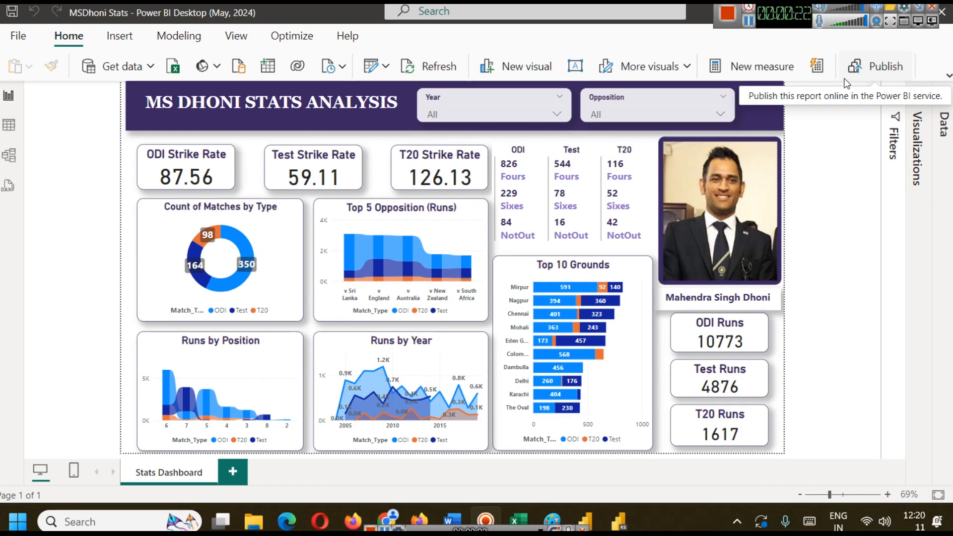
# Examine the msd table's rows in the finished report, and return to the Stats Dashboard page.
pyautogui.click(7, 126)
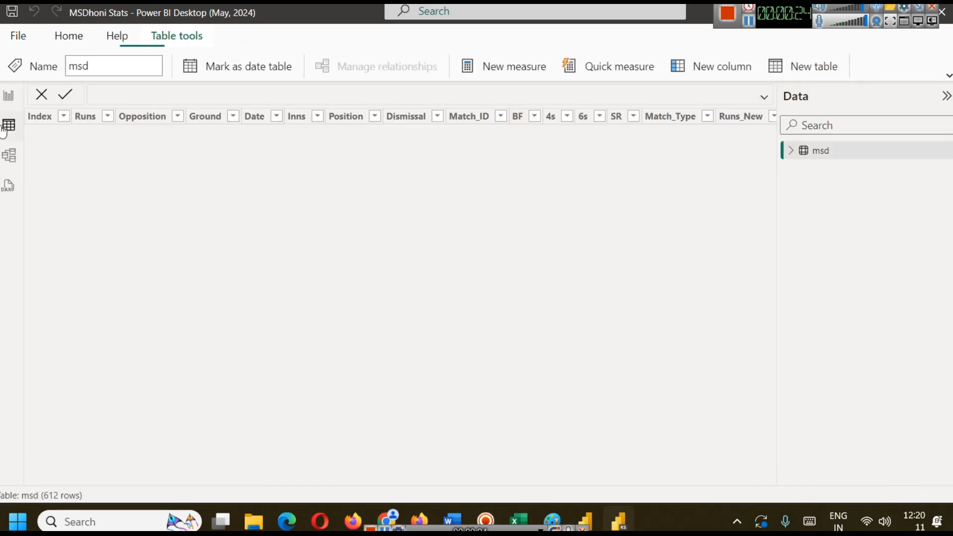
pyautogui.click(8, 96)
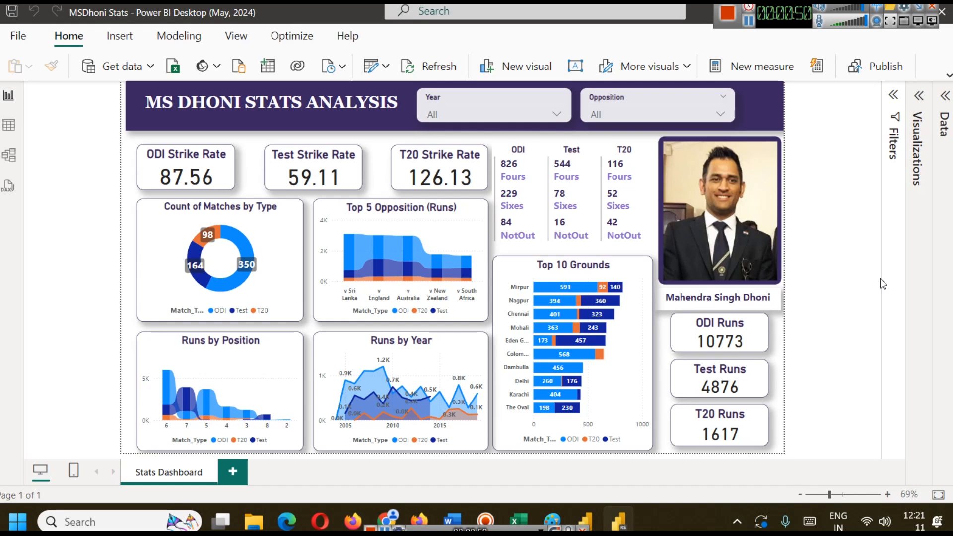
# Filter the Stats Dashboard by year, first 2004 and then 2011, and by the opposition v England.
pyautogui.click(445, 113)
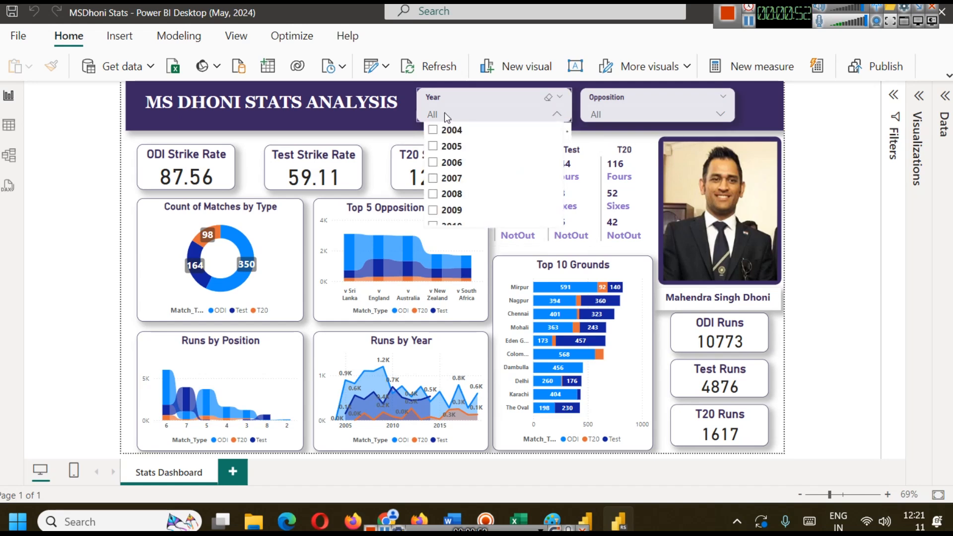
pyautogui.click(450, 131)
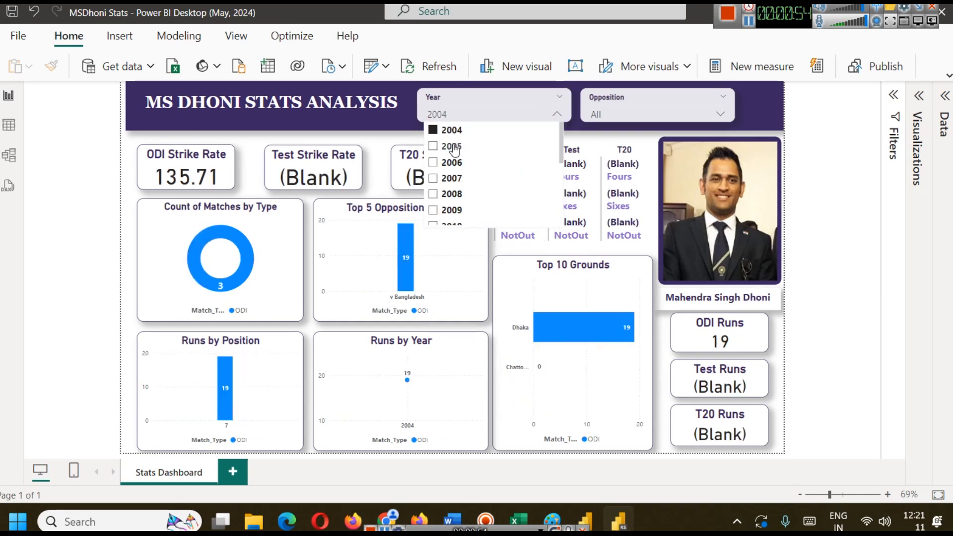
pyautogui.scroll(-1, 453, 188)
pyautogui.click(453, 191)
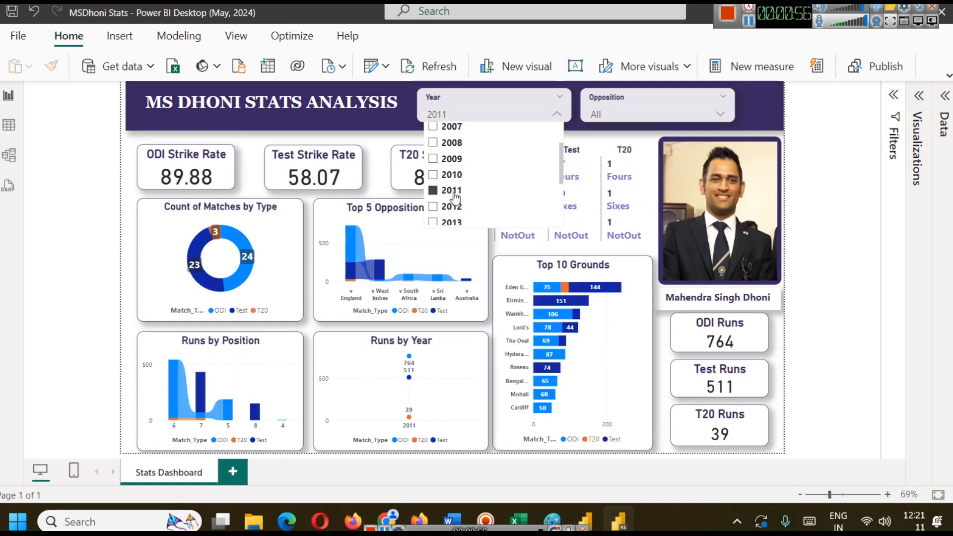
pyautogui.click(625, 111)
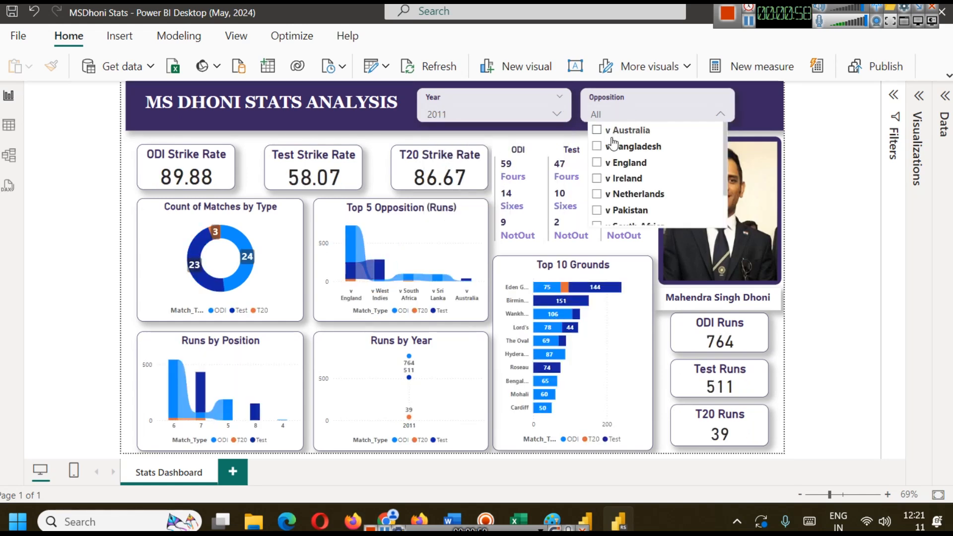
pyautogui.click(627, 167)
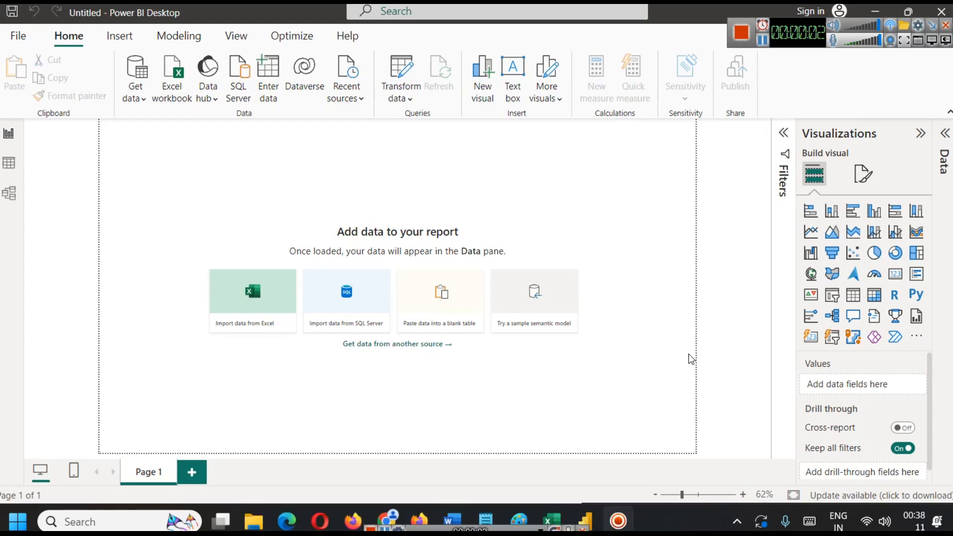
# Switch to Excel to examine the match data in MS-Dhoni-Stats.xlsx, and return to the blank Power BI report.
pyautogui.moveTo(552, 522)
pyautogui.click(536, 466)
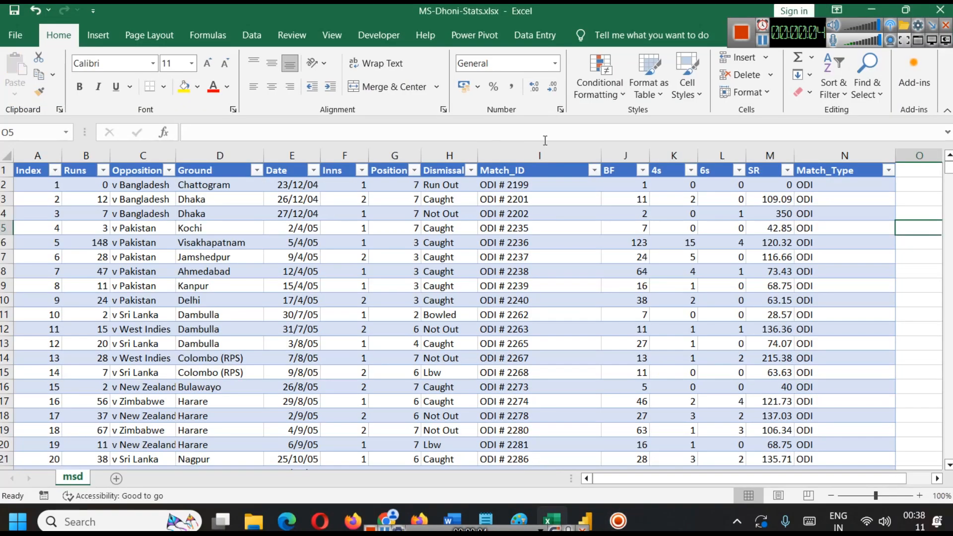
pyautogui.hotkey('alt', 'Tab')
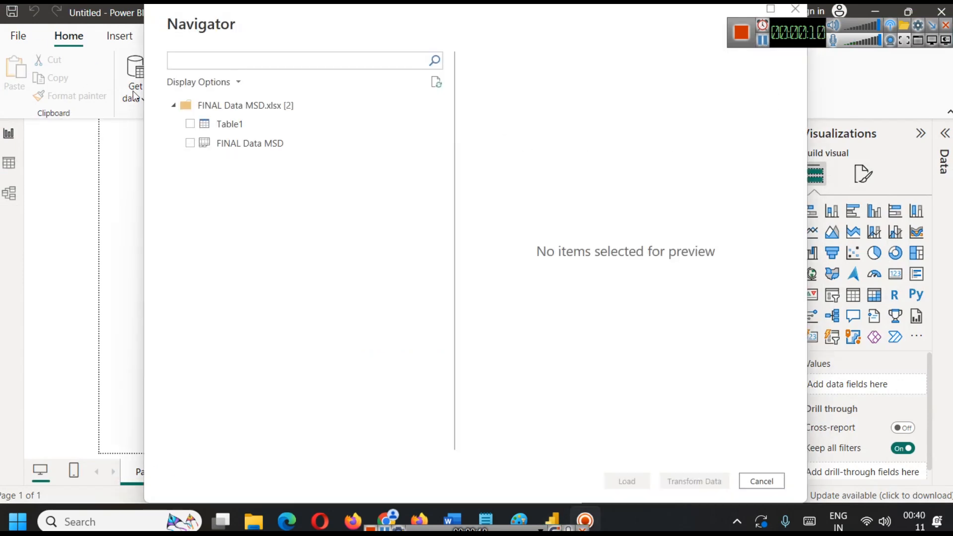
# Load both FINAL Data MSD and Table1 from the workbook FINAL Data MSD.xlsx into the report.
pyautogui.click(190, 143)
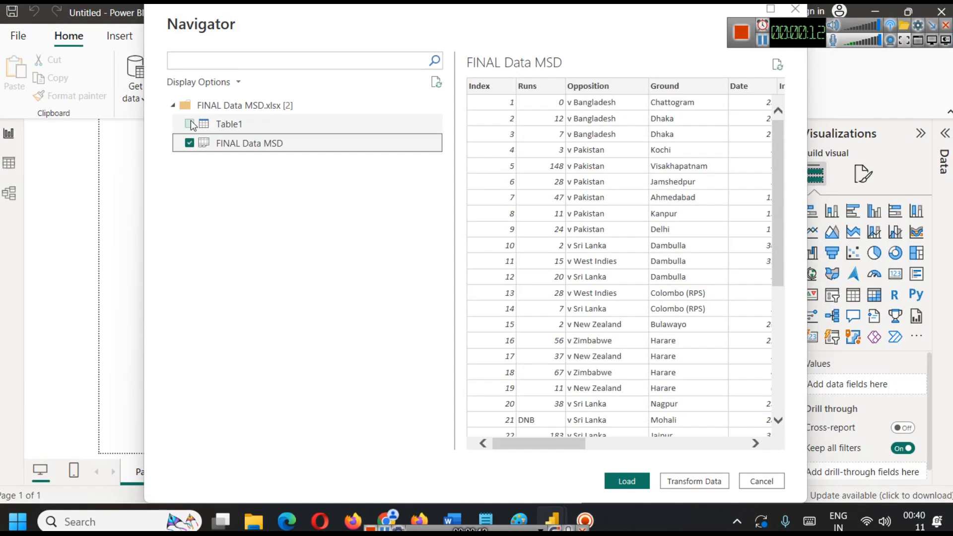
pyautogui.click(190, 124)
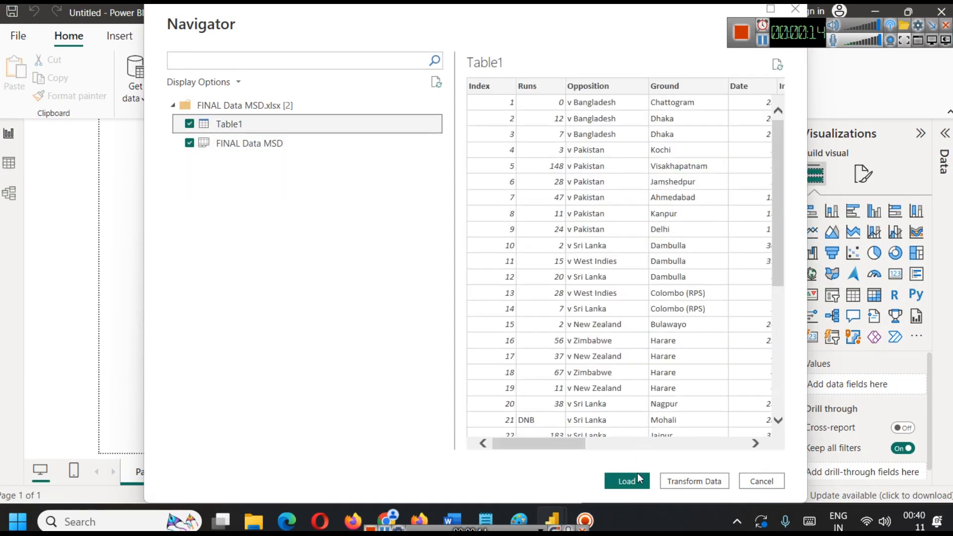
pyautogui.click(638, 476)
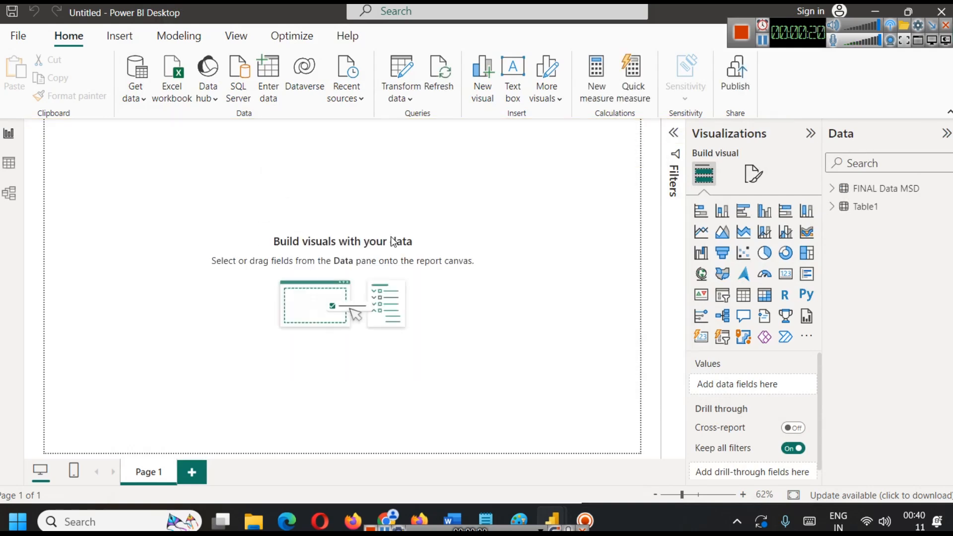
# Check the fields of Table1 and delete the duplicate FINAL Data MSD table from the model.
pyautogui.click(835, 211)
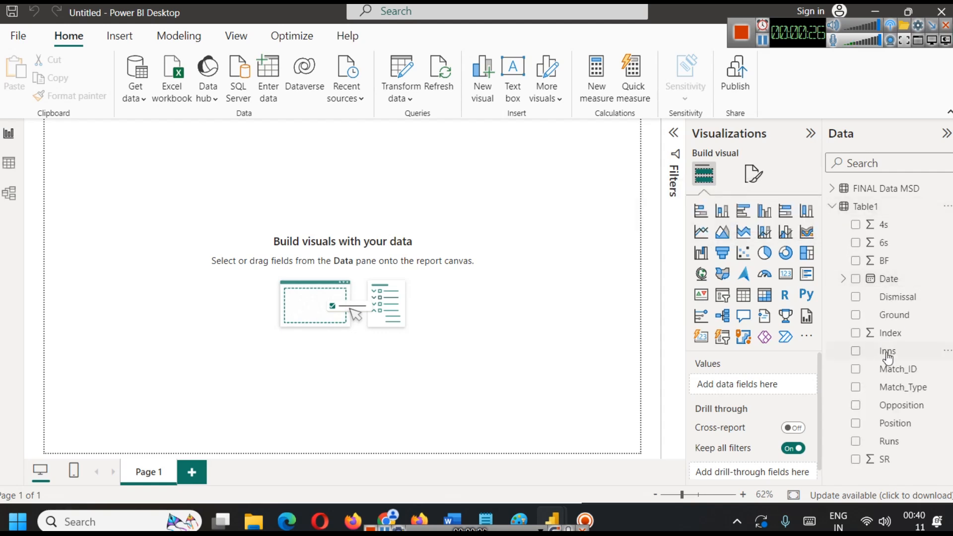
pyautogui.click(943, 191)
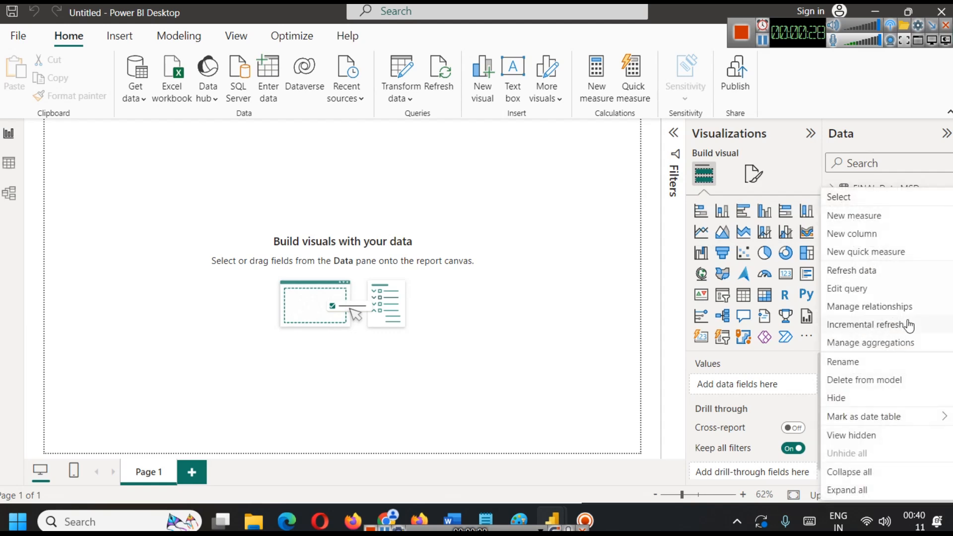
pyautogui.click(867, 382)
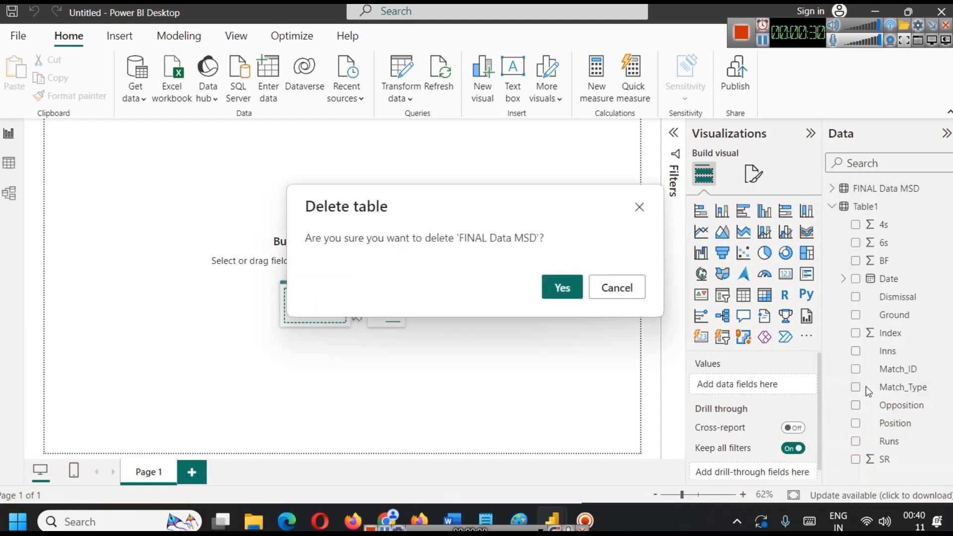
pyautogui.click(563, 289)
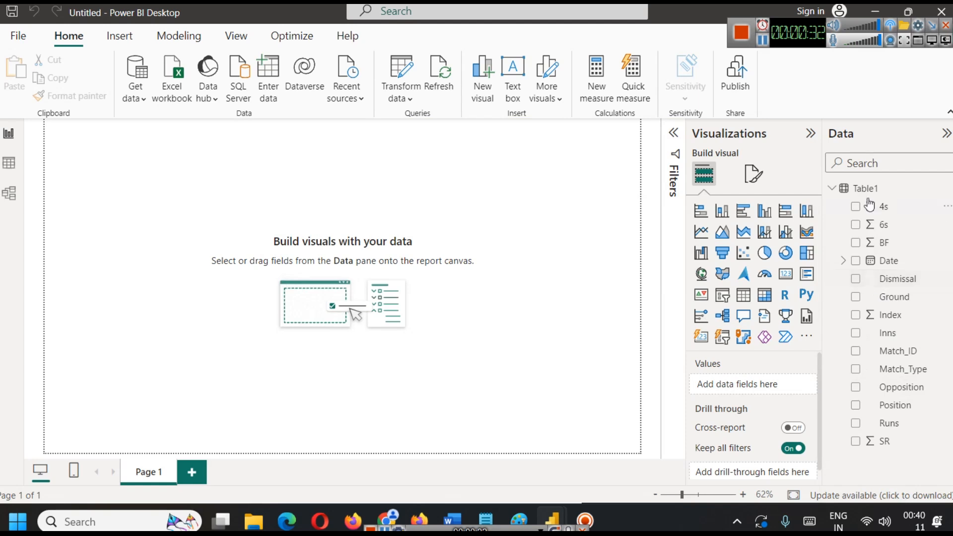
# Rename the table Table1 as msd.
pyautogui.rightClick(865, 190)
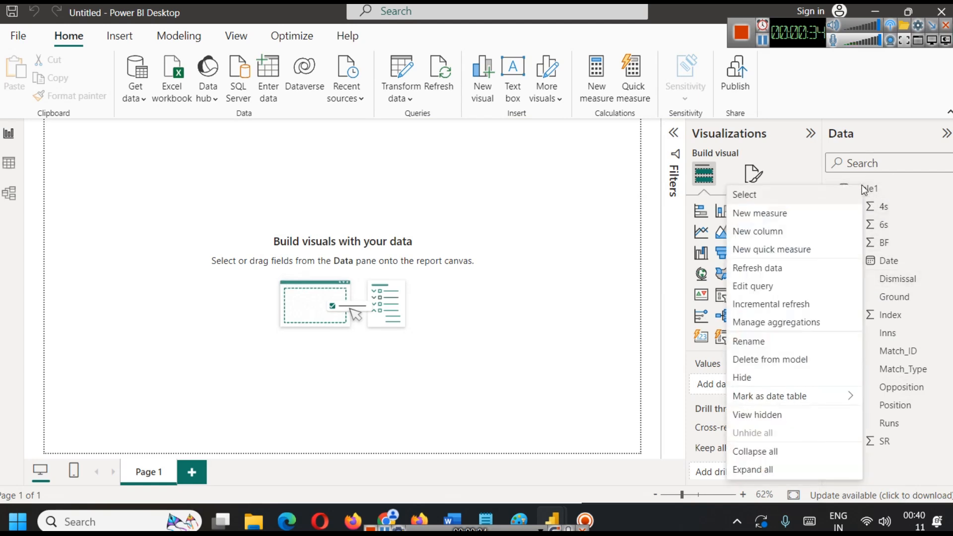
pyautogui.click(769, 348)
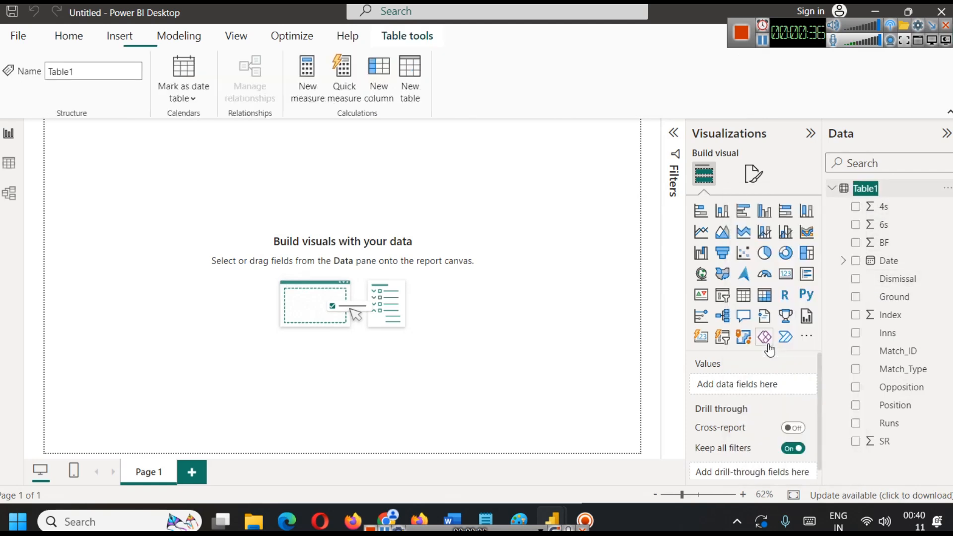
pyautogui.write('msd')
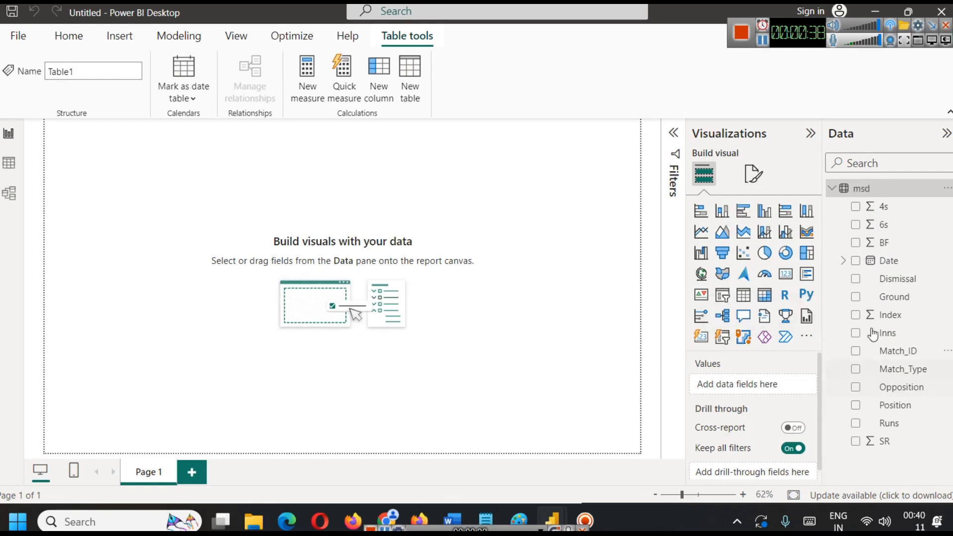
pyautogui.click(565, 239)
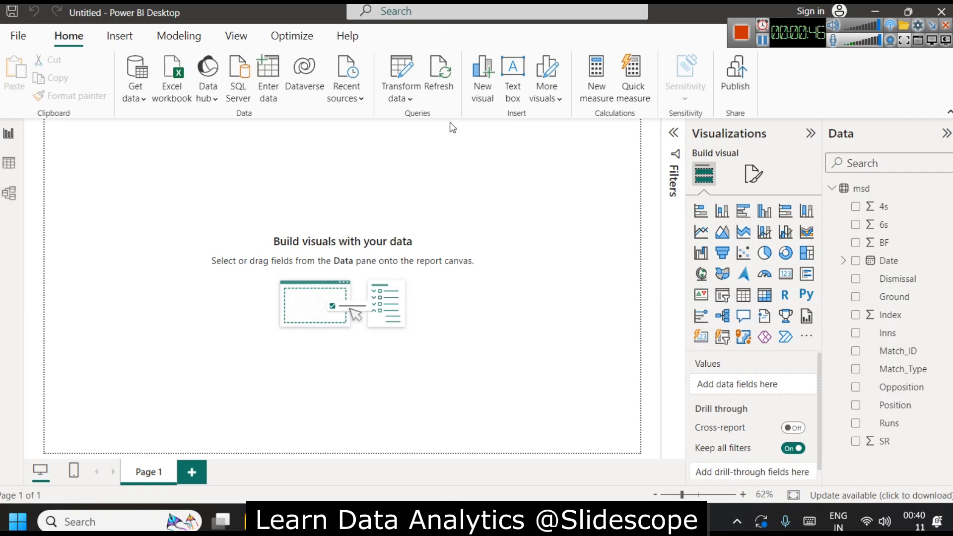
# Insert a text box reading MS DHONI STATS ANALYSIS and resize it into a shallow banner spanning the page's full width.
pyautogui.click(511, 87)
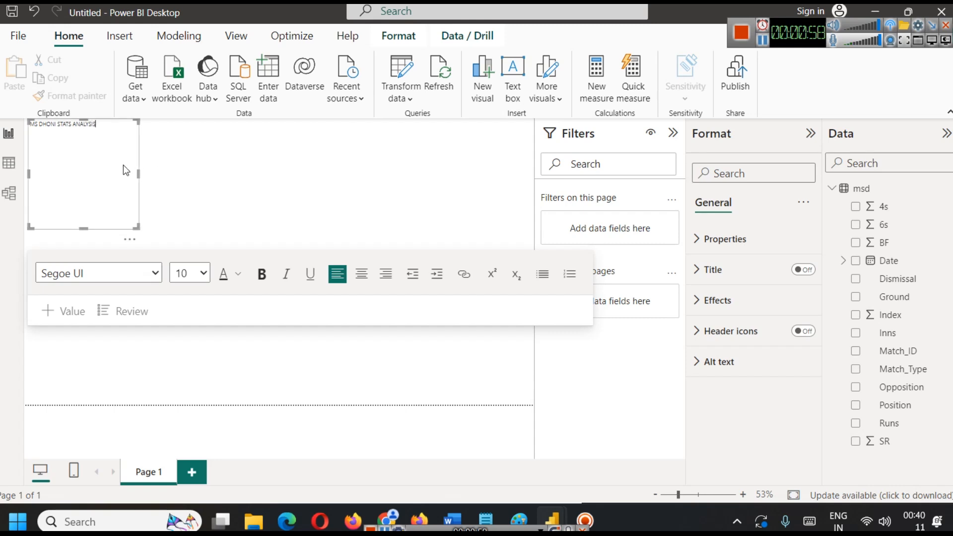
pyautogui.moveTo(139, 174); pyautogui.dragTo(533, 175)
pyautogui.moveTo(277, 228); pyautogui.dragTo(272, 152)
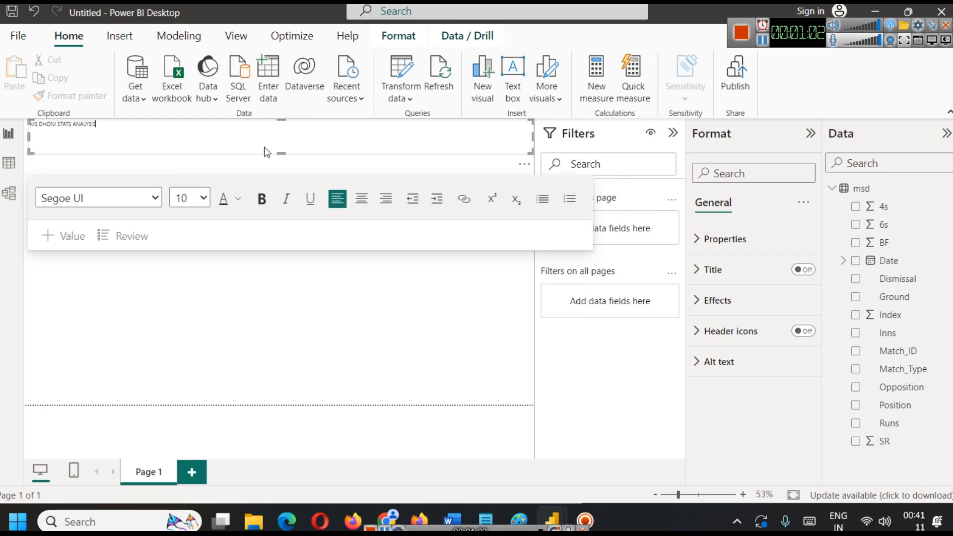
# Centre and bold the banner's title text, and add one blank line above it.
pyautogui.hotkey('ctrl', 'a')
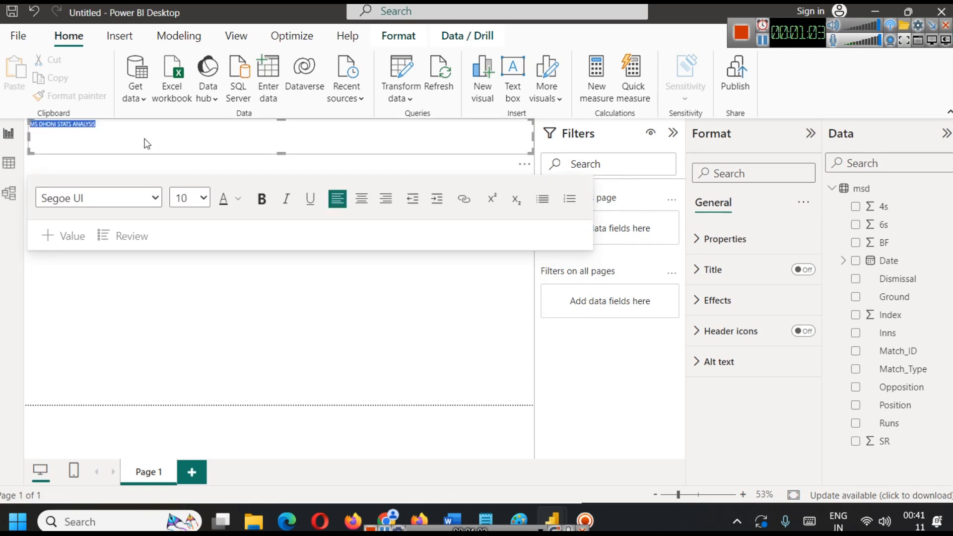
pyautogui.click(360, 199)
pyautogui.click(261, 198)
pyautogui.click(247, 124)
pyautogui.press('Return')
pyautogui.press('Return')
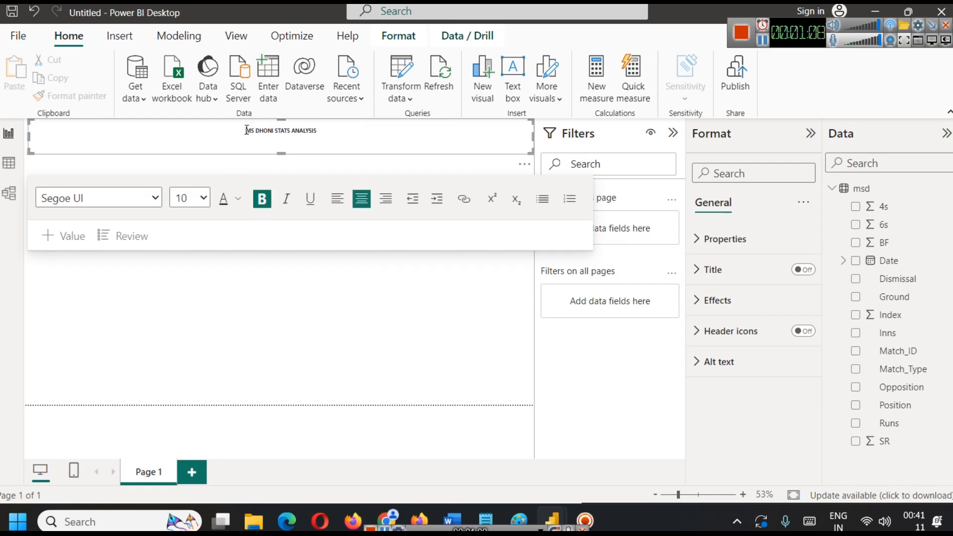
pyautogui.press('BackSpace')
# Set the font colour of the banner's title text to white.
pyautogui.hotkey('ctrl', 'a')
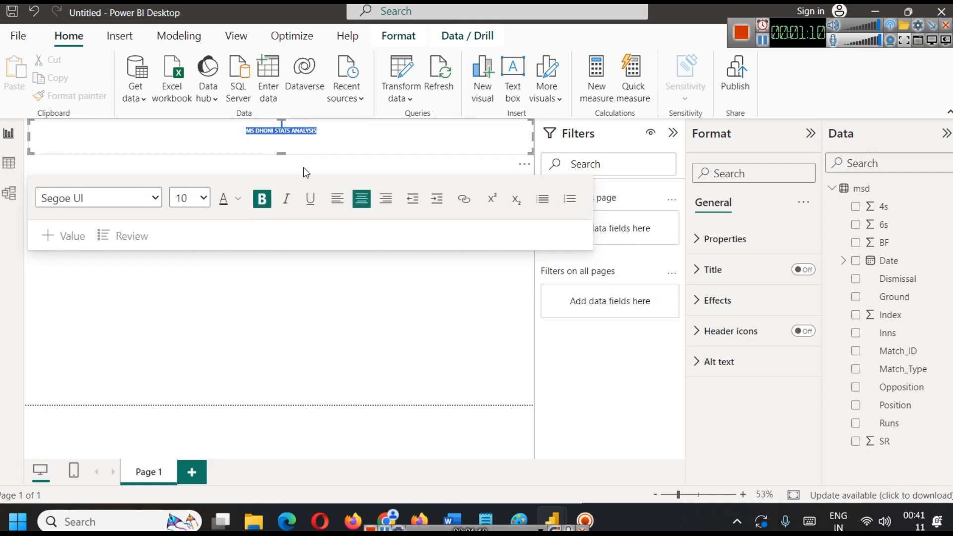
pyautogui.click(238, 199)
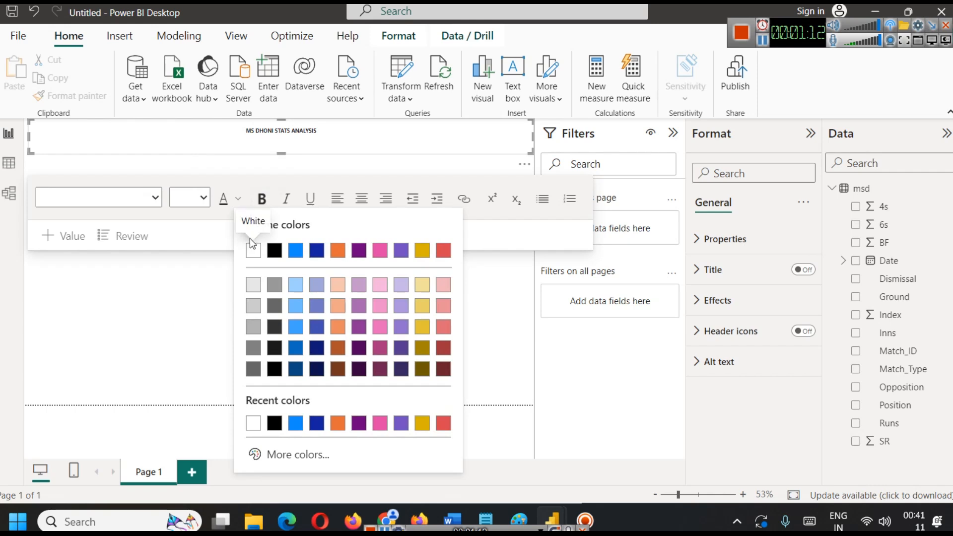
pyautogui.click(298, 126)
pyautogui.click(305, 139)
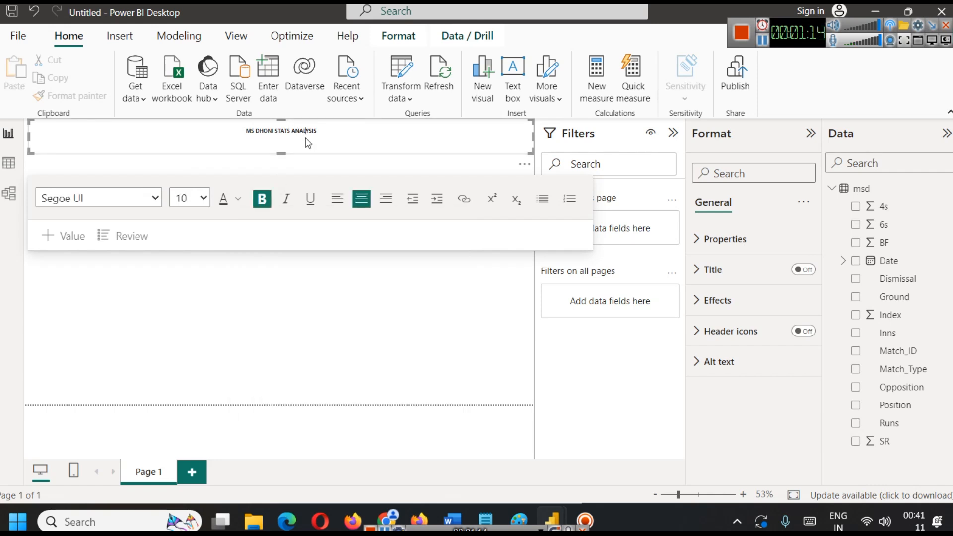
pyautogui.tripleClick(305, 128)
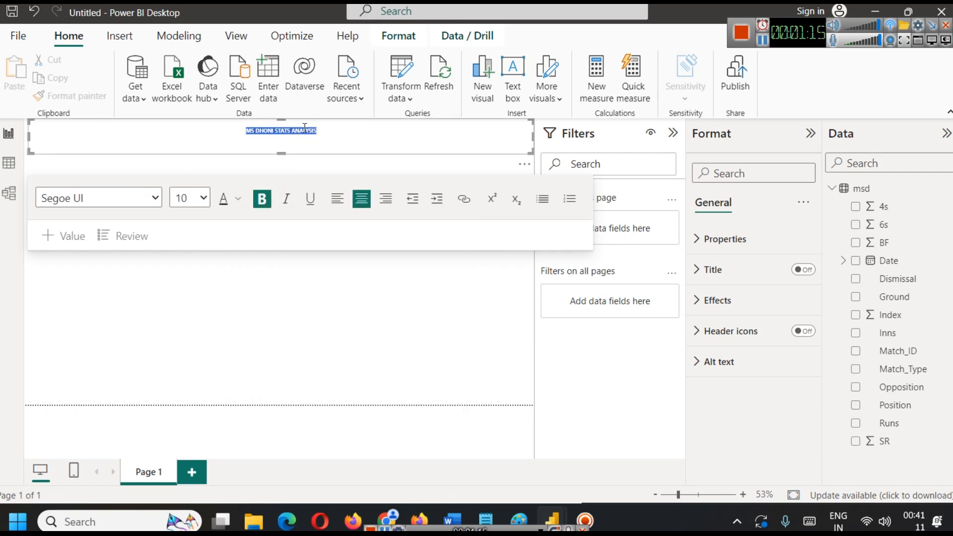
pyautogui.click(239, 199)
pyautogui.click(253, 250)
pyautogui.click(307, 143)
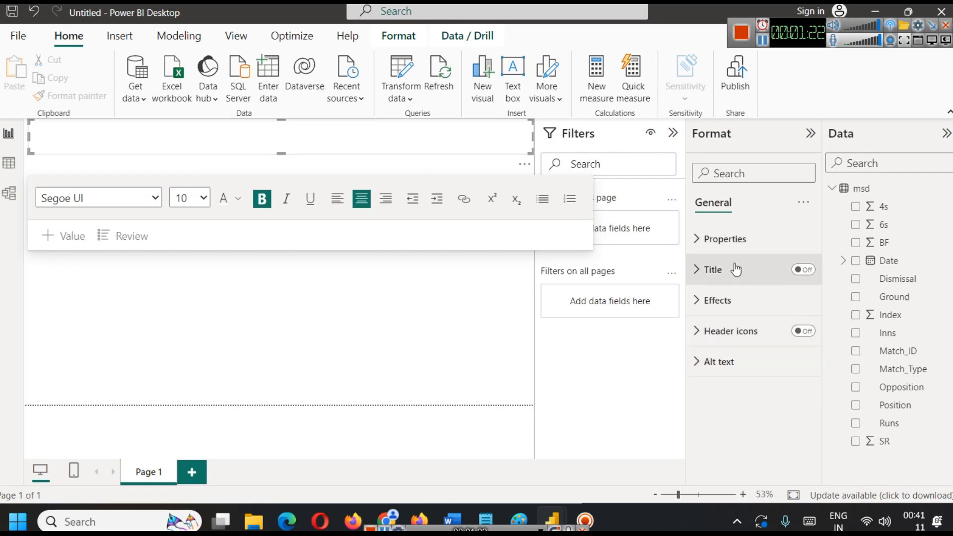
# Set the banner text box's background colour to the darkest purple shade in the theme palette.
pyautogui.click(733, 309)
pyautogui.scroll(-3, 729, 348)
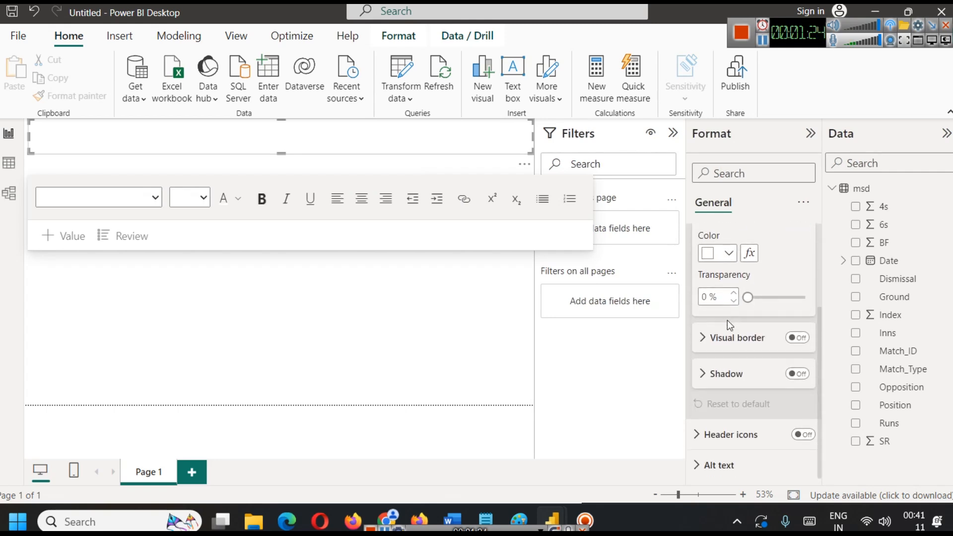
pyautogui.scroll(2, 742, 367)
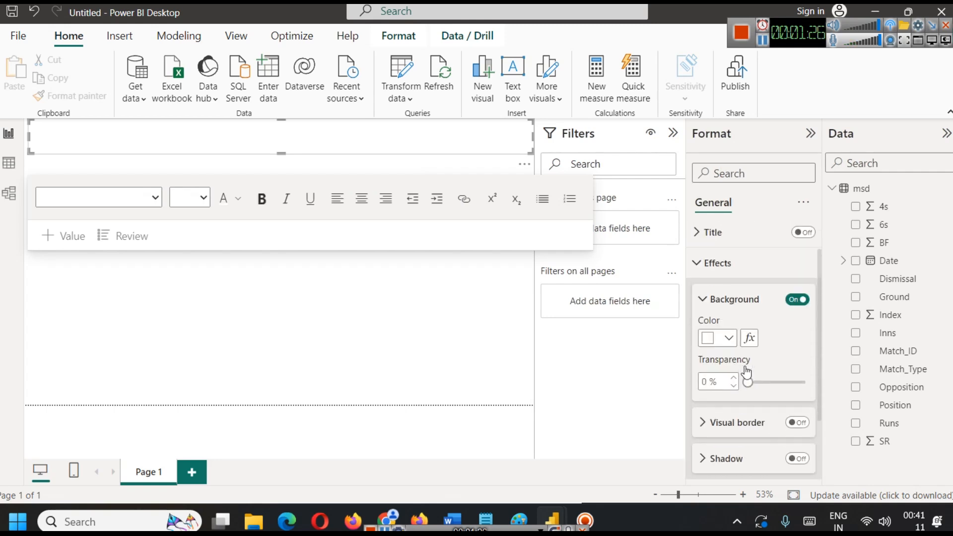
pyautogui.click(729, 300)
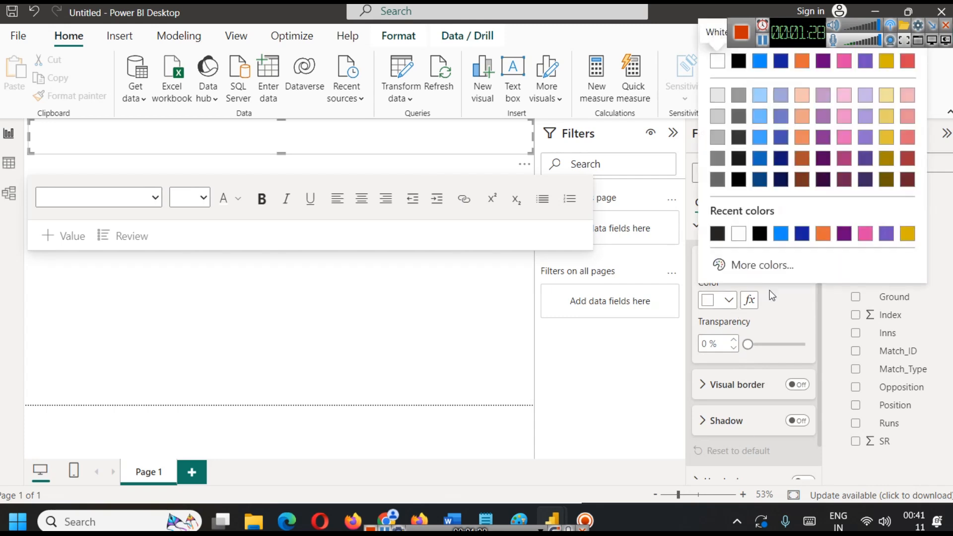
pyautogui.click(886, 179)
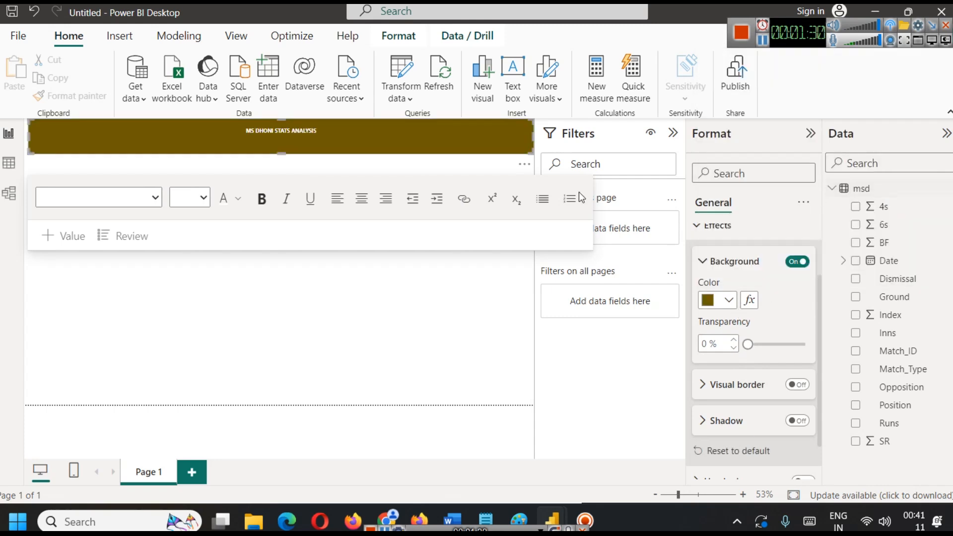
pyautogui.click(727, 300)
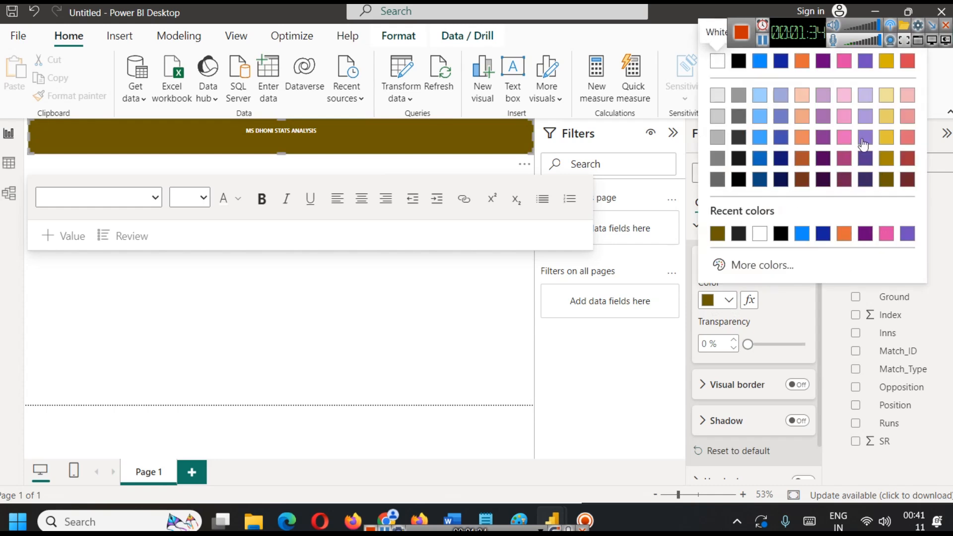
pyautogui.click(866, 179)
# Set the banner title's font to Georgia at size 24.
pyautogui.doubleClick(278, 128)
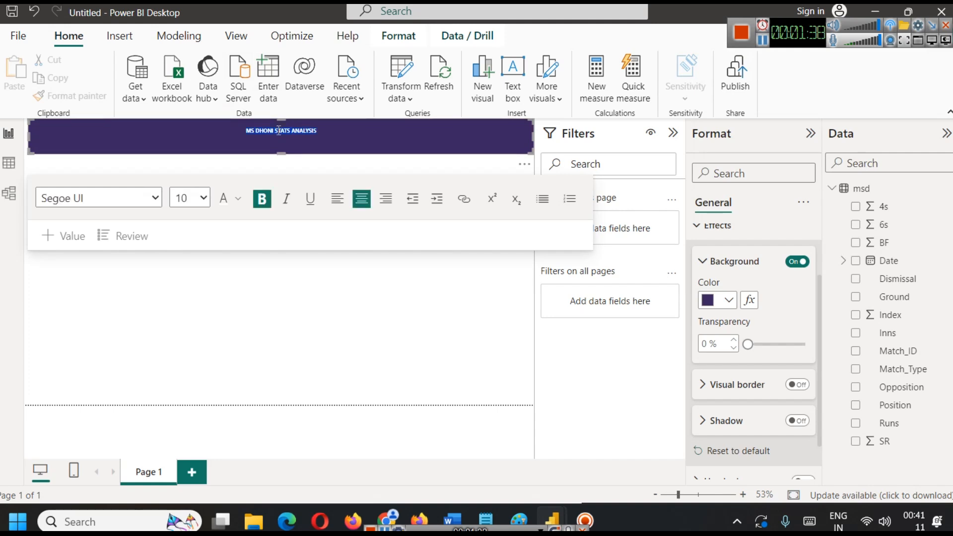
pyautogui.click(202, 199)
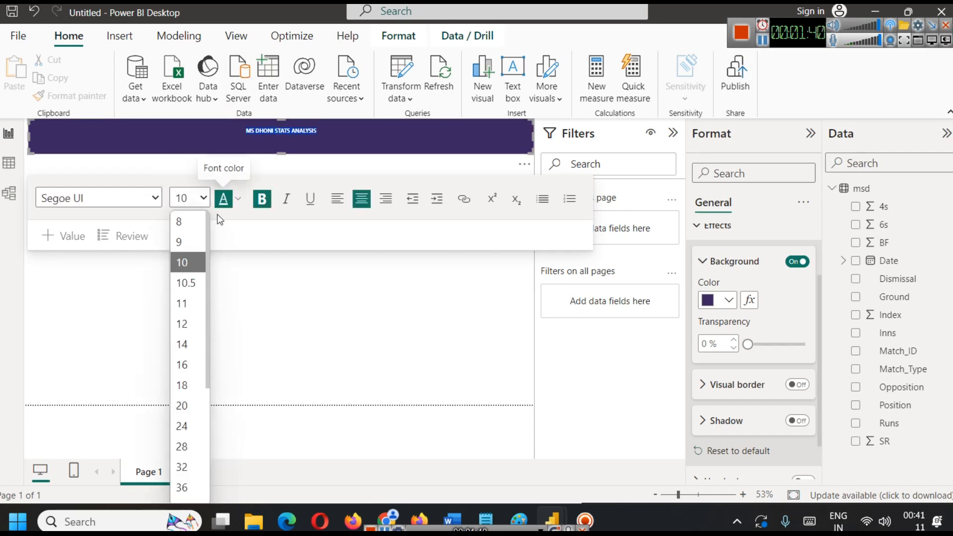
pyautogui.click(183, 426)
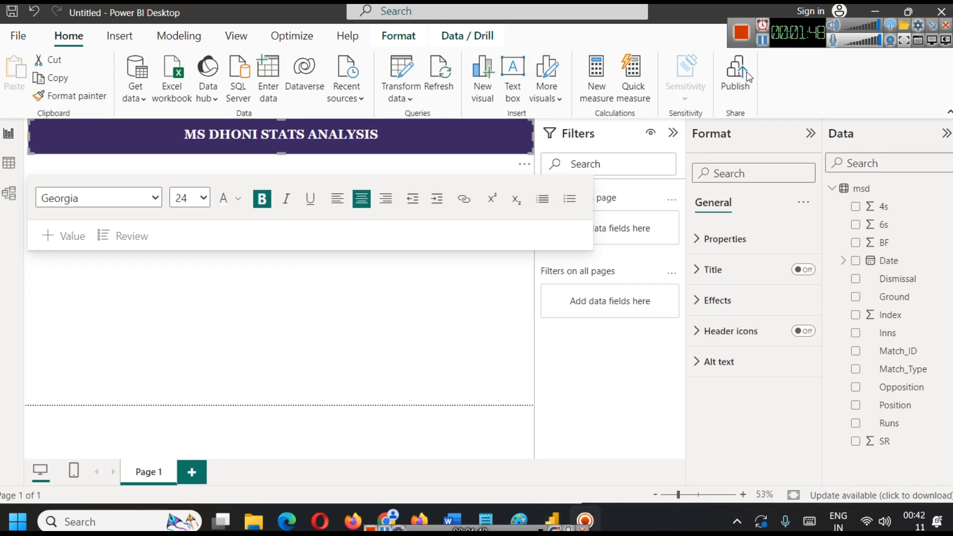
pyautogui.click(258, 289)
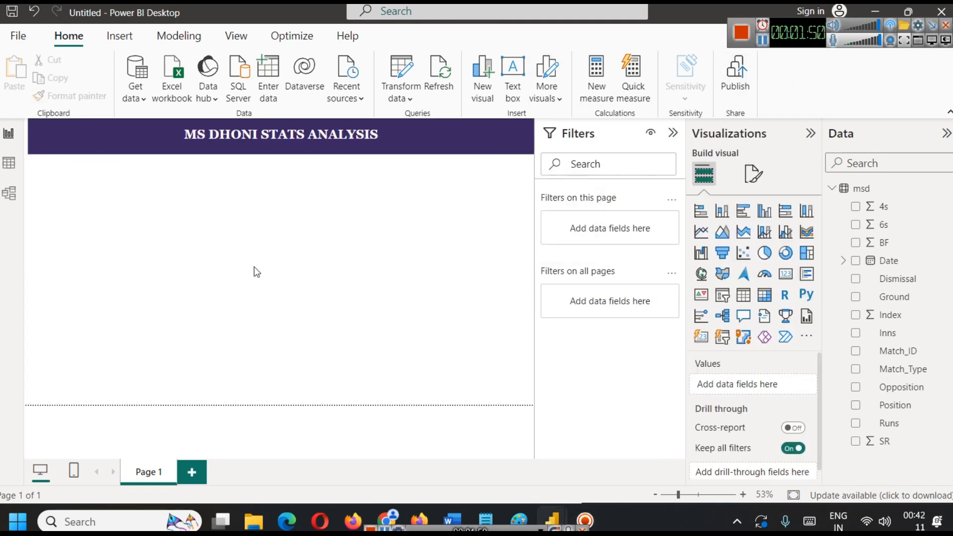
# Turn on the shadow effect for the title banner text box.
pyautogui.click(499, 137)
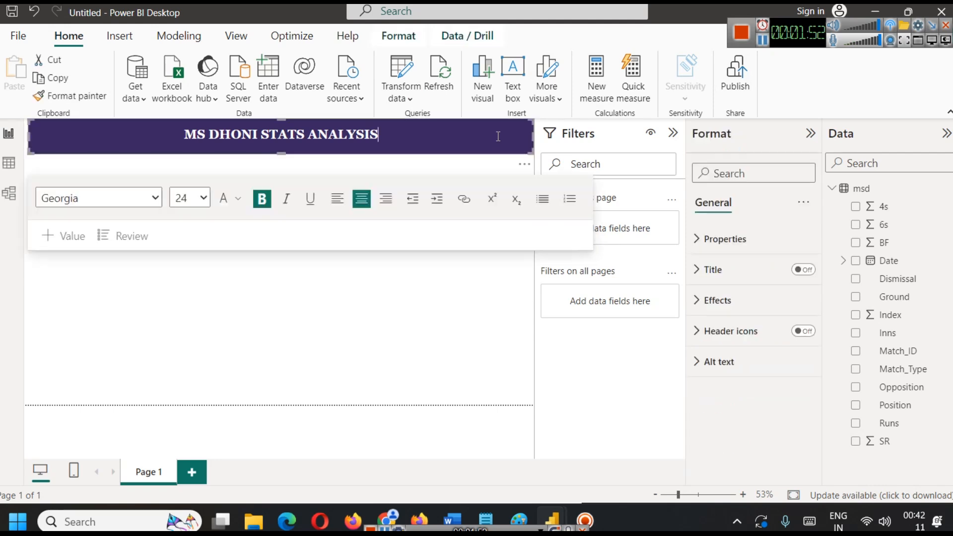
pyautogui.click(447, 251)
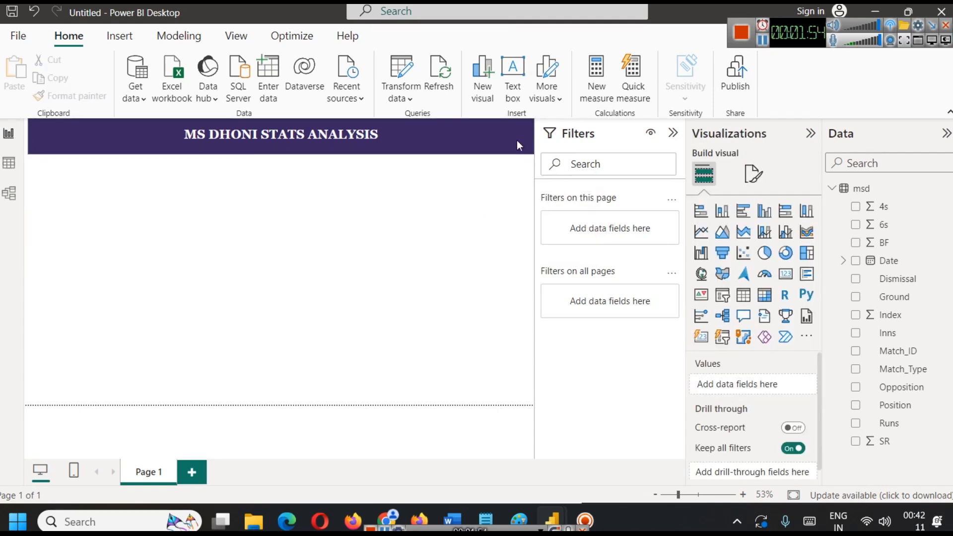
pyautogui.click(510, 125)
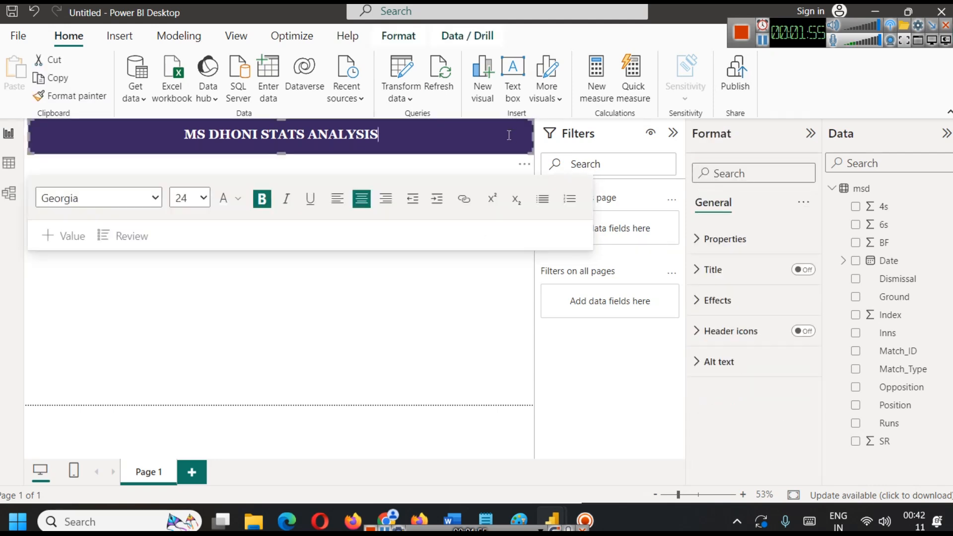
pyautogui.click(734, 300)
pyautogui.scroll(-2, 800, 340)
pyautogui.click(798, 373)
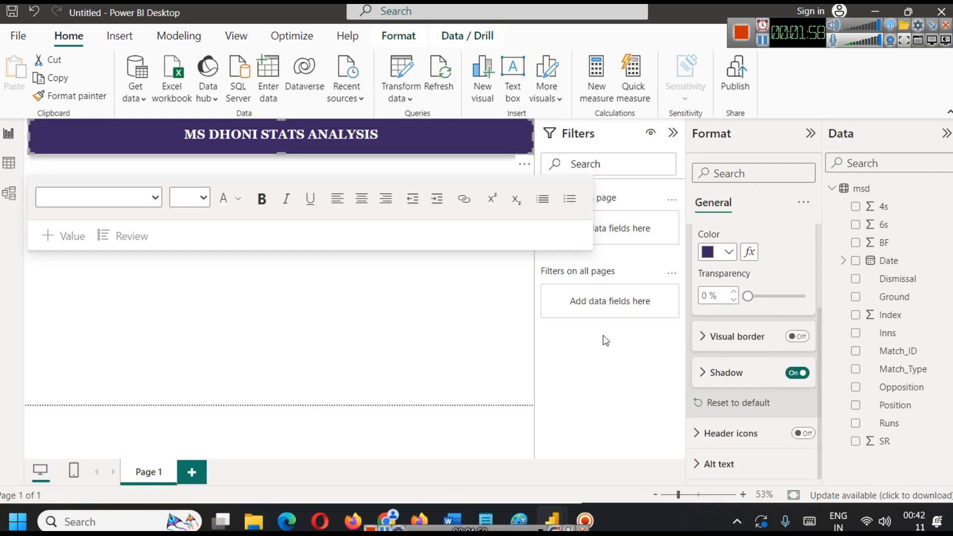
pyautogui.click(335, 330)
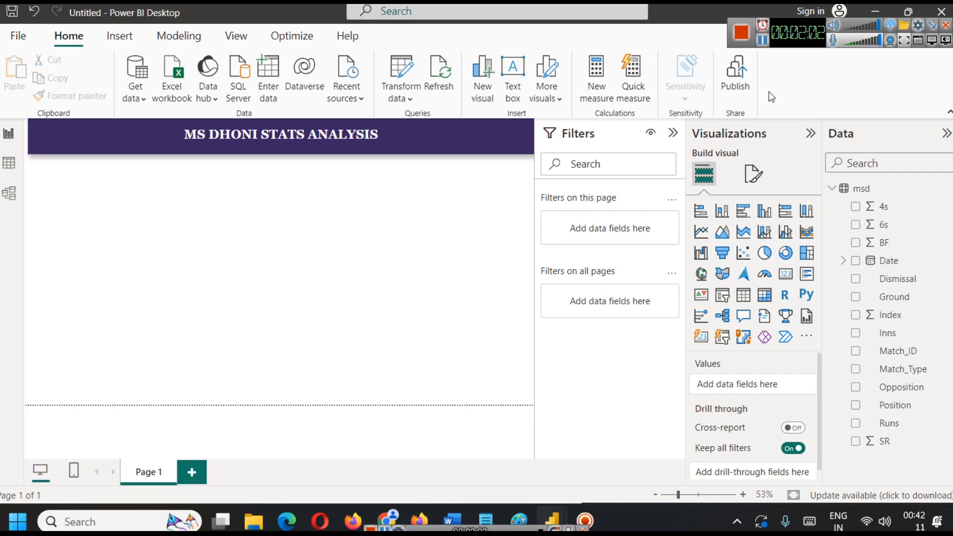
# Switch to the browser to view the Wikimedia Commons page for MS Dhoni 2016.jpg, and return to Power BI.
pyautogui.hotkey('alt', 'Tab')
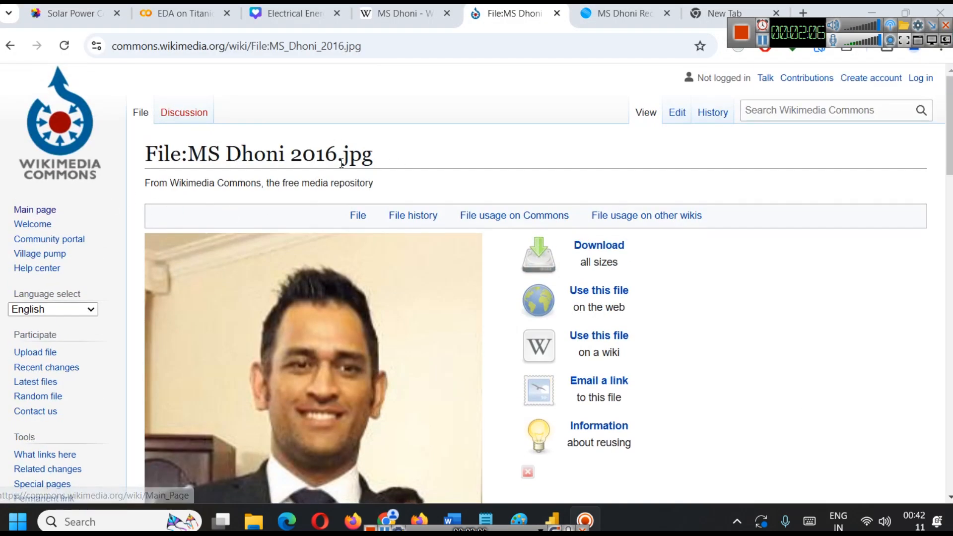
pyautogui.scroll(-3, 475, 281)
pyautogui.scroll(3, 453, 291)
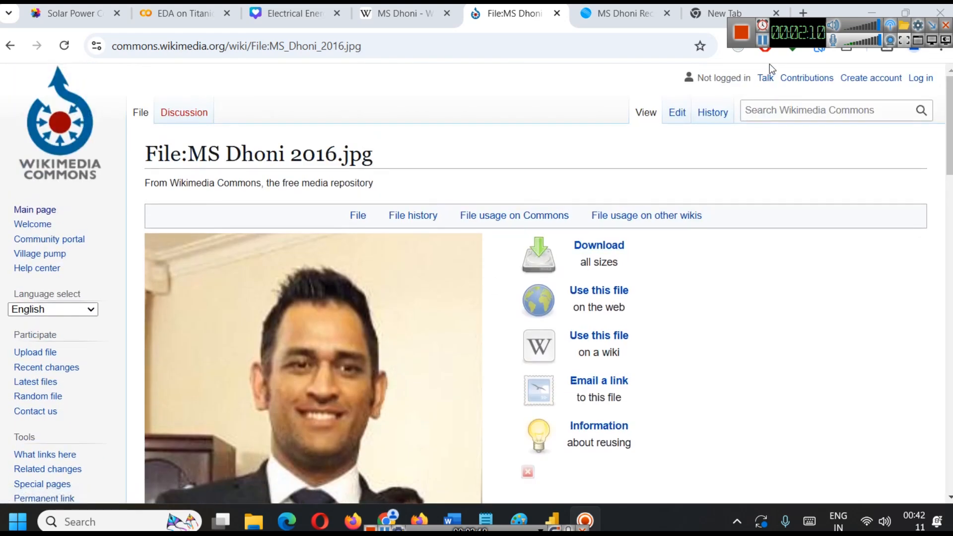
pyautogui.hotkey('alt', 'Tab')
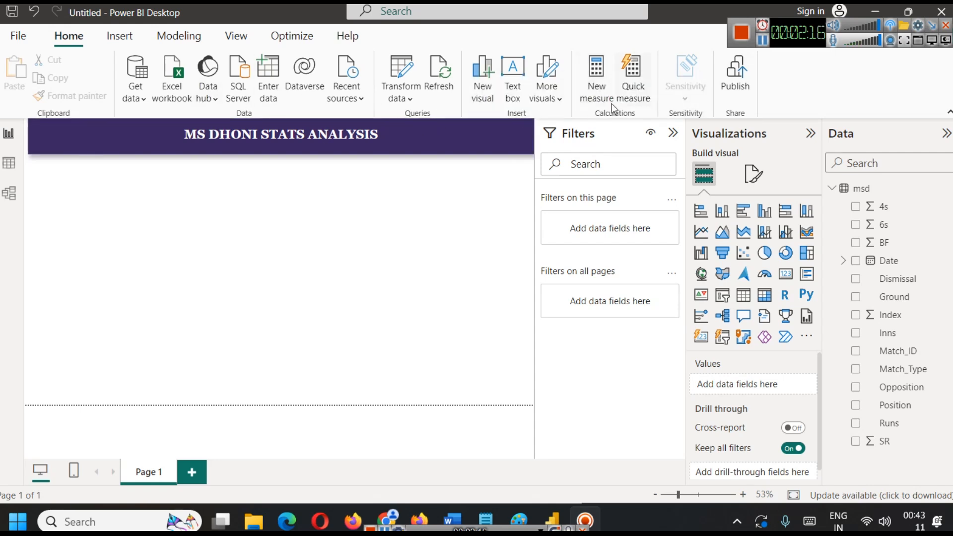
# Insert the MS Dhoni photo as an image on the report page.
pyautogui.click(120, 36)
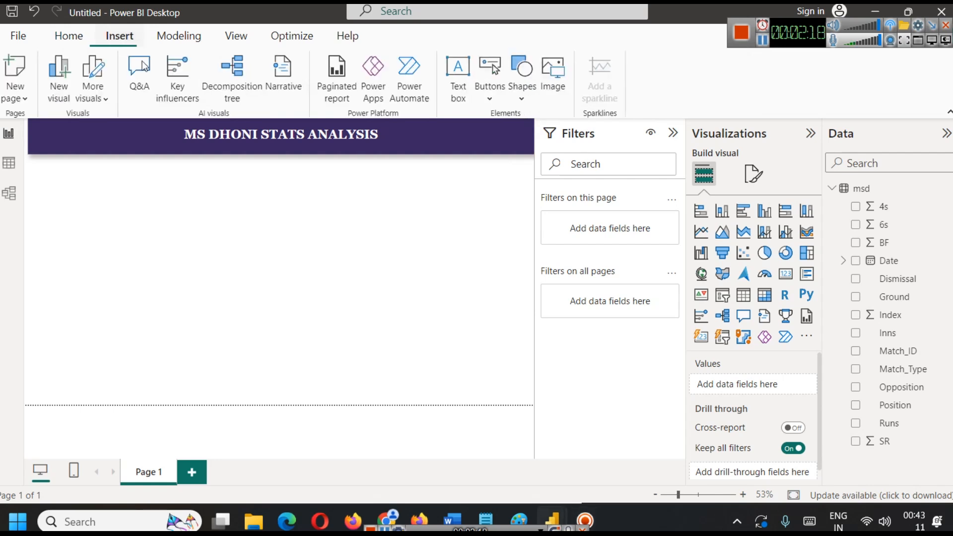
pyautogui.click(555, 90)
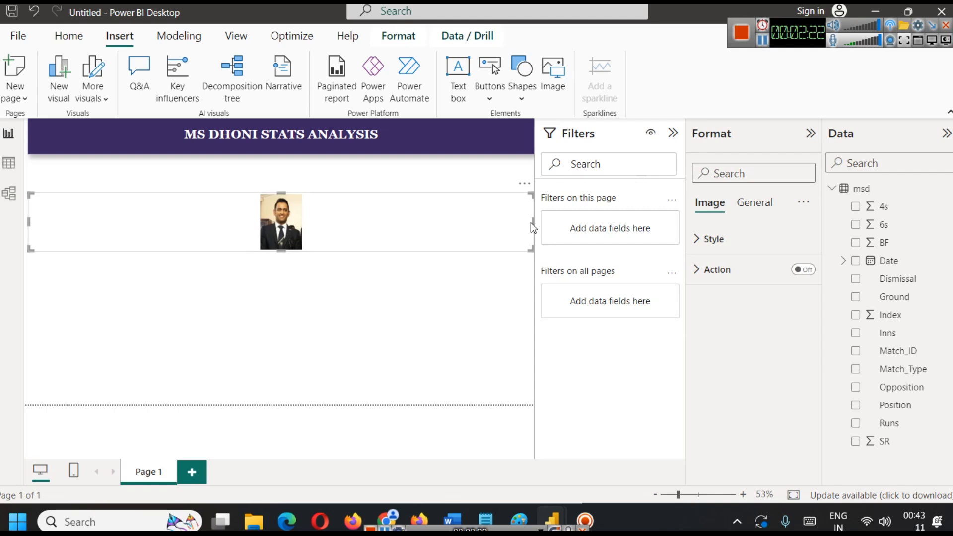
pyautogui.moveTo(533, 223); pyautogui.dragTo(313, 218)
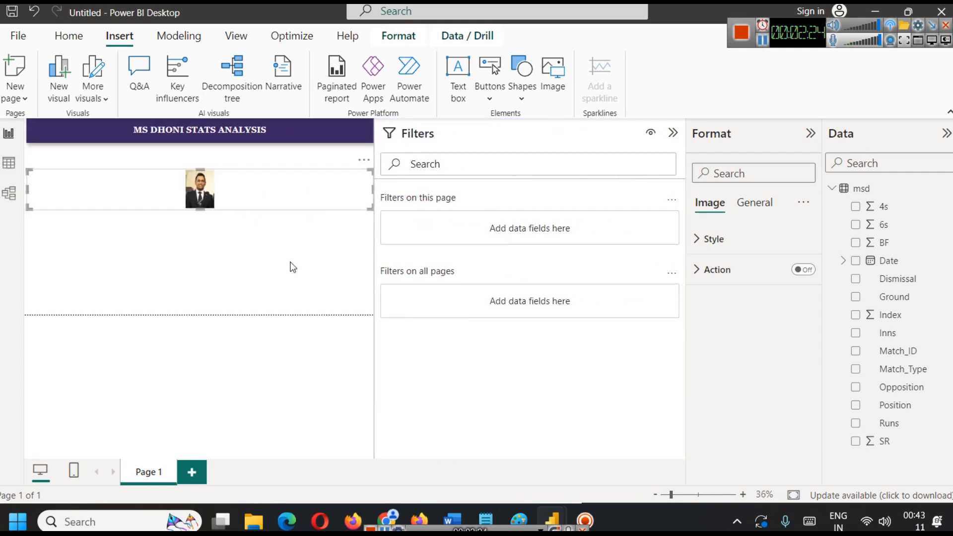
pyautogui.click(310, 278)
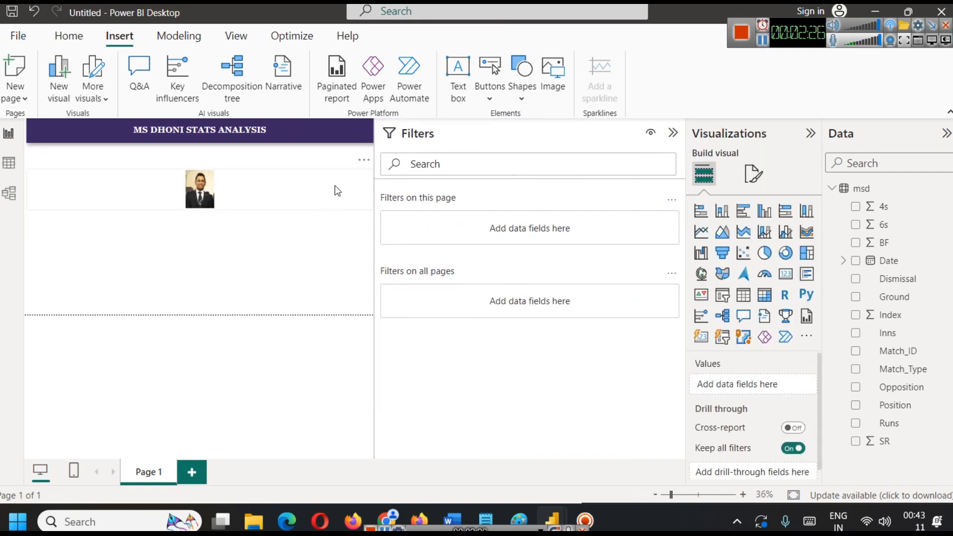
pyautogui.moveTo(378, 177); pyautogui.dragTo(539, 178)
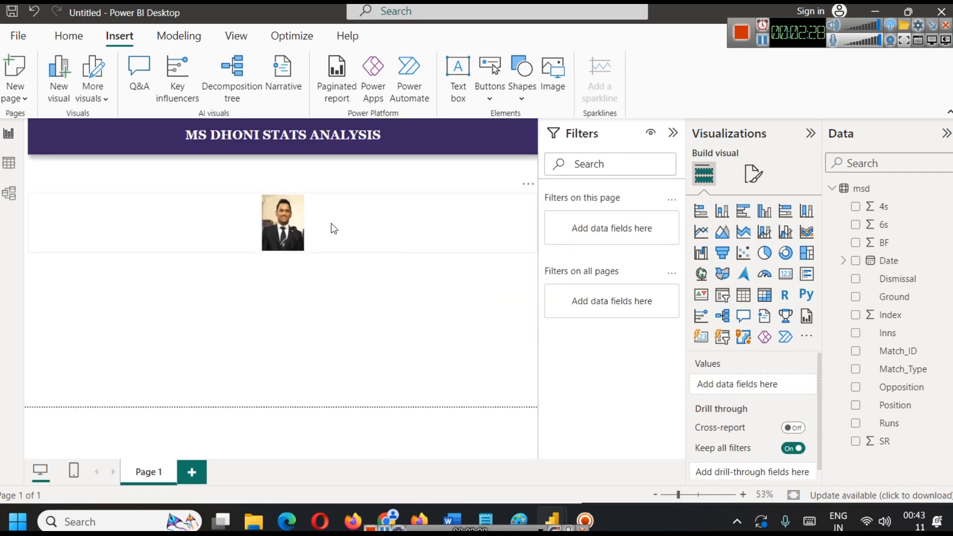
# Resize the photo into a compact portrait frame and place it at the page's right edge, directly beneath the banner.
pyautogui.click(300, 230)
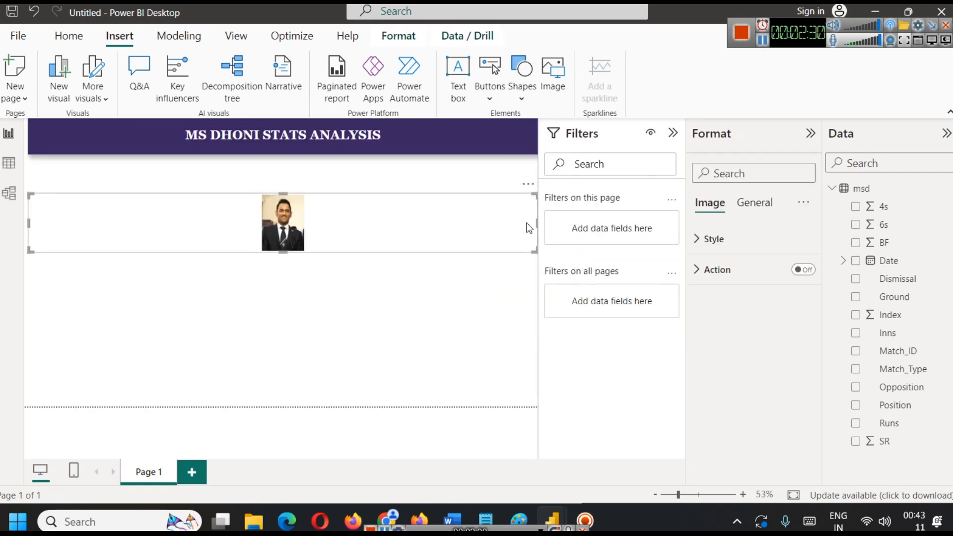
pyautogui.moveTo(536, 222); pyautogui.dragTo(85, 192)
pyautogui.moveTo(45, 228); pyautogui.dragTo(443, 213)
pyautogui.rightClick(484, 204)
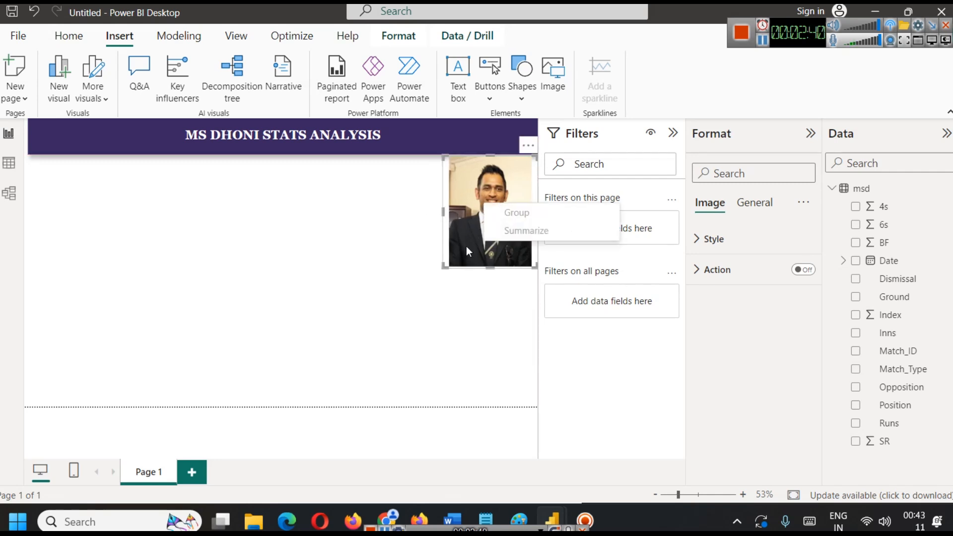
# Set the photo's scaling to Fill, after trying Fit.
pyautogui.click(710, 239)
pyautogui.click(738, 290)
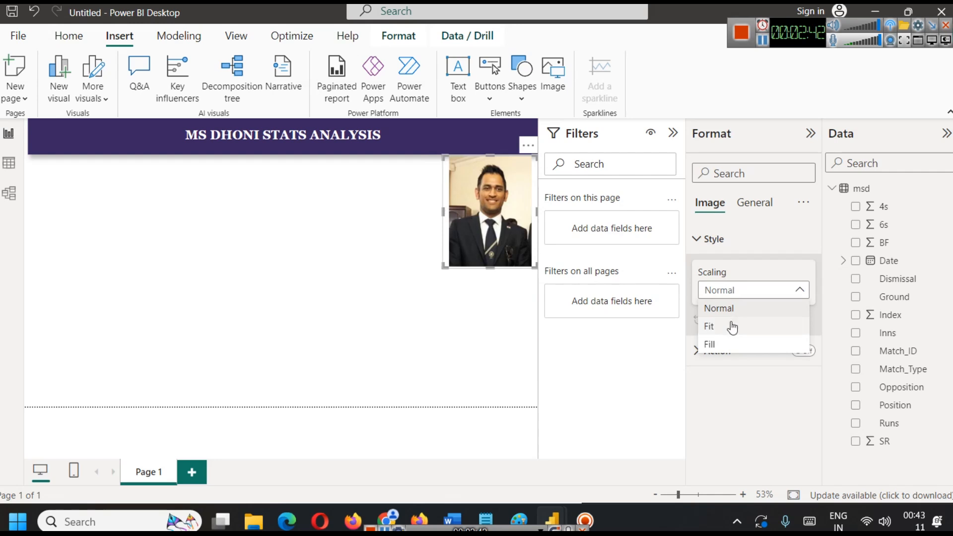
pyautogui.click(730, 326)
pyautogui.click(723, 293)
pyautogui.click(723, 342)
pyautogui.click(433, 305)
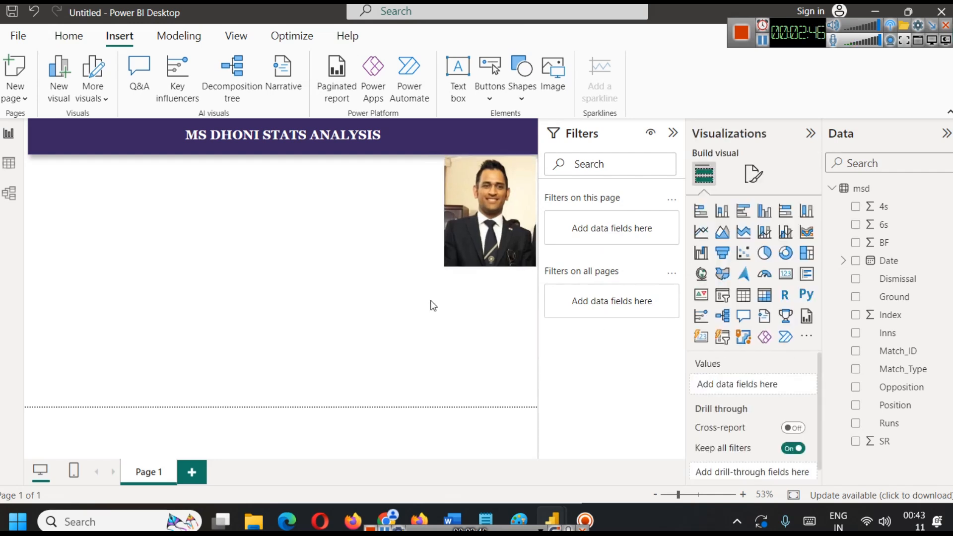
# Nudge the photo slightly left and down, away from the page edge and the banner.
pyautogui.click(457, 230)
pyautogui.press('Left')
pyautogui.press('Left')
pyautogui.press('Left')
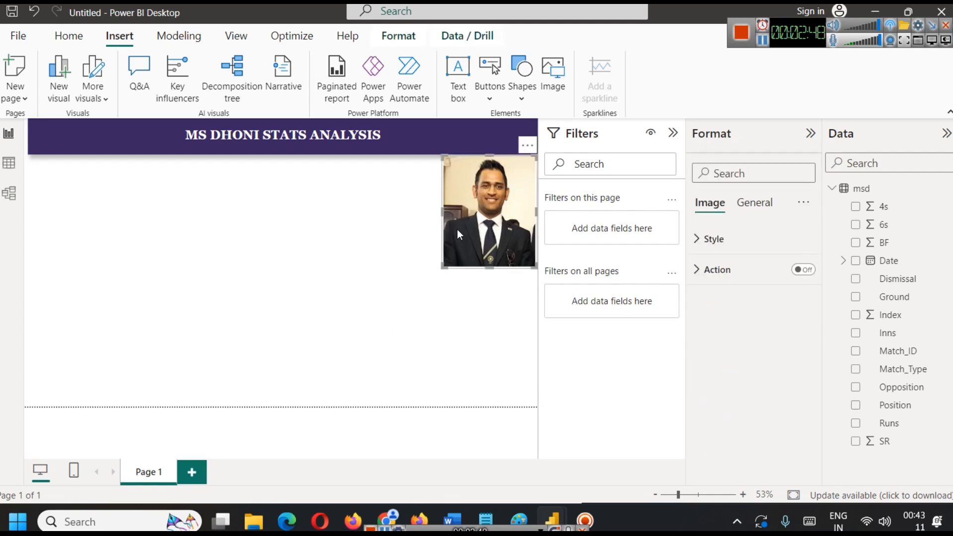
pyautogui.press('Down')
pyautogui.press('Down')
pyautogui.press('Down')
pyautogui.press('Down')
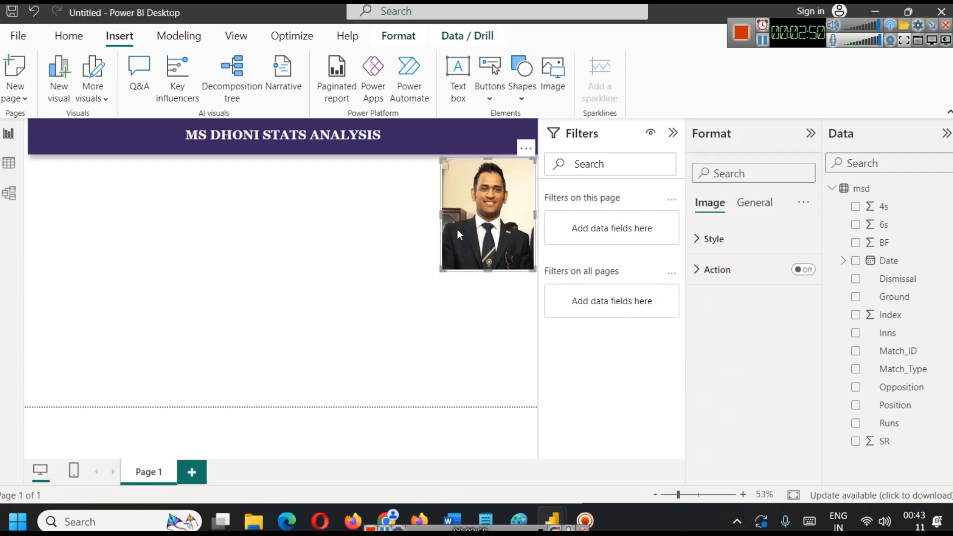
# Turn on the photo's background and colour it the same dark purple as the banner.
pyautogui.click(726, 271)
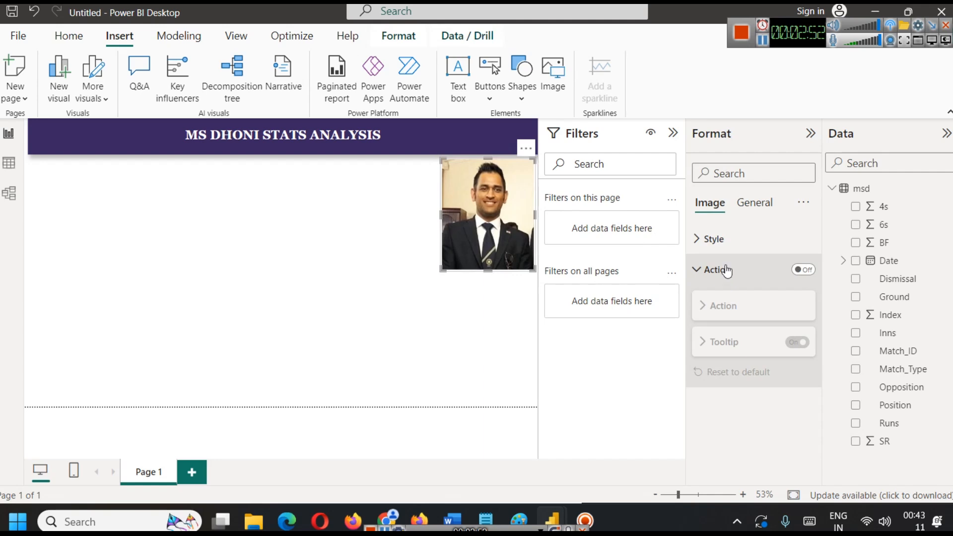
pyautogui.click(721, 240)
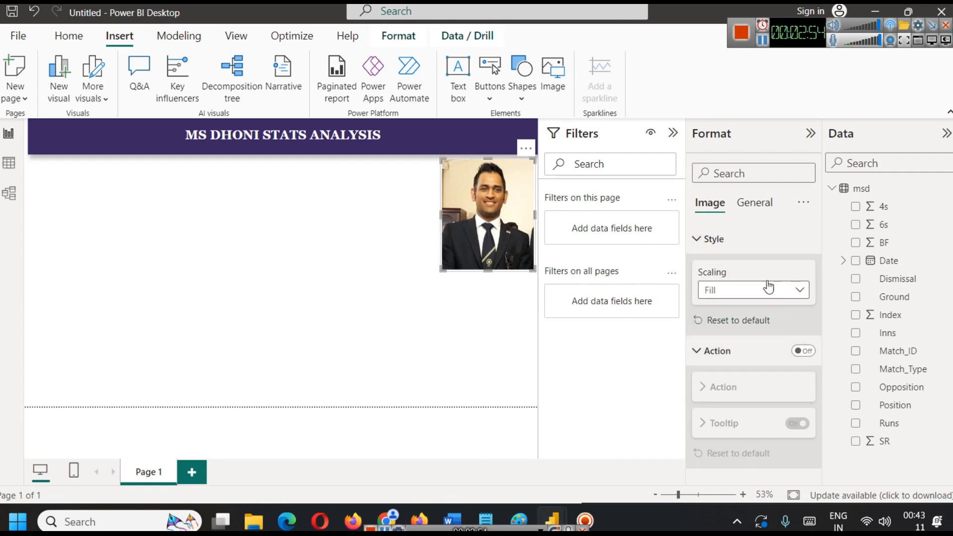
pyautogui.click(752, 204)
pyautogui.click(740, 308)
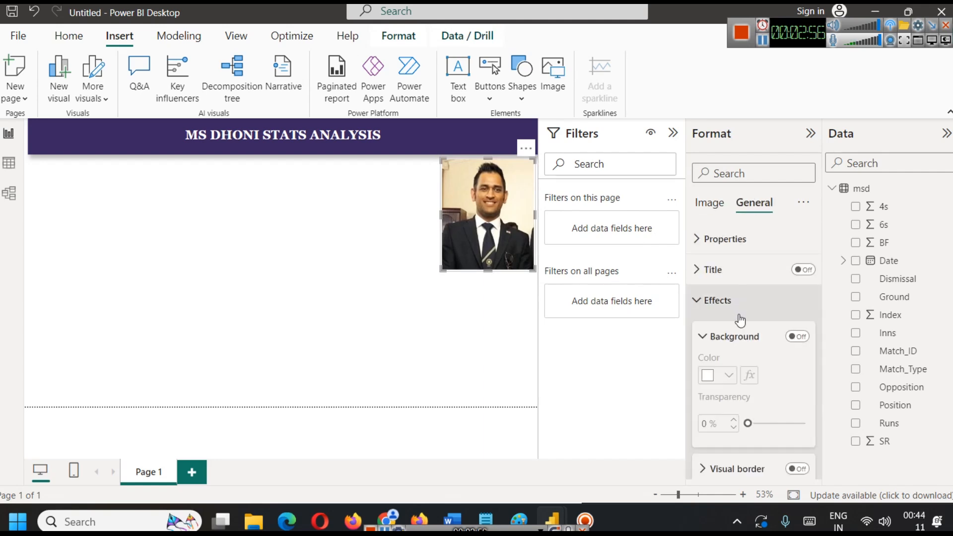
pyautogui.click(797, 337)
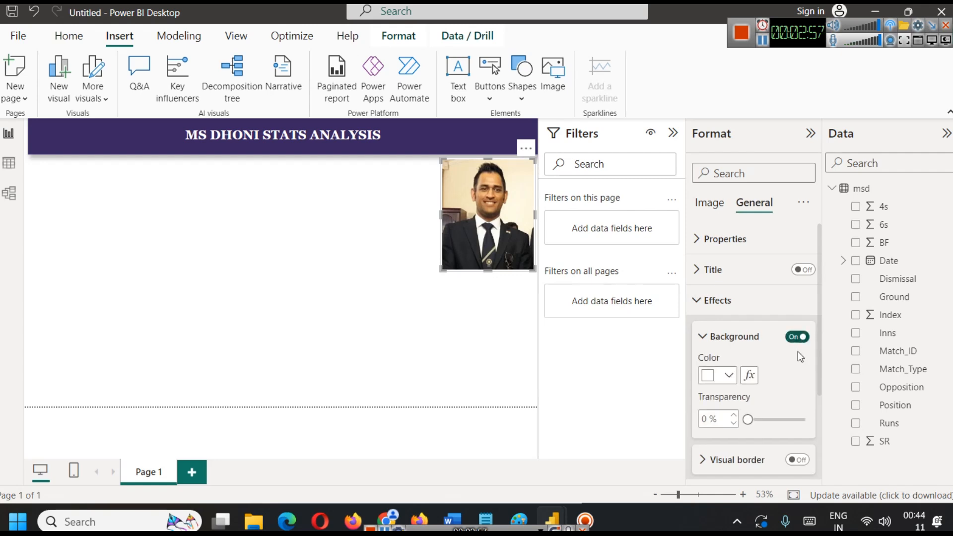
pyautogui.click(729, 376)
pyautogui.click(720, 313)
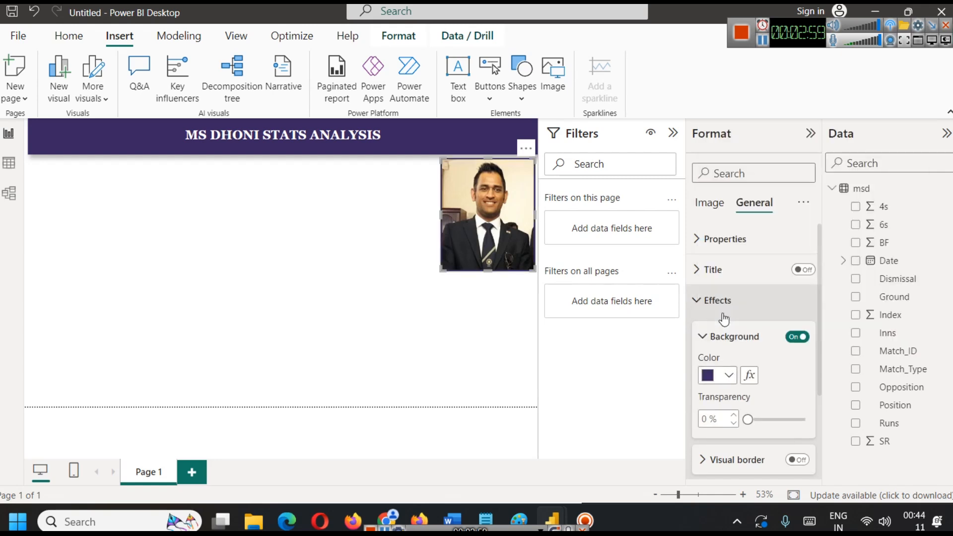
pyautogui.click(408, 324)
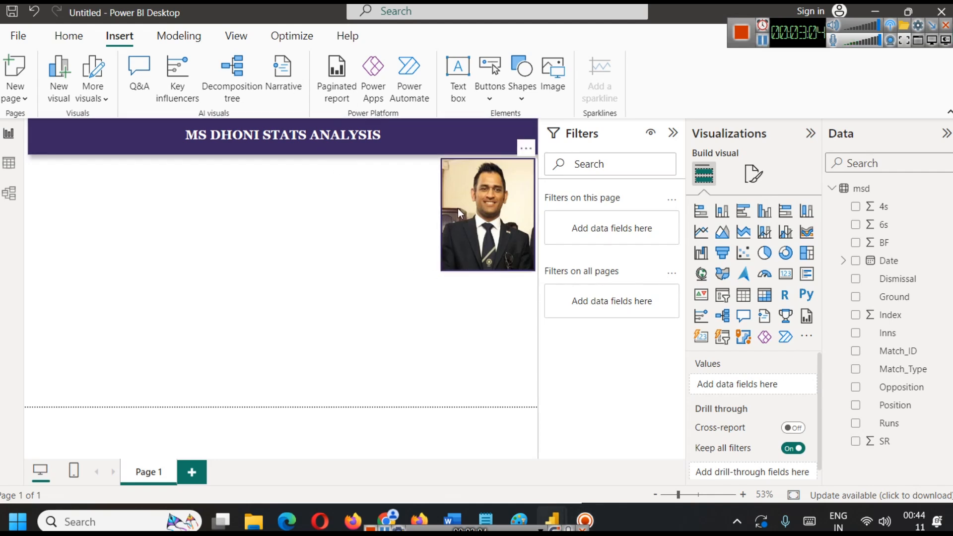
# Insert a text box with the pasted text Mahendra Singh Dhoni, without a trailing blank line.
pyautogui.click(458, 82)
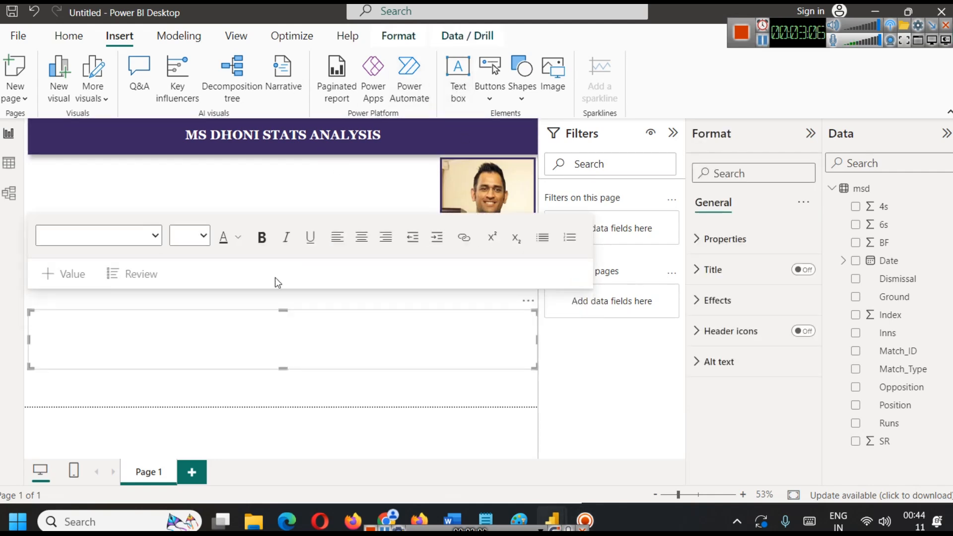
pyautogui.click(143, 326)
pyautogui.write('Mahendra Singh Dhoni')
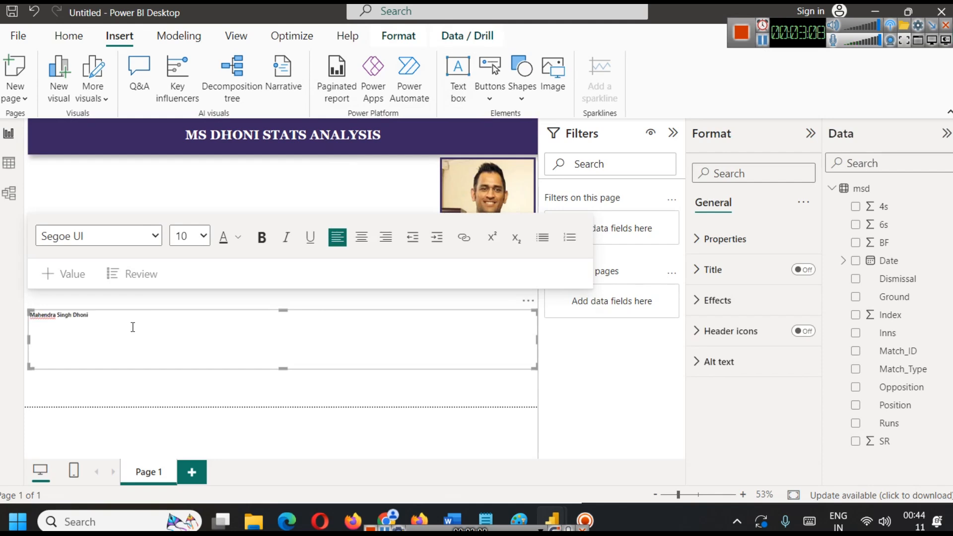
pyautogui.press('BackSpace')
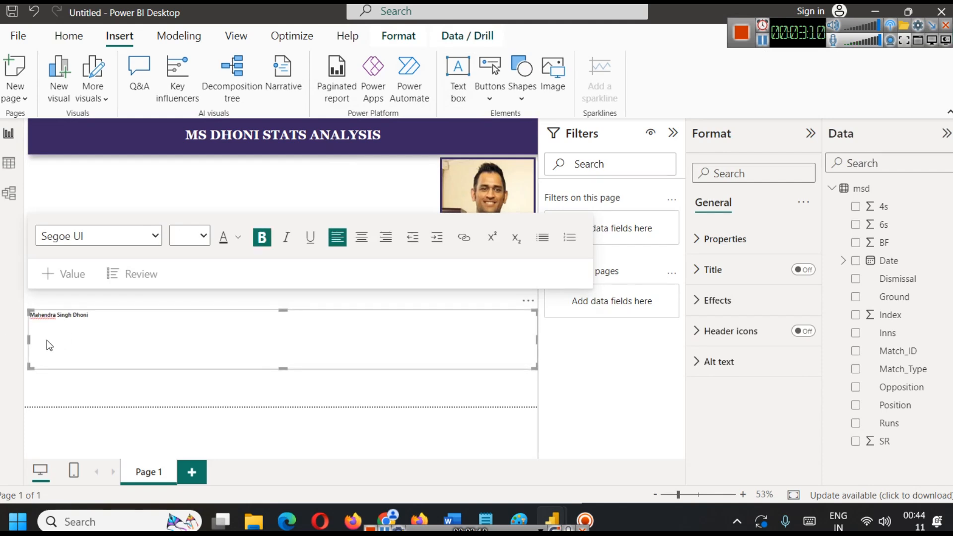
# Shrink the Mahendra Singh Dhoni text box to a narrow, single-line frame at the page's right edge and centre its text.
pyautogui.moveTo(33, 338); pyautogui.dragTo(456, 326)
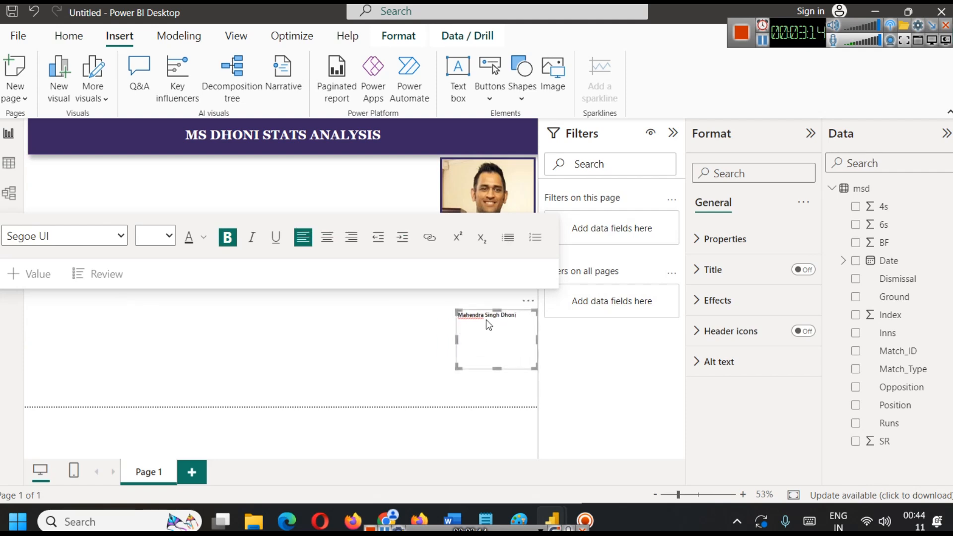
pyautogui.hotkey('ctrl', 'a')
pyautogui.click(327, 237)
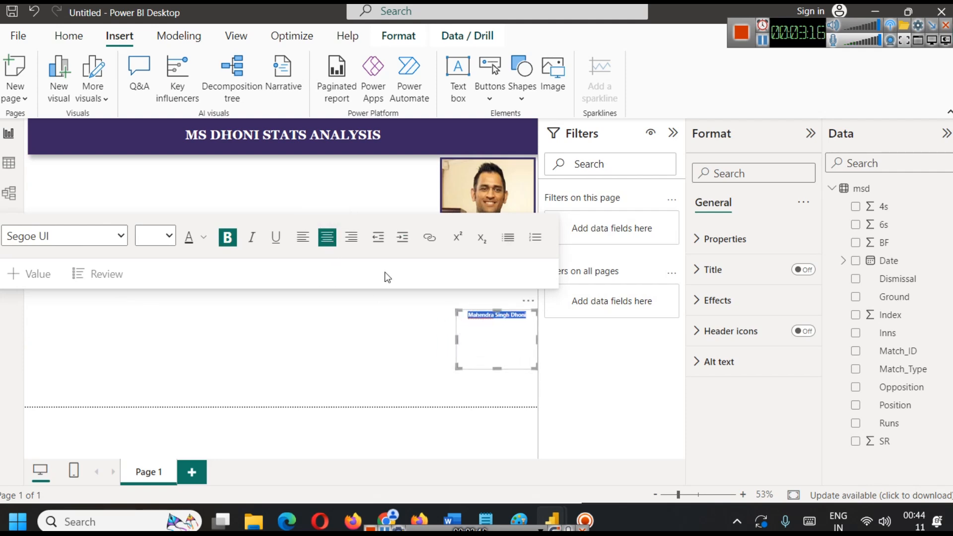
pyautogui.moveTo(495, 366); pyautogui.dragTo(495, 327)
pyautogui.click(490, 360)
pyautogui.click(490, 321)
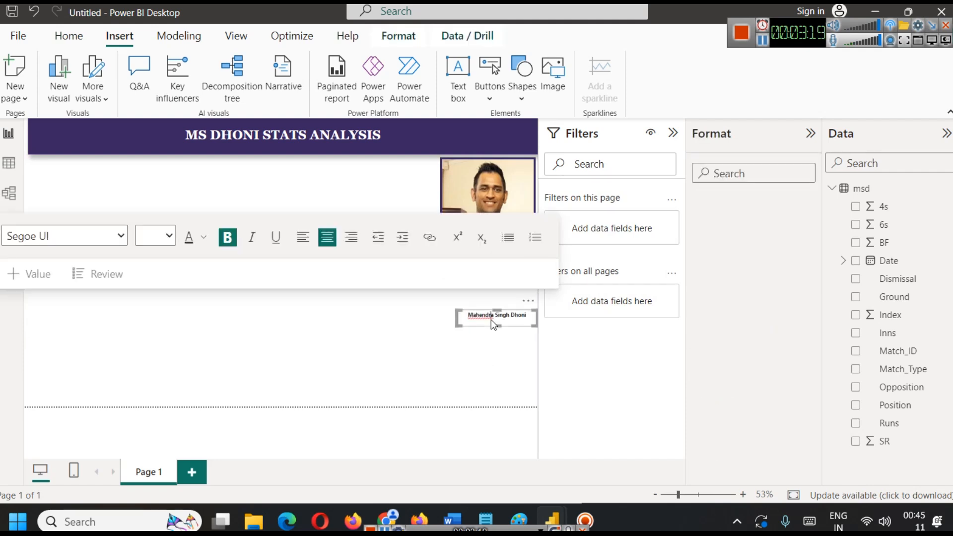
# Move the Mahendra Singh Dhoni caption directly beneath the photo and widen its frame on both sides to match the photo's width.
pyautogui.click(479, 296)
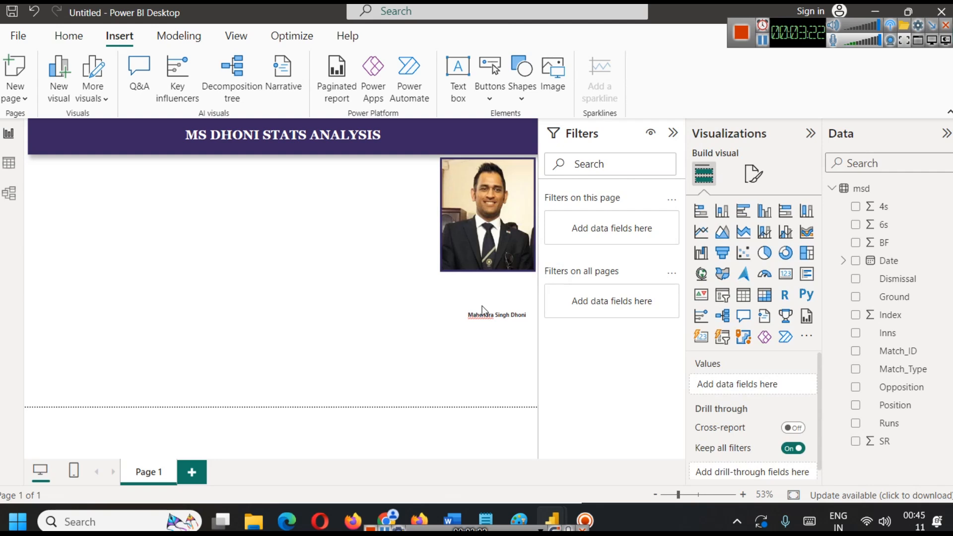
pyautogui.click(525, 312)
pyautogui.moveTo(526, 311); pyautogui.dragTo(508, 287)
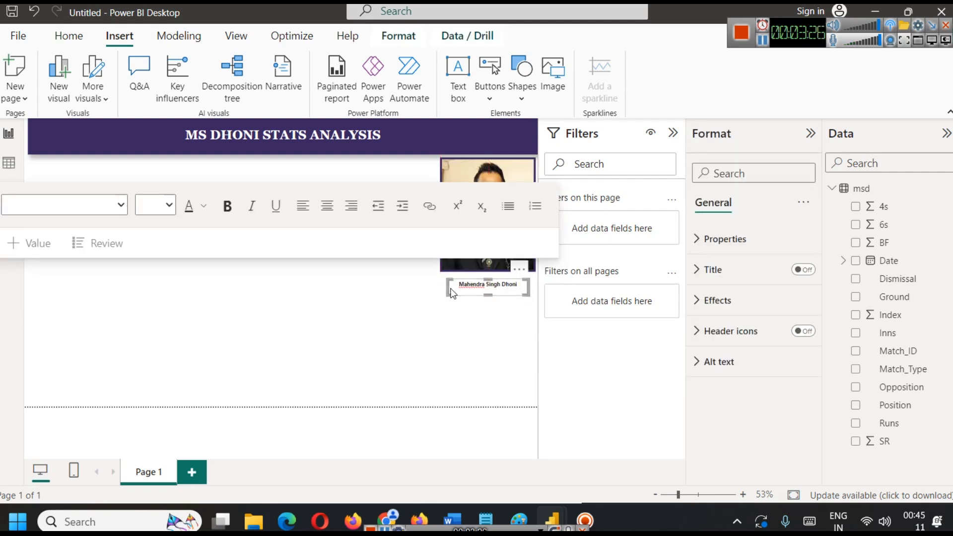
pyautogui.moveTo(449, 288); pyautogui.dragTo(442, 288)
pyautogui.moveTo(529, 288); pyautogui.dragTo(537, 288)
# Colour the caption text the same dark purple as the title banner.
pyautogui.tripleClick(514, 286)
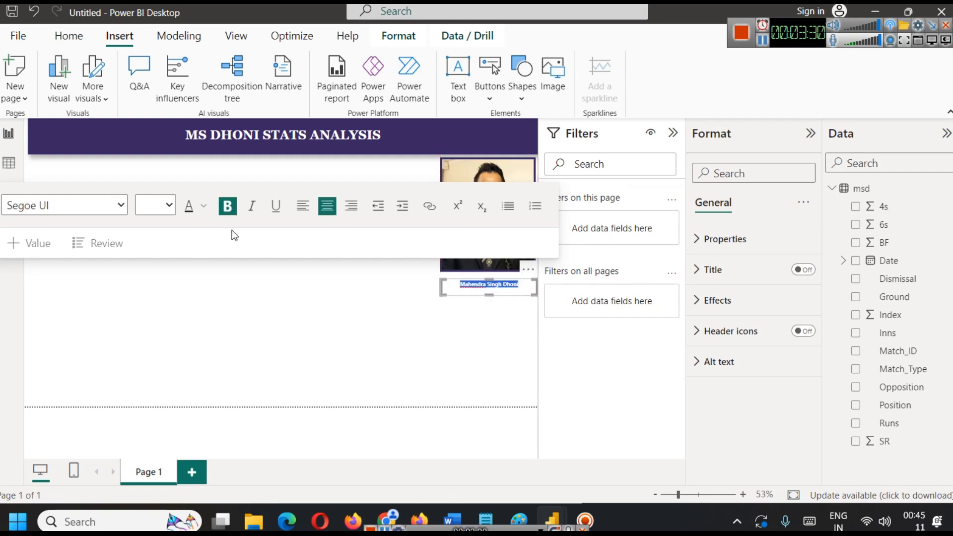
pyautogui.click(201, 206)
pyautogui.click(219, 430)
pyautogui.click(204, 207)
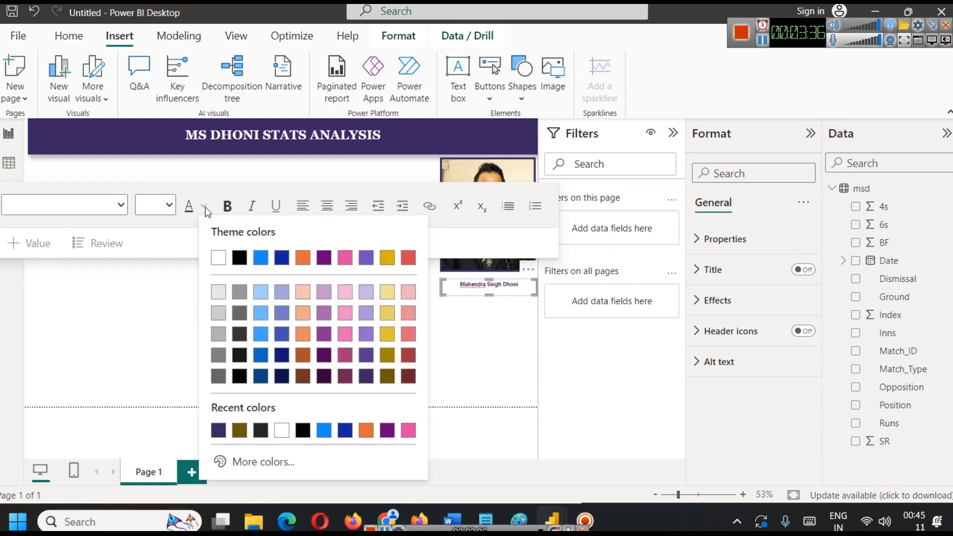
# Set the caption's font size to 18 and extend its frame to the left so the name fits on one line.
pyautogui.click(169, 207)
pyautogui.click(170, 206)
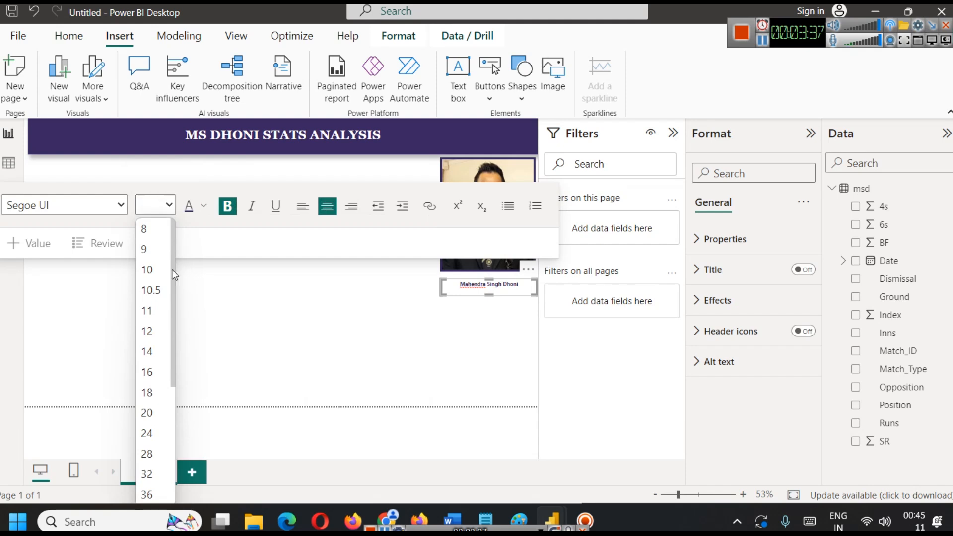
pyautogui.click(148, 395)
pyautogui.hotkey('ctrl', 'a')
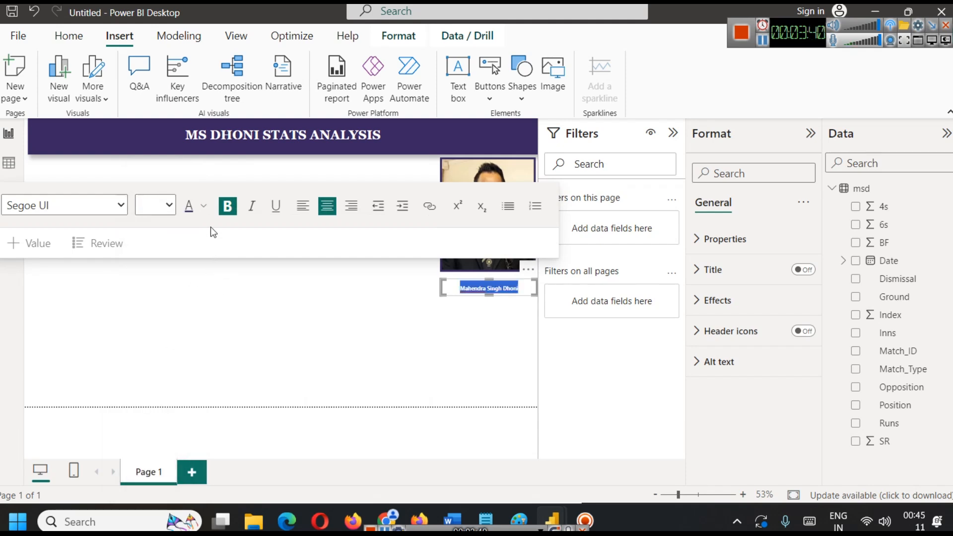
pyautogui.click(169, 207)
pyautogui.click(156, 388)
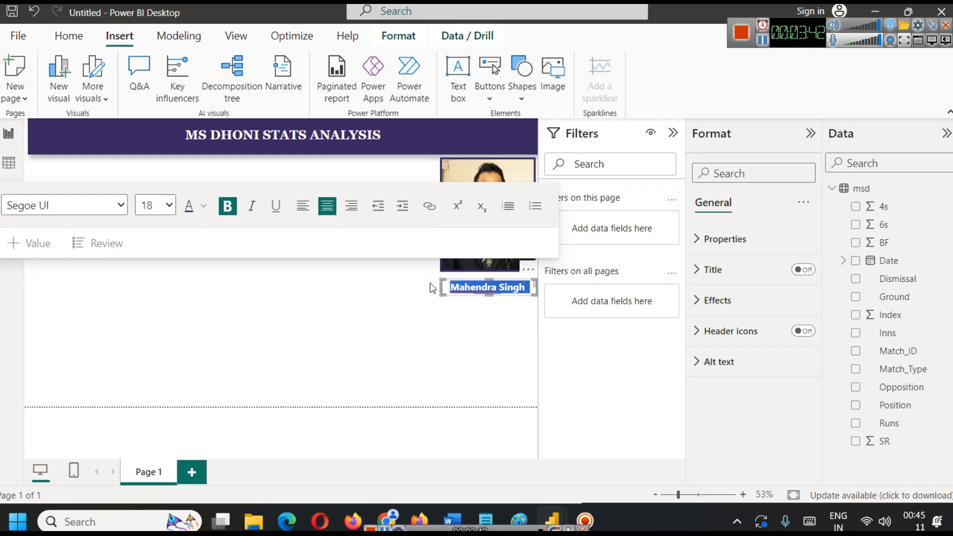
pyautogui.moveTo(439, 286); pyautogui.dragTo(426, 285)
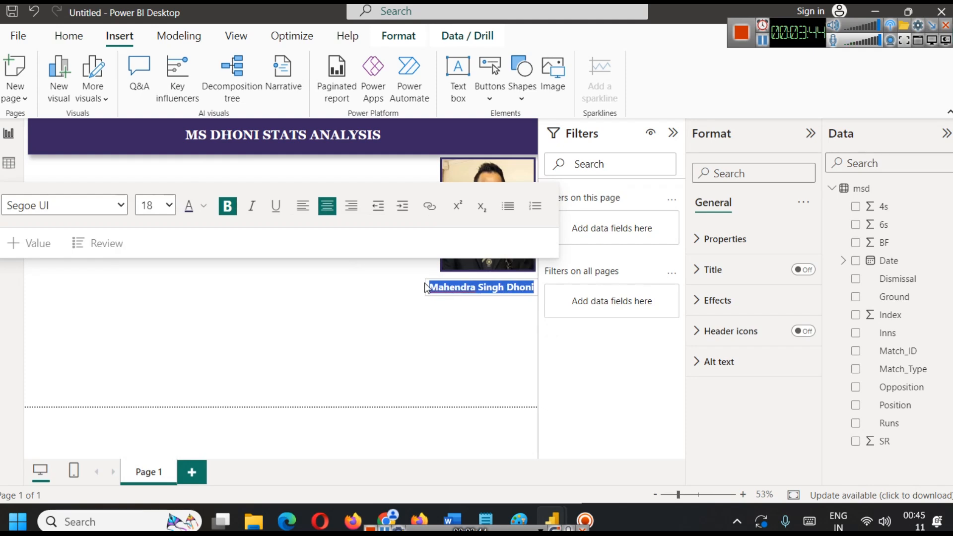
pyautogui.click(444, 336)
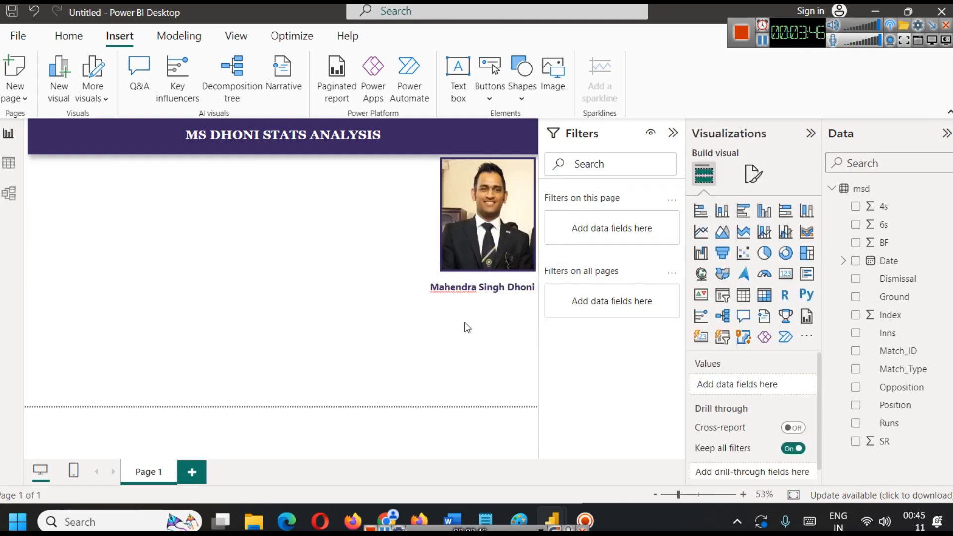
# Reduce the caption's font size to 16, move it up against the photo and narrow its frame to the photo's width.
pyautogui.click(467, 293)
pyautogui.tripleClick(468, 292)
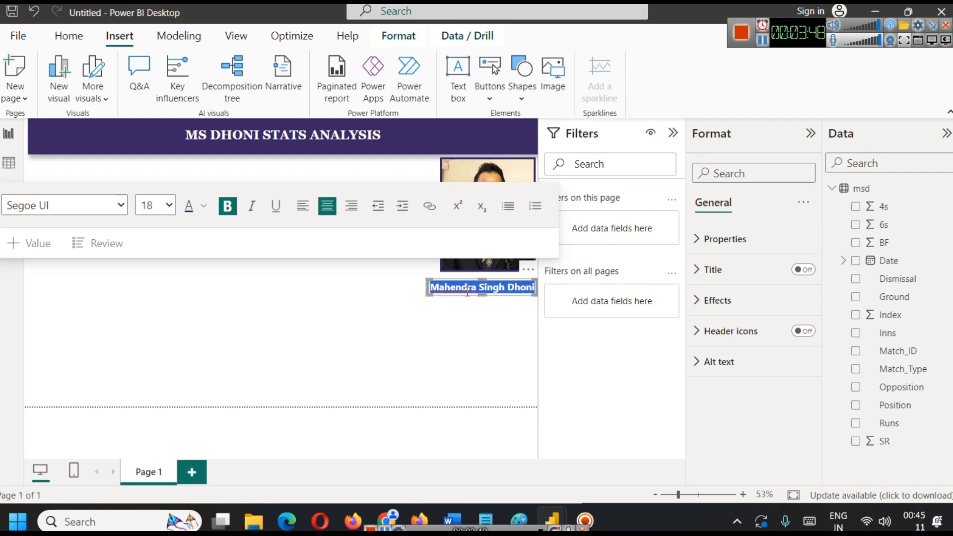
pyautogui.click(169, 206)
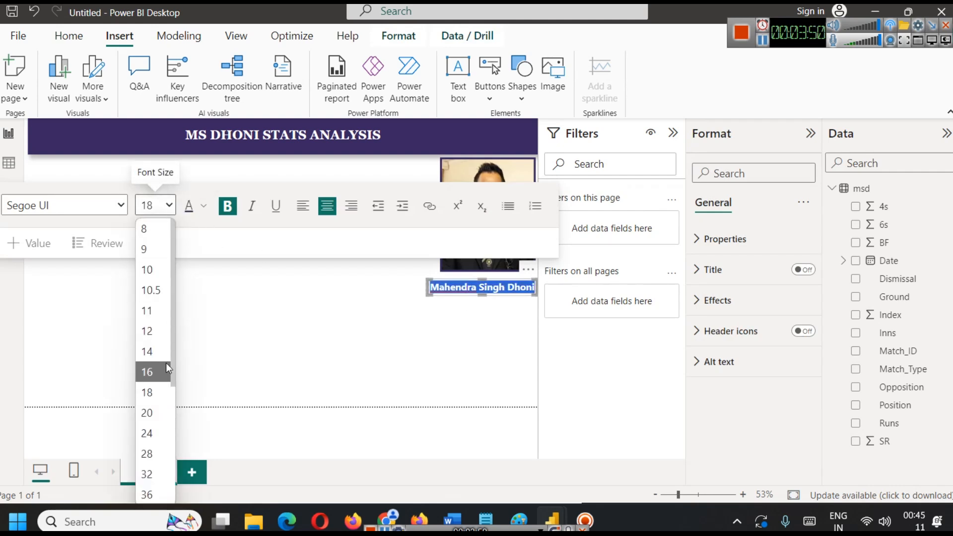
pyautogui.click(147, 372)
pyautogui.click(512, 308)
pyautogui.click(501, 287)
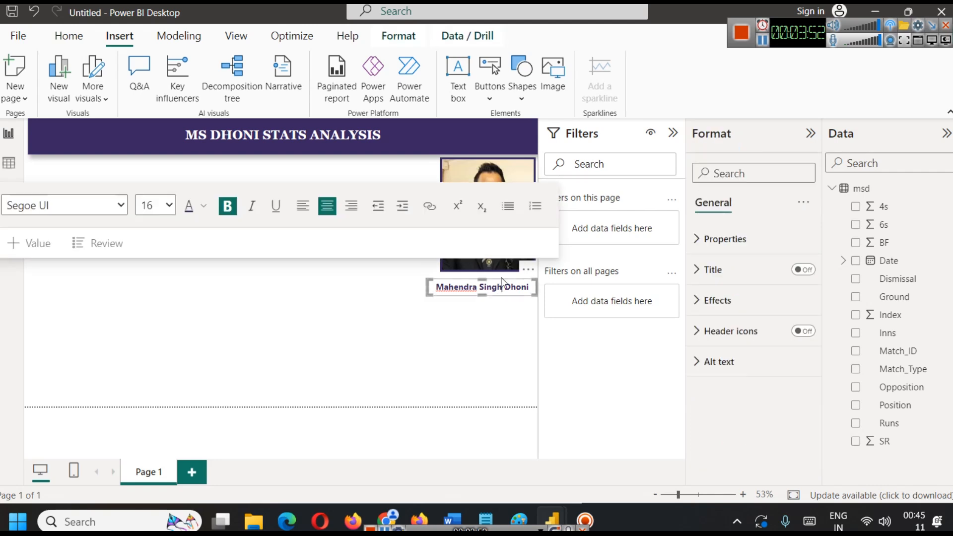
pyautogui.moveTo(499, 279); pyautogui.dragTo(510, 274)
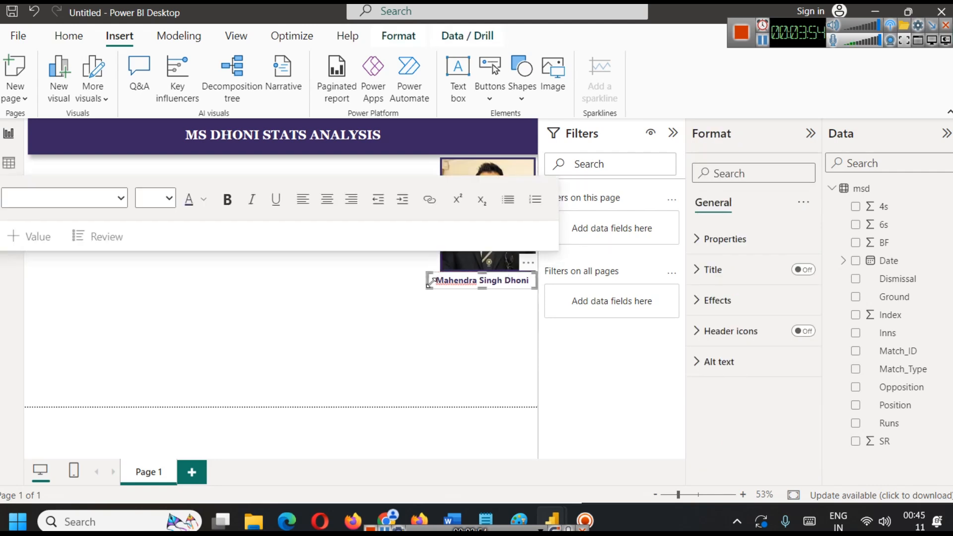
pyautogui.moveTo(426, 280); pyautogui.dragTo(438, 279)
pyautogui.click(438, 308)
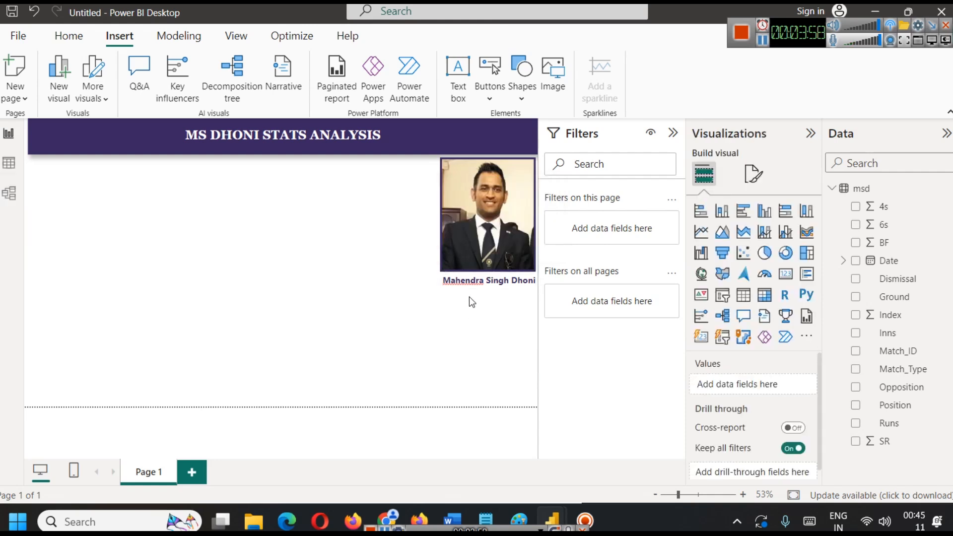
# Nudge the caption slightly left and down from the photo and turn on its shadow effect.
pyautogui.click(473, 279)
pyautogui.moveTo(530, 272); pyautogui.dragTo(527, 273)
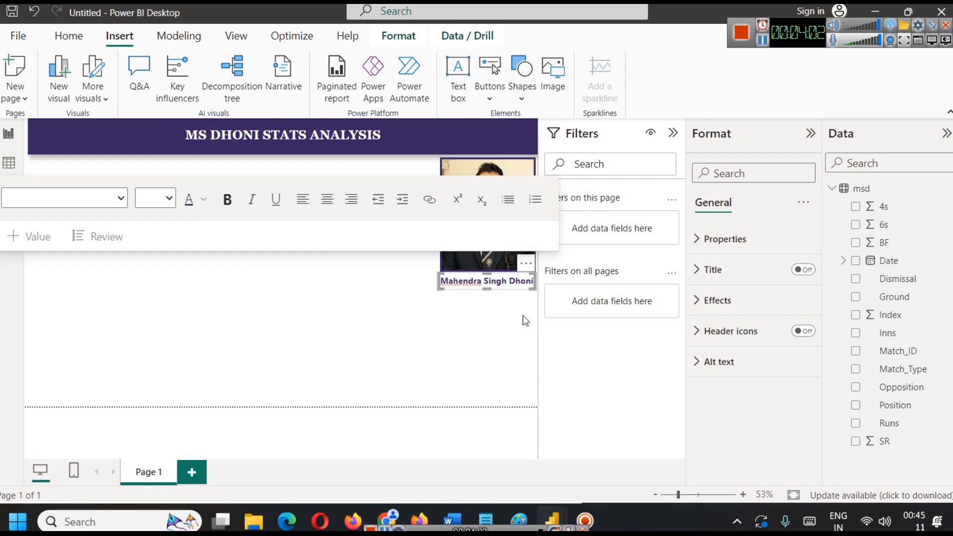
pyautogui.click(741, 312)
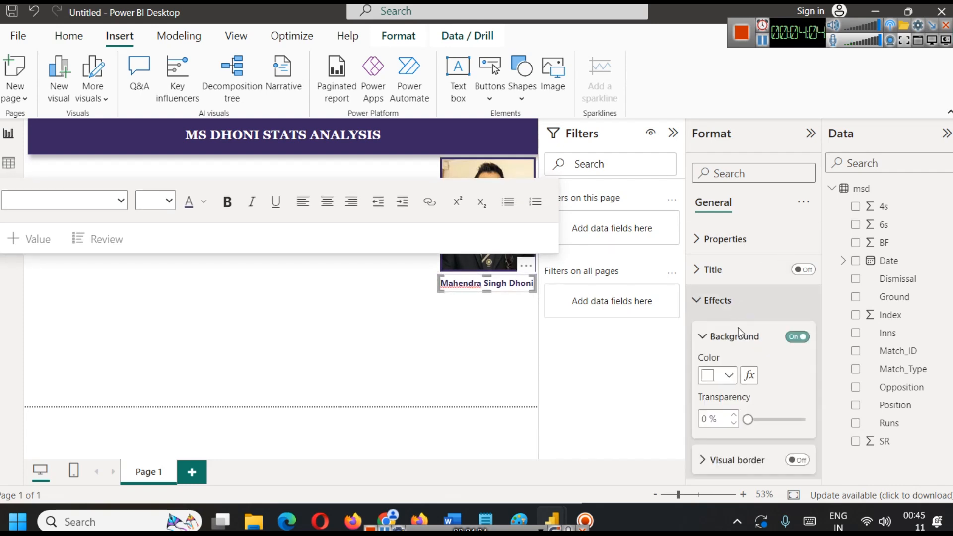
pyautogui.scroll(-3, 781, 342)
pyautogui.click(799, 372)
pyautogui.click(482, 345)
# Set the caption text's font size to 14 so the full name fits on one line.
pyautogui.click(471, 291)
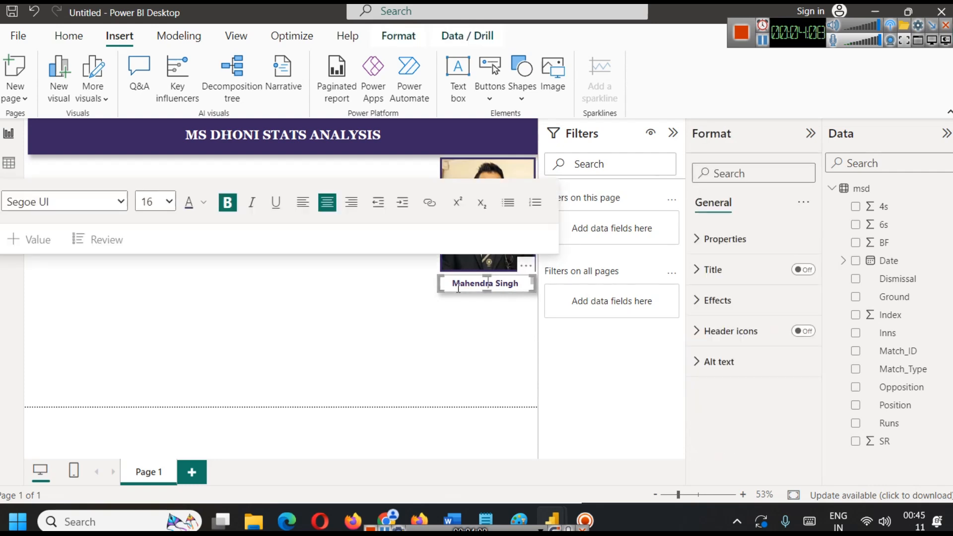
pyautogui.tripleClick(474, 282)
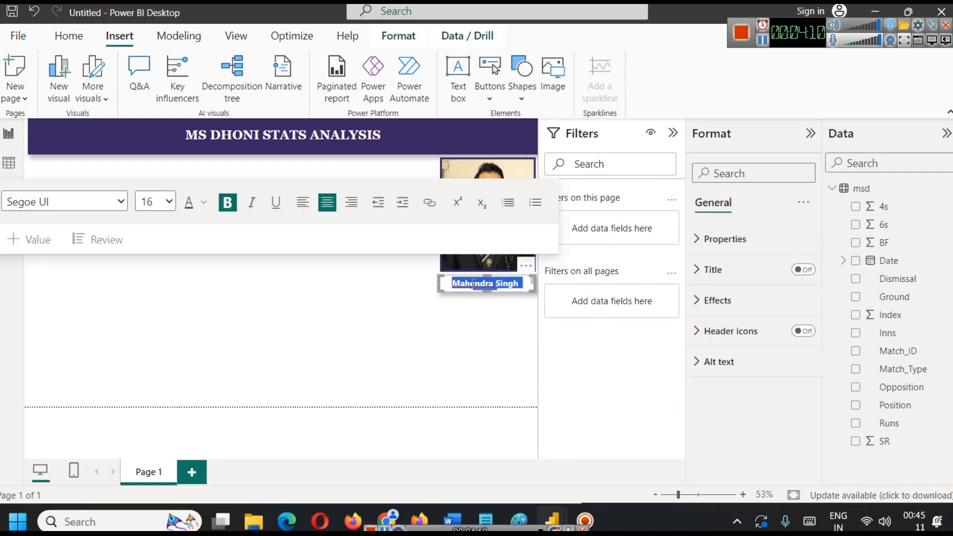
pyautogui.click(171, 207)
pyautogui.click(163, 347)
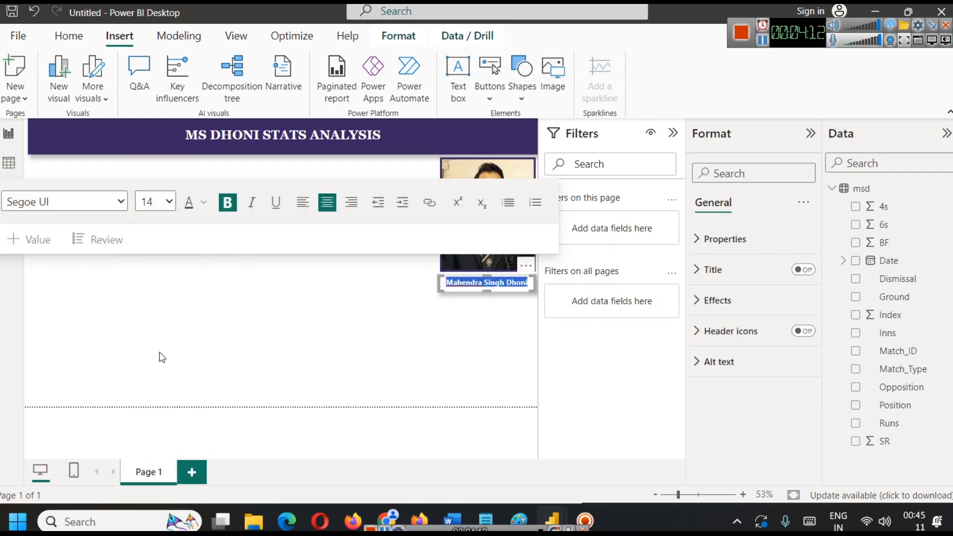
pyautogui.click(531, 356)
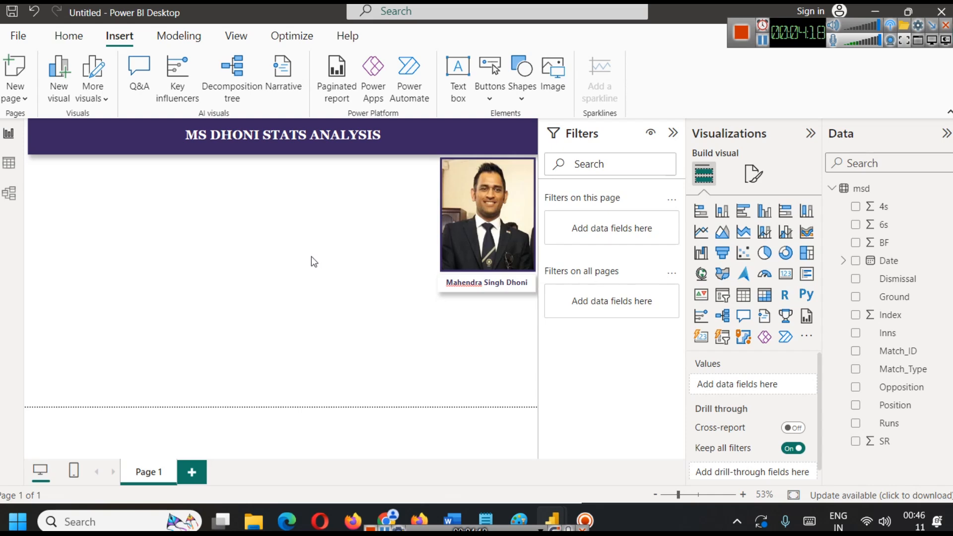
# Look through the rows of the msd data table and inspect its Opposition and Ground columns.
pyautogui.click(10, 164)
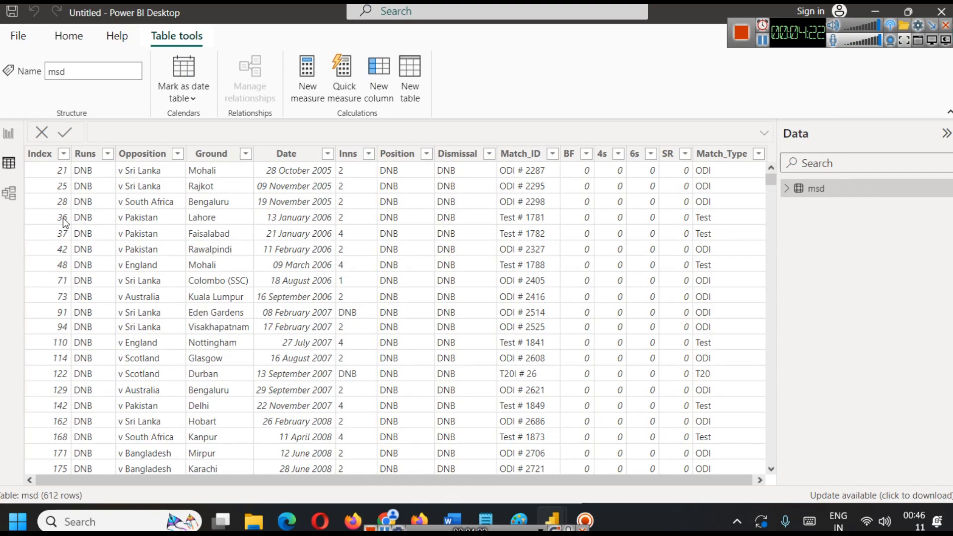
pyautogui.scroll(-15, 93, 206)
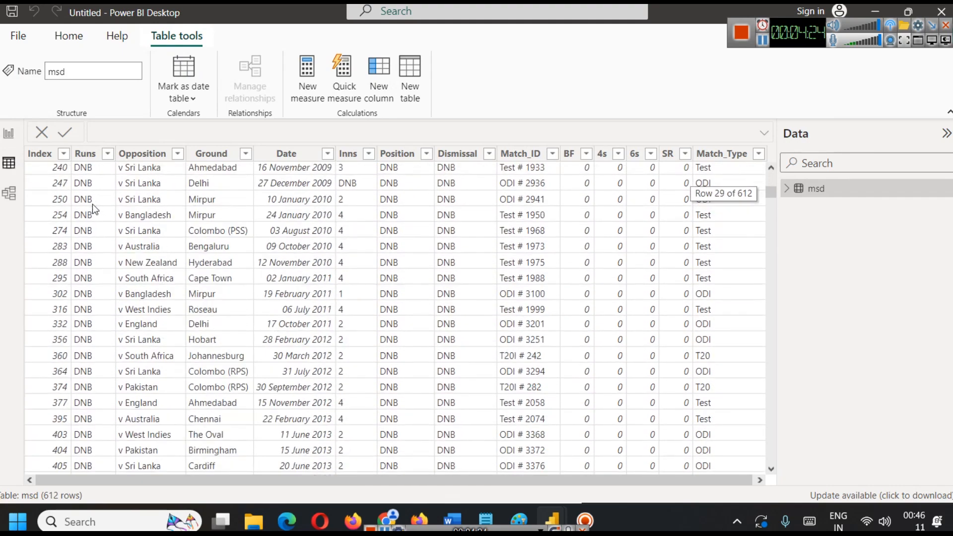
pyautogui.moveTo(778, 203); pyautogui.dragTo(789, 358)
pyautogui.moveTo(805, 172); pyautogui.dragTo(794, 169)
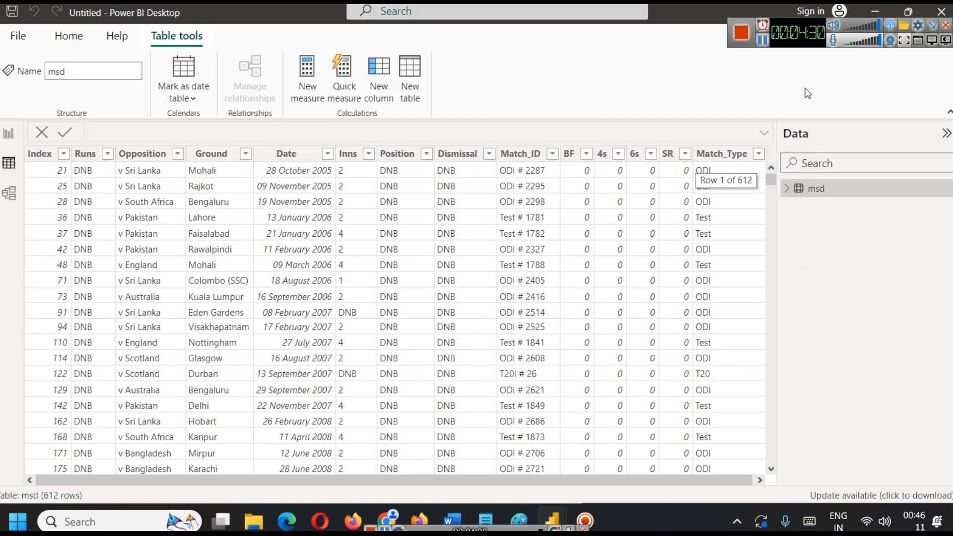
pyautogui.click(165, 156)
pyautogui.click(206, 155)
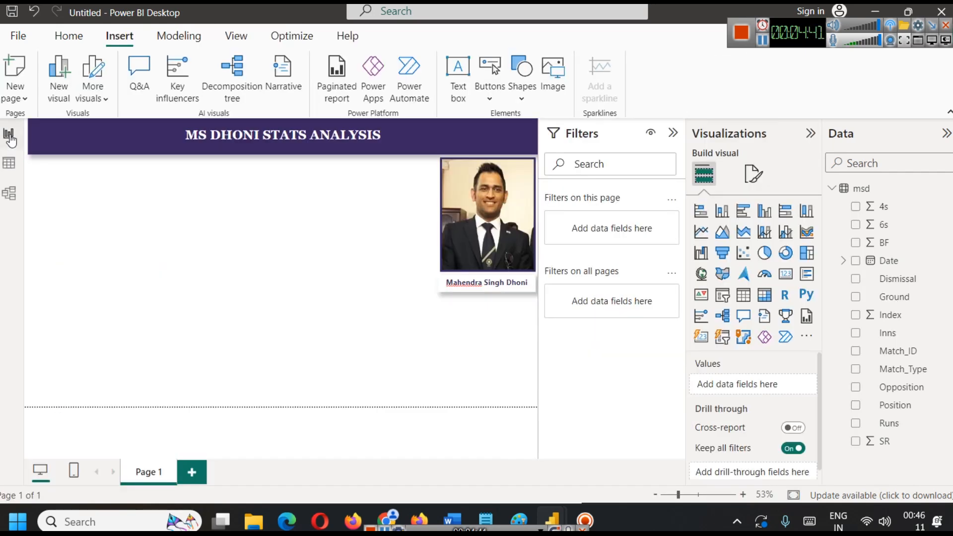
# Add a small card visual to the report page's upper-left area, just below the banner, and assign it the Runs field.
pyautogui.click(8, 133)
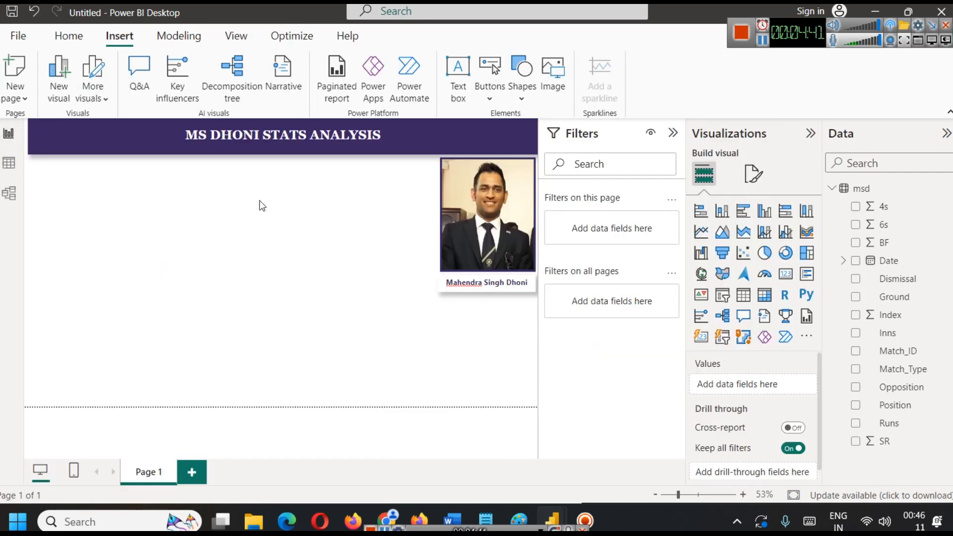
pyautogui.click(786, 273)
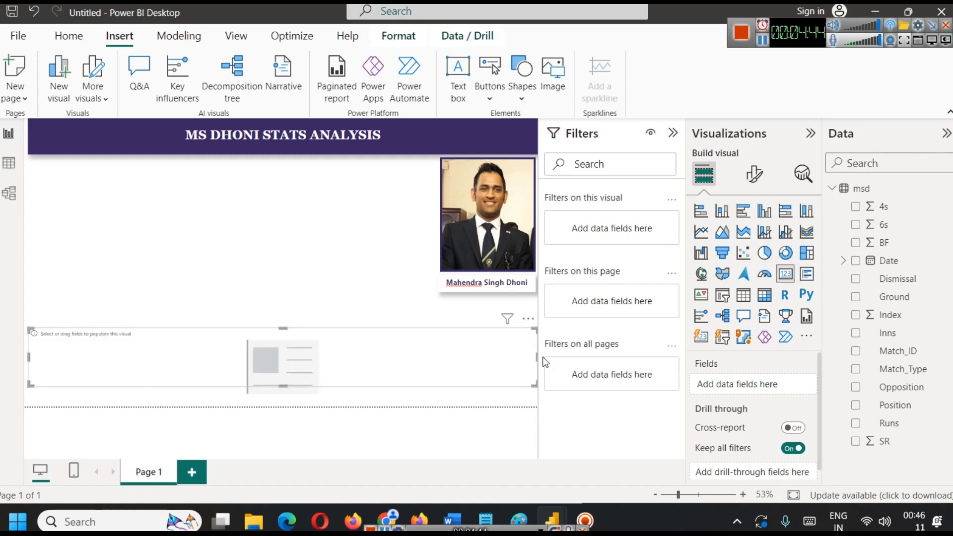
pyautogui.moveTo(535, 356); pyautogui.dragTo(73, 192)
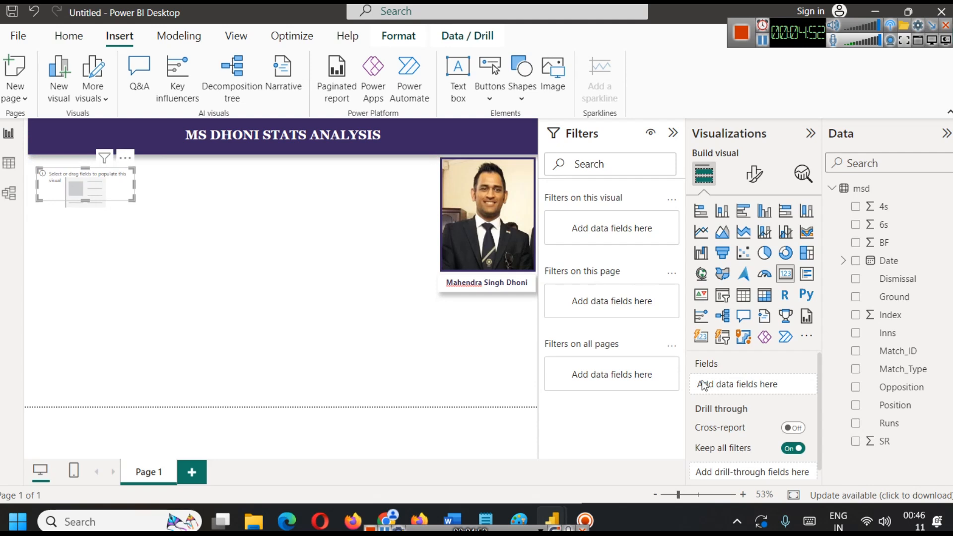
pyautogui.moveTo(900, 427); pyautogui.dragTo(770, 386)
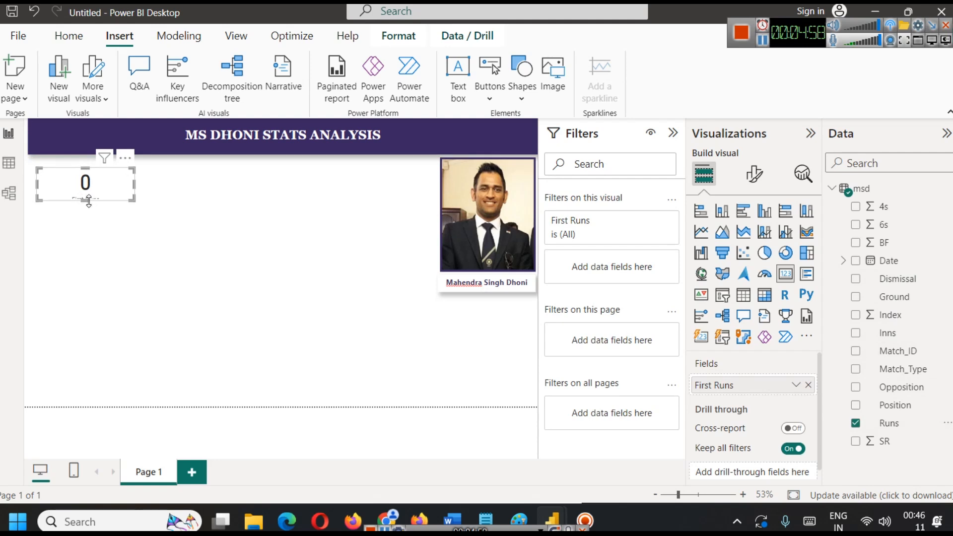
# Check the card's aggregation options for Runs, and examine the Runs column's format and values in the msd table.
pyautogui.click(795, 384)
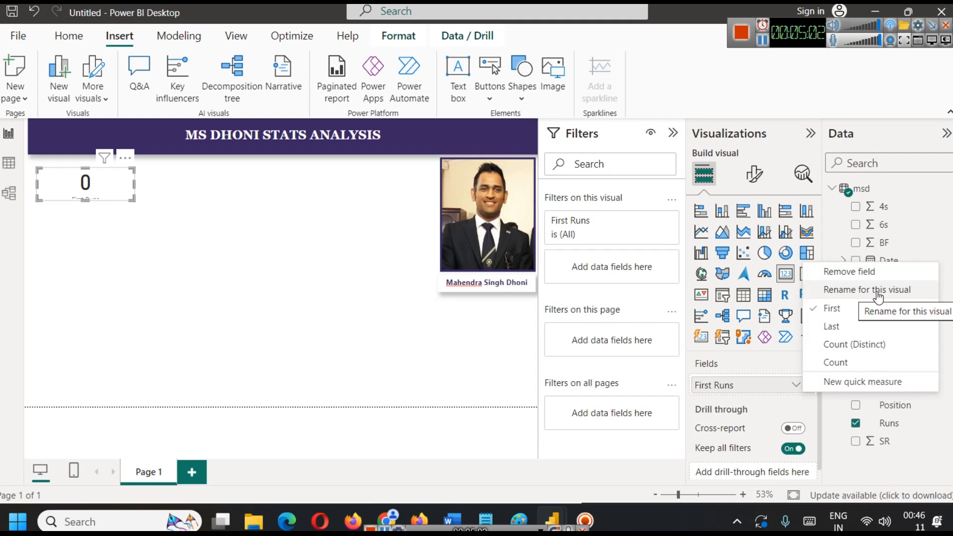
pyautogui.click(281, 269)
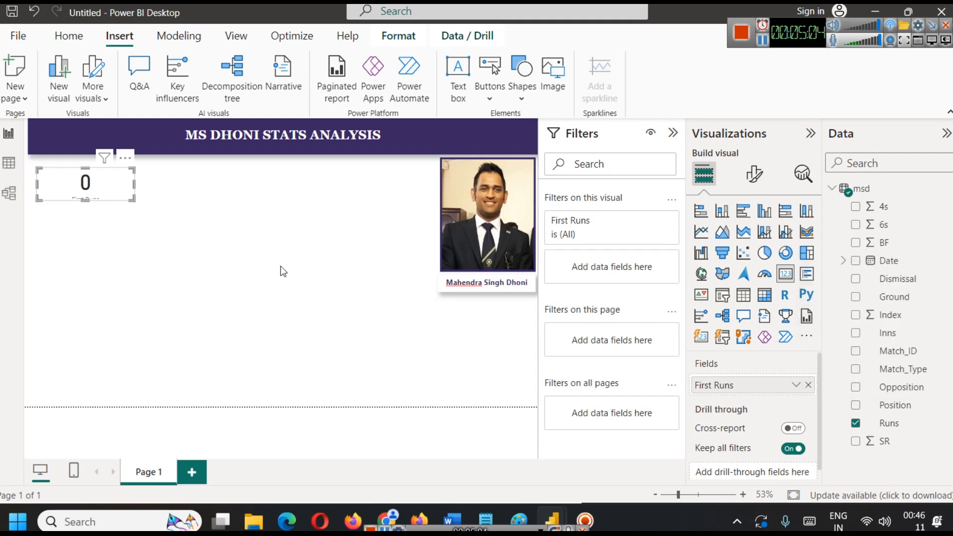
pyautogui.click(8, 163)
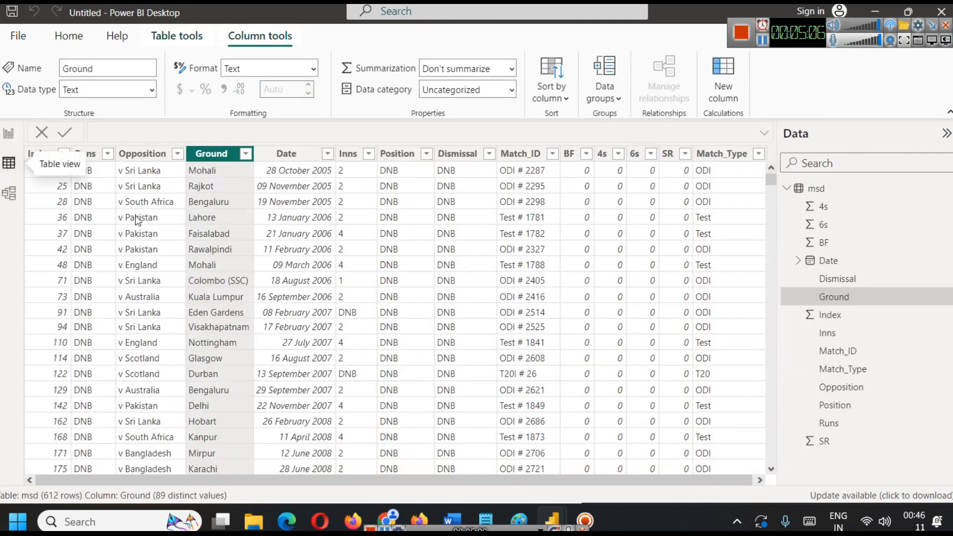
pyautogui.click(85, 154)
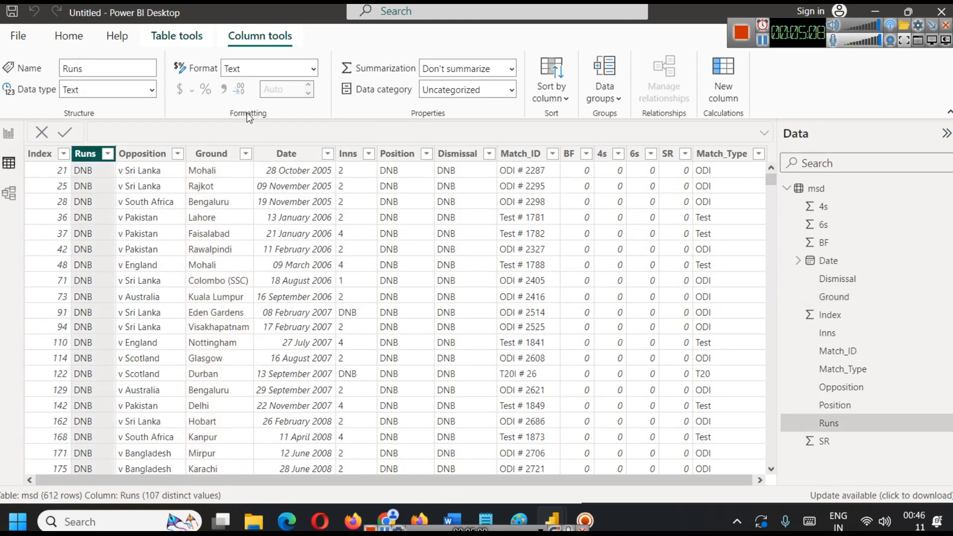
pyautogui.click(302, 69)
pyautogui.click(297, 87)
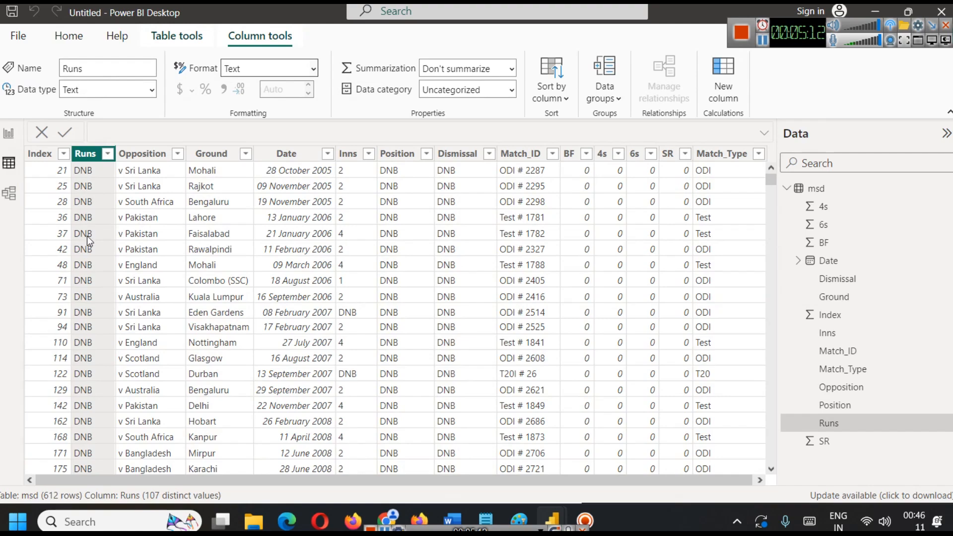
pyautogui.scroll(-15, 114, 231)
pyautogui.scroll(-15, 114, 232)
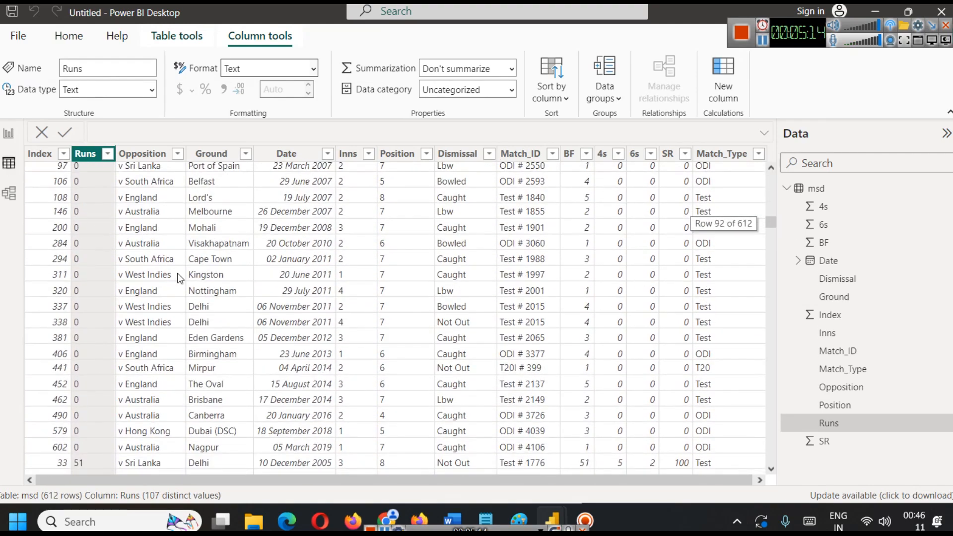
pyautogui.scroll(5, 108, 273)
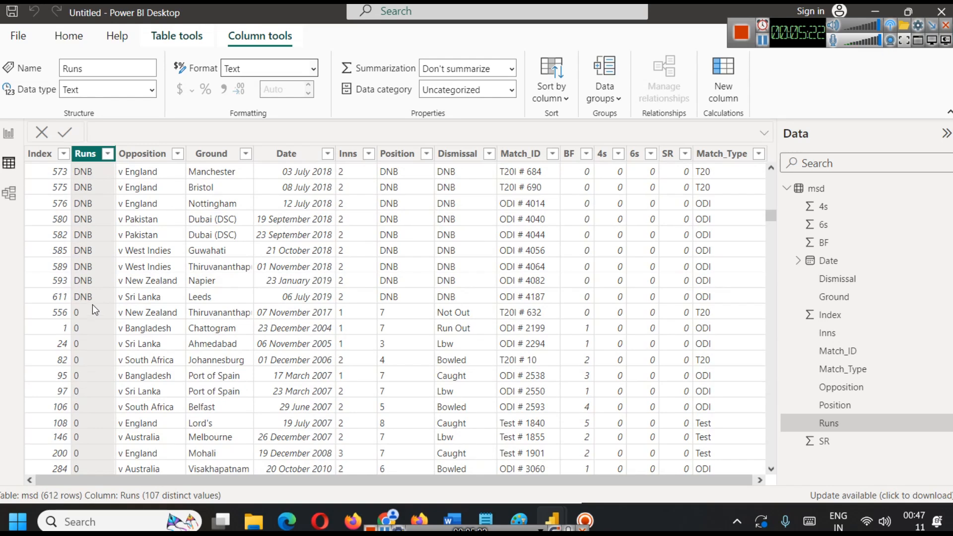
# Finish reviewing the Runs values in the msd table and open the data in the Power Query Editor.
pyautogui.scroll(-5, 92, 303)
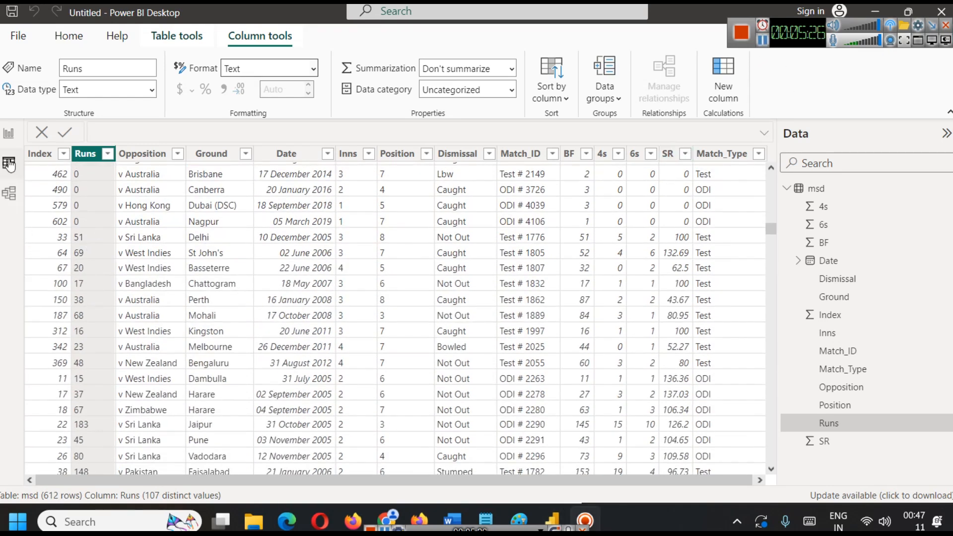
pyautogui.click(9, 133)
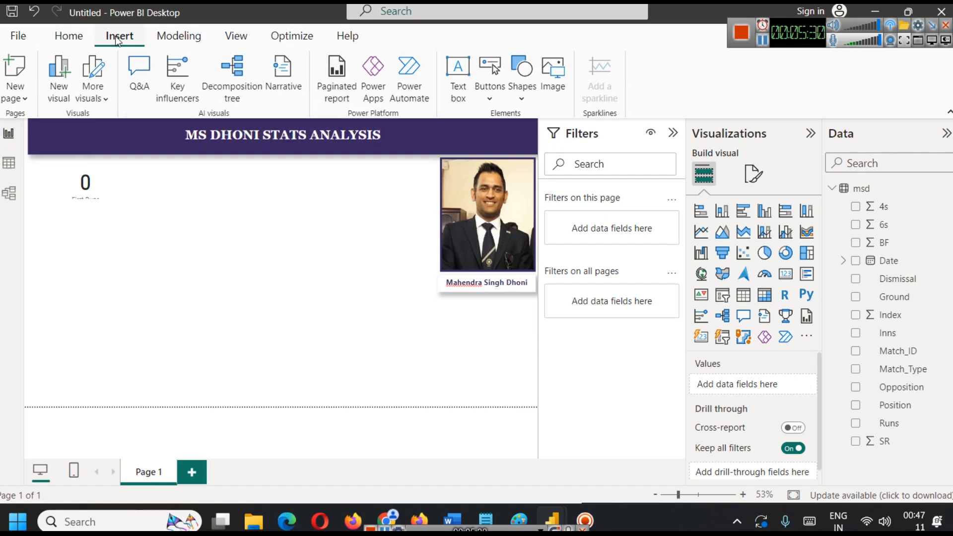
pyautogui.click(67, 37)
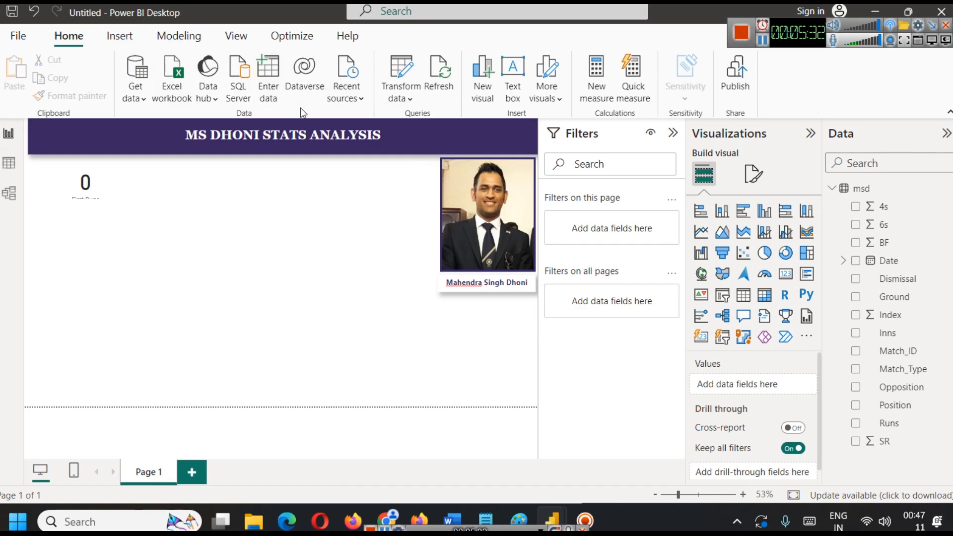
pyautogui.click(406, 90)
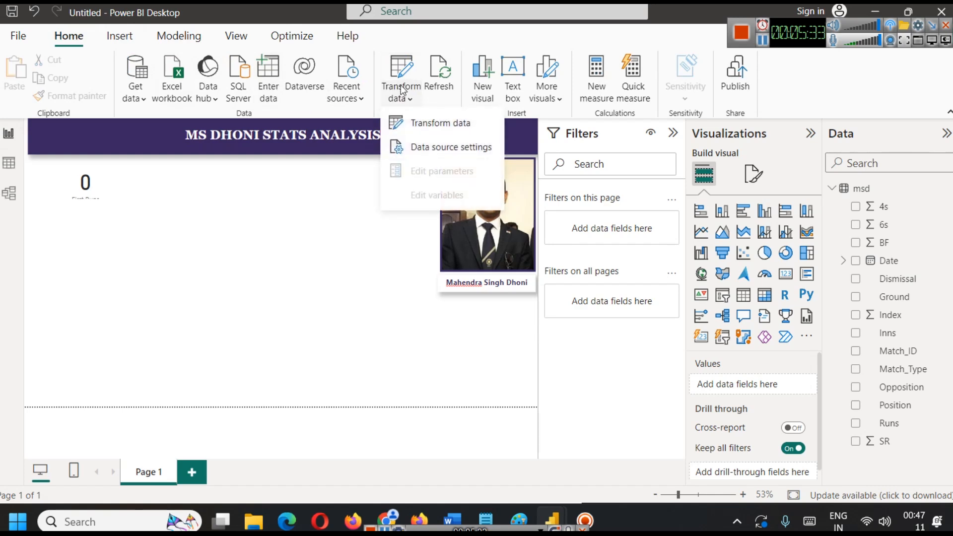
pyautogui.click(424, 129)
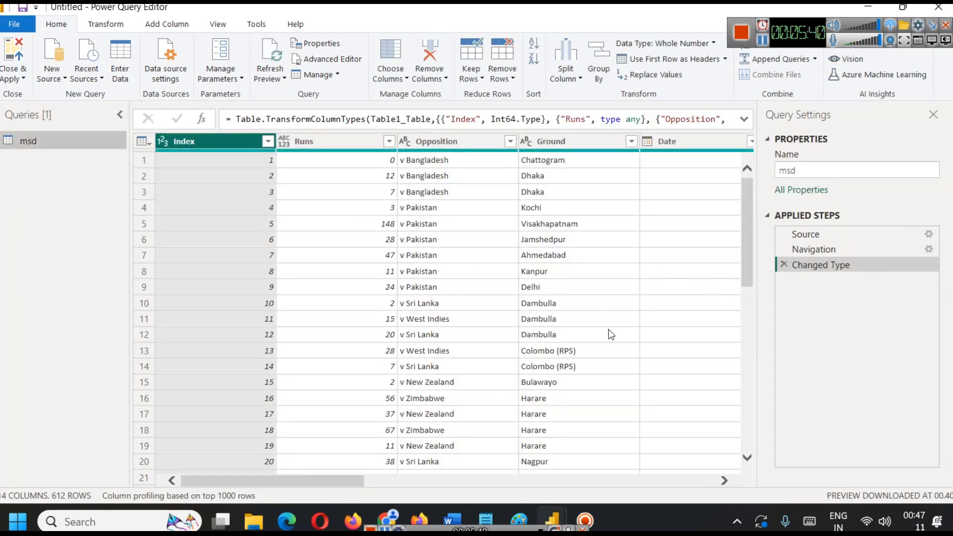
# Duplicate the Runs column in the msd query.
pyautogui.click(319, 142)
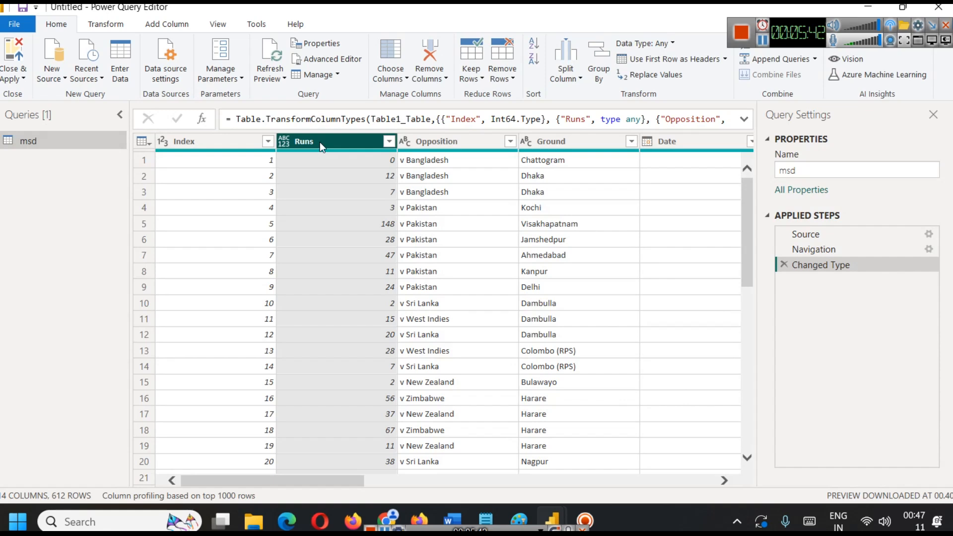
pyautogui.rightClick(318, 142)
pyautogui.click(336, 149)
pyautogui.moveTo(337, 150)
pyautogui.click(761, 43)
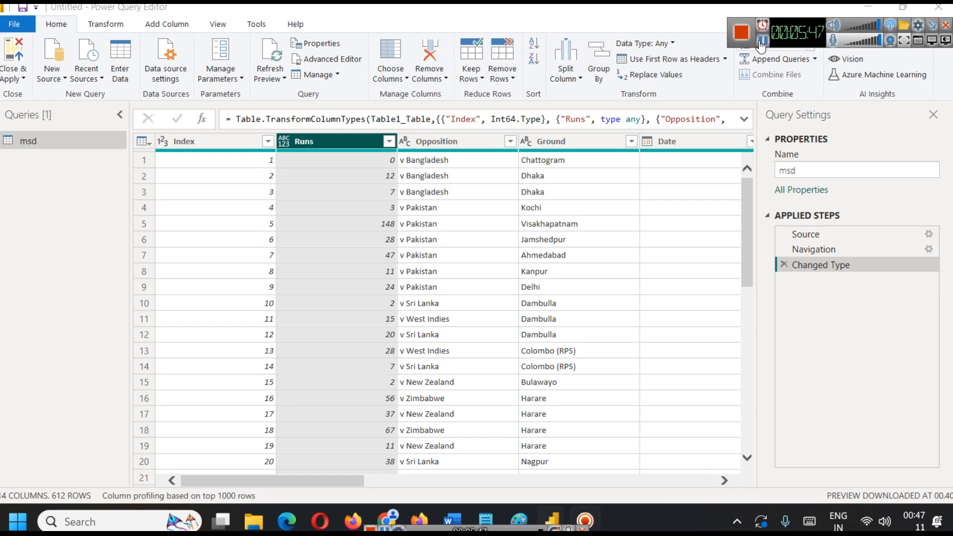
pyautogui.rightClick(331, 144)
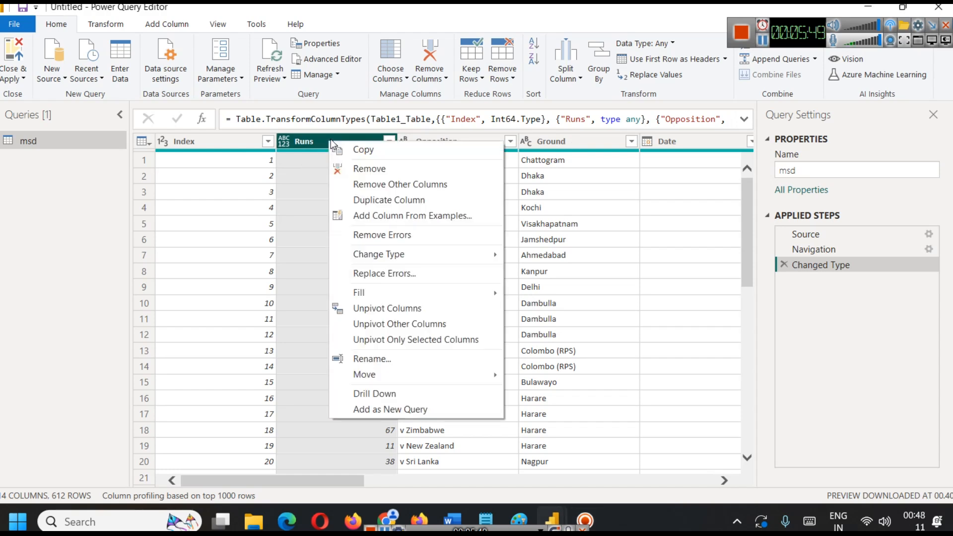
pyautogui.click(385, 200)
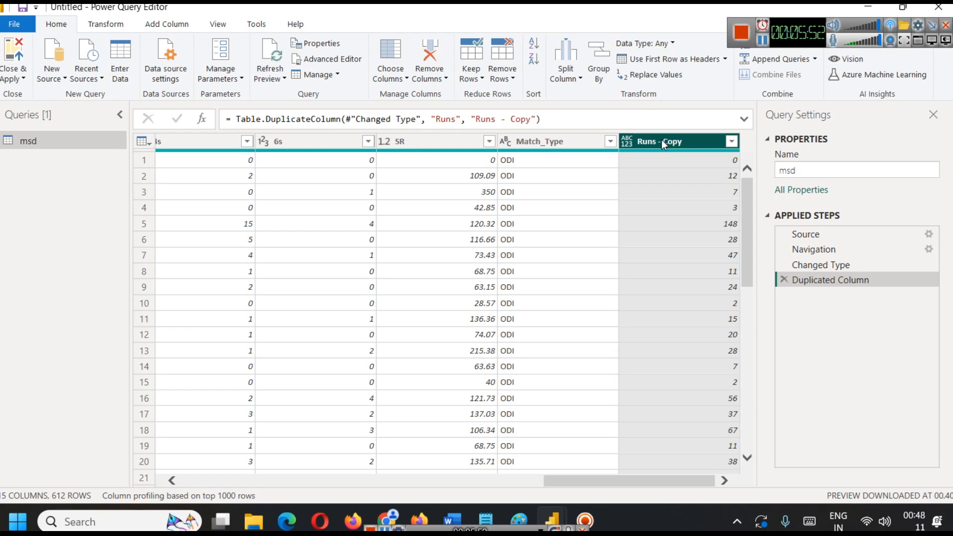
# Rename the duplicated Runs column to Runs_New.
pyautogui.rightClick(664, 141)
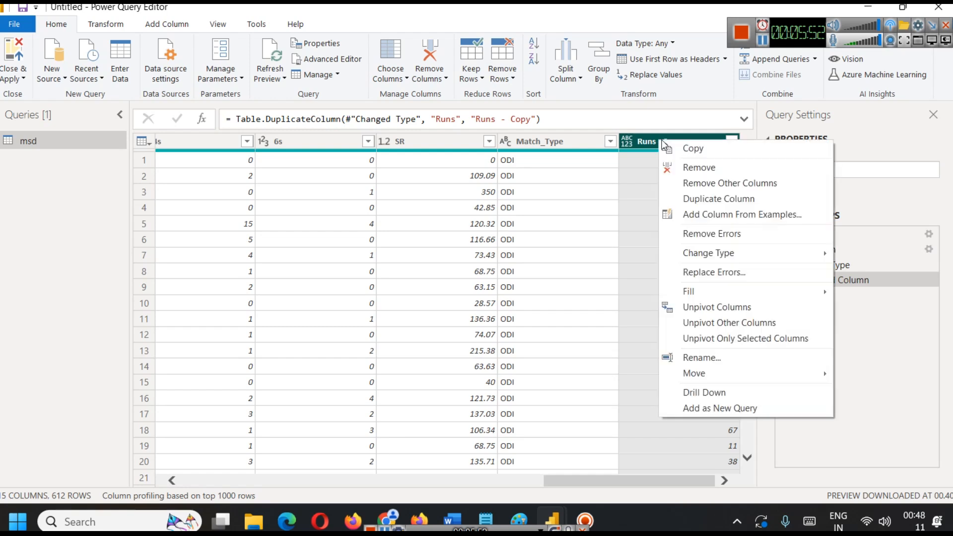
pyautogui.click(720, 358)
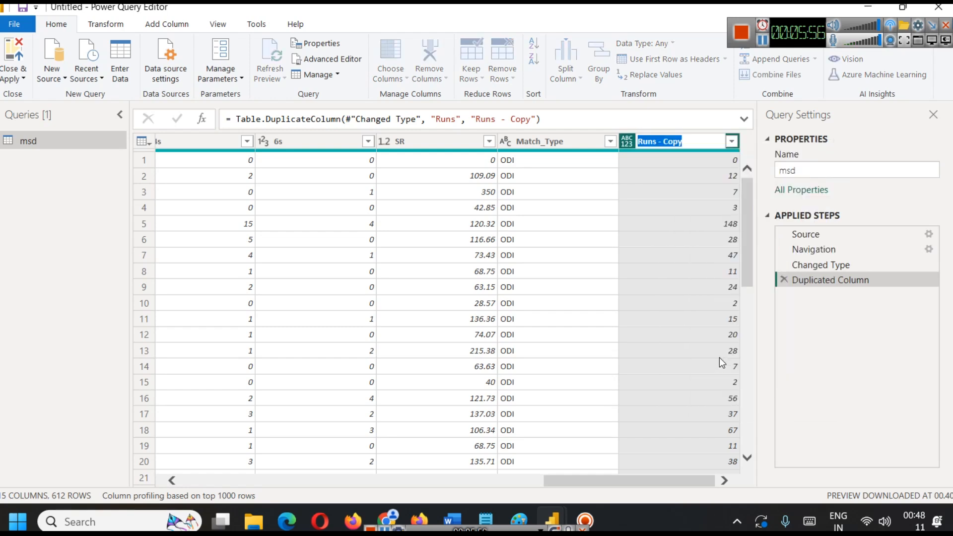
pyautogui.write('TFO')
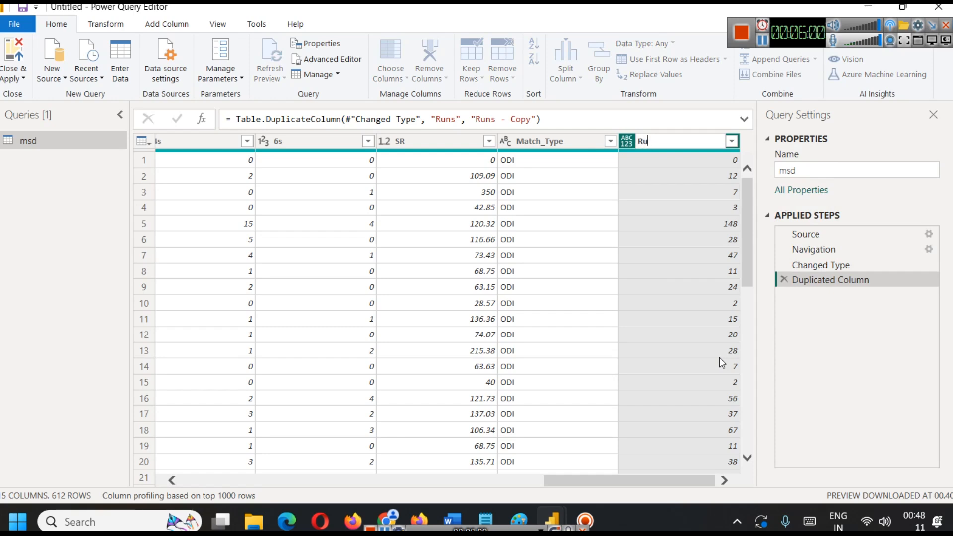
pyautogui.write('_New')
pyautogui.press('Return')
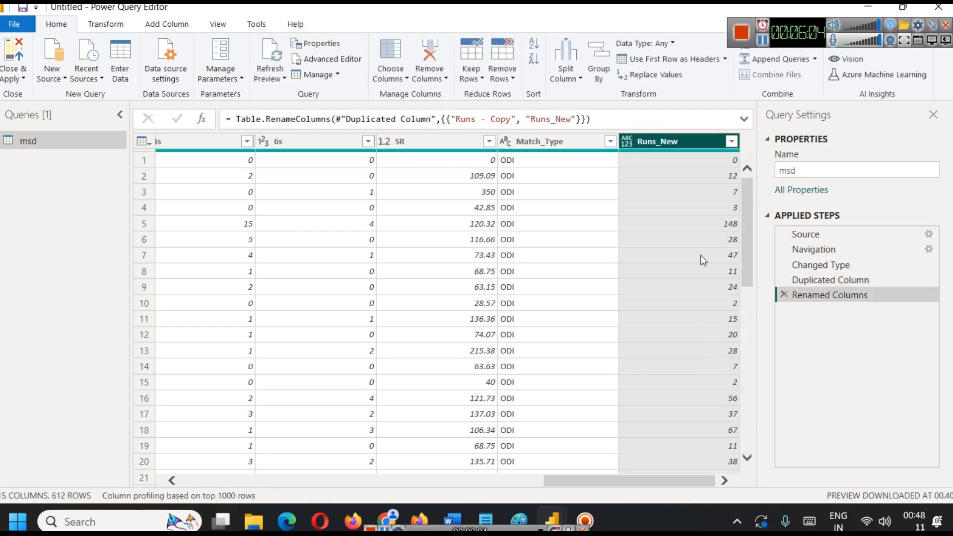
# Try changing the Runs_New column's data type to Whole Number, check its rows, and remove that type change.
pyautogui.scroll(-4, 695, 263)
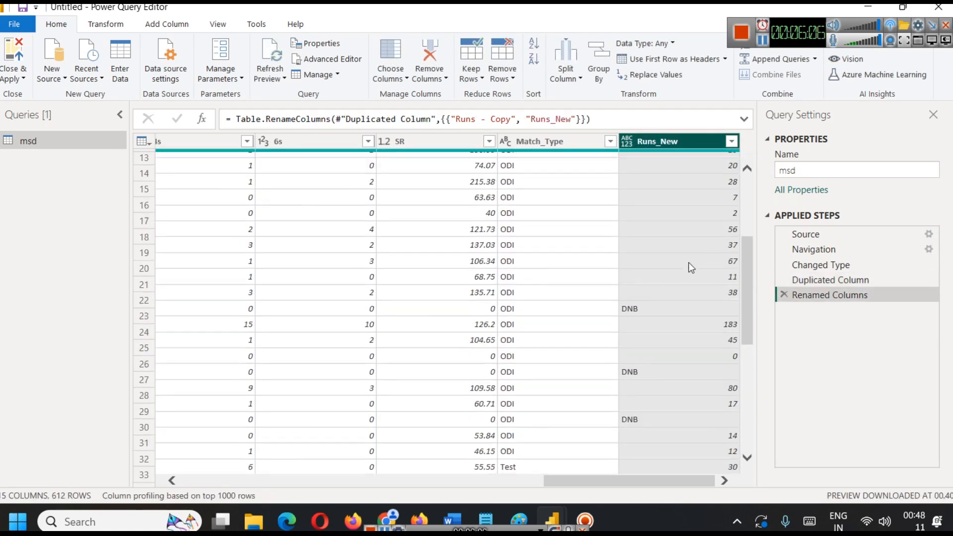
pyautogui.scroll(4, 689, 262)
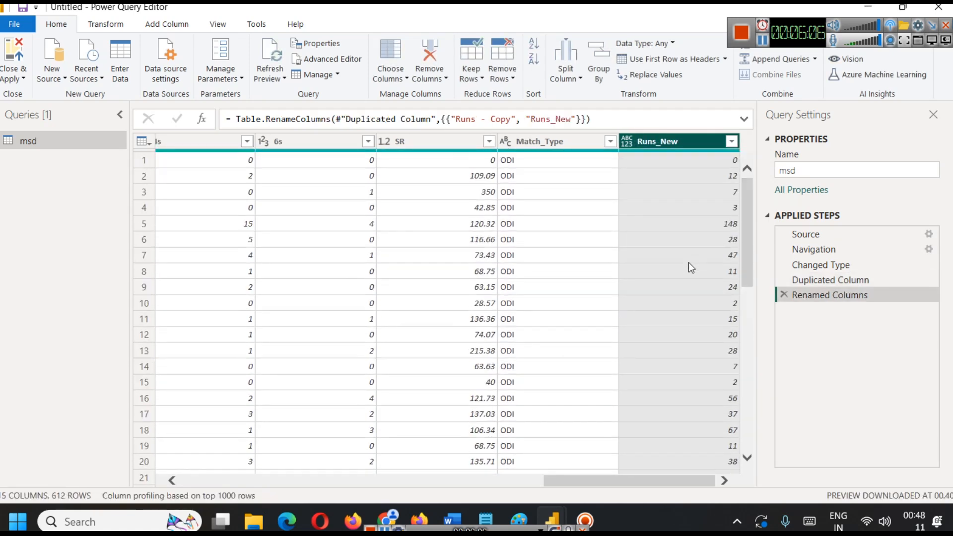
pyautogui.click(732, 142)
pyautogui.press('Escape')
pyautogui.rightClick(661, 147)
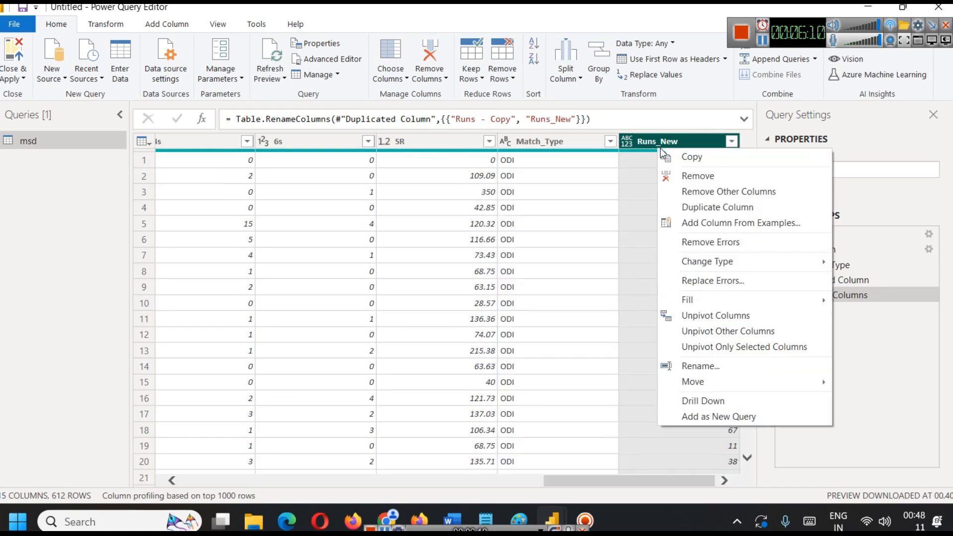
pyautogui.moveTo(715, 263)
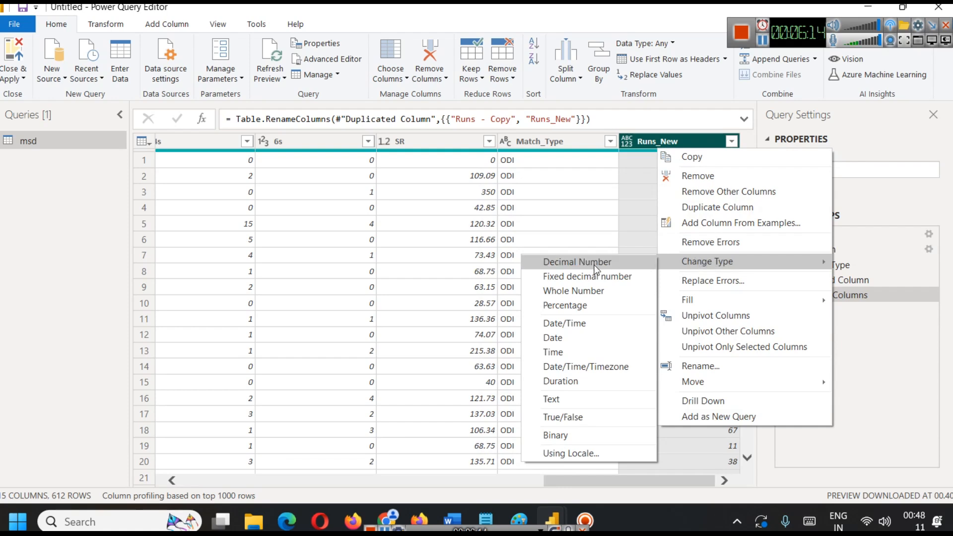
pyautogui.click(614, 291)
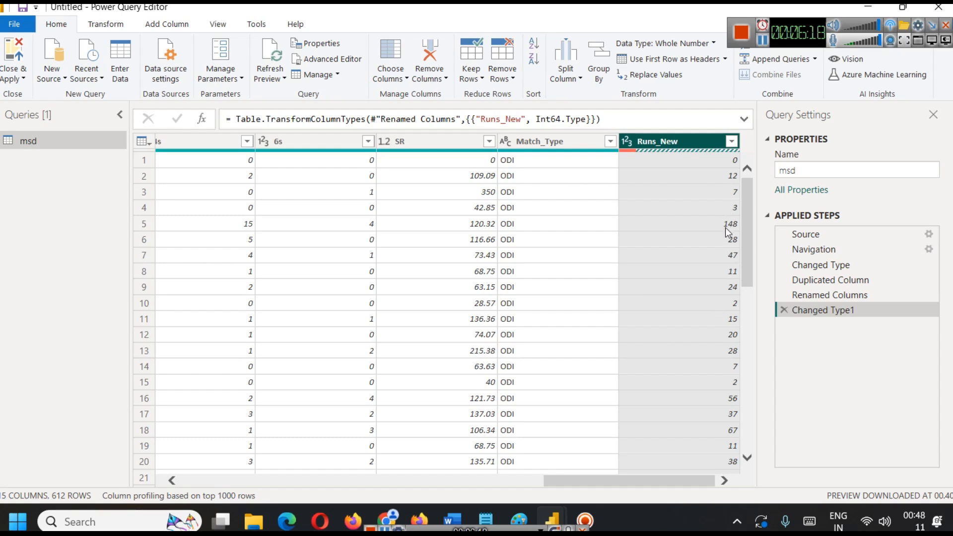
pyautogui.scroll(-15, 728, 231)
pyautogui.scroll(2, 646, 295)
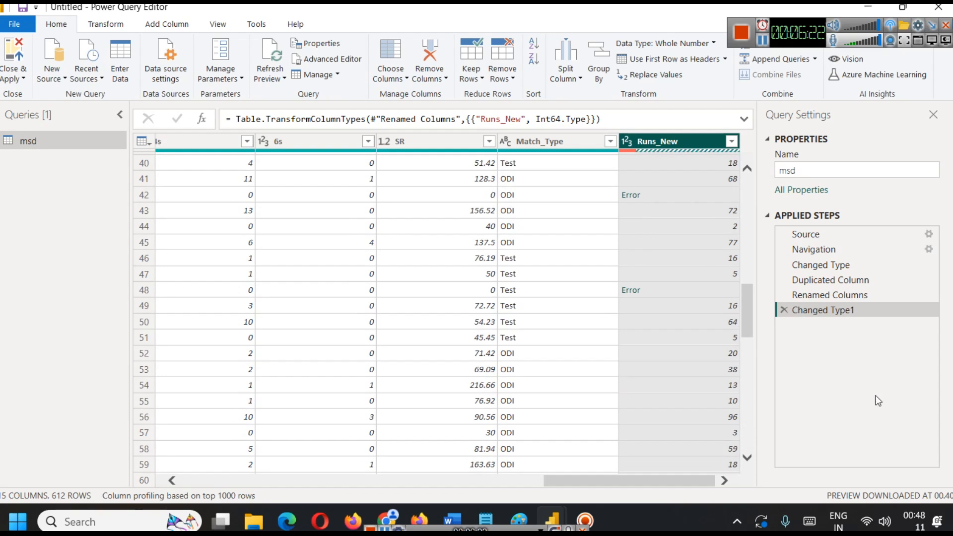
pyautogui.click(781, 311)
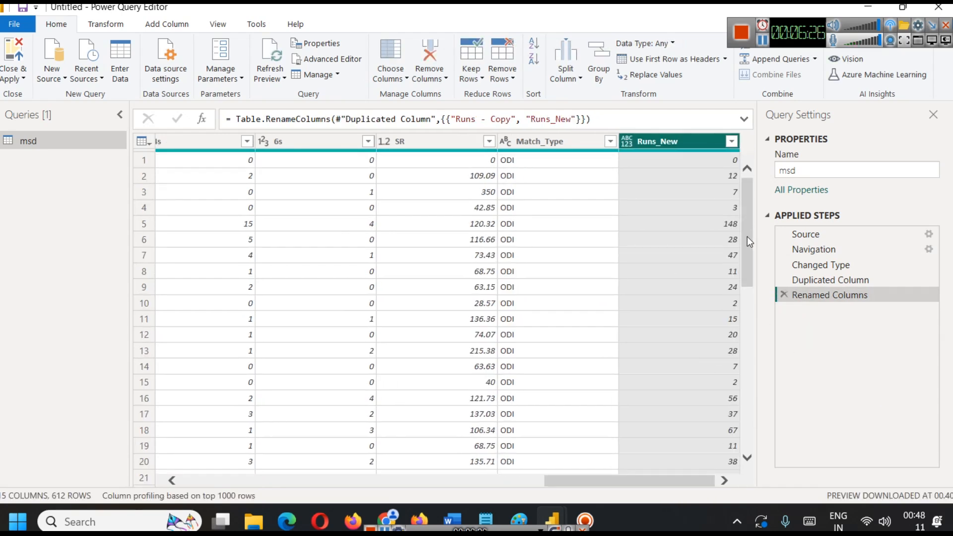
# Change the Runs_New column's data type to Text and replace its DNB values with 0.
pyautogui.scroll(-8, 747, 237)
pyautogui.rightClick(670, 139)
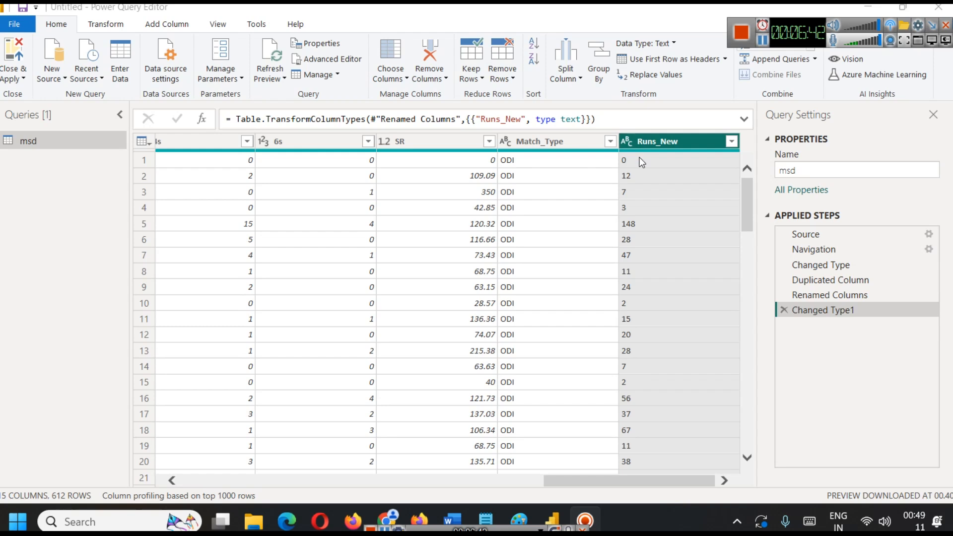
pyautogui.rightClick(656, 143)
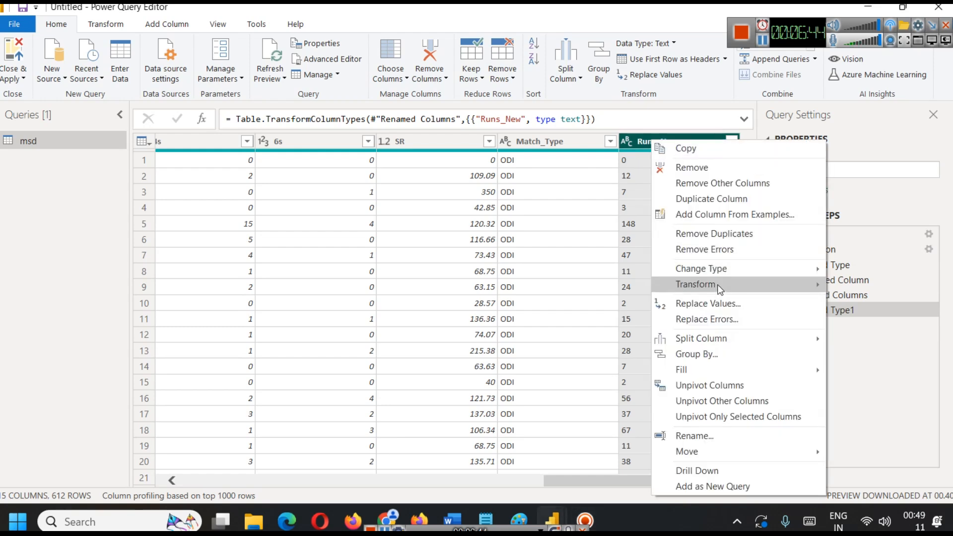
pyautogui.click(714, 304)
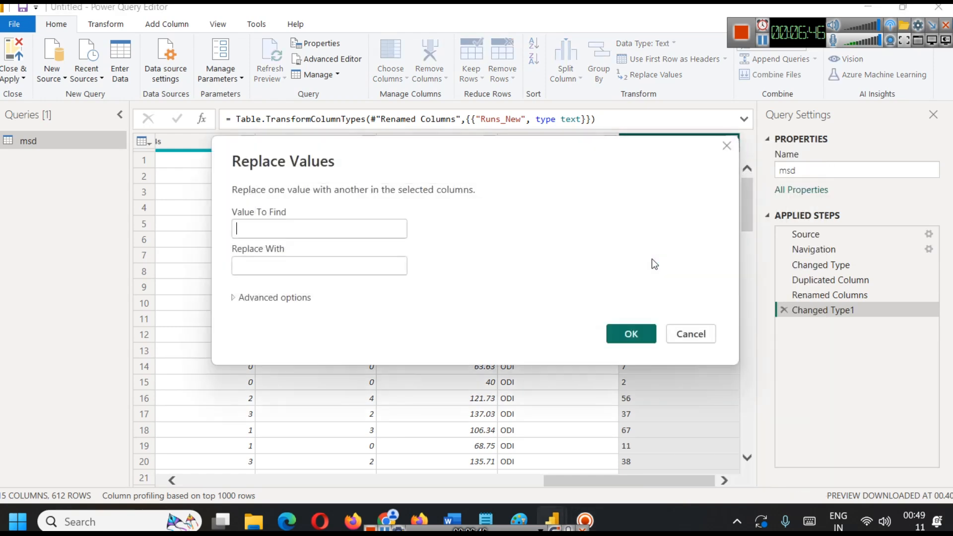
pyautogui.click(395, 273)
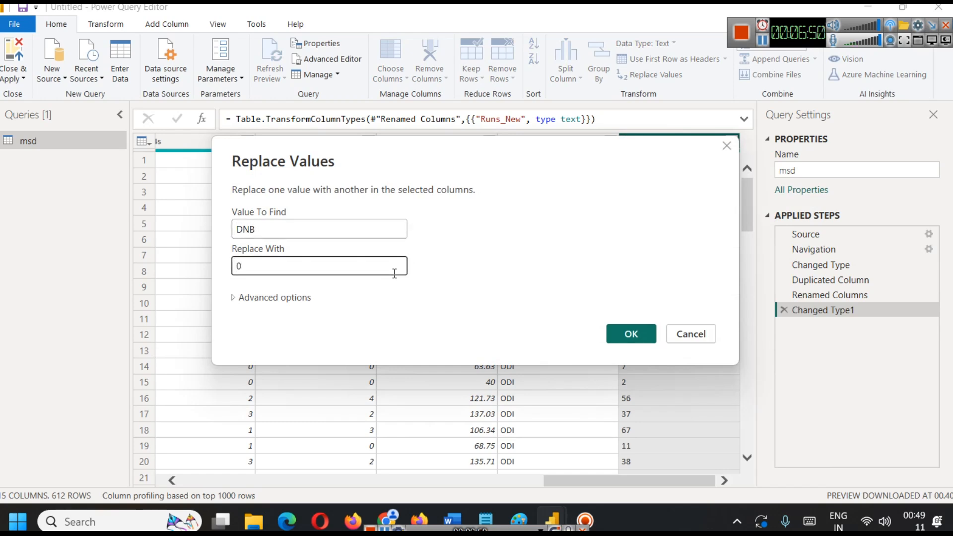
pyautogui.click(627, 334)
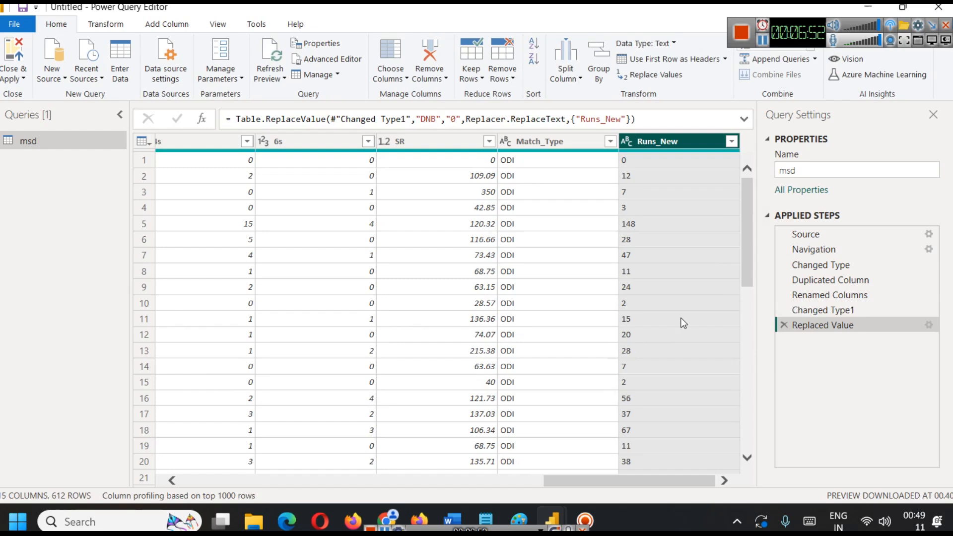
# Check the replaced values in Runs_New, and close the Power Query Editor with the changes applied.
pyautogui.scroll(-10, 655, 269)
pyautogui.scroll(-5, 646, 277)
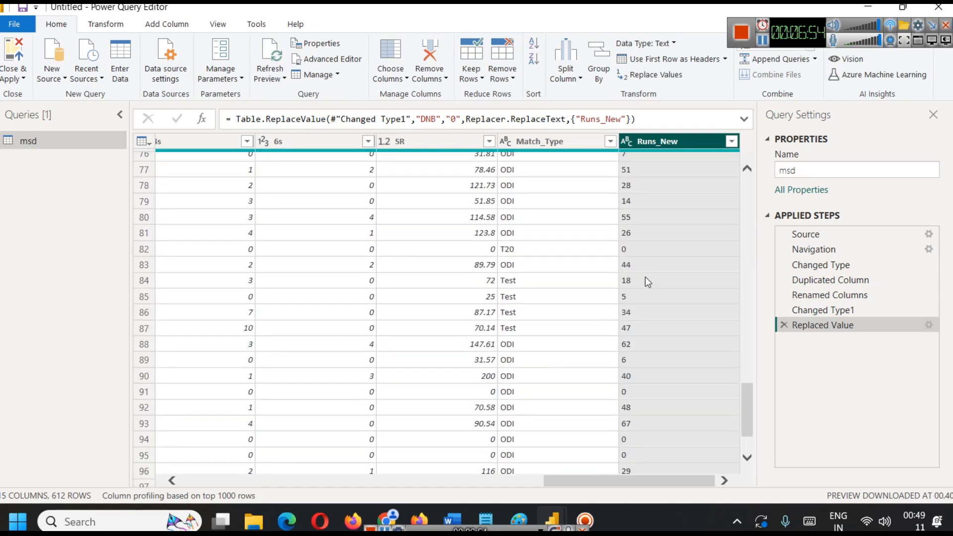
pyautogui.scroll(12, 646, 279)
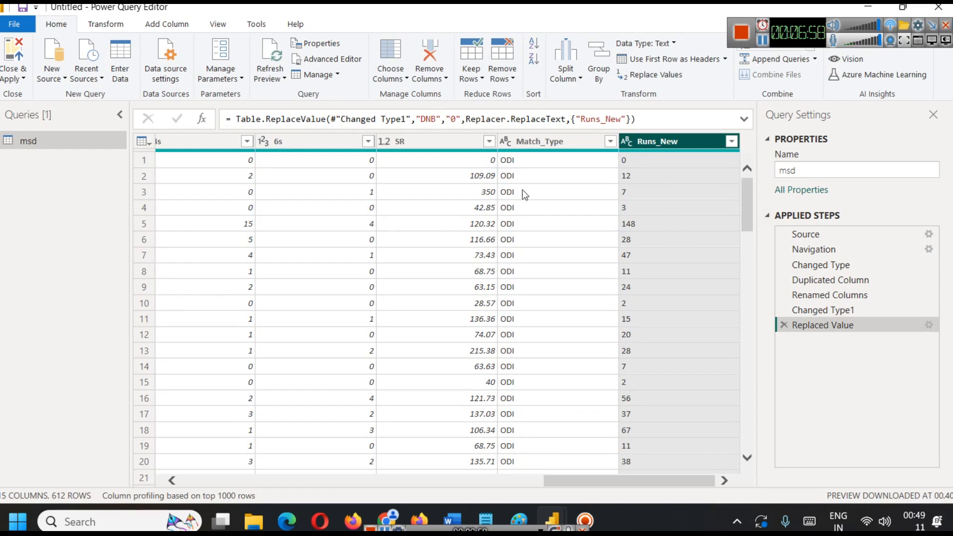
pyautogui.click(14, 75)
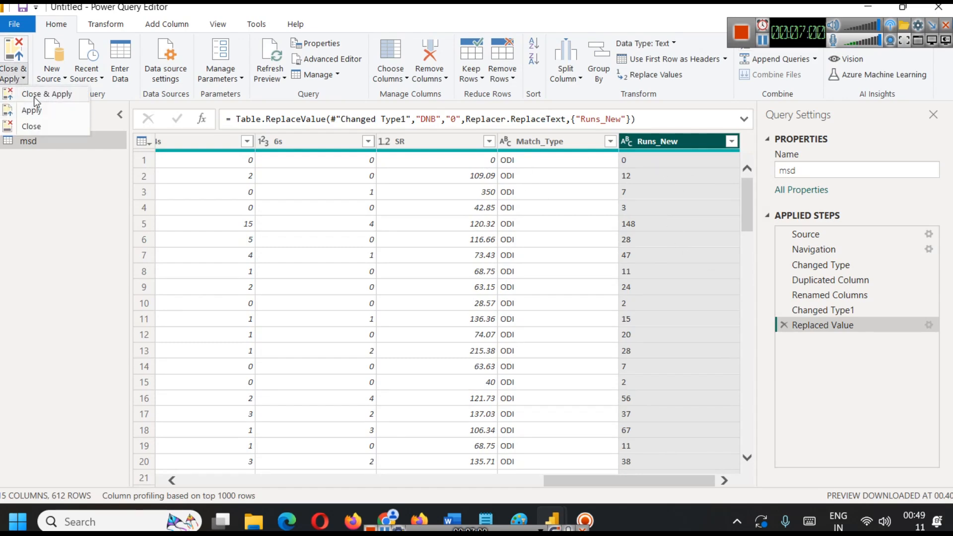
pyautogui.click(34, 97)
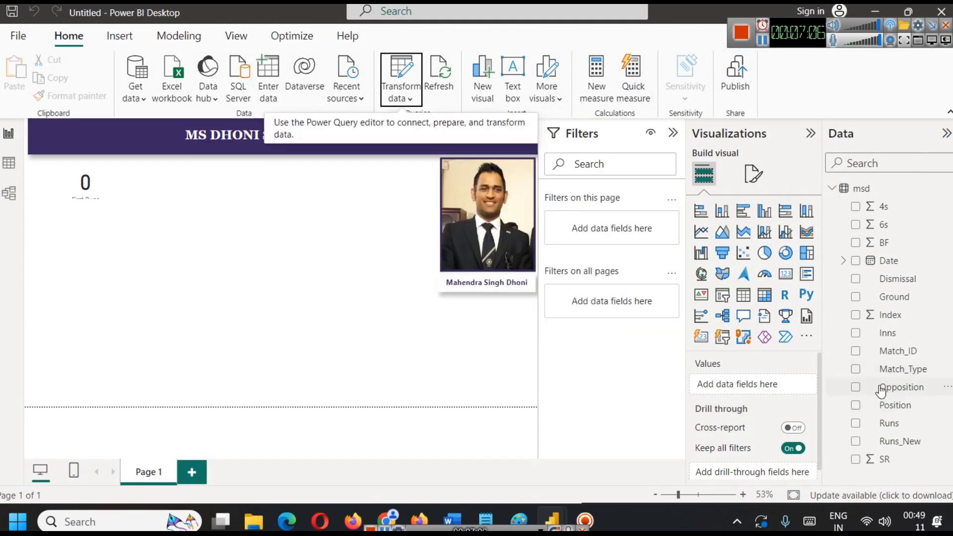
# Replace the card's Runs field with Runs_New, and clear Runs_New from the card again.
pyautogui.moveTo(896, 443)
pyautogui.mouseDown()
pyautogui.moveTo(782, 395)
pyautogui.moveTo(897, 437)
pyautogui.mouseUp()
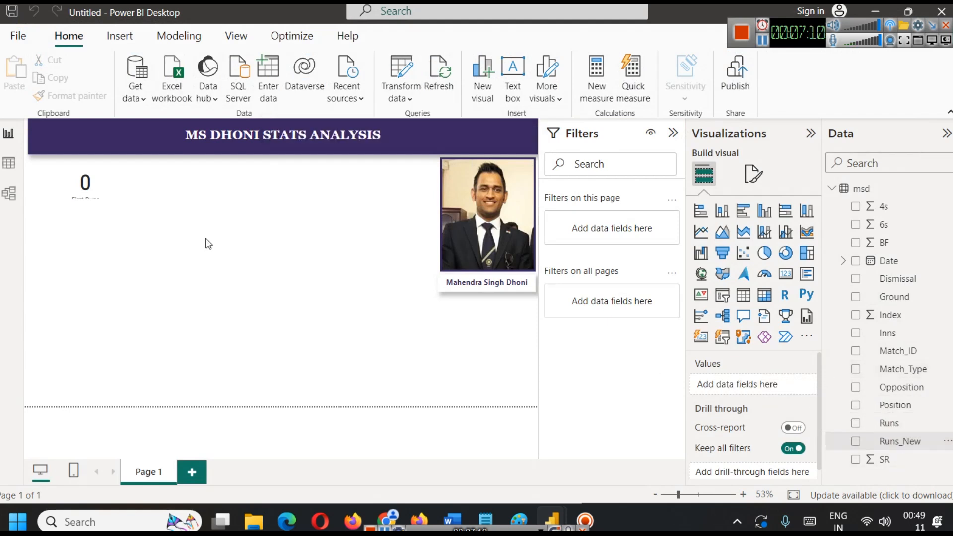
pyautogui.click(85, 189)
pyautogui.click(808, 385)
pyautogui.moveTo(888, 442); pyautogui.dragTo(769, 392)
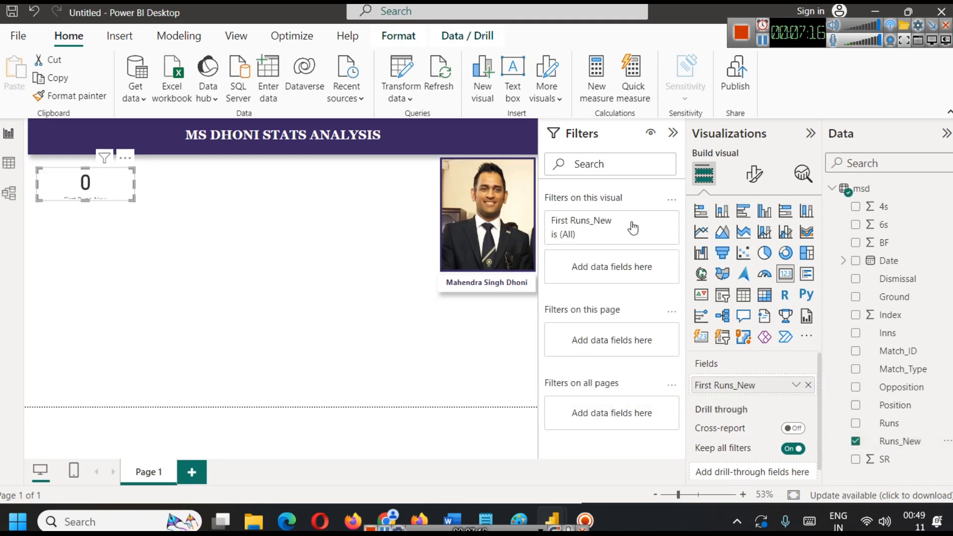
pyautogui.click(809, 385)
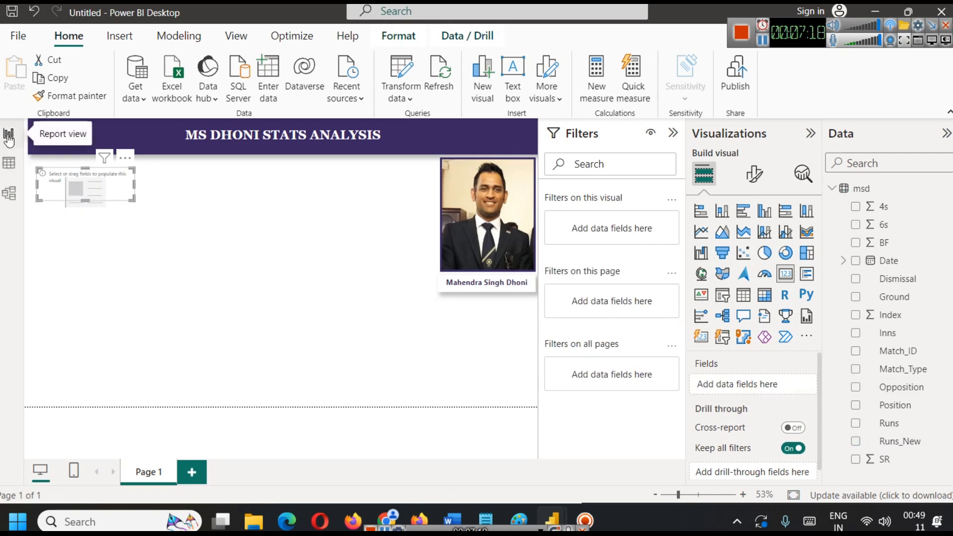
# Reopen the query in the Power Query Editor, change the Runs_New column's data type to Whole Number, and close with the changes applied.
pyautogui.click(159, 37)
pyautogui.click(68, 36)
pyautogui.click(403, 93)
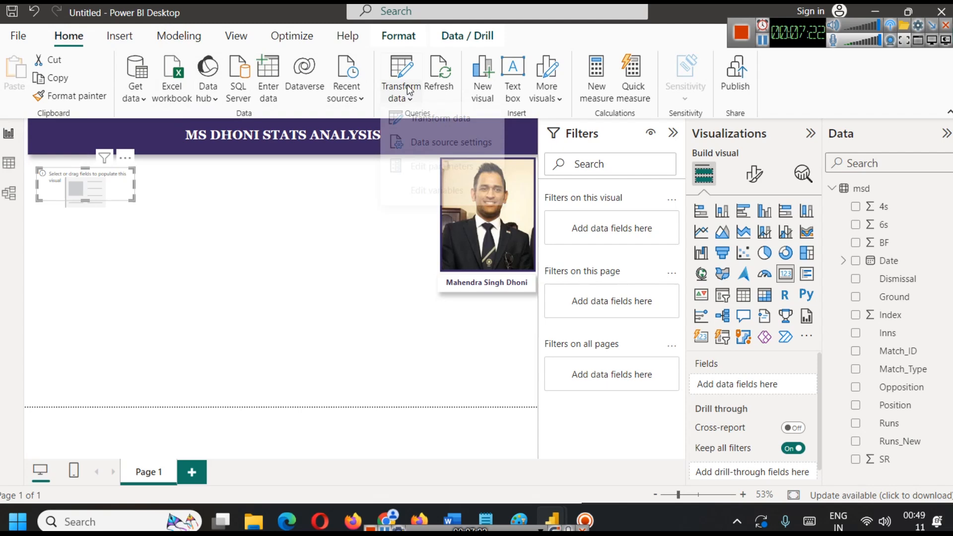
pyautogui.click(433, 126)
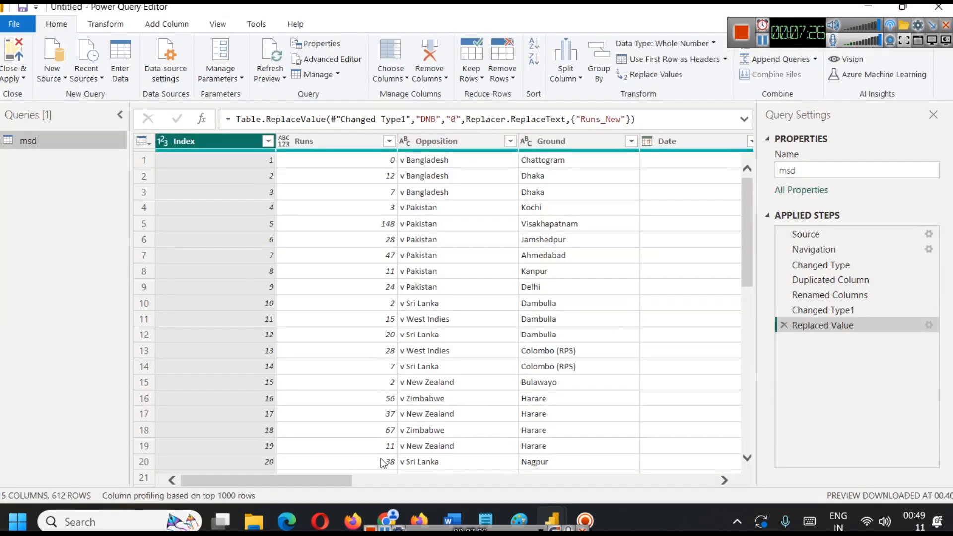
pyautogui.moveTo(342, 478); pyautogui.dragTo(705, 479)
pyautogui.click(672, 144)
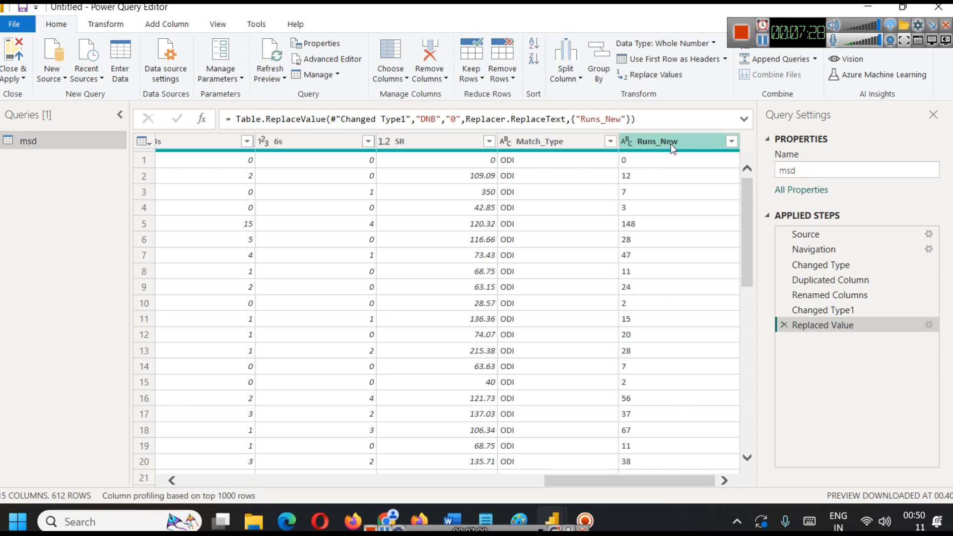
pyautogui.rightClick(671, 144)
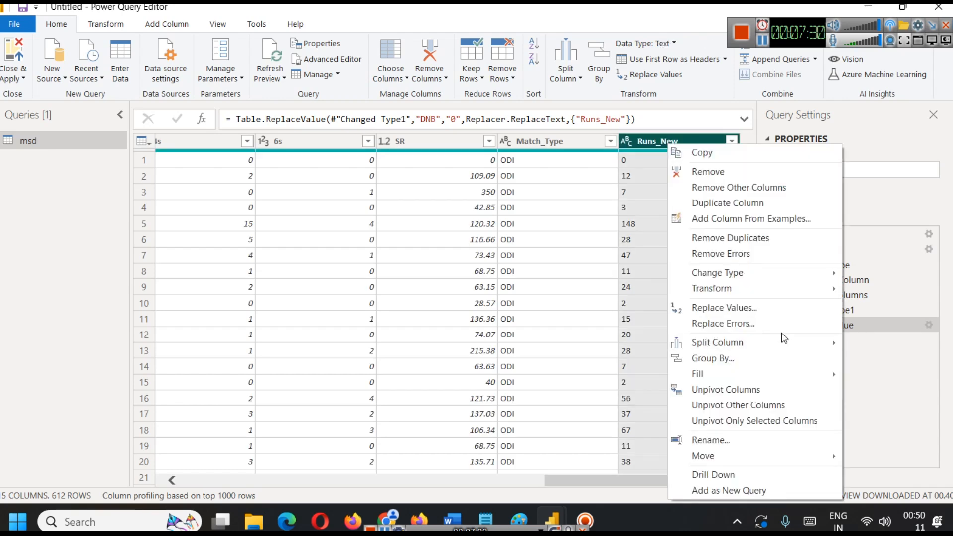
pyautogui.moveTo(731, 280)
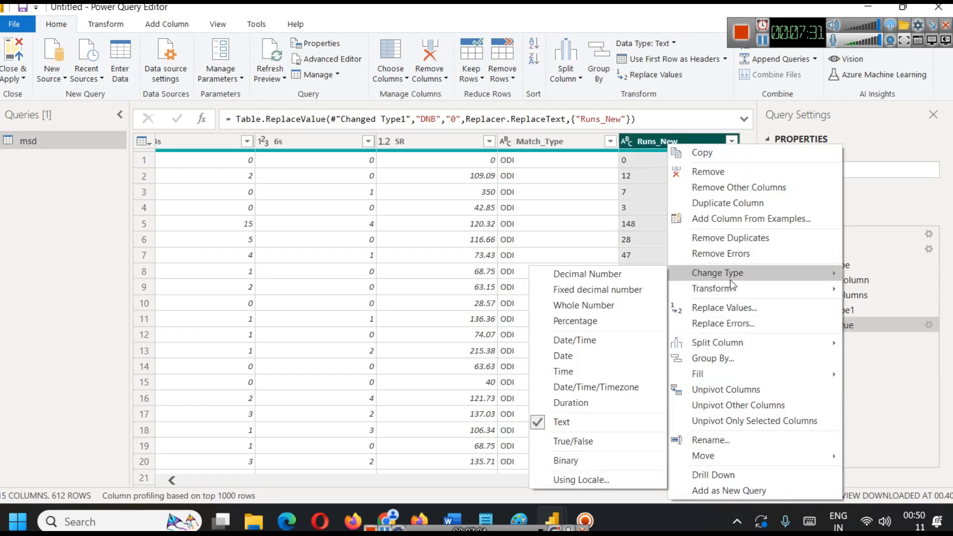
pyautogui.click(605, 304)
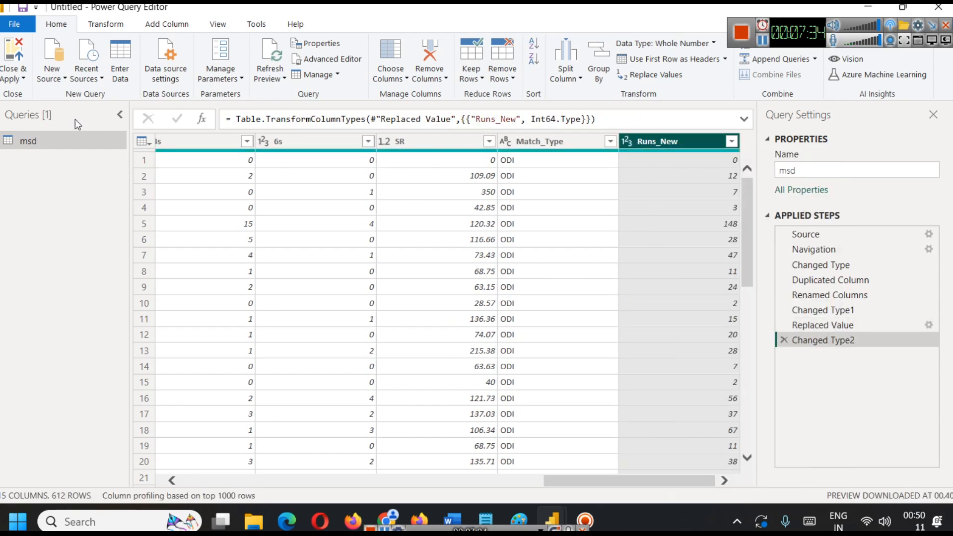
pyautogui.click(13, 76)
pyautogui.click(32, 98)
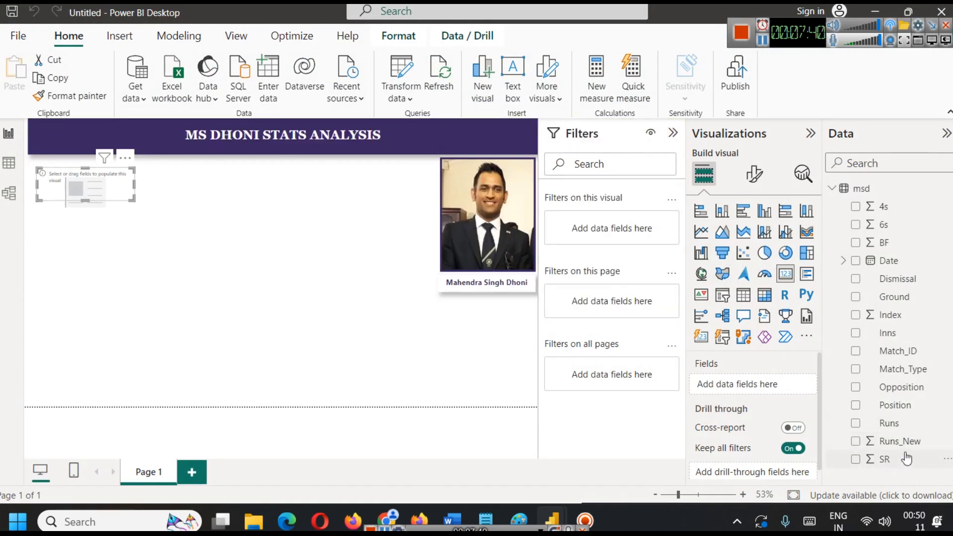
# Add the Runs_New field to the empty card and make the card slightly taller.
pyautogui.moveTo(901, 443); pyautogui.dragTo(784, 392)
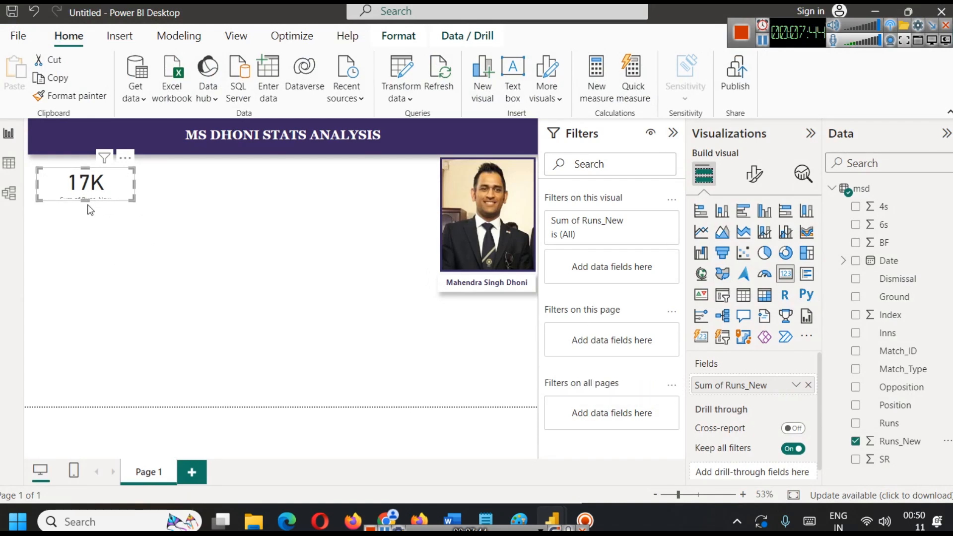
pyautogui.moveTo(84, 200); pyautogui.dragTo(86, 208)
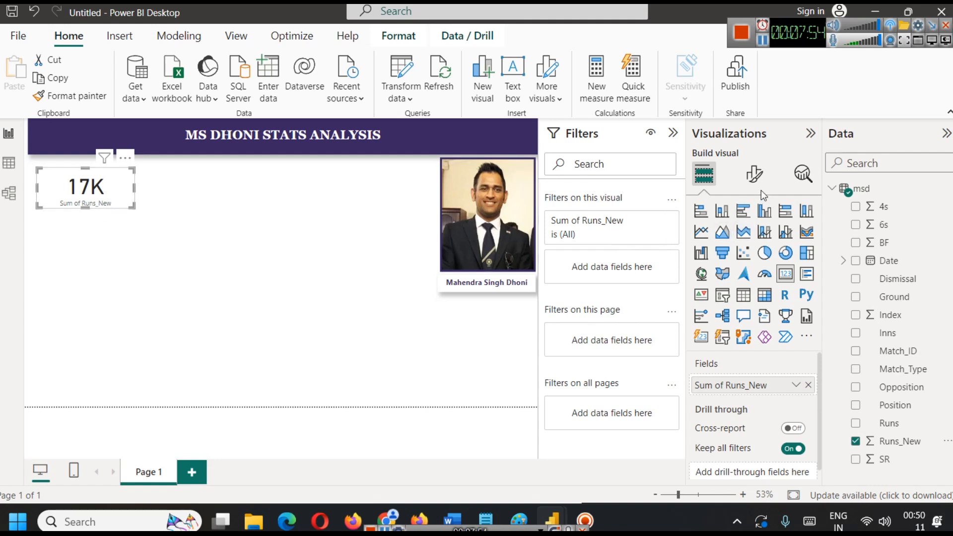
# Turn on the shadow and the visual border in the card's effects settings.
pyautogui.click(755, 174)
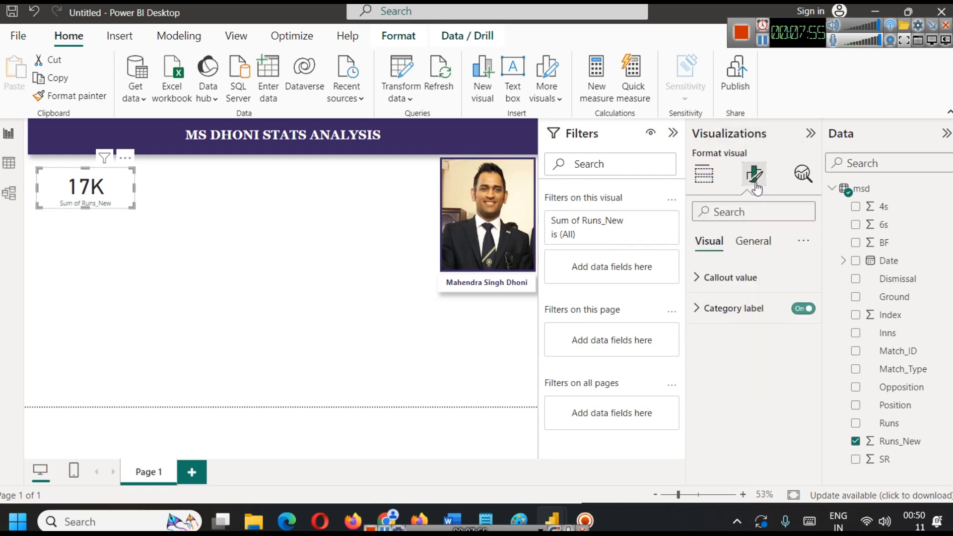
pyautogui.click(758, 252)
pyautogui.click(741, 348)
pyautogui.scroll(-3, 778, 376)
pyautogui.click(797, 384)
pyautogui.click(797, 349)
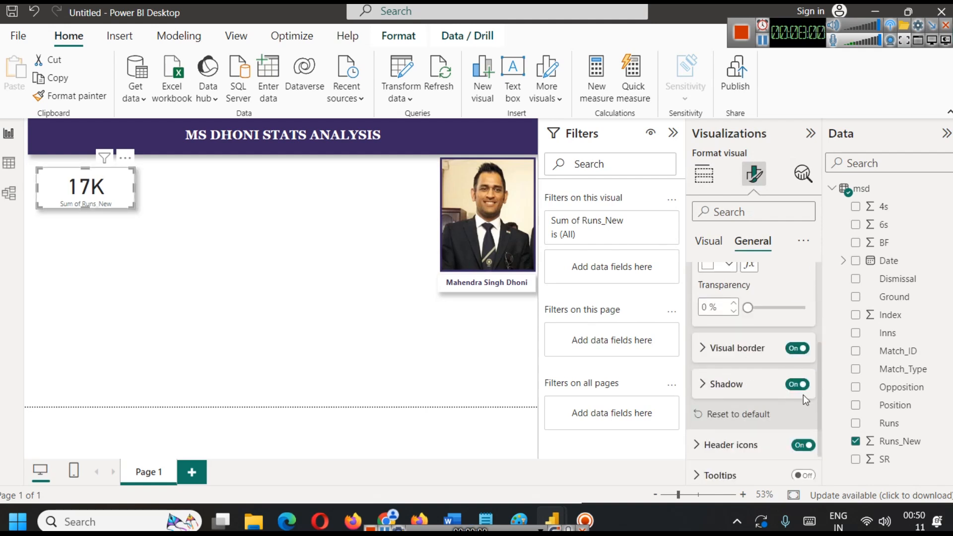
# Set the card border's colour to the recently used dark purple and its rounded corners to 12 px.
pyautogui.click(706, 349)
pyautogui.click(717, 387)
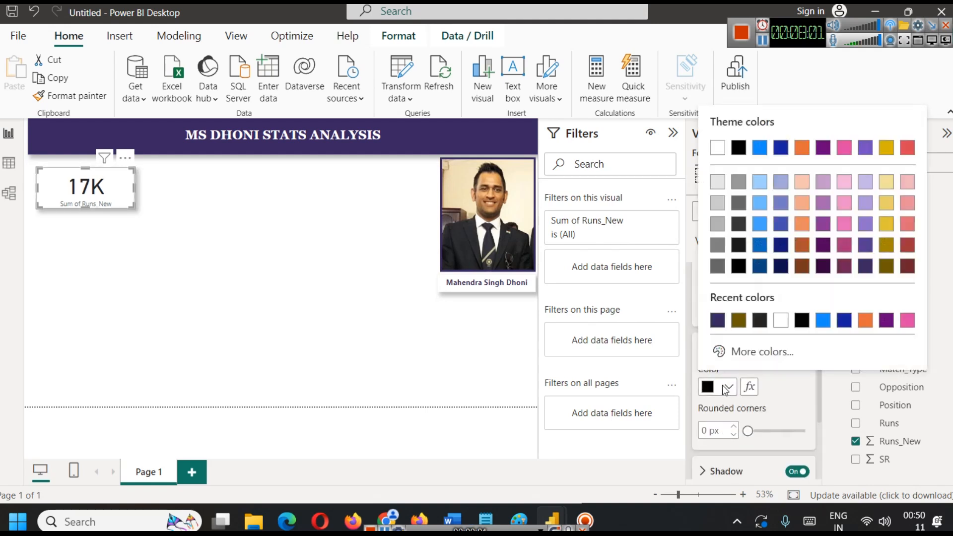
pyautogui.click(718, 321)
pyautogui.click(704, 430)
pyautogui.write('12')
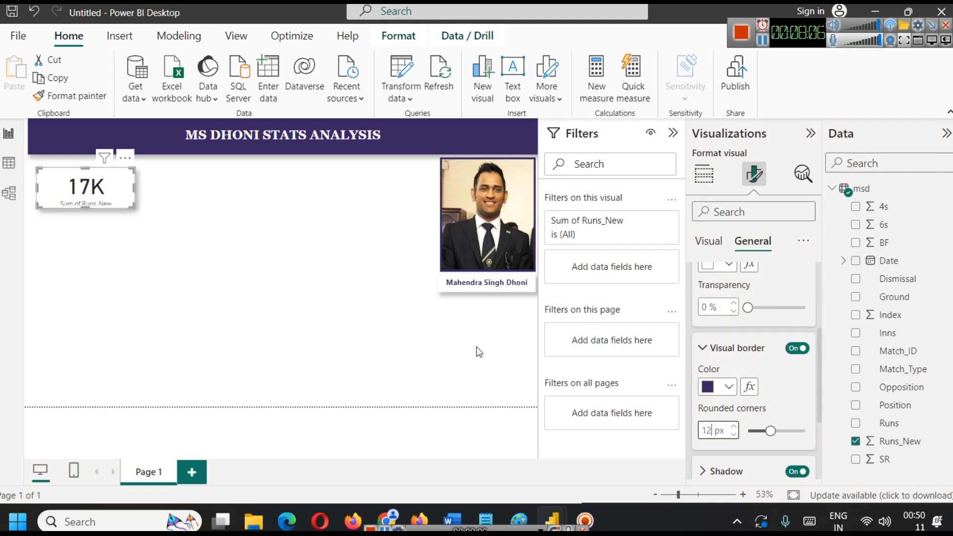
# Turn off the card's category label.
pyautogui.scroll(5, 728, 274)
pyautogui.click(706, 241)
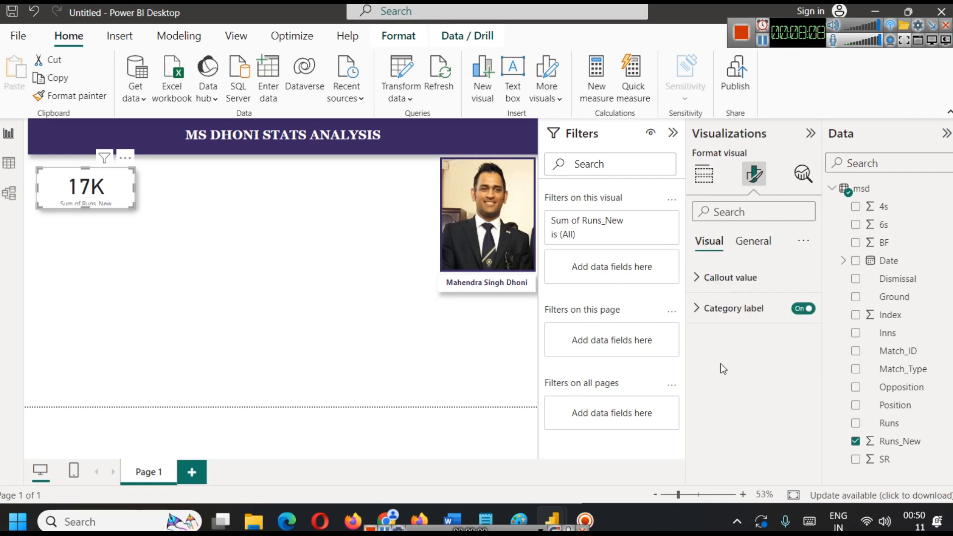
pyautogui.click(803, 308)
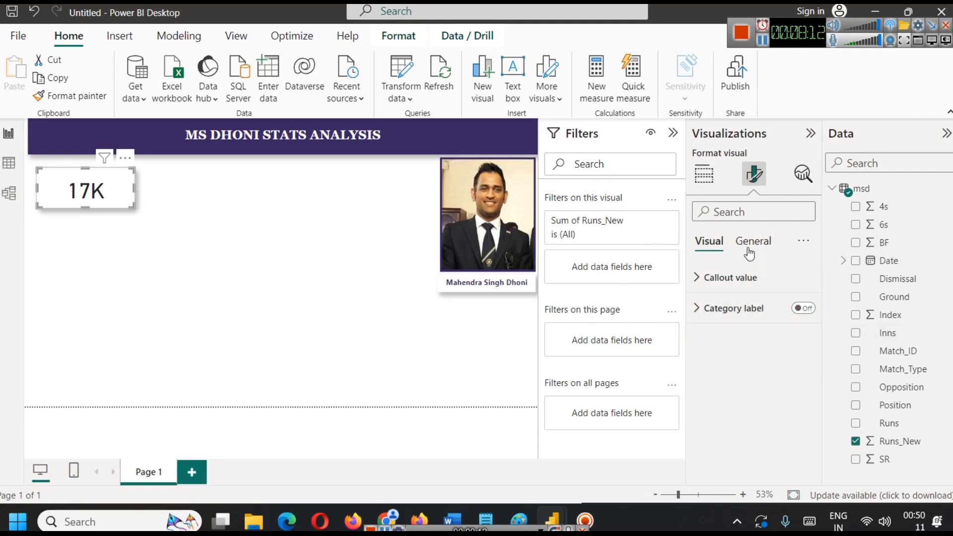
# Set the card's callout value font size to 32 and narrow the card to fit the number.
pyautogui.click(747, 278)
pyautogui.click(790, 330)
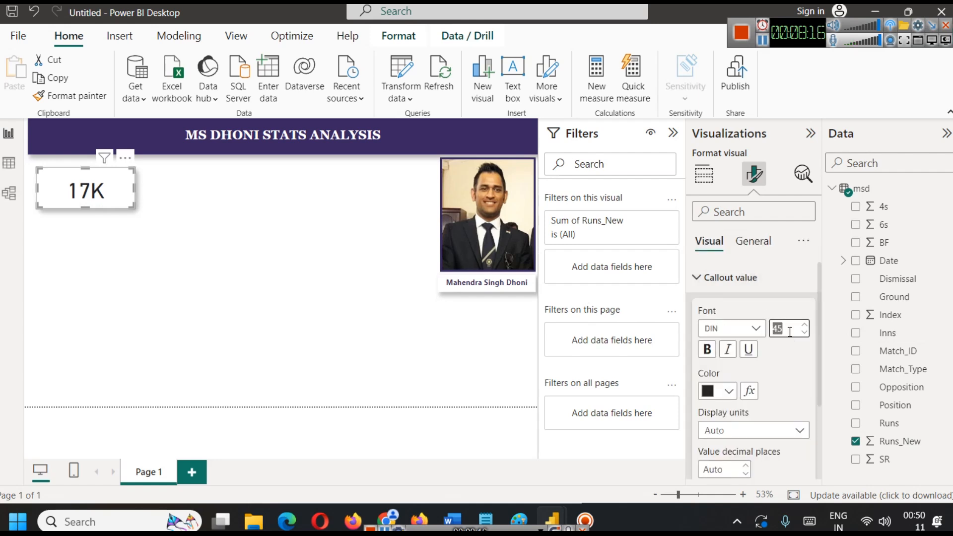
pyautogui.write('32')
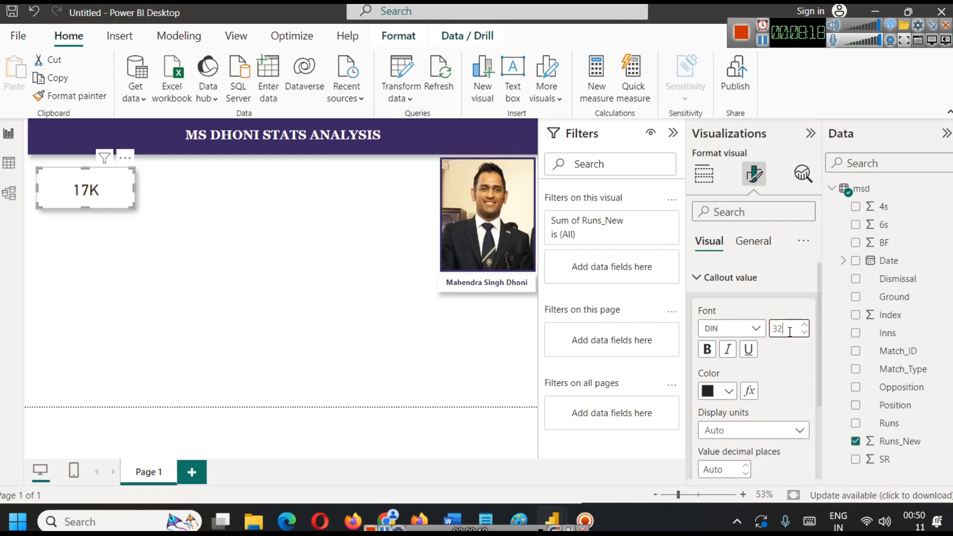
pyautogui.moveTo(134, 188); pyautogui.dragTo(107, 188)
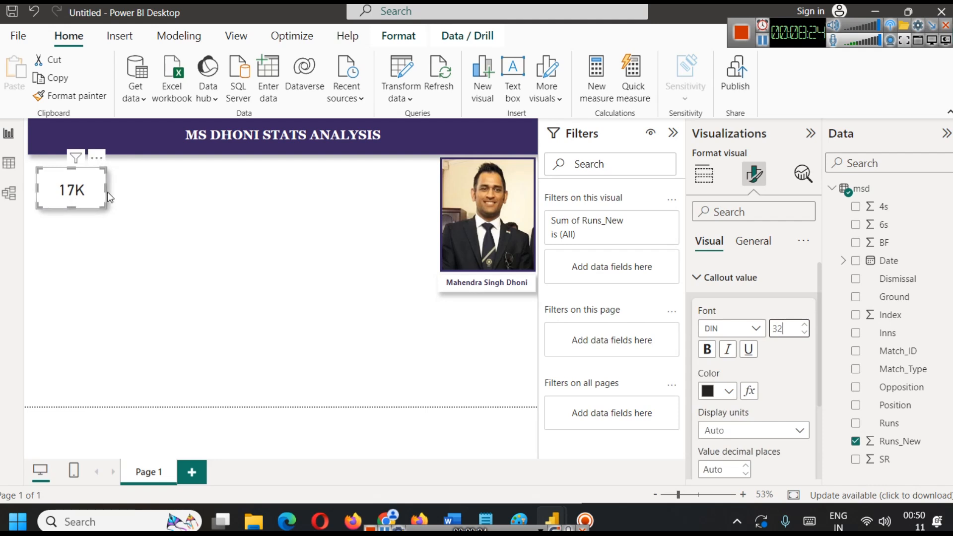
pyautogui.moveTo(113, 196); pyautogui.dragTo(120, 198)
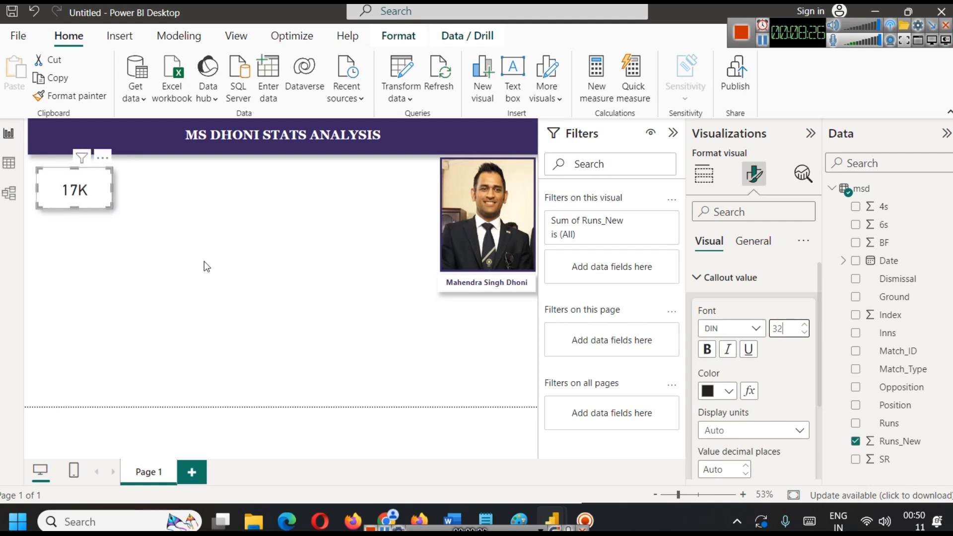
# Turn on the card's title and set its text to "ODI Runs".
pyautogui.click(753, 242)
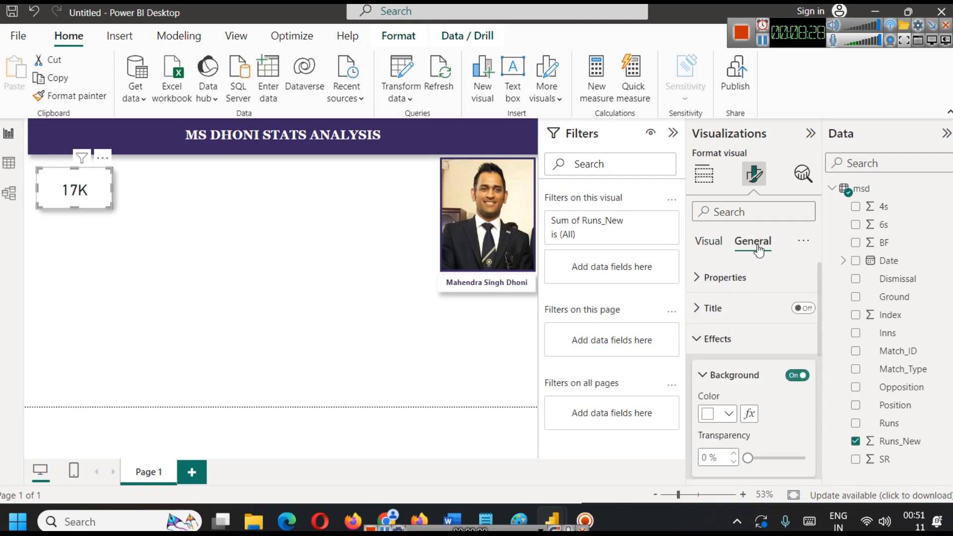
pyautogui.click(734, 307)
pyautogui.click(804, 308)
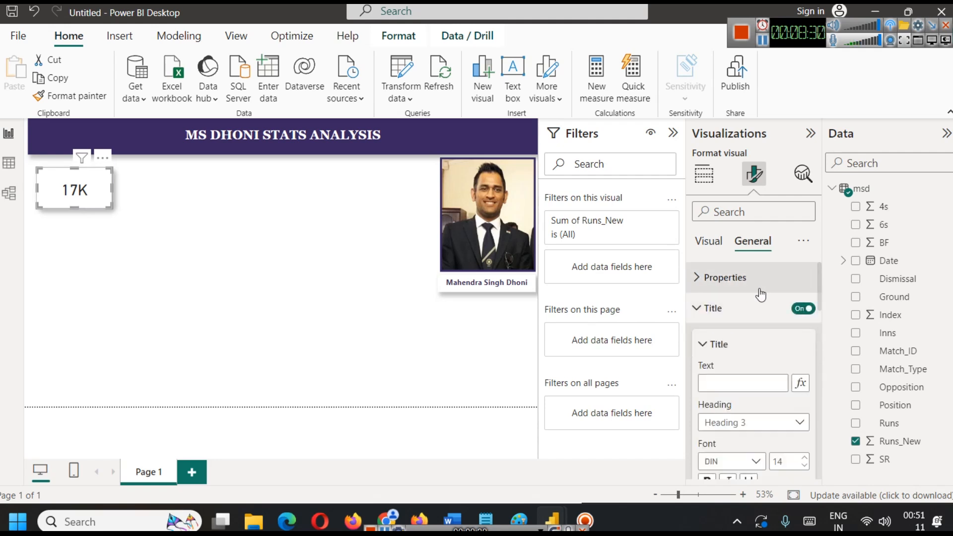
pyautogui.click(748, 378)
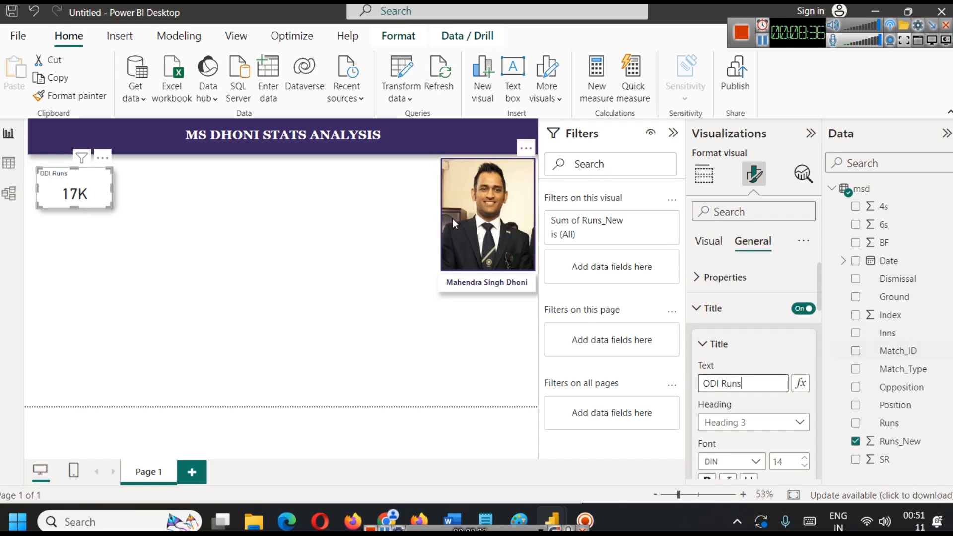
# Make the card title bold, colour its text dark purple, and centre it horizontally.
pyautogui.scroll(-3, 761, 363)
pyautogui.scroll(1, 761, 363)
pyautogui.scroll(-2, 761, 362)
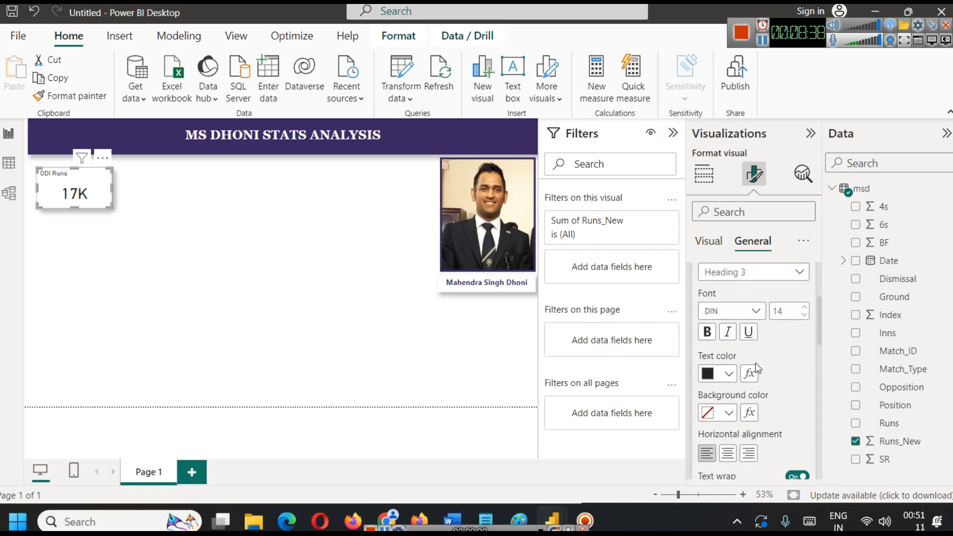
pyautogui.click(707, 335)
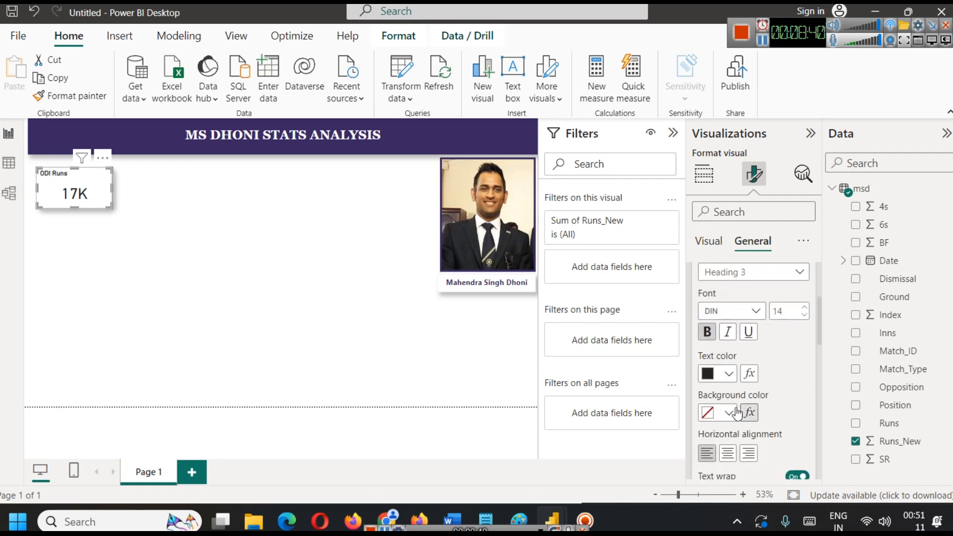
pyautogui.click(729, 374)
pyautogui.click(717, 308)
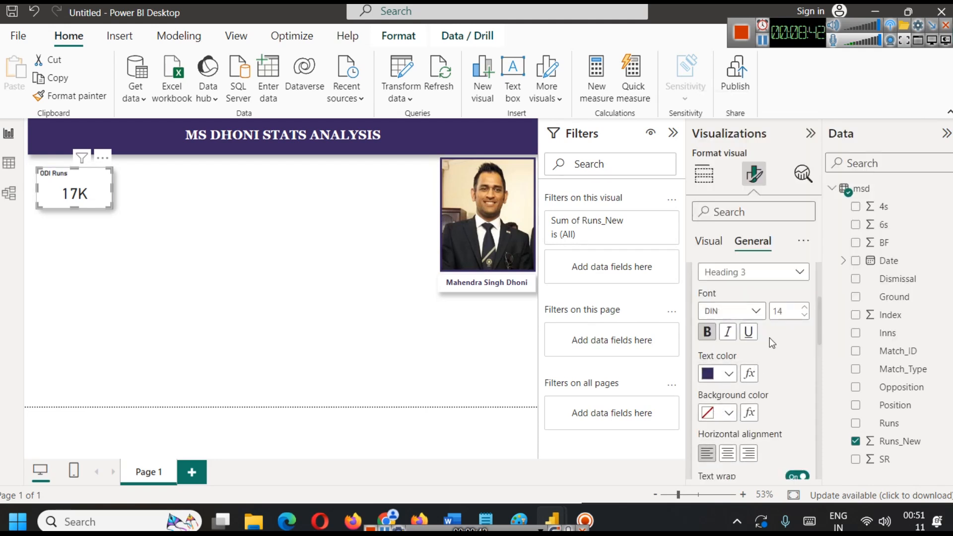
pyautogui.scroll(-1, 728, 377)
pyautogui.click(728, 377)
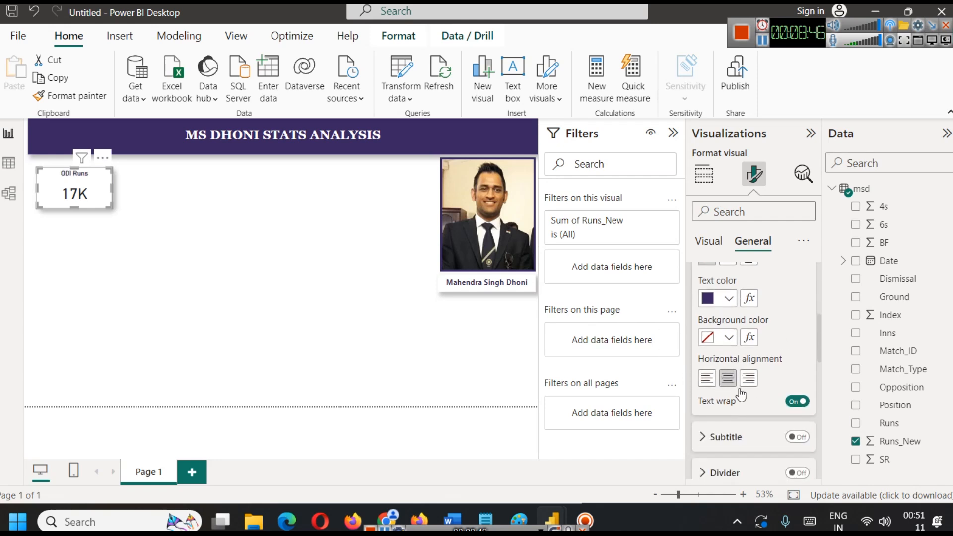
# Increase the card title's font size to 19.
pyautogui.scroll(3, 740, 394)
pyautogui.click(805, 384)
pyautogui.click(805, 383)
pyautogui.click(805, 383)
pyautogui.click(805, 383)
pyautogui.click(804, 383)
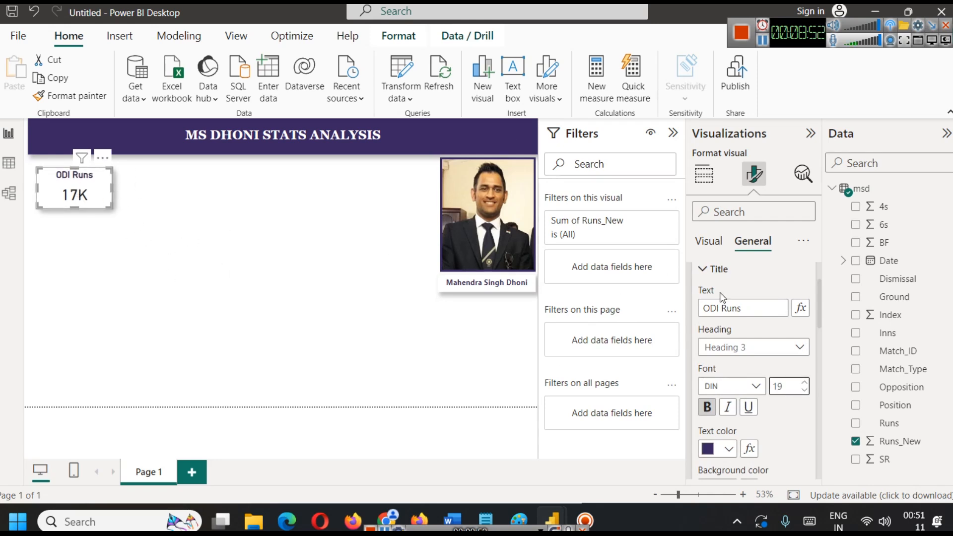
# Increase the card's callout value font size to 36 and set its display units to None.
pyautogui.click(703, 244)
pyautogui.scroll(2, 767, 332)
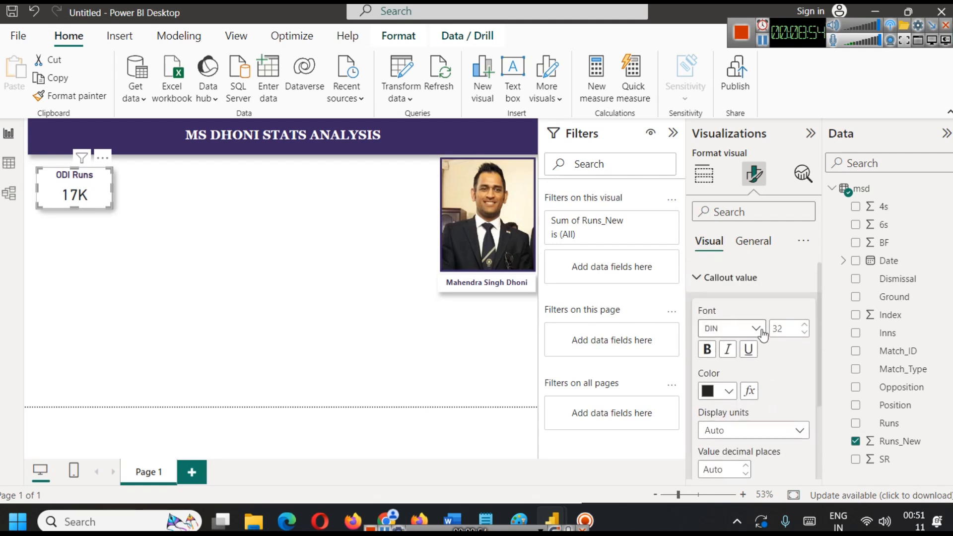
pyautogui.click(804, 325)
pyautogui.click(804, 325)
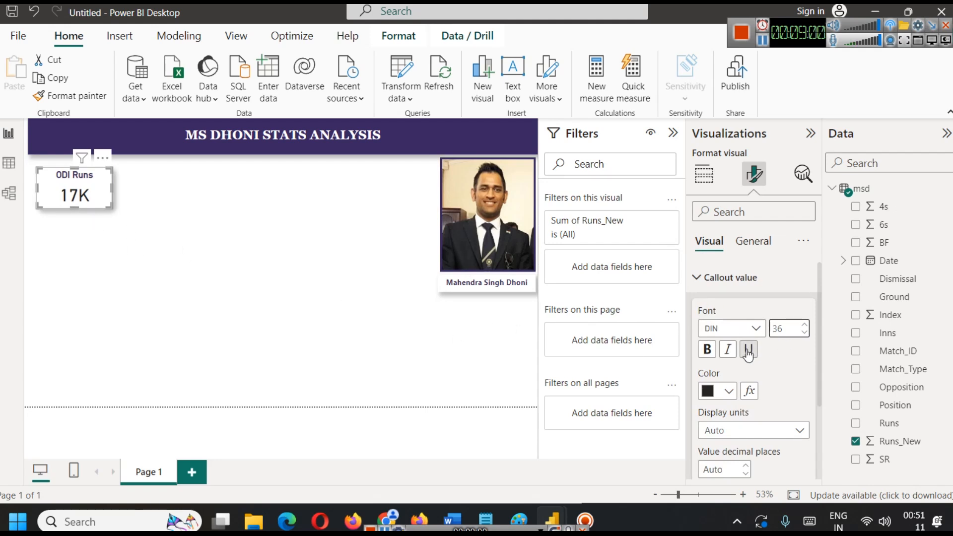
pyautogui.scroll(-2, 749, 352)
pyautogui.click(751, 323)
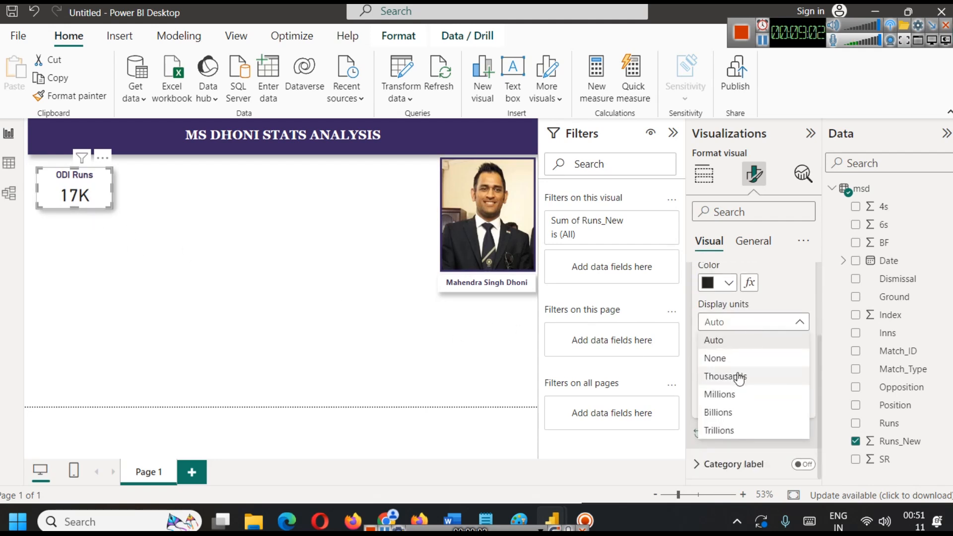
pyautogui.click(728, 359)
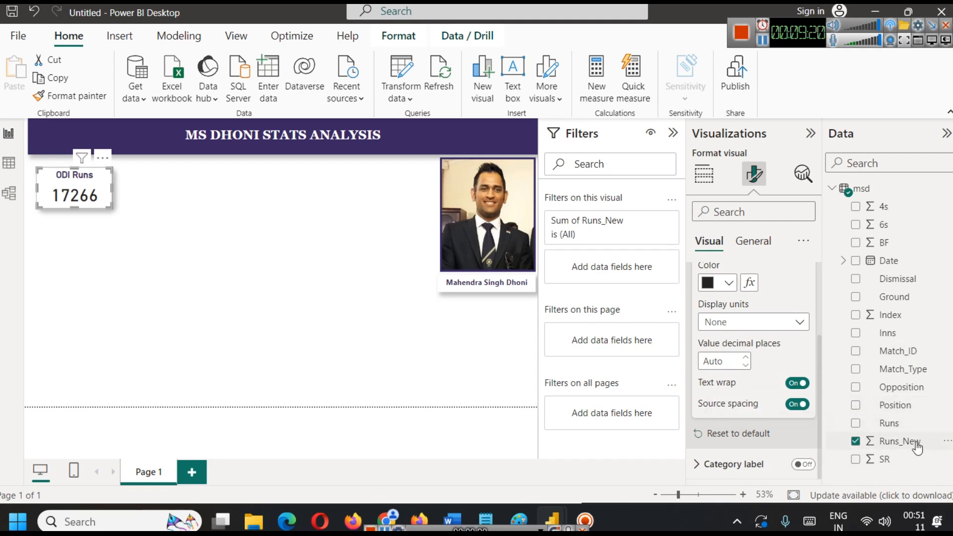
# Add Match_Type as a filter on the ODI Runs card and restrict it to ODI.
pyautogui.moveTo(909, 369); pyautogui.dragTo(628, 275)
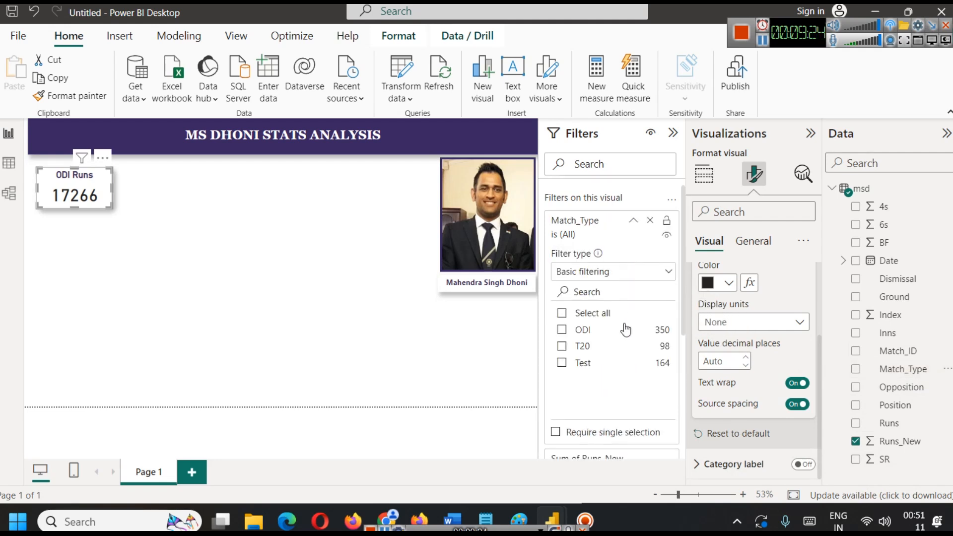
pyautogui.click(562, 330)
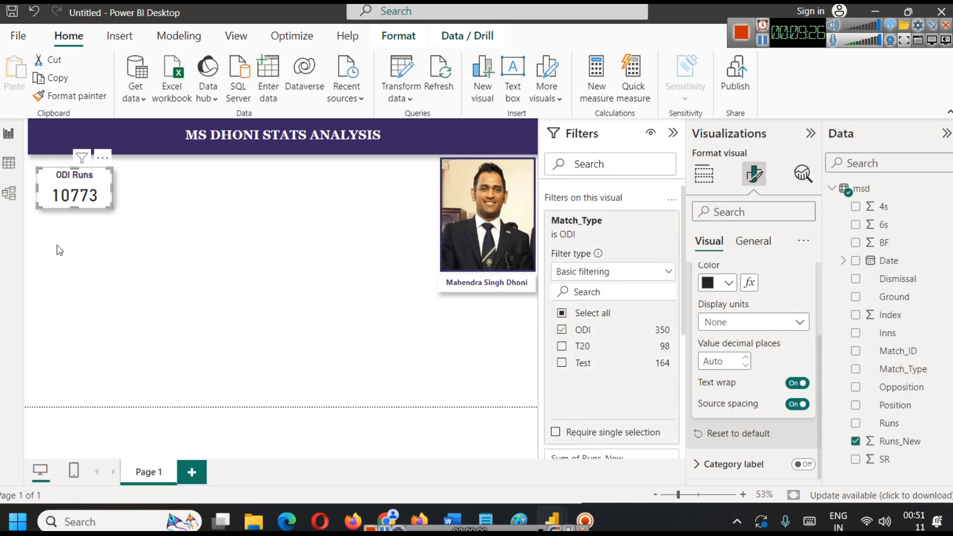
pyautogui.click(177, 216)
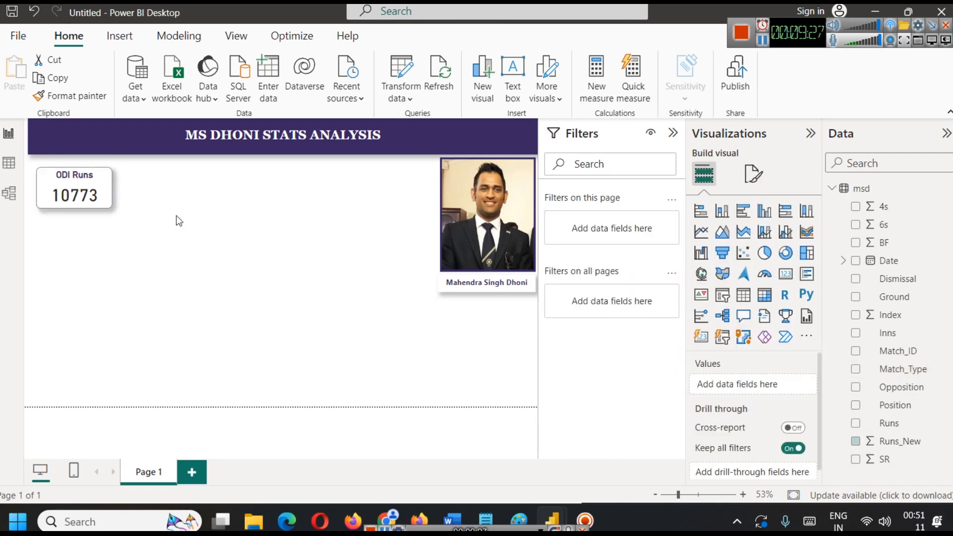
# Duplicate the ODI Runs card and place the copy directly to the right of the original.
pyautogui.click(90, 202)
pyautogui.hotkey('ctrl', 'c')
pyautogui.hotkey('ctrl', 'v')
pyautogui.moveTo(90, 203); pyautogui.dragTo(172, 186)
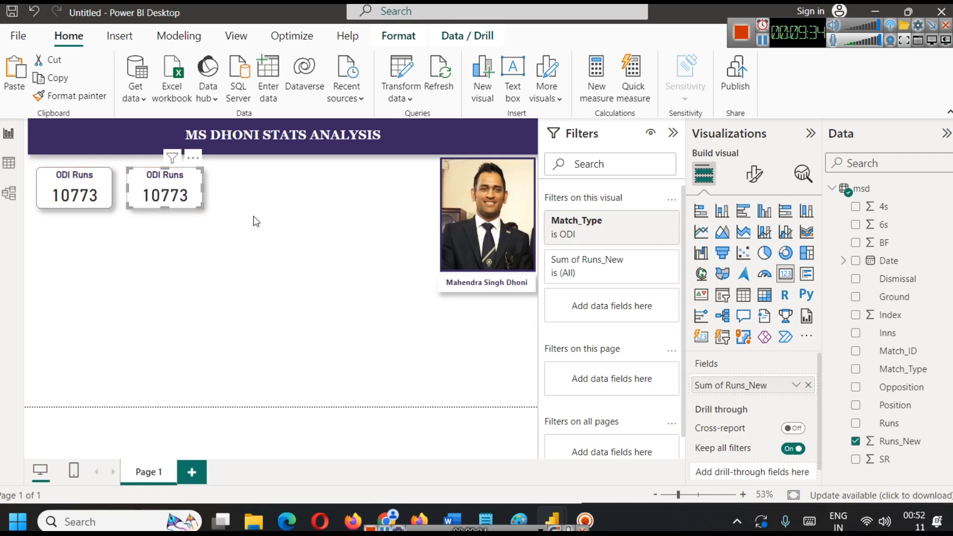
# Paste another copy of the ODI Runs card and place it to the right of the second card.
pyautogui.hotkey('ctrl', 'v')
pyautogui.moveTo(68, 191); pyautogui.dragTo(249, 189)
# Change the middle card's title to Test Runs.
pyautogui.click(146, 194)
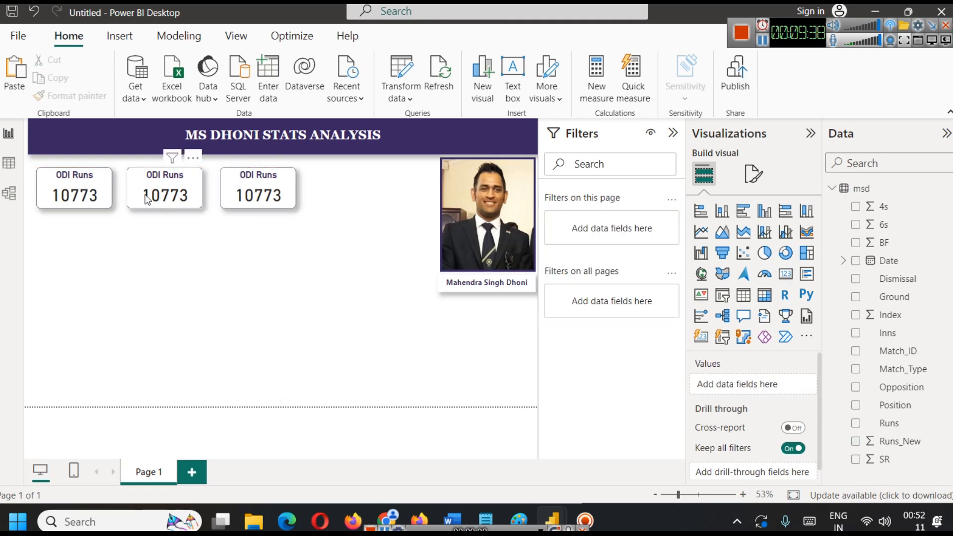
pyautogui.click(754, 173)
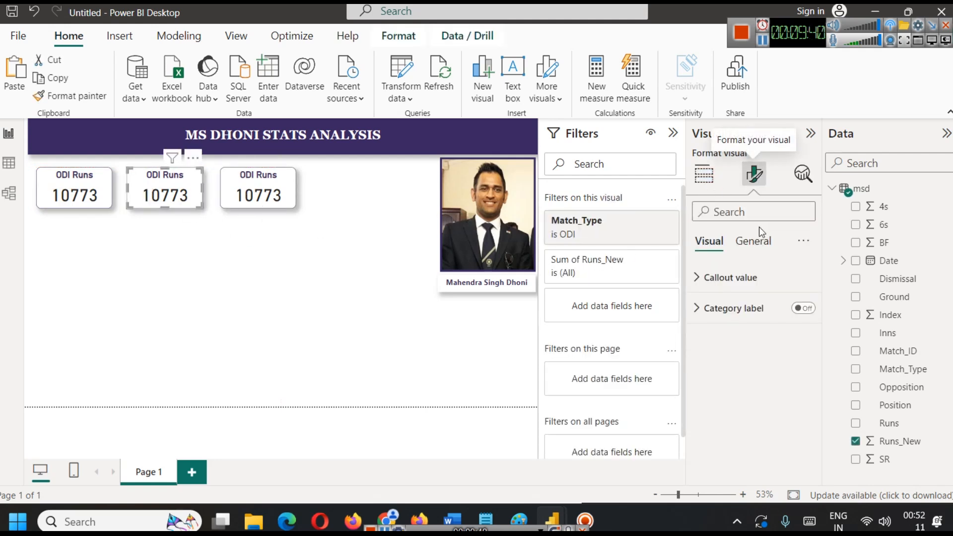
pyautogui.click(754, 241)
pyautogui.click(734, 315)
pyautogui.doubleClick(711, 383)
pyautogui.write('Test Runs')
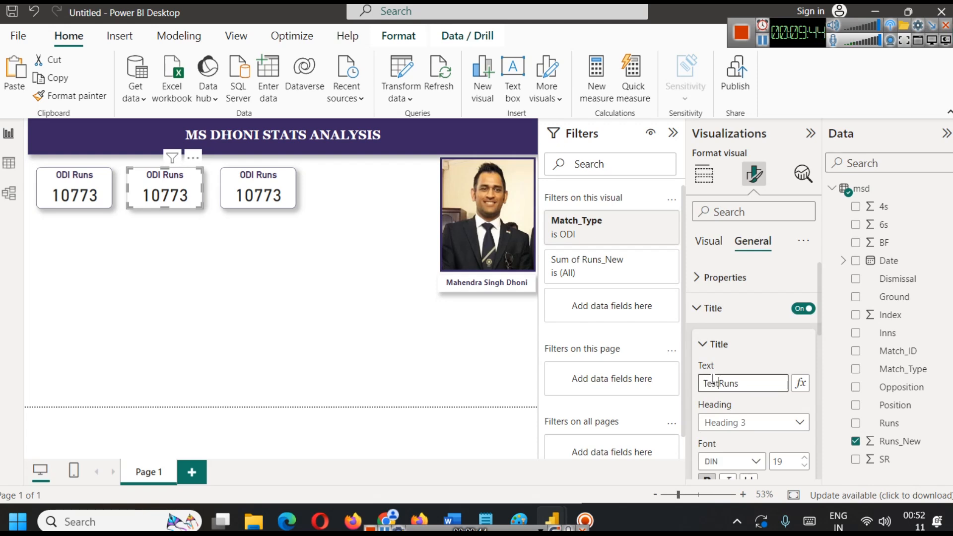
pyautogui.click(485, 347)
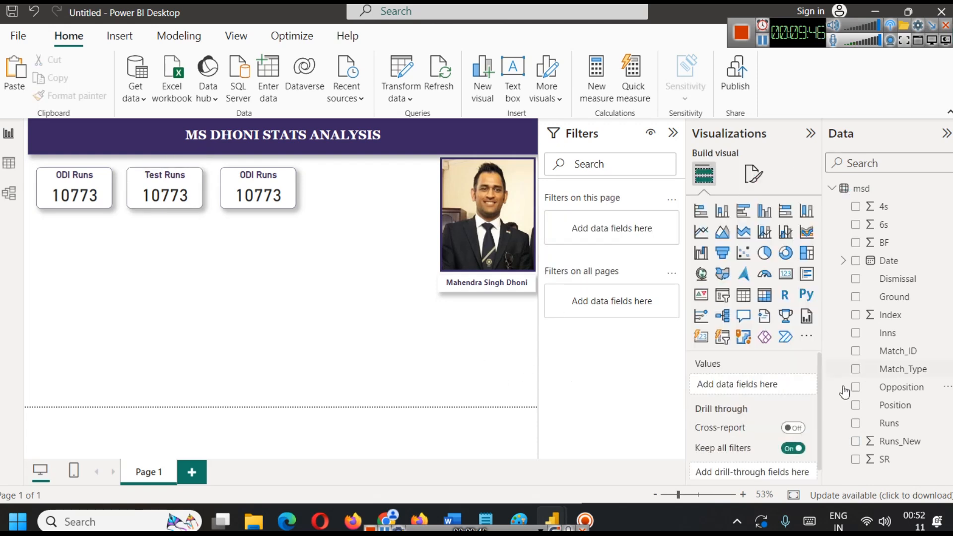
# Change the Test Runs card's Match_Type filter from ODI to Test only.
pyautogui.click(153, 186)
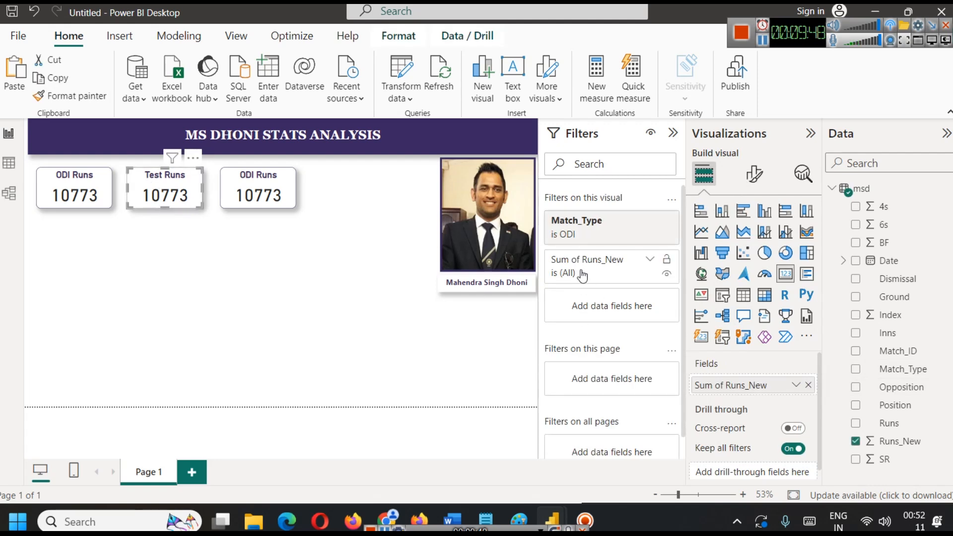
pyautogui.click(634, 220)
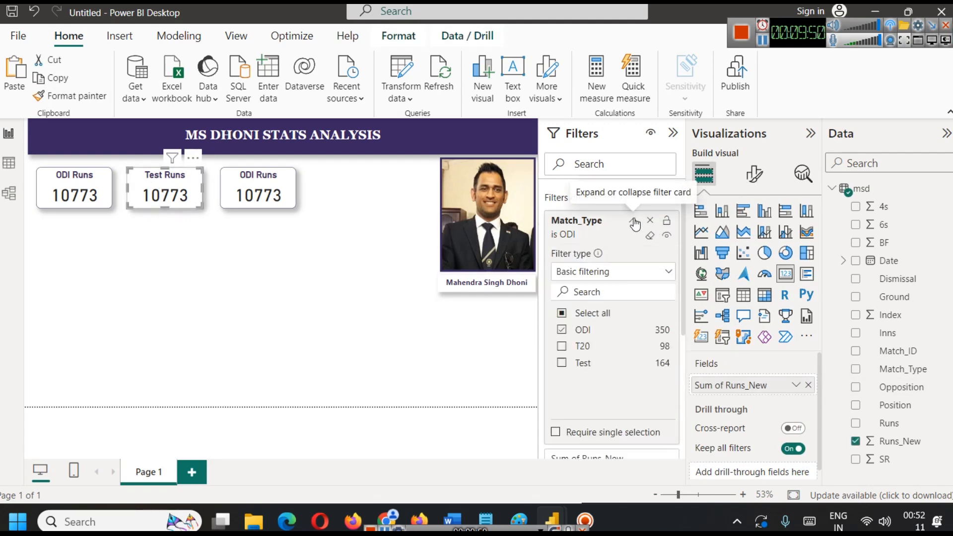
pyautogui.click(563, 331)
pyautogui.click(562, 363)
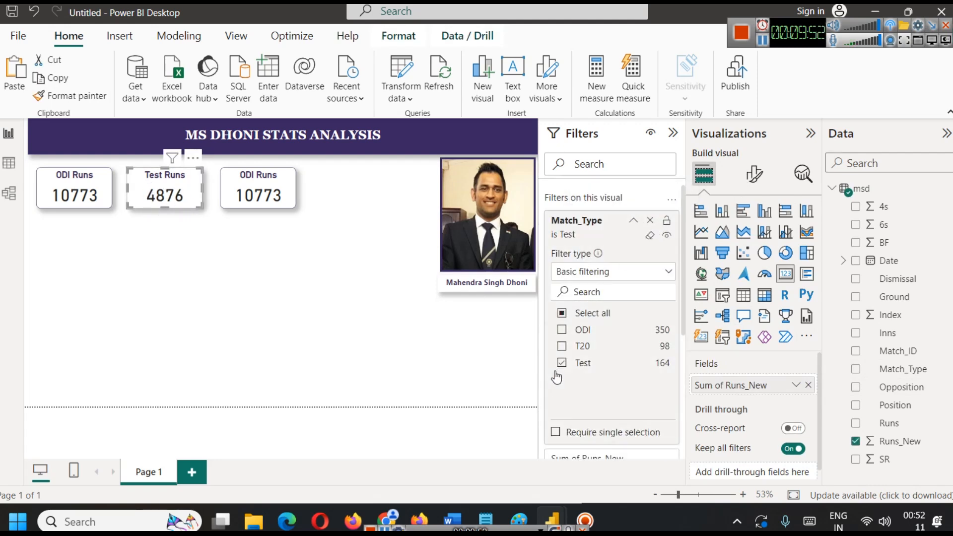
pyautogui.click(315, 282)
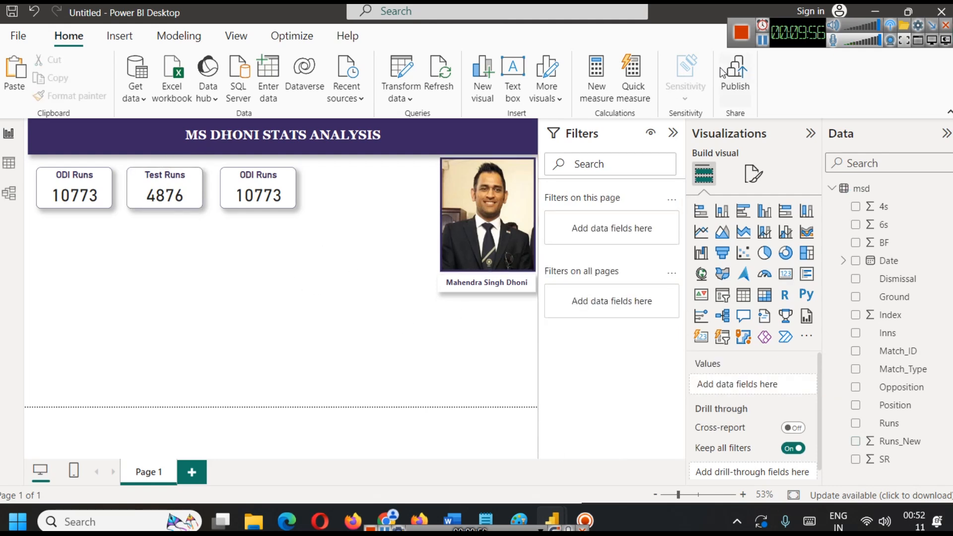
# Check MS Dhoni's career batting runs in Tests and ODIs on the ESPNcricinfo page in the browser, and return to Power BI.
pyautogui.click(876, 12)
pyautogui.scroll(1, 498, 212)
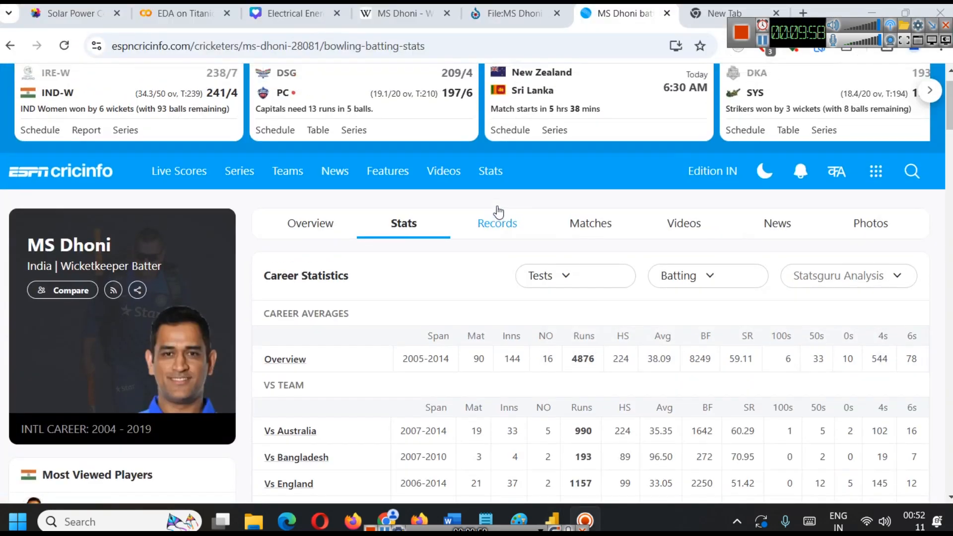
pyautogui.scroll(-3, 576, 261)
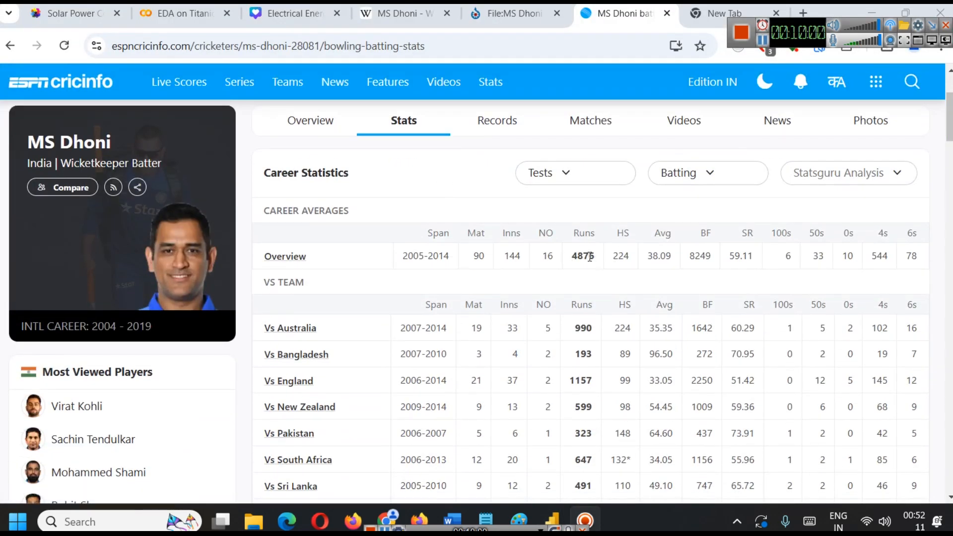
pyautogui.click(571, 182)
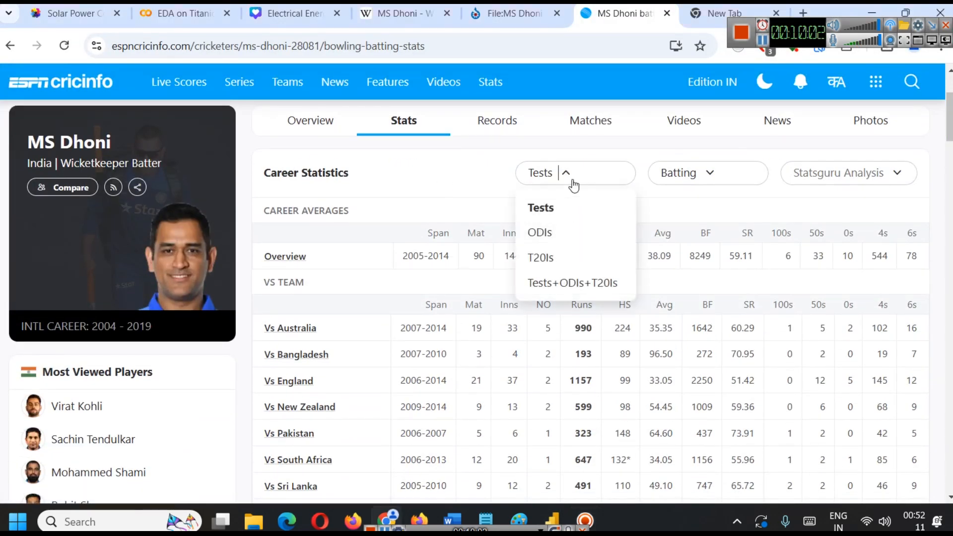
pyautogui.click(548, 234)
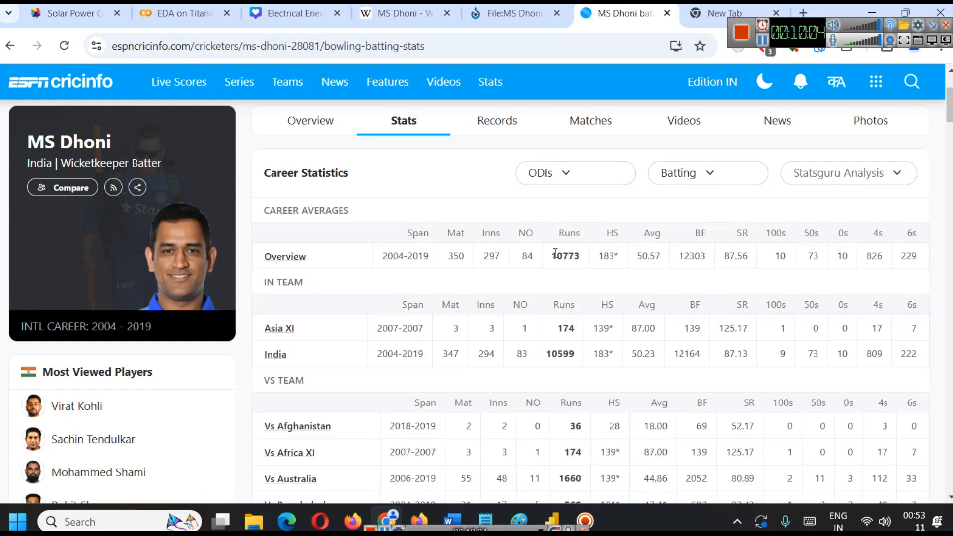
pyautogui.click(860, 10)
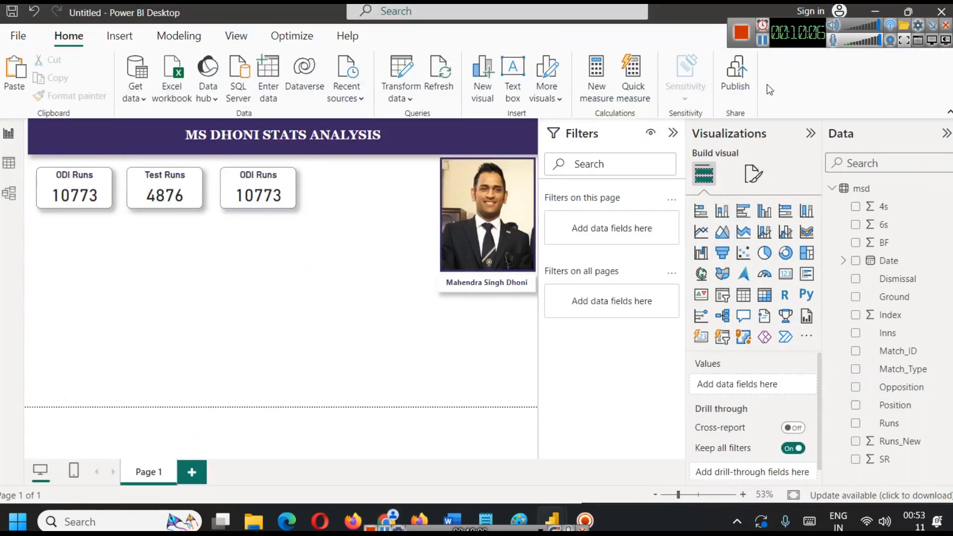
# Change the third card's title to T20 Runs.
pyautogui.click(257, 198)
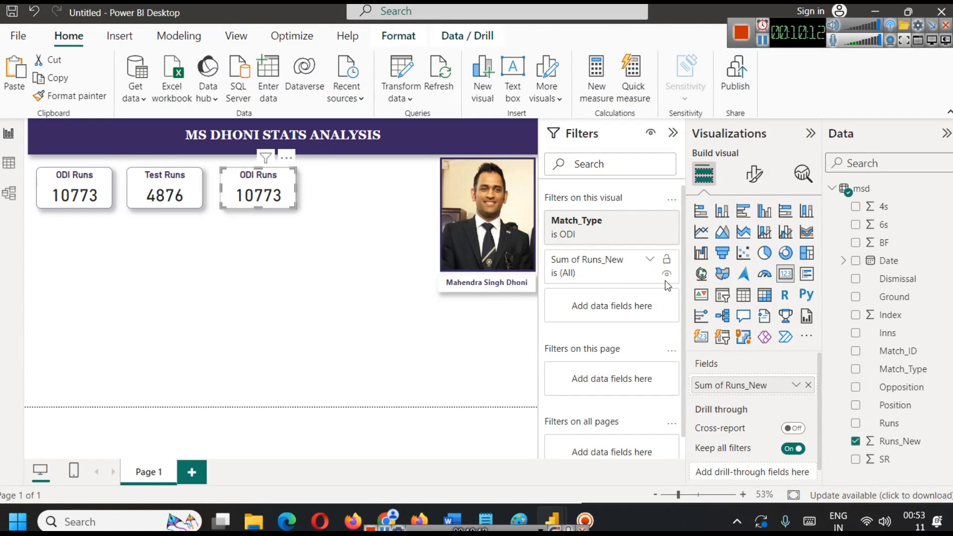
pyautogui.click(755, 174)
pyautogui.click(753, 242)
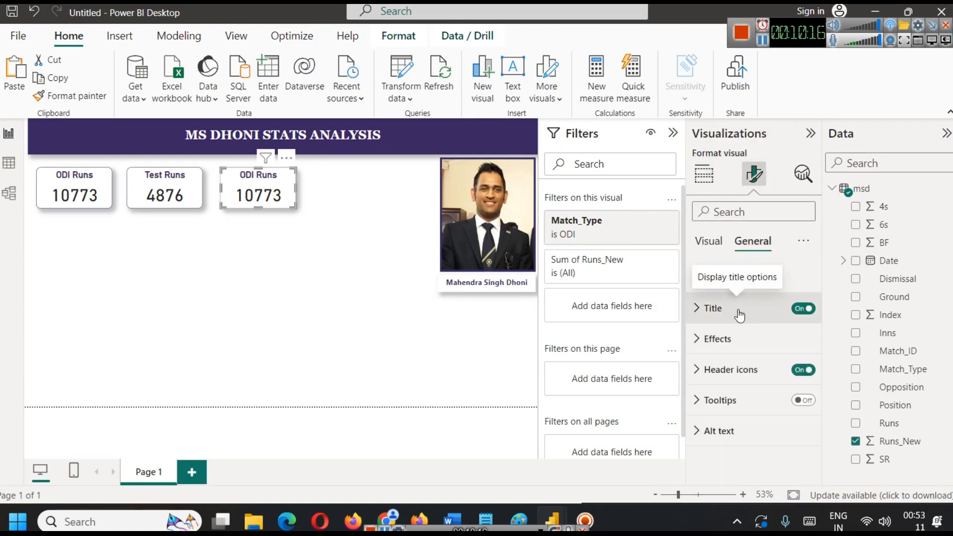
pyautogui.click(719, 308)
pyautogui.doubleClick(712, 384)
pyautogui.write('T20 Runs')
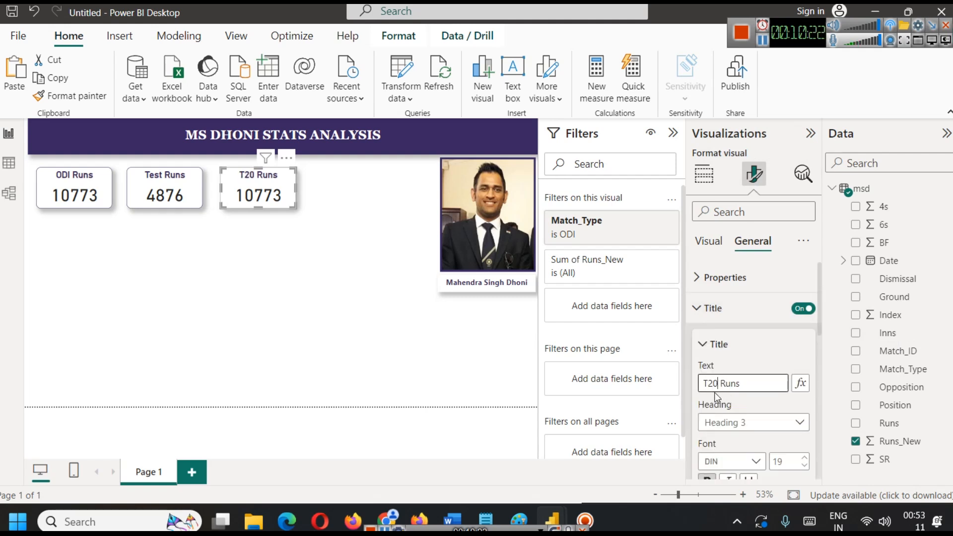
# Restrict the T20 Runs card's Match_Type filter to T20 only.
pyautogui.click(258, 188)
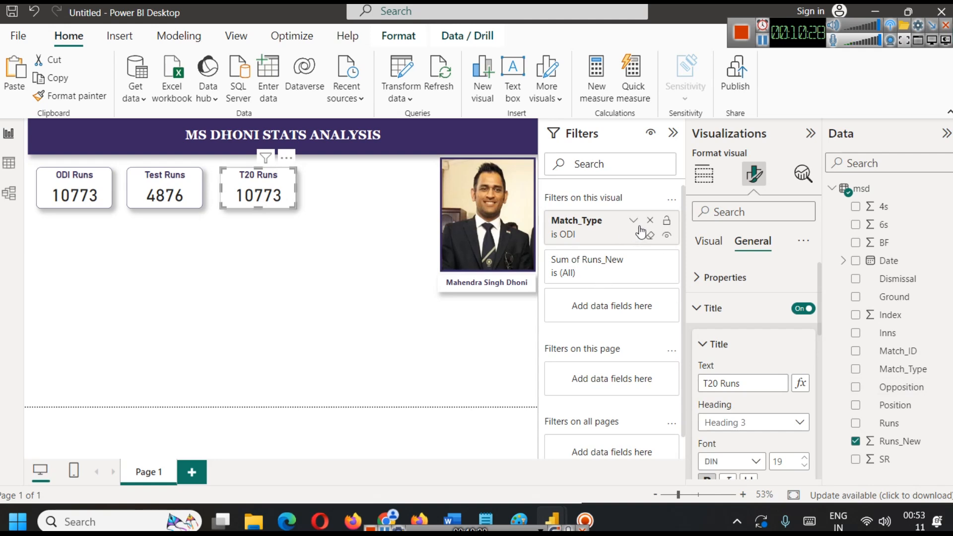
pyautogui.click(634, 220)
pyautogui.click(564, 363)
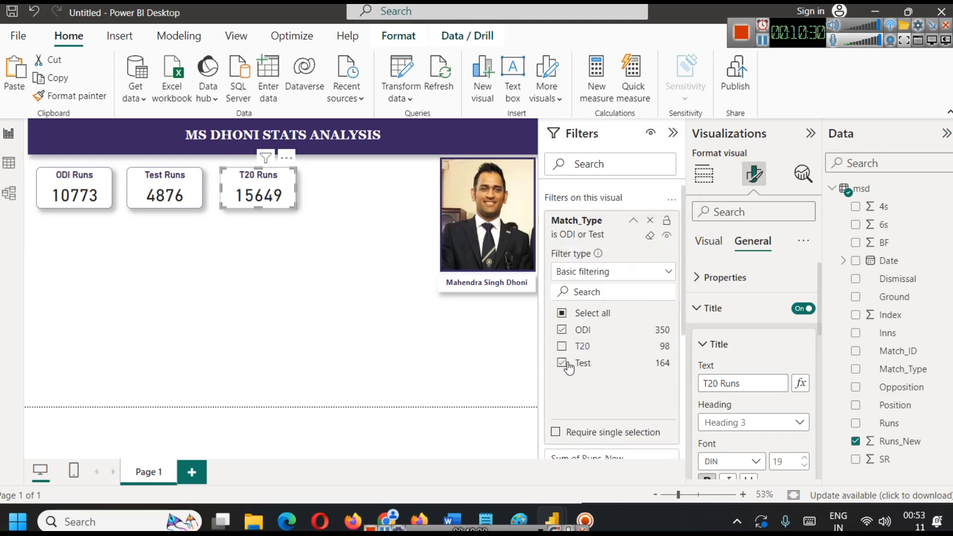
pyautogui.click(562, 346)
pyautogui.click(561, 363)
pyautogui.click(562, 330)
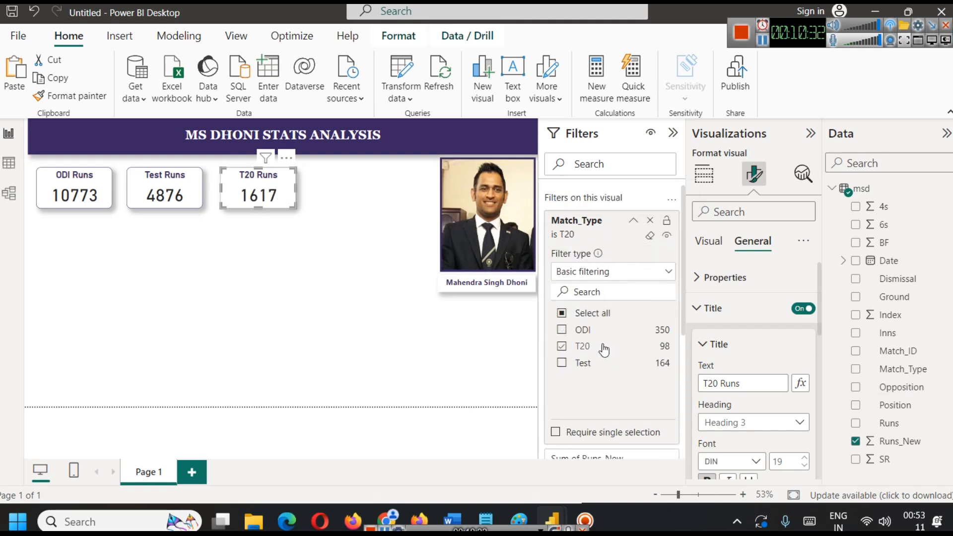
pyautogui.click(633, 220)
pyautogui.click(236, 256)
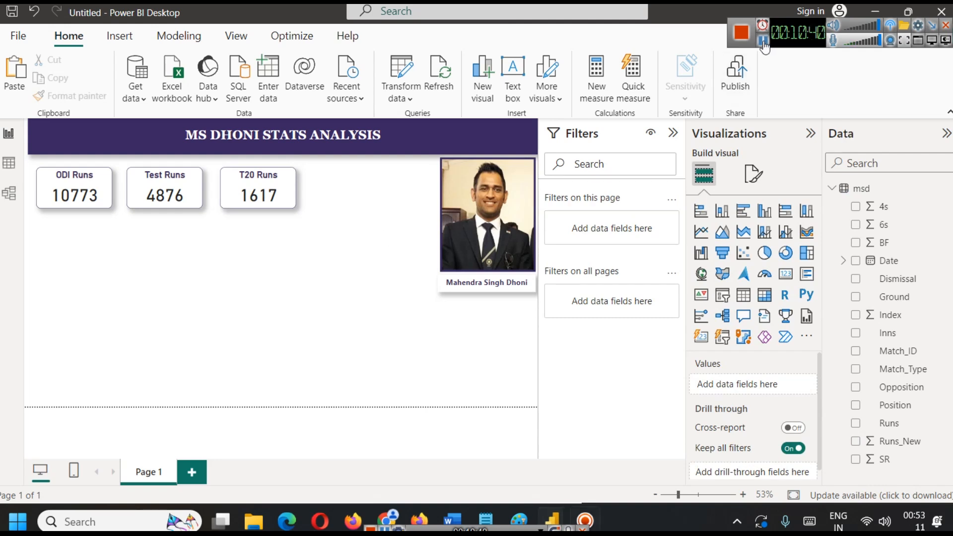
# Collapse the filter settings to widen the canvas, and duplicate the T20 Runs card, placing the copy to its right.
pyautogui.click(674, 134)
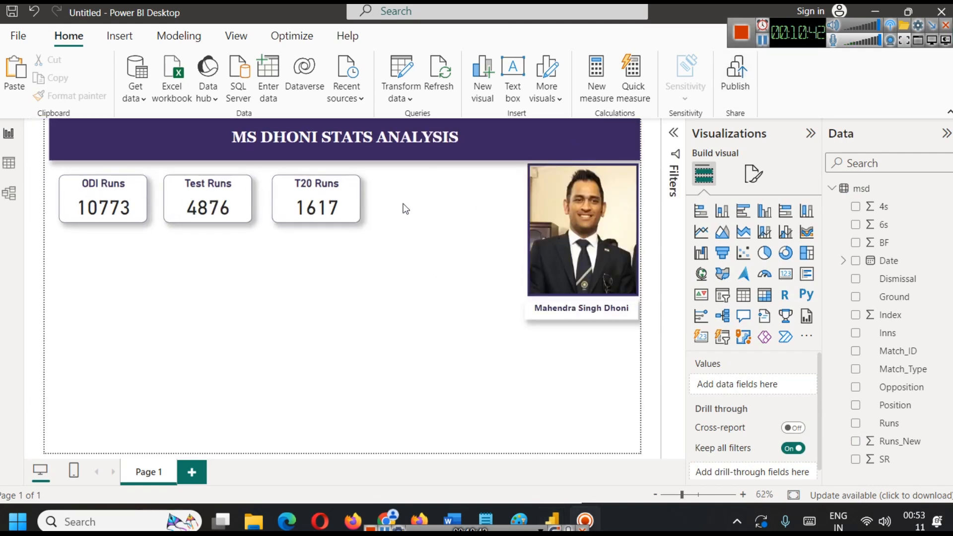
pyautogui.click(341, 193)
pyautogui.hotkey('ctrl', 'c')
pyautogui.hotkey('ctrl', 'v')
pyautogui.moveTo(340, 192); pyautogui.dragTo(450, 192)
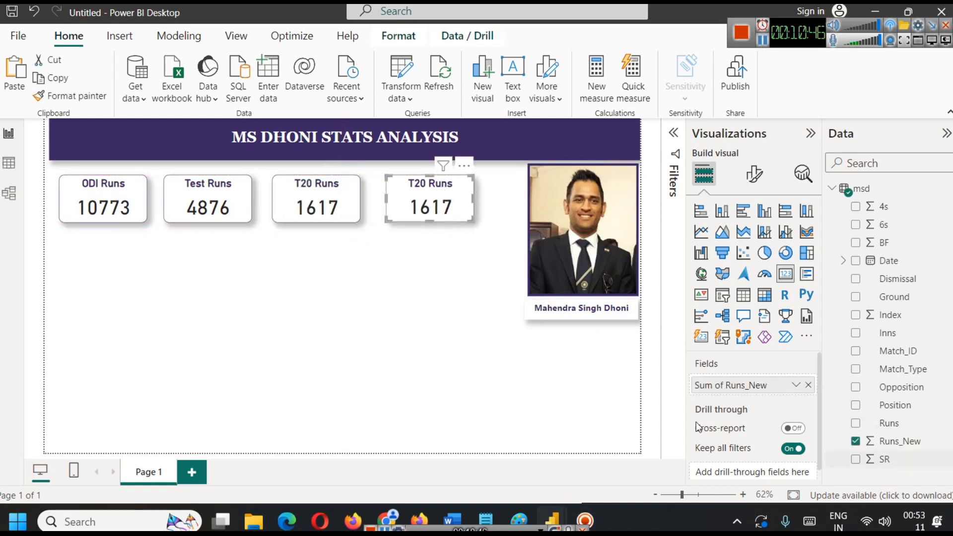
# Reduce the height of all four cards slightly from their lower edges so they match.
pyautogui.click(105, 215)
pyautogui.moveTo(104, 218); pyautogui.dragTo(104, 213)
pyautogui.click(205, 220)
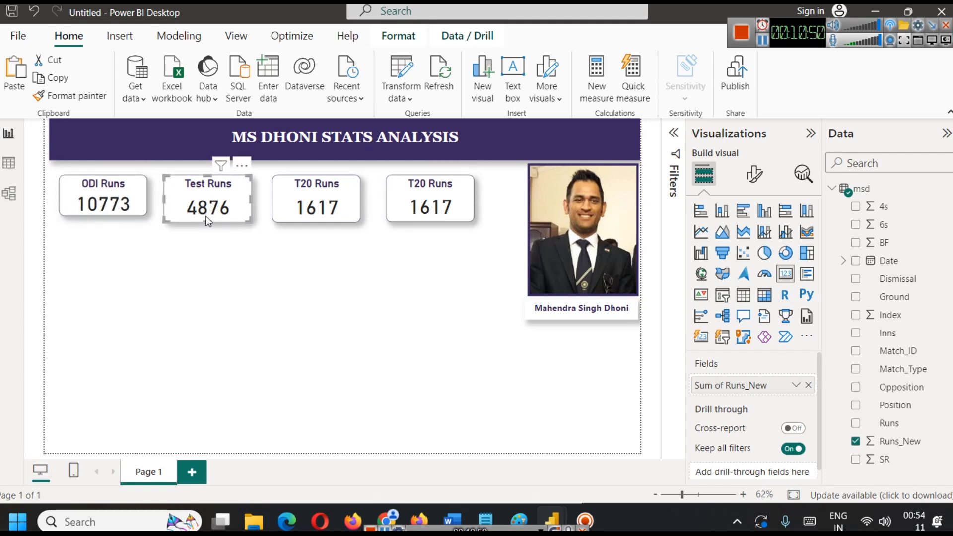
pyautogui.moveTo(205, 221); pyautogui.dragTo(205, 216)
pyautogui.click(339, 219)
pyautogui.moveTo(318, 222); pyautogui.dragTo(320, 219)
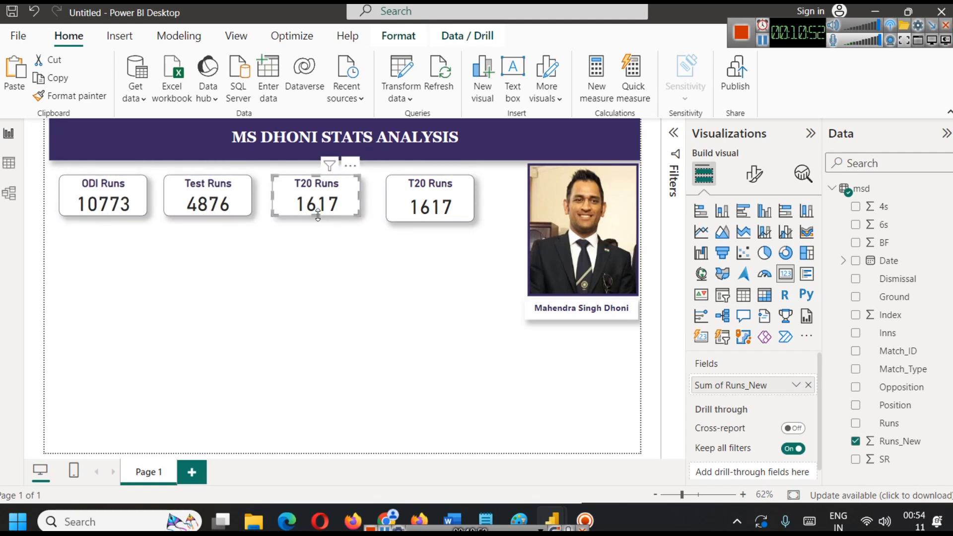
pyautogui.click(433, 210)
pyautogui.moveTo(428, 222); pyautogui.dragTo(428, 216)
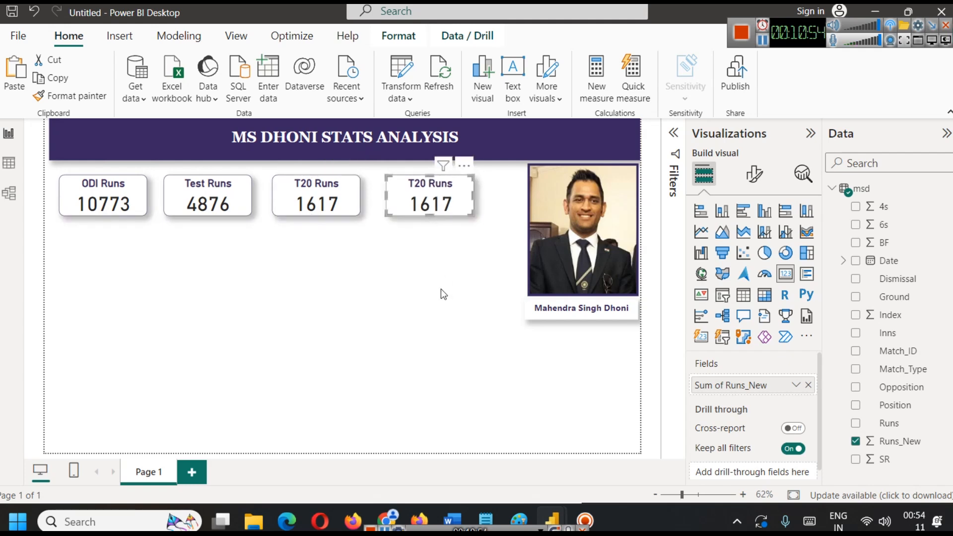
pyautogui.click(441, 289)
# Replace the fourth card's Runs_New field with SR and aggregate it as Average.
pyautogui.click(424, 204)
pyautogui.click(807, 385)
pyautogui.moveTo(885, 459); pyautogui.dragTo(755, 393)
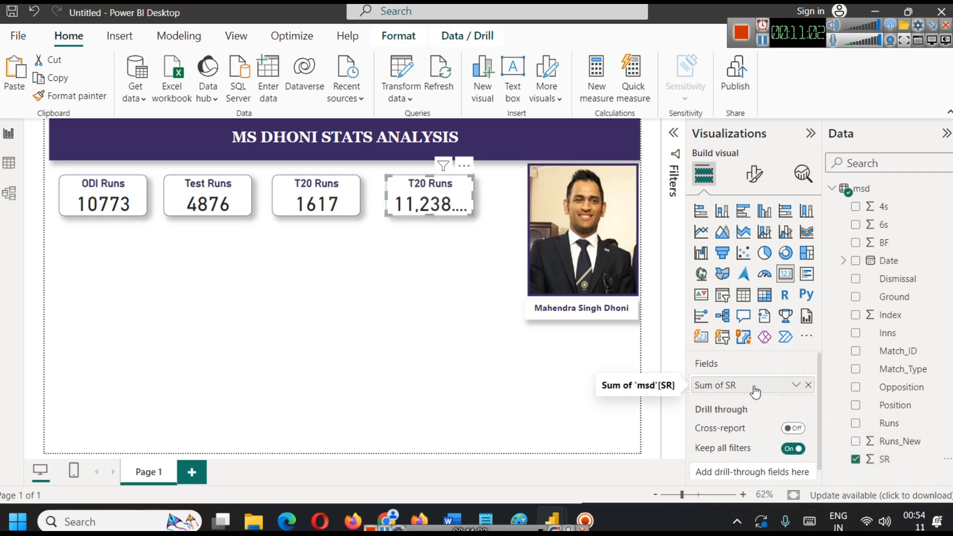
pyautogui.click(795, 383)
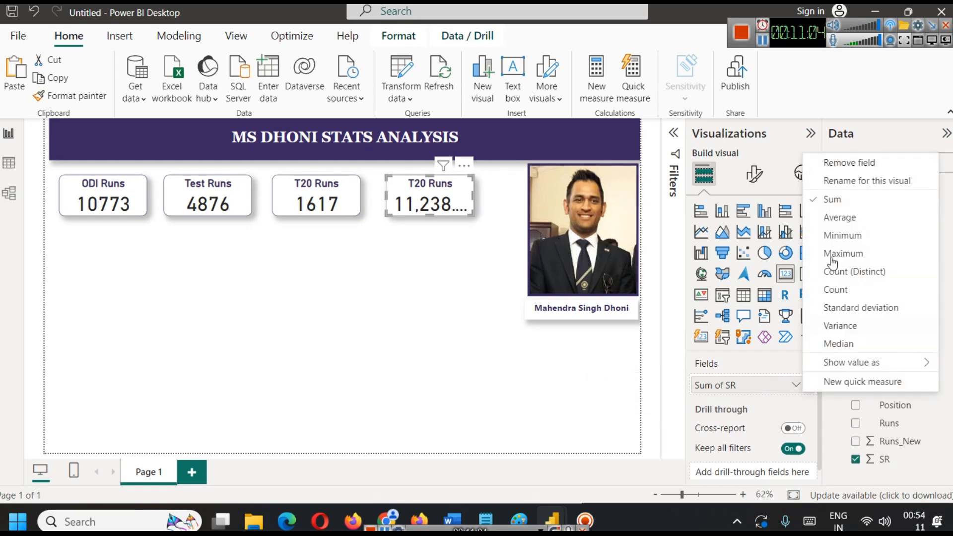
pyautogui.click(839, 218)
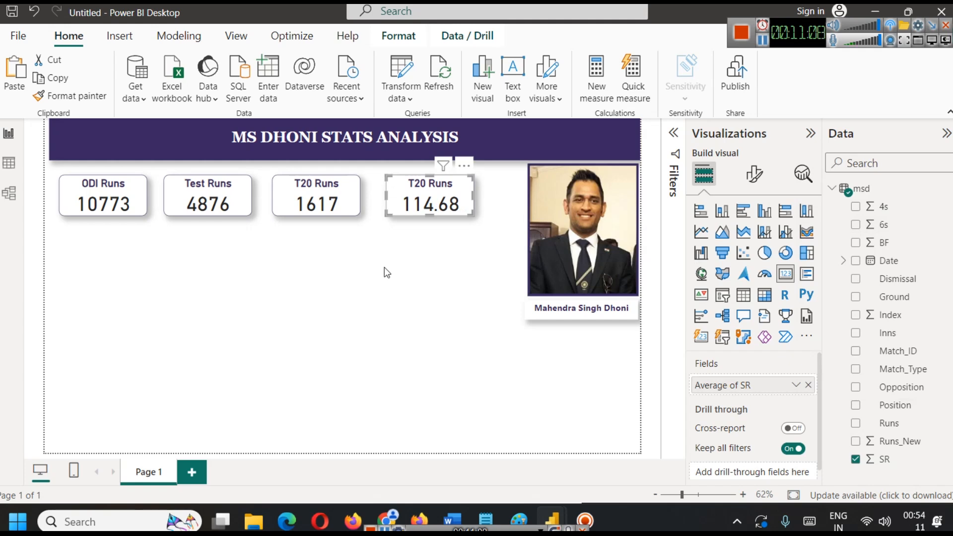
# Change the fourth card's title to Strike Rate.
pyautogui.click(754, 174)
pyautogui.click(747, 245)
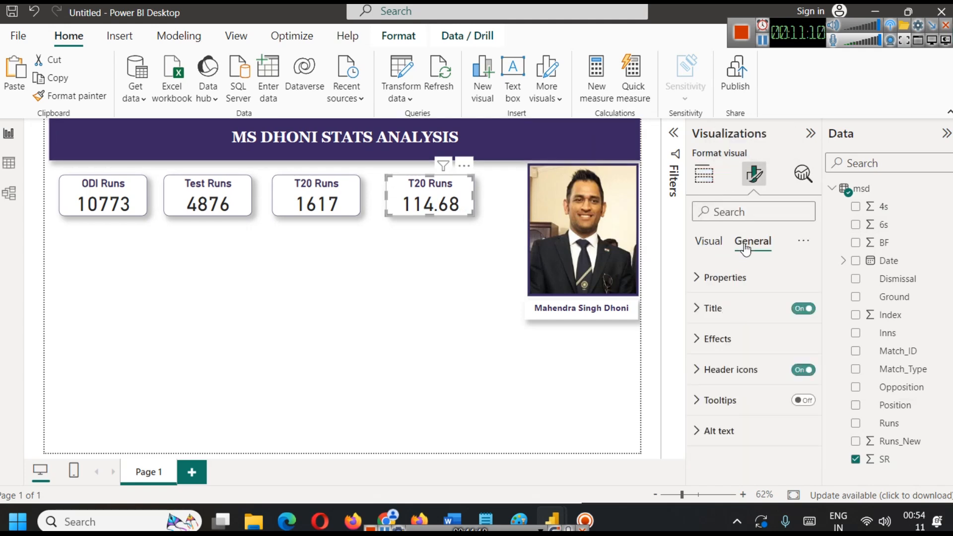
pyautogui.click(763, 323)
pyautogui.tripleClick(733, 382)
pyautogui.write('Stri')
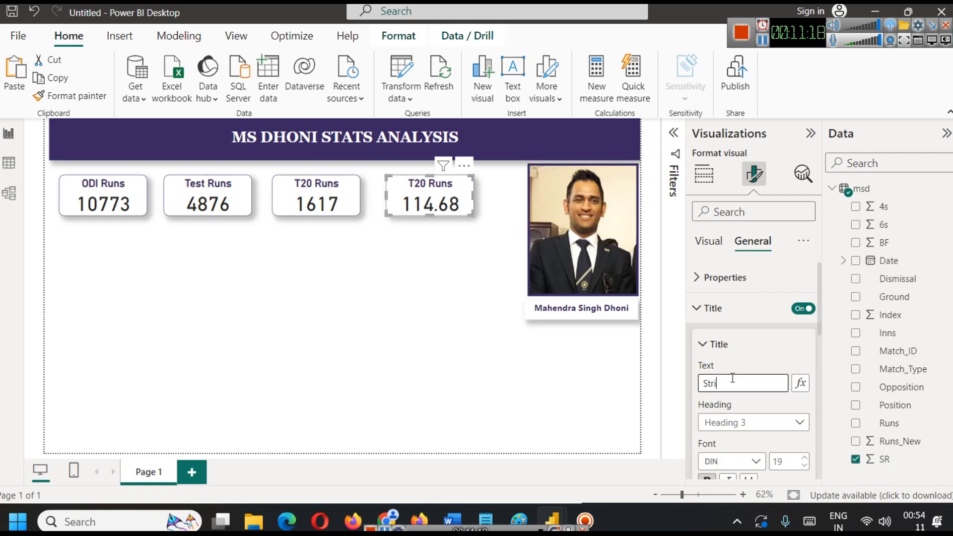
pyautogui.write('ke Rate')
pyautogui.press('Return')
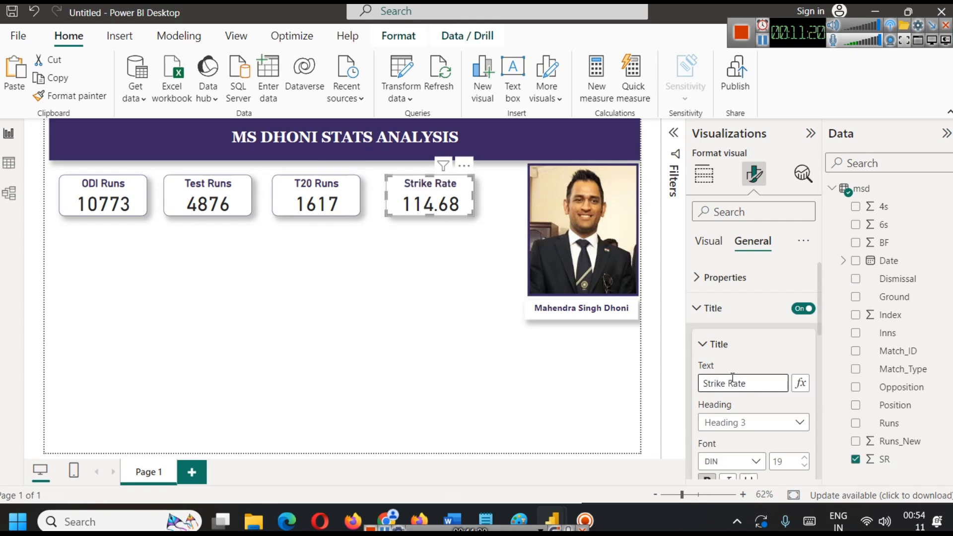
pyautogui.click(335, 331)
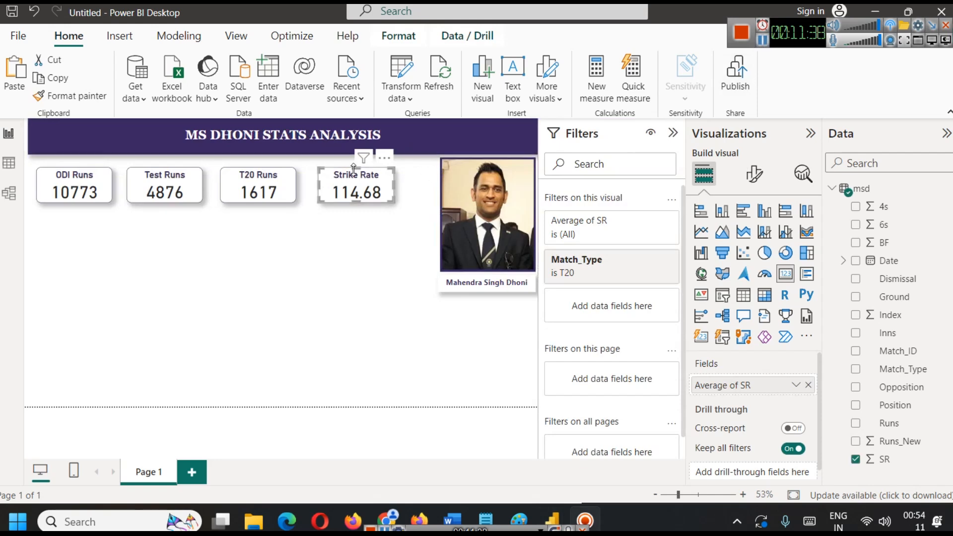
# Remove the Match_Type filter from the Strike Rate card.
pyautogui.moveTo(646, 270)
pyautogui.click(650, 260)
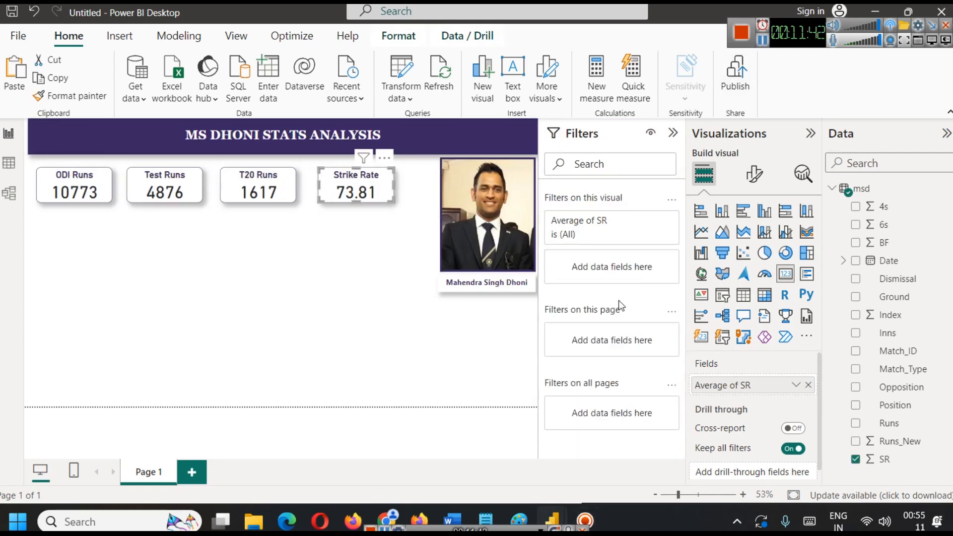
pyautogui.click(281, 245)
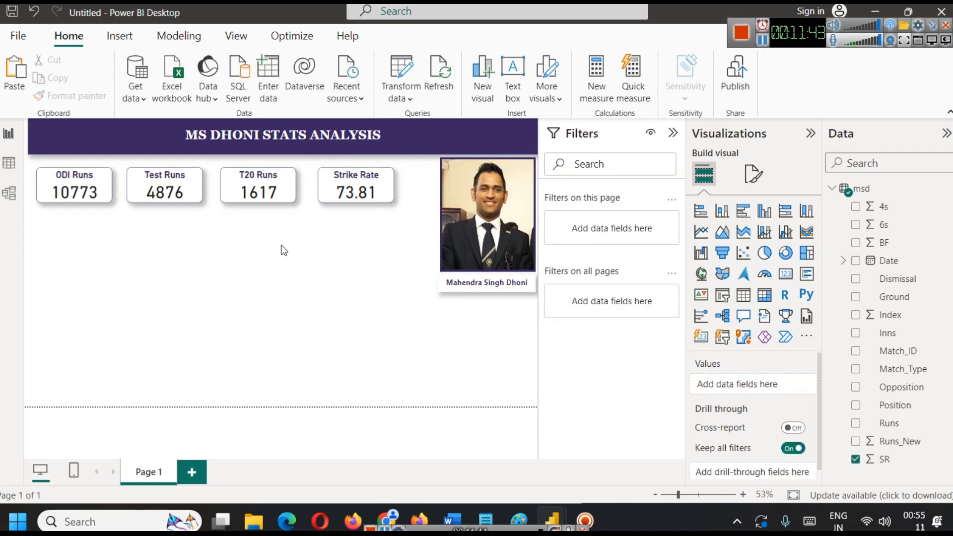
pyautogui.click(357, 196)
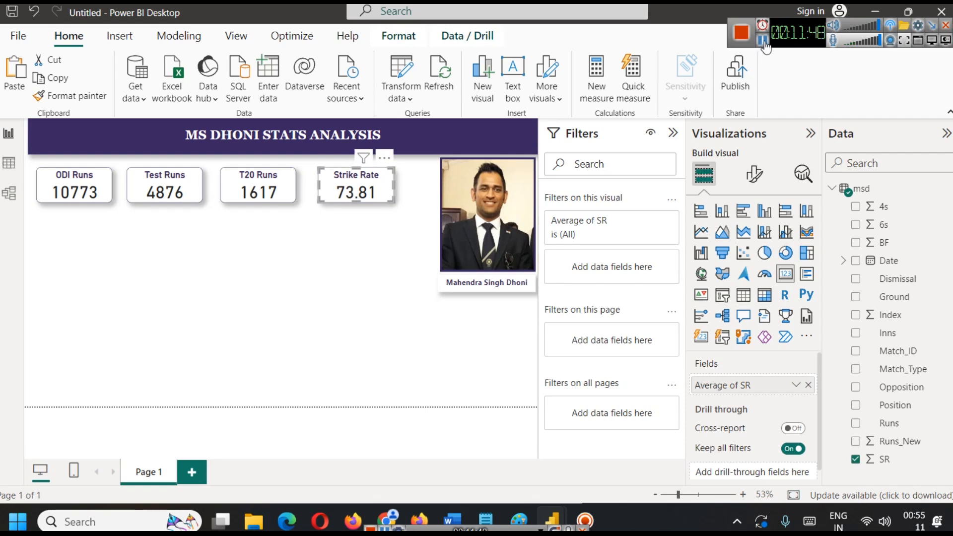
# Place copies of the Strike Rate card beneath the ODI Runs, Test Runs and T20 Runs cards and delete the original.
pyautogui.moveTo(358, 189); pyautogui.dragTo(78, 236)
pyautogui.click(365, 193)
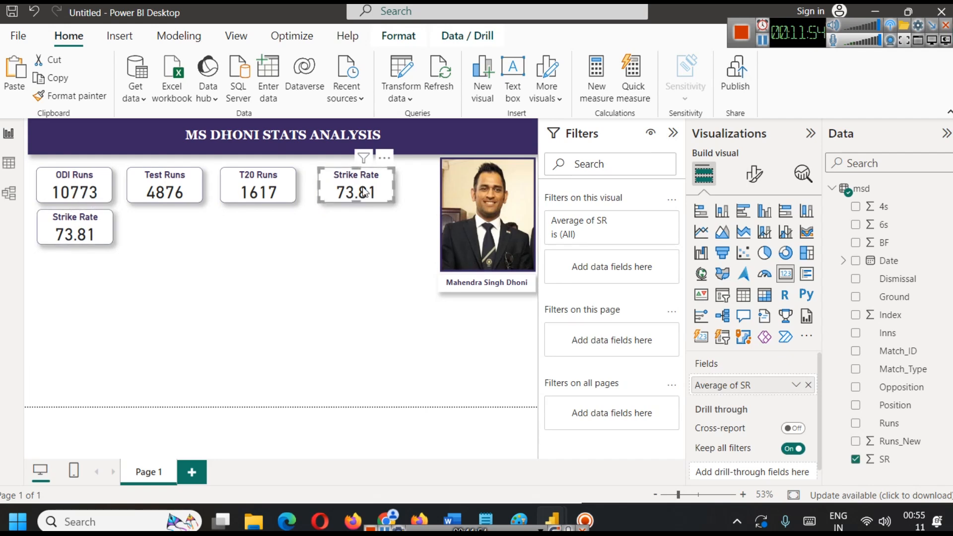
pyautogui.moveTo(363, 187); pyautogui.dragTo(168, 229)
pyautogui.click(363, 190)
pyautogui.moveTo(362, 189); pyautogui.dragTo(260, 230)
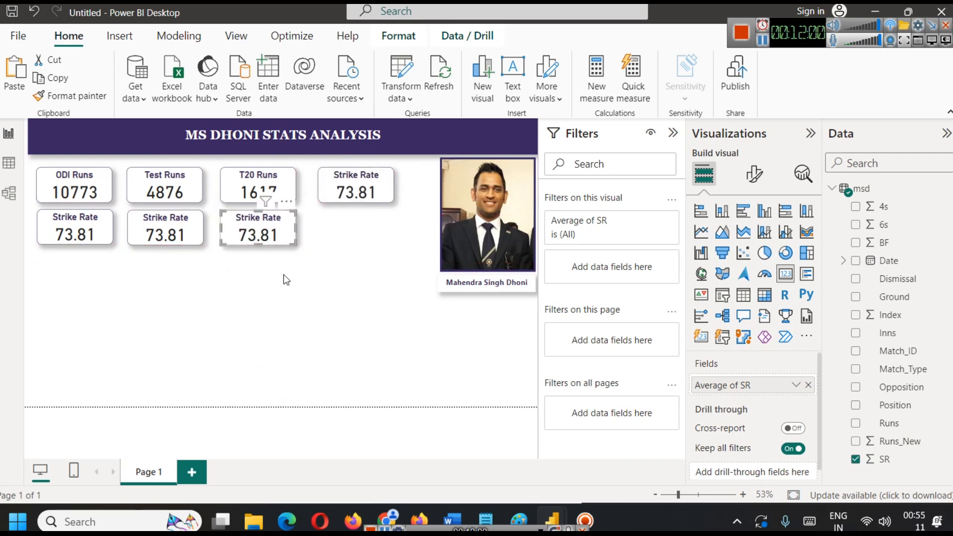
pyautogui.click(284, 275)
pyautogui.click(350, 195)
pyautogui.press('Delete')
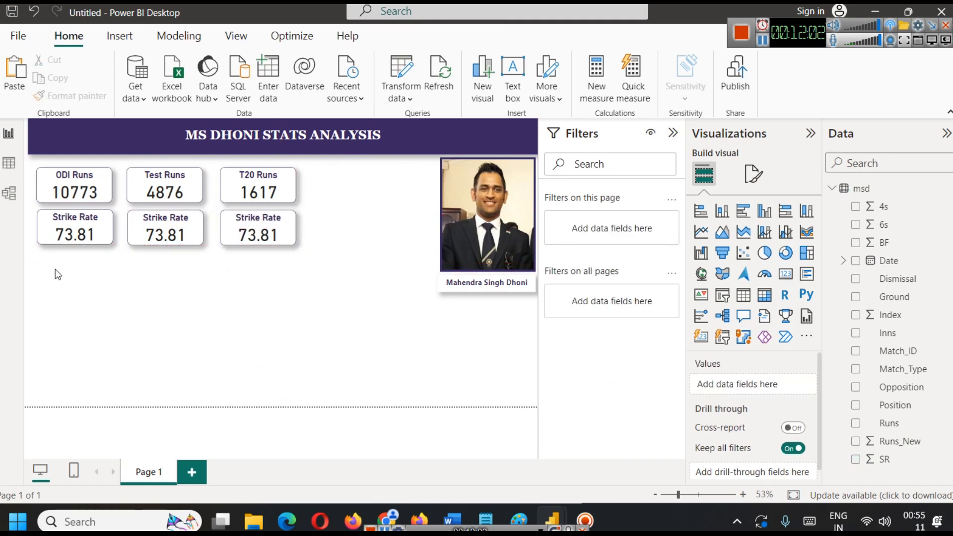
# Filter the Strike Rate card beneath ODI Runs by Match_Type with only ODI selected.
pyautogui.click(63, 231)
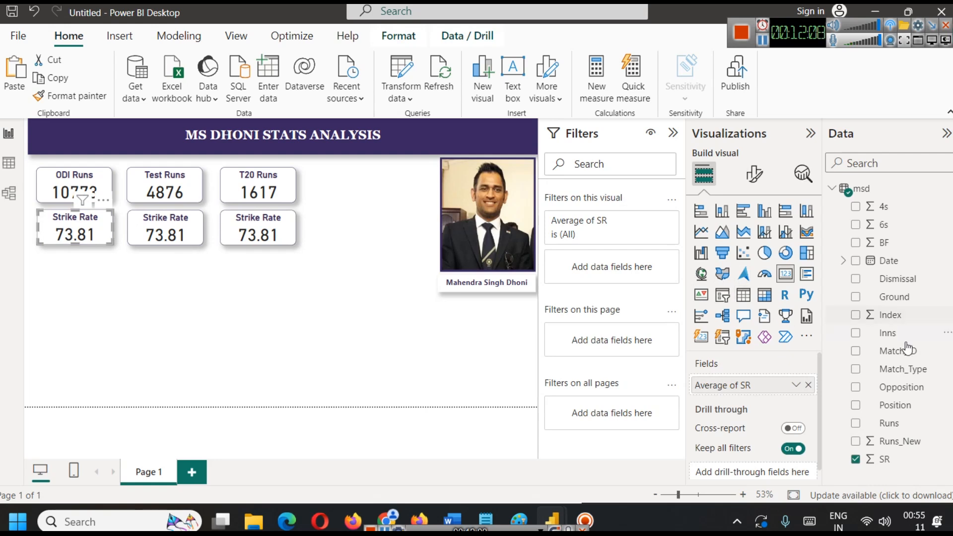
pyautogui.moveTo(909, 369); pyautogui.dragTo(634, 270)
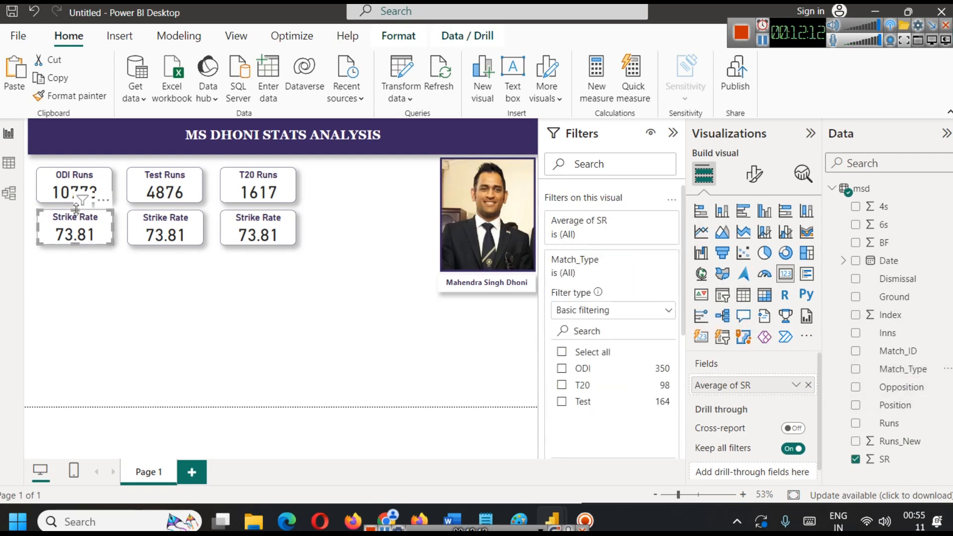
pyautogui.click(564, 371)
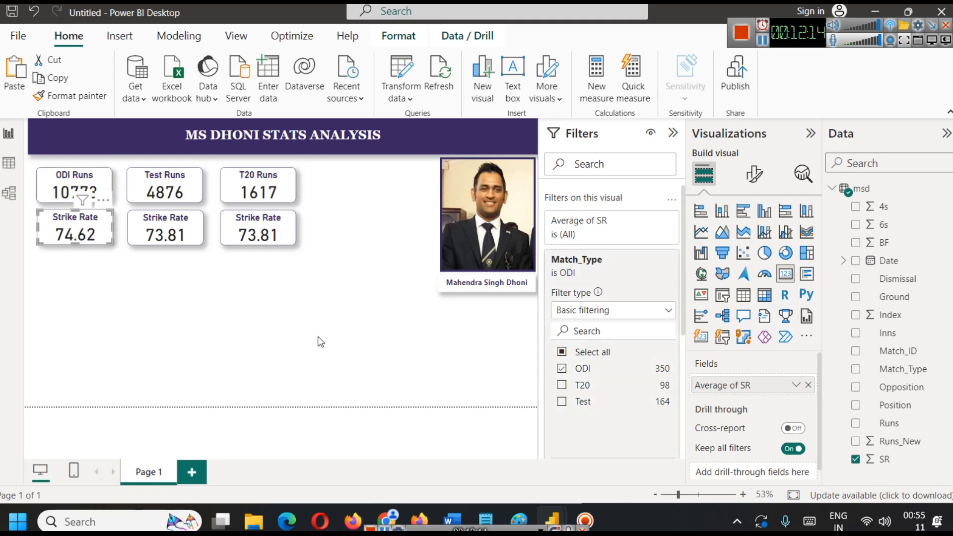
pyautogui.click(298, 321)
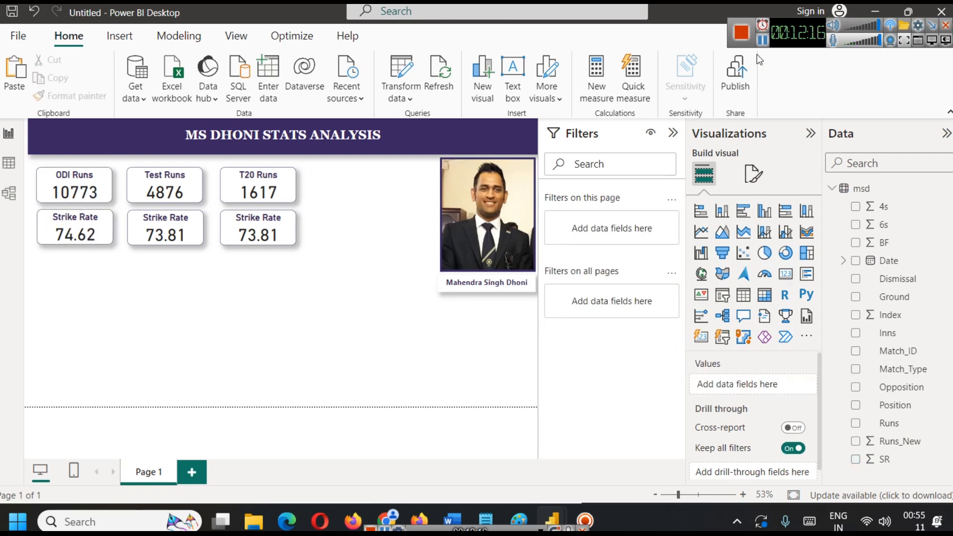
# Filter the Strike Rate card beneath Test Runs by Match_Type with only Test selected.
pyautogui.click(165, 228)
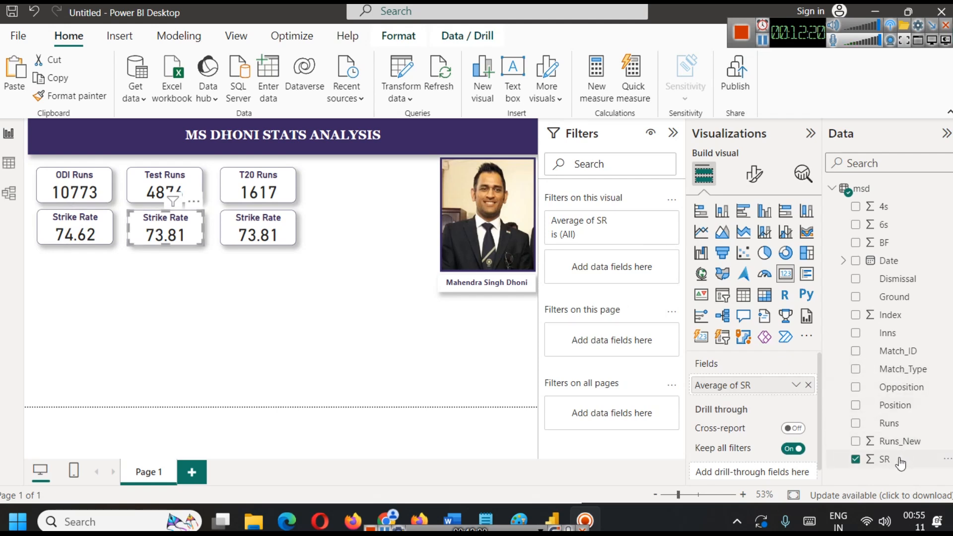
pyautogui.moveTo(641, 314); pyautogui.dragTo(640, 267)
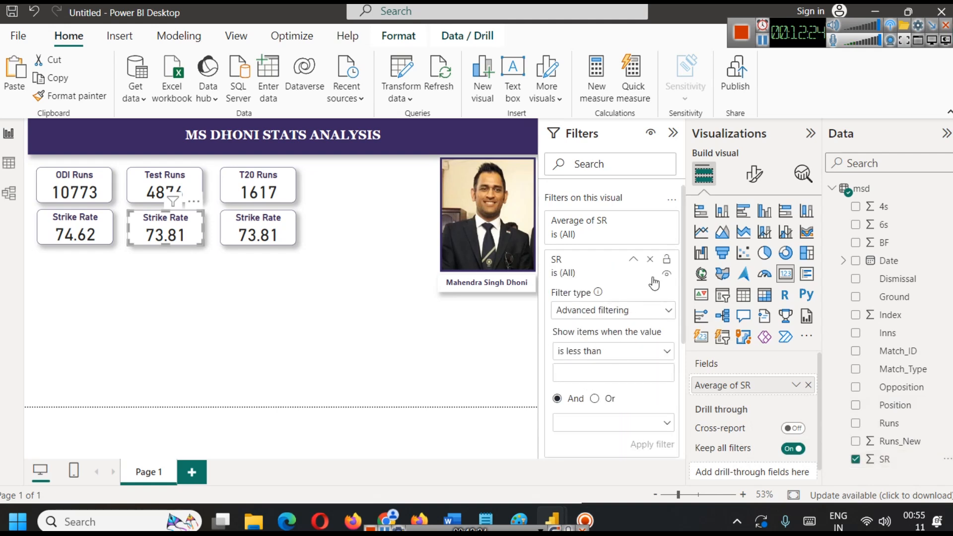
pyautogui.click(651, 258)
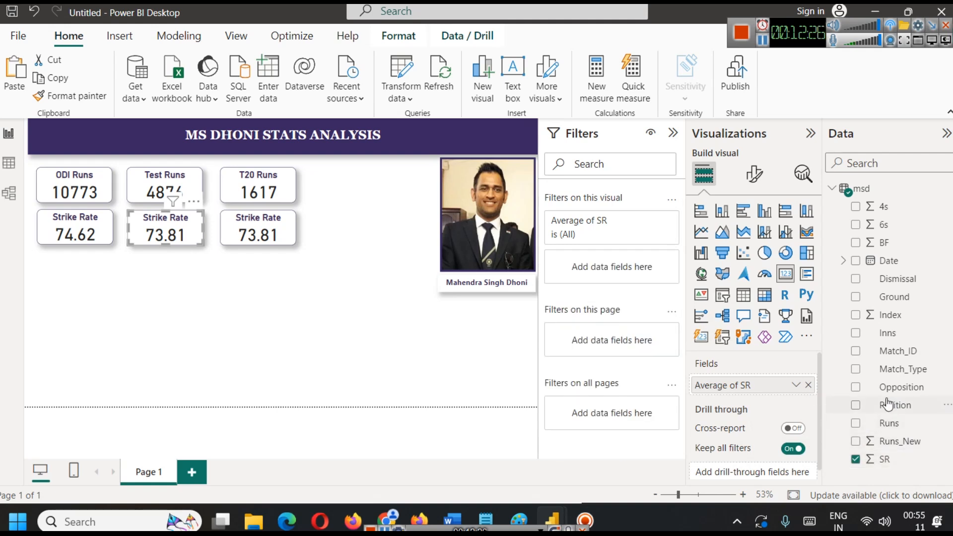
pyautogui.moveTo(889, 369); pyautogui.dragTo(608, 268)
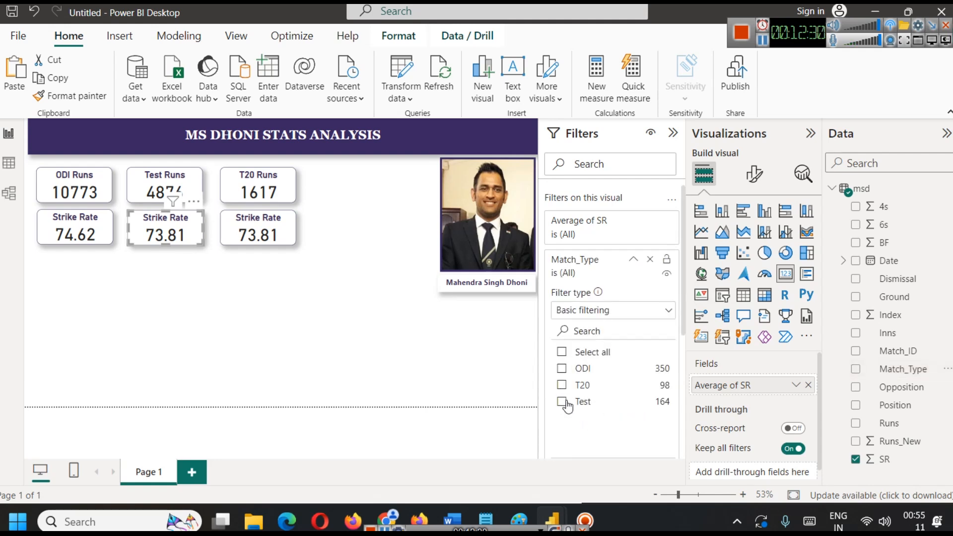
pyautogui.click(562, 401)
# Filter the Strike Rate card beneath T20 Runs by Match_Type with only T20 selected.
pyautogui.click(260, 232)
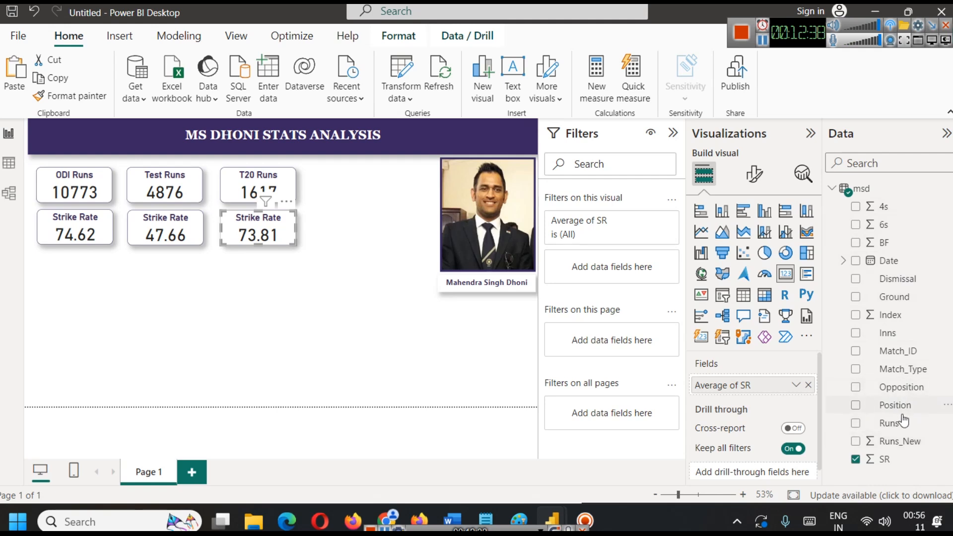
pyautogui.moveTo(901, 370); pyautogui.dragTo(577, 268)
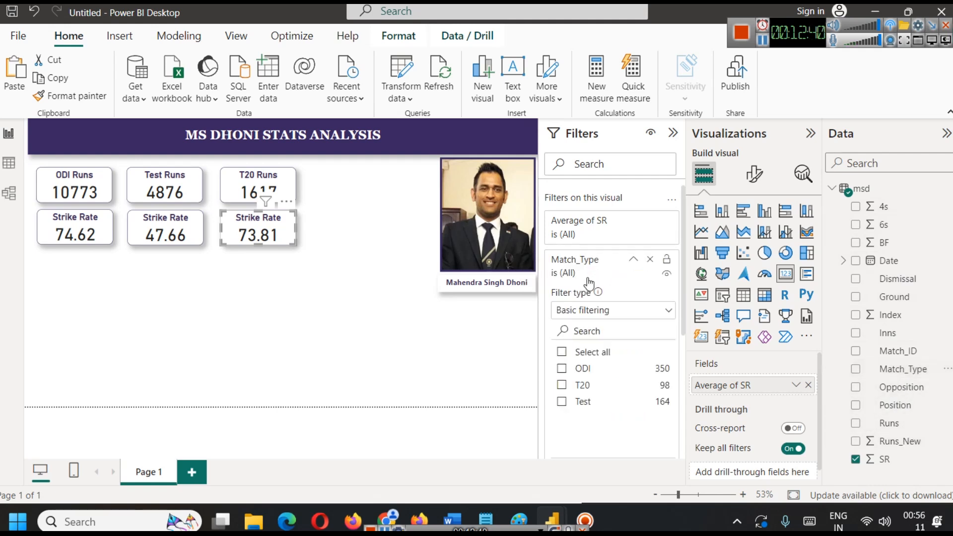
pyautogui.click(562, 386)
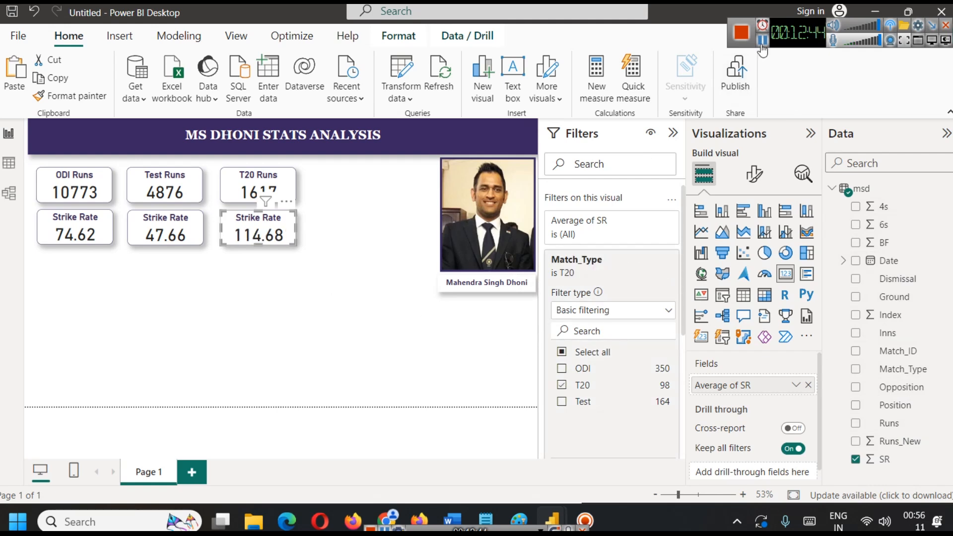
# Retitle the three strike rate cards as ODI Strike Rate, Test Strike Rate and T20 Strike Rate.
pyautogui.click(74, 229)
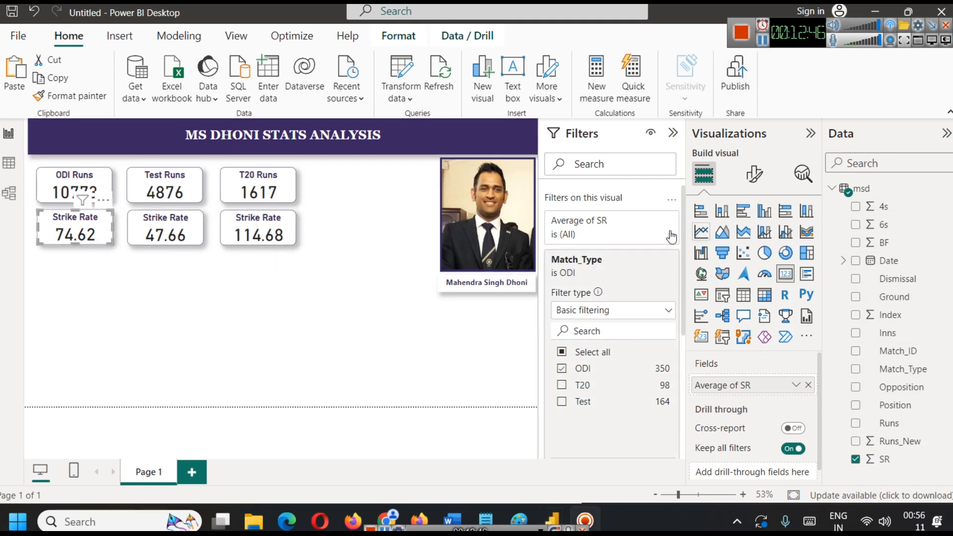
pyautogui.click(762, 41)
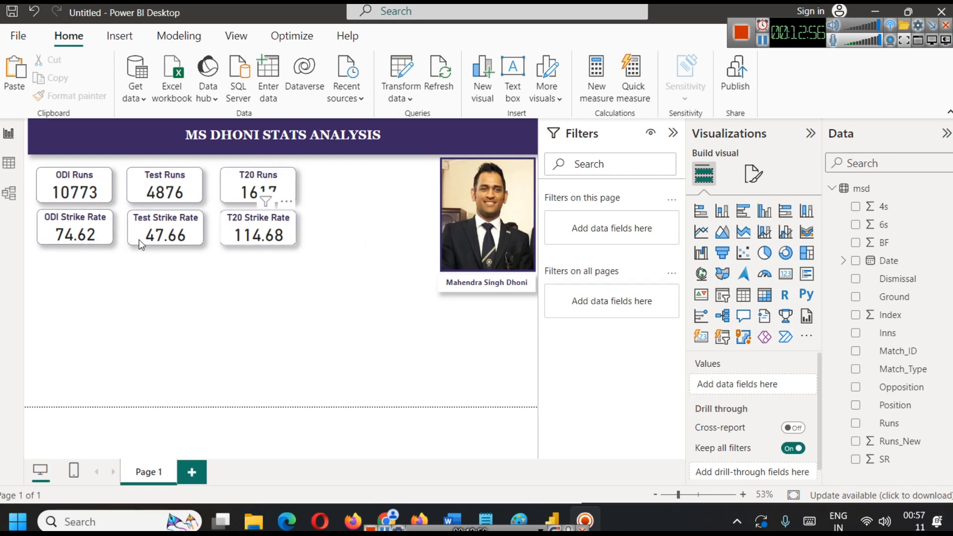
# Examine the columns of the msd table and its rows with DNB in the Runs column, and return to the report.
pyautogui.click(4, 168)
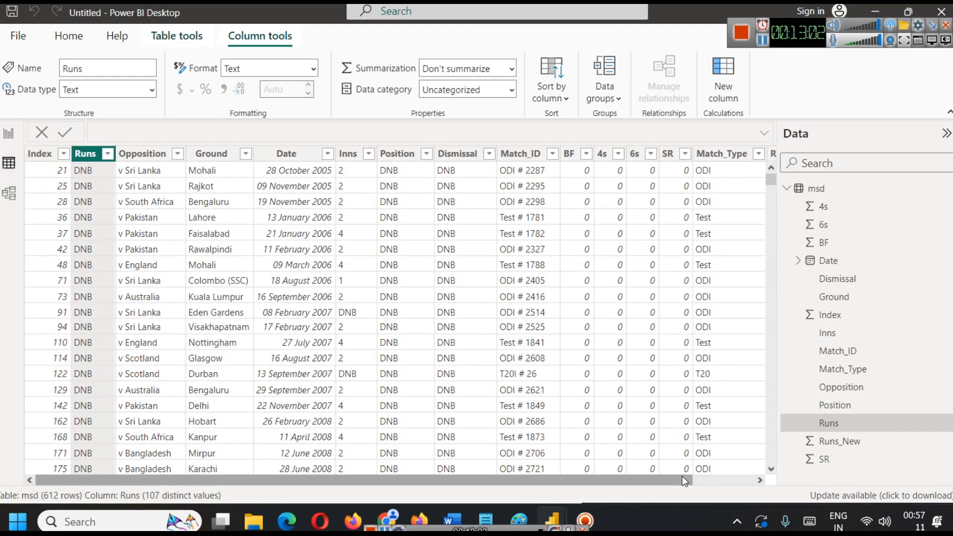
pyautogui.moveTo(651, 479); pyautogui.dragTo(741, 481)
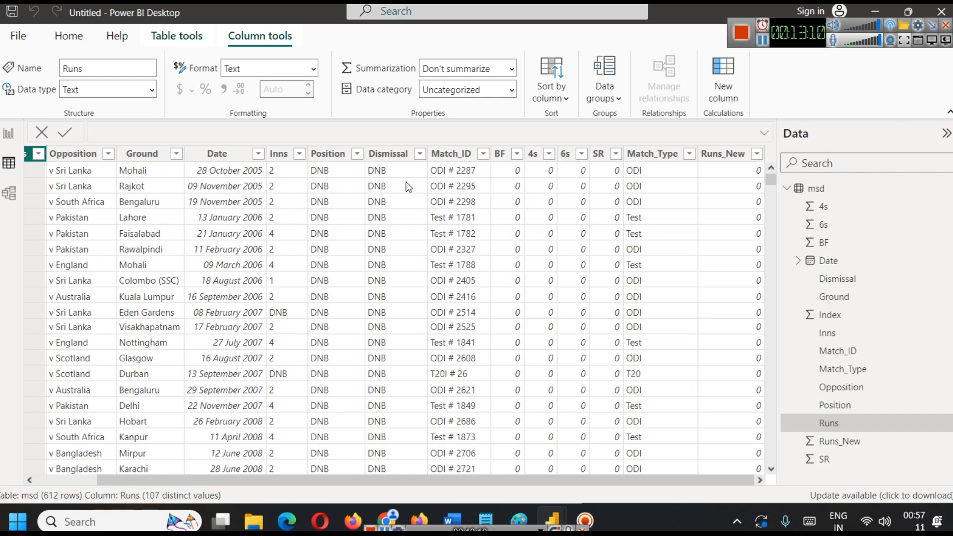
pyautogui.scroll(-5, 460, 229)
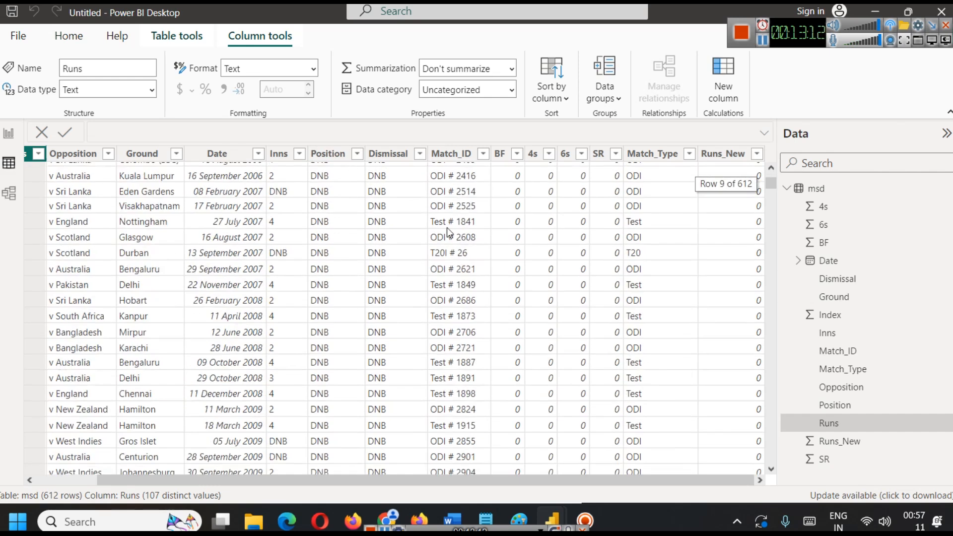
pyautogui.scroll(5, 404, 233)
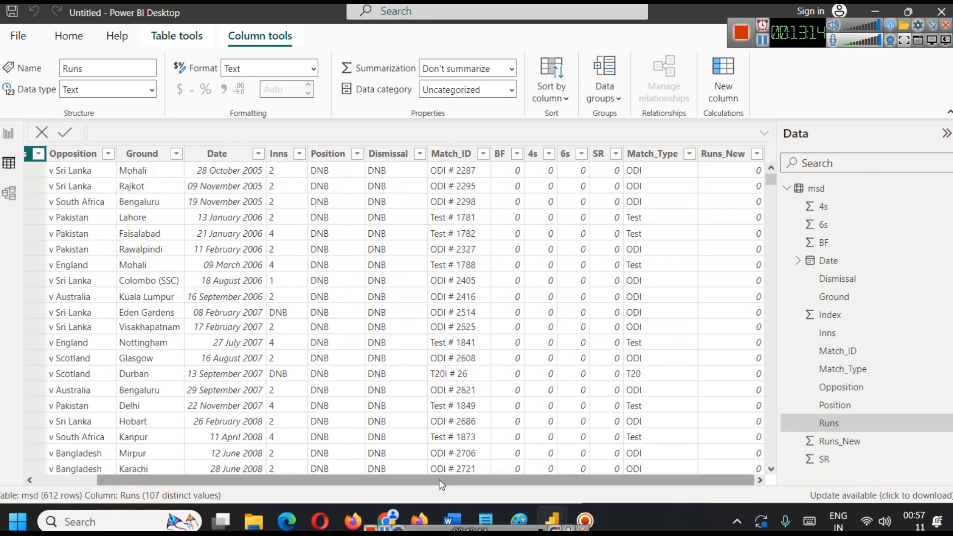
pyautogui.moveTo(439, 480); pyautogui.dragTo(377, 479)
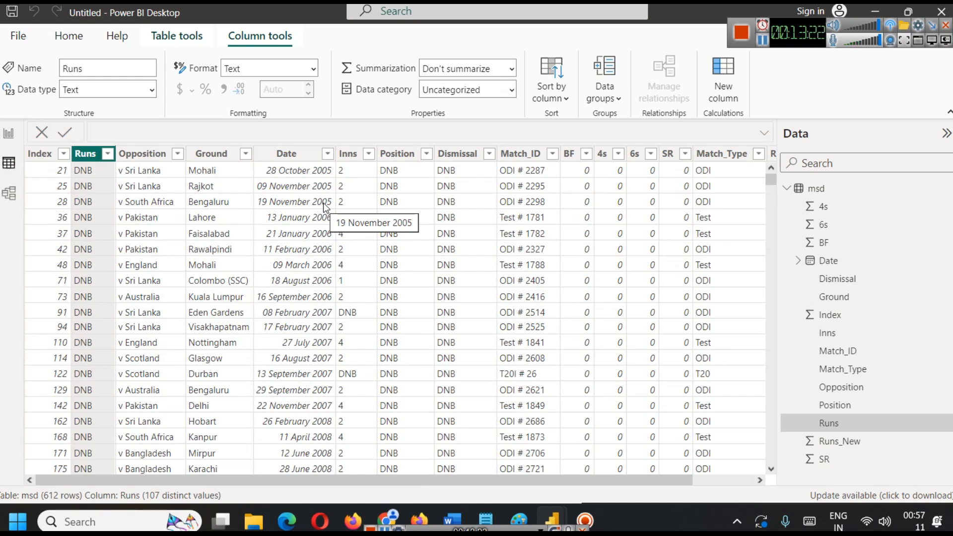
pyautogui.scroll(-20, 292, 212)
pyautogui.scroll(10, 292, 213)
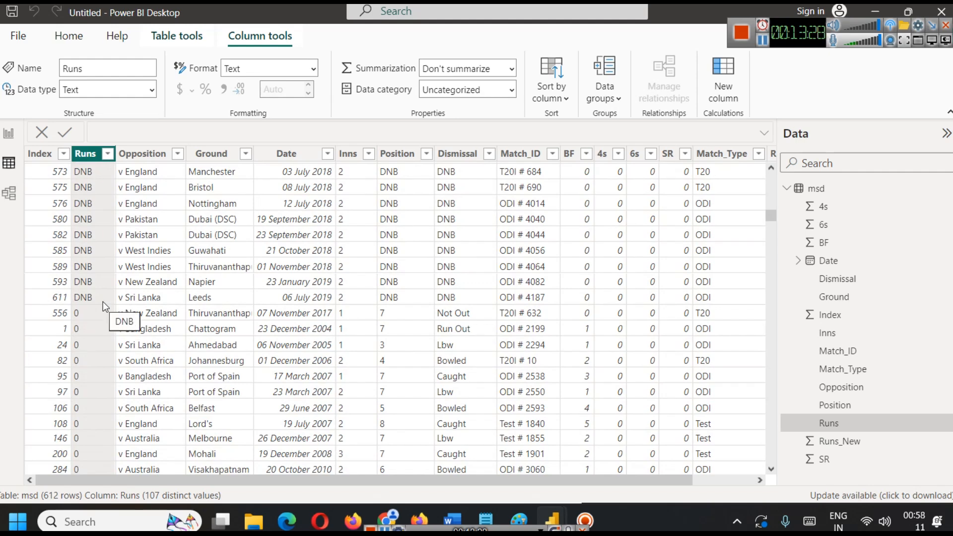
pyautogui.click(8, 134)
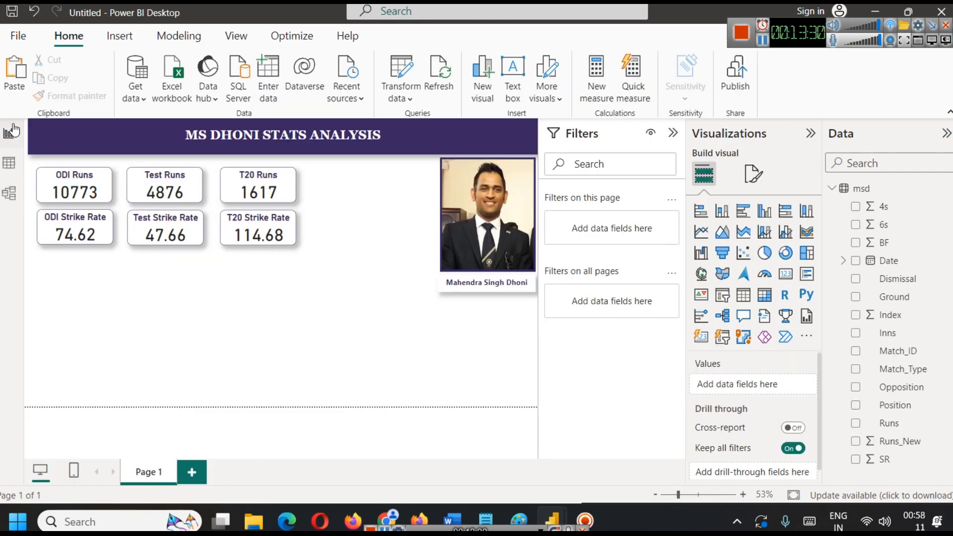
# Add a Runs filter to the ODI Strike Rate card that includes every value except DNB.
pyautogui.click(73, 238)
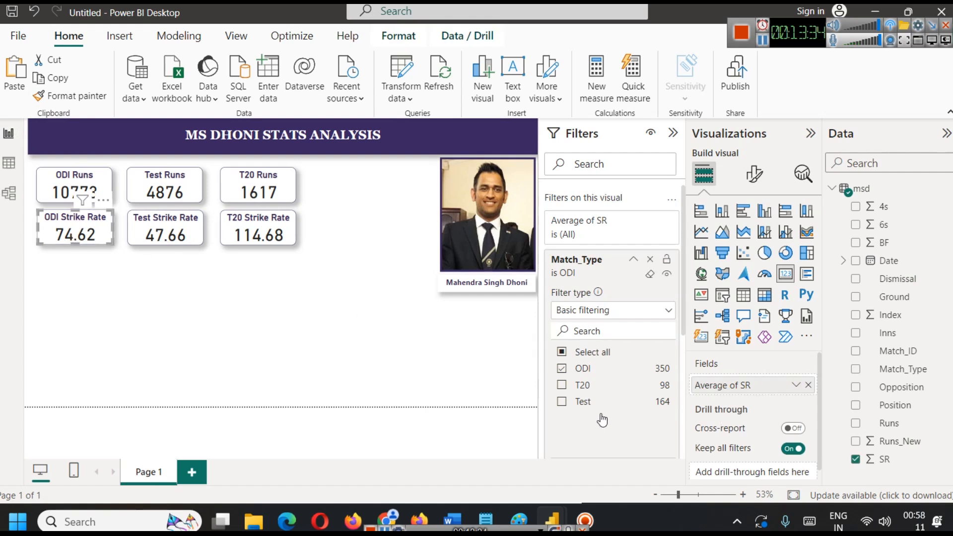
pyautogui.click(634, 260)
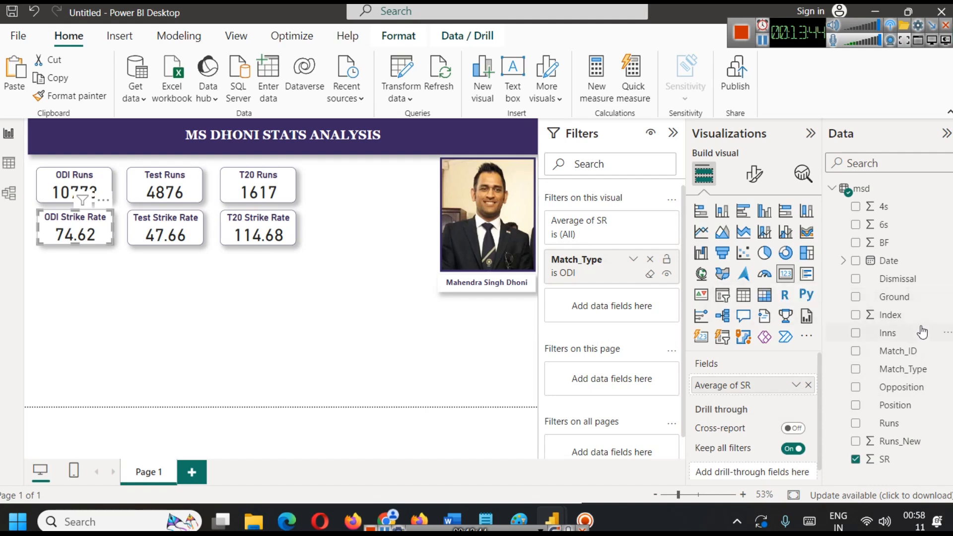
pyautogui.moveTo(902, 424); pyautogui.dragTo(615, 308)
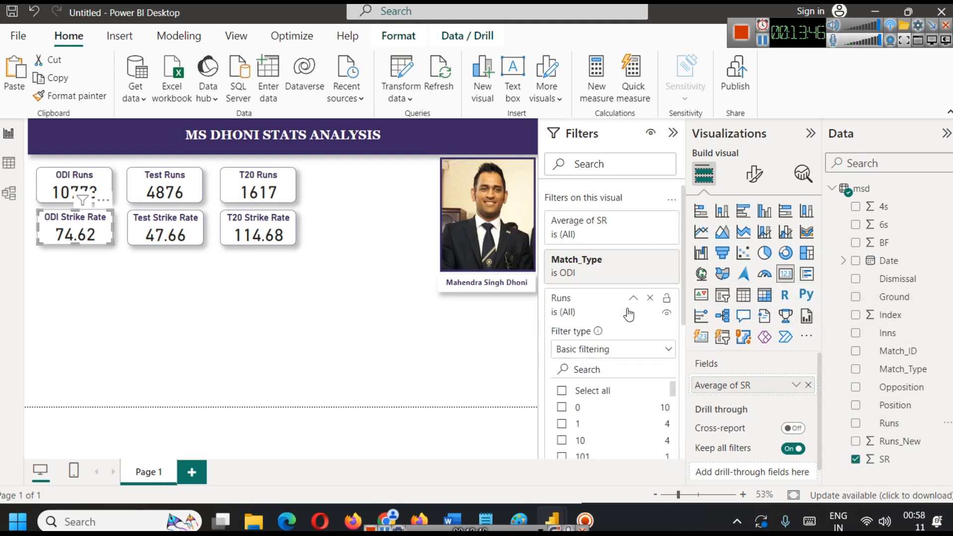
pyautogui.scroll(-3, 621, 386)
pyautogui.scroll(-15, 648, 405)
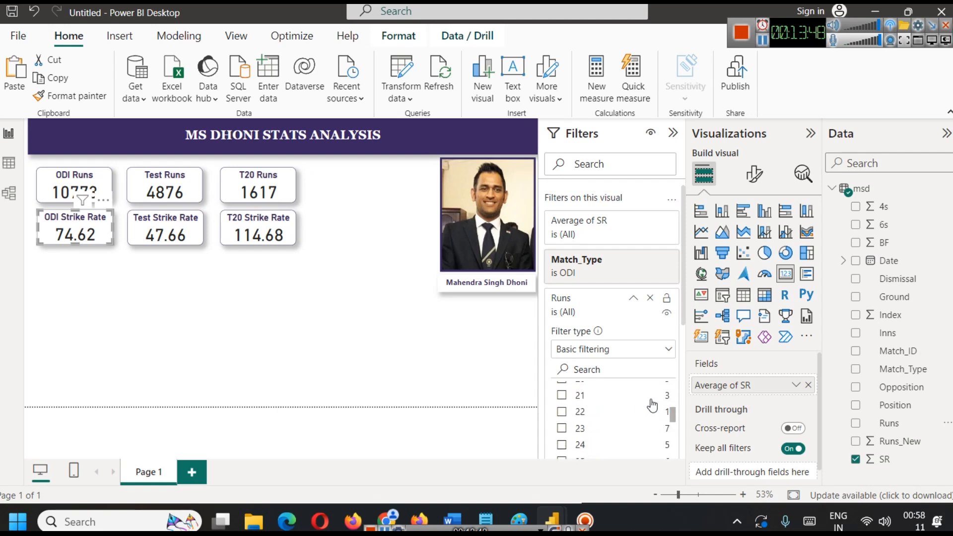
pyautogui.scroll(20, 655, 401)
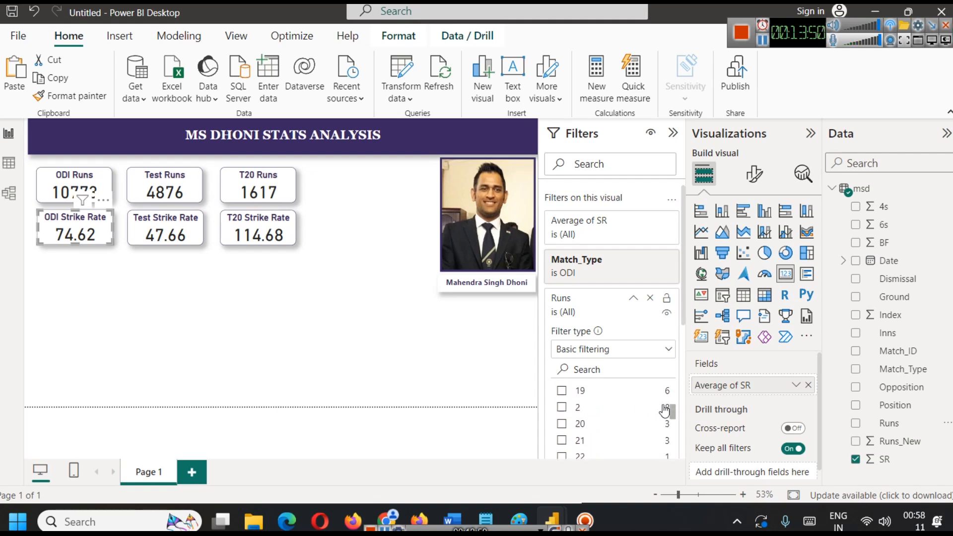
pyautogui.scroll(-2, 659, 411)
pyautogui.scroll(3, 601, 401)
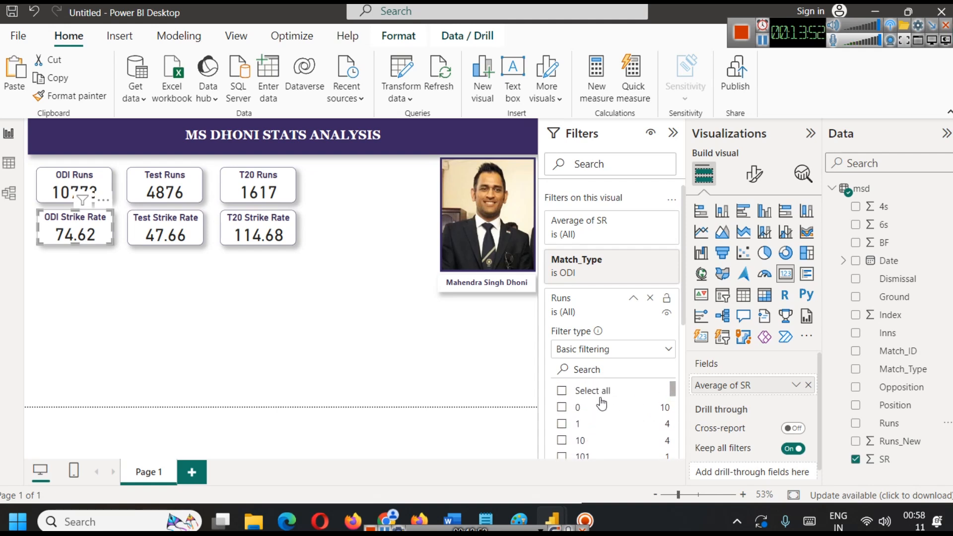
pyautogui.click(563, 392)
pyautogui.scroll(-12, 643, 403)
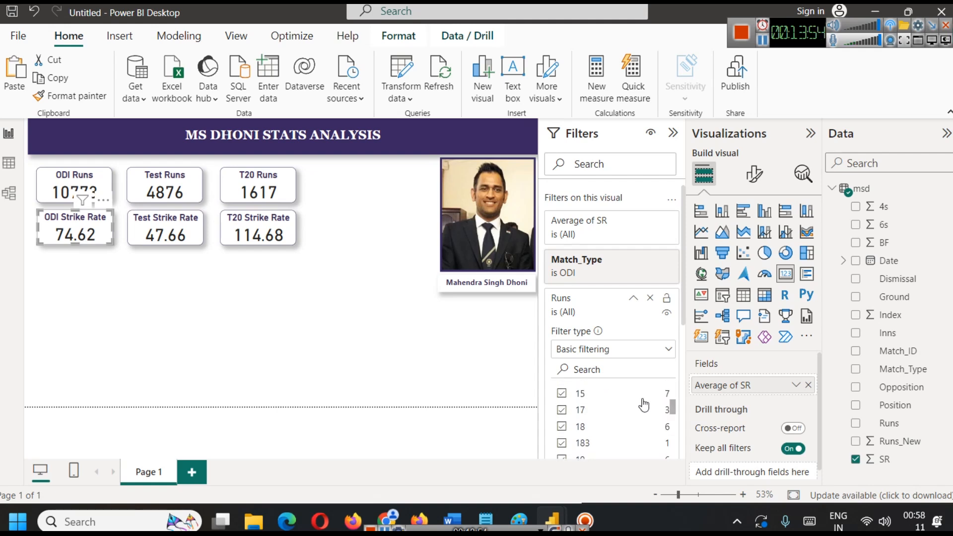
pyautogui.scroll(-10, 646, 400)
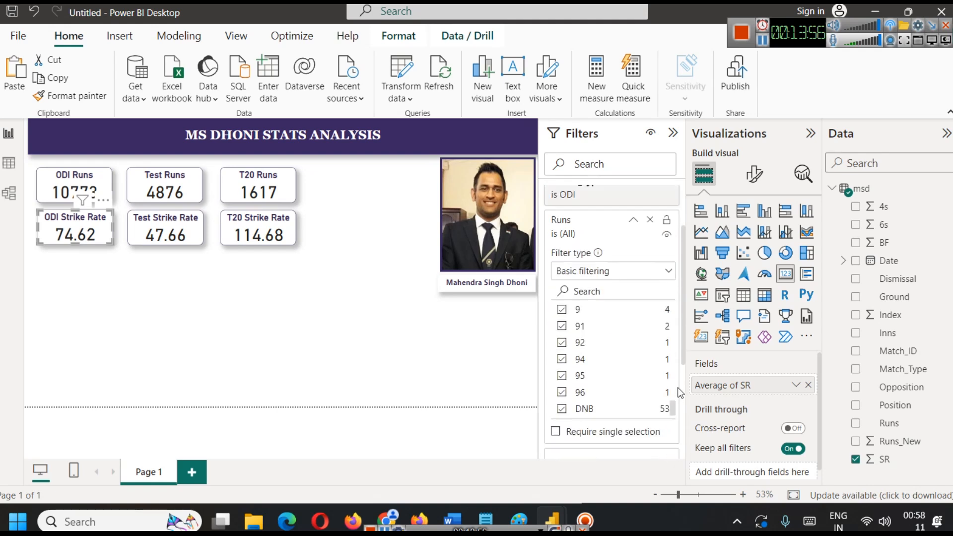
pyautogui.click(563, 262)
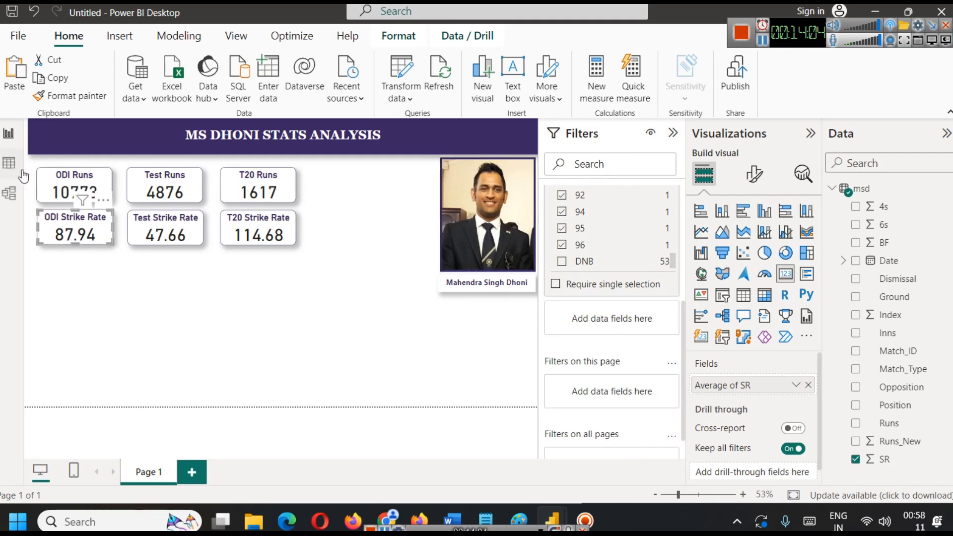
# Check which values the Dismissal column of the msd table contains without filtering it, and return to the ODI Strike Rate card's filters.
pyautogui.click(9, 163)
pyautogui.scroll(15, 430, 199)
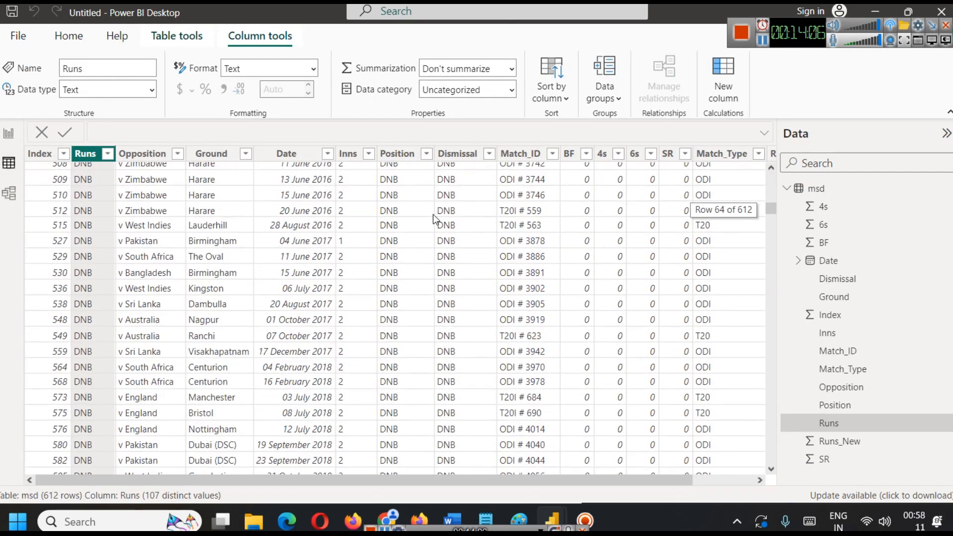
pyautogui.click(484, 155)
pyautogui.click(489, 155)
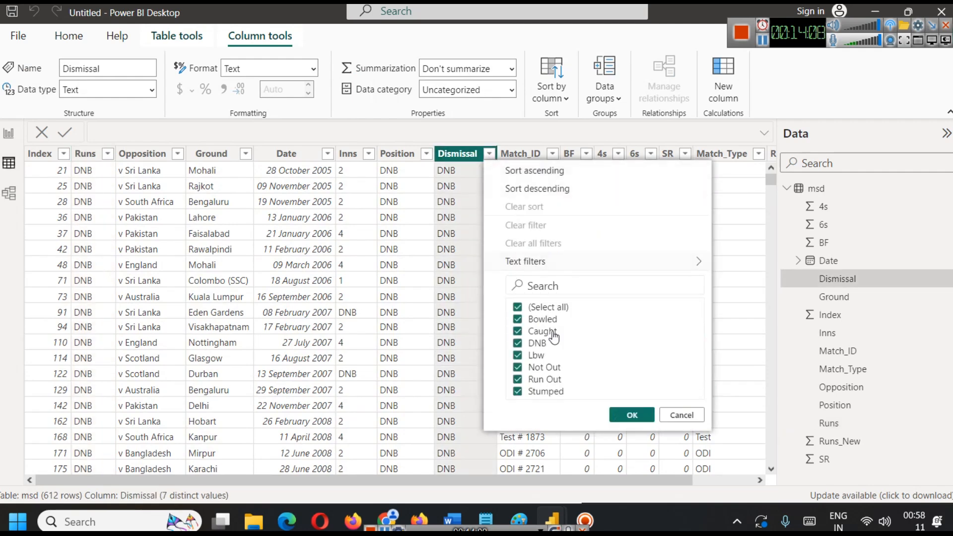
pyautogui.click(681, 415)
pyautogui.click(9, 133)
pyautogui.scroll(5, 638, 291)
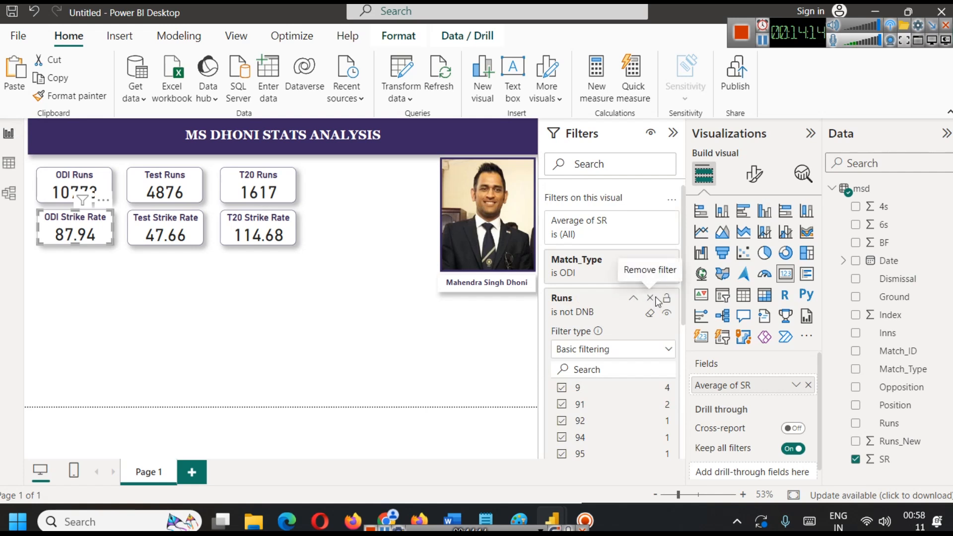
# Replace the ODI Strike Rate card's Runs filter with a Dismissal filter that includes every value except DNB.
pyautogui.click(651, 298)
pyautogui.moveTo(897, 278); pyautogui.dragTo(616, 298)
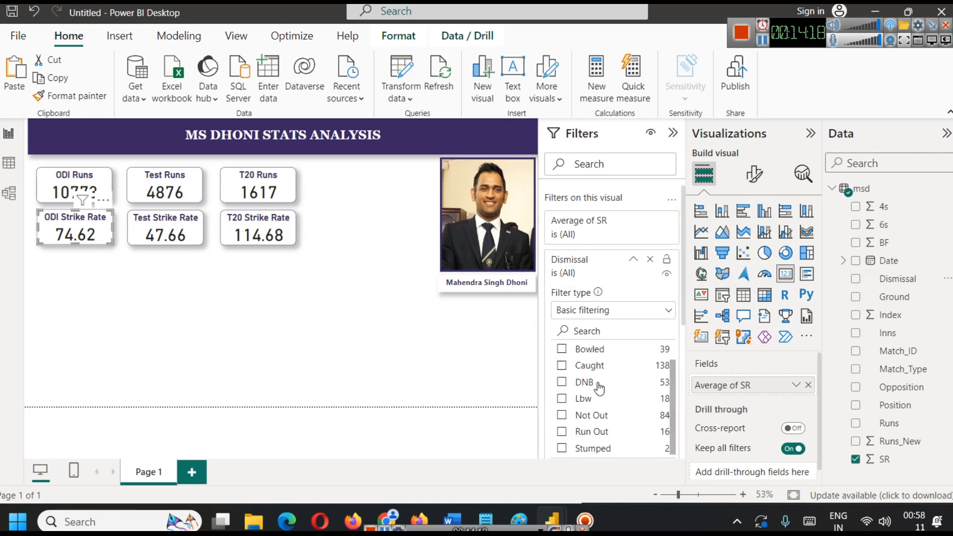
pyautogui.click(561, 353)
pyautogui.scroll(-1, 560, 363)
pyautogui.scroll(1, 605, 411)
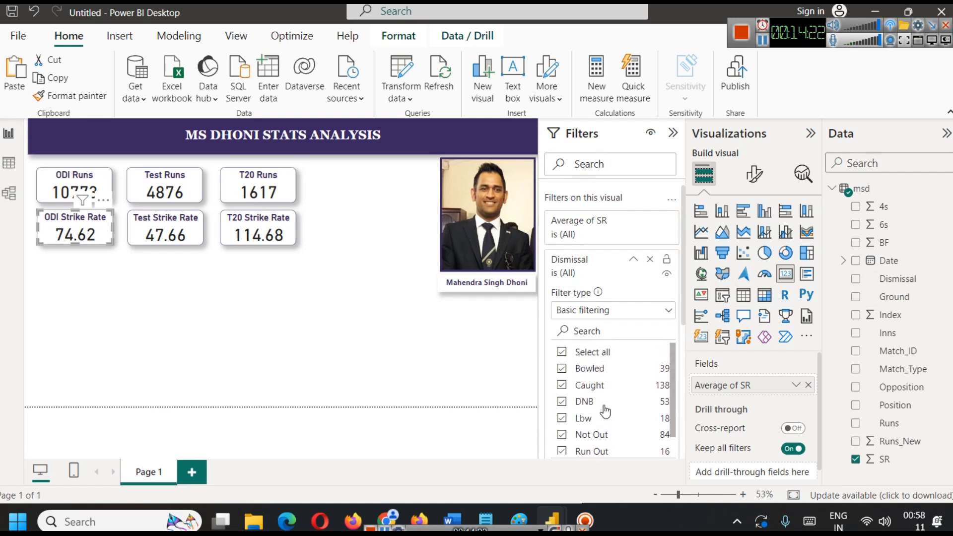
pyautogui.click(562, 402)
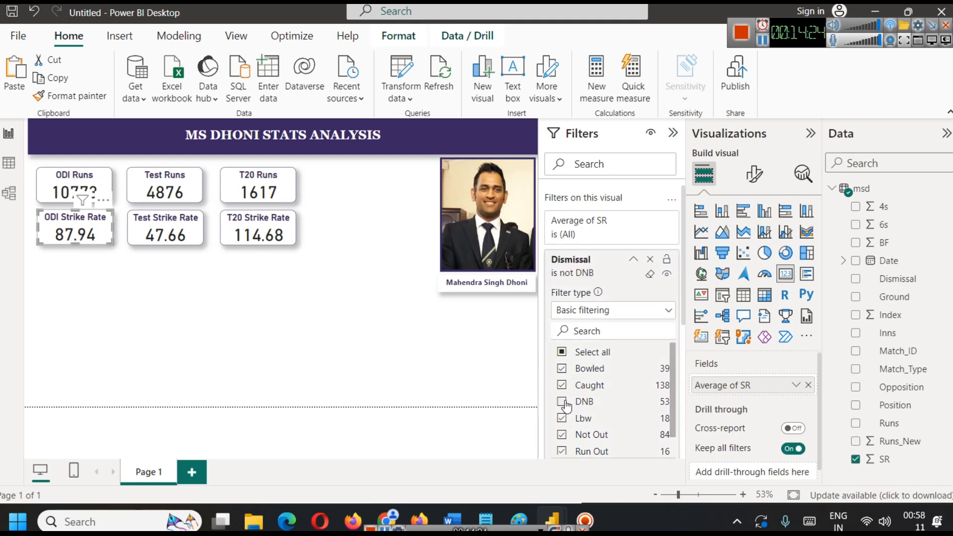
# Add a Dismissal filter to the Test Strike Rate card that includes every value except DNB.
pyautogui.click(165, 232)
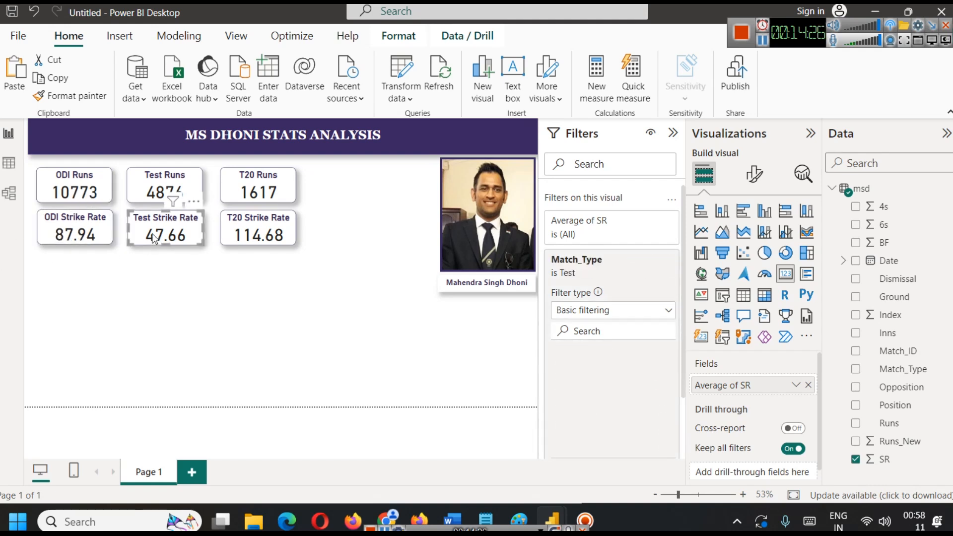
pyautogui.click(634, 259)
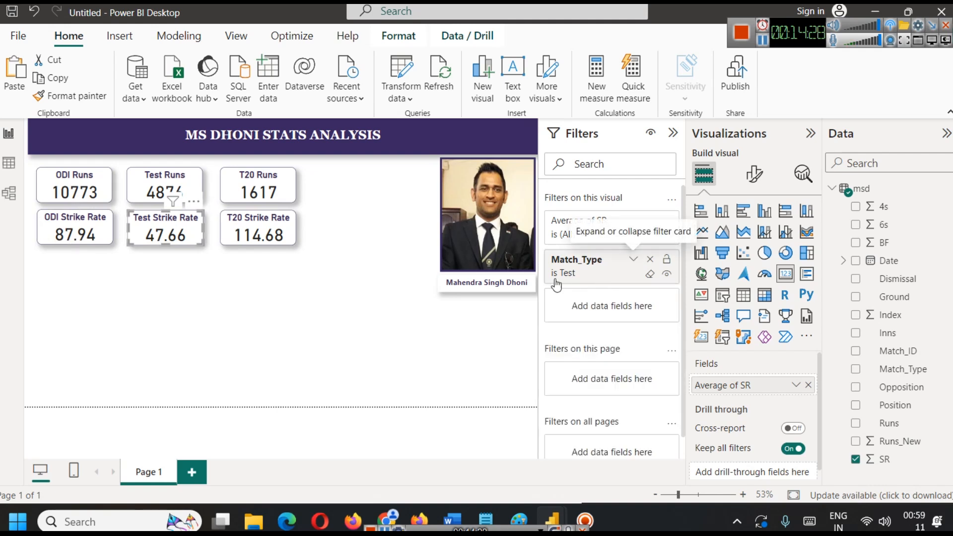
pyautogui.moveTo(908, 278); pyautogui.dragTo(608, 306)
pyautogui.click(562, 401)
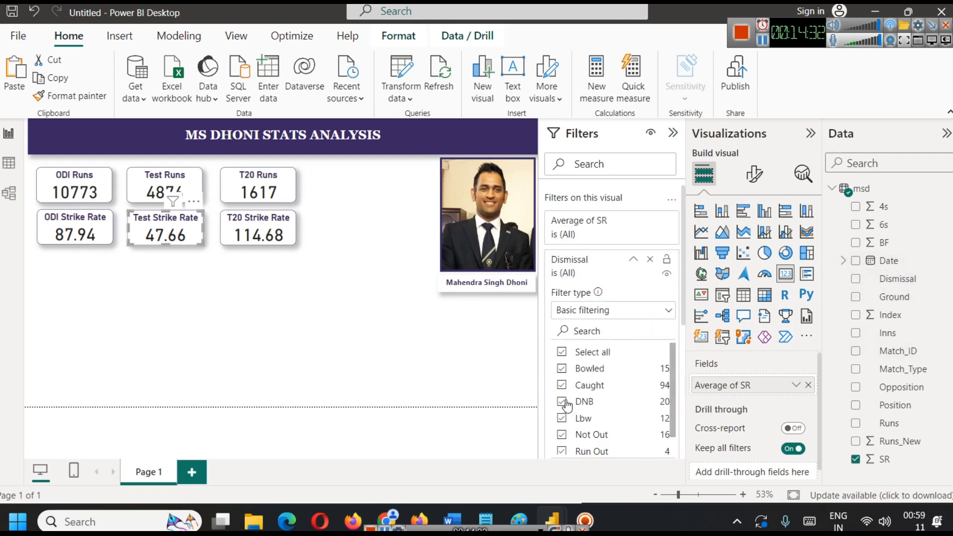
pyautogui.click(395, 334)
# Add a Dismissal filter to the T20 Strike Rate card that includes every value except DNB, keeping its single Match_Type filter.
pyautogui.click(252, 222)
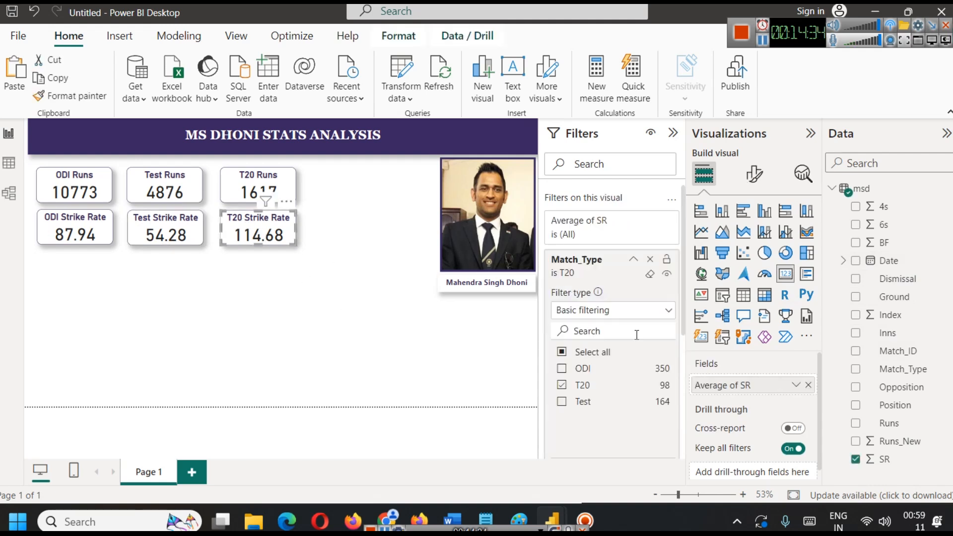
pyautogui.click(639, 264)
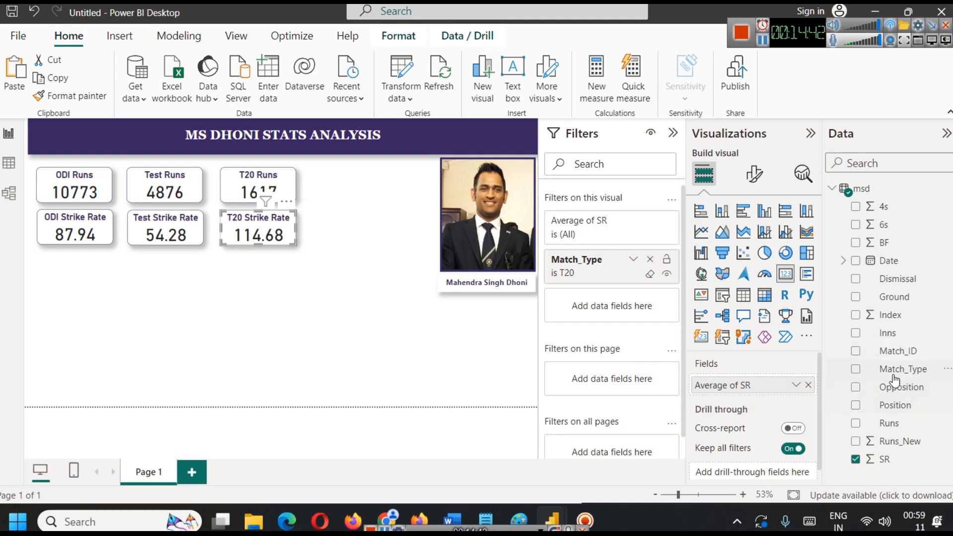
pyautogui.moveTo(898, 370); pyautogui.dragTo(594, 312)
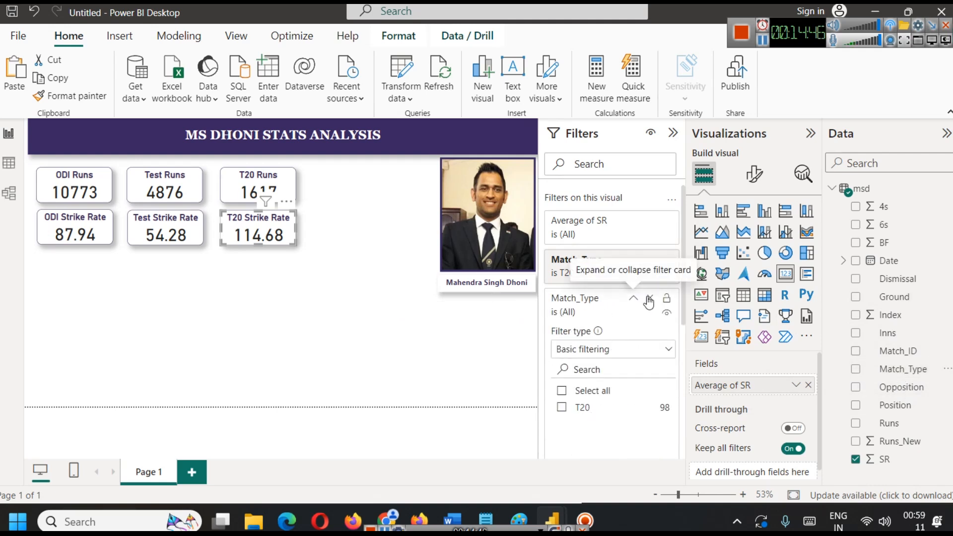
pyautogui.click(649, 302)
pyautogui.moveTo(896, 279); pyautogui.dragTo(628, 303)
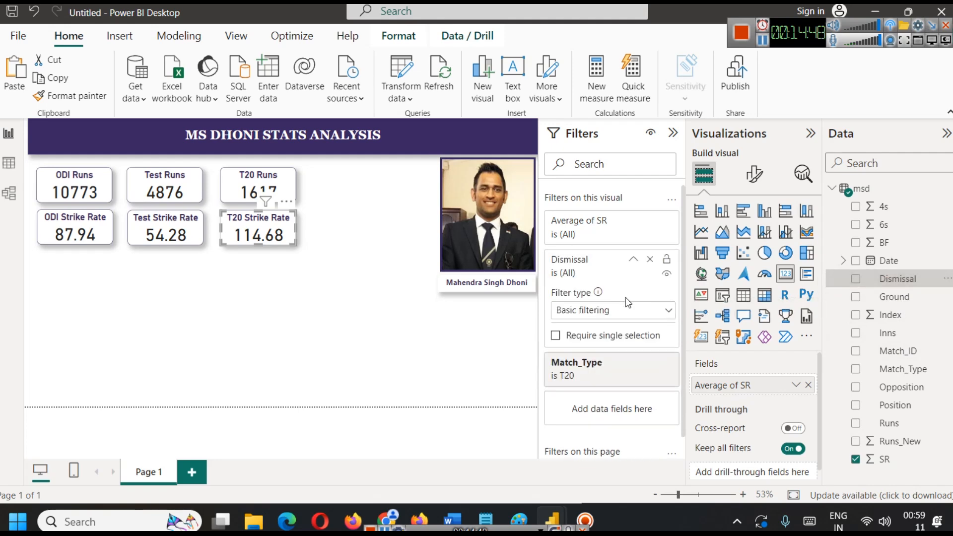
pyautogui.click(561, 352)
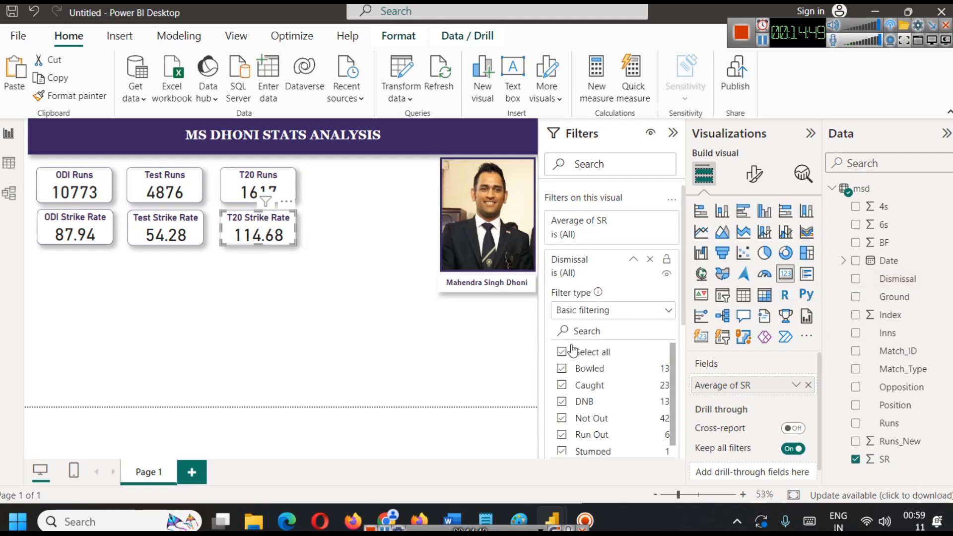
pyautogui.click(566, 405)
pyautogui.click(367, 321)
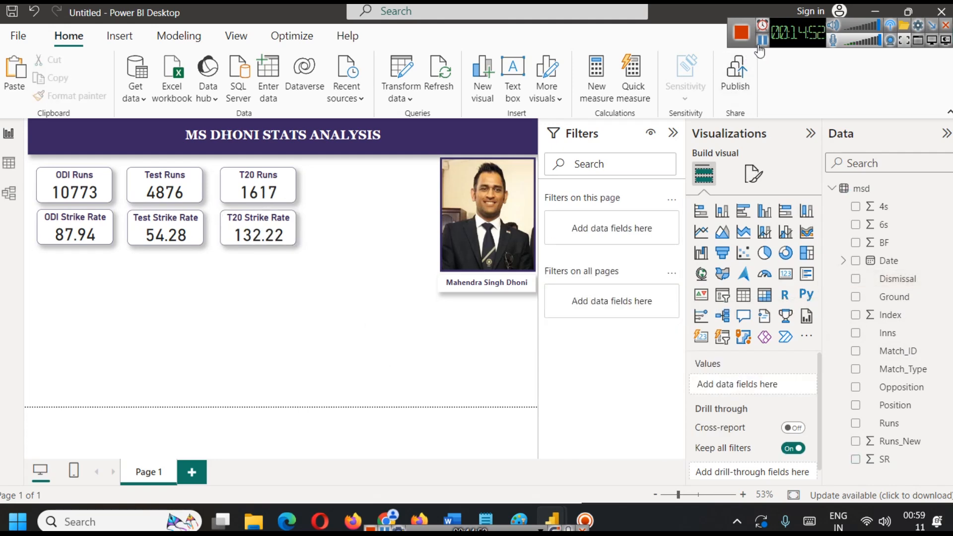
# Examine the FINAL Data MSD.csv column preview on the Kaggle dataset page in Chrome and return to the Power BI report.
pyautogui.click(8, 163)
pyautogui.click(9, 133)
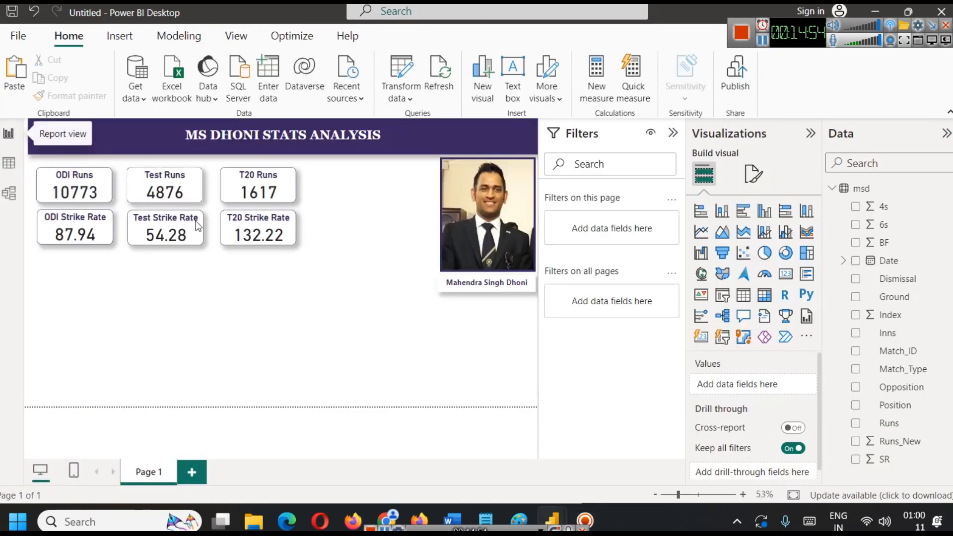
pyautogui.moveTo(387, 519)
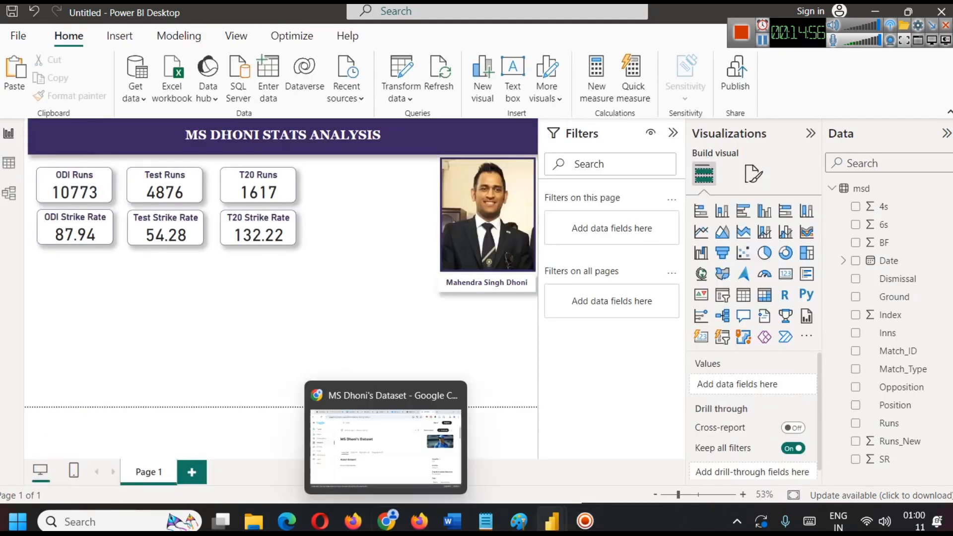
pyautogui.click(427, 437)
pyautogui.scroll(-10, 509, 248)
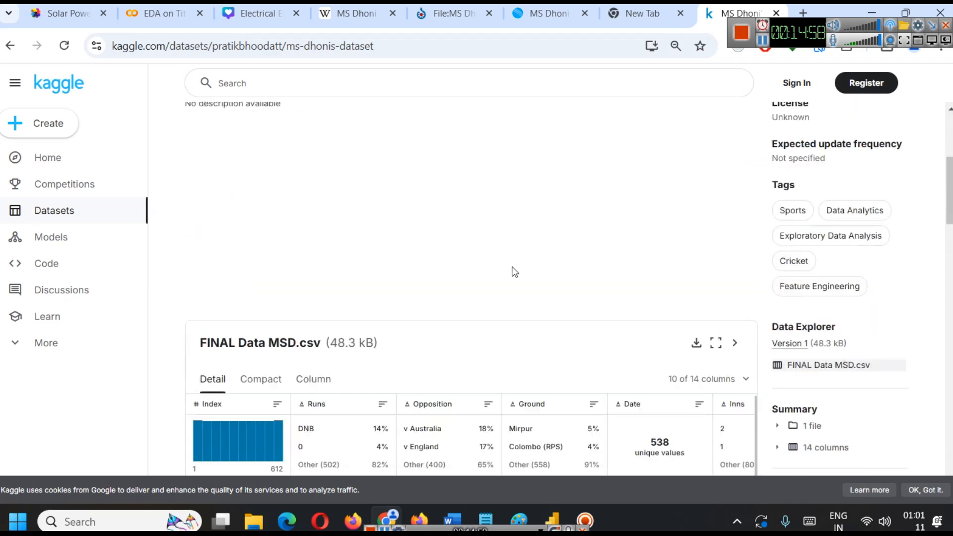
pyautogui.scroll(3, 541, 293)
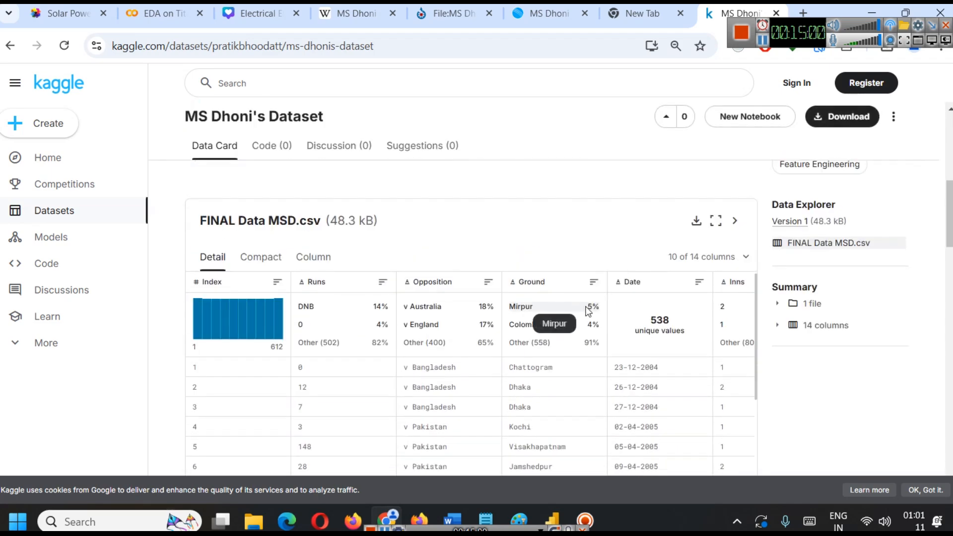
pyautogui.click(875, 9)
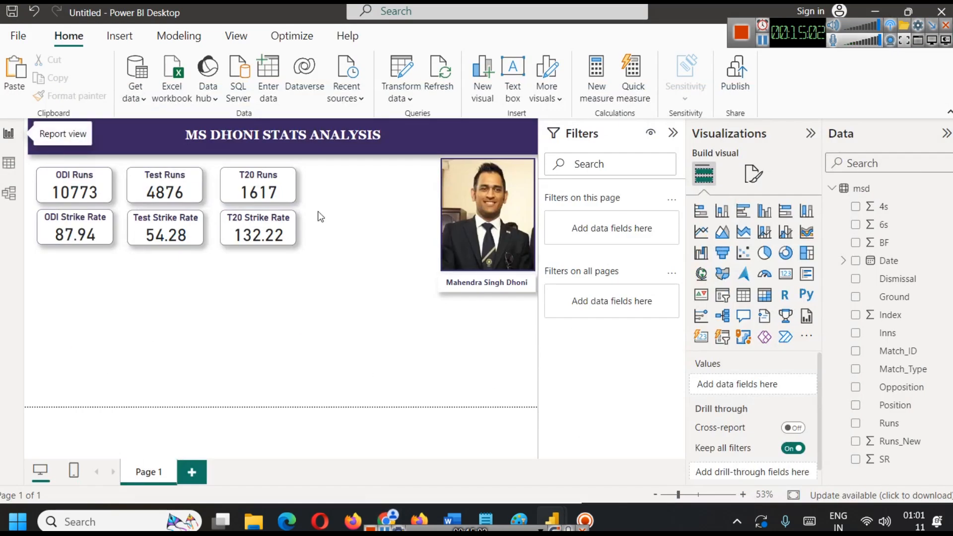
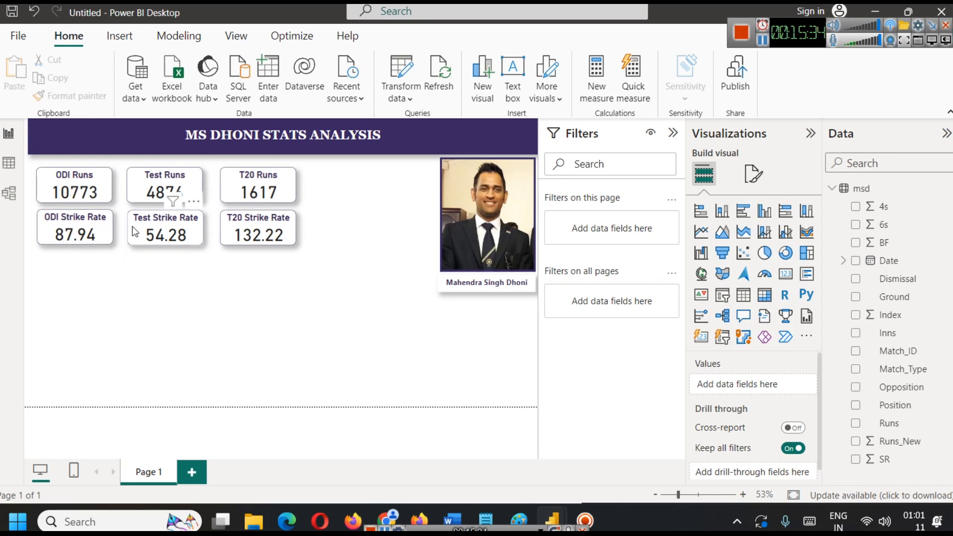
# Review which Dismissal values are included in the ODI Strike Rate card's filter.
pyautogui.click(765, 45)
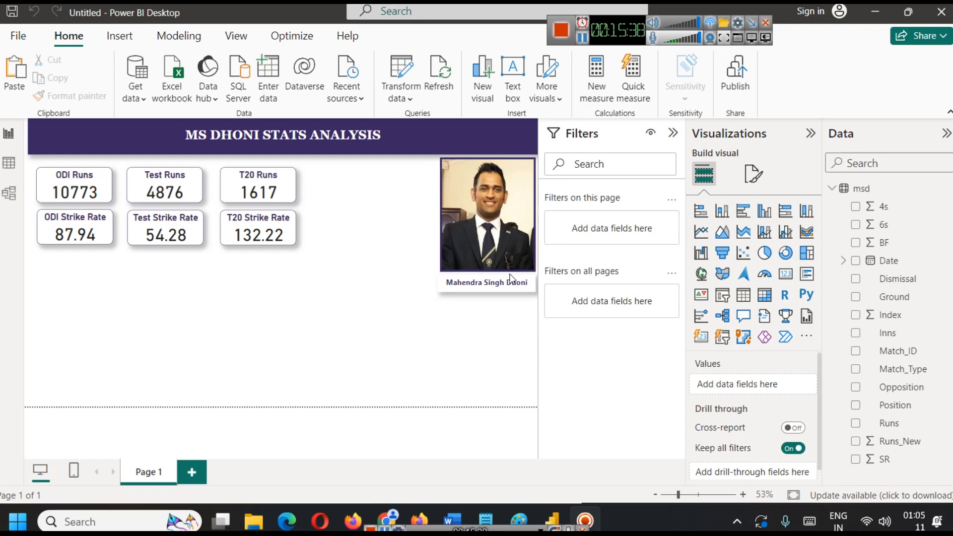
pyautogui.click(74, 230)
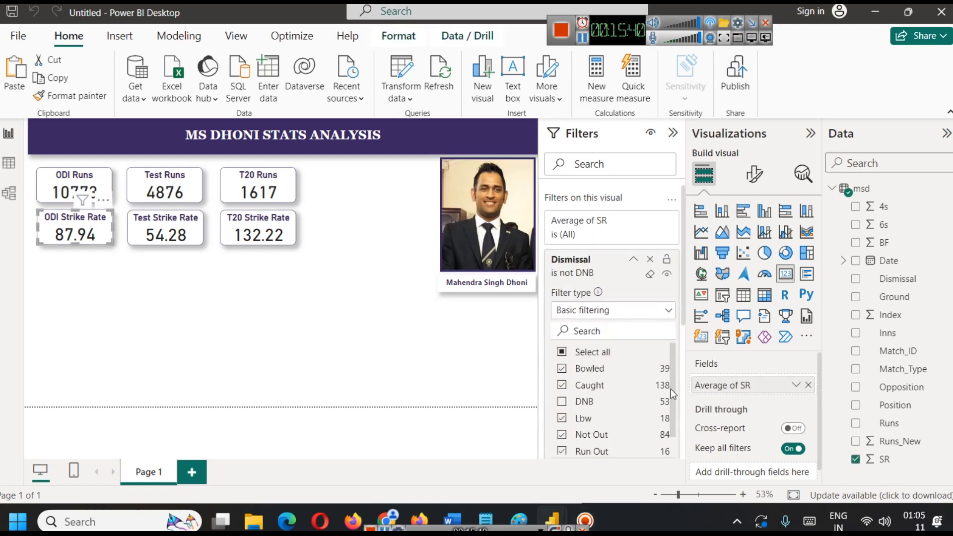
pyautogui.scroll(-1, 599, 381)
pyautogui.scroll(-1, 617, 377)
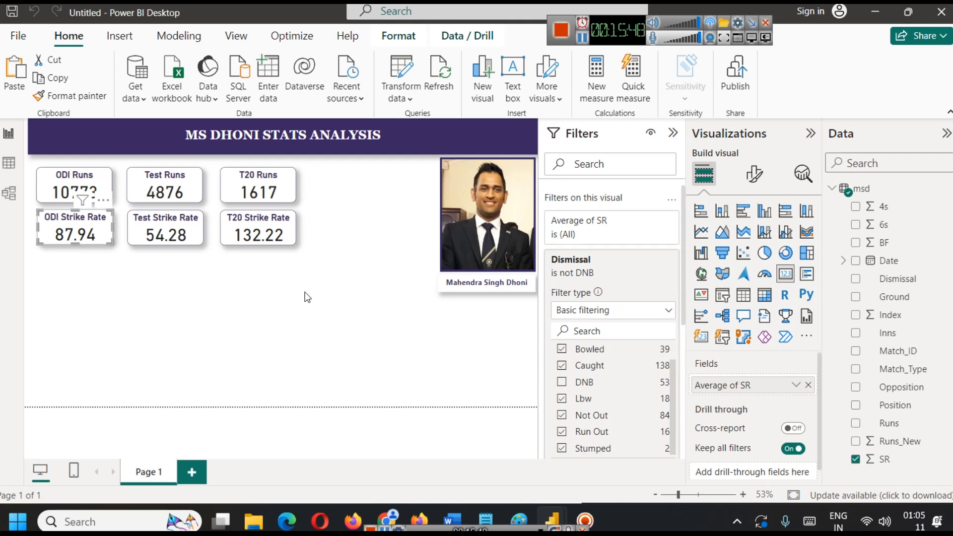
pyautogui.click(189, 287)
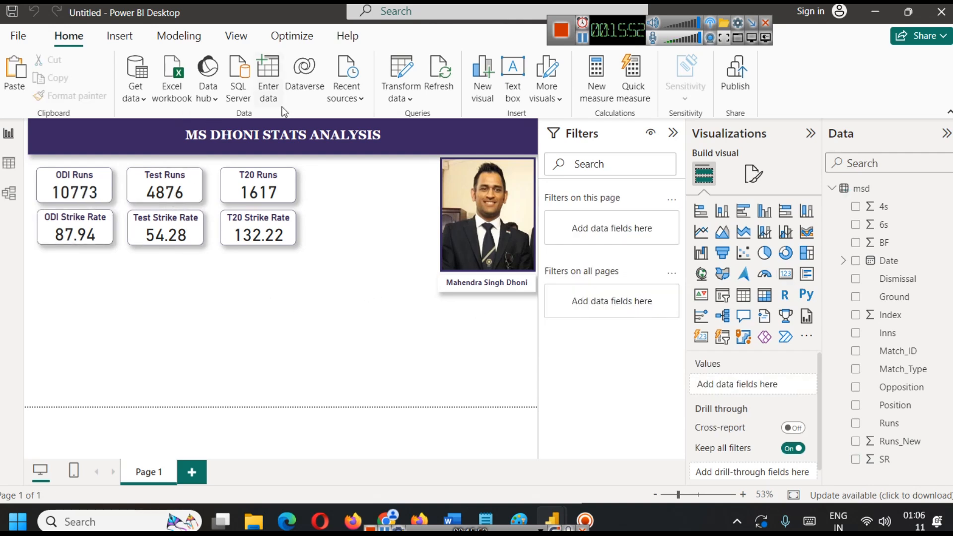
# Create a new measure named CalSR and start its formula with SUM(msd[BF]).
pyautogui.click(182, 36)
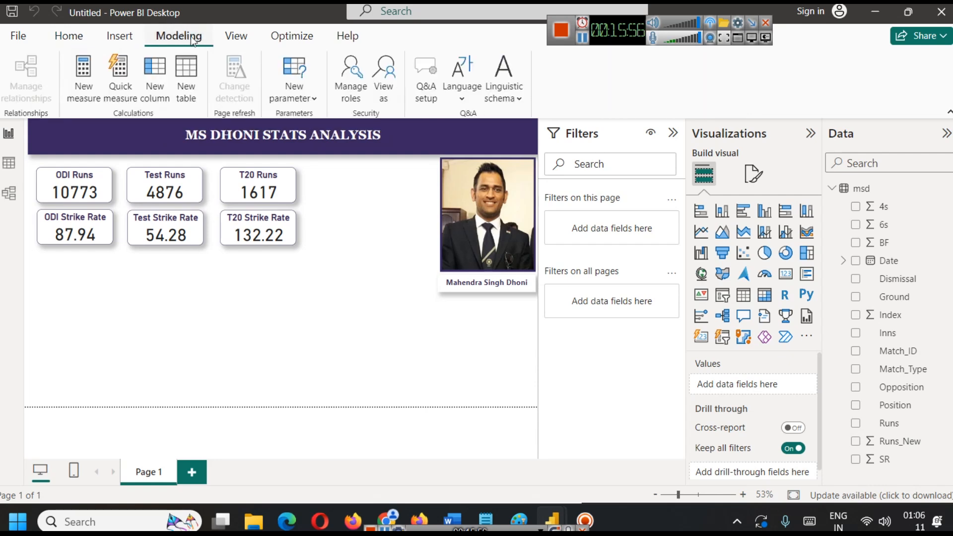
pyautogui.click(82, 88)
pyautogui.write('Cals')
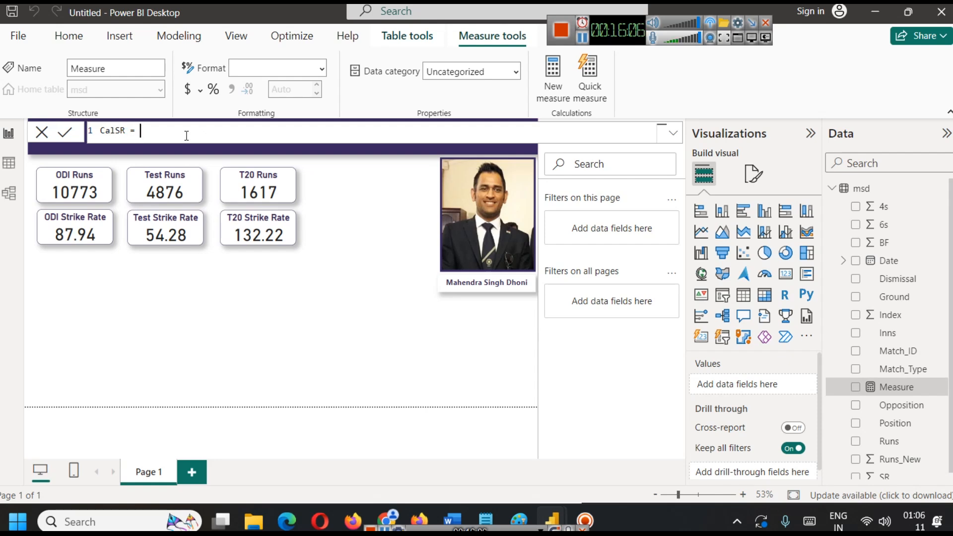
pyautogui.write('SUM')
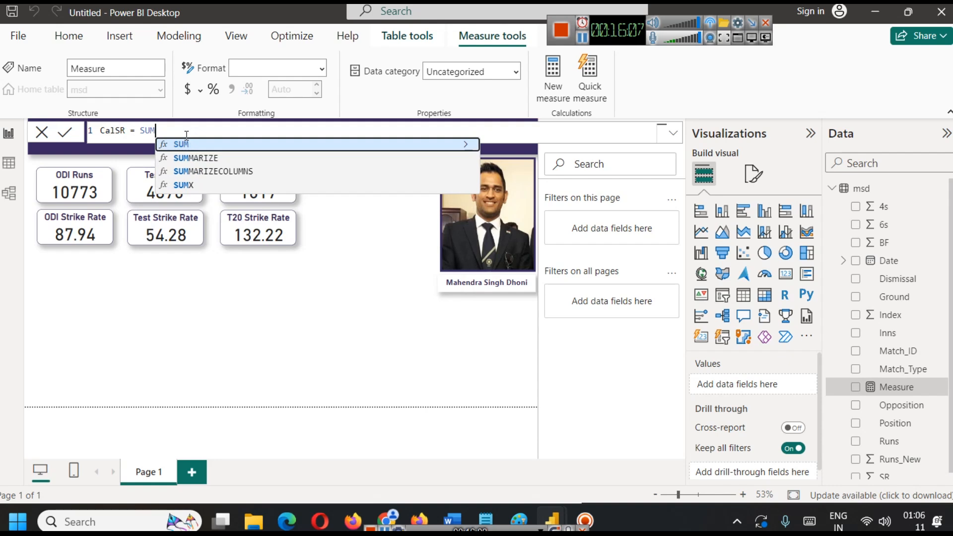
pyautogui.write('(')
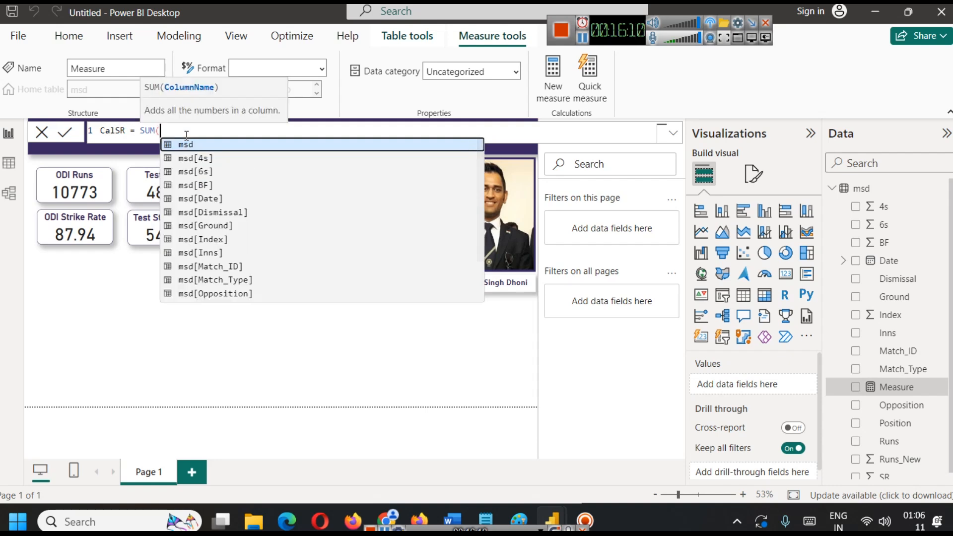
pyautogui.click(207, 187)
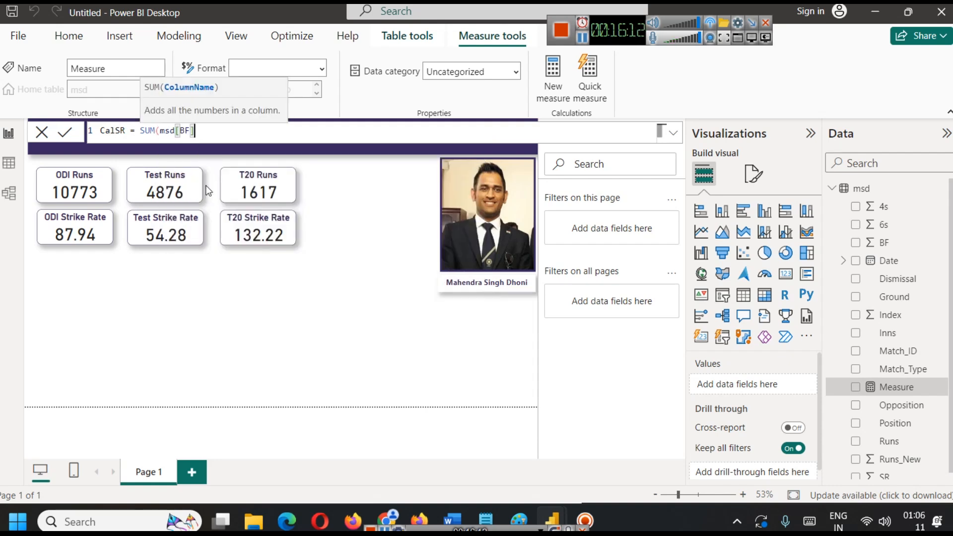
pyautogui.write(')')
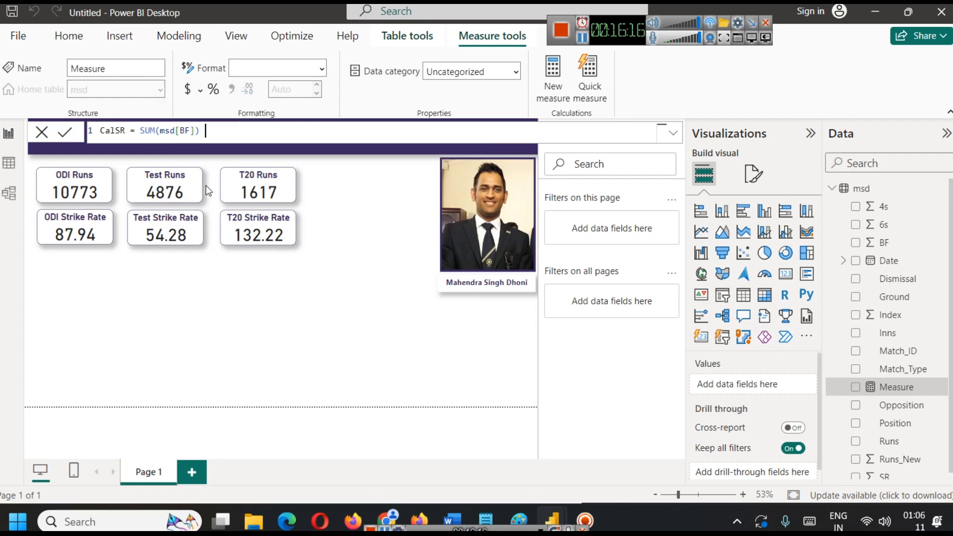
# Insert SUM(msd[Runs_New]) / before SUM(msd[BF]) in the CalSR formula so that runs are divided by balls faced.
pyautogui.press('Left')
pyautogui.press('Left')
pyautogui.press('Left')
pyautogui.press('Left')
pyautogui.press('Left')
pyautogui.press('Left')
pyautogui.press('Left')
pyautogui.press('Left')
pyautogui.press('Left')
pyautogui.press('Left')
pyautogui.press('Left')
pyautogui.press('Left')
pyautogui.write('SUM')
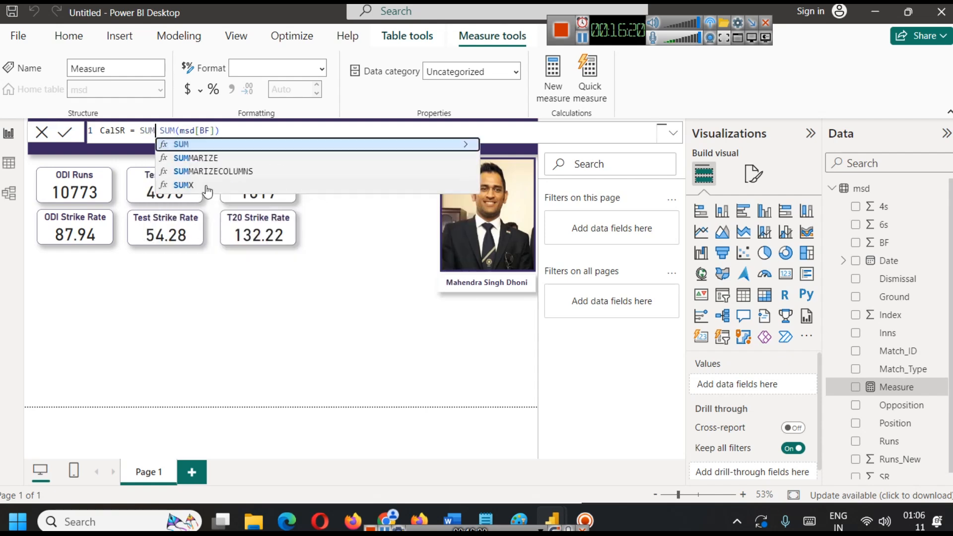
pyautogui.write('(')
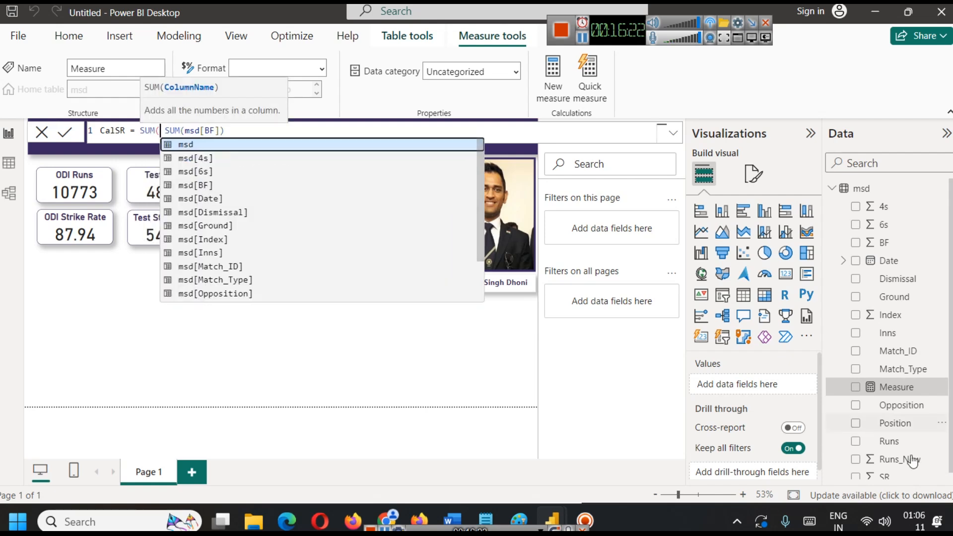
pyautogui.write('R')
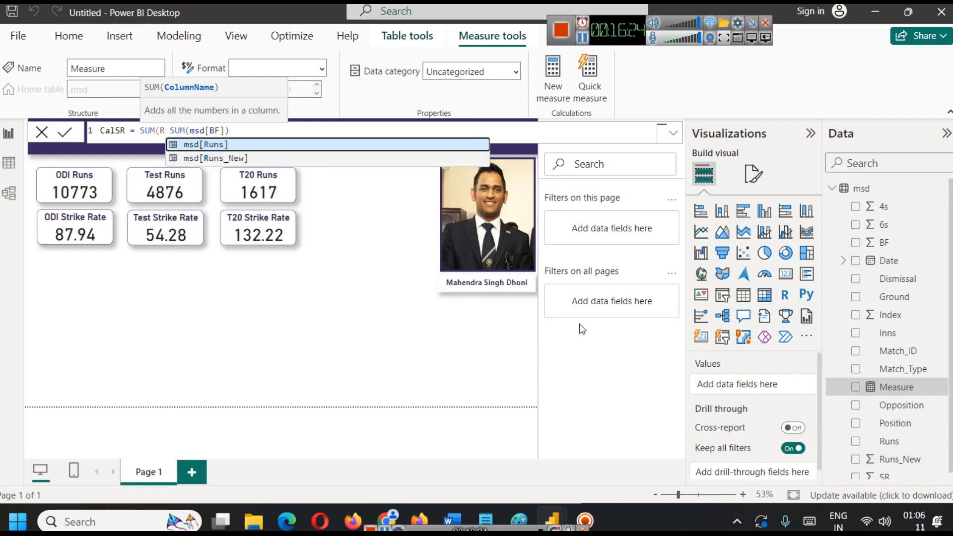
pyautogui.press('Down')
pyautogui.press('Tab')
pyautogui.write(')')
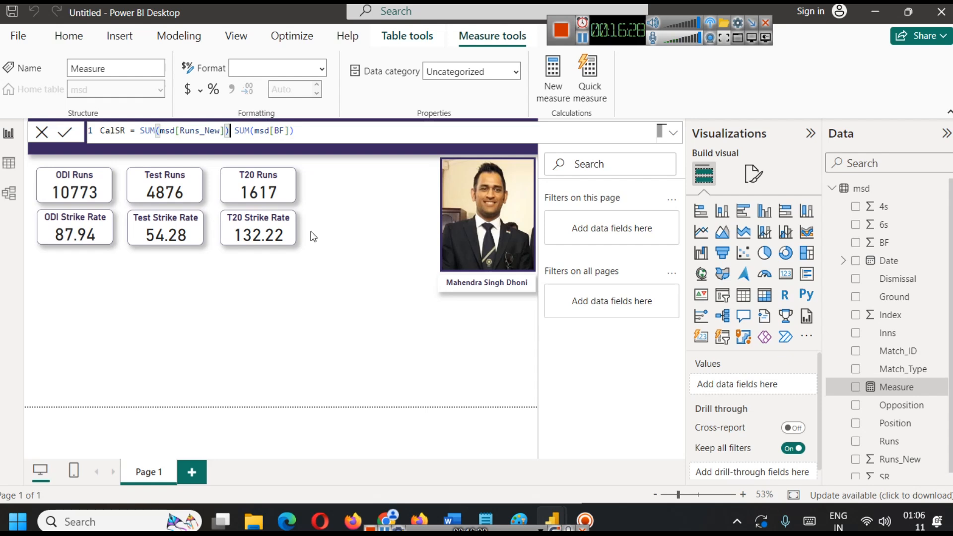
pyautogui.write(' /')
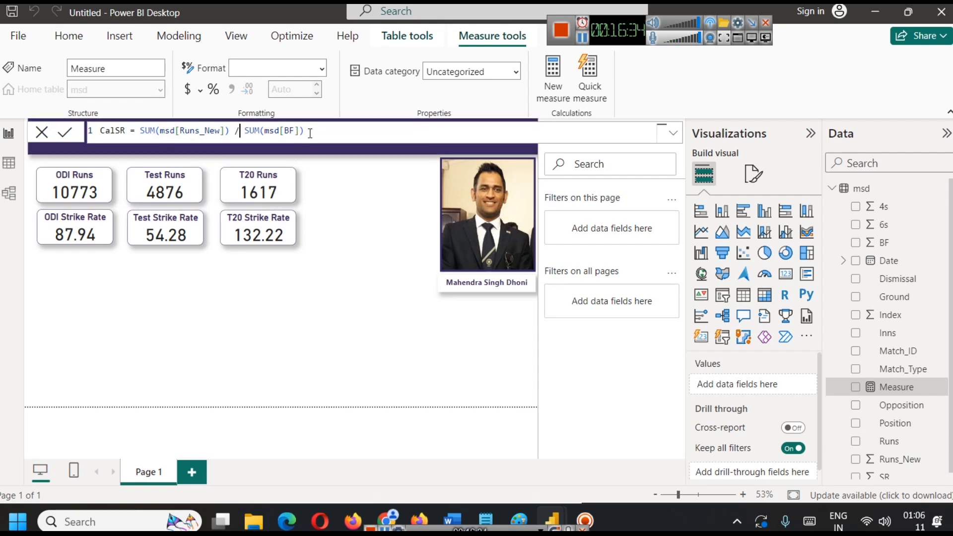
pyautogui.press('BackSpace')
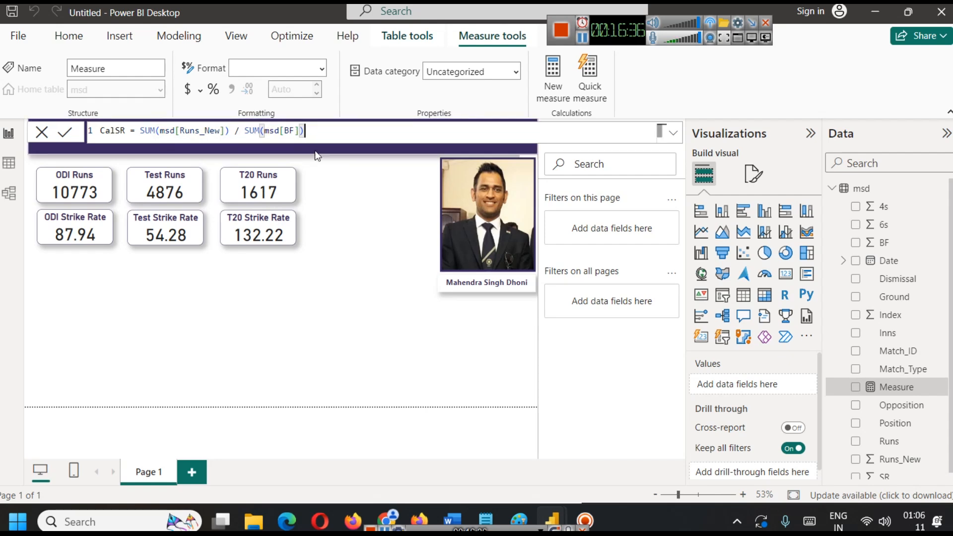
# Enclose the CalSR division in parentheses, multiply it by 100 and commit the measure.
pyautogui.write(')')
pyautogui.press('Left')
pyautogui.press('Left')
pyautogui.press('Left')
pyautogui.press('Left')
pyautogui.press('Left')
pyautogui.press('Left')
pyautogui.press('Left')
pyautogui.press('Left')
pyautogui.press('Left')
pyautogui.press('Left')
pyautogui.press('Left')
pyautogui.press('Left')
pyautogui.press('Left')
pyautogui.press('Left')
pyautogui.press('Left')
pyautogui.press('Left')
pyautogui.press('Left')
pyautogui.press('Left')
pyautogui.press('Left')
pyautogui.press('Left')
pyautogui.press('Left')
pyautogui.press('Left')
pyautogui.write('(')
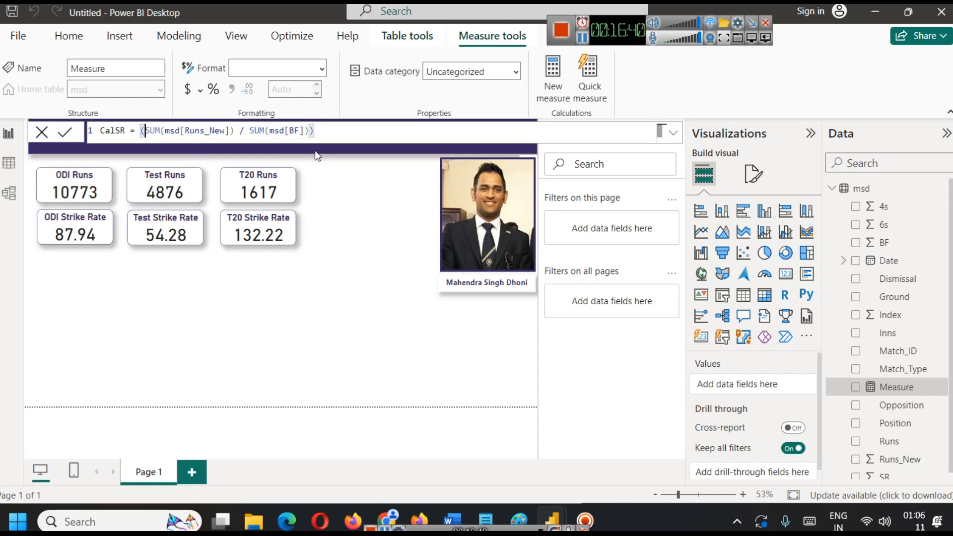
pyautogui.click(359, 136)
pyautogui.write('*')
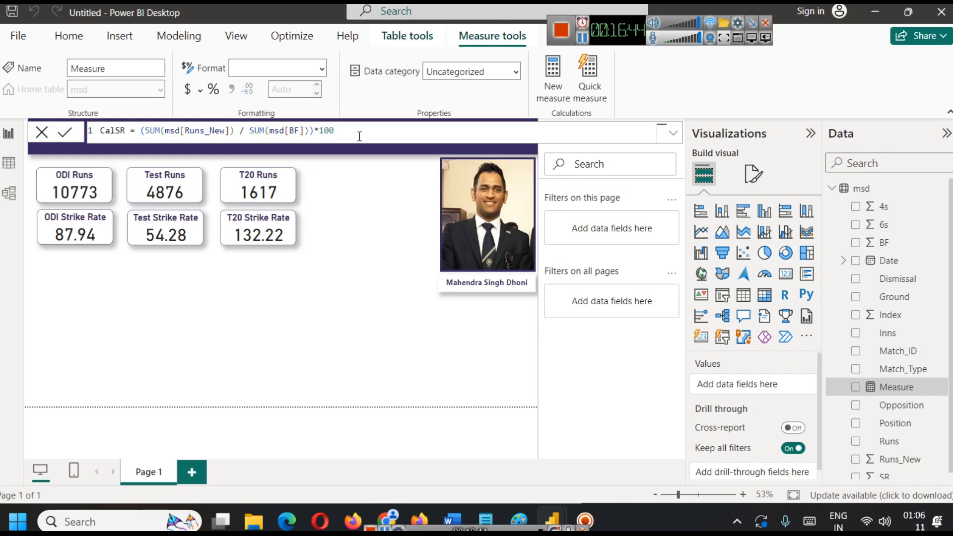
pyautogui.click(72, 133)
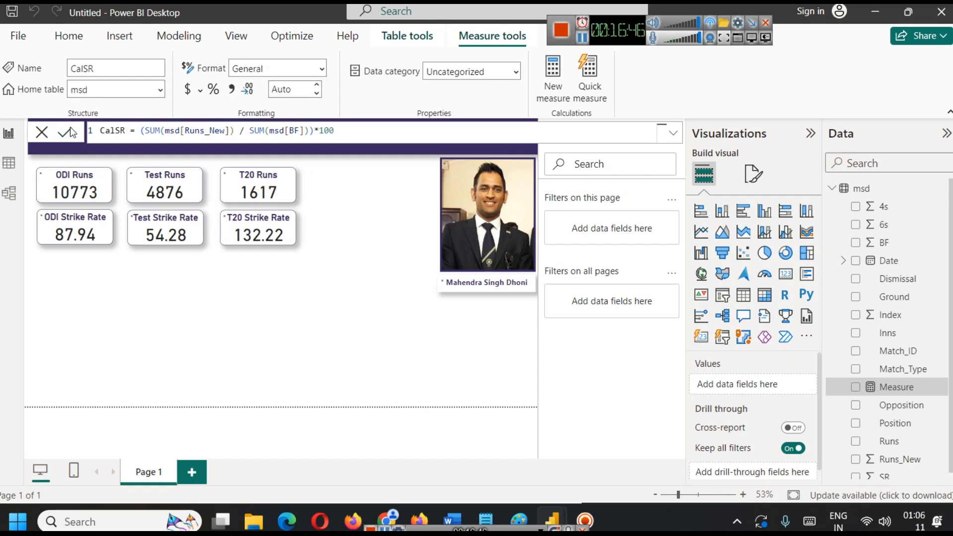
# Duplicate the ODI Strike Rate card and place the copy directly below the original.
pyautogui.click(300, 315)
pyautogui.click(69, 227)
pyautogui.hotkey('ctrl', 'c')
pyautogui.hotkey('ctrl', 'v')
pyautogui.moveTo(69, 226); pyautogui.dragTo(70, 273)
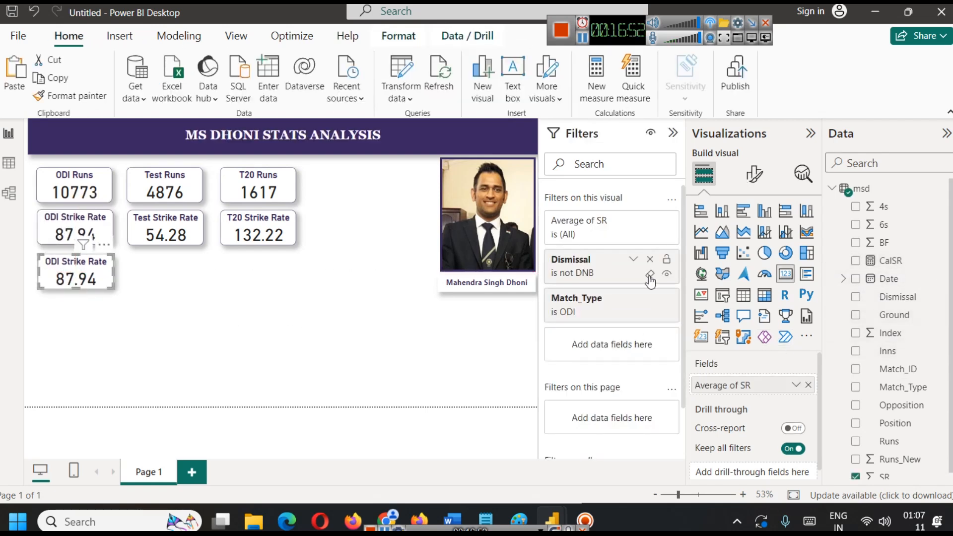
# Replace Average of SR with the CalSR measure in the copied ODI Strike Rate card and check its Match_Type filter.
pyautogui.click(80, 217)
pyautogui.click(90, 275)
pyautogui.click(809, 385)
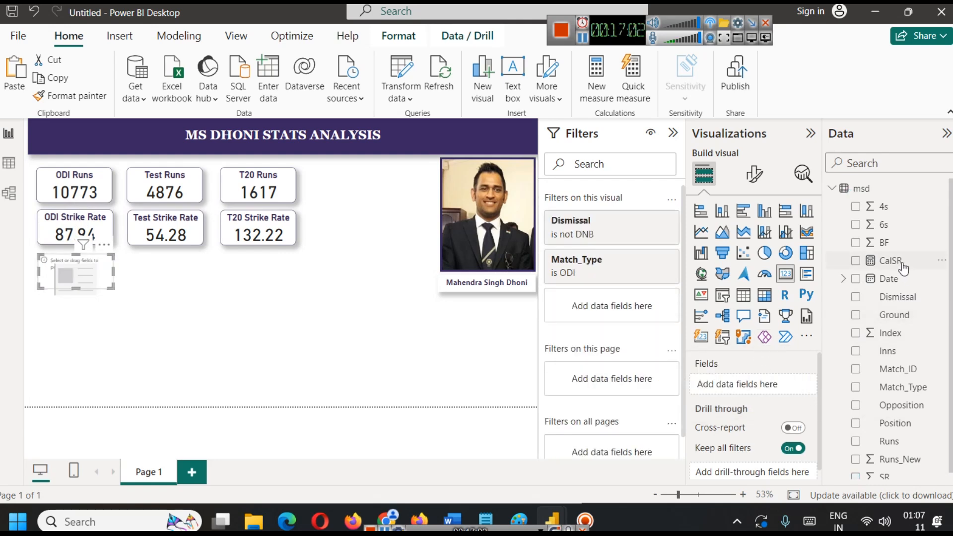
pyautogui.moveTo(889, 260); pyautogui.dragTo(764, 387)
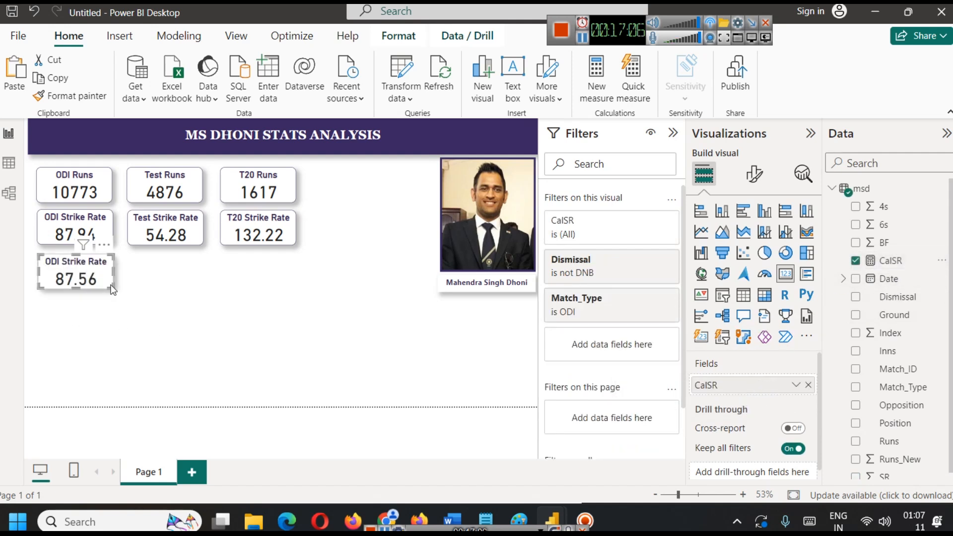
pyautogui.click(144, 295)
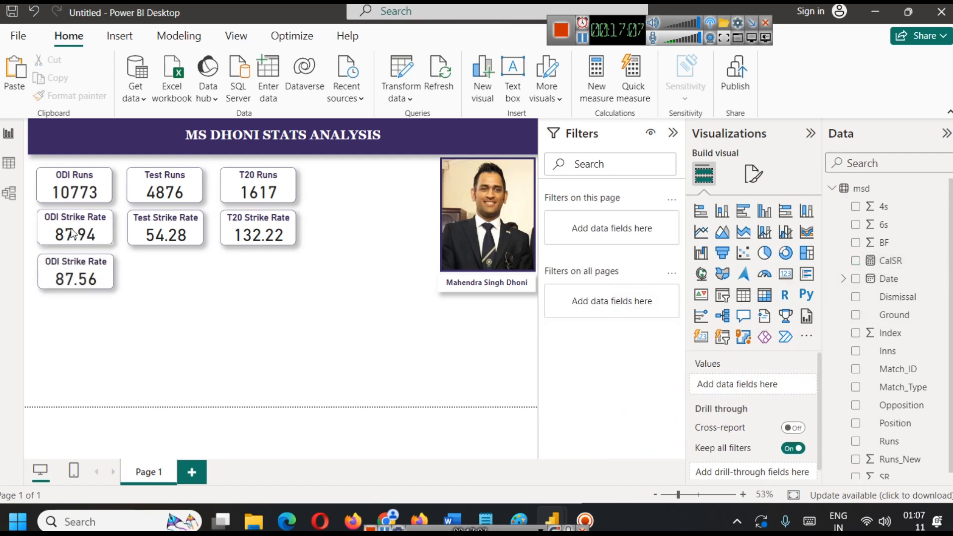
pyautogui.click(83, 276)
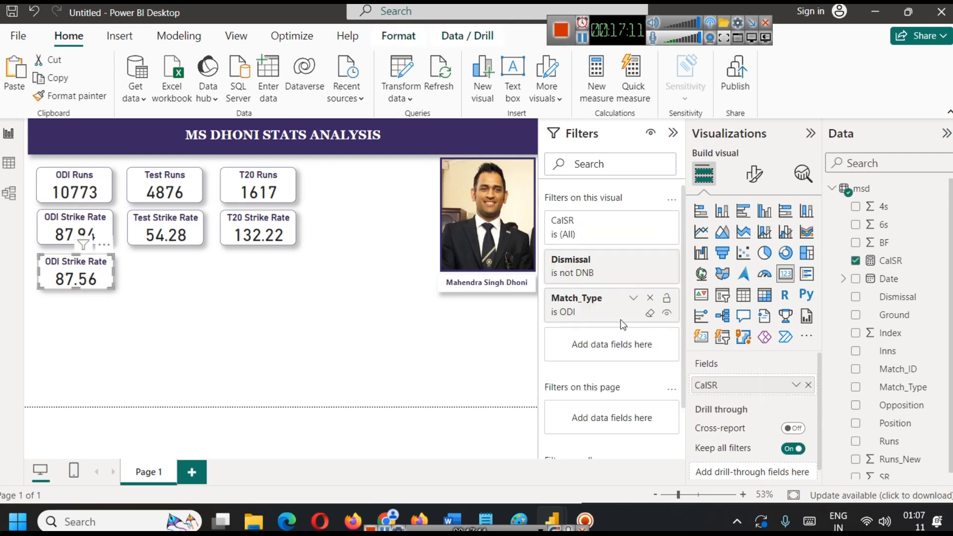
pyautogui.click(634, 299)
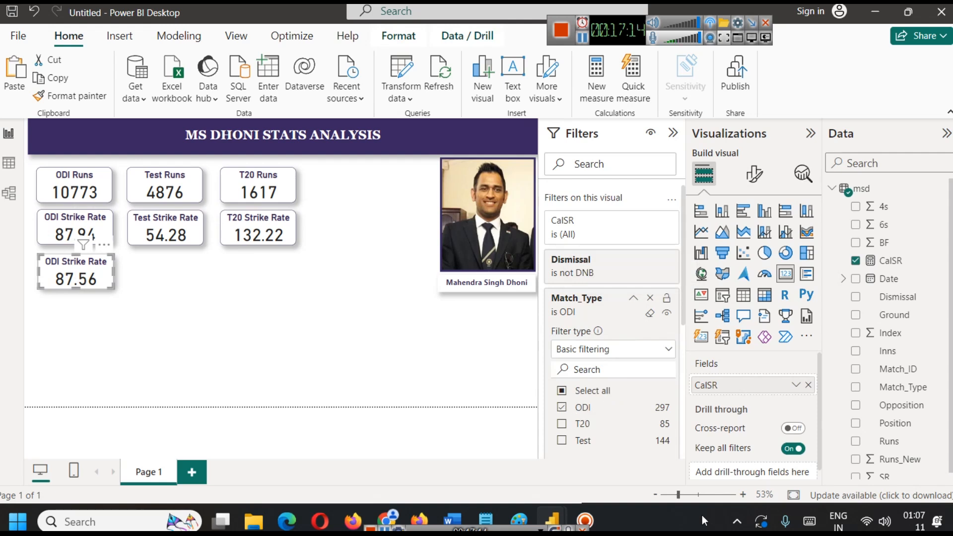
# Delete the original ODI Strike Rate card and move the CalSR copy into its place beneath the ODI Runs card.
pyautogui.moveTo(66, 234); pyautogui.dragTo(188, 326)
pyautogui.press('Delete')
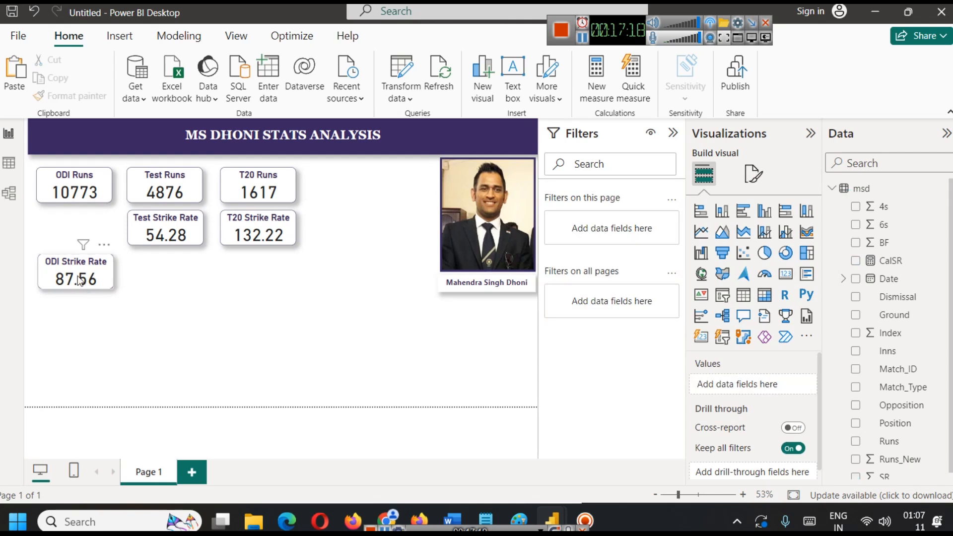
pyautogui.moveTo(73, 272); pyautogui.dragTo(73, 232)
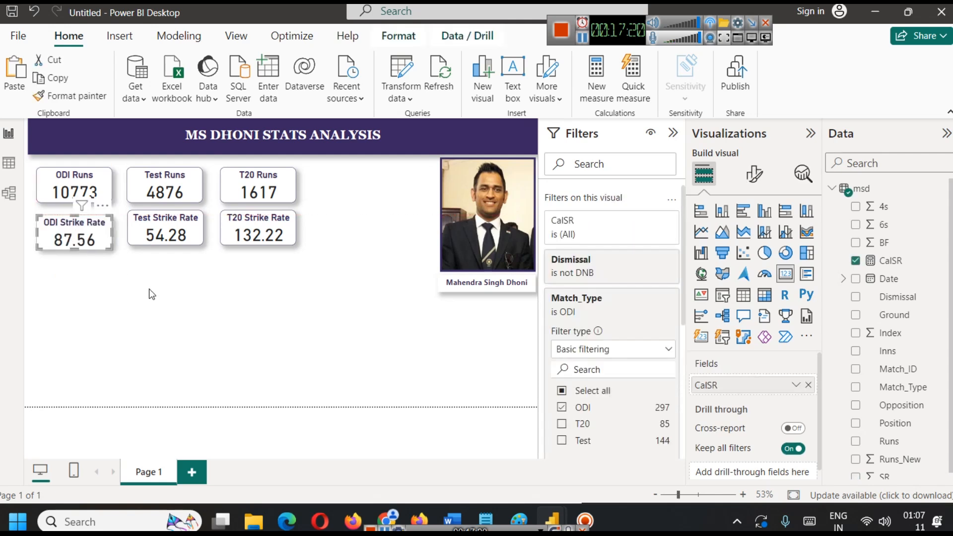
pyautogui.press('Up')
pyautogui.press('Up')
pyautogui.press('Up')
pyautogui.press('Up')
pyautogui.press('Up')
pyautogui.press('Left')
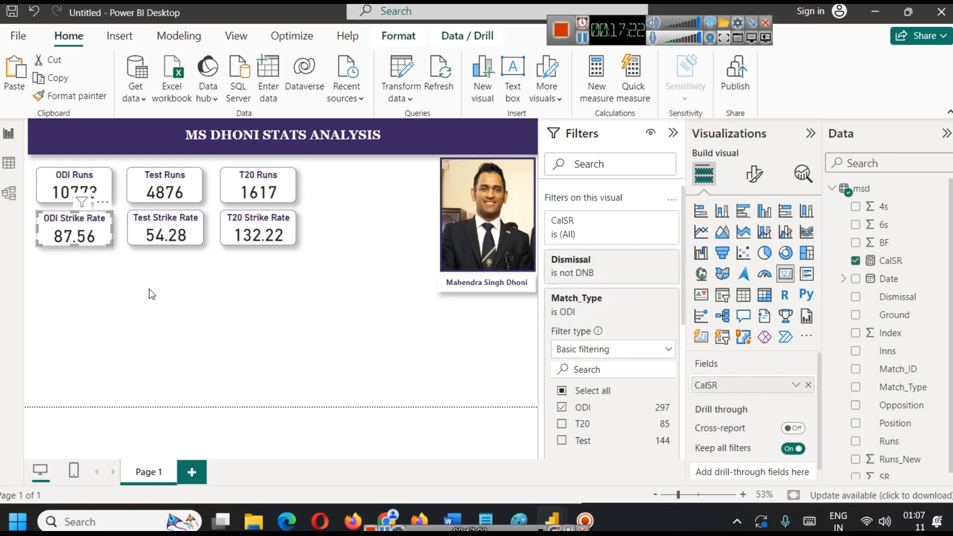
# Switch to the ESPNcricinfo stats page in Chrome and look up MS Dhoni's career strike rates for ODIs, T20Is and Tests.
pyautogui.click(385, 505)
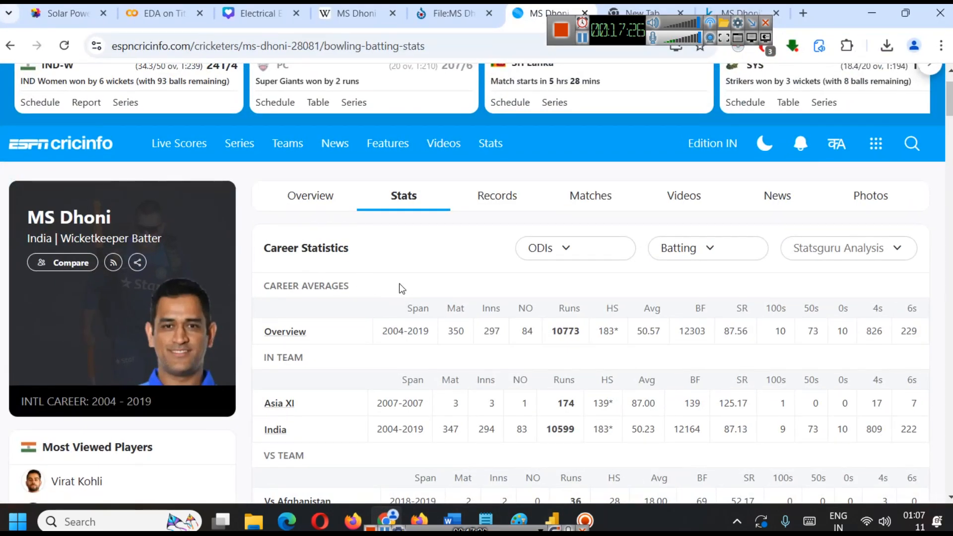
pyautogui.click(582, 250)
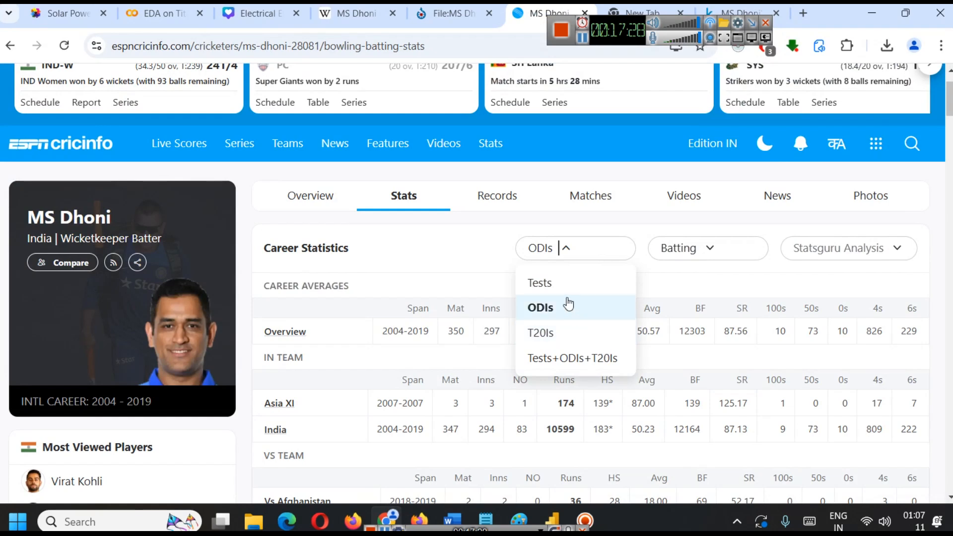
pyautogui.click(553, 308)
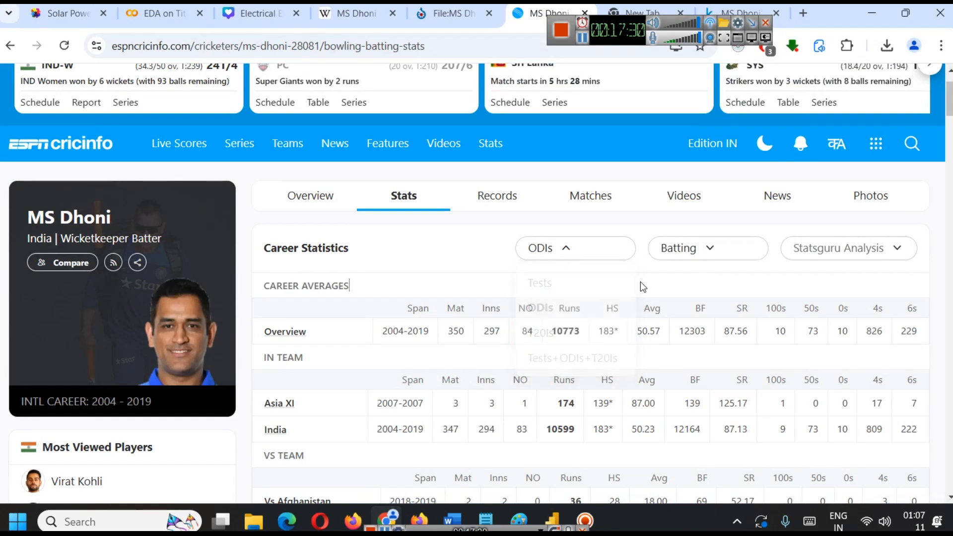
pyautogui.doubleClick(732, 331)
pyautogui.click(589, 251)
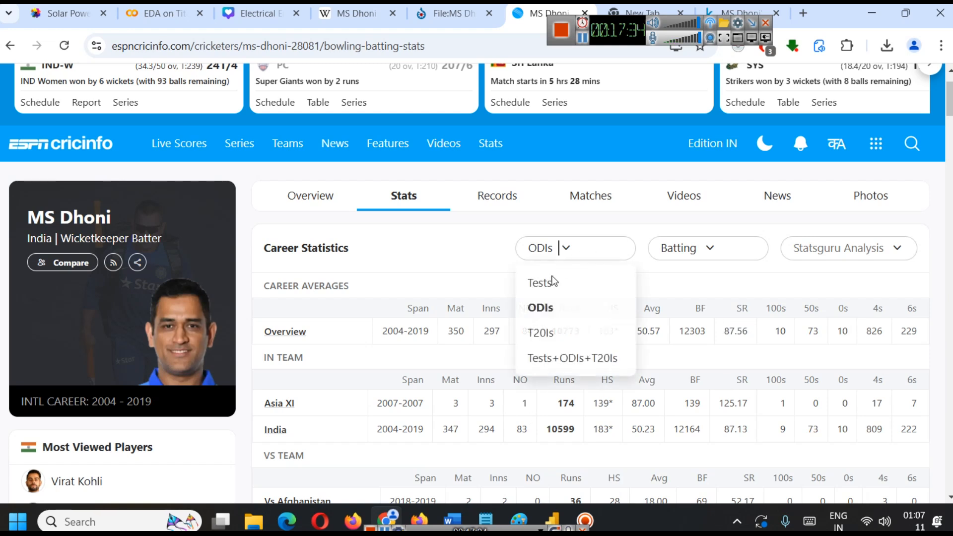
pyautogui.click(548, 331)
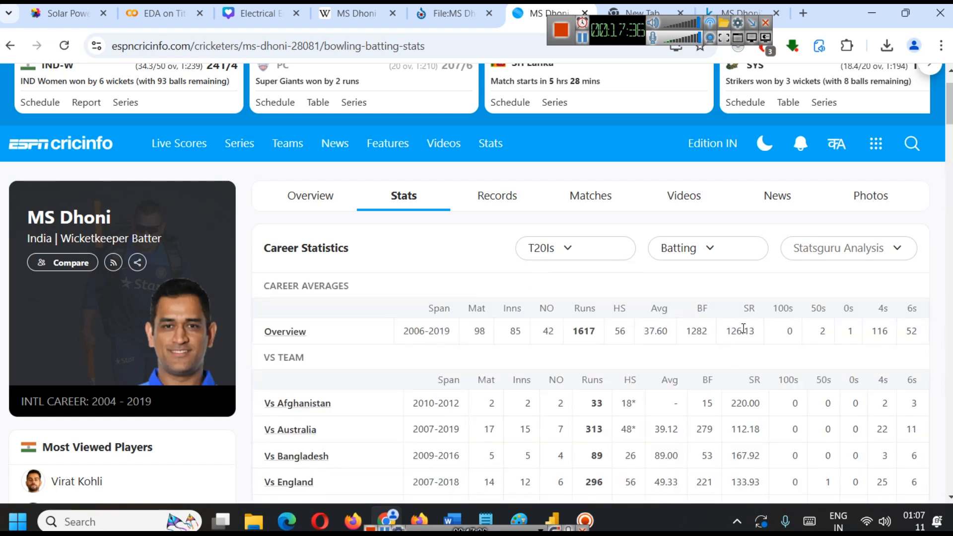
pyautogui.doubleClick(739, 331)
pyautogui.click(574, 258)
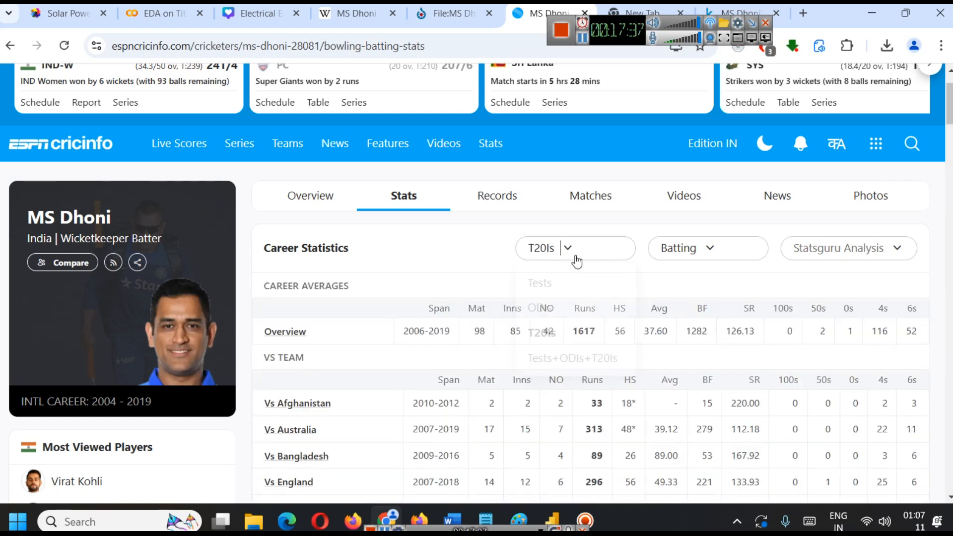
pyautogui.click(569, 291)
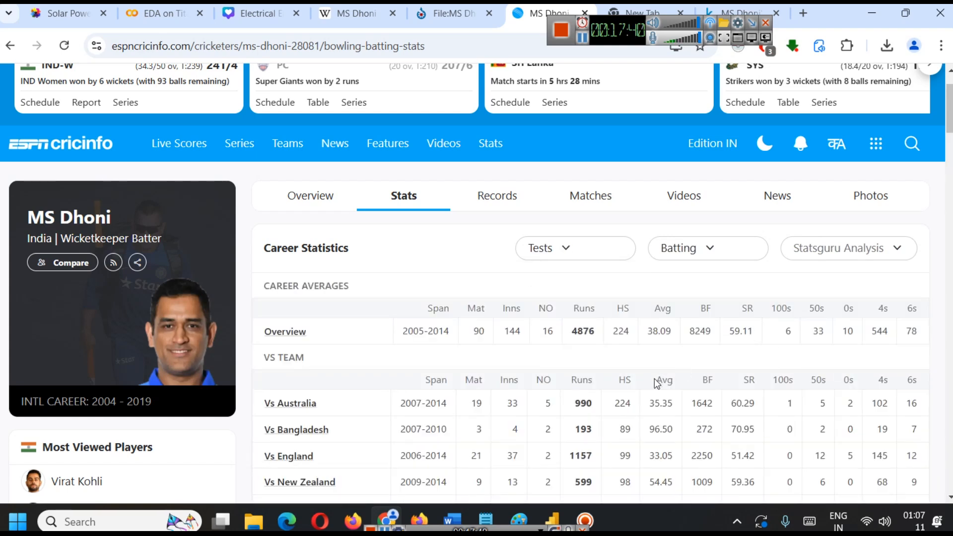
# Switch to the untitled Power BI report and replace Average of SR with the CalSR measure in the Test Strike Rate card.
pyautogui.moveTo(553, 511)
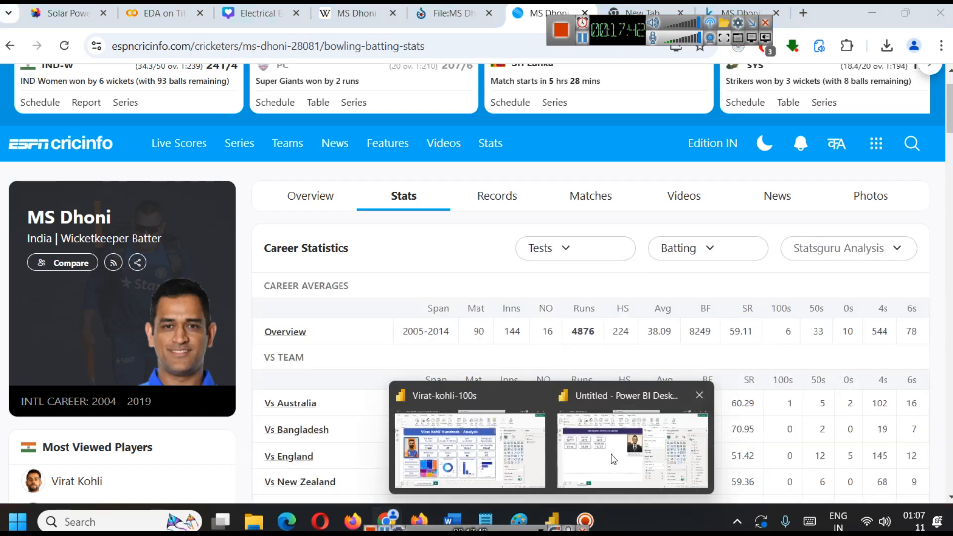
pyautogui.click(620, 442)
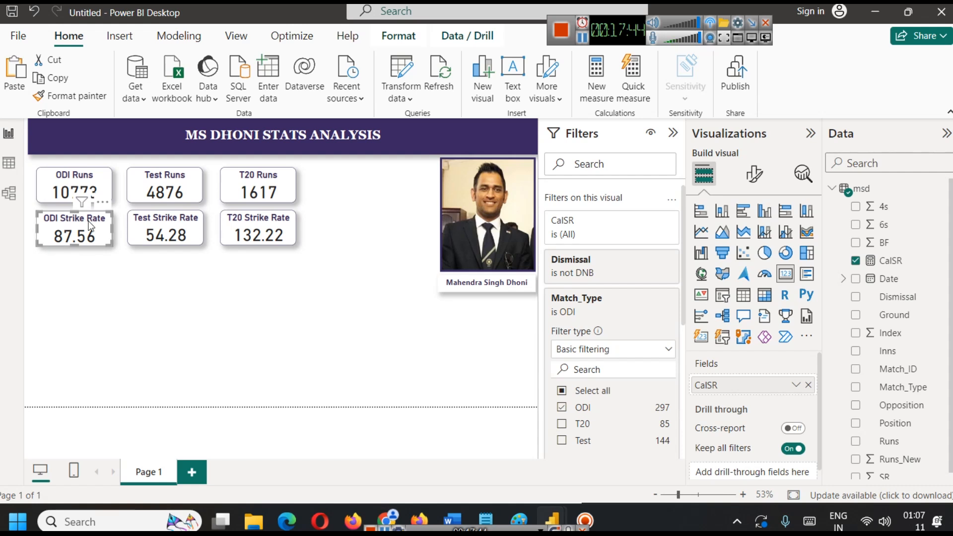
pyautogui.click(166, 229)
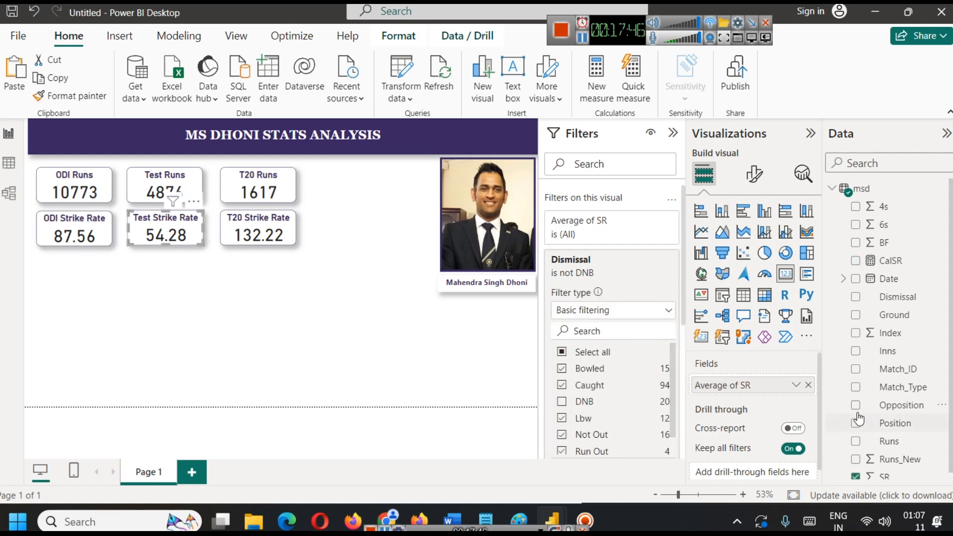
pyautogui.click(808, 384)
pyautogui.moveTo(889, 260); pyautogui.dragTo(769, 384)
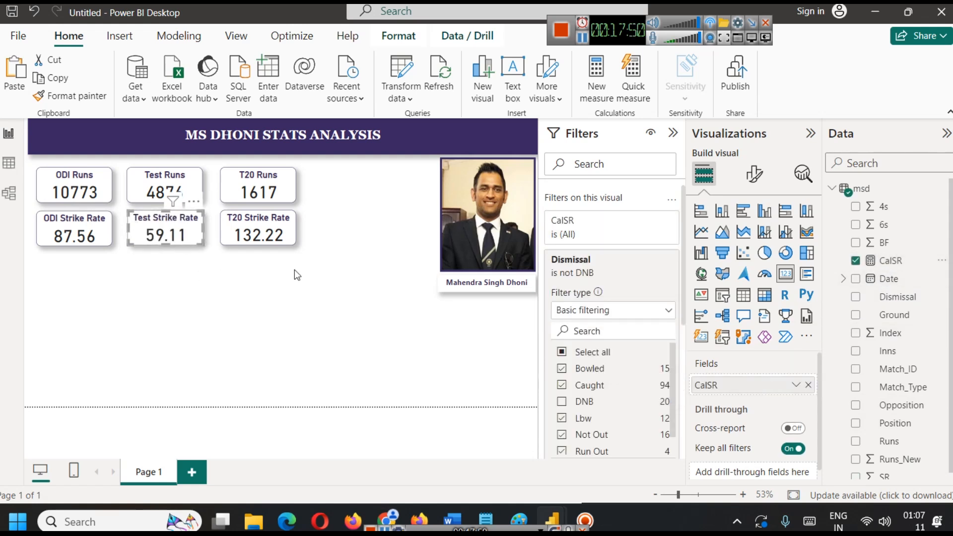
# Replace Average of SR with the CalSR measure in the T20 Strike Rate card.
pyautogui.click(264, 219)
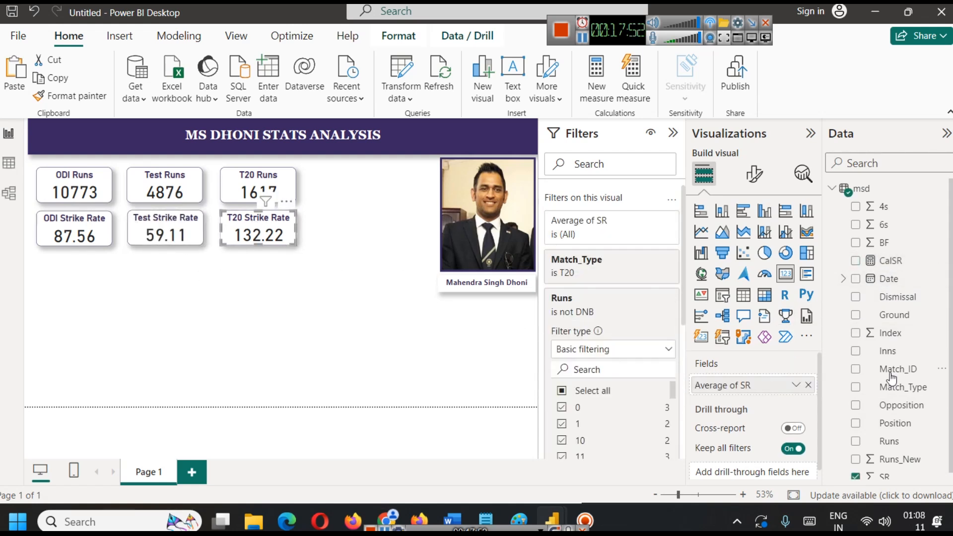
pyautogui.click(809, 386)
pyautogui.moveTo(889, 261); pyautogui.dragTo(785, 383)
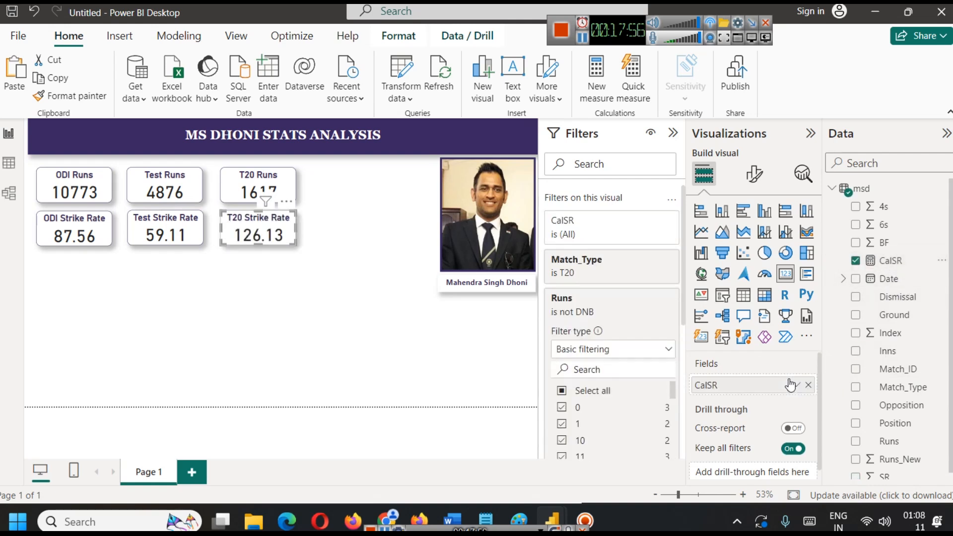
pyautogui.click(314, 280)
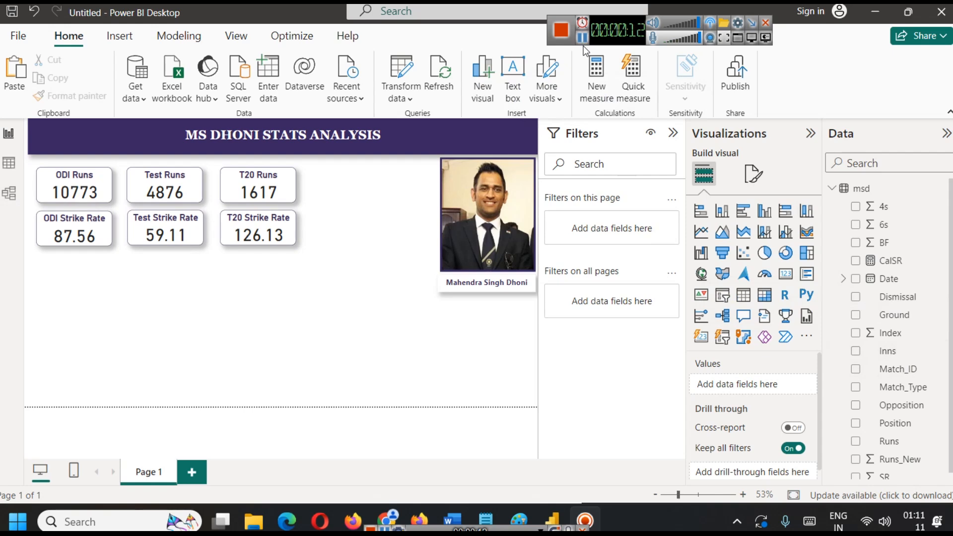
# Sort the msd data table by the 4s column in descending order and review its runs, fours and sixes columns.
pyautogui.click(8, 163)
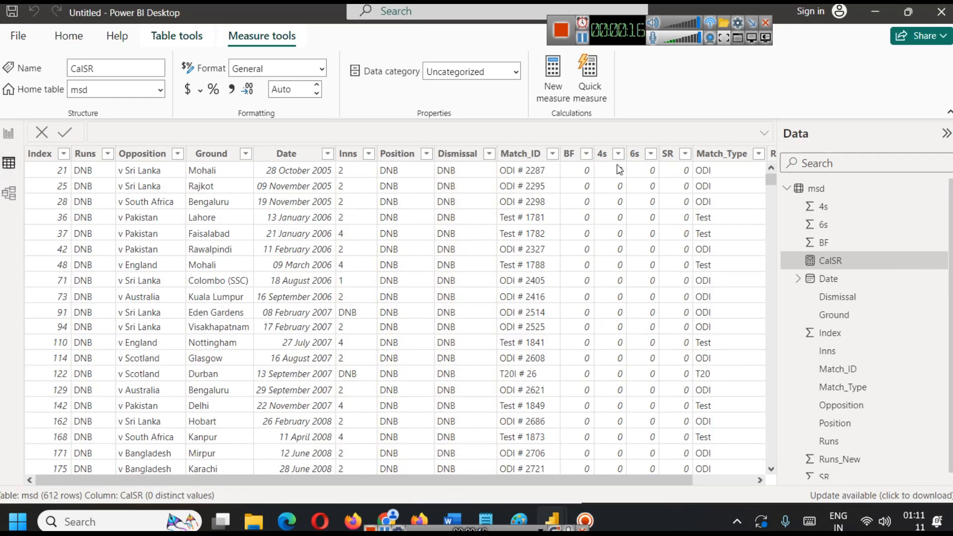
pyautogui.scroll(-6, 604, 261)
pyautogui.scroll(-10, 606, 279)
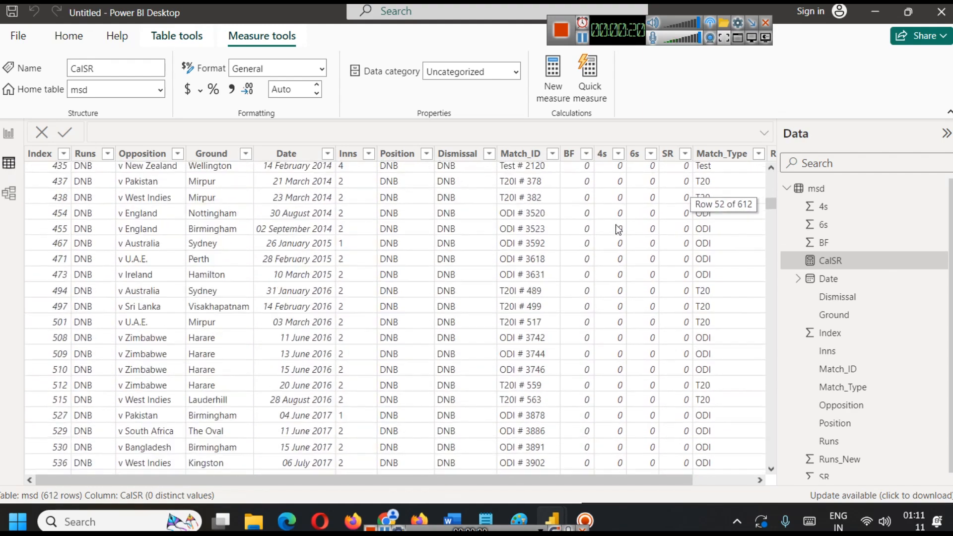
pyautogui.scroll(15, 618, 229)
pyautogui.click(618, 154)
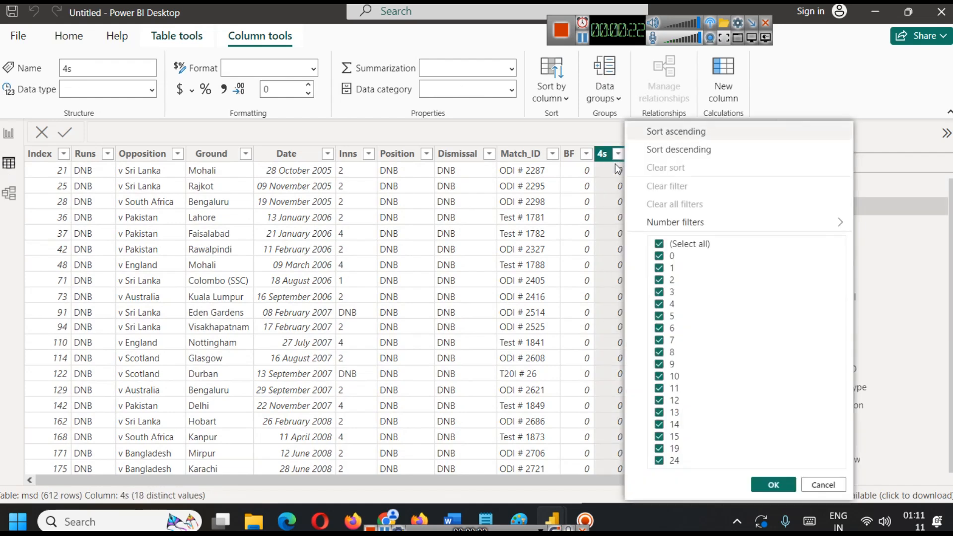
pyautogui.click(679, 150)
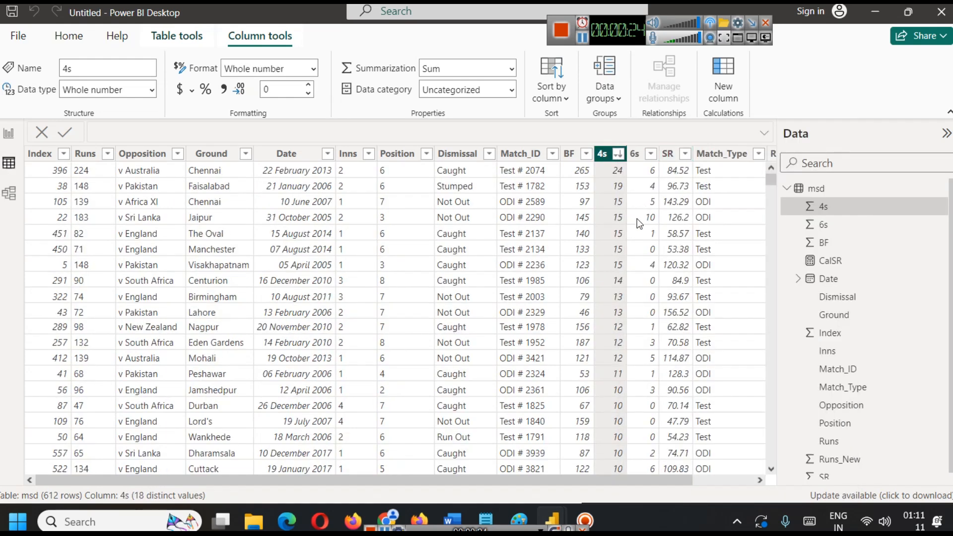
pyautogui.click(618, 172)
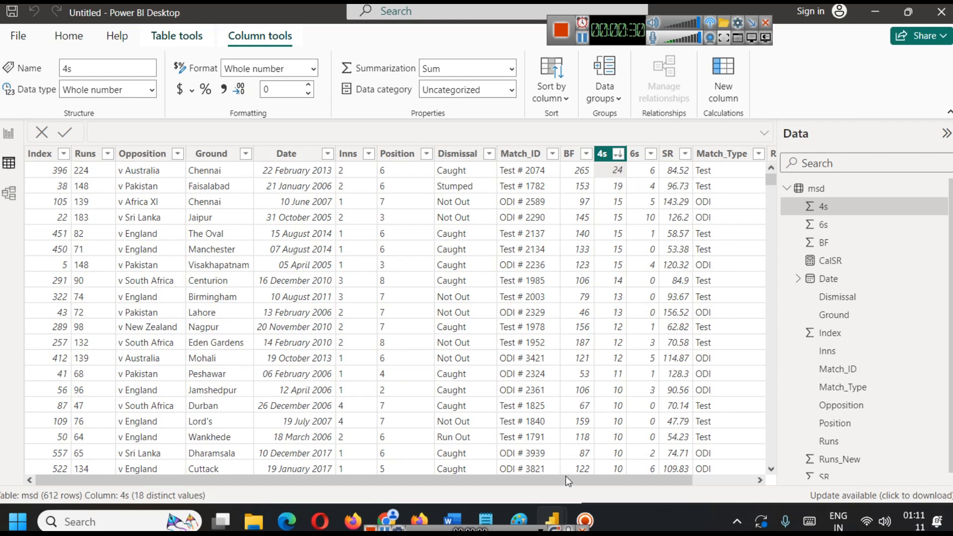
pyautogui.moveTo(444, 478)
pyautogui.mouseDown()
pyautogui.moveTo(576, 496)
pyautogui.moveTo(670, 495)
pyautogui.moveTo(434, 476)
pyautogui.mouseUp()
pyautogui.click(79, 171)
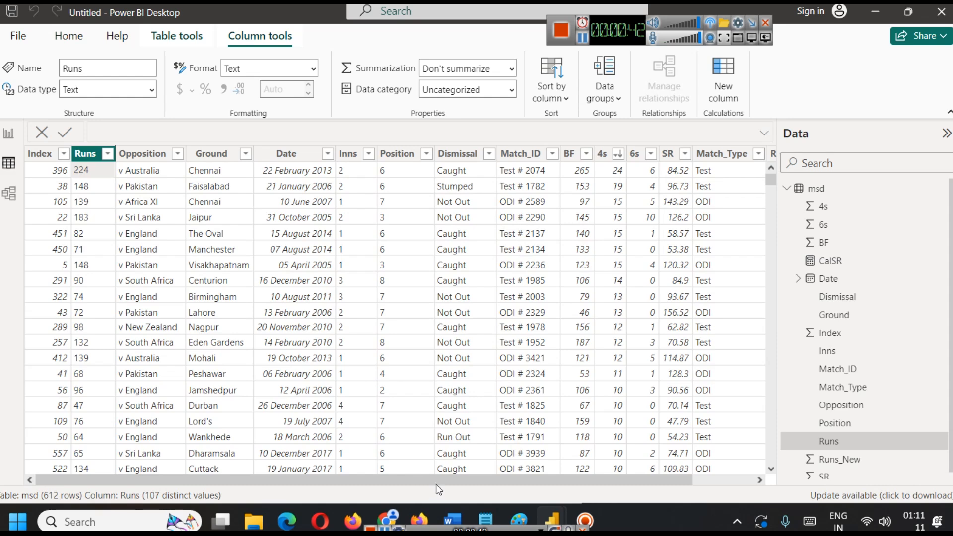
pyautogui.moveTo(437, 481); pyautogui.dragTo(499, 481)
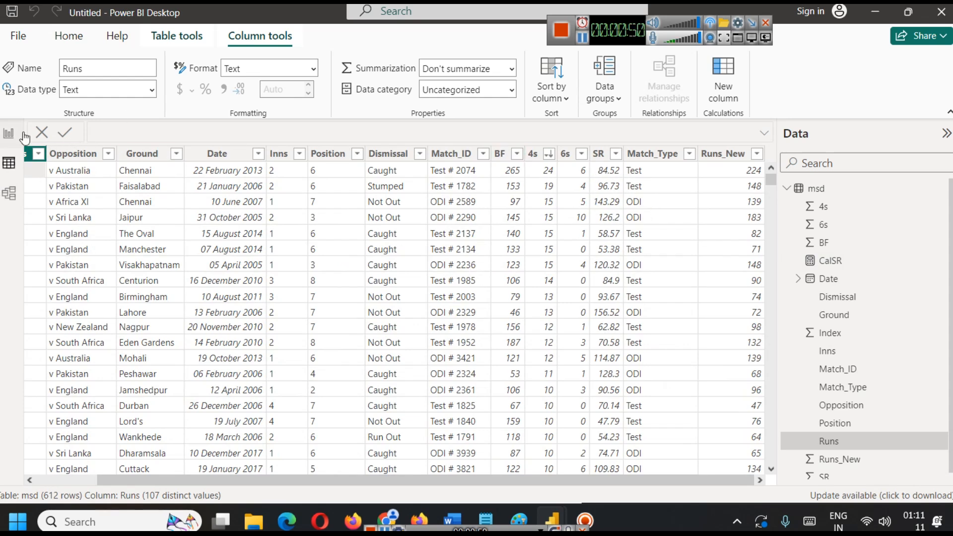
# Add a multi-row card beside the T20 cards on the report page, spanning both card rows, with the 4s and 6s fields.
pyautogui.click(4, 134)
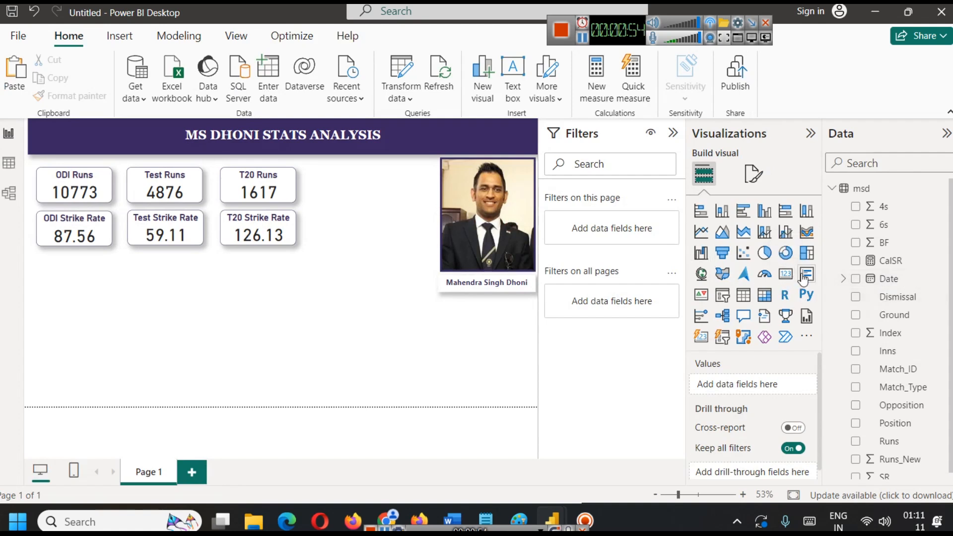
pyautogui.moveTo(87, 365); pyautogui.dragTo(367, 196)
pyautogui.moveTo(337, 231); pyautogui.dragTo(337, 245)
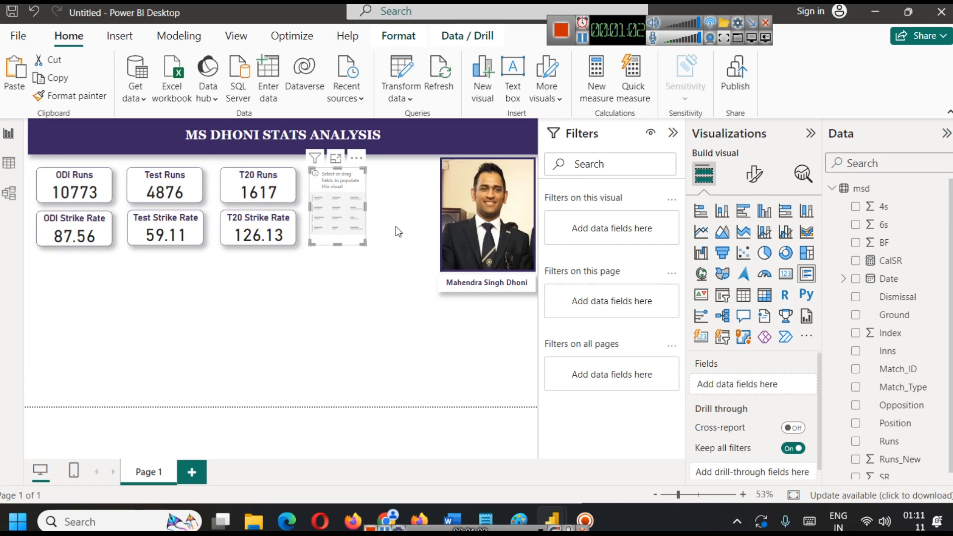
pyautogui.moveTo(896, 206); pyautogui.dragTo(773, 385)
pyautogui.moveTo(893, 225); pyautogui.dragTo(794, 402)
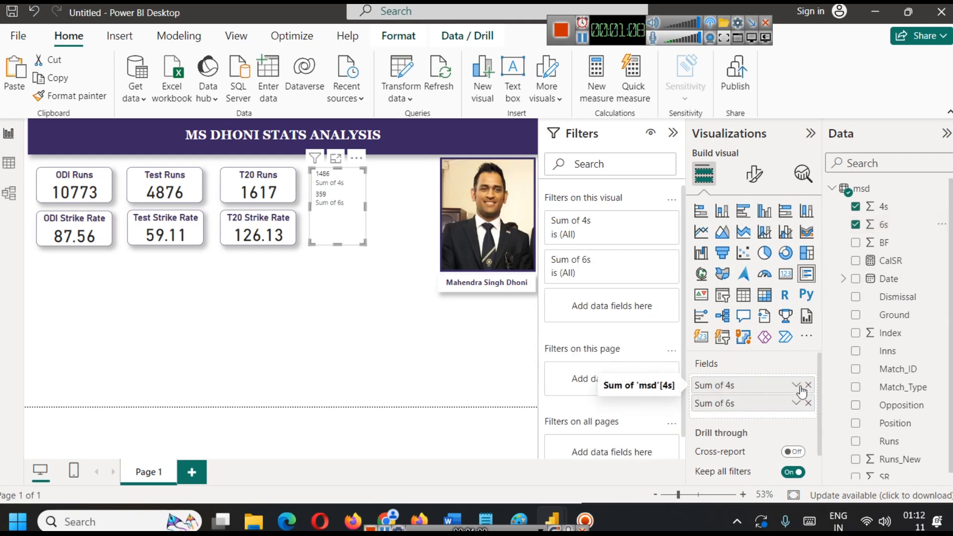
# Try the Don't summarize option on the multi-row card's 4s field and undo the change.
pyautogui.click(796, 403)
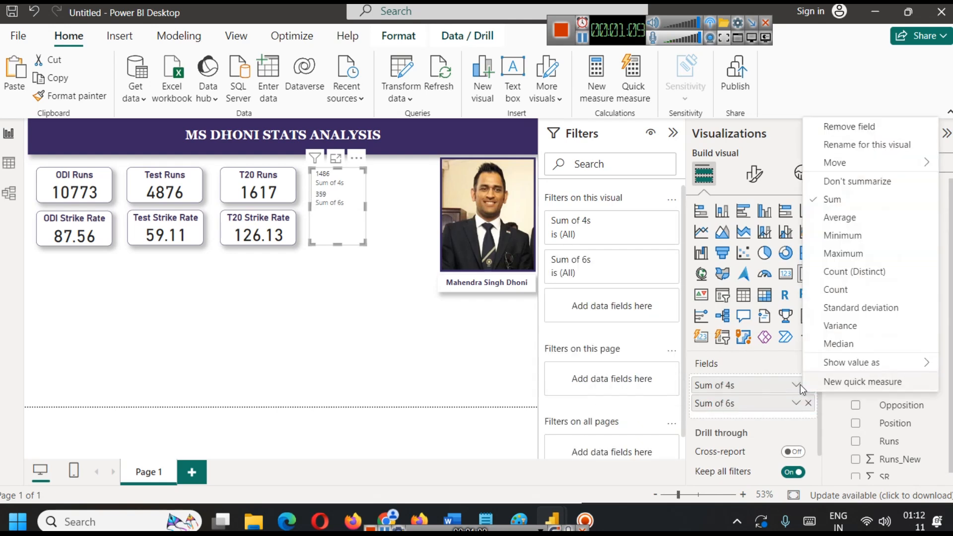
pyautogui.click(882, 183)
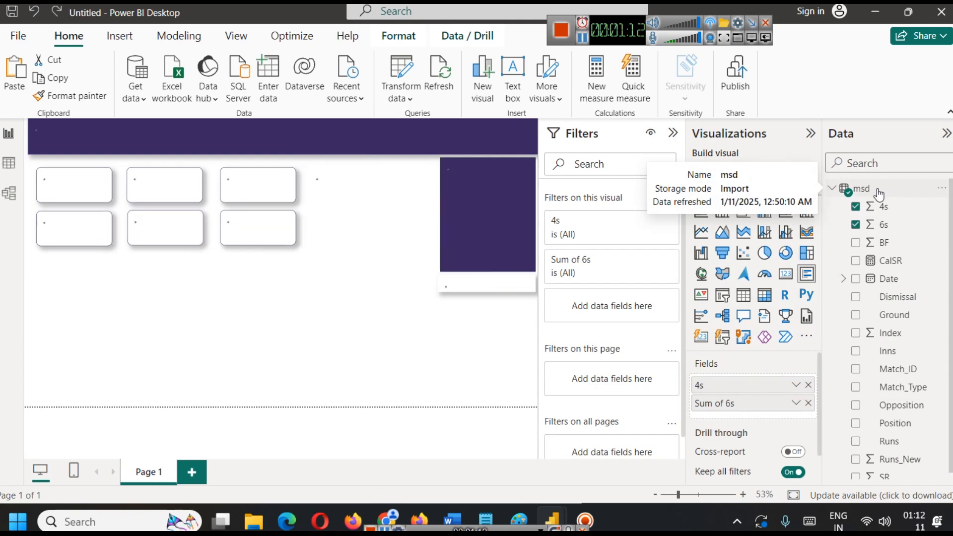
pyautogui.hotkey('ctrl', 'z')
# Rename the multi-row card's Sum of 4s field to Fours and its Sum of 6s field to Sixes.
pyautogui.click(797, 385)
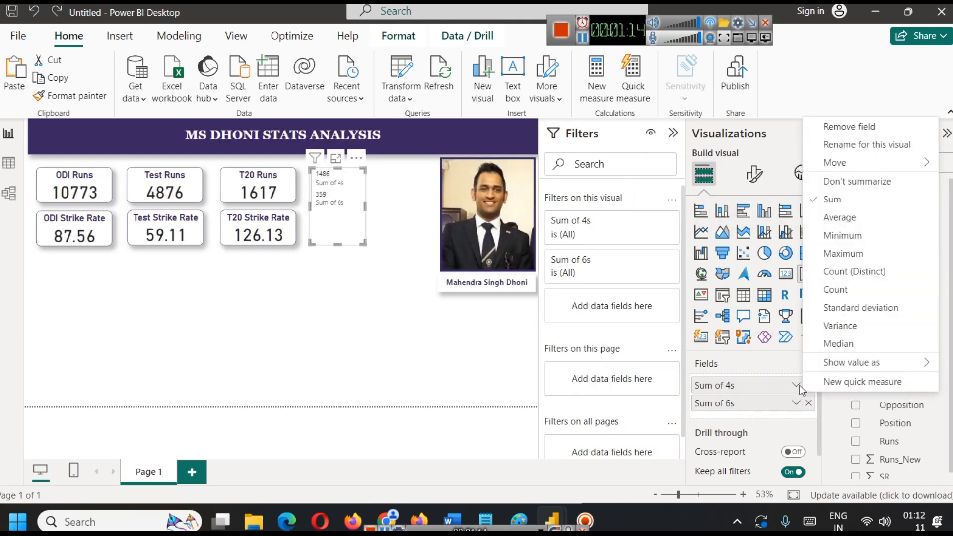
pyautogui.click(869, 145)
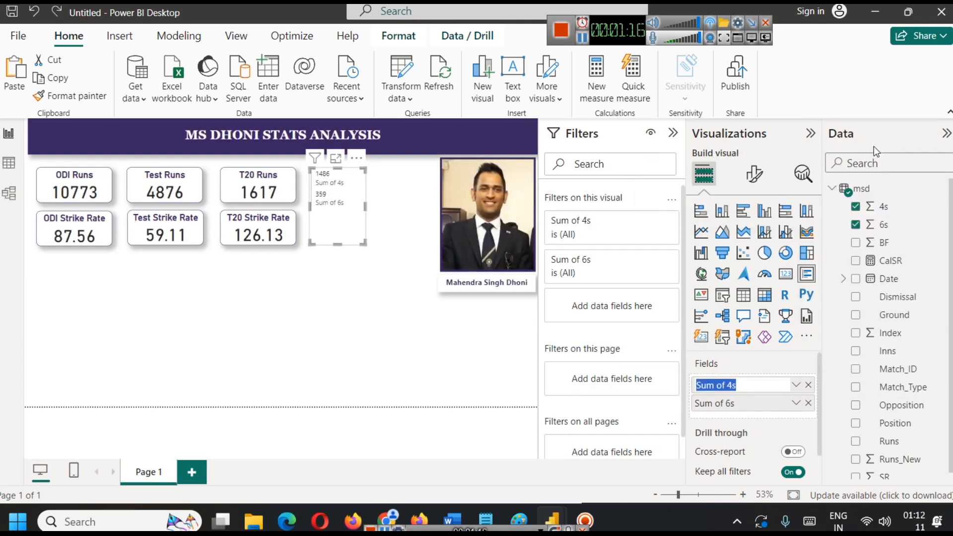
pyautogui.write('Fours')
pyautogui.press('Return')
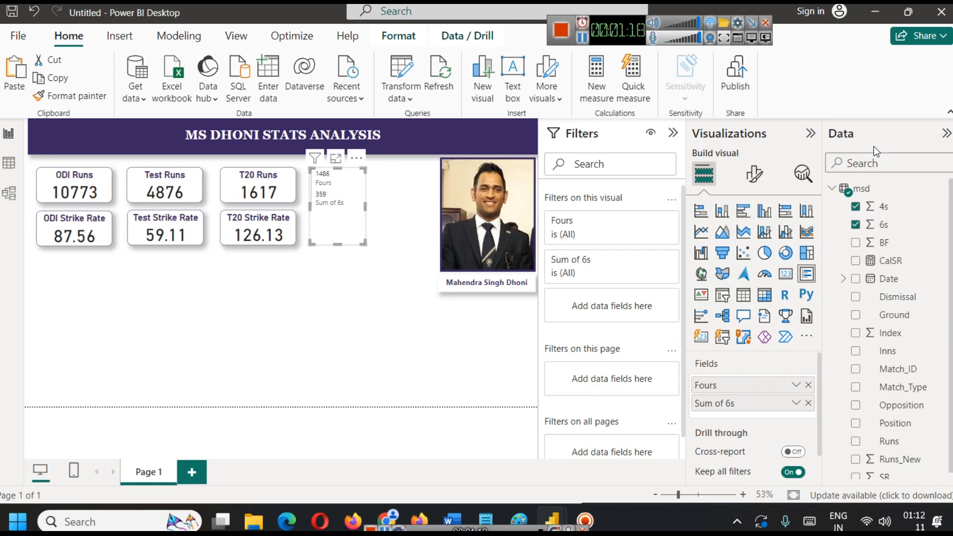
pyautogui.click(796, 404)
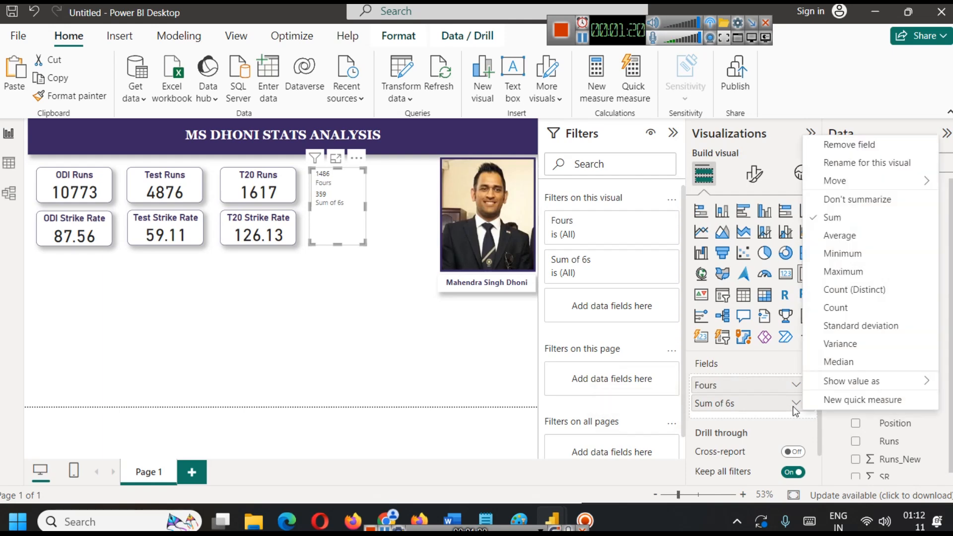
pyautogui.click(866, 163)
pyautogui.write('Sixes')
pyautogui.press('Return')
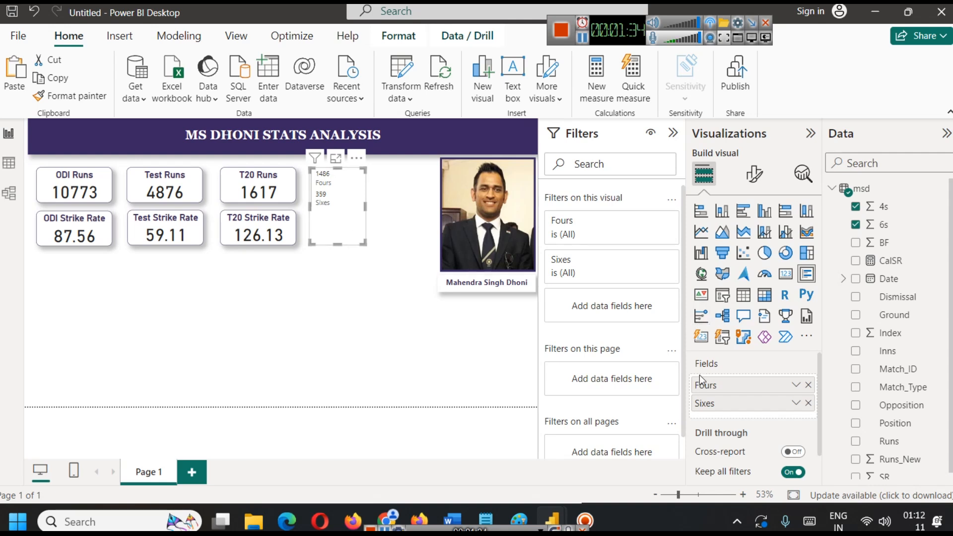
# Format the multi-row card's callout values in bold, font size 17 and the dark purple used in the report.
pyautogui.click(755, 175)
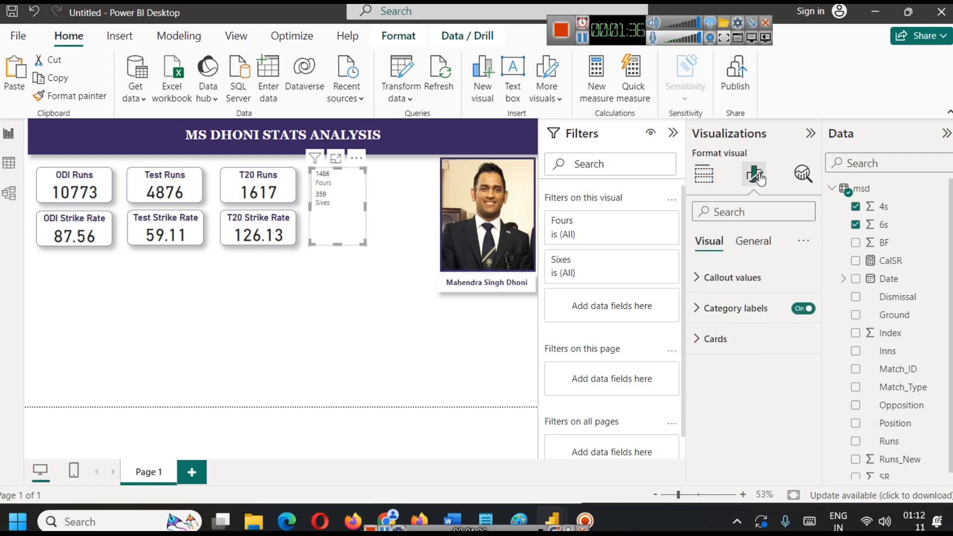
pyautogui.click(739, 277)
pyautogui.click(802, 324)
pyautogui.click(802, 325)
pyautogui.click(802, 324)
pyautogui.click(802, 324)
pyautogui.click(802, 324)
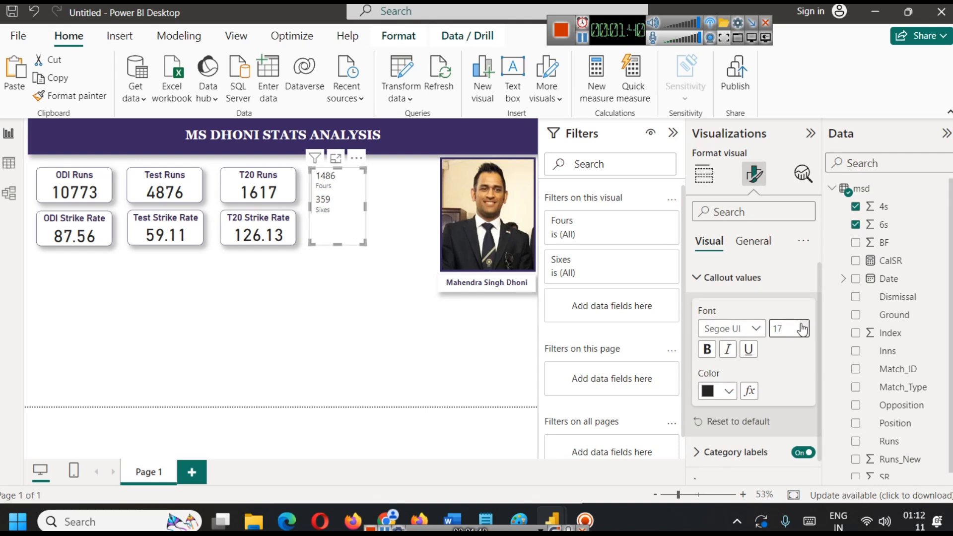
pyautogui.click(707, 349)
pyautogui.click(728, 392)
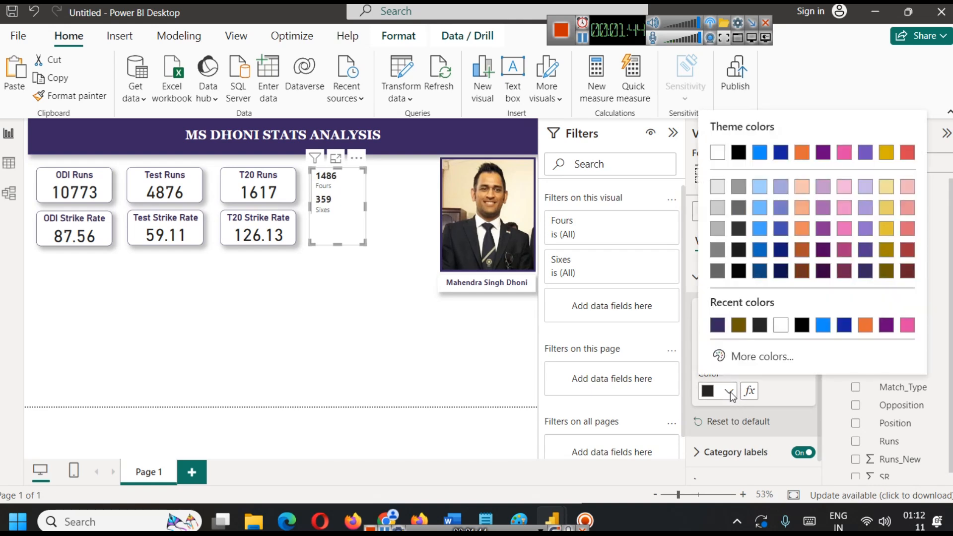
pyautogui.click(718, 326)
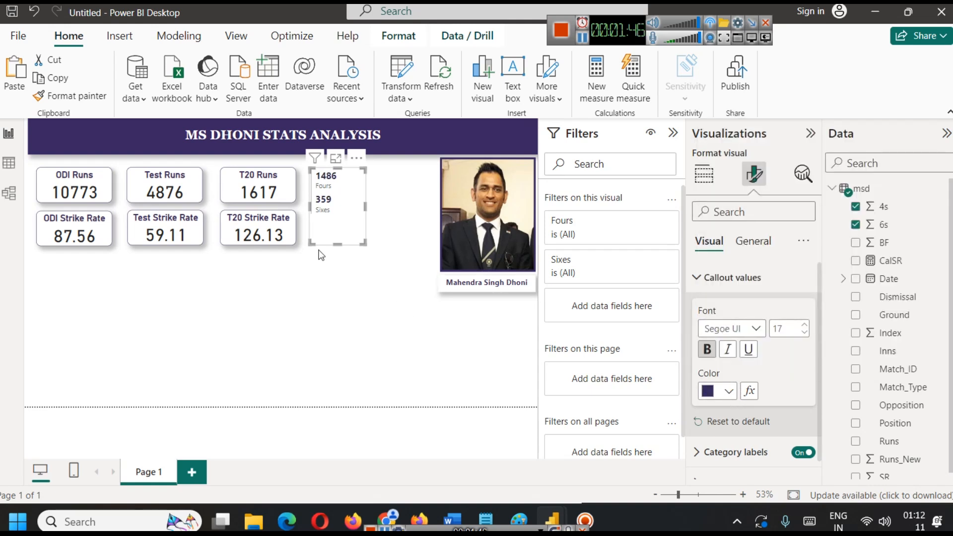
# Format the multi-row card's category labels in bold, font size 14 and a lighter purple.
pyautogui.scroll(-1, 780, 360)
pyautogui.click(740, 431)
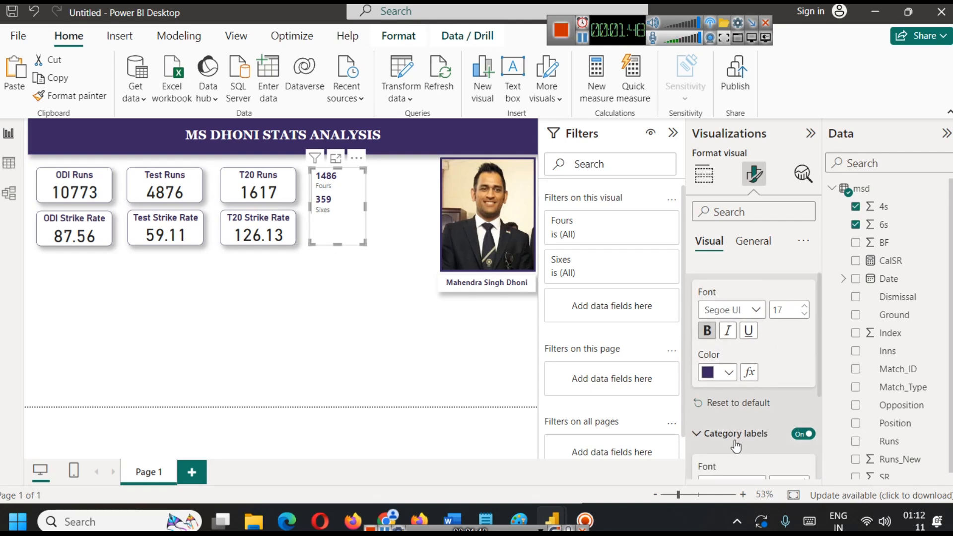
pyautogui.click(806, 333)
pyautogui.click(806, 334)
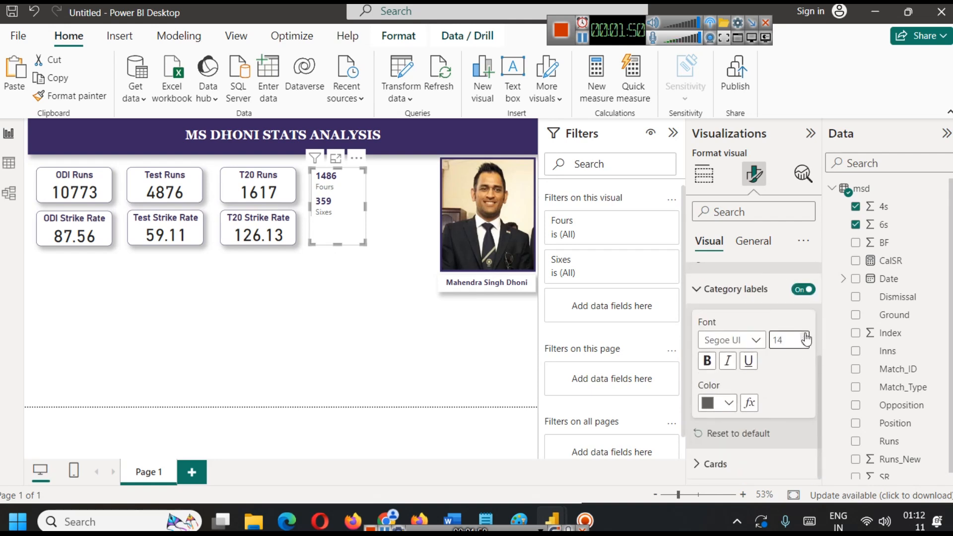
pyautogui.click(729, 404)
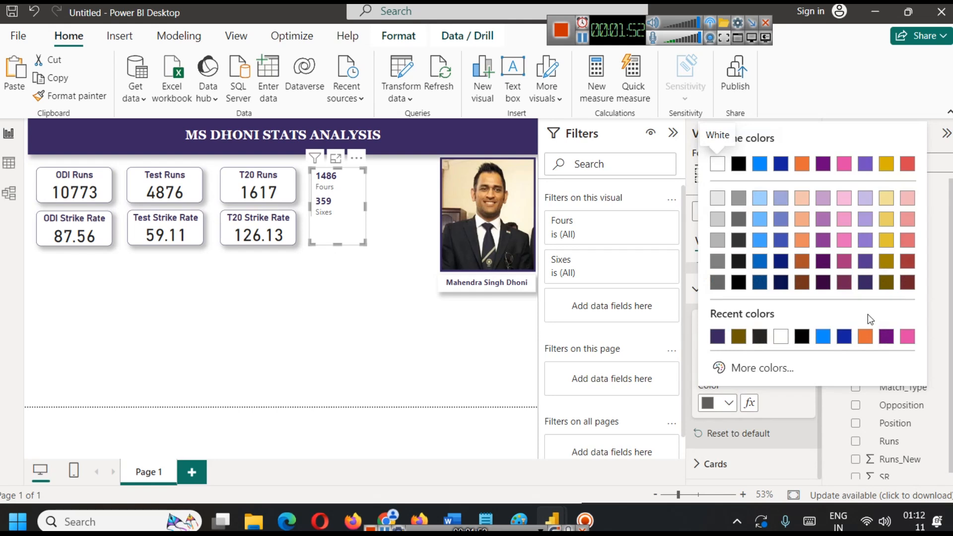
pyautogui.click(865, 262)
pyautogui.click(707, 361)
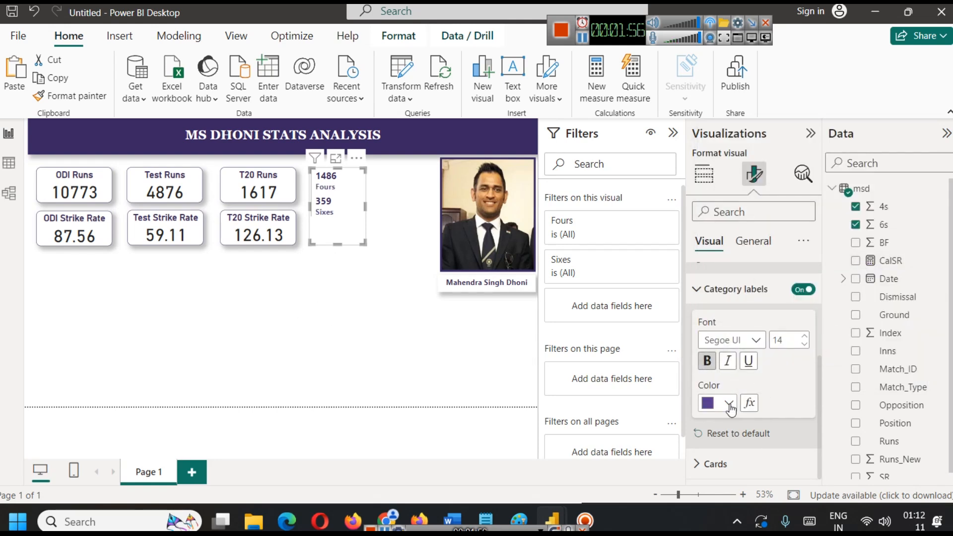
pyautogui.click(729, 403)
pyautogui.click(867, 248)
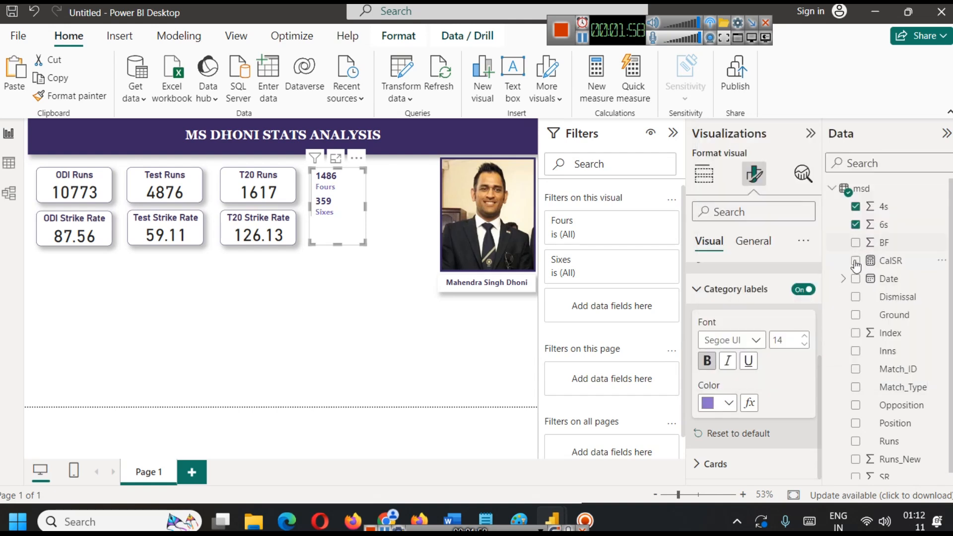
pyautogui.click(371, 298)
# Narrow the Fours and Sixes card and place two copies of it side by side between the original and the photo.
pyautogui.click(346, 235)
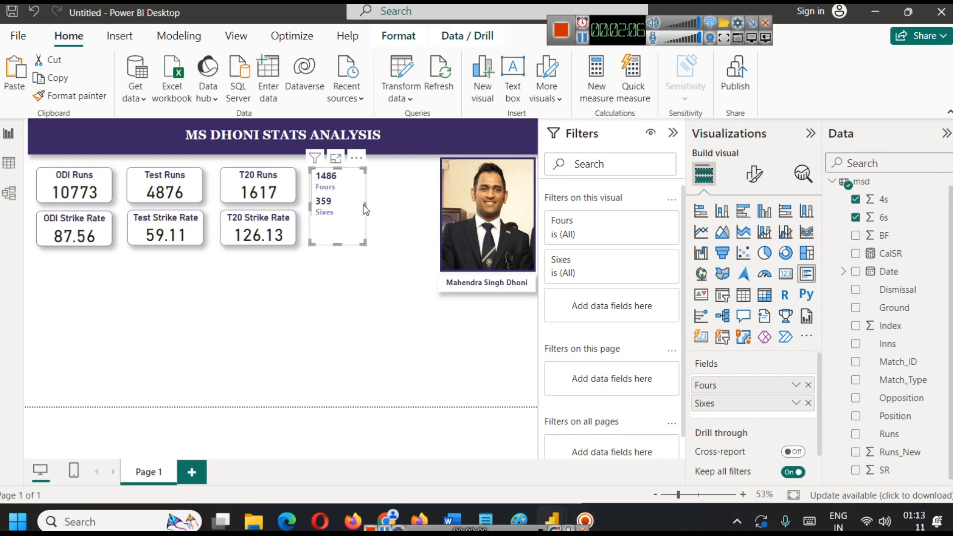
pyautogui.moveTo(364, 203); pyautogui.dragTo(350, 207)
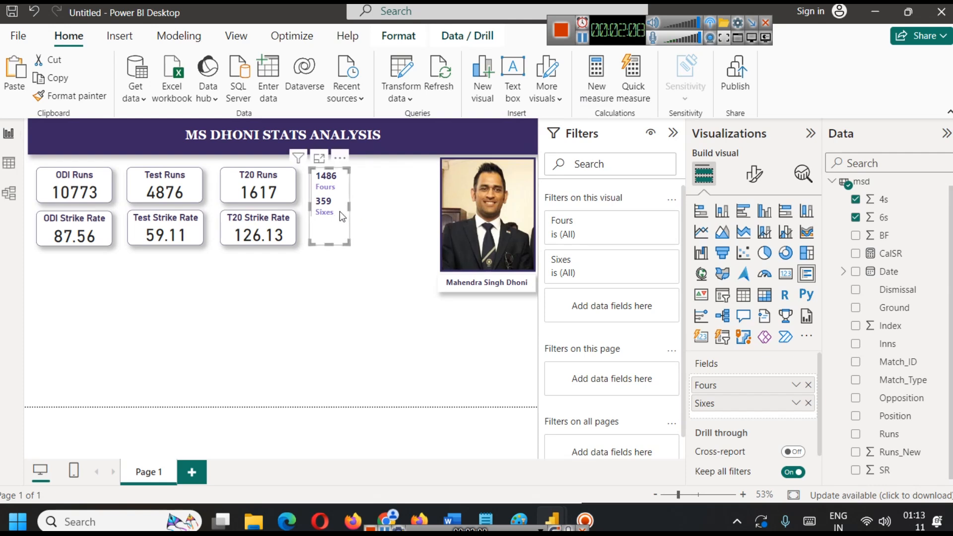
pyautogui.hotkey('ctrl', 'c')
pyautogui.hotkey('ctrl', 'v')
pyautogui.moveTo(340, 210); pyautogui.dragTo(419, 208)
pyautogui.hotkey('ctrl', 'v')
pyautogui.click(380, 286)
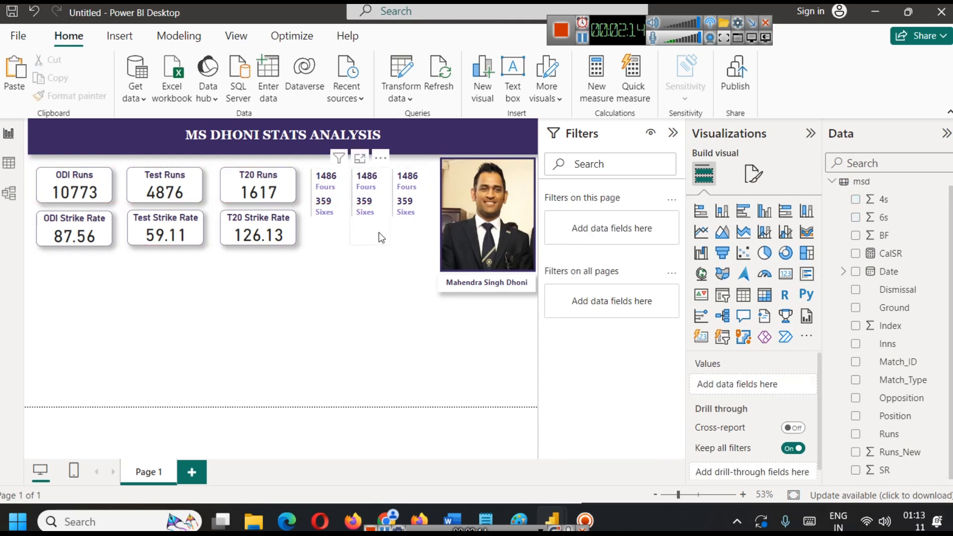
# Filter the original Fours and Sixes card beside the T20 cards by Match_Type, keeping only ODI.
pyautogui.click(377, 213)
pyautogui.click(338, 194)
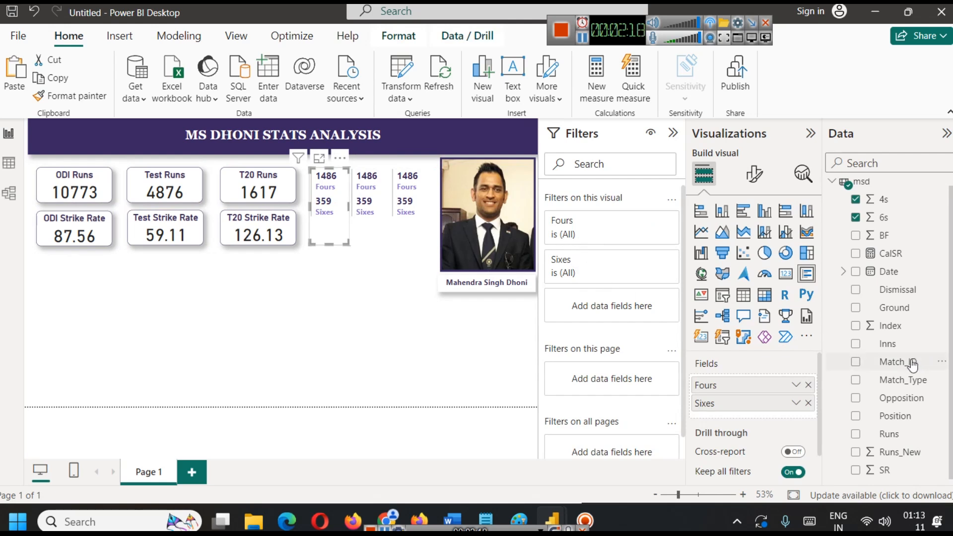
pyautogui.moveTo(902, 380); pyautogui.dragTo(614, 307)
pyautogui.click(562, 370)
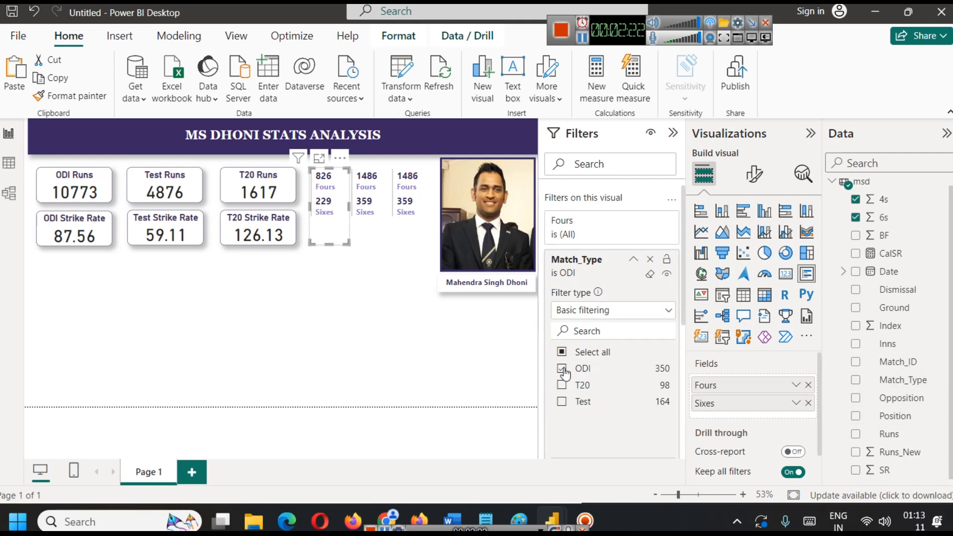
# Add a Match_Type filter to the middle Fours and Sixes card, keeping only Test.
pyautogui.click(372, 226)
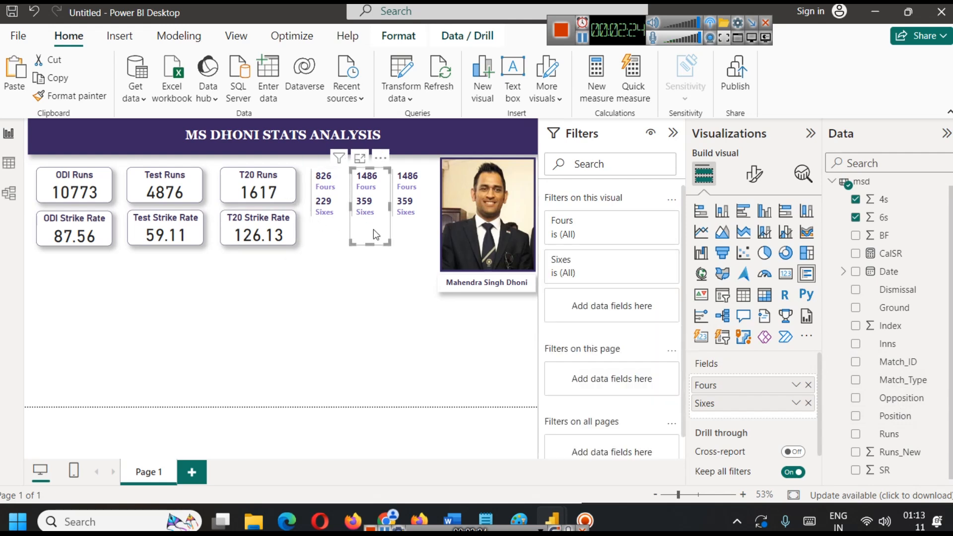
pyautogui.moveTo(899, 380); pyautogui.dragTo(609, 298)
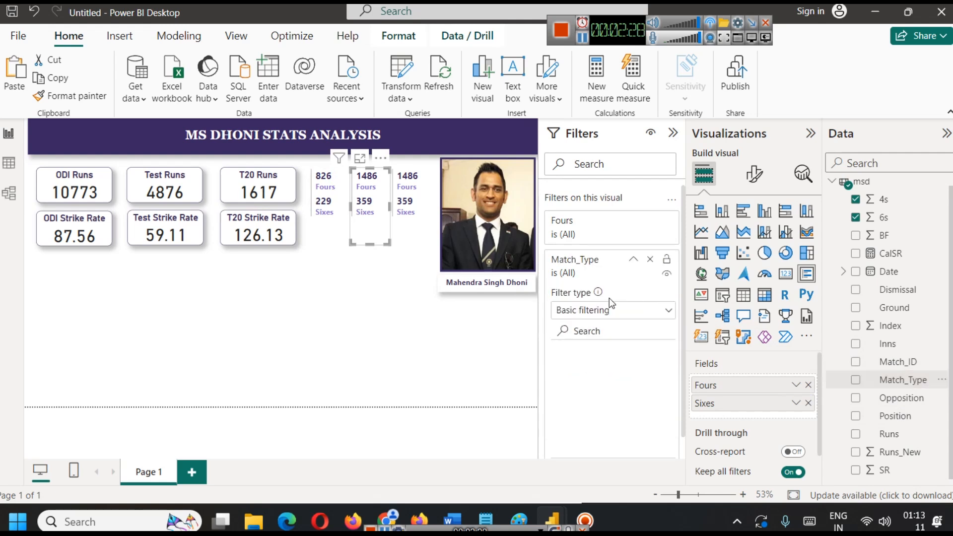
pyautogui.click(561, 402)
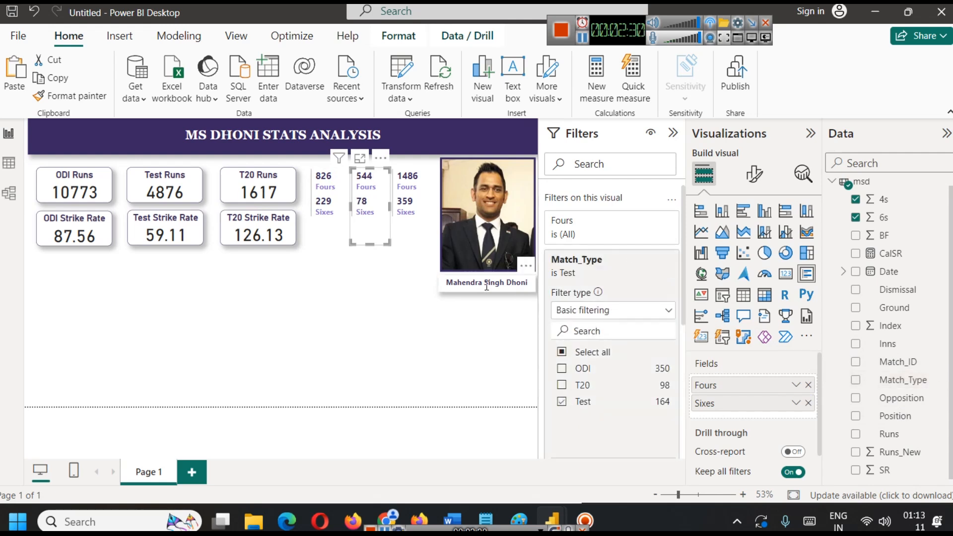
# Add a Match_Type filter to the Fours and Sixes card next to the photo, keeping only T20.
pyautogui.click(410, 220)
pyautogui.moveTo(908, 382); pyautogui.dragTo(612, 317)
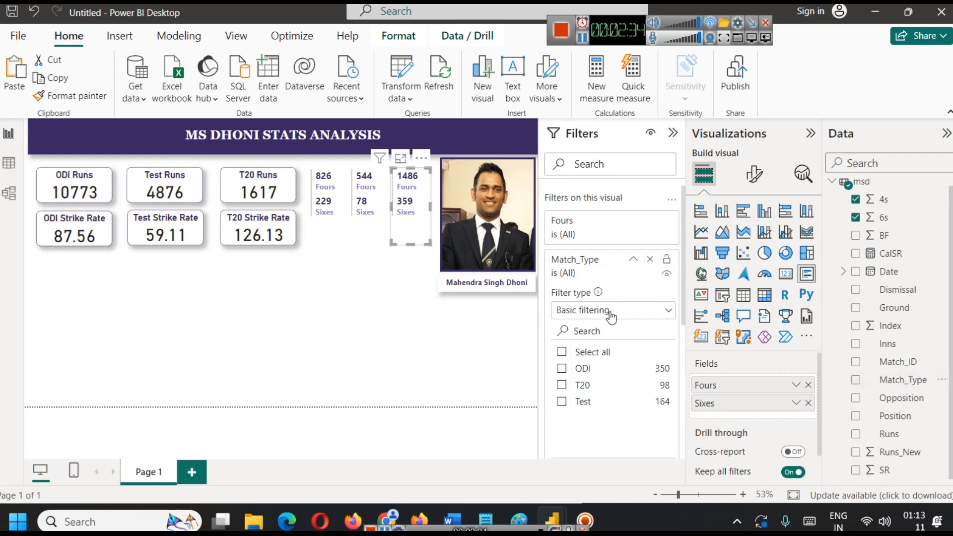
pyautogui.click(562, 387)
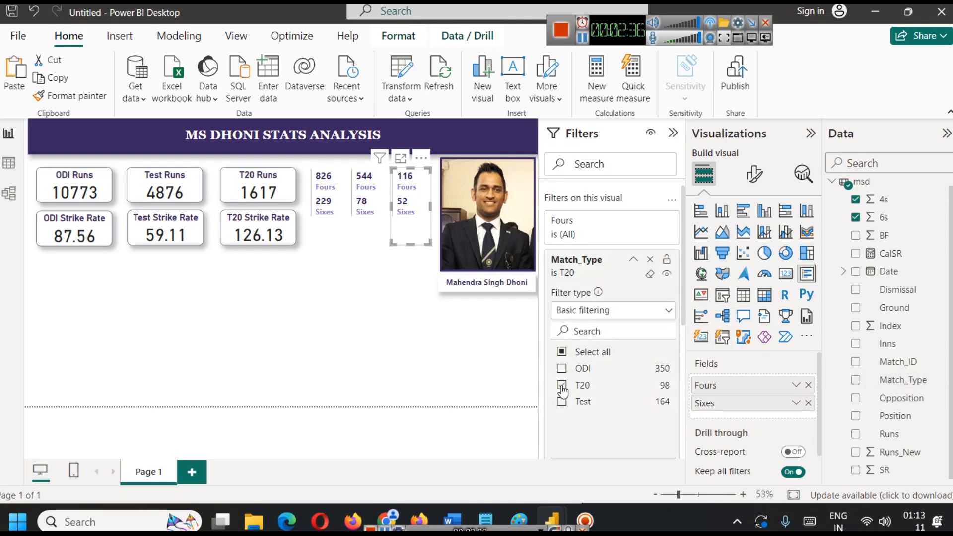
pyautogui.click(361, 317)
# Turn on the title of the ODI-filtered Fours and Sixes card and set its text to ODI.
pyautogui.click(329, 209)
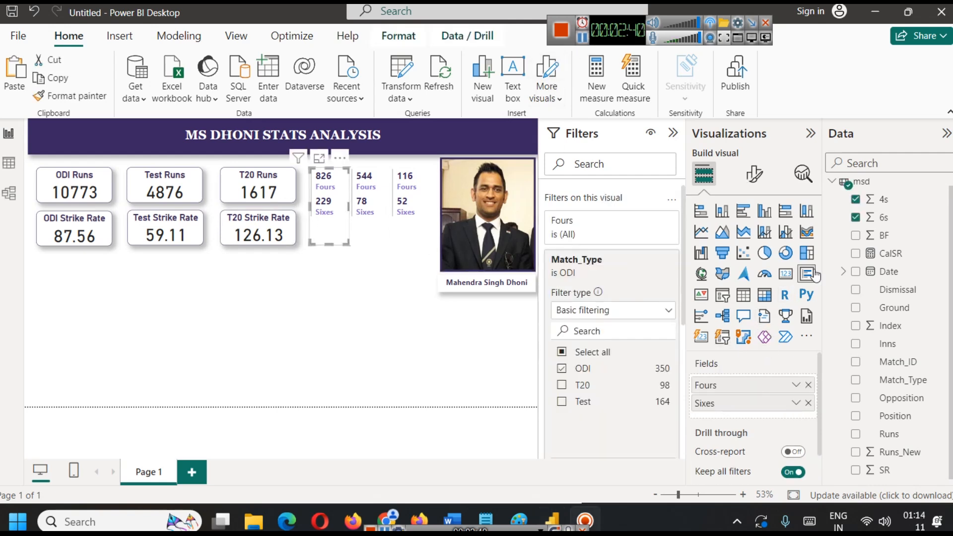
pyautogui.click(754, 174)
pyautogui.click(749, 250)
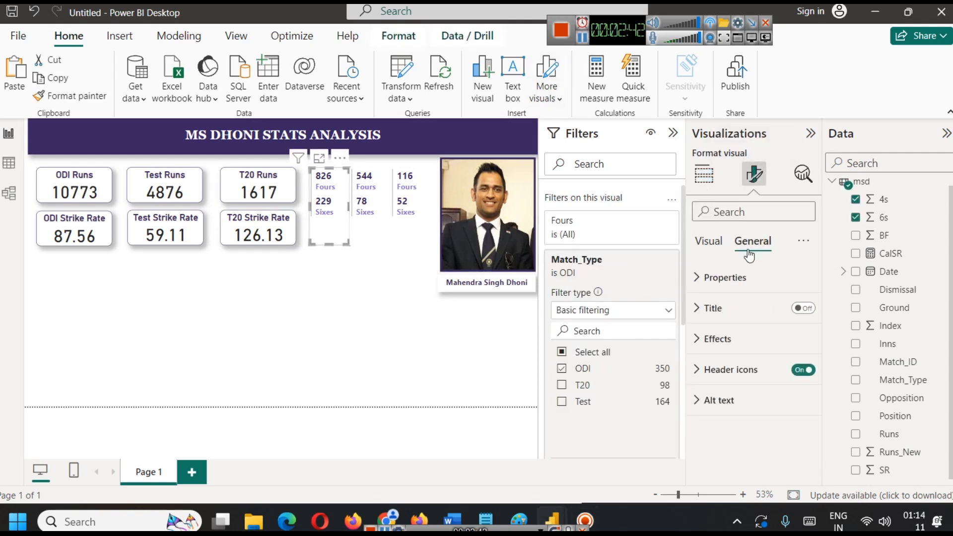
pyautogui.click(738, 308)
pyautogui.click(802, 308)
pyautogui.click(721, 315)
pyautogui.click(721, 314)
pyautogui.click(719, 383)
pyautogui.write('ODI')
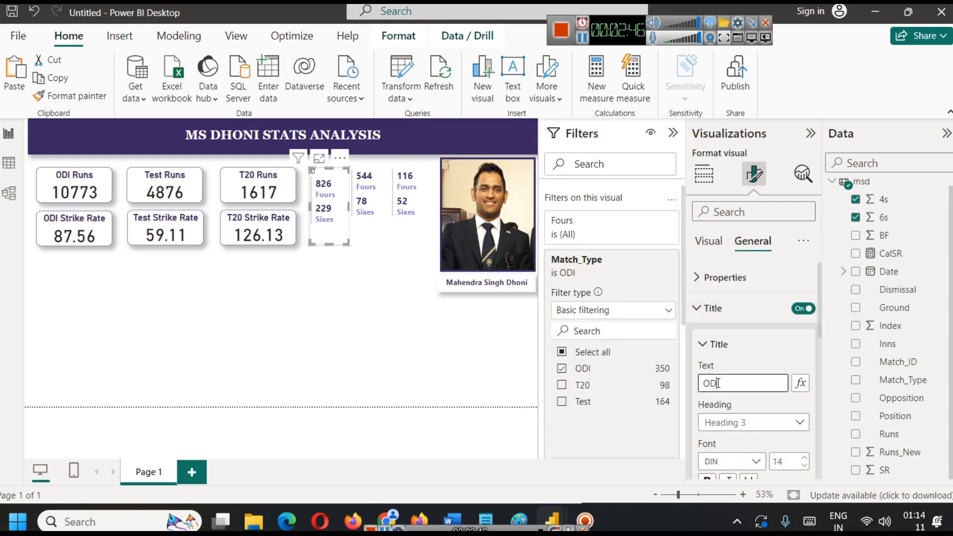
# Format the ODI card's title as centred, bold and in the report's dark purple.
pyautogui.scroll(-3, 787, 401)
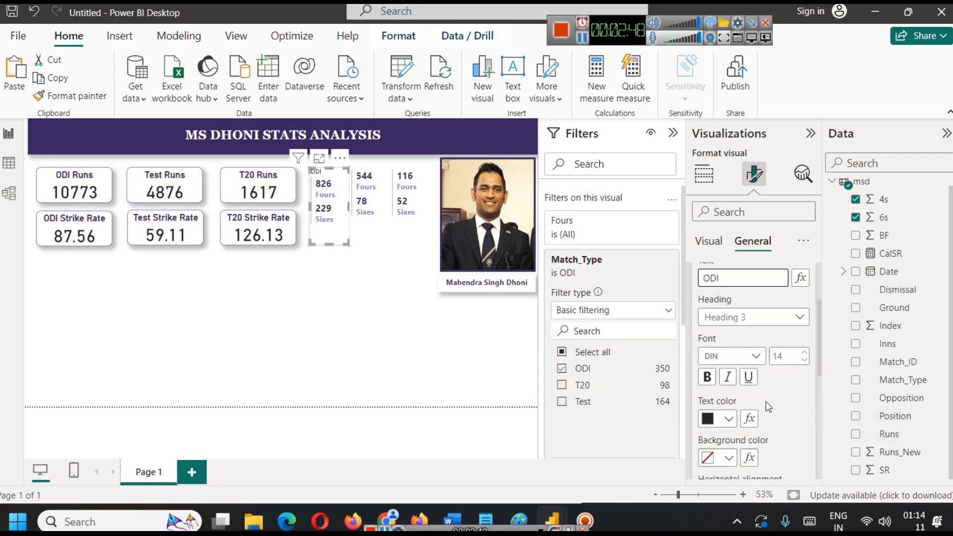
pyautogui.click(726, 453)
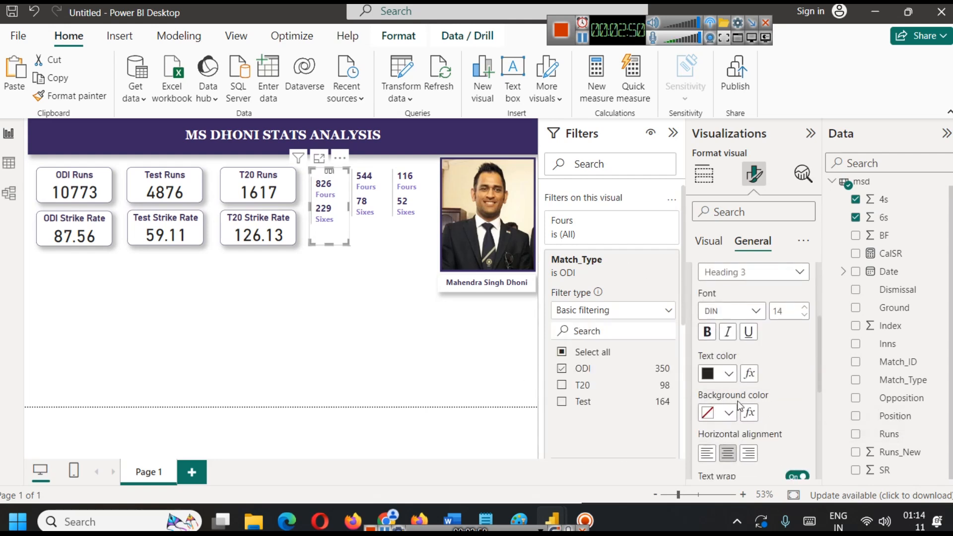
pyautogui.click(728, 374)
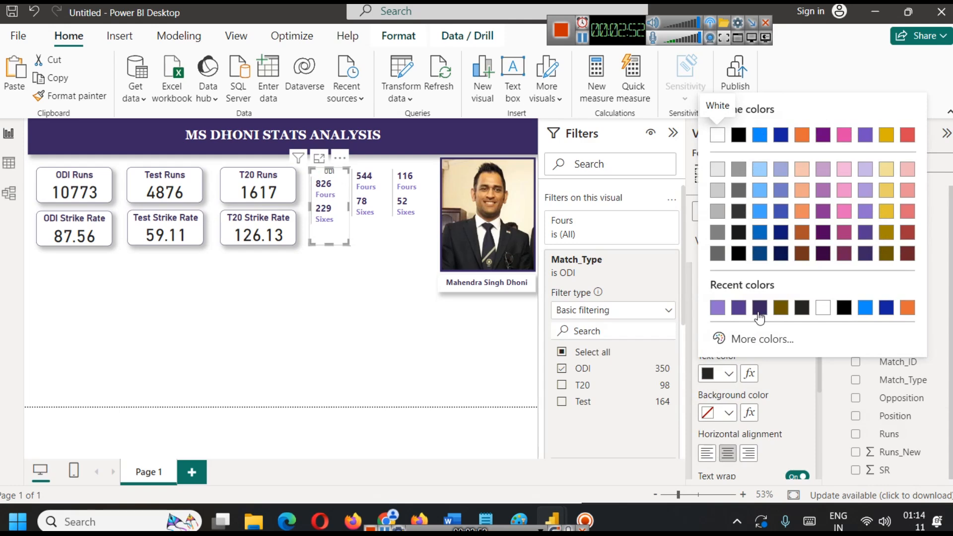
pyautogui.click(738, 312)
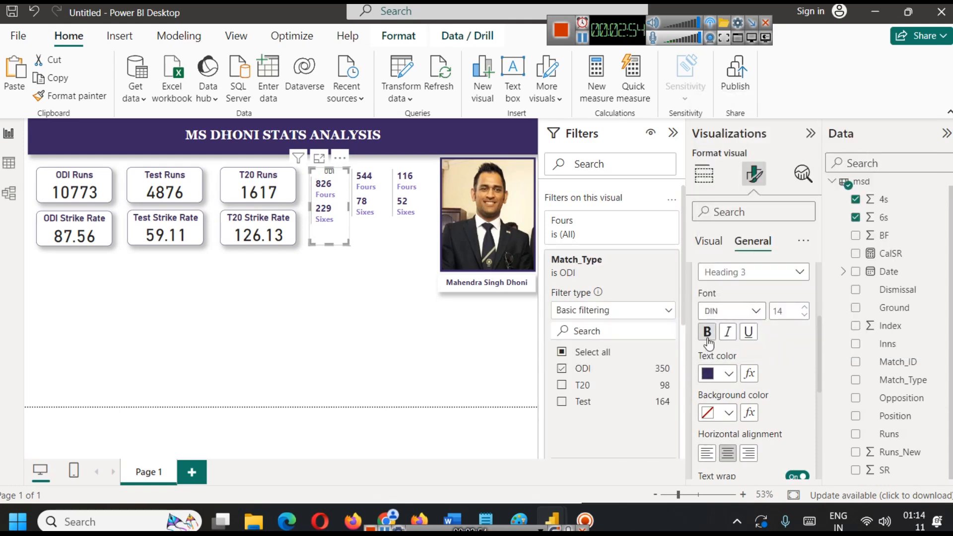
pyautogui.click(361, 306)
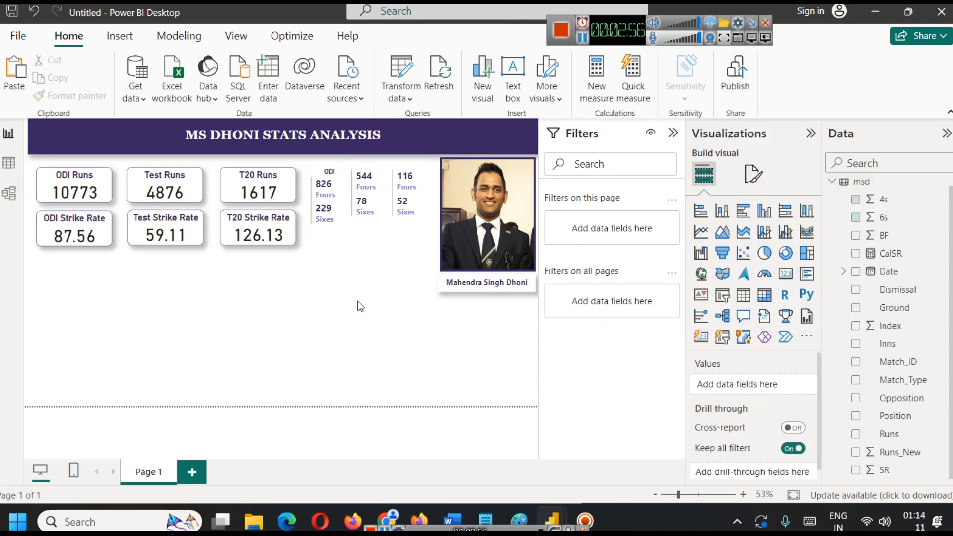
# Turn on the title of the Test-filtered Fours and Sixes card and set its text to Test.
pyautogui.click(373, 207)
pyautogui.click(754, 175)
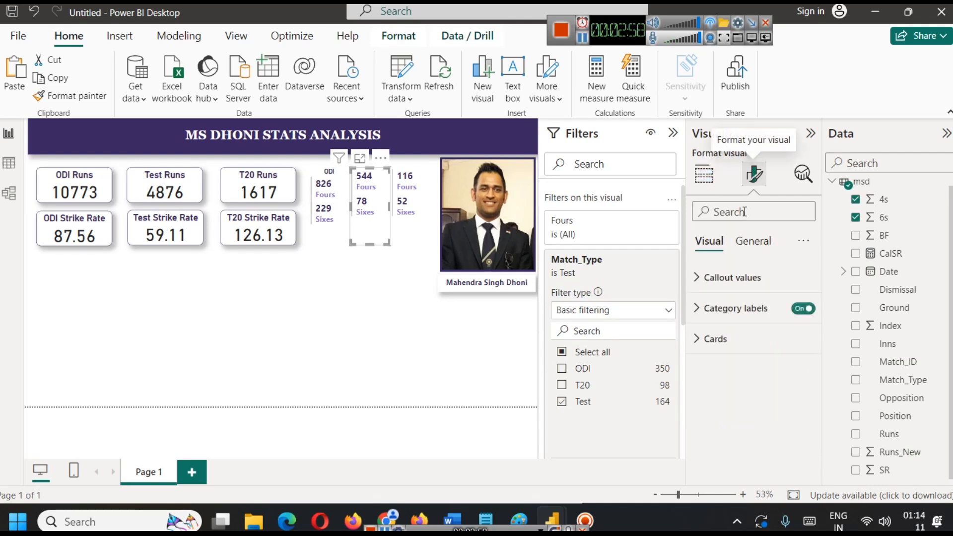
pyautogui.click(753, 241)
pyautogui.click(801, 309)
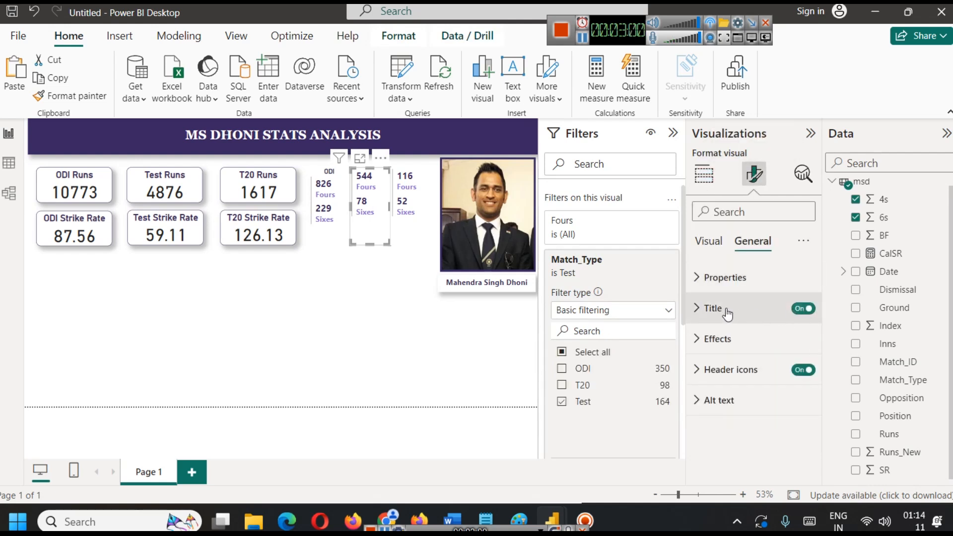
pyautogui.click(724, 311)
pyautogui.click(733, 382)
pyautogui.write('Tes')
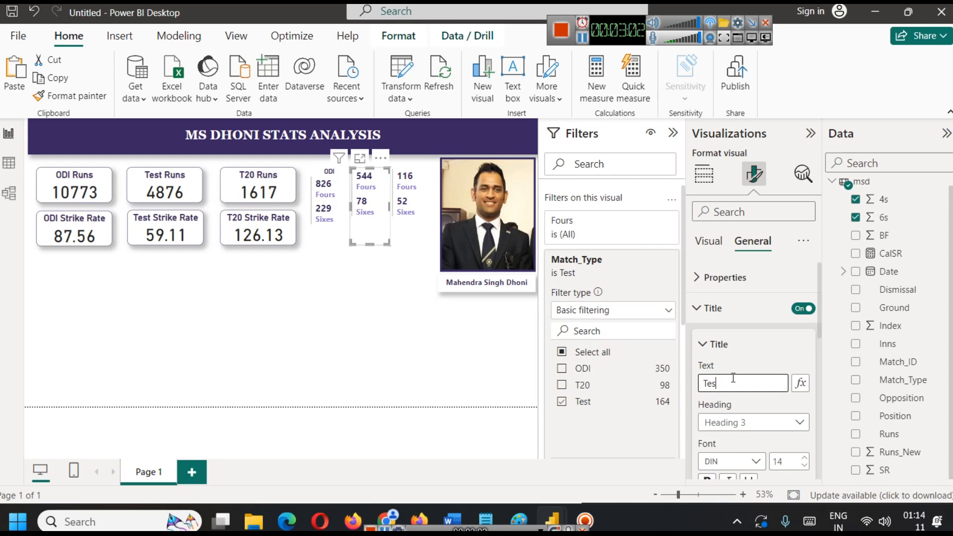
pyautogui.write('t')
# Format the Test card's title in bold and the report's dark purple.
pyautogui.scroll(-2, 759, 395)
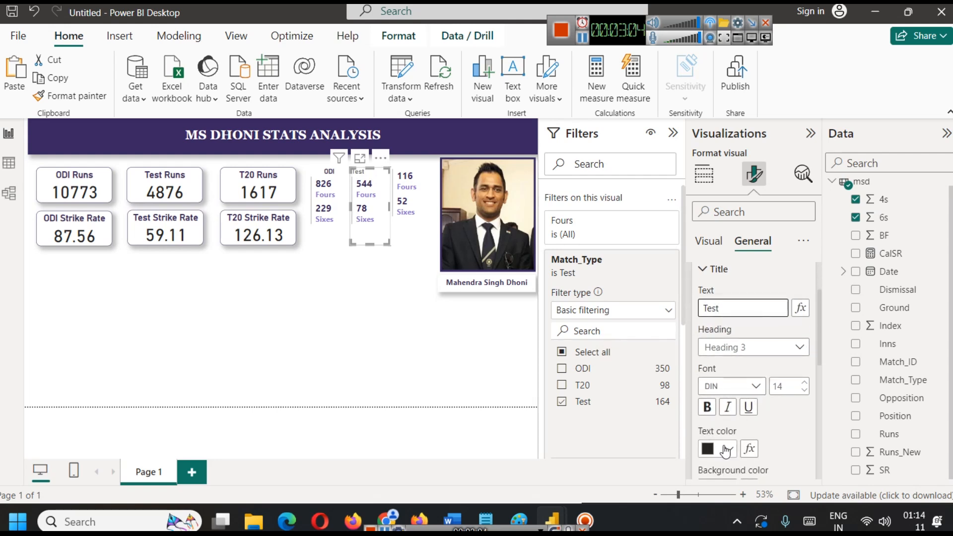
pyautogui.click(726, 450)
pyautogui.click(709, 368)
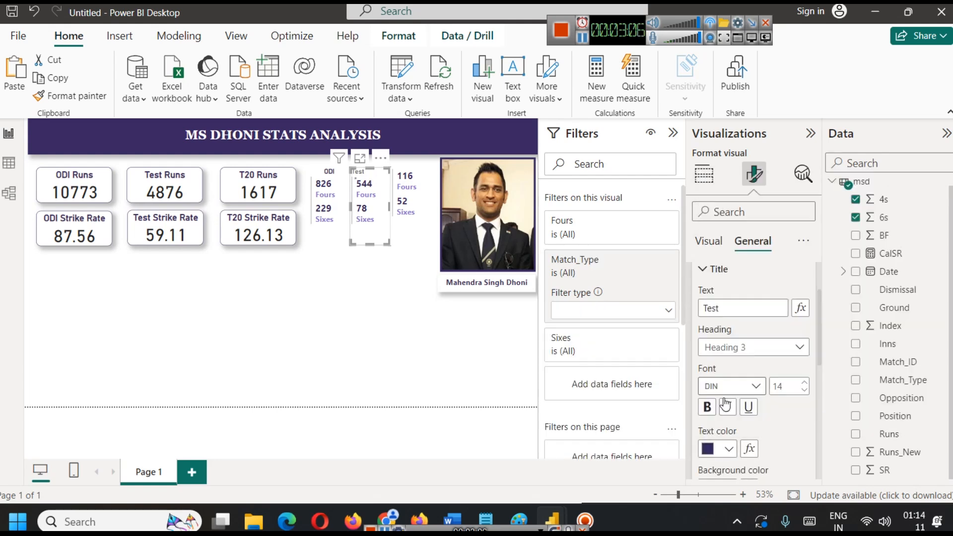
pyautogui.click(707, 407)
pyautogui.click(386, 342)
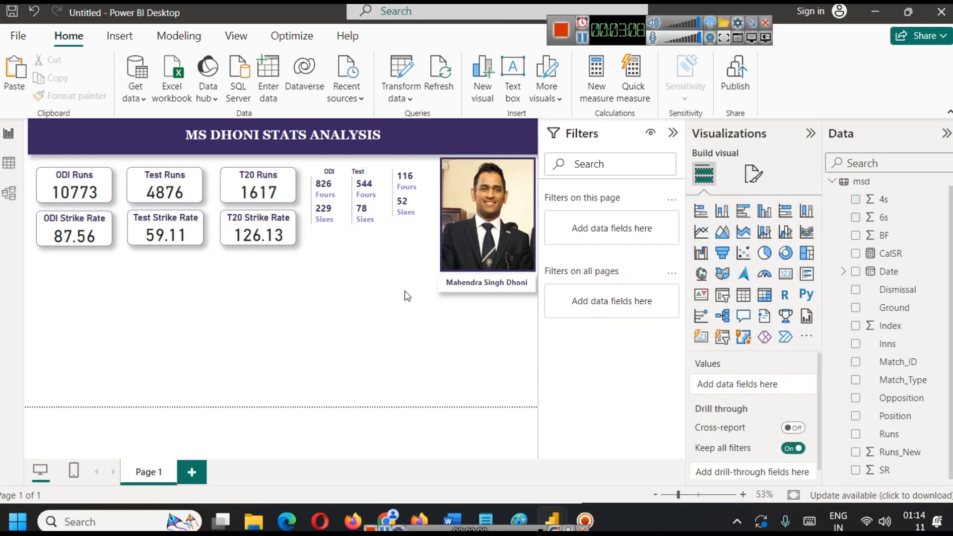
pyautogui.click(381, 210)
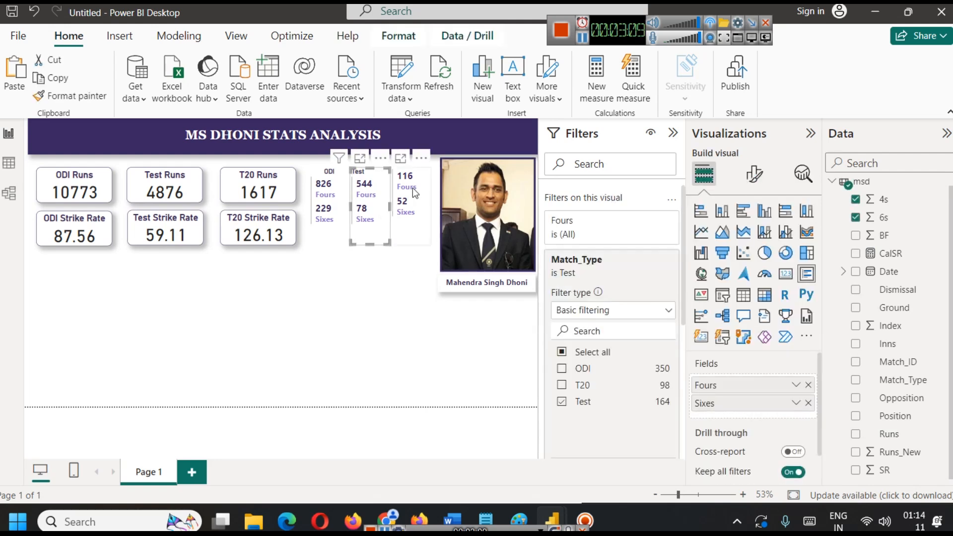
pyautogui.click(582, 37)
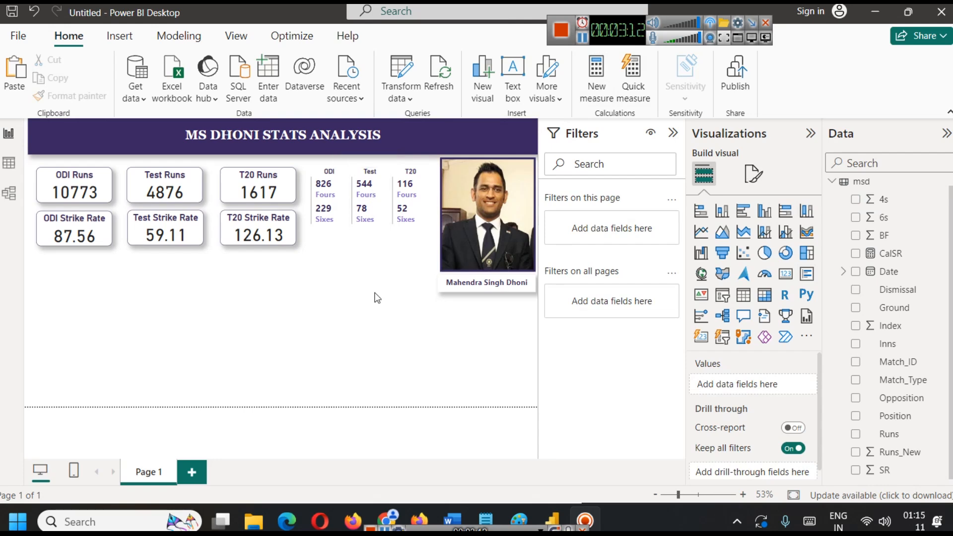
# Switch to the browser, check the Test fours and sixes on Dhoni's ESPNcricinfo stats page, and return to Power BI.
pyautogui.click(391, 509)
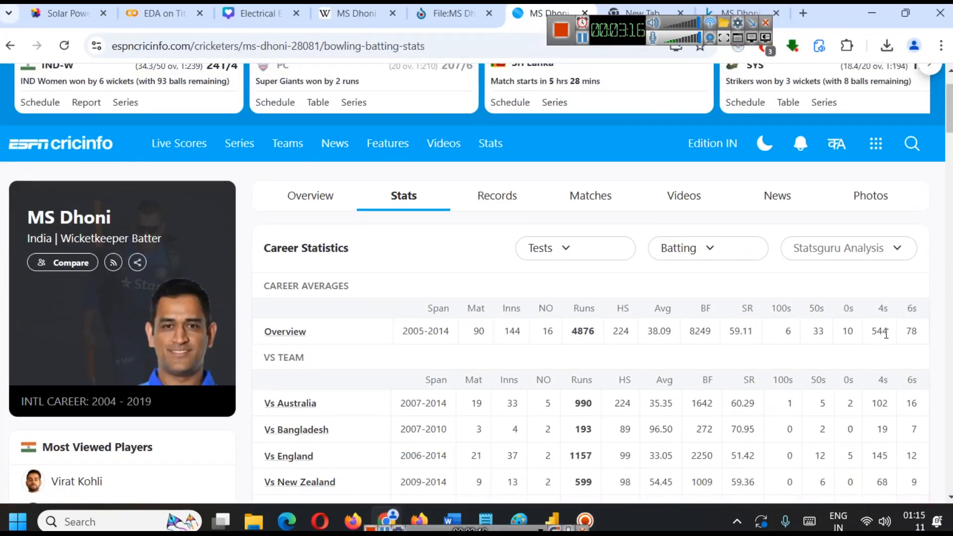
pyautogui.click(390, 519)
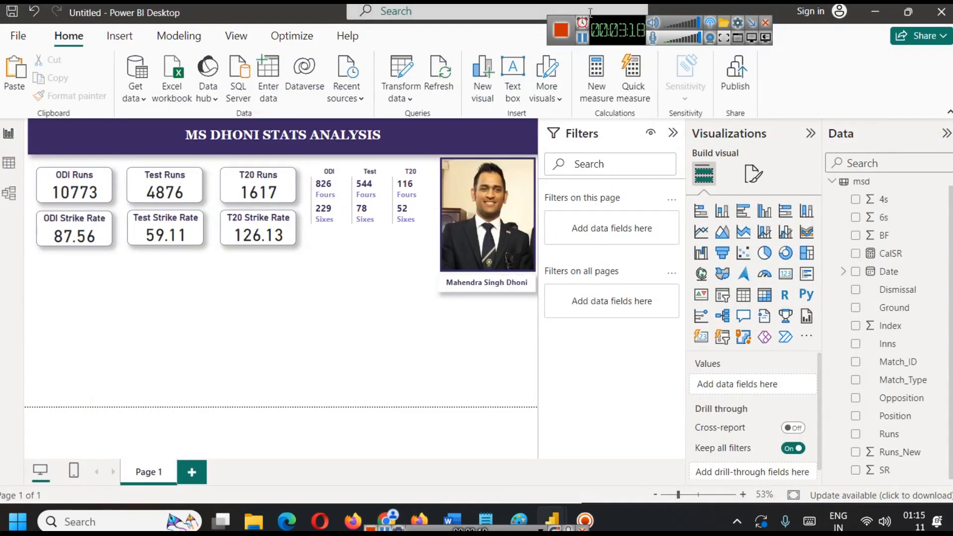
pyautogui.click(582, 38)
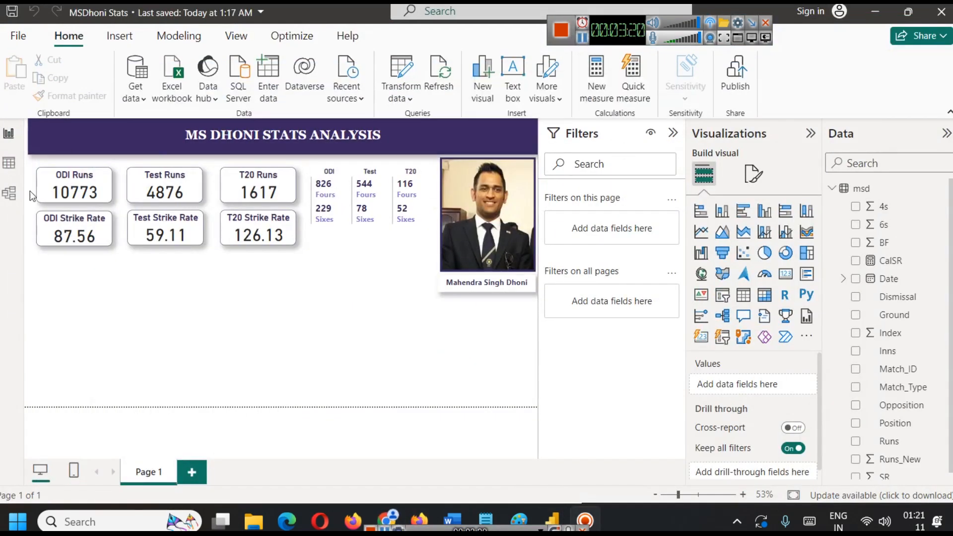
# Examine the Dismissal column's not-out entries in the msd data table, and return to the report page.
pyautogui.click(8, 168)
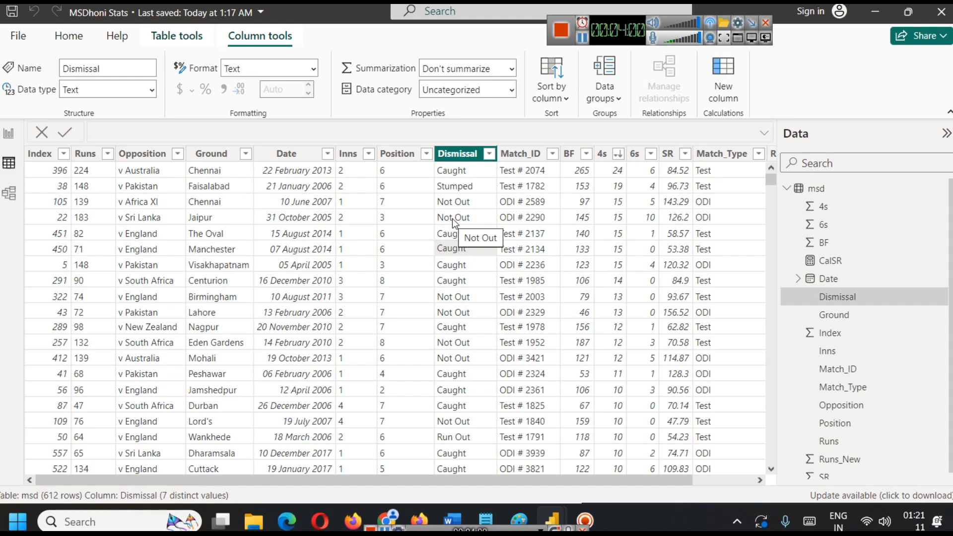
pyautogui.click(10, 133)
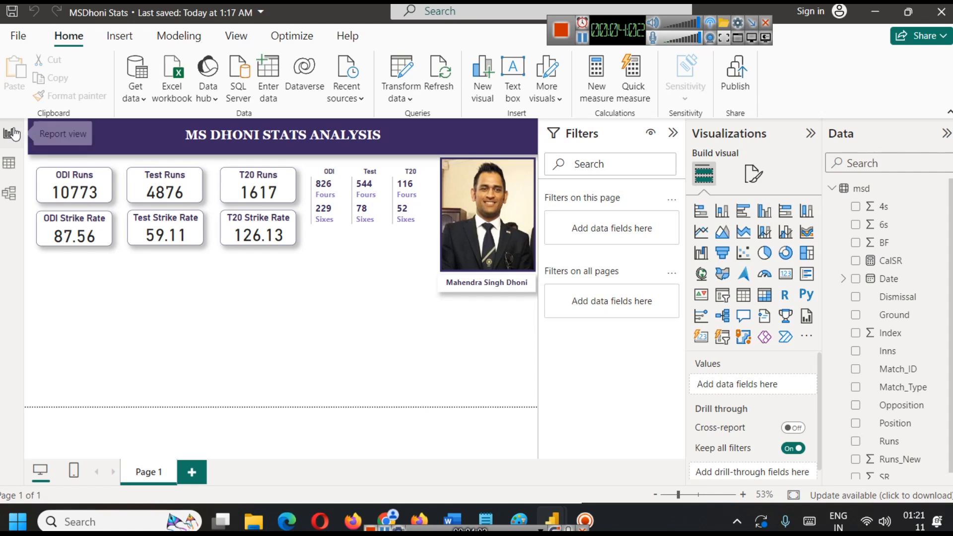
# Create a new measure in the msd table and name it NotOut in its formula.
pyautogui.click(161, 38)
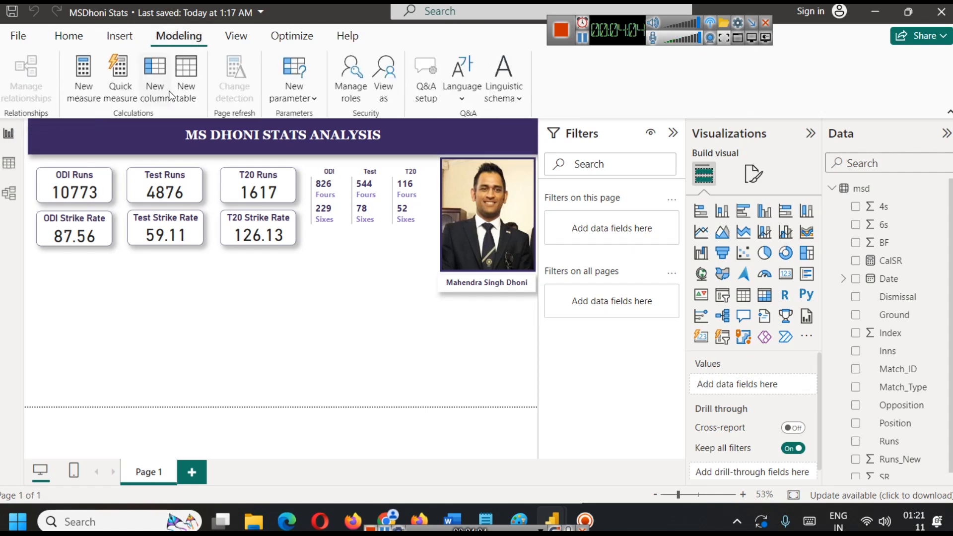
pyautogui.click(85, 89)
pyautogui.doubleClick(127, 130)
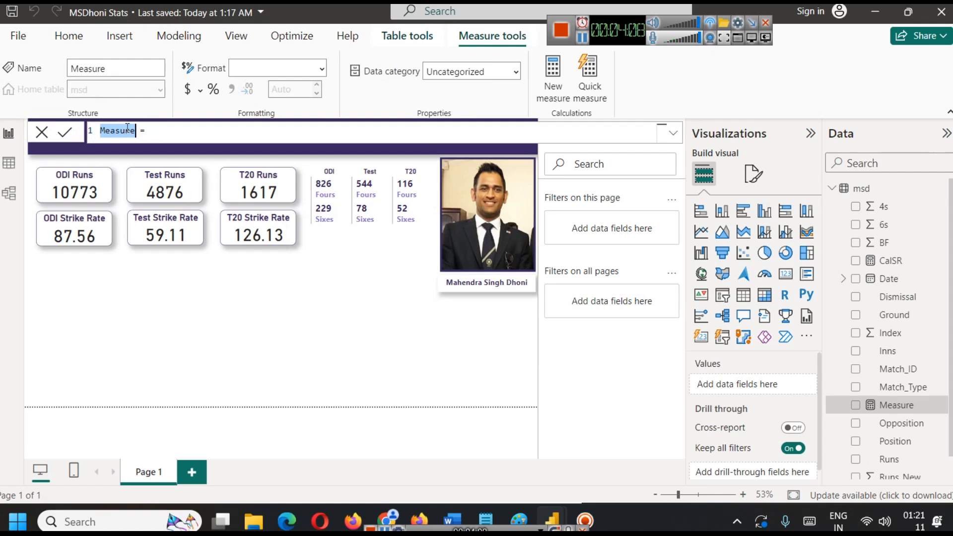
pyautogui.write('NotOut')
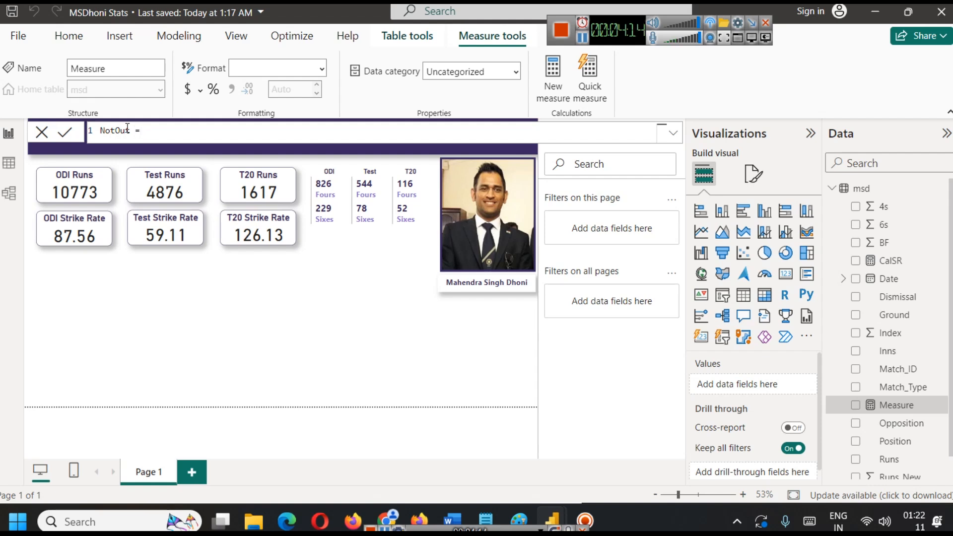
pyautogui.write('COUNT(')
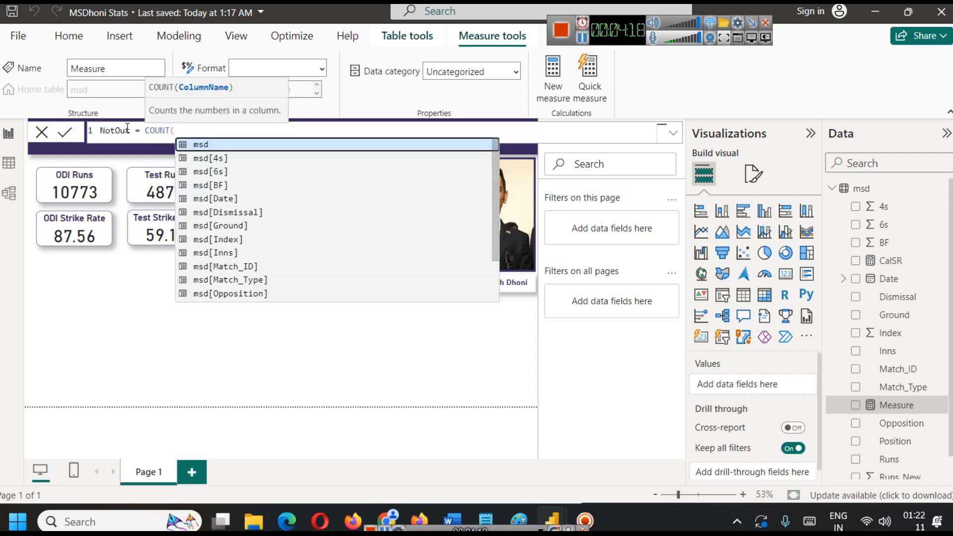
pyautogui.press('BackSpace')
pyautogui.press('BackSpace')
pyautogui.press('BackSpace')
pyautogui.press('BackSpace')
pyautogui.press('BackSpace')
pyautogui.press('BackSpace')
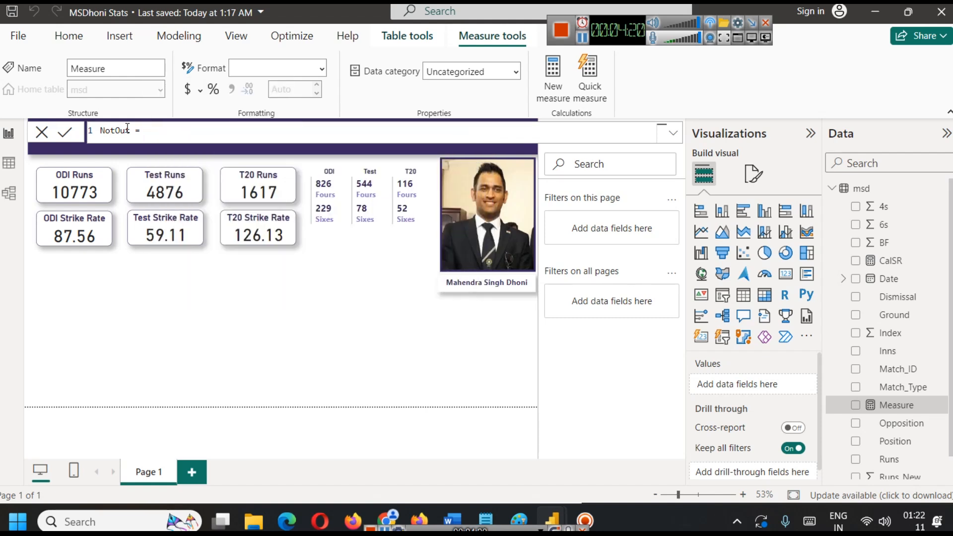
pyautogui.write('FILTER(')
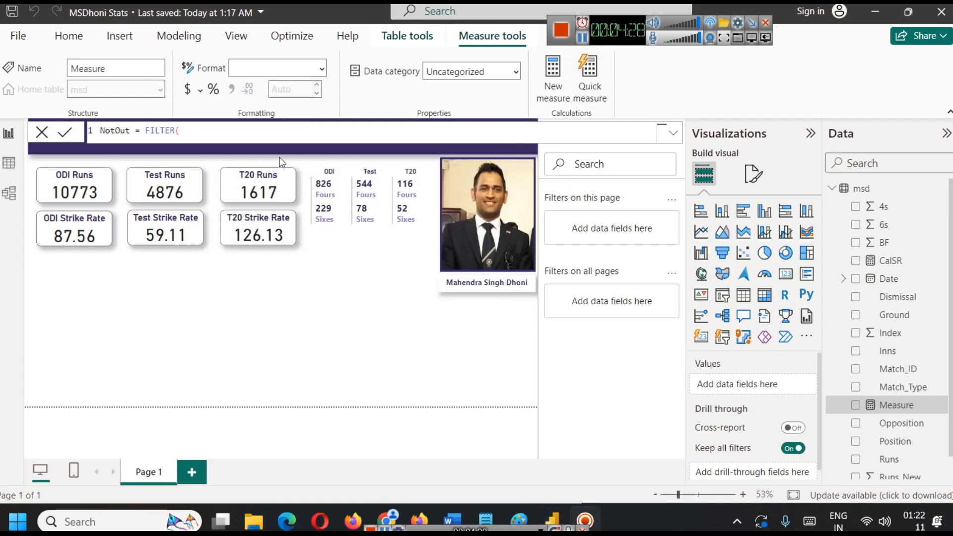
pyautogui.doubleClick(161, 132)
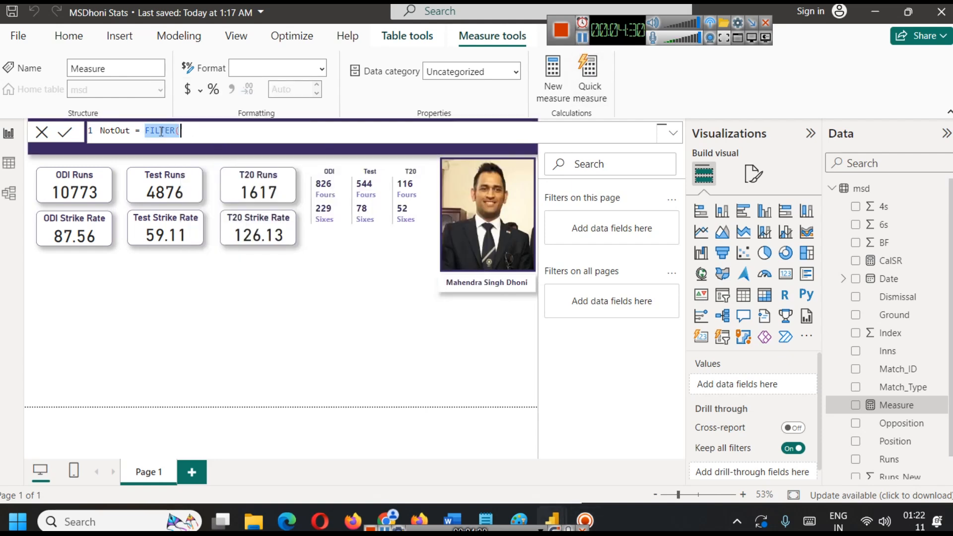
pyautogui.press('Delete')
pyautogui.press('Delete')
# Start the NotOut formula with CALCULATE and COUNT(msd[Index]) as its expression.
pyautogui.write('CAL')
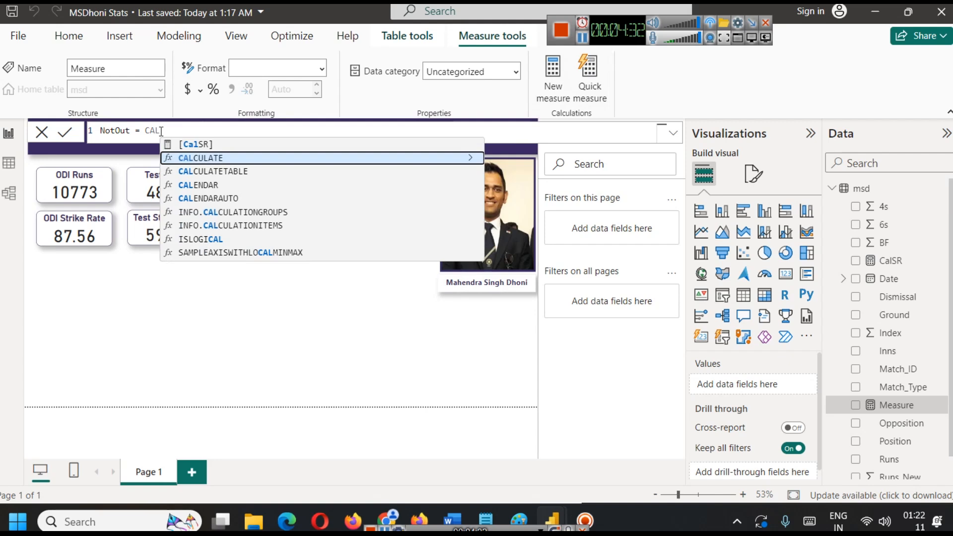
pyautogui.press('Tab')
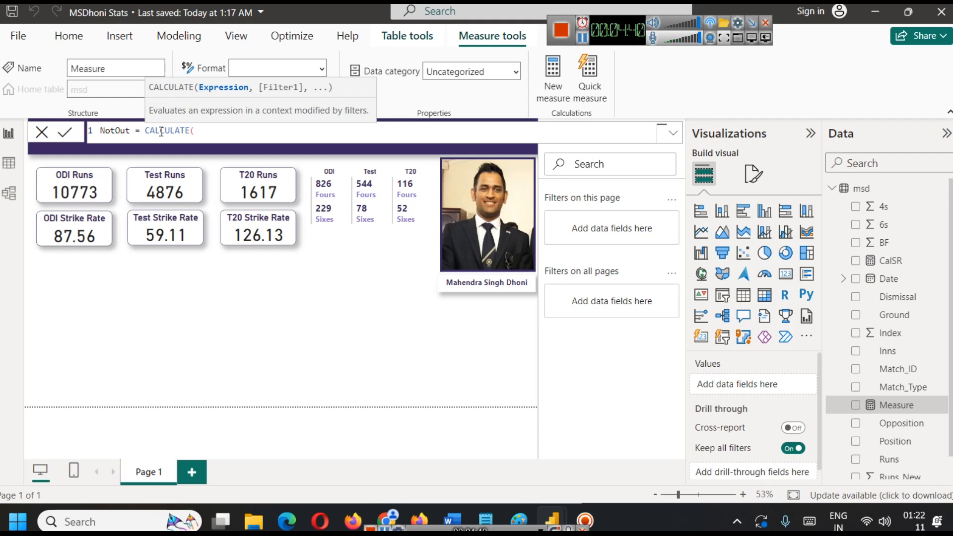
pyautogui.write('CO')
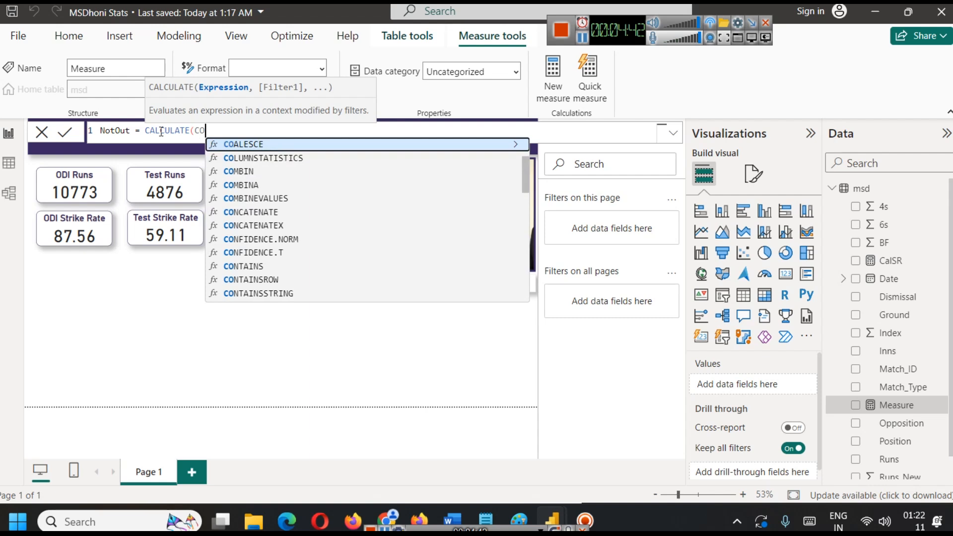
pyautogui.write('UNT(')
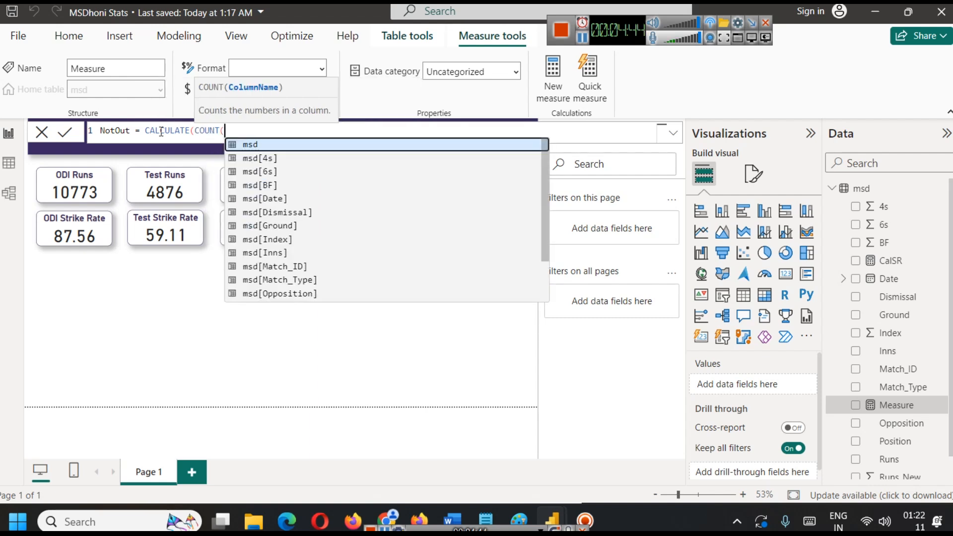
pyautogui.press('Down')
pyautogui.press('Down')
pyautogui.press('Down')
pyautogui.press('Down')
pyautogui.press('Down')
pyautogui.press('Down')
pyautogui.press('Down')
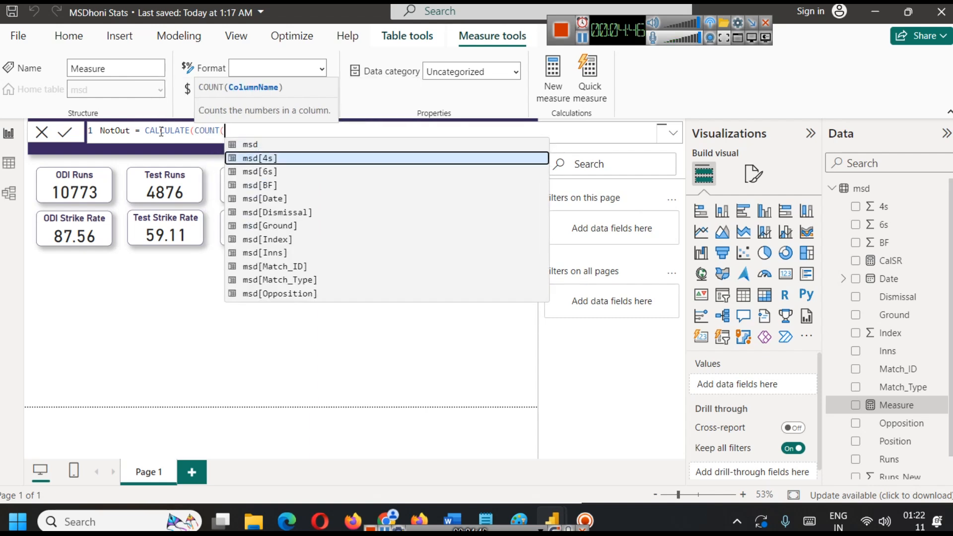
pyautogui.press('Tab')
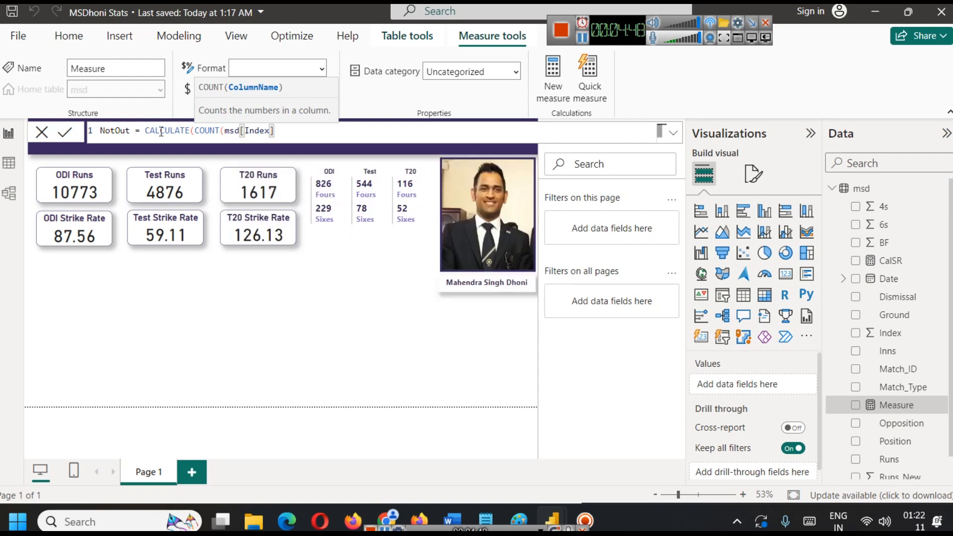
pyautogui.write(')')
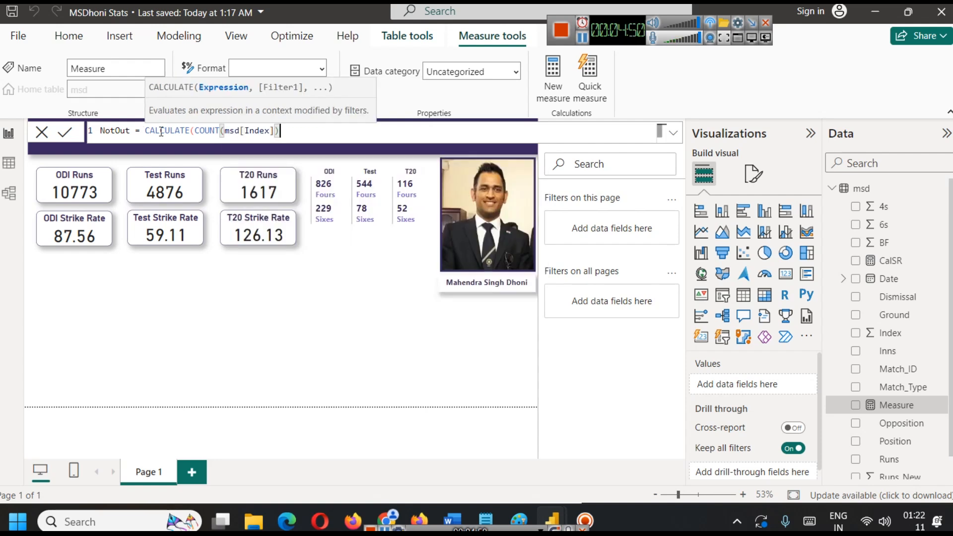
pyautogui.write(',')
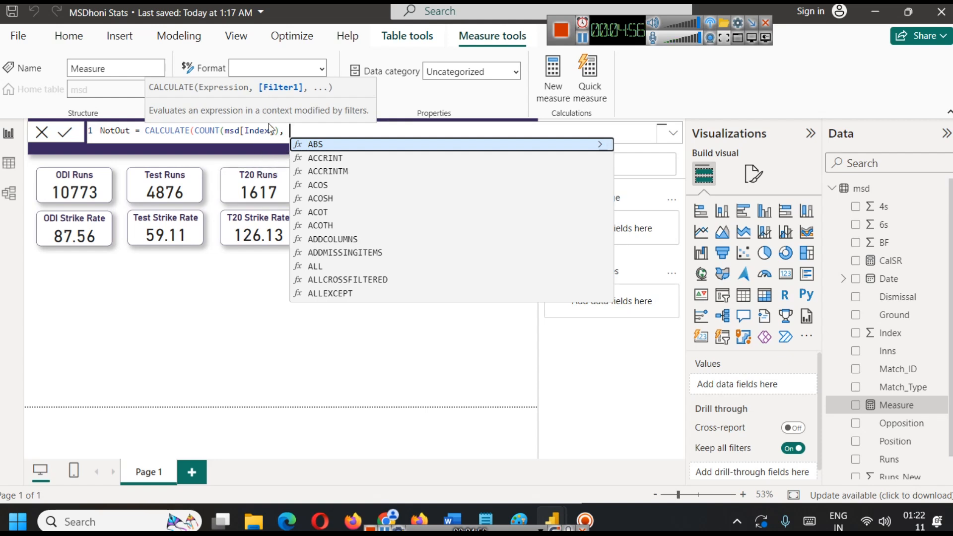
# Complete the NotOut measure with the filter msd[Dismissal] = "Not Out" and commit the formula.
pyautogui.write('msd')
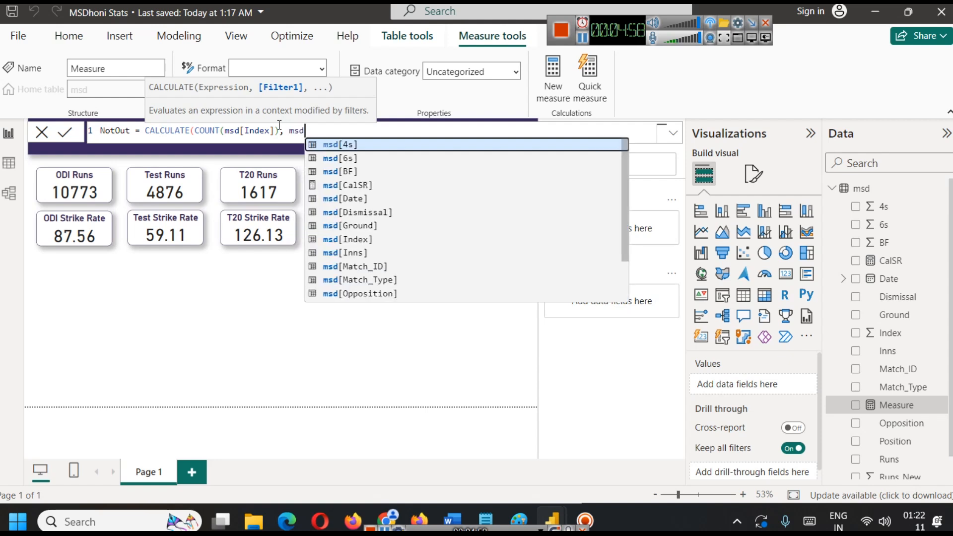
pyautogui.press('Down')
pyautogui.press('Down')
pyautogui.press('Down')
pyautogui.press('Down')
pyautogui.press('Down')
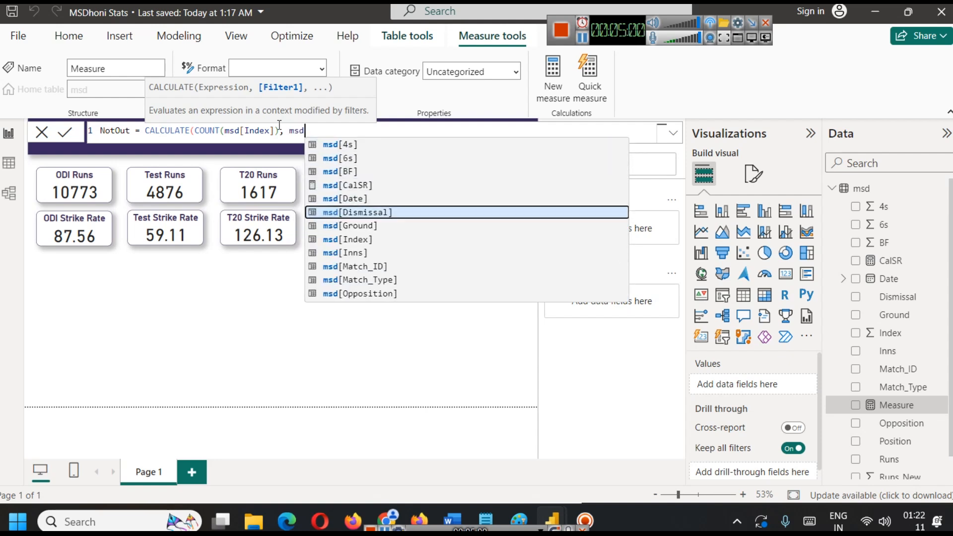
pyautogui.press('Tab')
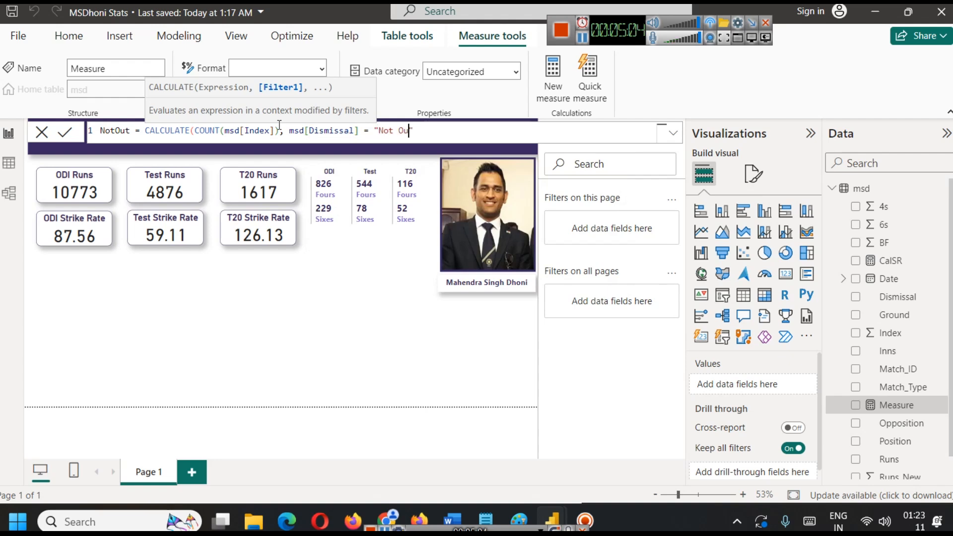
pyautogui.write('= "Not Out")')
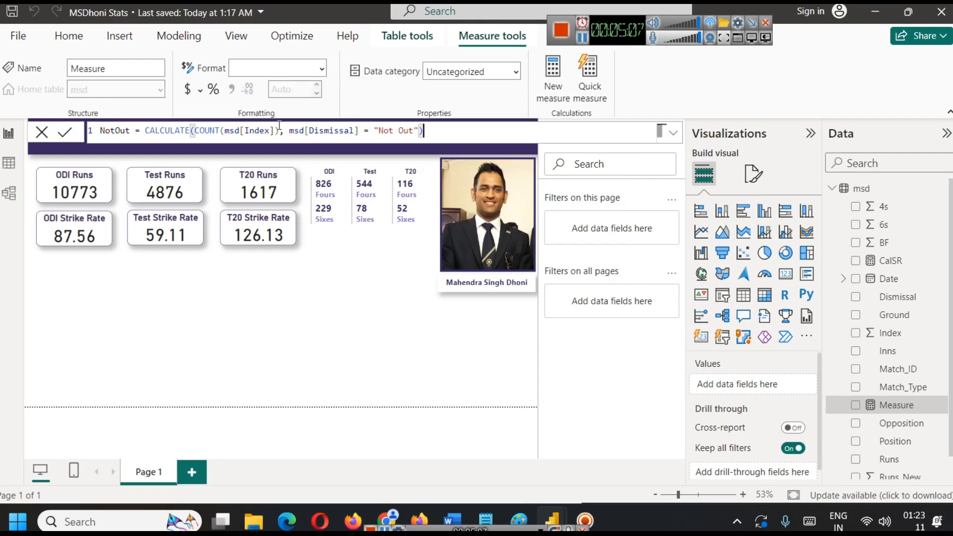
pyautogui.click(65, 134)
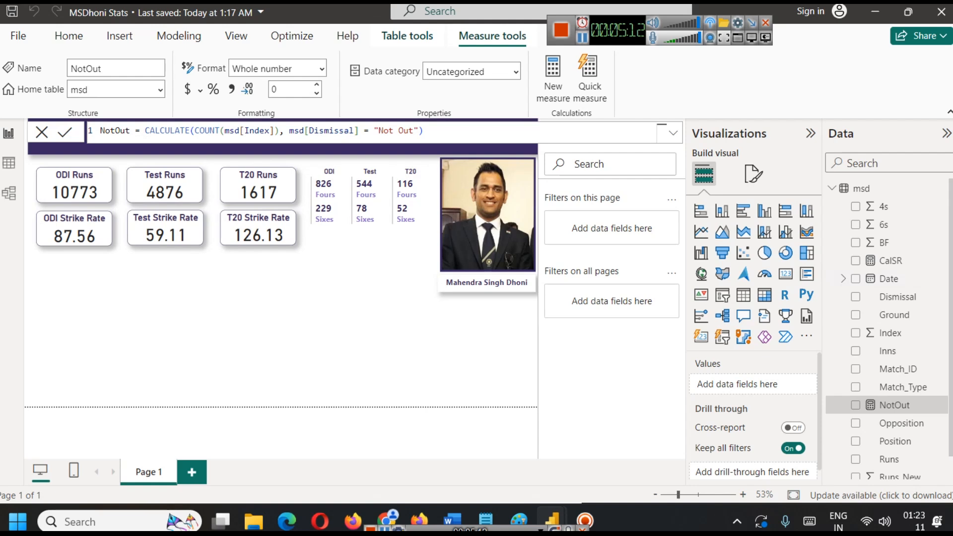
# Add the NotOut measure below Sixes in the ODI fours and sixes card and make the card taller.
pyautogui.click(332, 211)
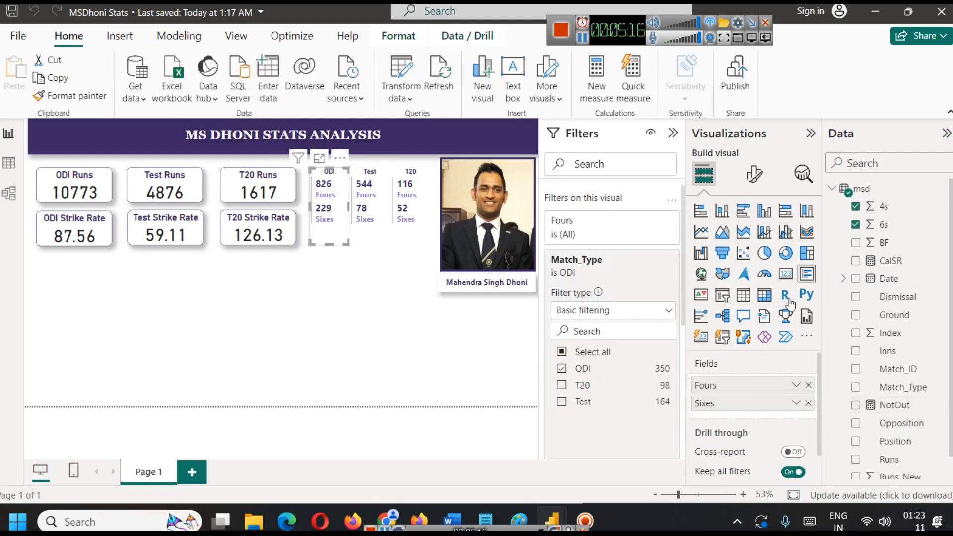
pyautogui.moveTo(891, 406); pyautogui.dragTo(774, 416)
pyautogui.moveTo(331, 246); pyautogui.dragTo(331, 259)
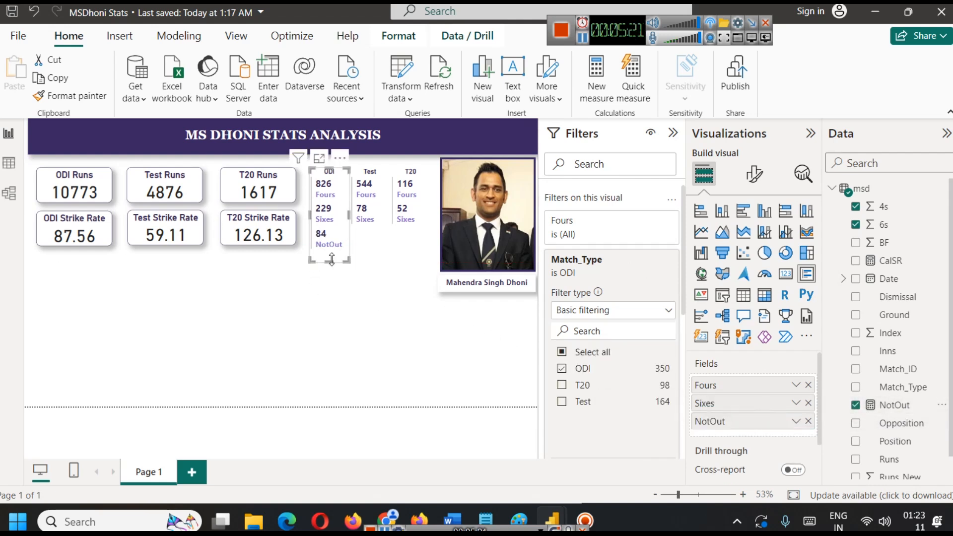
# Switch to the browser, check the ODI not-outs on Dhoni's ESPNcricinfo stats page, and return to Power BI.
pyautogui.click(389, 505)
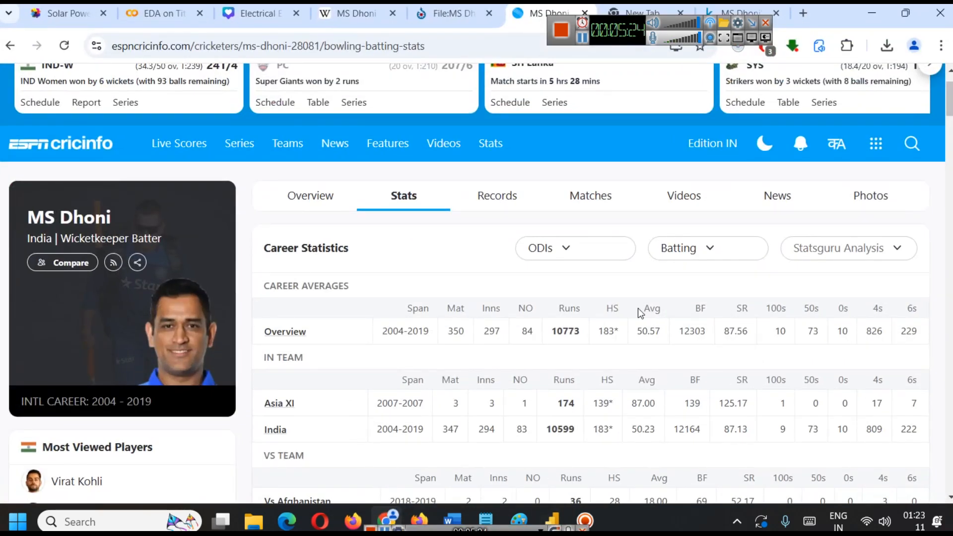
pyautogui.click(565, 251)
pyautogui.click(517, 254)
pyautogui.doubleClick(525, 329)
pyautogui.click(554, 520)
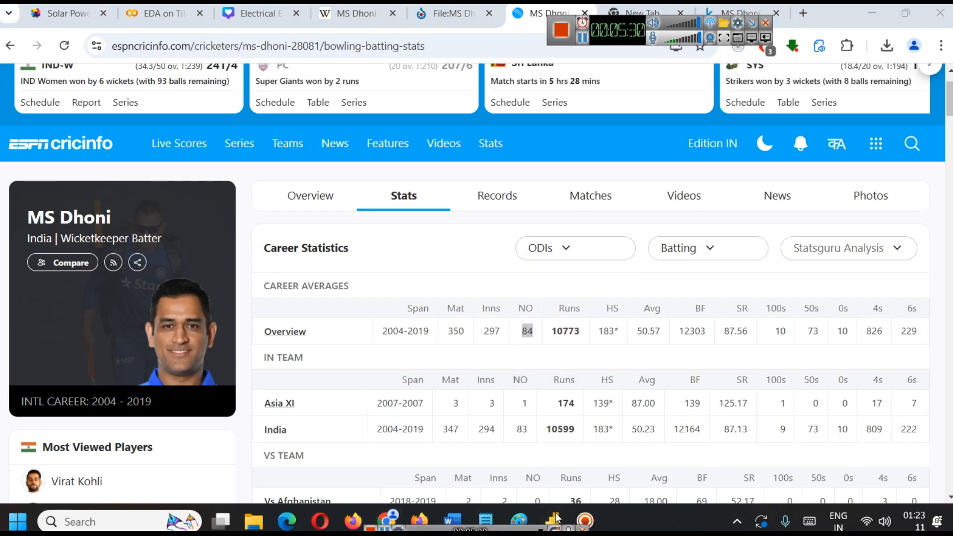
pyautogui.click(604, 470)
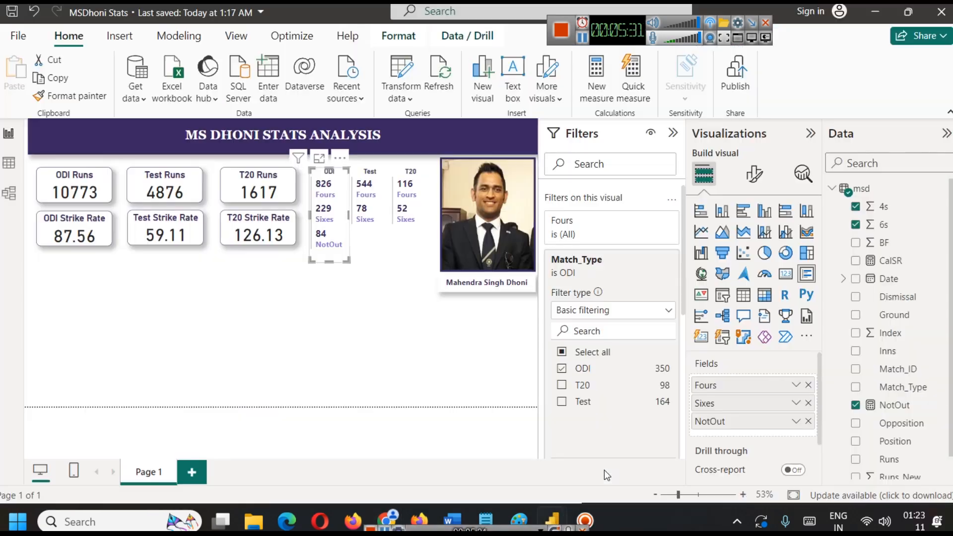
# Shorten the ODI fours and sixes card to match its neighbours and set its callout value font size to 14.
pyautogui.moveTo(329, 261); pyautogui.dragTo(329, 246)
pyautogui.click(342, 258)
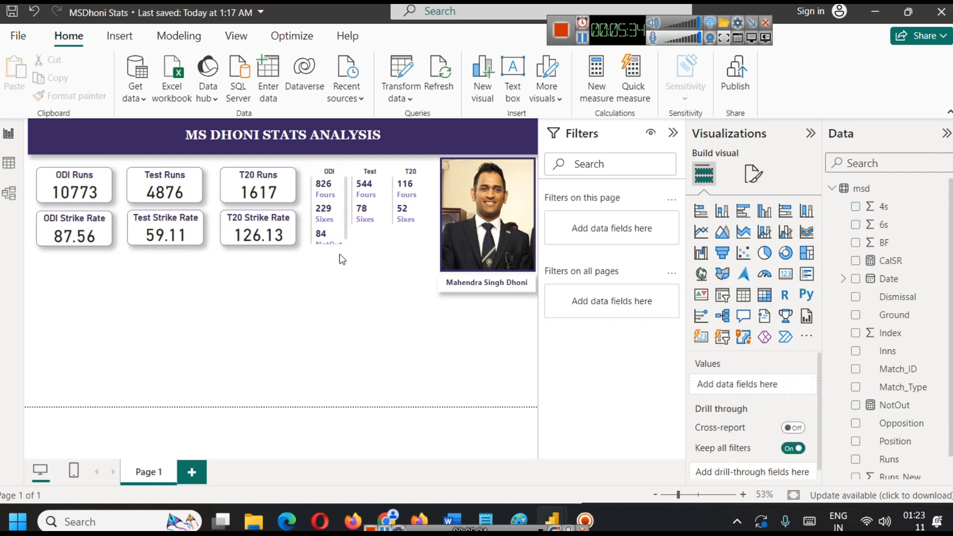
pyautogui.click(328, 209)
pyautogui.click(754, 174)
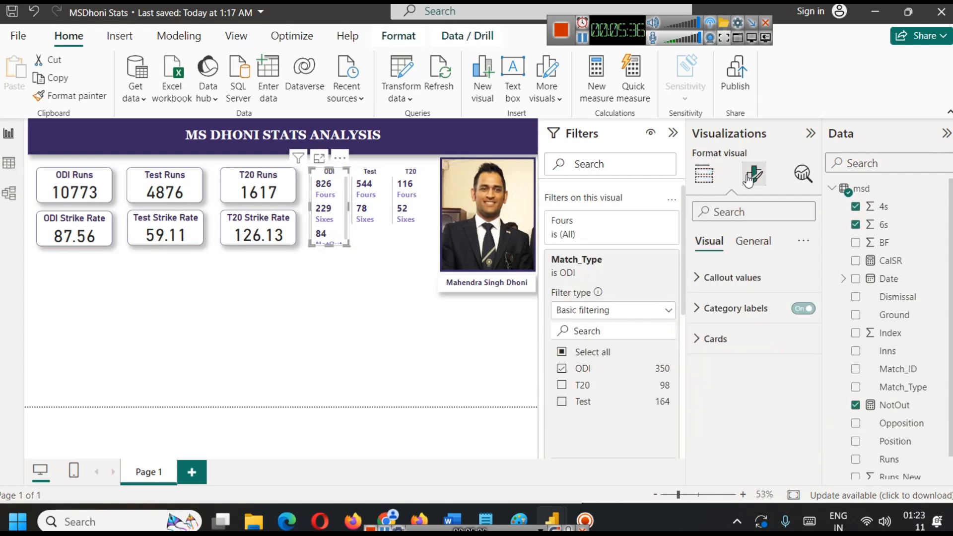
pyautogui.click(749, 278)
pyautogui.click(805, 334)
pyautogui.click(805, 334)
pyautogui.click(805, 333)
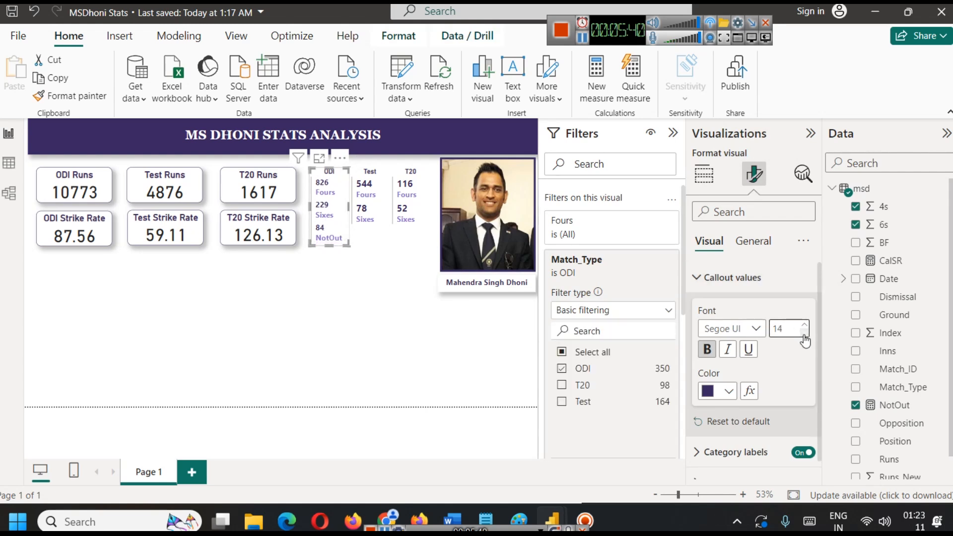
pyautogui.click(230, 293)
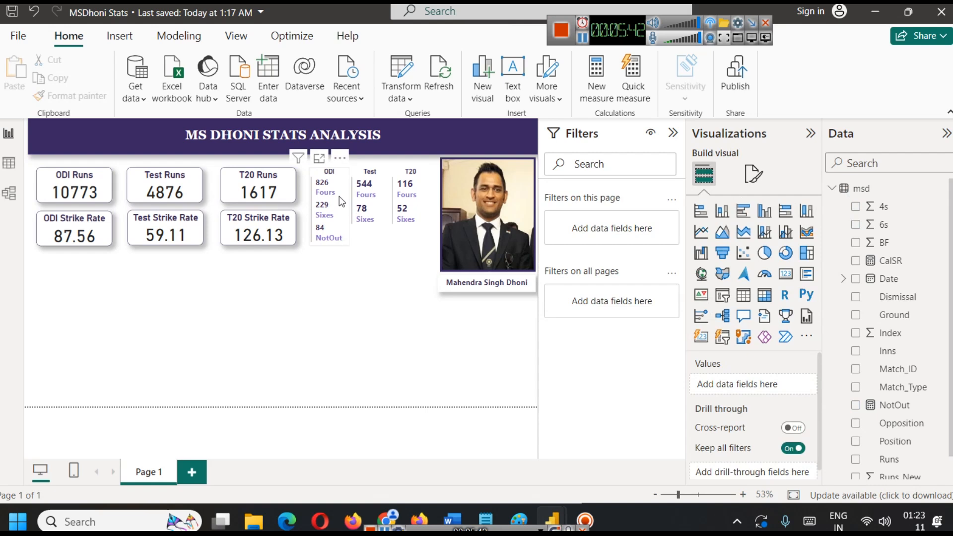
# Add the NotOut measure to the Test fours and sixes card and set its callout value font size to 14.
pyautogui.click(368, 240)
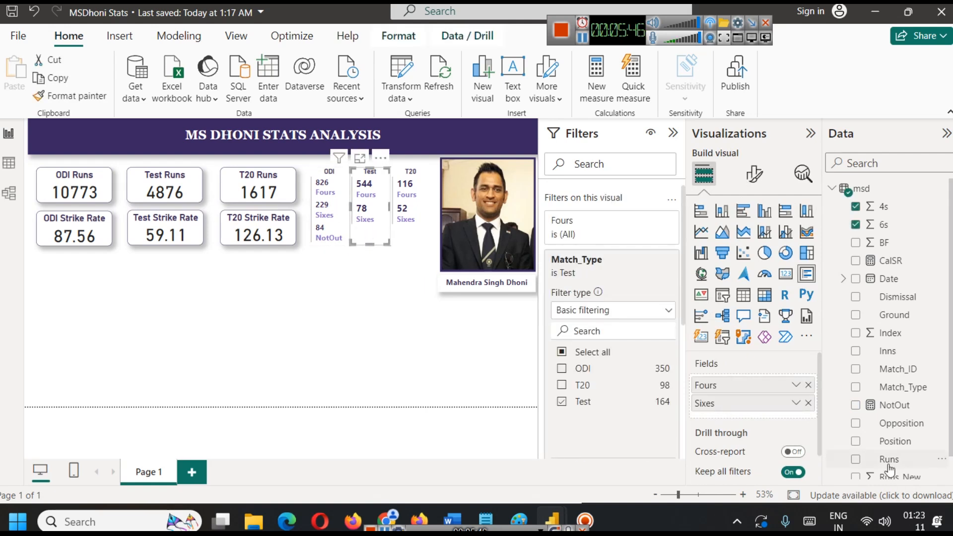
pyautogui.moveTo(894, 405); pyautogui.dragTo(781, 412)
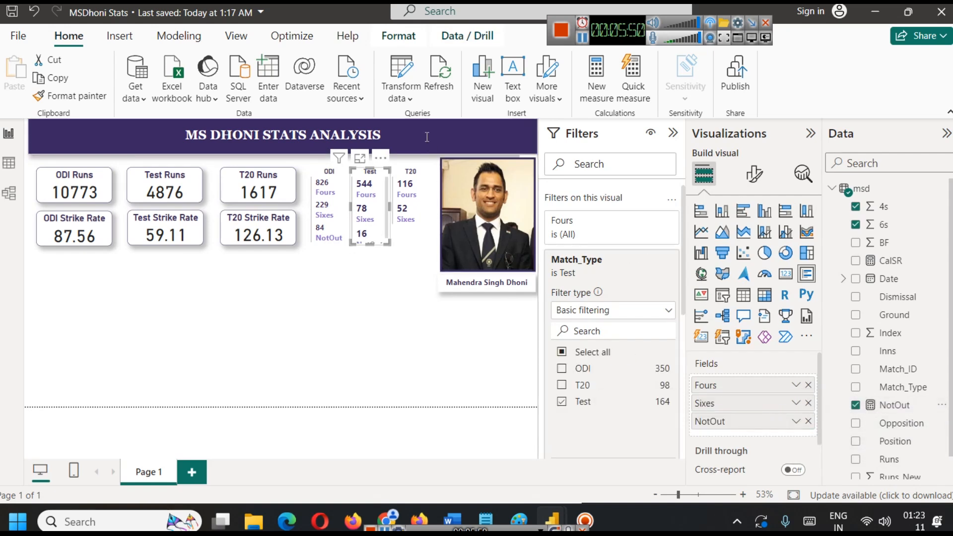
pyautogui.click(755, 177)
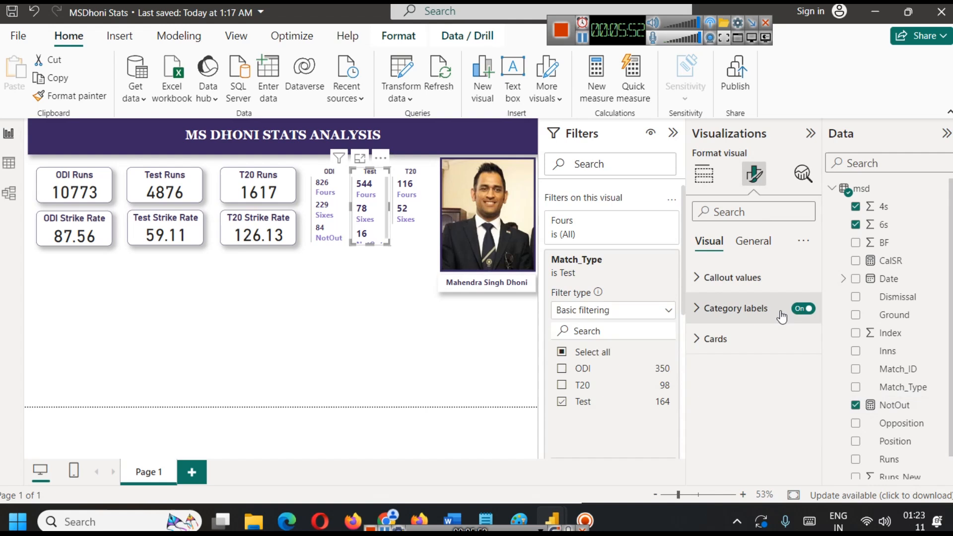
pyautogui.click(755, 278)
pyautogui.click(805, 333)
pyautogui.click(805, 333)
pyautogui.click(805, 332)
# Add the NotOut measure to the T20 fours and sixes card and set its callout value font size to 14.
pyautogui.click(404, 211)
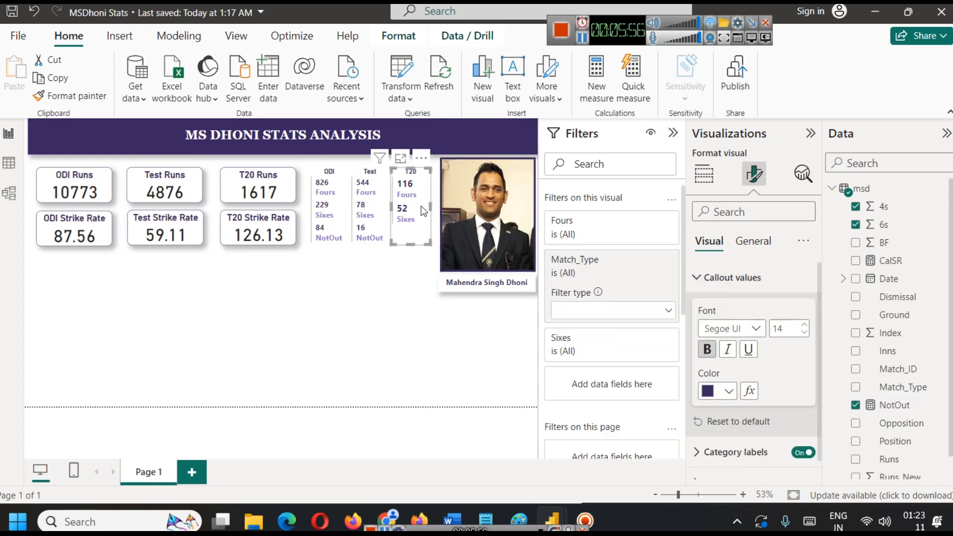
pyautogui.click(704, 174)
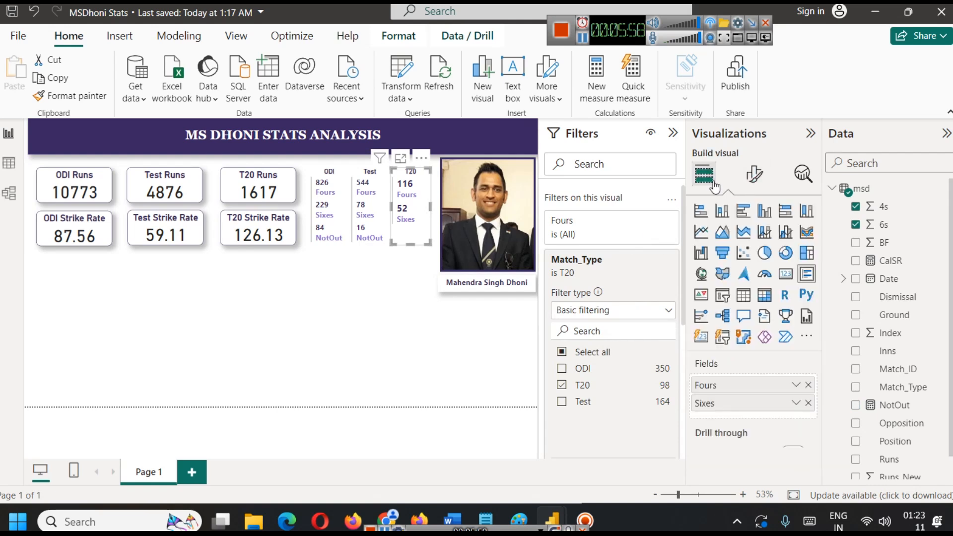
pyautogui.moveTo(901, 416); pyautogui.dragTo(750, 421)
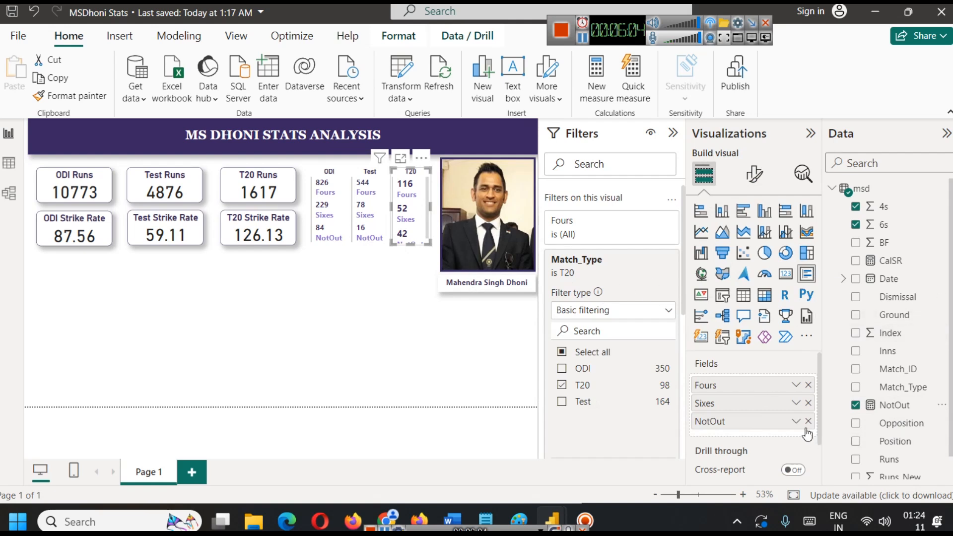
pyautogui.click(755, 175)
pyautogui.click(747, 278)
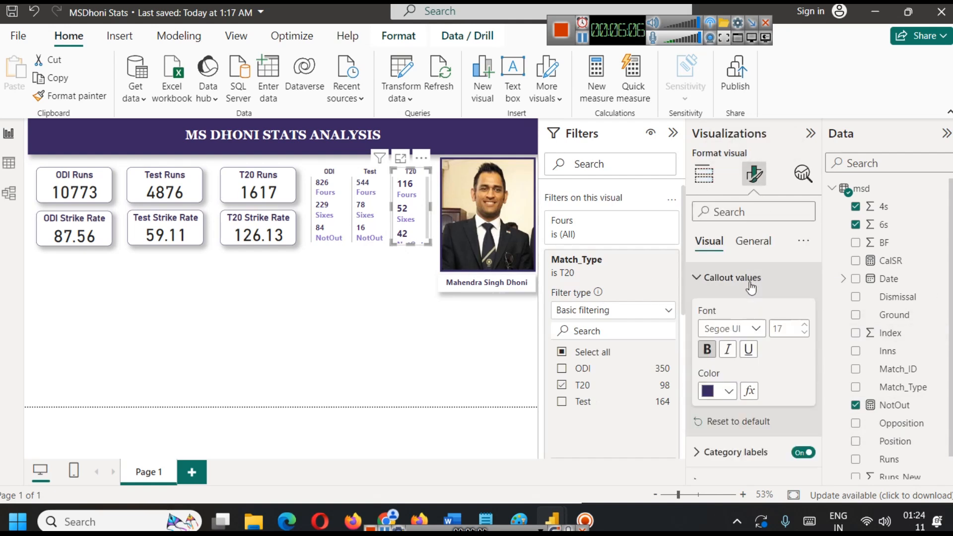
pyautogui.click(803, 333)
pyautogui.click(803, 334)
pyautogui.click(803, 334)
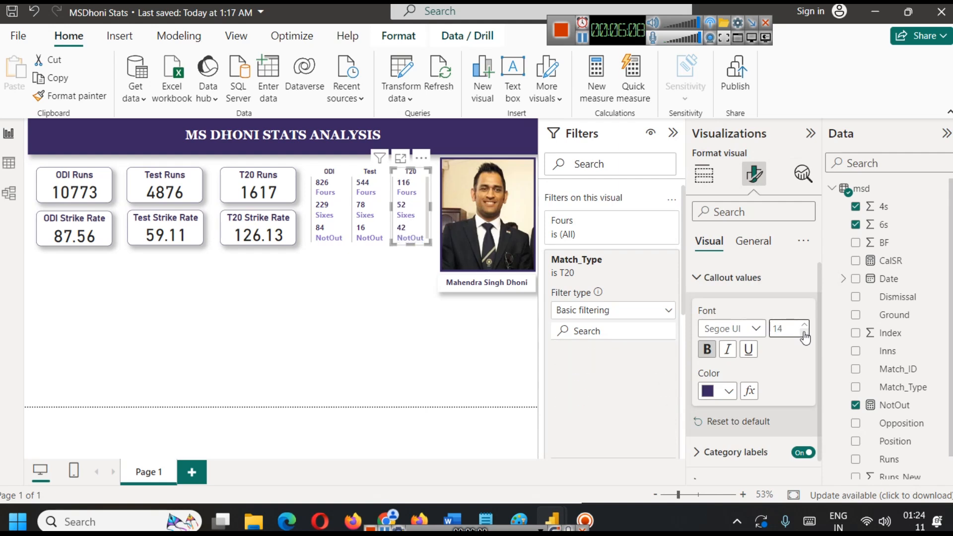
pyautogui.click(410, 293)
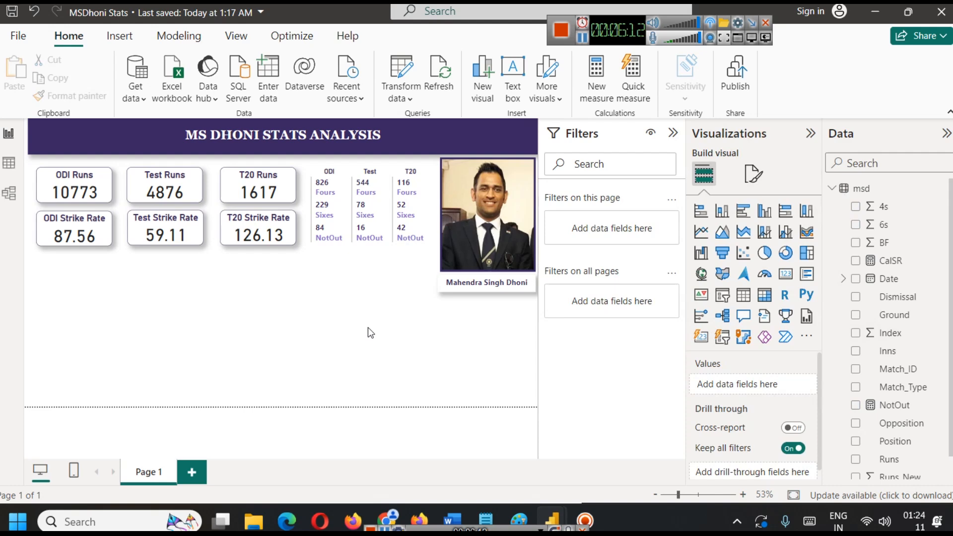
# Switch to the browser and show the T20Is batting figures on Dhoni's ESPNcricinfo stats page to check the not-outs.
pyautogui.click(385, 505)
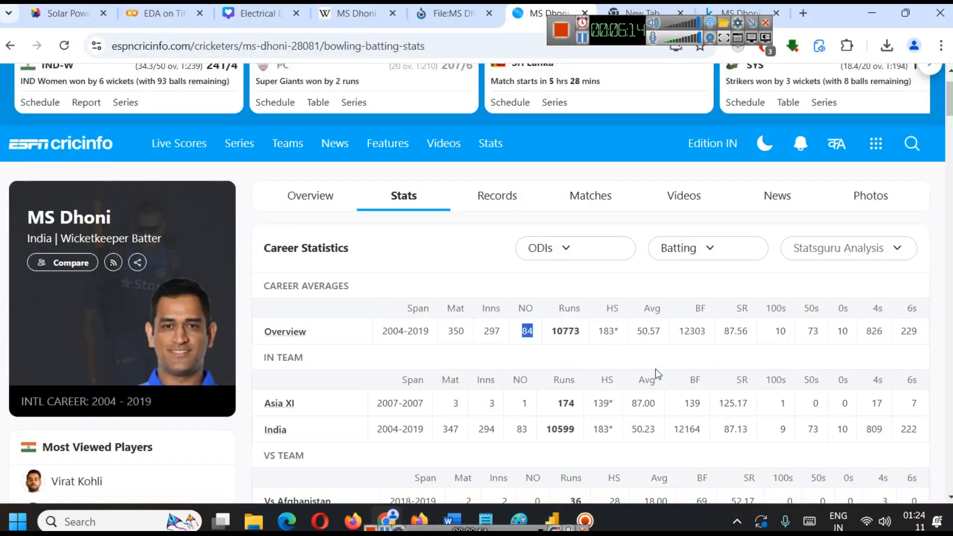
pyautogui.click(592, 246)
pyautogui.click(560, 334)
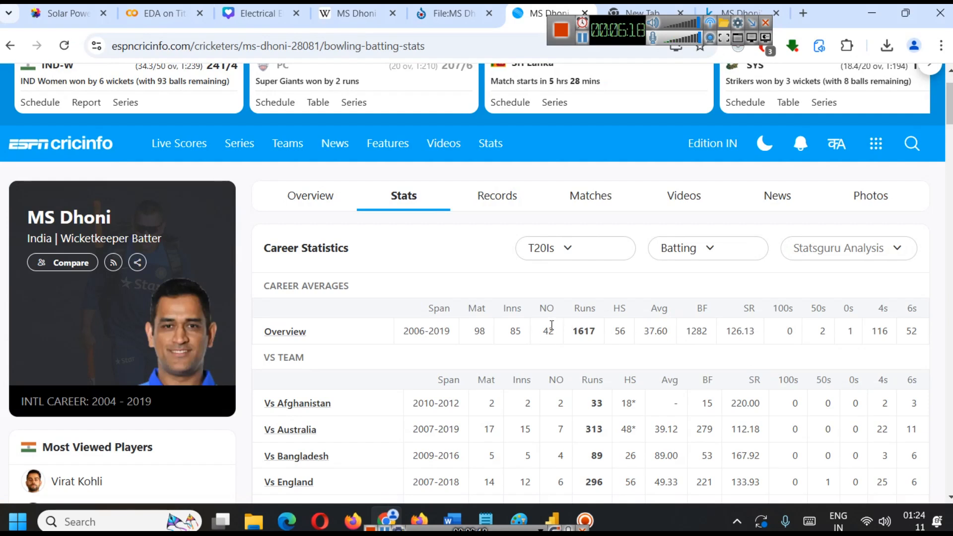
# Show the Tests batting figures on Dhoni's ESPNcricinfo stats page to check the not-outs.
pyautogui.click(576, 254)
pyautogui.click(570, 284)
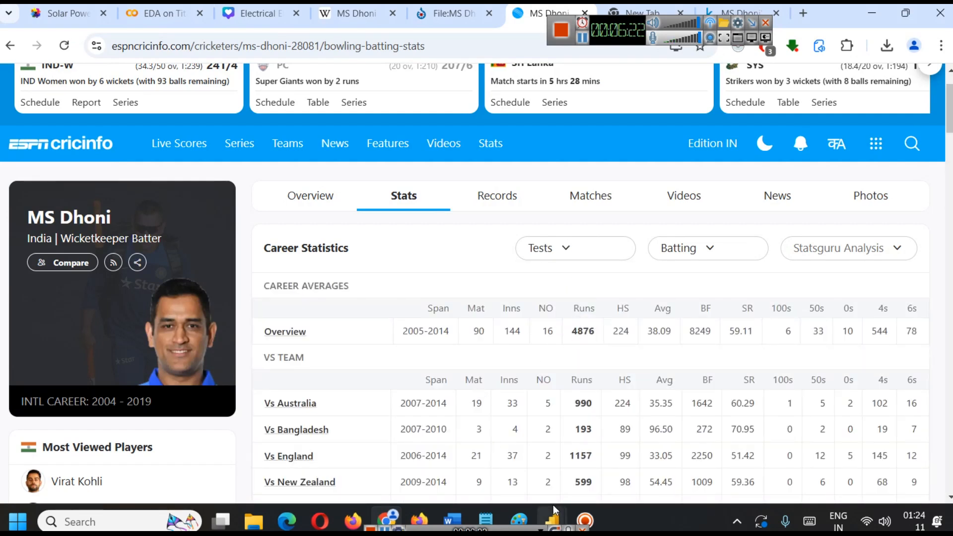
# Switch back to Power BI and review the formulas of the CalSR and NotOut measures.
pyautogui.moveTo(553, 505)
pyautogui.click(616, 469)
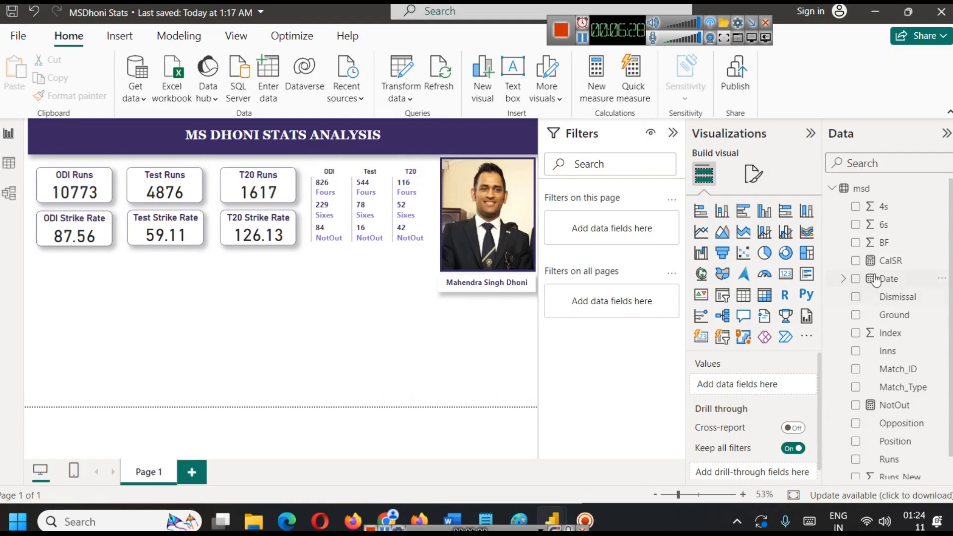
pyautogui.click(898, 265)
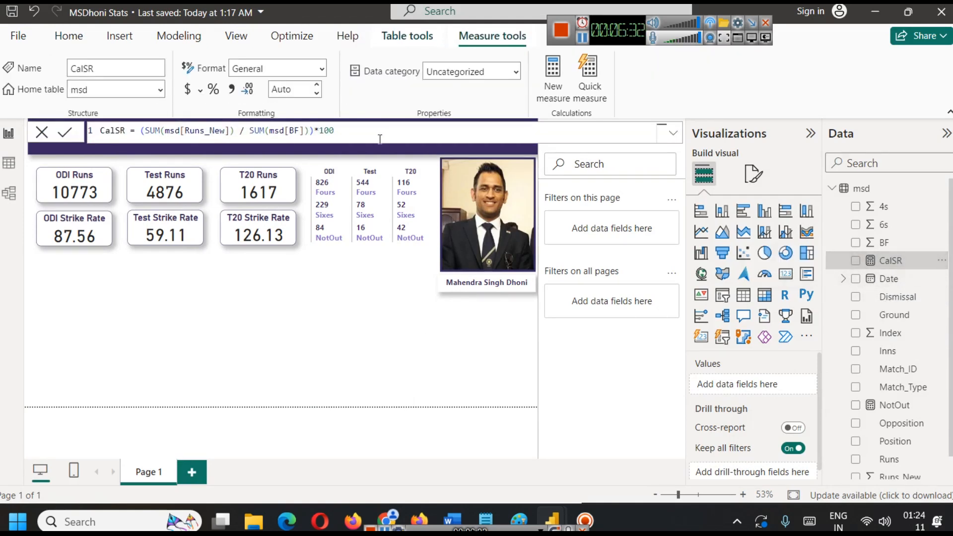
pyautogui.click(899, 406)
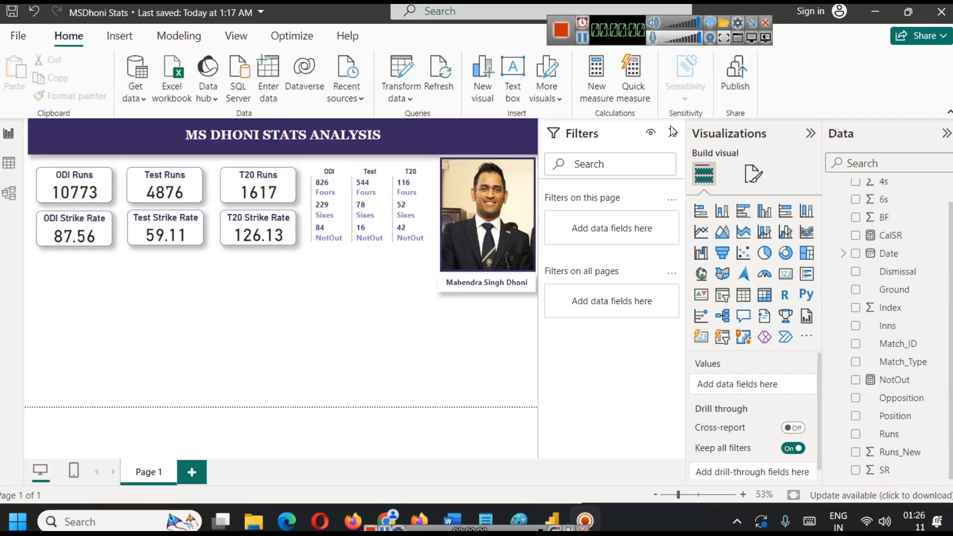
# Add a donut chart directly below the ODI Strike Rate card and copy that card's formatting onto it.
pyautogui.click(786, 255)
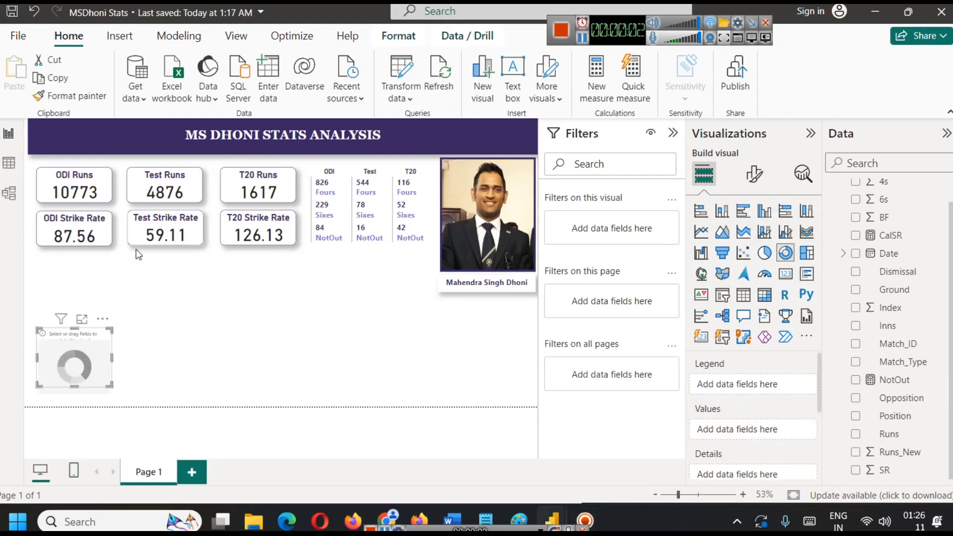
pyautogui.moveTo(93, 368); pyautogui.dragTo(76, 342)
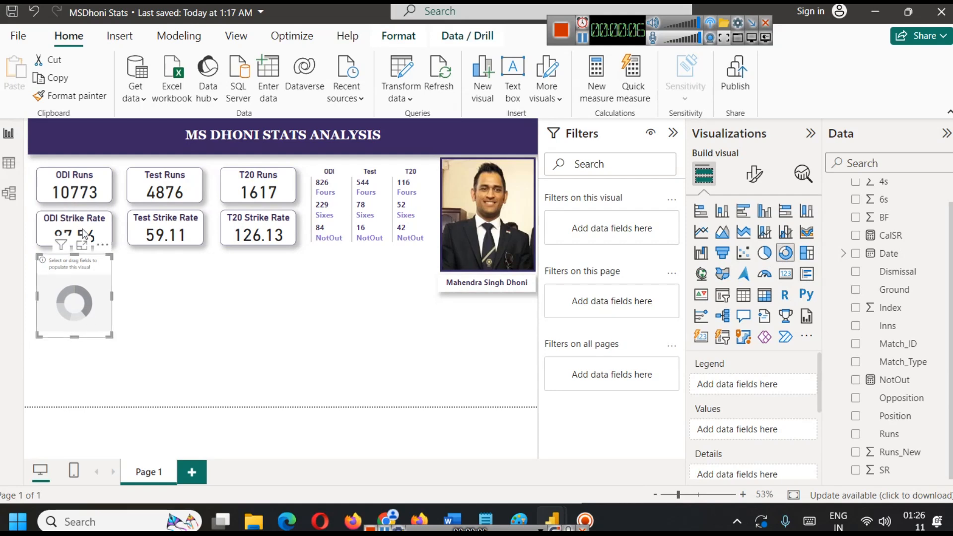
pyautogui.click(84, 232)
pyautogui.click(58, 97)
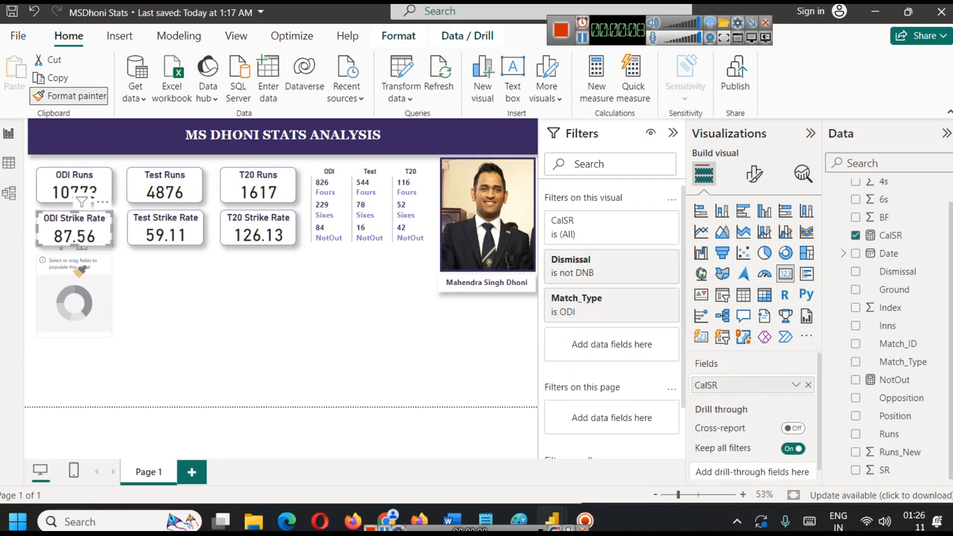
pyautogui.click(79, 270)
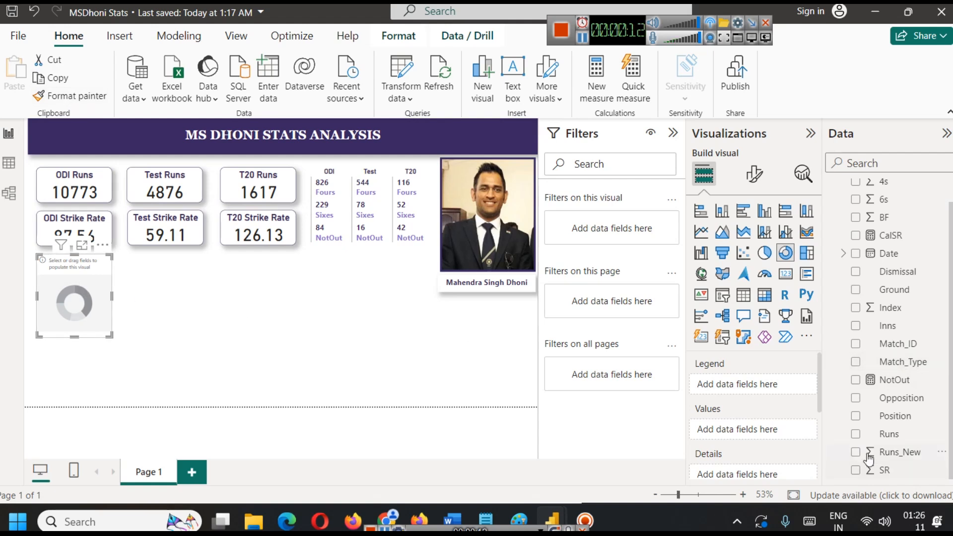
# Set Match_Type as the donut chart's legend and widen the chart to span the ODI and Test card columns.
pyautogui.scroll(1, 926, 412)
pyautogui.scroll(-1, 925, 406)
pyautogui.moveTo(902, 362); pyautogui.dragTo(741, 385)
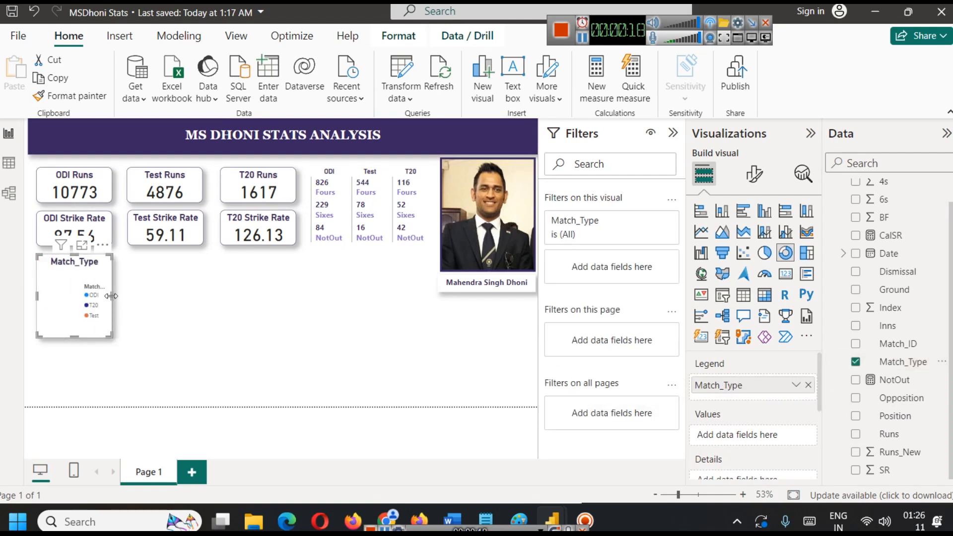
pyautogui.moveTo(114, 295); pyautogui.dragTo(202, 300)
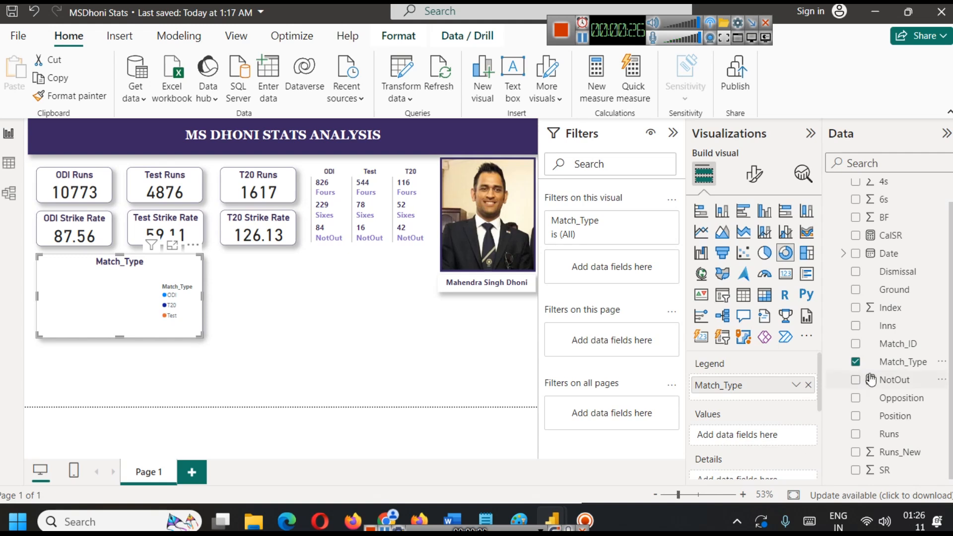
# Add Index as the donut chart's values and aggregate it by Count.
pyautogui.moveTo(889, 311); pyautogui.dragTo(741, 432)
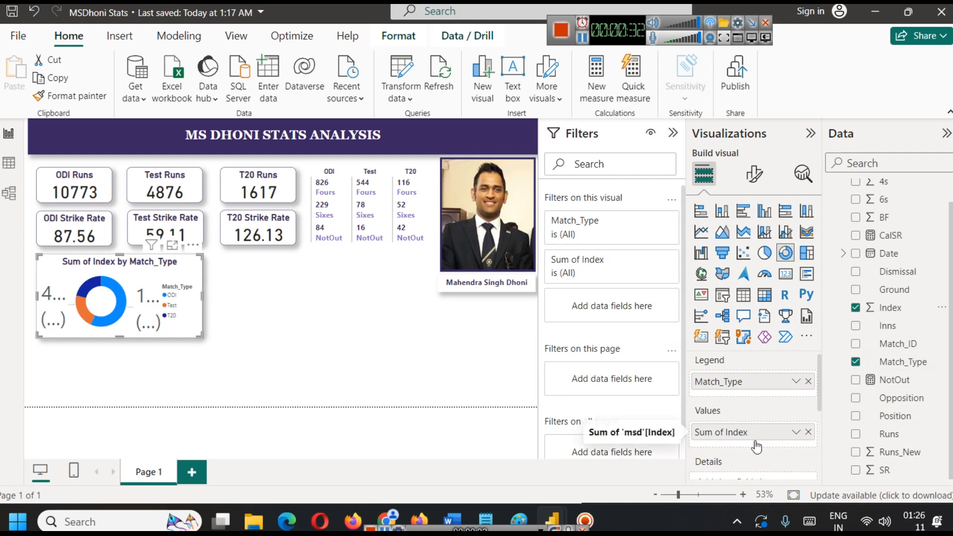
pyautogui.click(796, 432)
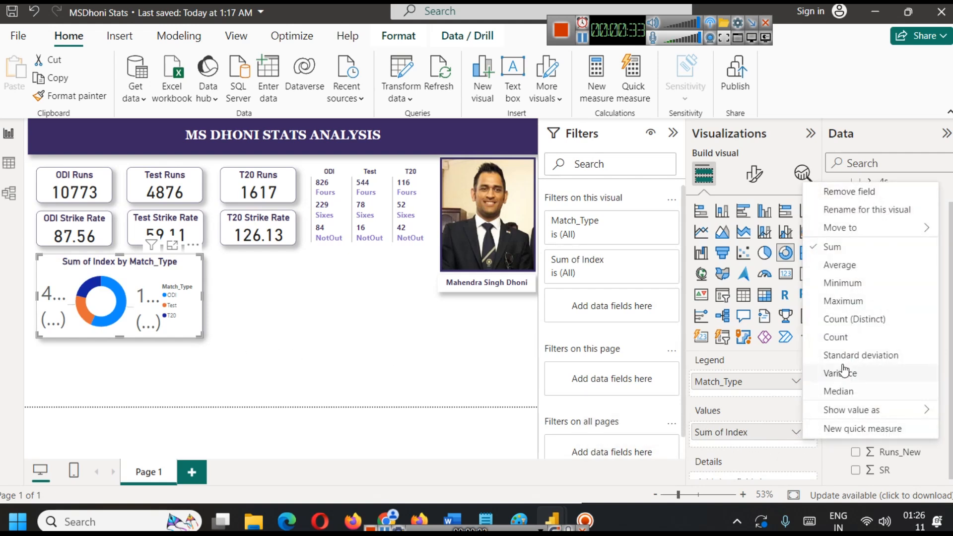
pyautogui.click(842, 338)
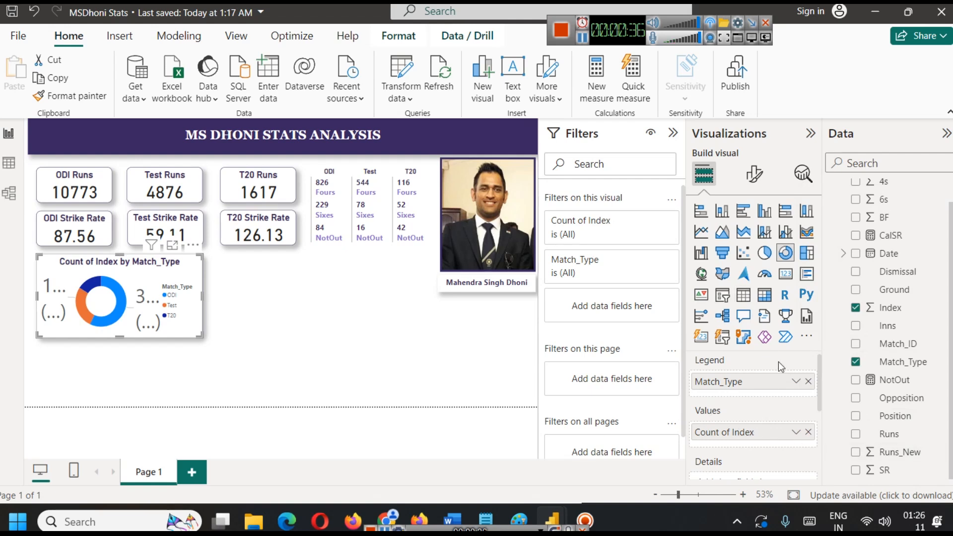
# Set the donut chart's detail label values to font size 14 and bold.
pyautogui.click(755, 173)
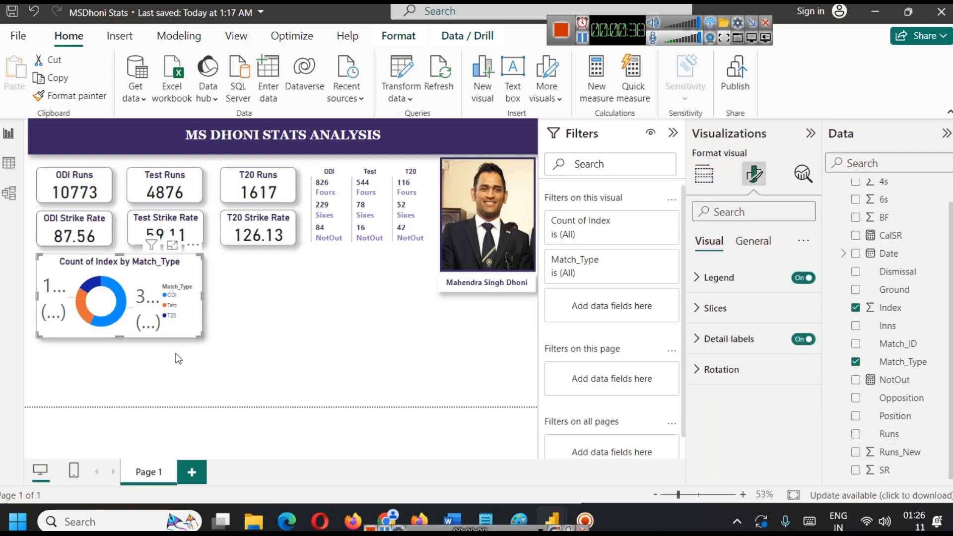
pyautogui.click(723, 339)
pyautogui.scroll(-2, 750, 427)
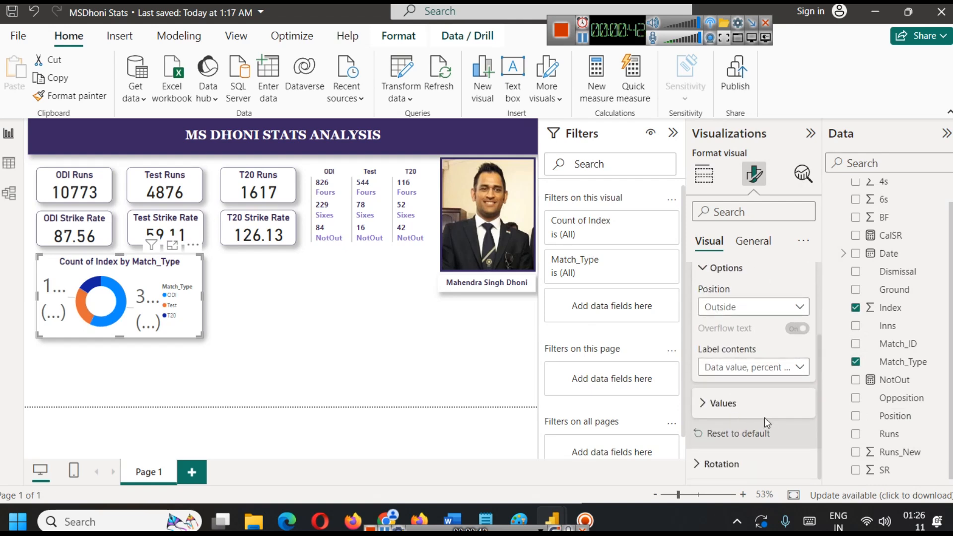
pyautogui.click(759, 406)
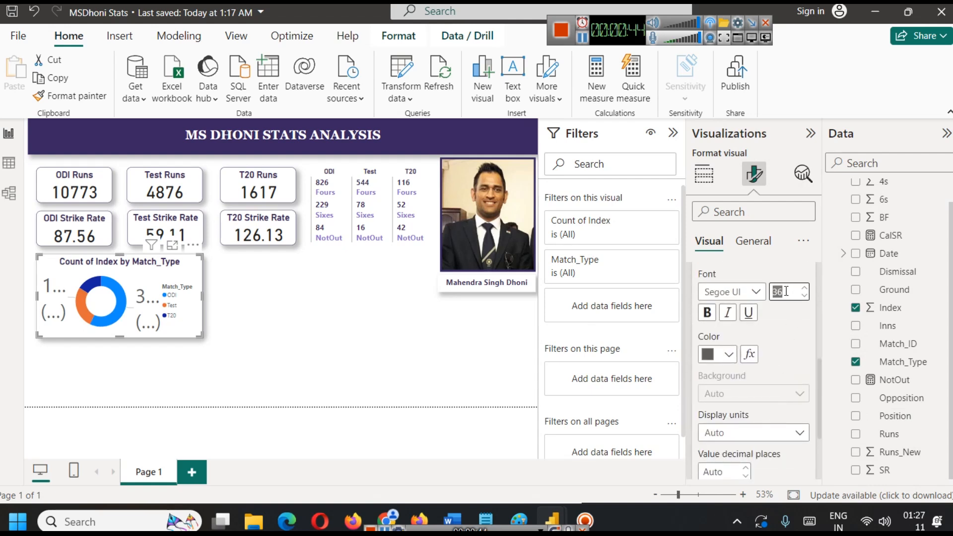
pyautogui.write('14')
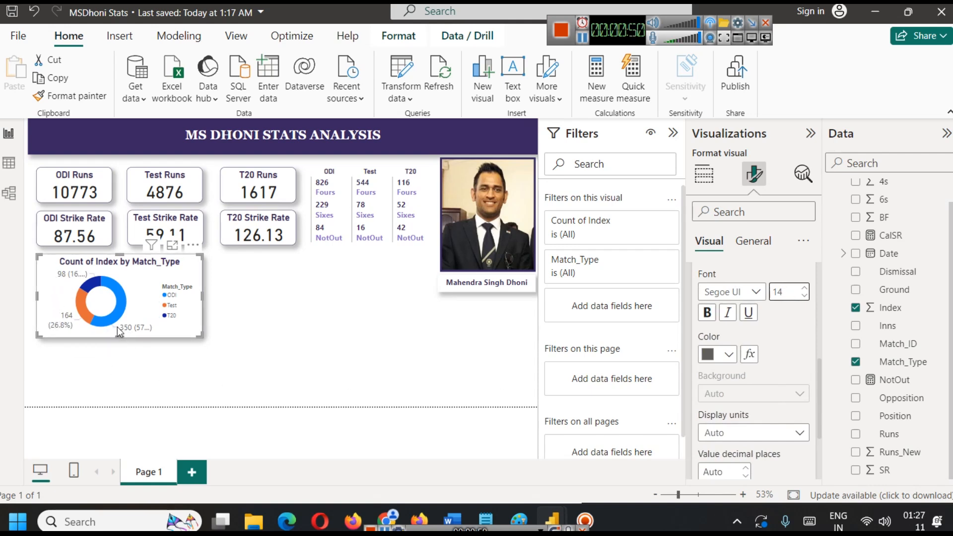
pyautogui.click(709, 314)
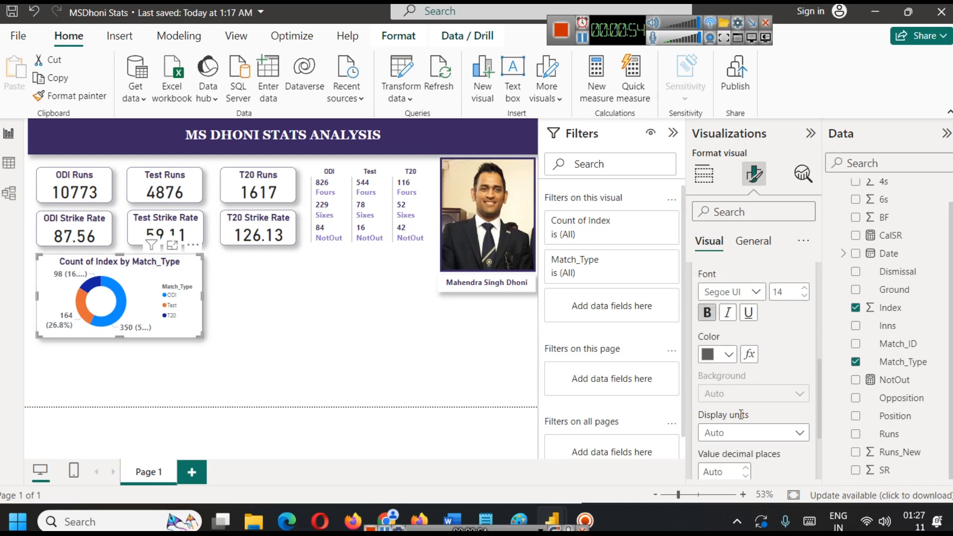
pyautogui.scroll(-4, 759, 378)
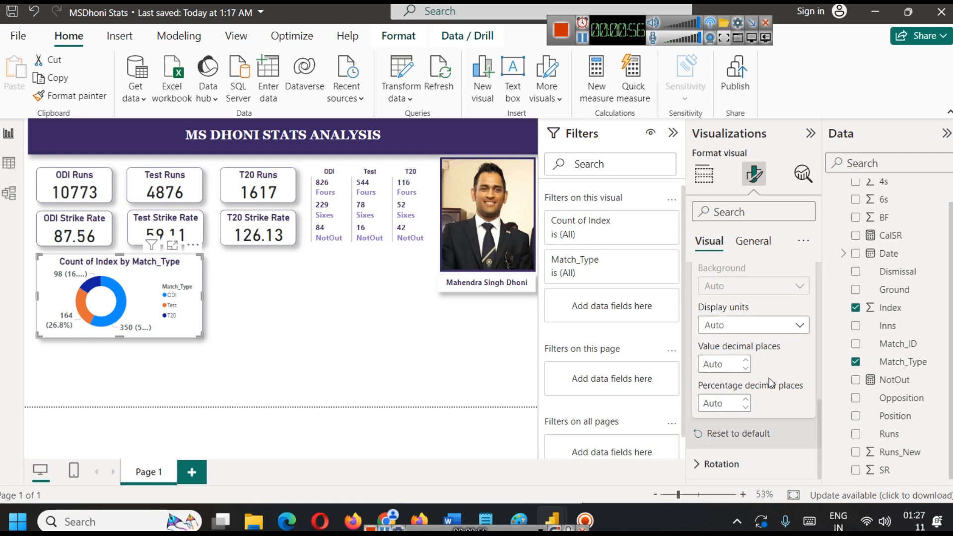
pyautogui.scroll(3, 759, 398)
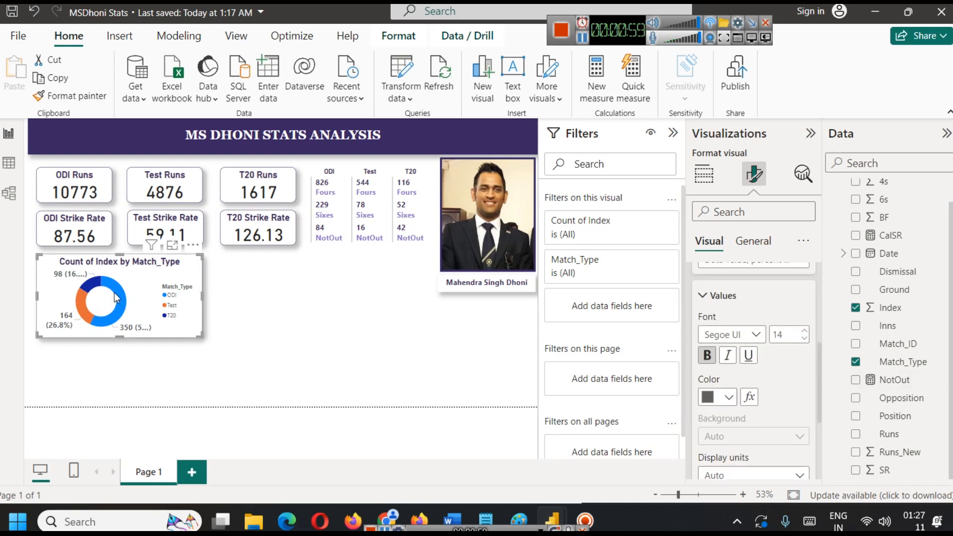
# Switch to the browser, compare the ODI match count with the ODIs figures on ESPNcricinfo, and return to Power BI.
pyautogui.moveTo(117, 297)
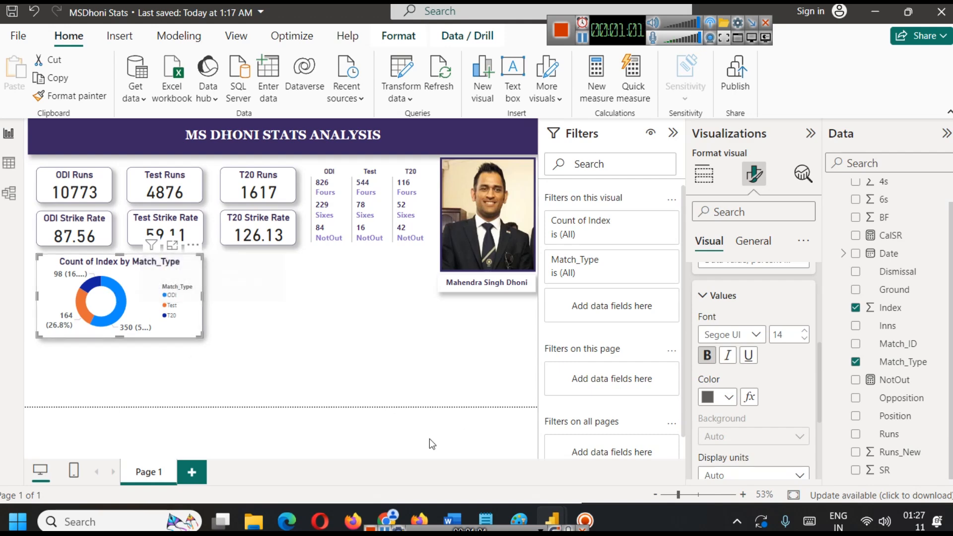
pyautogui.click(386, 506)
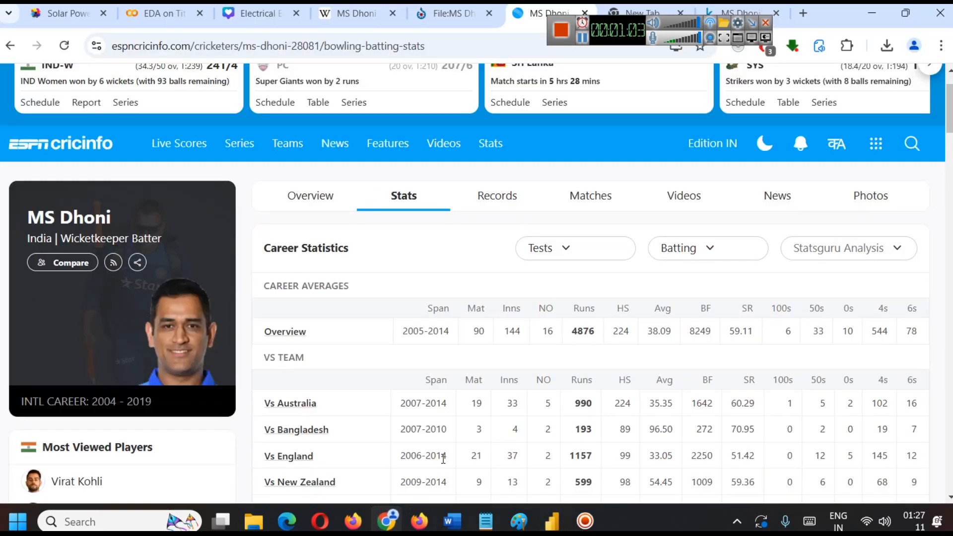
pyautogui.click(576, 254)
pyautogui.click(553, 308)
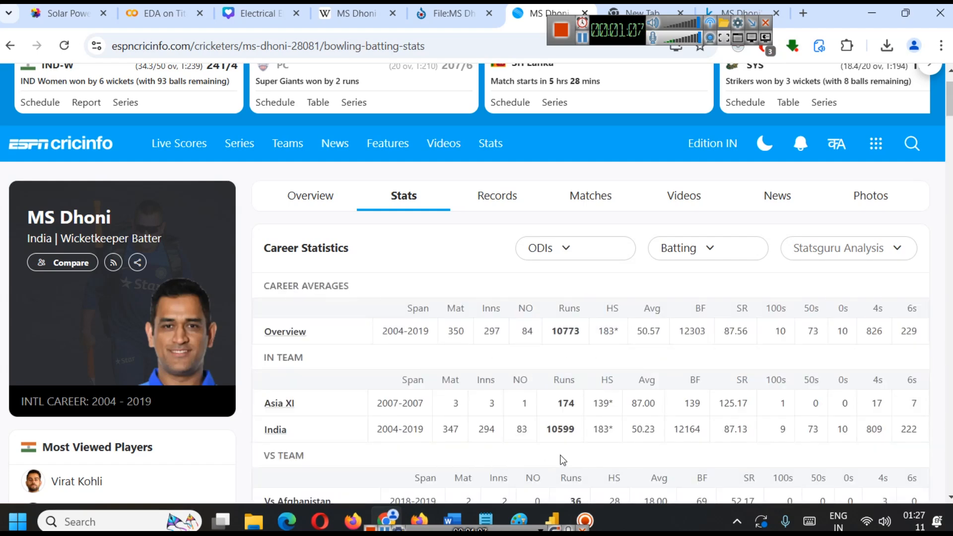
pyautogui.moveTo(559, 507)
pyautogui.click(604, 470)
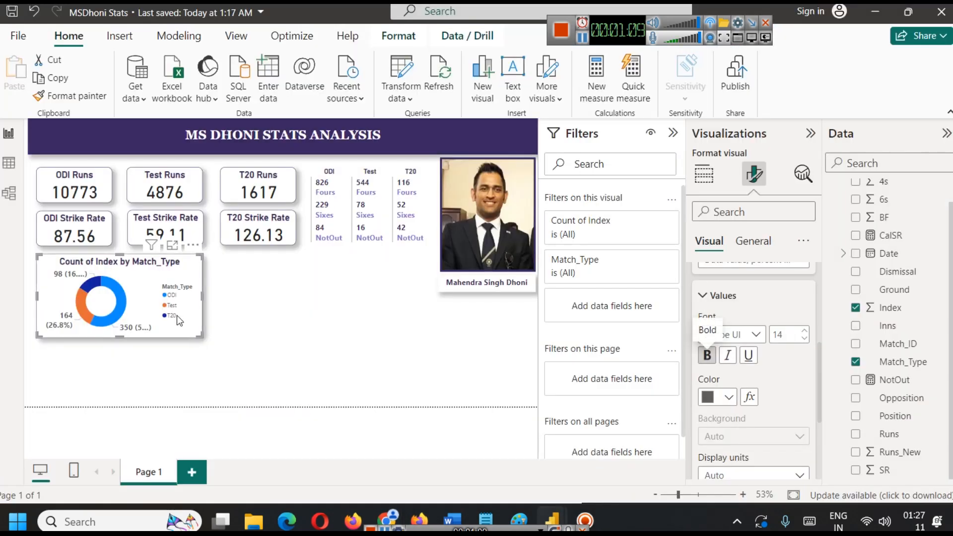
# Change the donut chart's title text to "Count of Matches by Type".
pyautogui.click(234, 341)
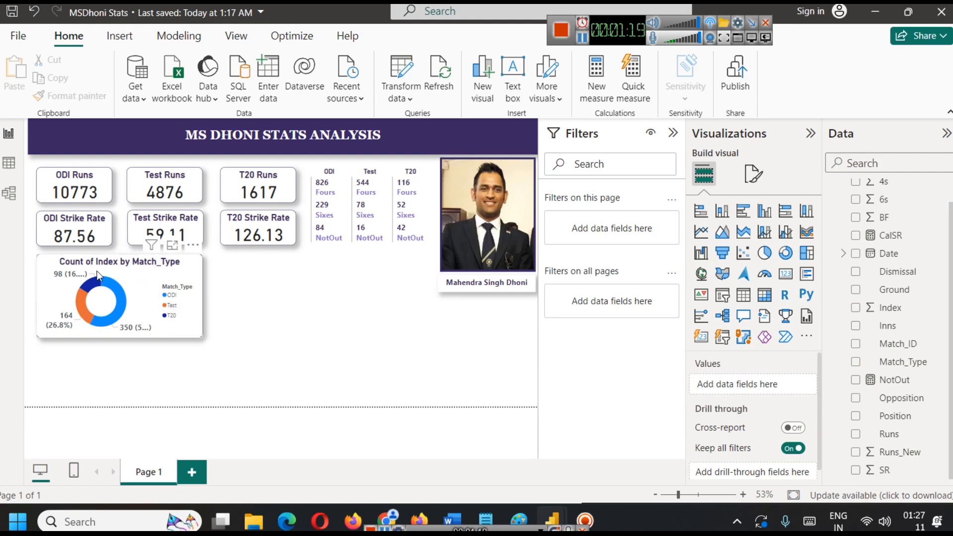
pyautogui.click(753, 173)
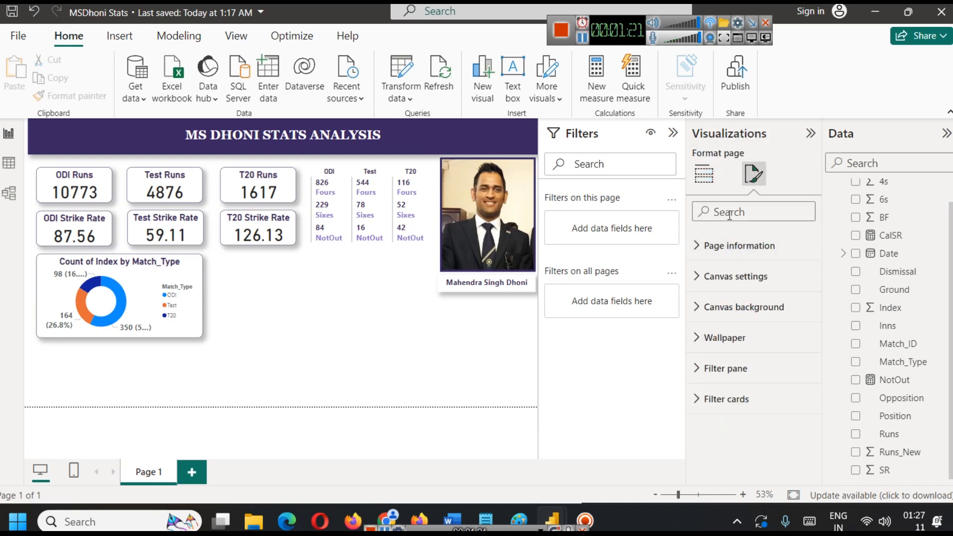
pyautogui.click(180, 270)
pyautogui.click(753, 241)
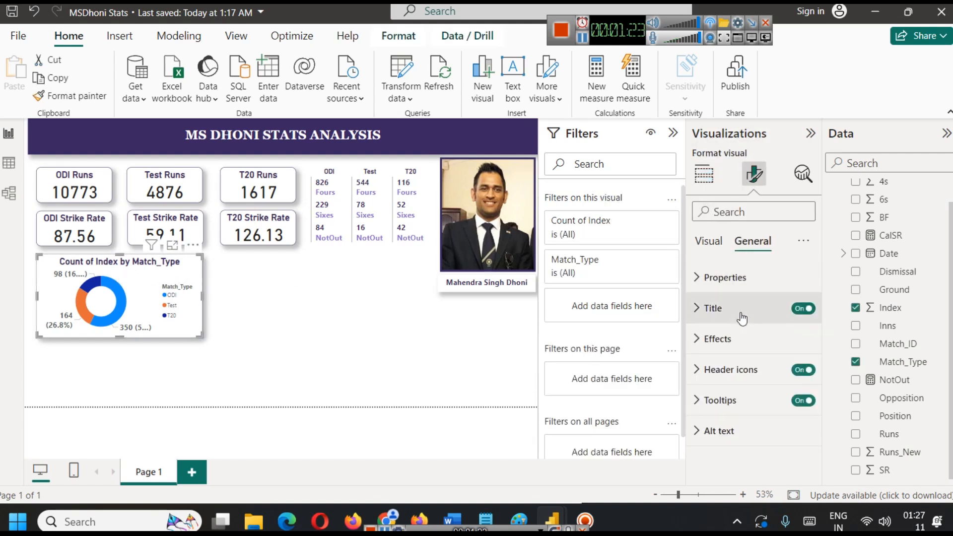
pyautogui.click(742, 319)
pyautogui.click(756, 383)
pyautogui.hotkey('ctrl', 'a')
pyautogui.press('BackSpace')
pyautogui.write('Count of')
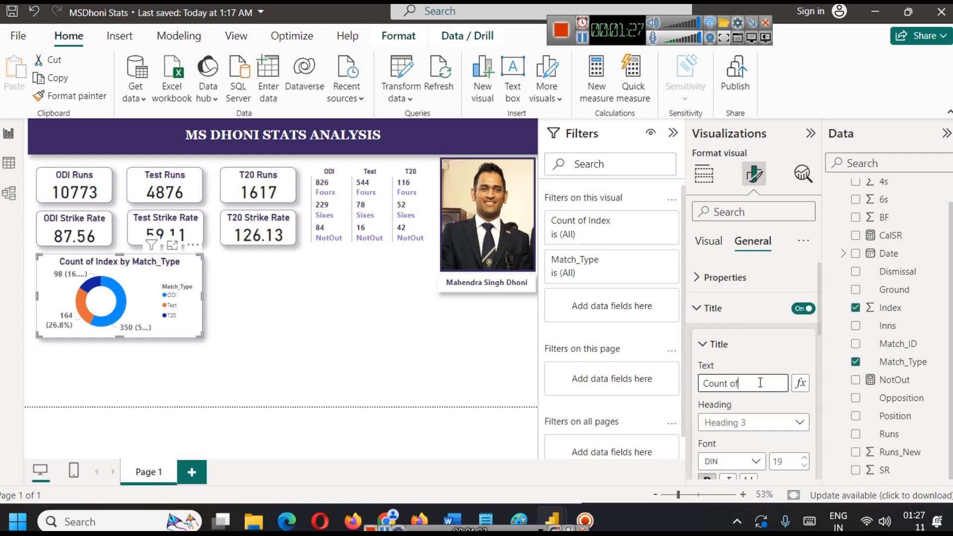
pyautogui.write(' M')
pyautogui.write('atches by M')
pyautogui.write('at')
pyautogui.press('BackSpace')
pyautogui.press('BackSpace')
pyautogui.press('BackSpace')
pyautogui.write('Type')
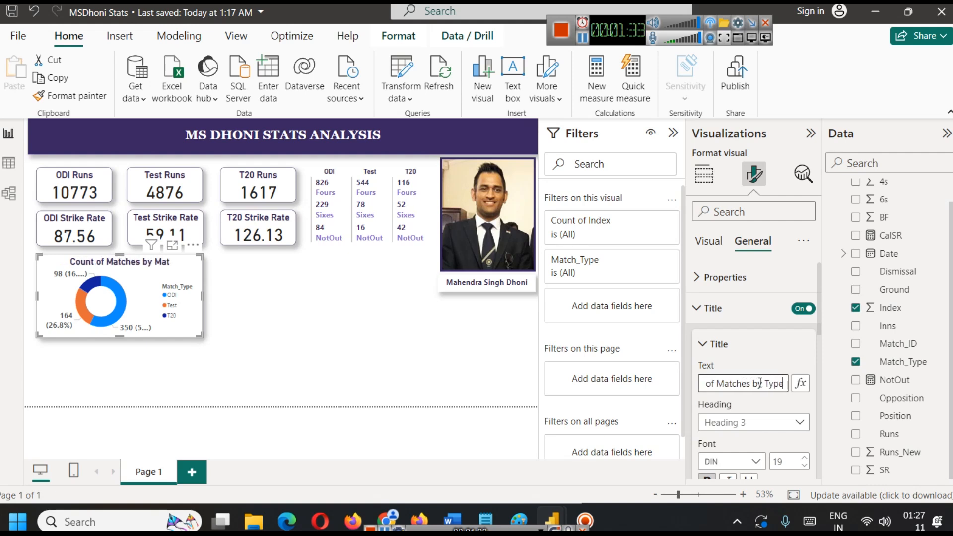
pyautogui.click(292, 348)
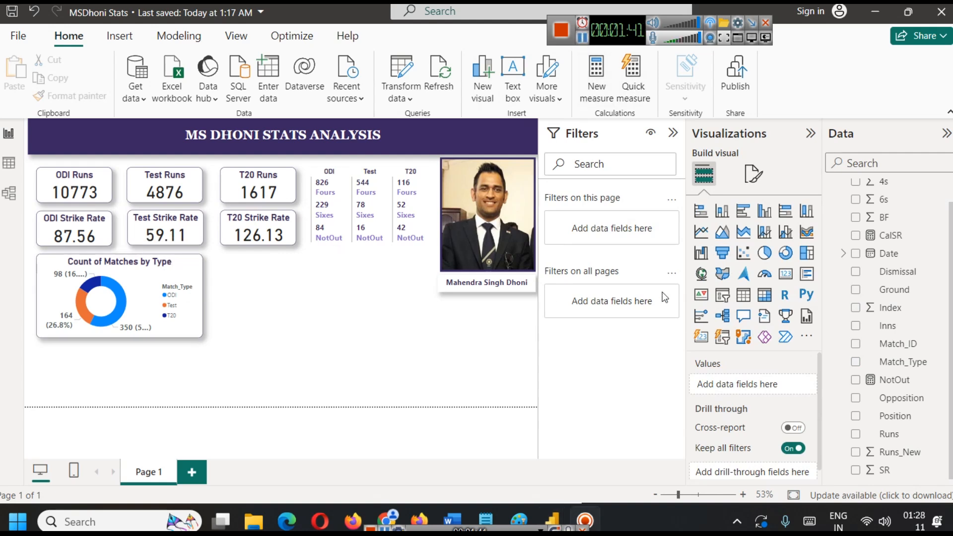
# Try the Count of Matches by Type visual as a treemap and a pie chart, ending with a stacked column chart.
pyautogui.click(177, 274)
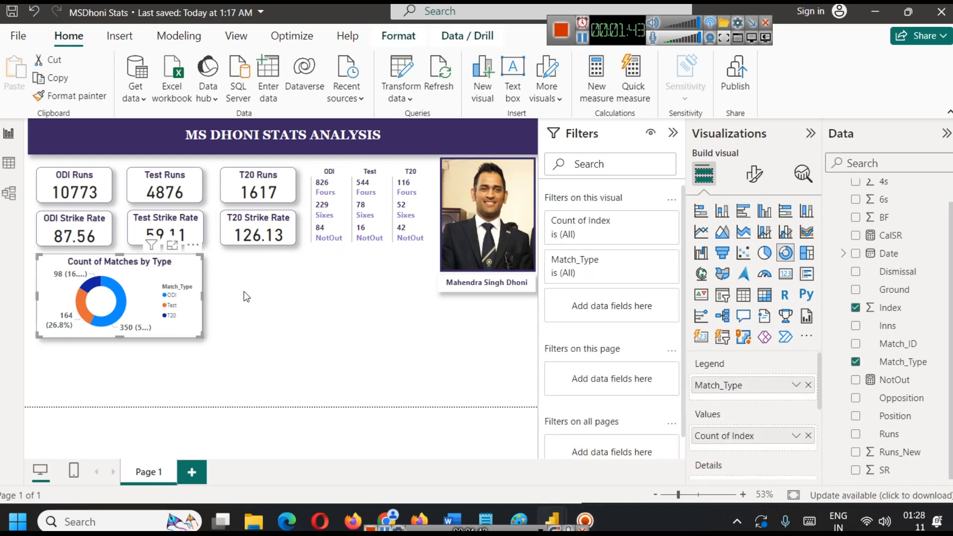
pyautogui.click(809, 256)
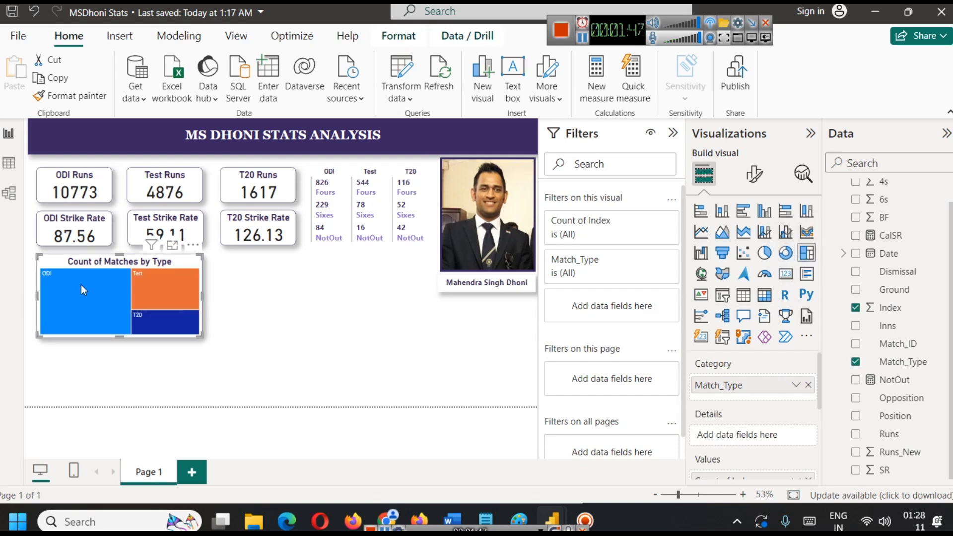
pyautogui.moveTo(82, 284)
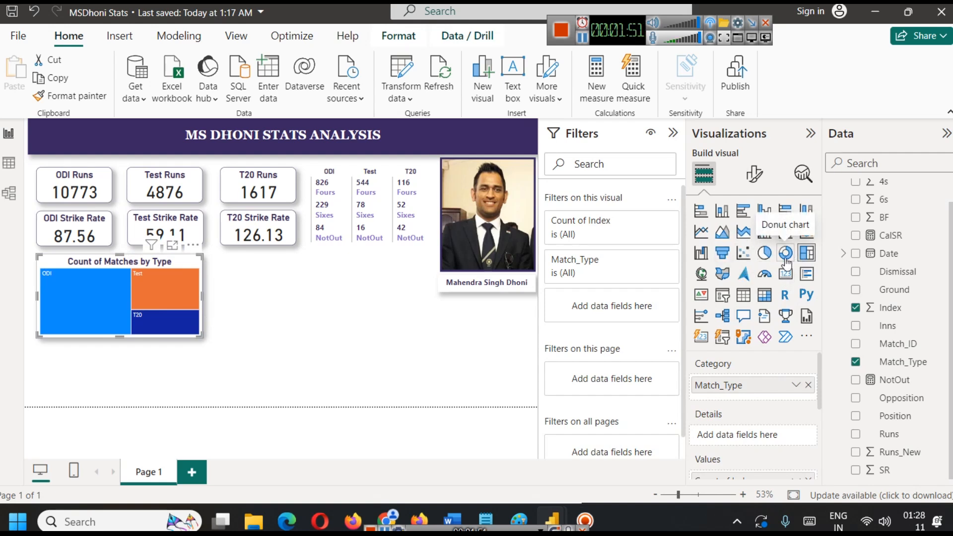
pyautogui.click(771, 253)
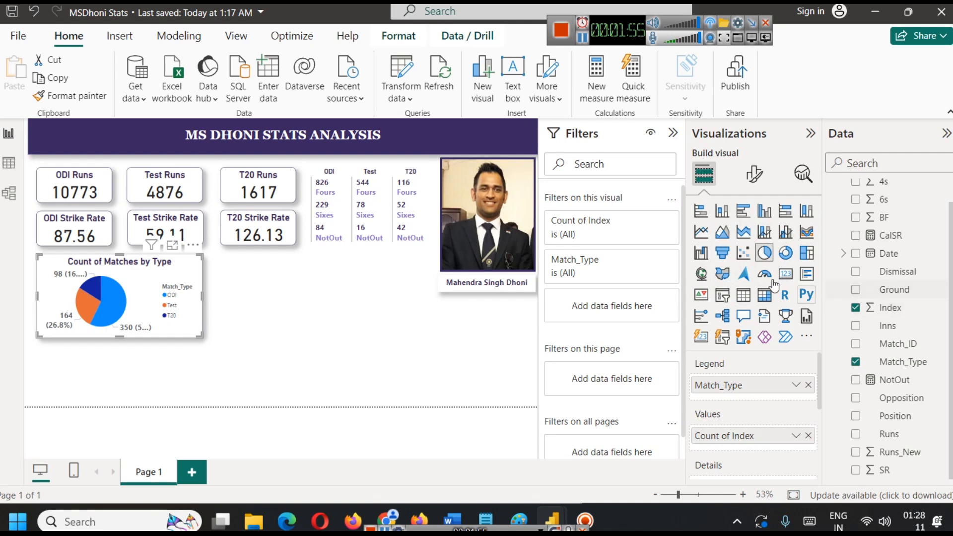
pyautogui.click(725, 220)
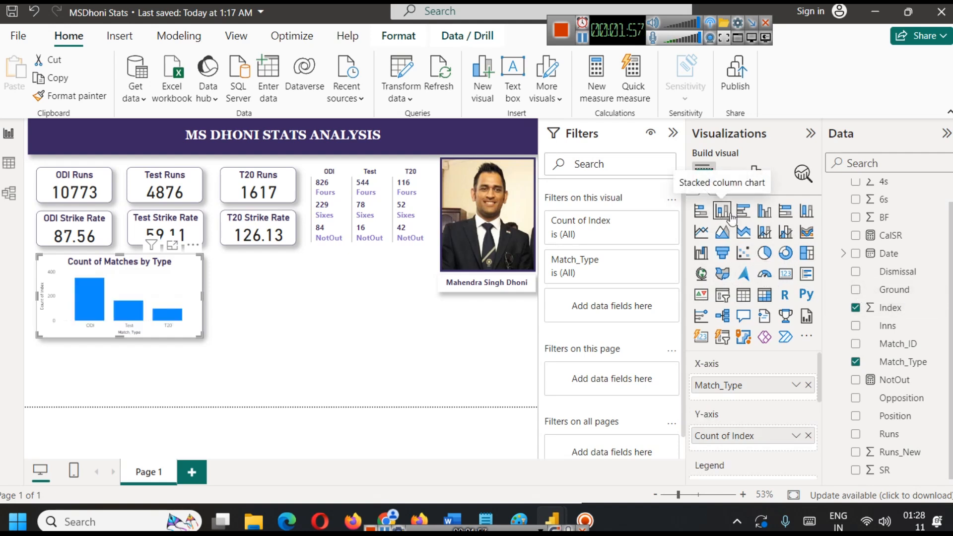
# Try the Count of Matches by Type visual as a stacked bar chart, then change it to a donut chart.
pyautogui.click(700, 211)
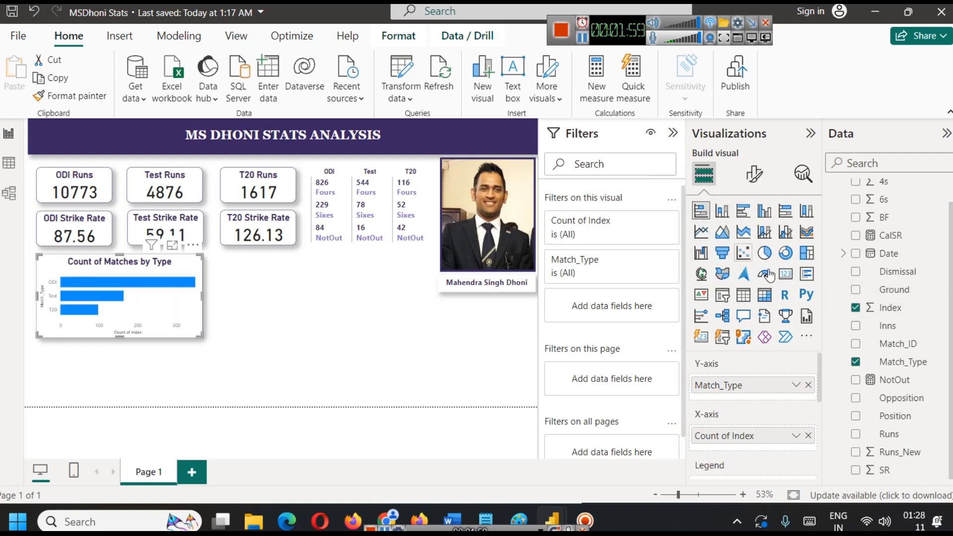
pyautogui.click(786, 253)
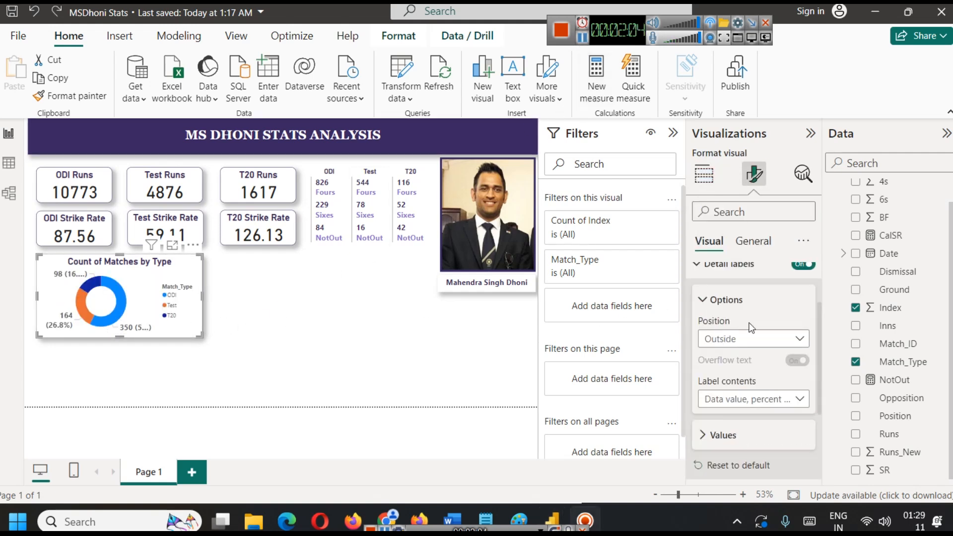
# Set the donut chart's detail labels to position Inside with overflow text on, showing only the data value.
pyautogui.scroll(2, 755, 325)
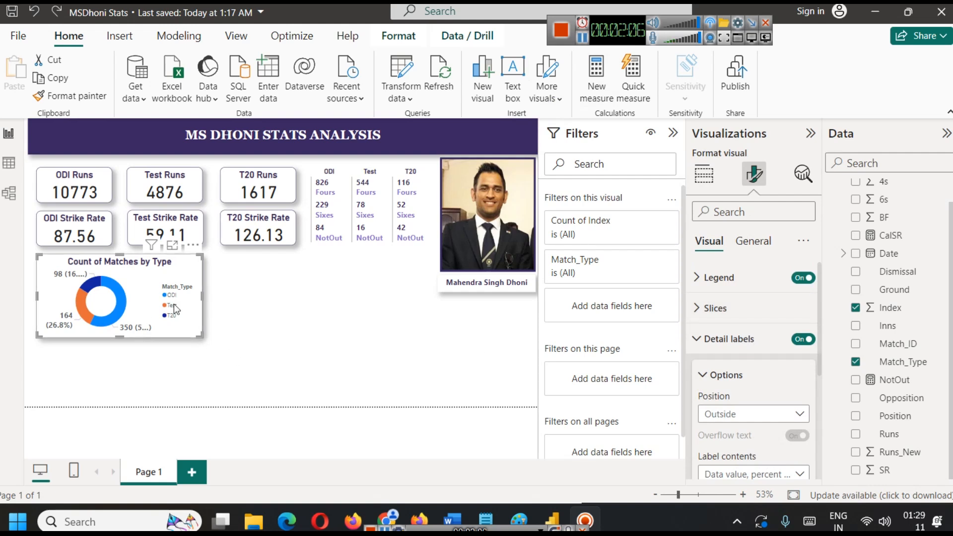
pyautogui.scroll(-4, 755, 318)
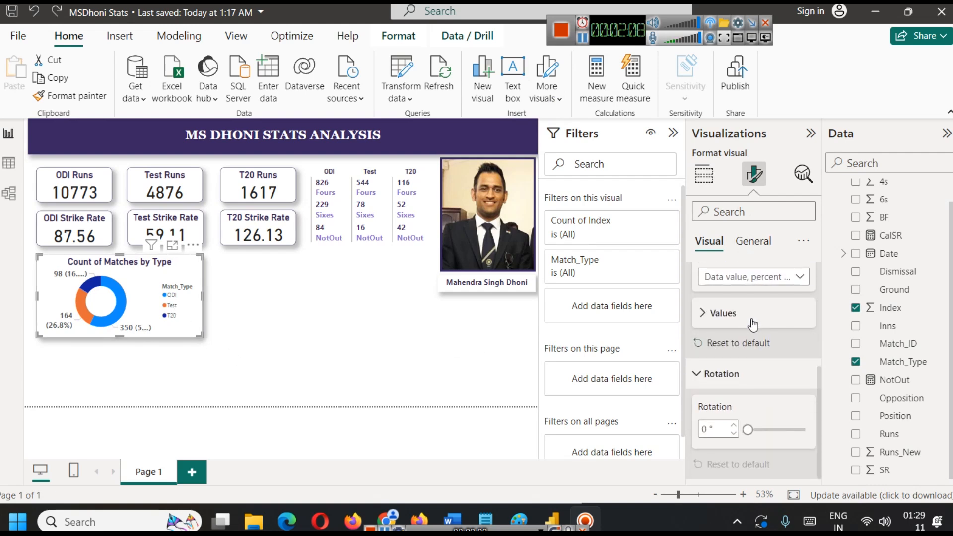
pyautogui.scroll(3, 753, 324)
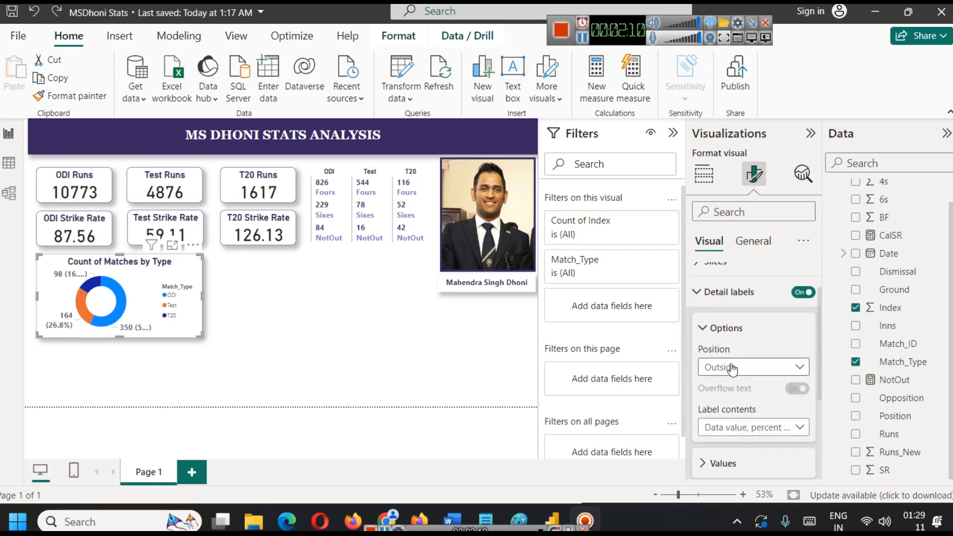
pyautogui.scroll(1, 756, 359)
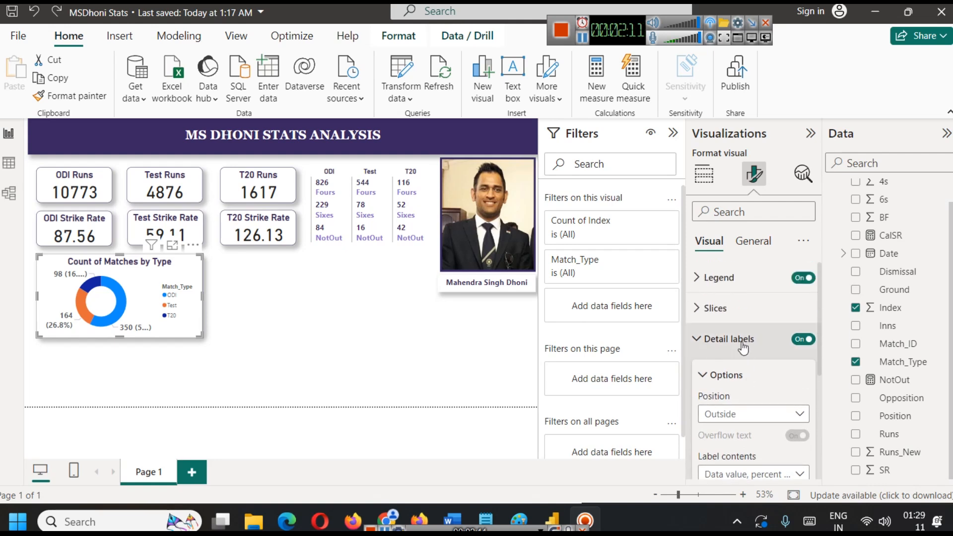
pyautogui.click(750, 414)
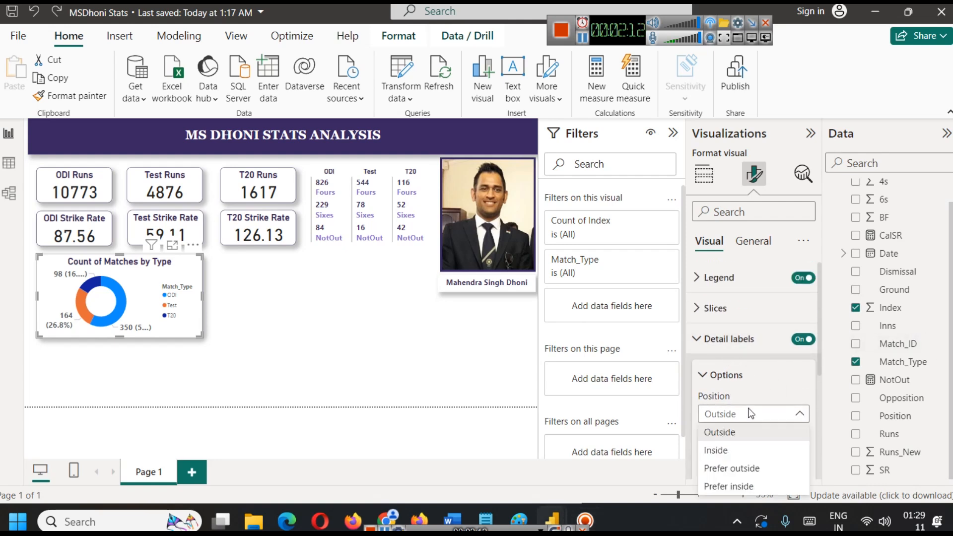
pyautogui.click(757, 451)
pyautogui.click(798, 435)
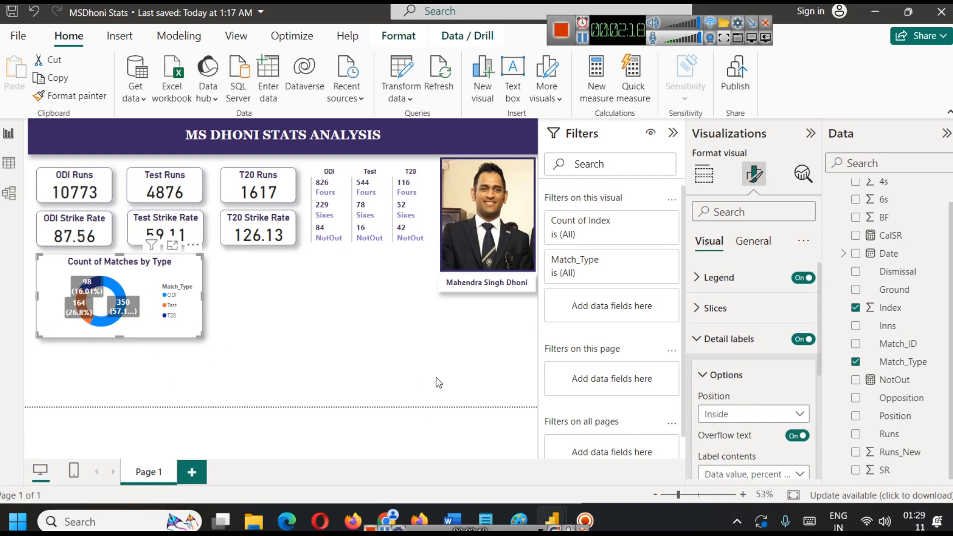
pyautogui.scroll(-2, 784, 439)
pyautogui.click(729, 398)
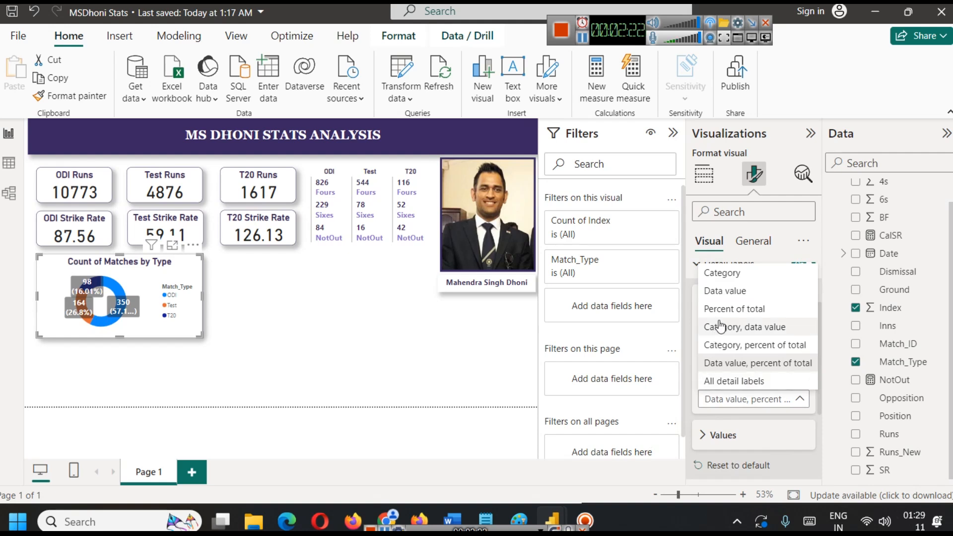
pyautogui.click(726, 291)
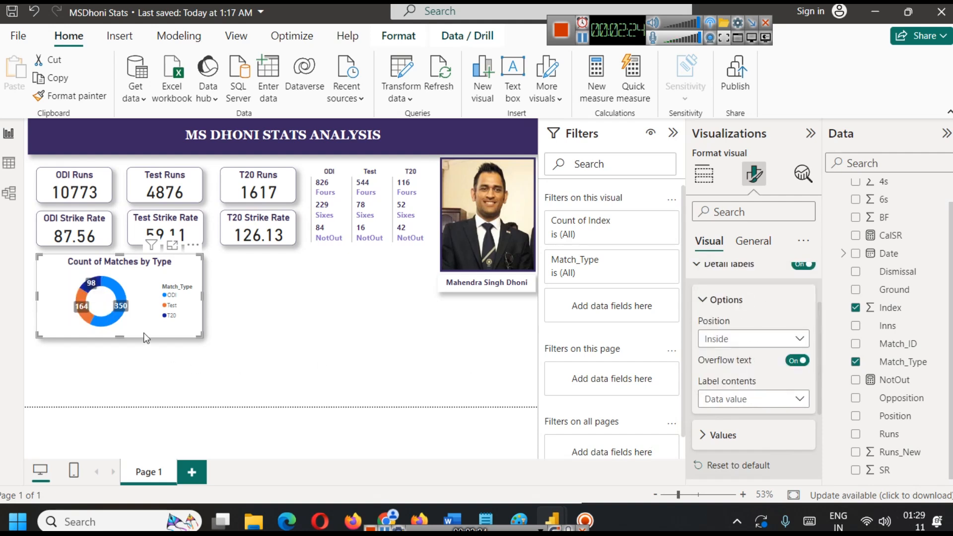
# Position the donut chart's legend at Bottom center and narrow the visual.
pyautogui.moveTo(202, 296); pyautogui.dragTo(180, 295)
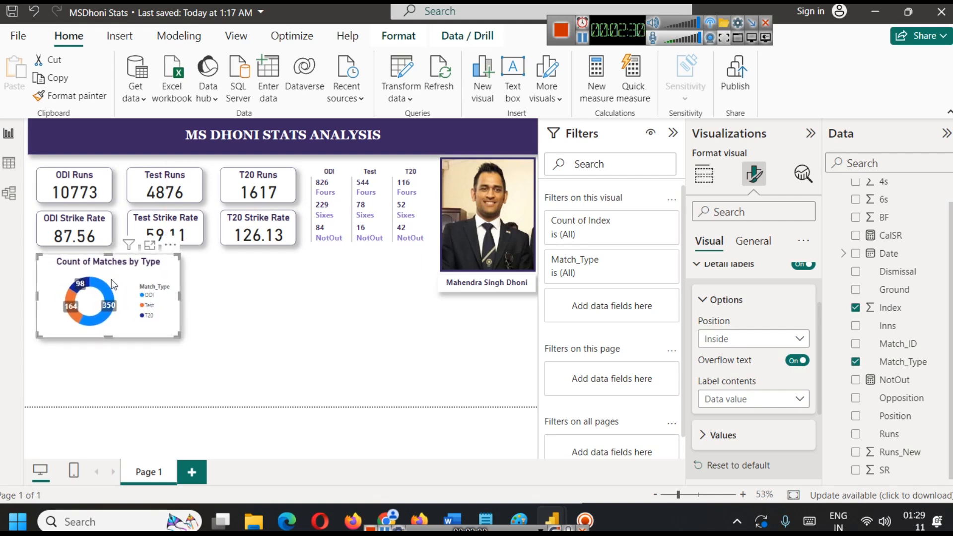
pyautogui.click(754, 242)
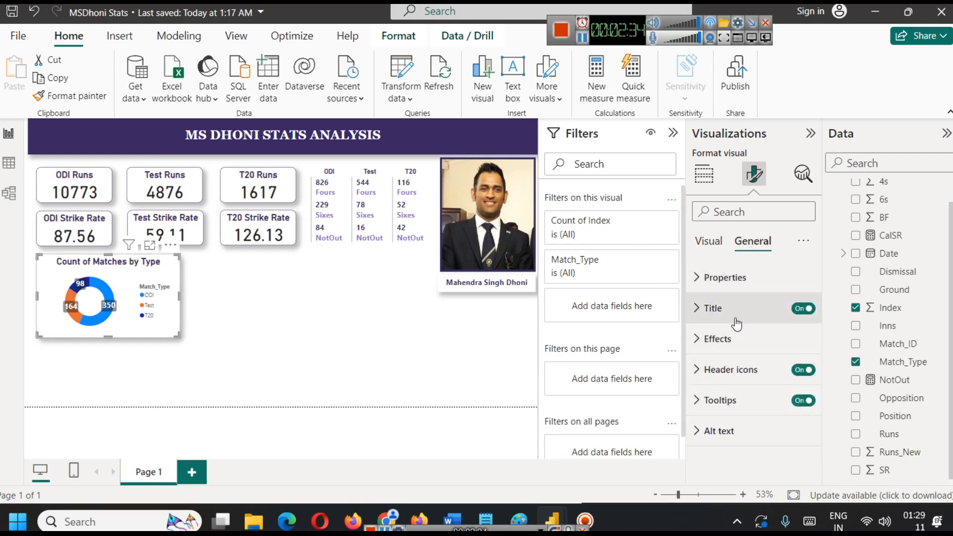
pyautogui.click(709, 242)
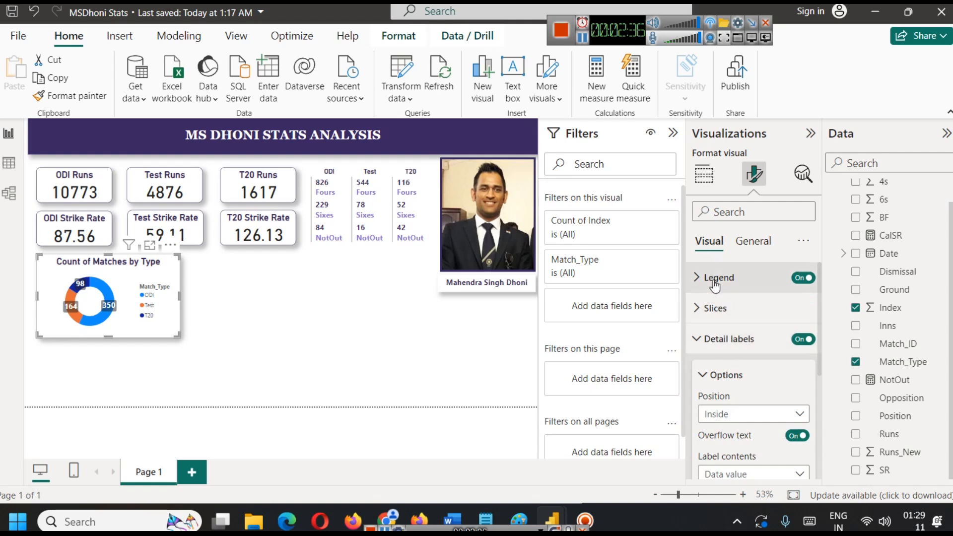
pyautogui.click(717, 278)
pyautogui.click(744, 352)
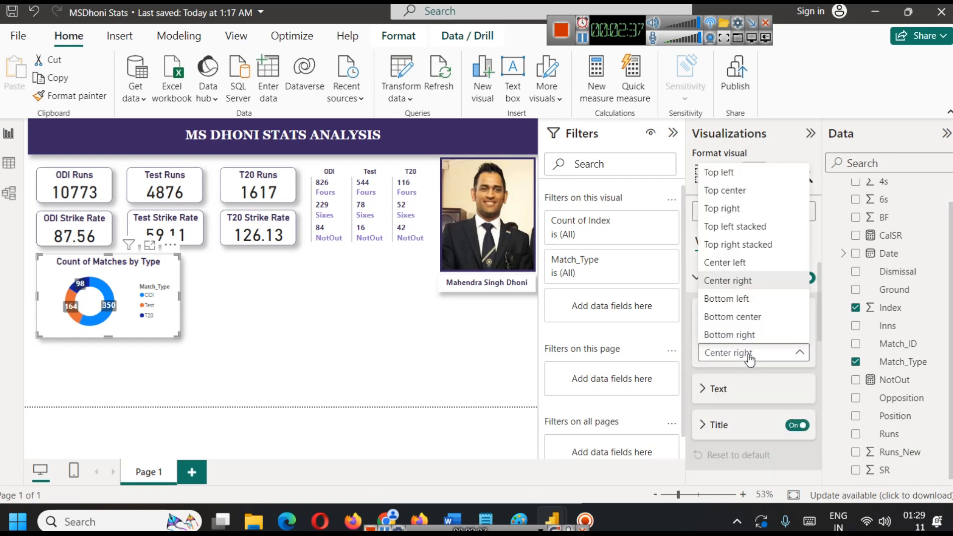
pyautogui.click(740, 317)
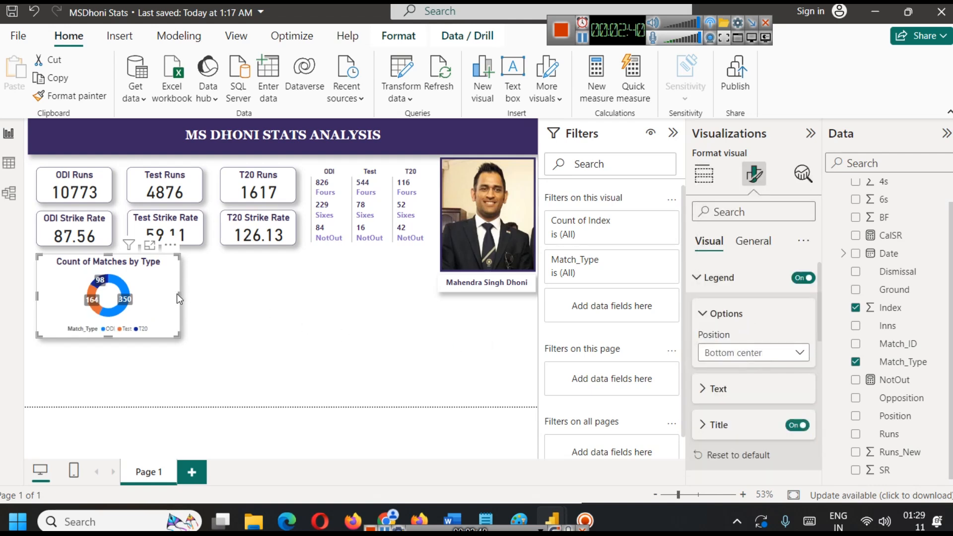
pyautogui.moveTo(177, 293); pyautogui.dragTo(149, 295)
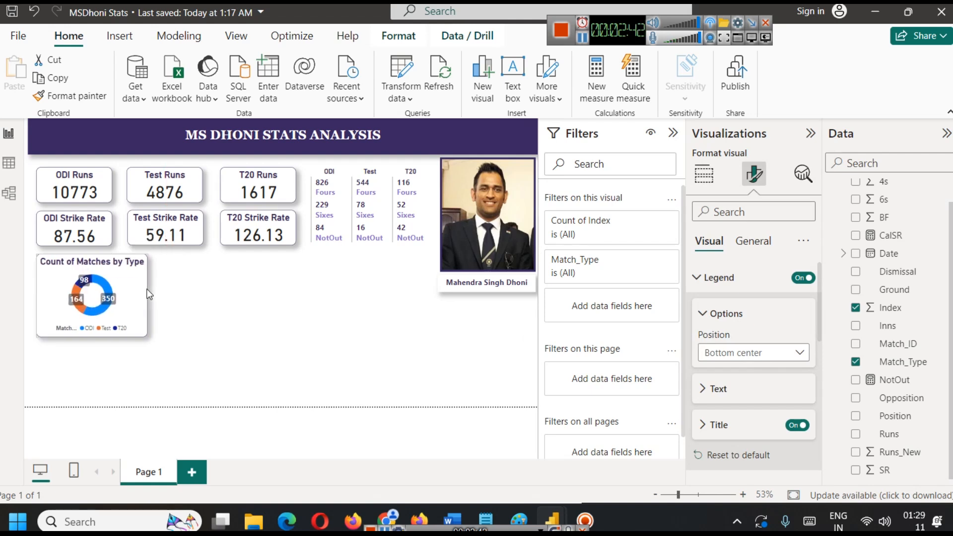
# Examine the donut chart's slices in focus mode, then review the msd table's rows and return to the report.
pyautogui.click(174, 309)
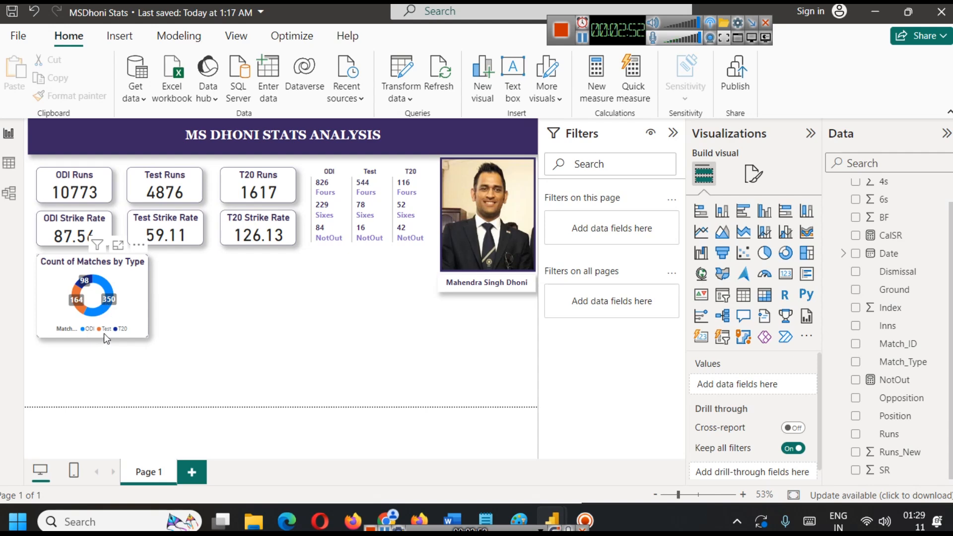
pyautogui.click(118, 245)
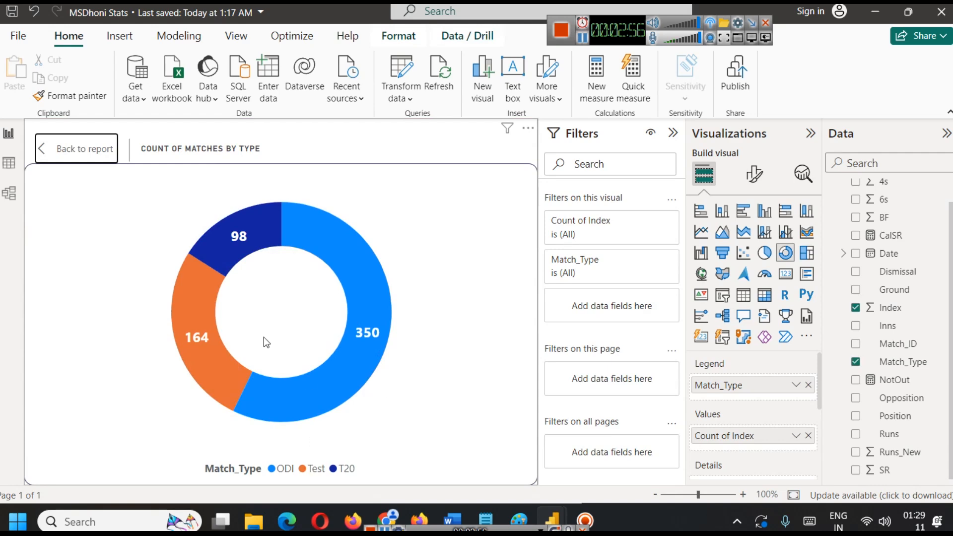
pyautogui.click(68, 155)
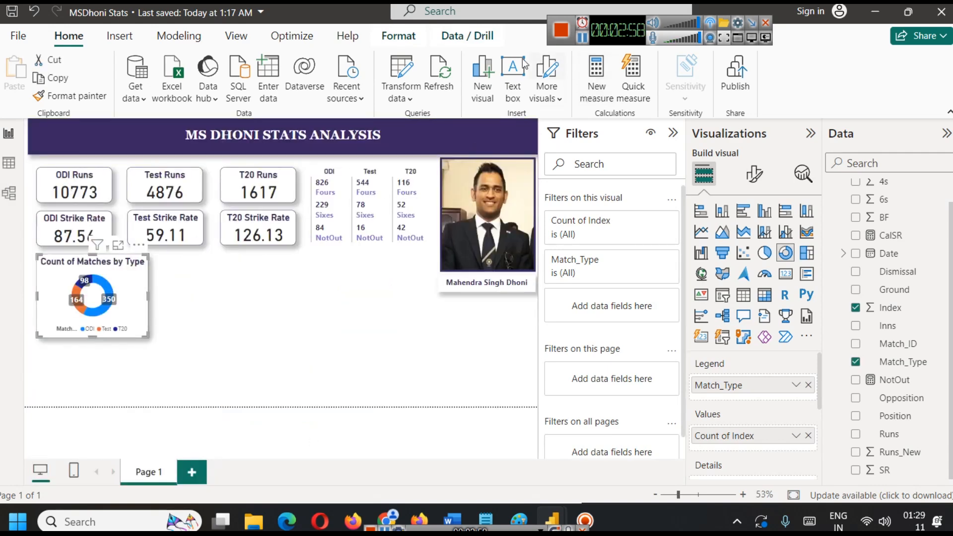
pyautogui.click(582, 38)
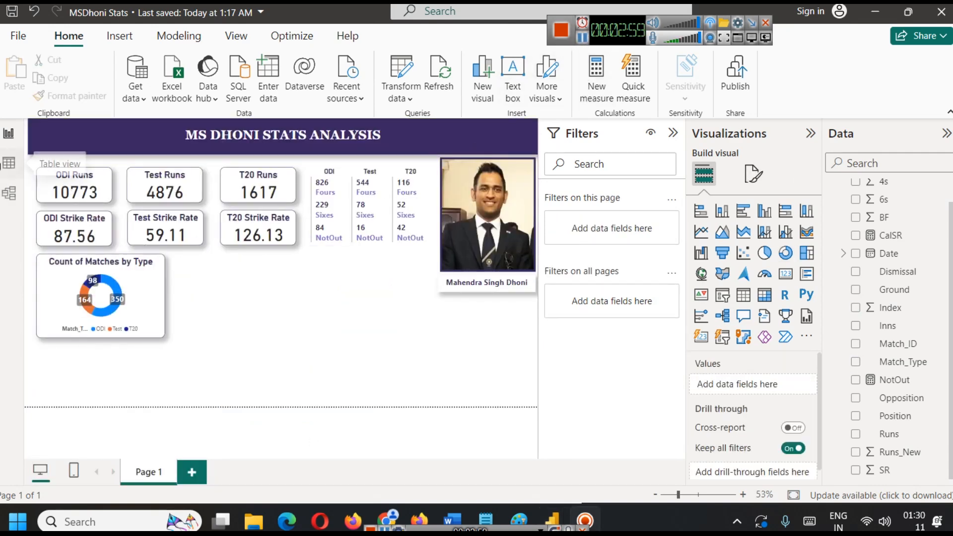
pyautogui.click(9, 163)
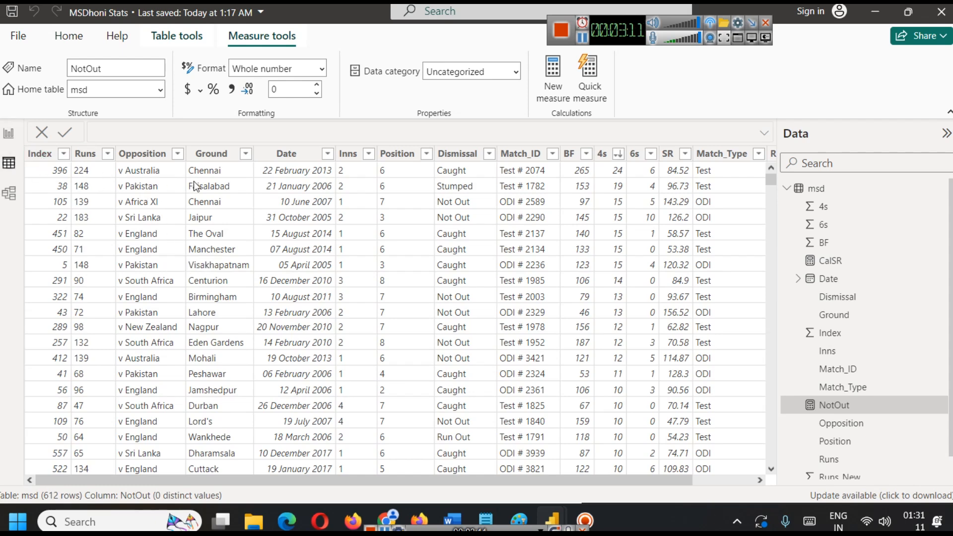
pyautogui.click(9, 133)
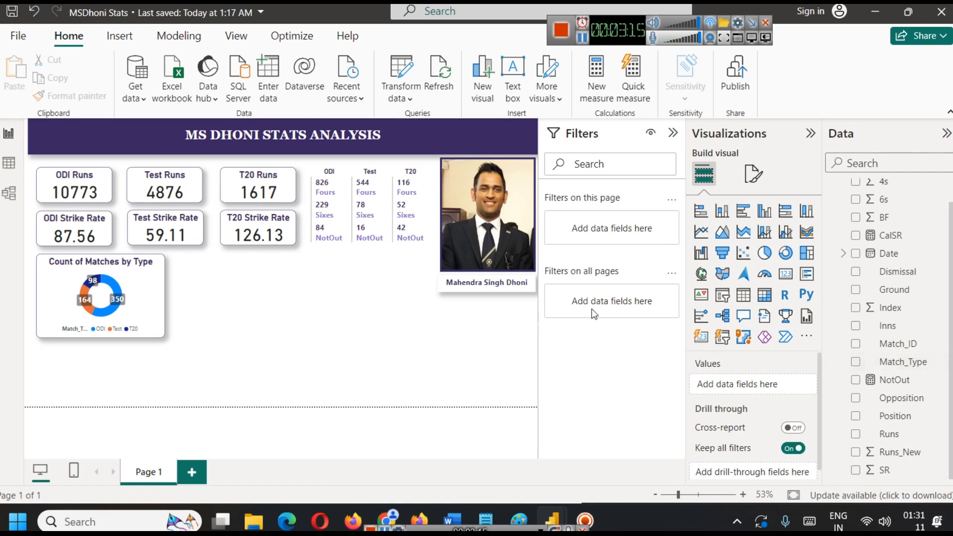
# Add an empty stacked column chart beside the donut chart, widening it and matching its height to the donut chart.
pyautogui.click(723, 211)
pyautogui.moveTo(140, 346); pyautogui.dragTo(250, 284)
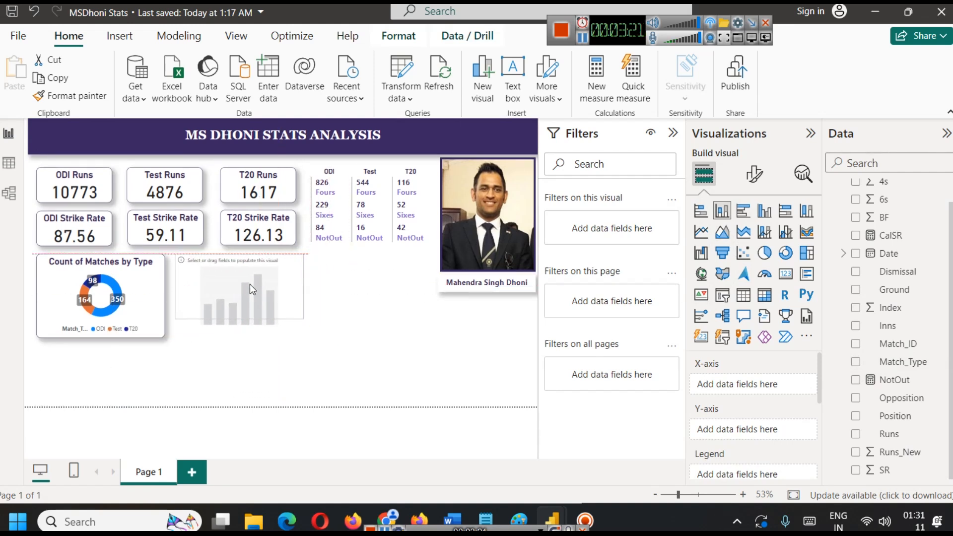
pyautogui.moveTo(308, 287); pyautogui.dragTo(354, 287)
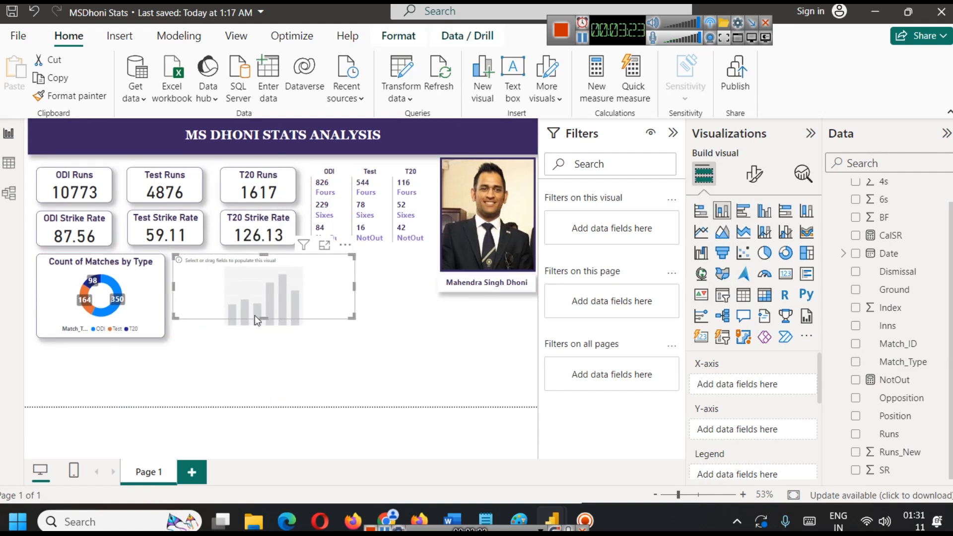
pyautogui.moveTo(263, 318); pyautogui.dragTo(264, 338)
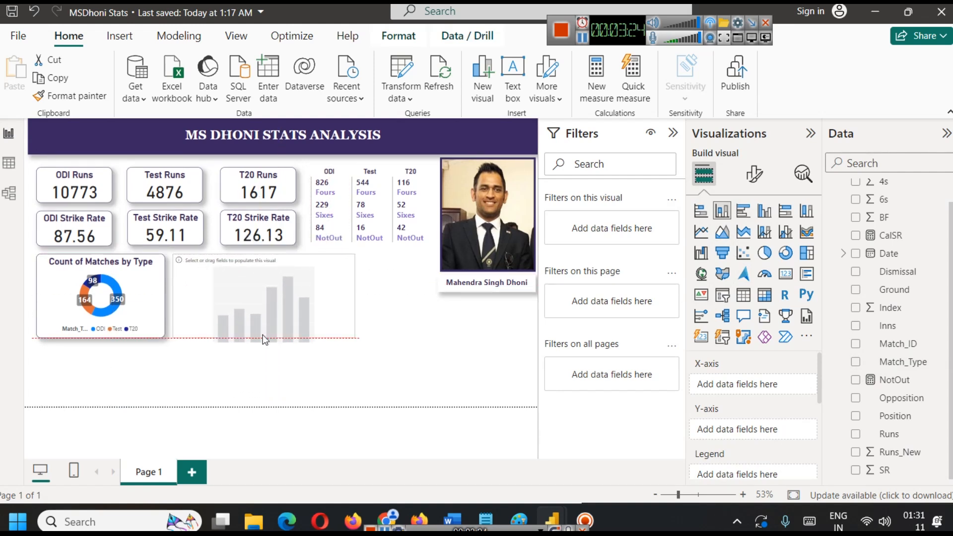
pyautogui.click(485, 370)
pyautogui.click(330, 305)
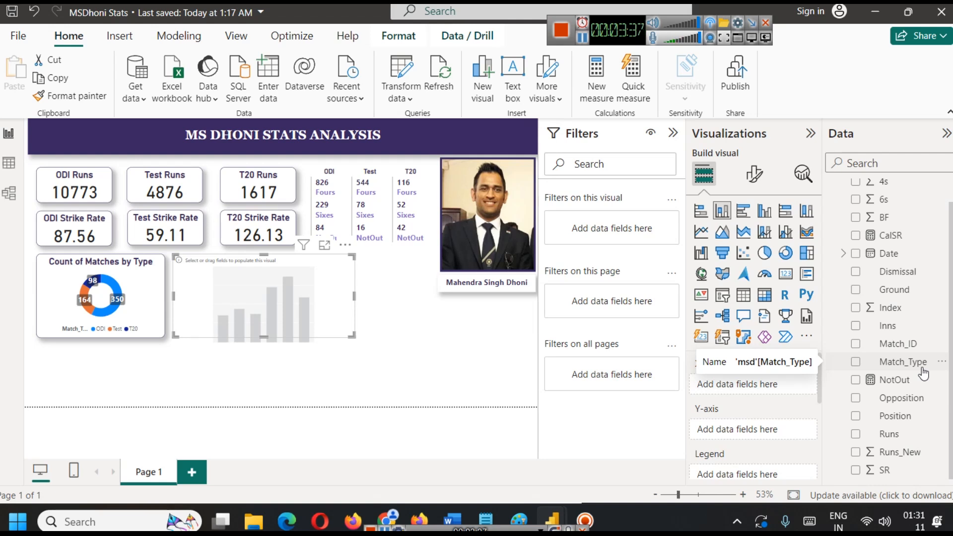
# Rename the report page as Stats Dashboard.
pyautogui.rightClick(145, 463)
pyautogui.click(164, 490)
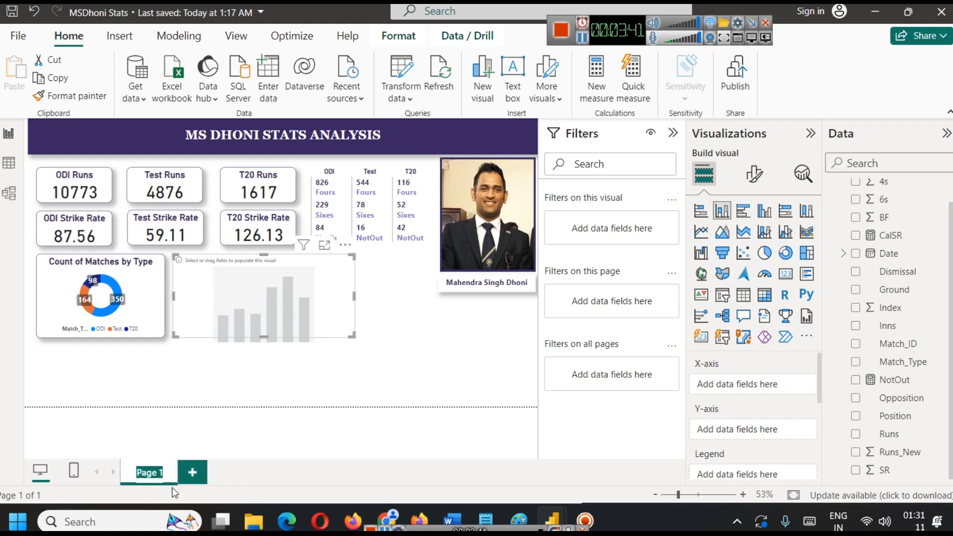
pyautogui.write('Stats Dashboard')
pyautogui.press('Return')
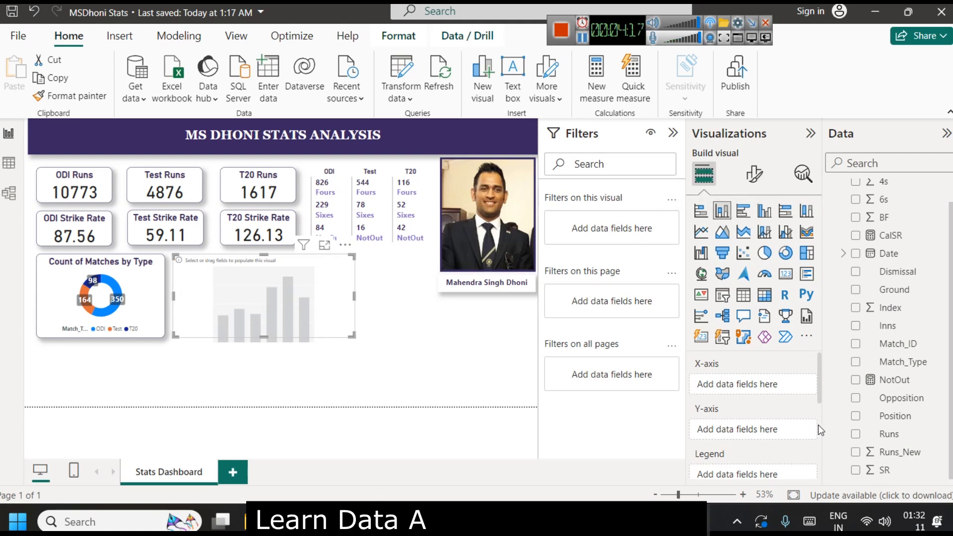
# Plot Runs_New by opposition in the new column chart, with Opposition on the X-axis and Runs_New on the Y-axis.
pyautogui.scroll(1, 908, 439)
pyautogui.scroll(-1, 908, 439)
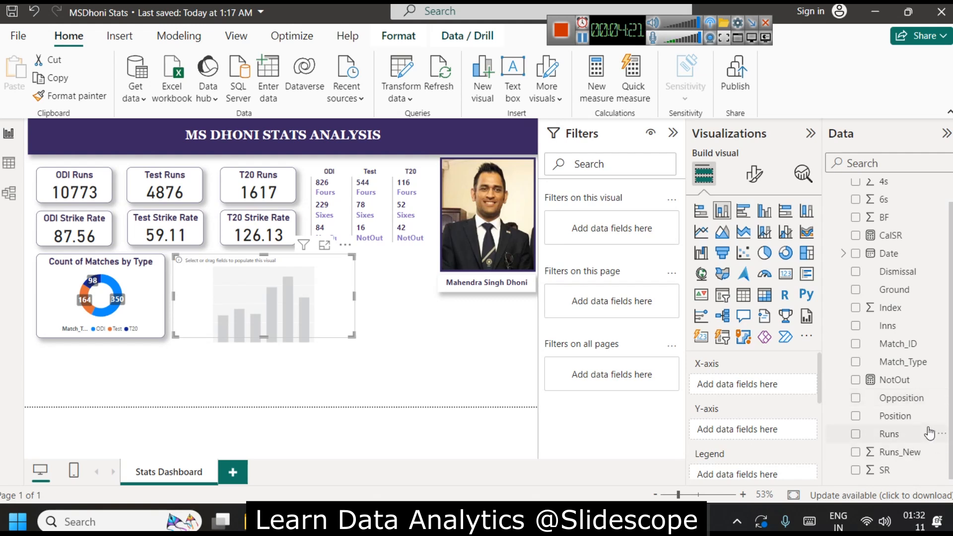
pyautogui.scroll(1, 901, 417)
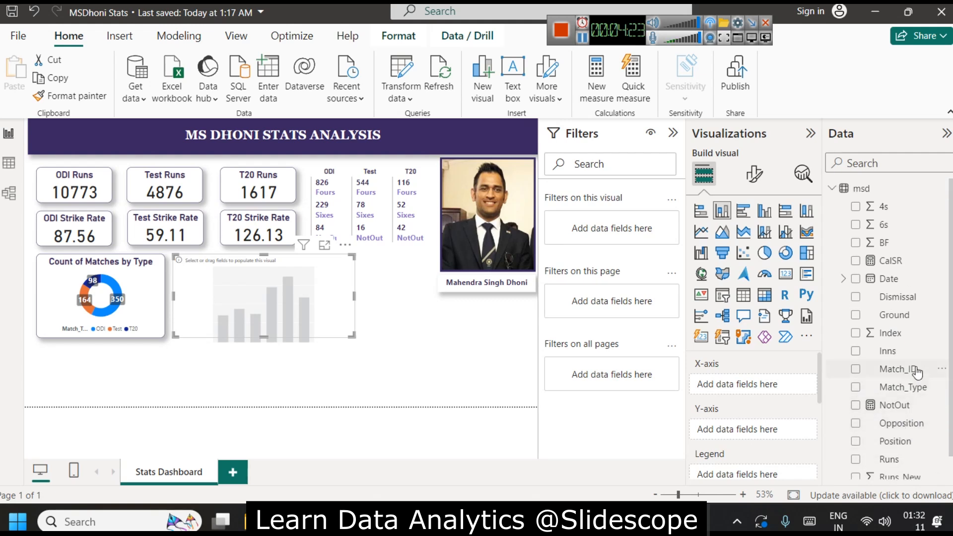
pyautogui.scroll(-1, 909, 370)
pyautogui.moveTo(910, 397); pyautogui.dragTo(784, 385)
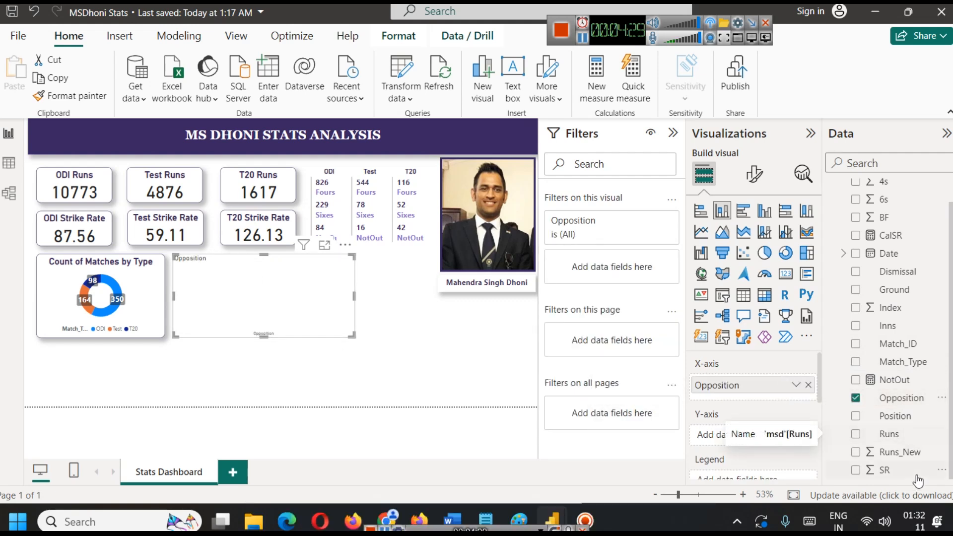
pyautogui.moveTo(909, 452); pyautogui.dragTo(761, 437)
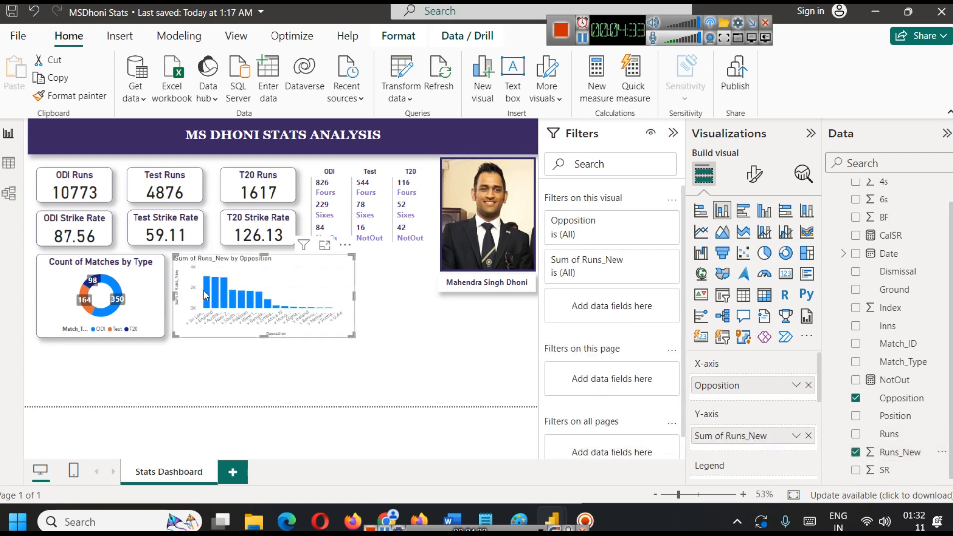
# Make the Sum of Runs_New by Opposition chart taller and wider so it extends beneath the stat cards.
pyautogui.moveTo(205, 290)
pyautogui.moveTo(264, 337); pyautogui.dragTo(263, 386)
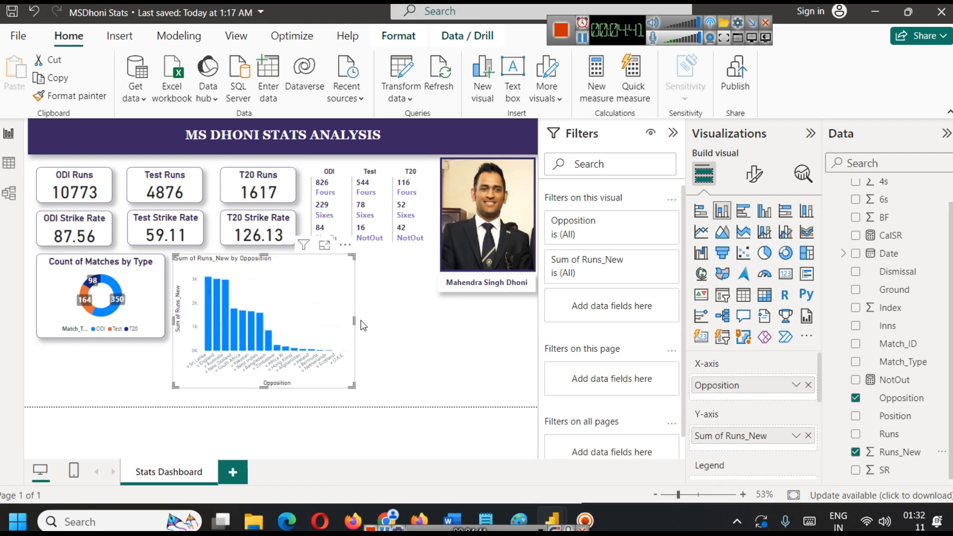
pyautogui.moveTo(354, 320); pyautogui.dragTo(417, 320)
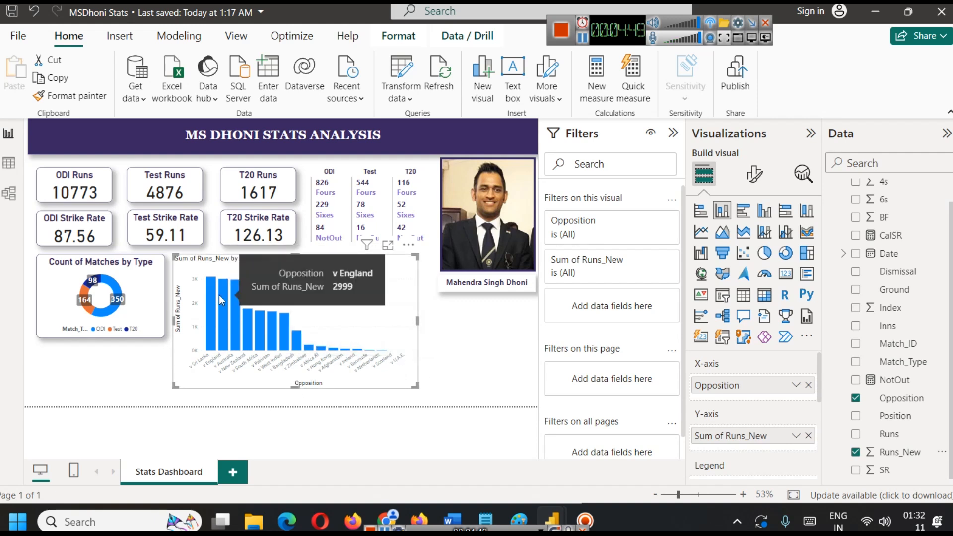
pyautogui.moveTo(386, 355)
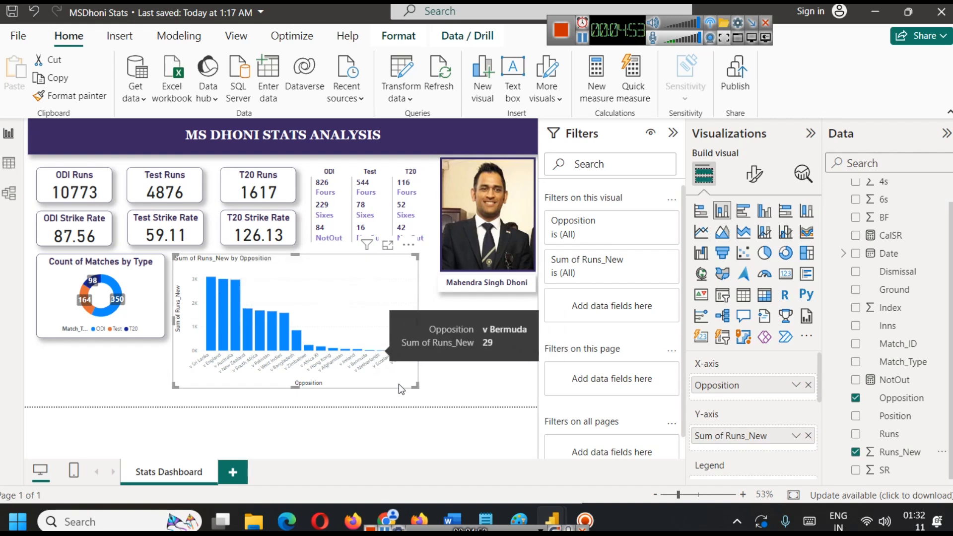
# Shrink the runs-by-opposition column chart to the donut chart's height and add Match_Type as its legend.
pyautogui.moveTo(414, 385); pyautogui.dragTo(343, 387)
pyautogui.moveTo(272, 387); pyautogui.dragTo(265, 344)
pyautogui.click(267, 377)
pyautogui.click(287, 298)
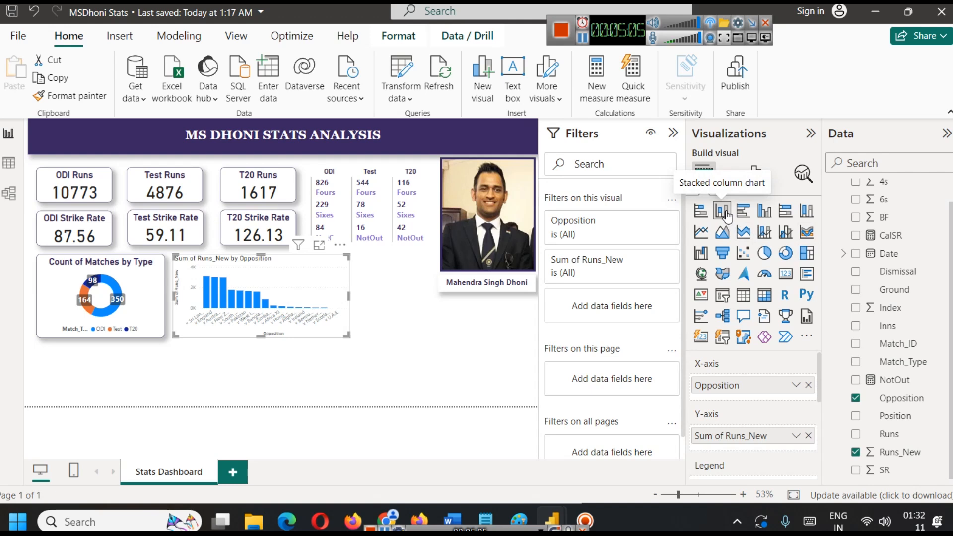
pyautogui.scroll(-2, 797, 427)
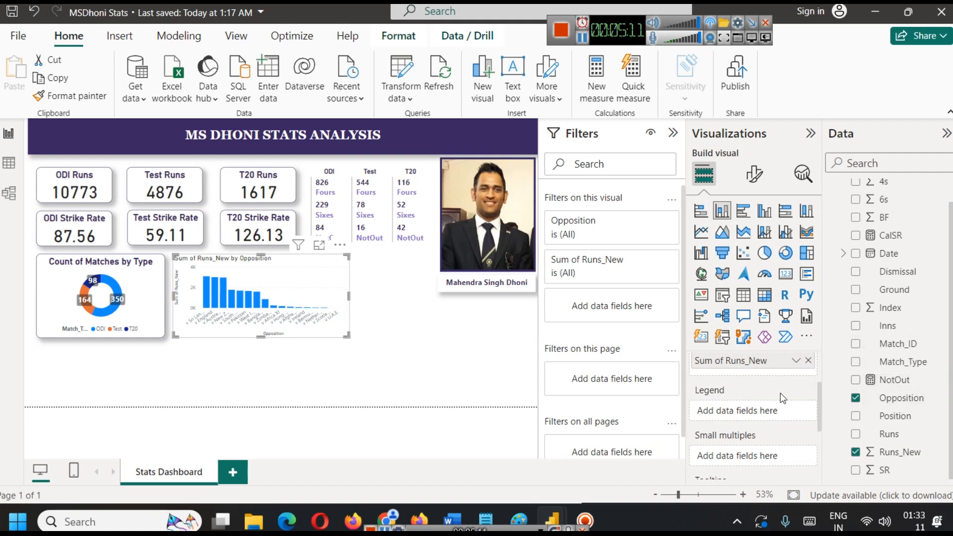
pyautogui.moveTo(908, 367); pyautogui.dragTo(748, 412)
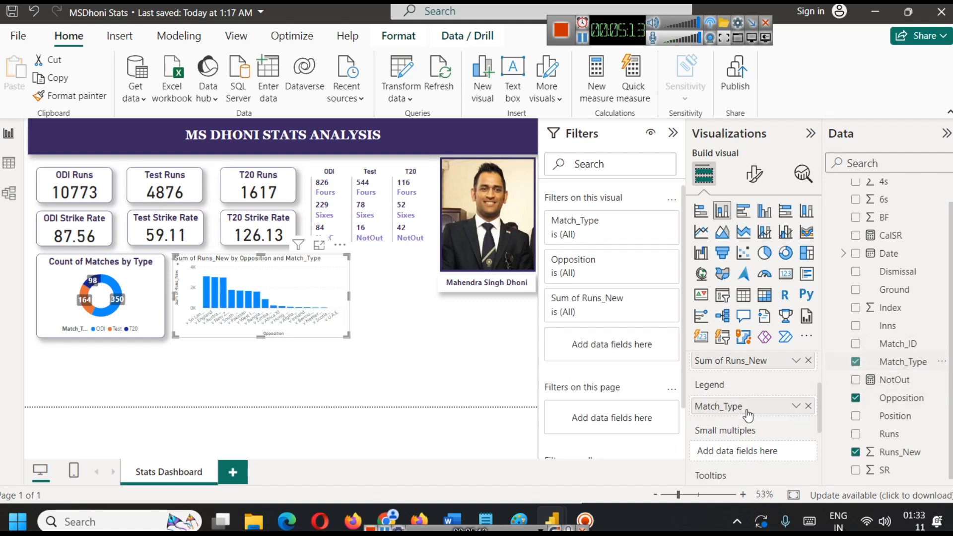
# Enlarge the column chart in focus mode, inspect the ODI, T20 and Test segments for v Sri Lanka, and return to the report.
pyautogui.click(319, 245)
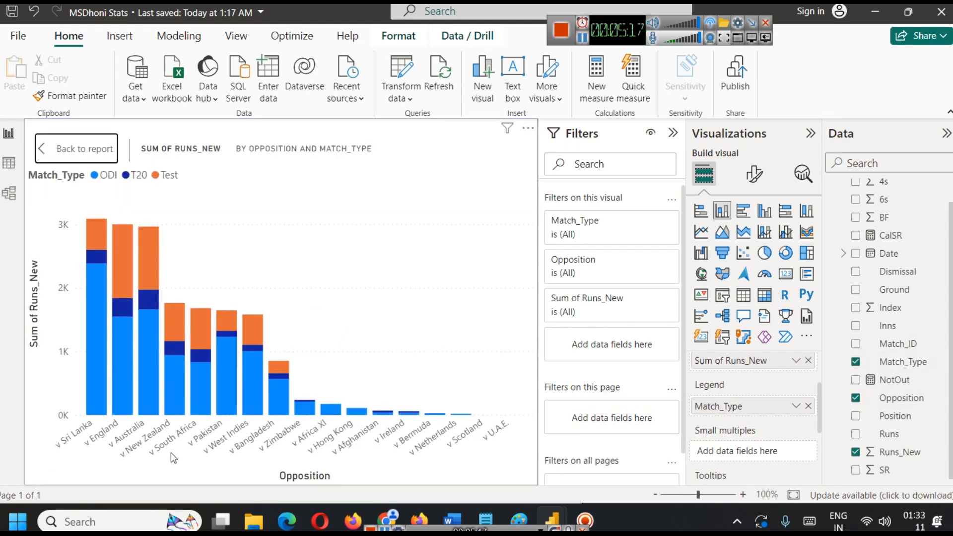
pyautogui.moveTo(100, 332)
pyautogui.moveTo(97, 299)
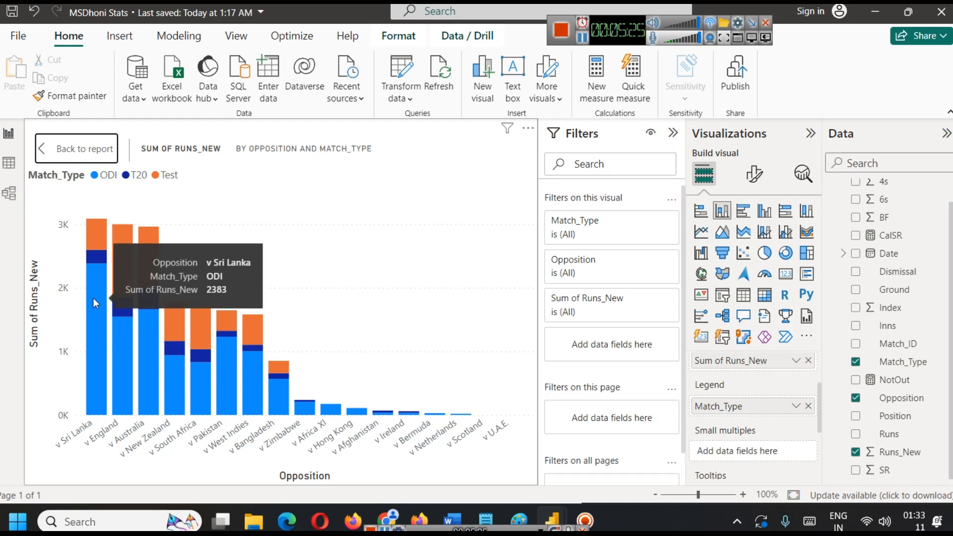
pyautogui.moveTo(92, 262)
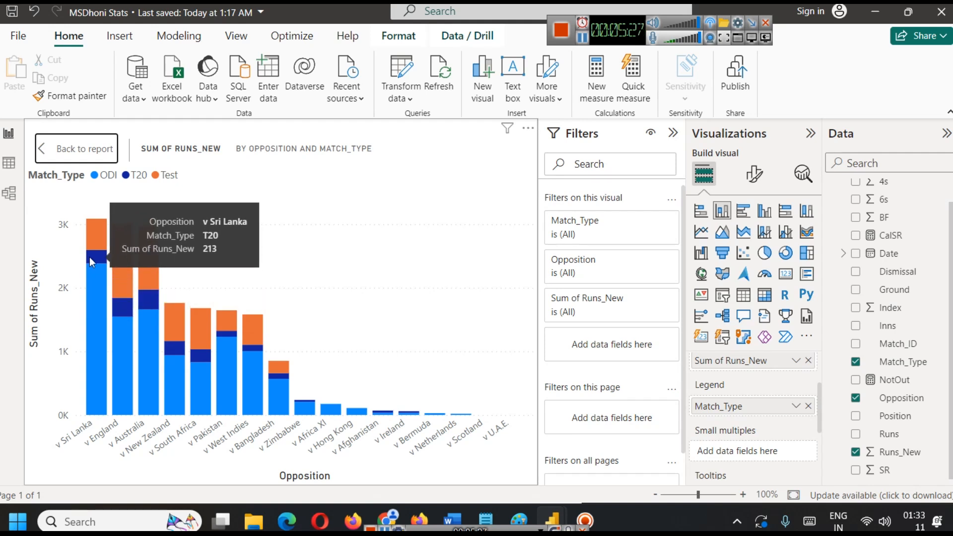
pyautogui.moveTo(98, 242)
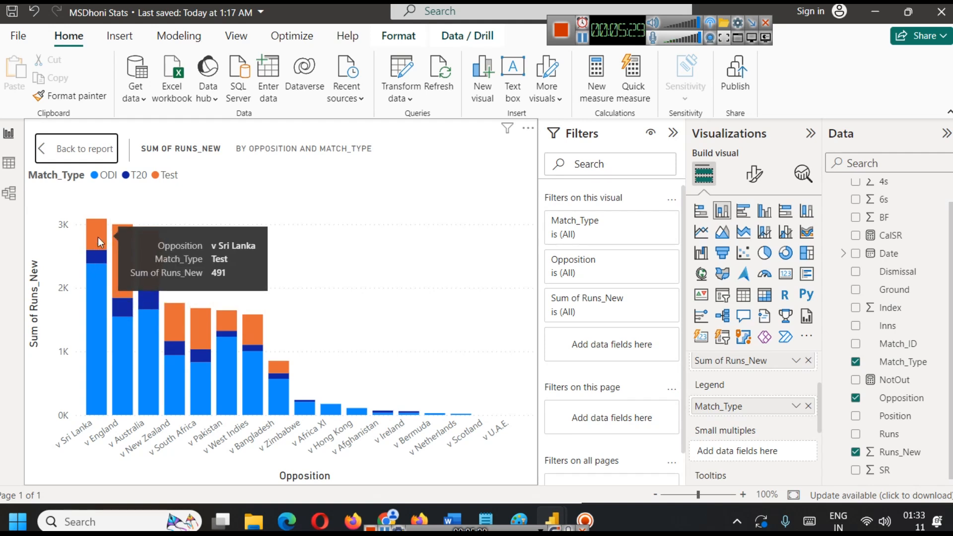
pyautogui.click(45, 149)
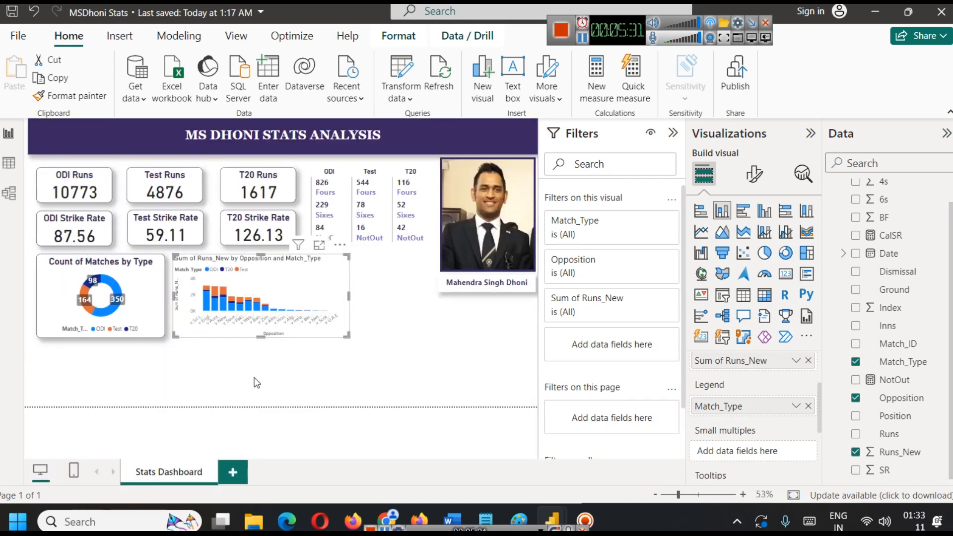
# Copy the Count of Matches by Type donut chart's formatting onto the column chart with Format painter.
pyautogui.click(170, 281)
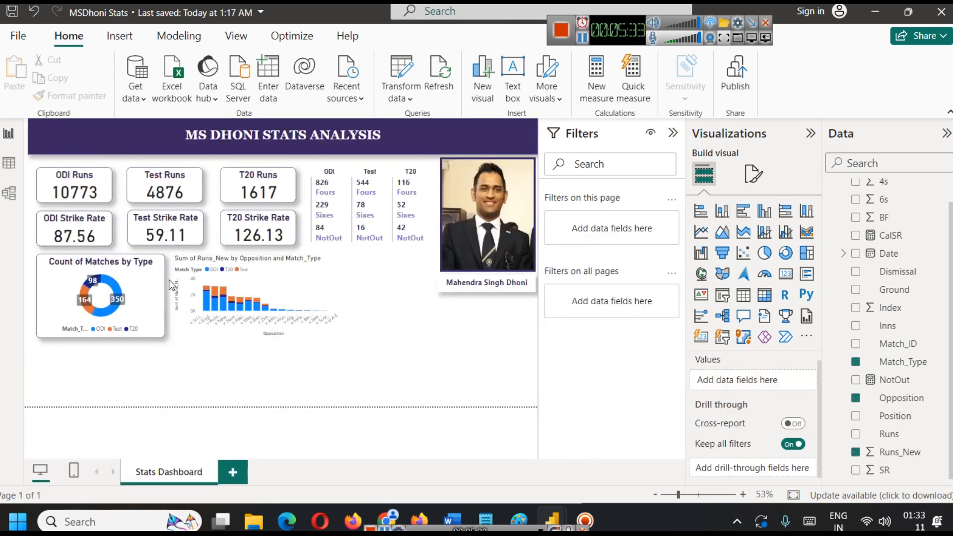
pyautogui.click(243, 285)
pyautogui.click(150, 284)
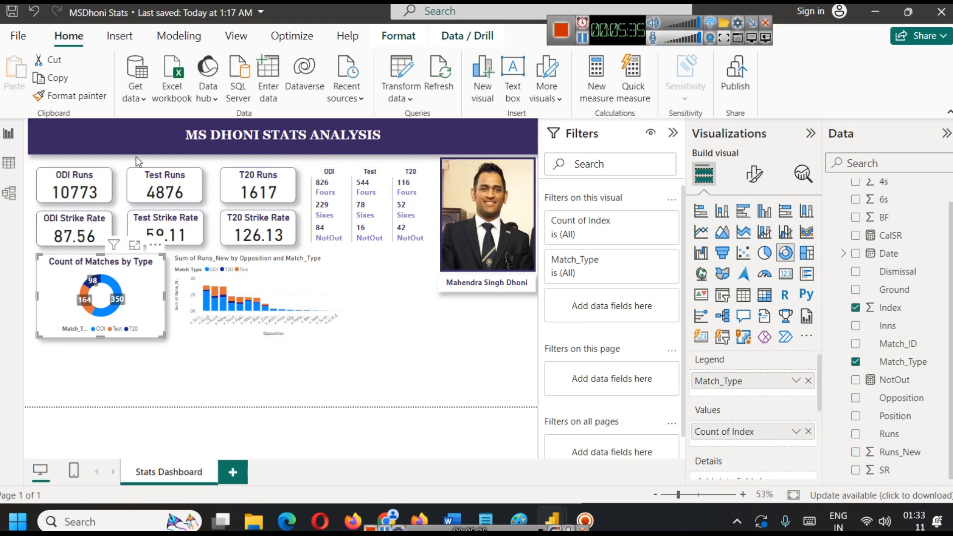
pyautogui.click(87, 103)
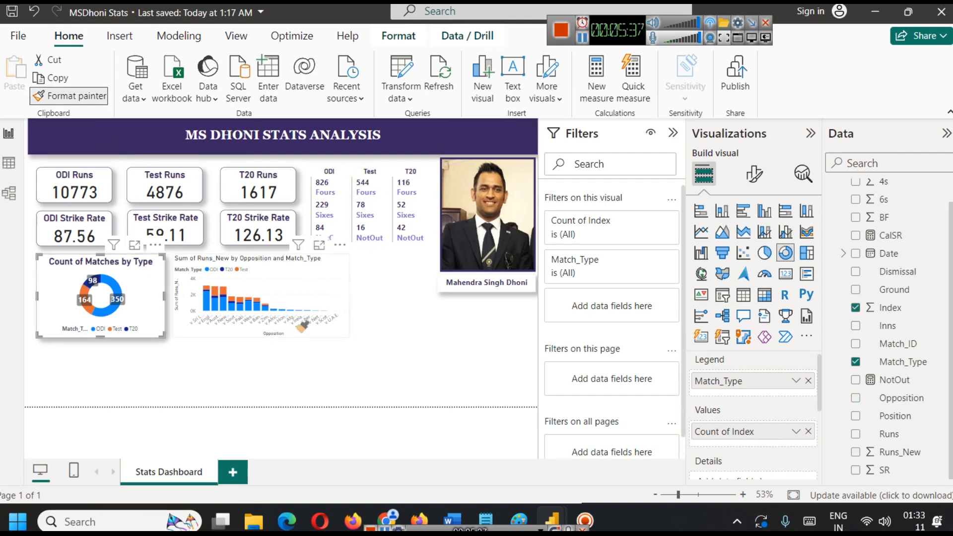
pyautogui.click(298, 304)
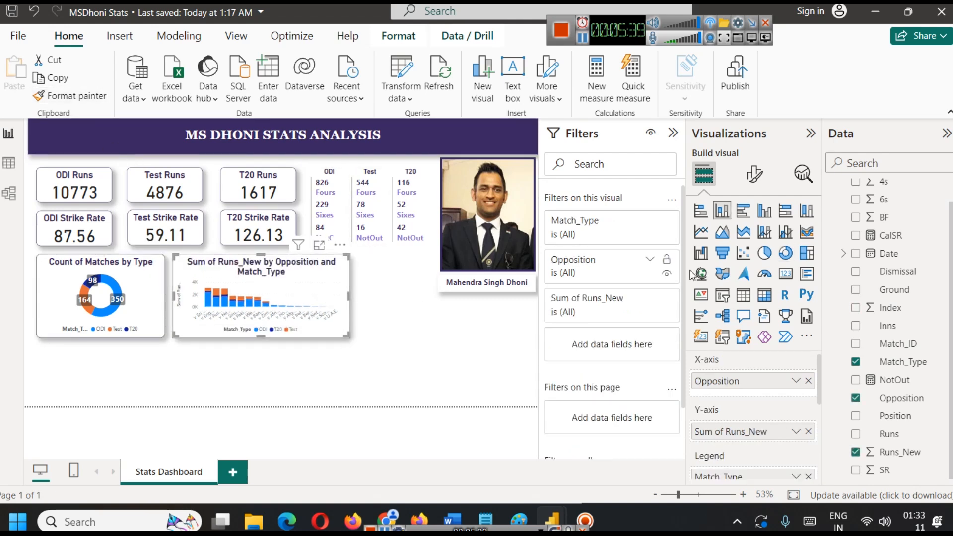
# Change the column chart's title text to Runs by Opposition.
pyautogui.click(754, 174)
pyautogui.click(759, 241)
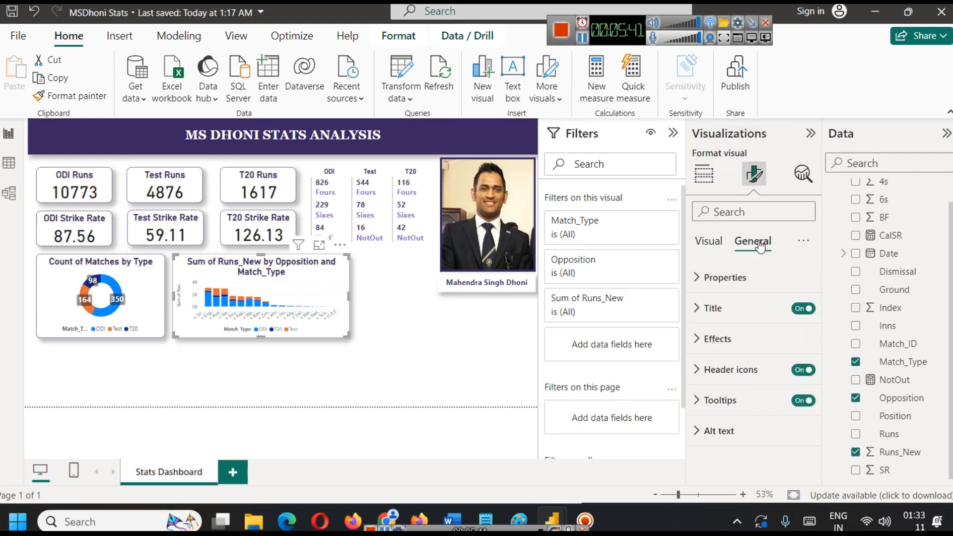
pyautogui.click(745, 308)
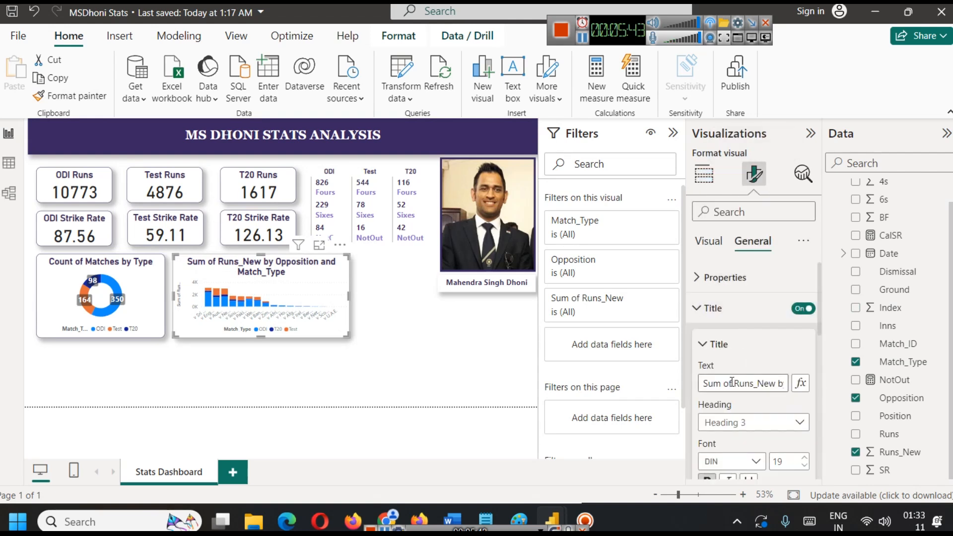
pyautogui.click(736, 383)
pyautogui.press('BackSpace')
pyautogui.press('BackSpace')
pyautogui.press('BackSpace')
pyautogui.press('BackSpace')
pyautogui.press('BackSpace')
pyautogui.press('BackSpace')
pyautogui.press('BackSpace')
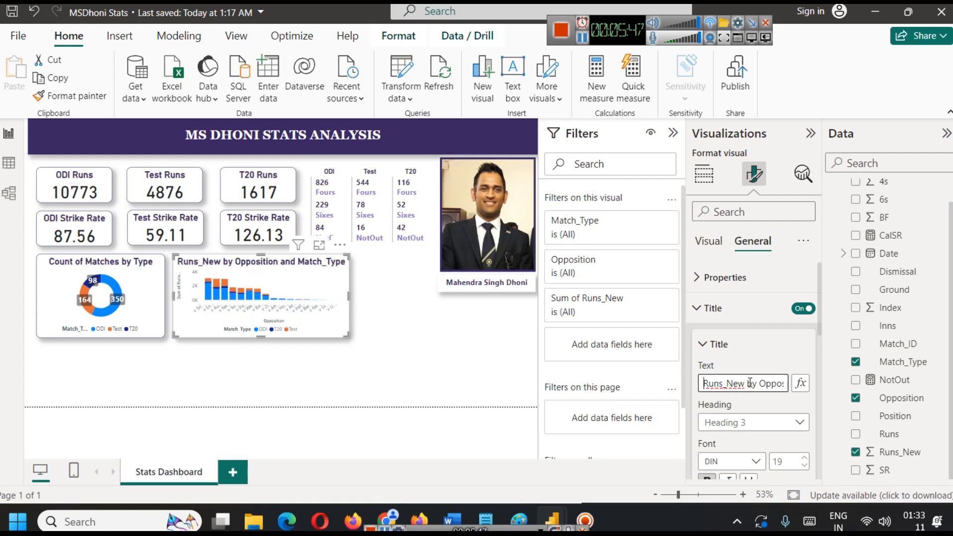
pyautogui.press('BackSpace')
pyautogui.press('BackSpace')
pyautogui.press('BackSpace')
pyautogui.press('BackSpace')
pyautogui.press('BackSpace')
pyautogui.press('BackSpace')
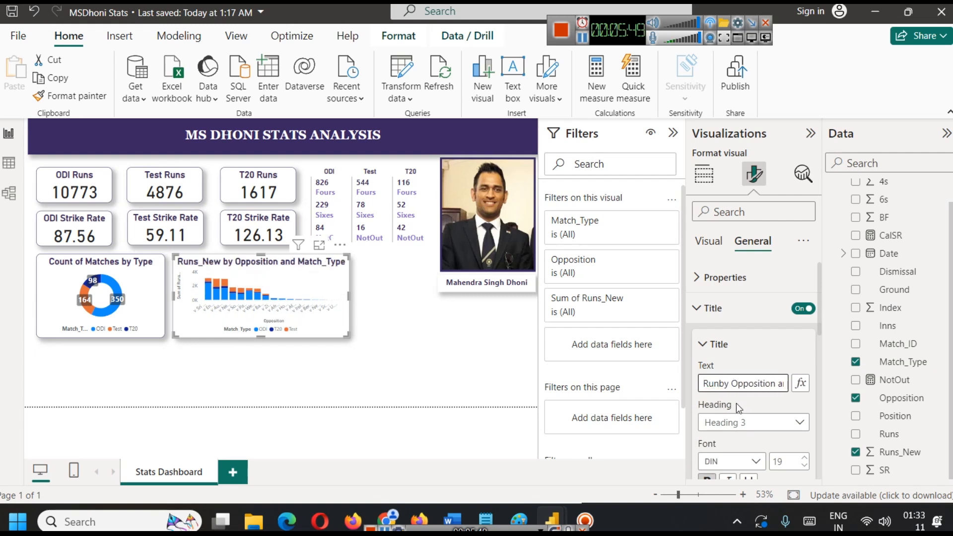
pyautogui.write('s')
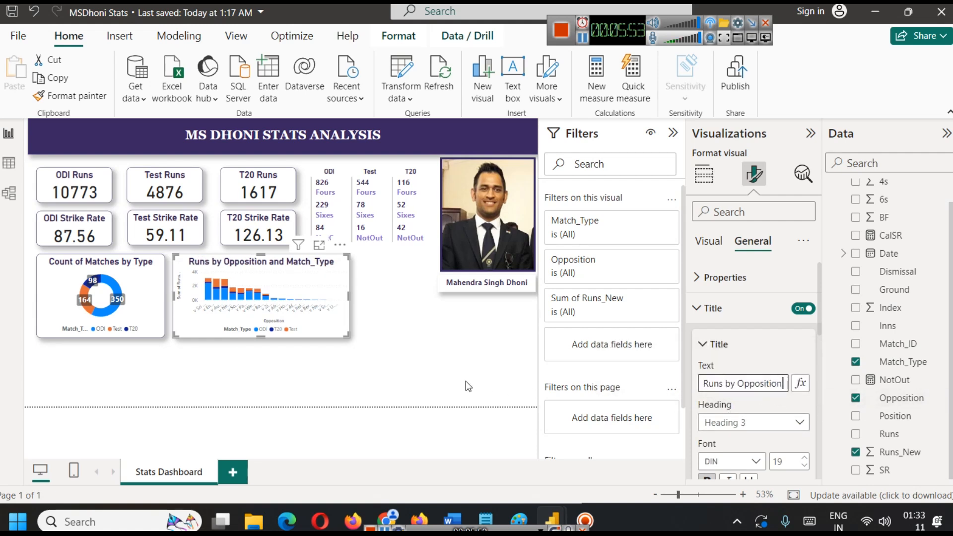
pyautogui.press('End')
pyautogui.press('BackSpace')
pyautogui.press('BackSpace')
pyautogui.press('BackSpace')
pyautogui.press('BackSpace')
pyautogui.press('BackSpace')
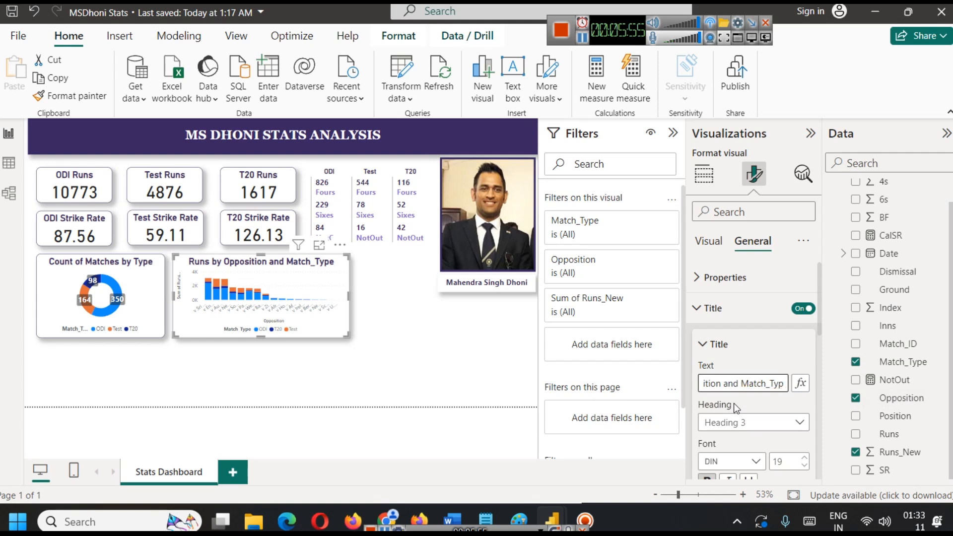
pyautogui.press('BackSpace')
pyautogui.press('BackSpace')
pyautogui.press('BackSpace')
pyautogui.press('BackSpace')
pyautogui.press('BackSpace')
pyautogui.press('BackSpace')
pyautogui.press('BackSpace')
pyautogui.press('BackSpace')
pyautogui.press('BackSpace')
pyautogui.press('BackSpace')
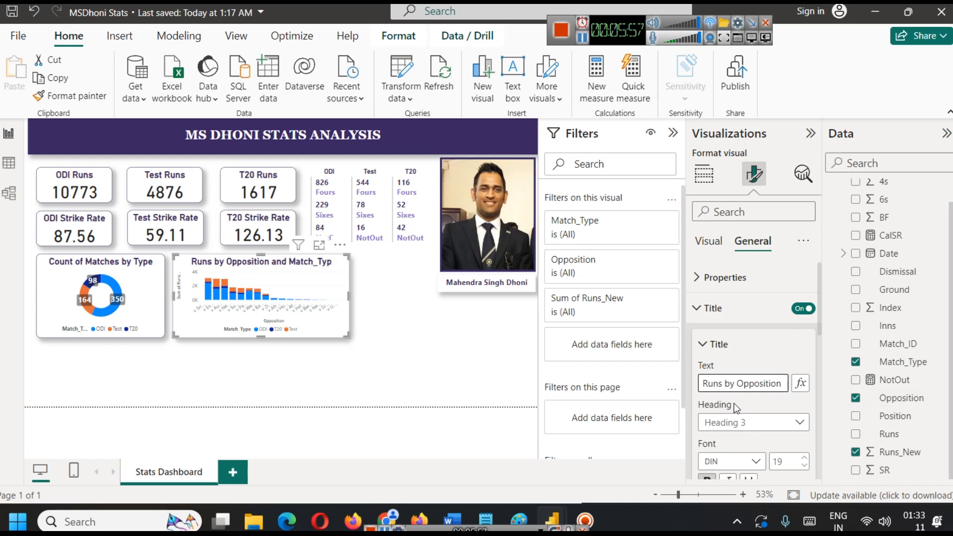
pyautogui.click(397, 361)
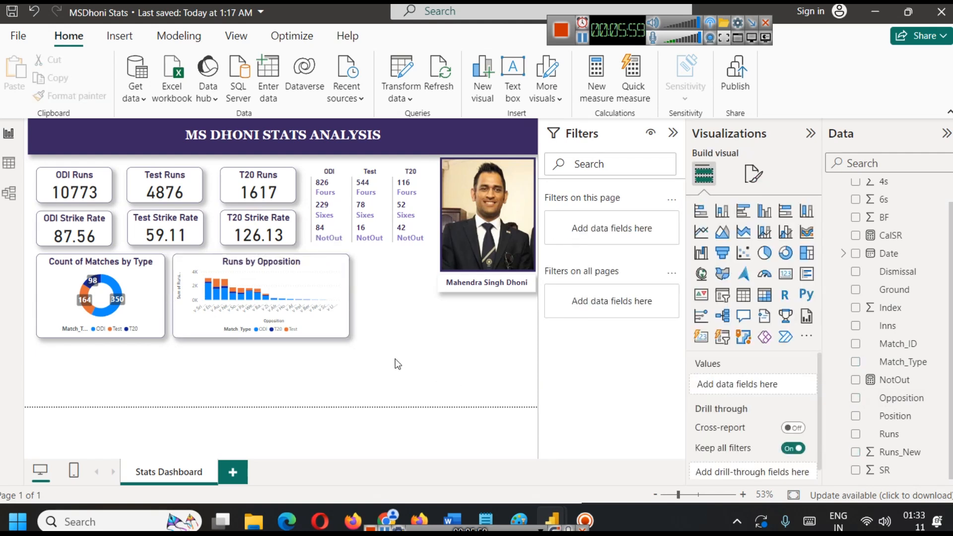
# Make the Runs by Opposition chart's X-axis labels bold with a 20% maximum height and hide the X-axis title.
pyautogui.click(287, 273)
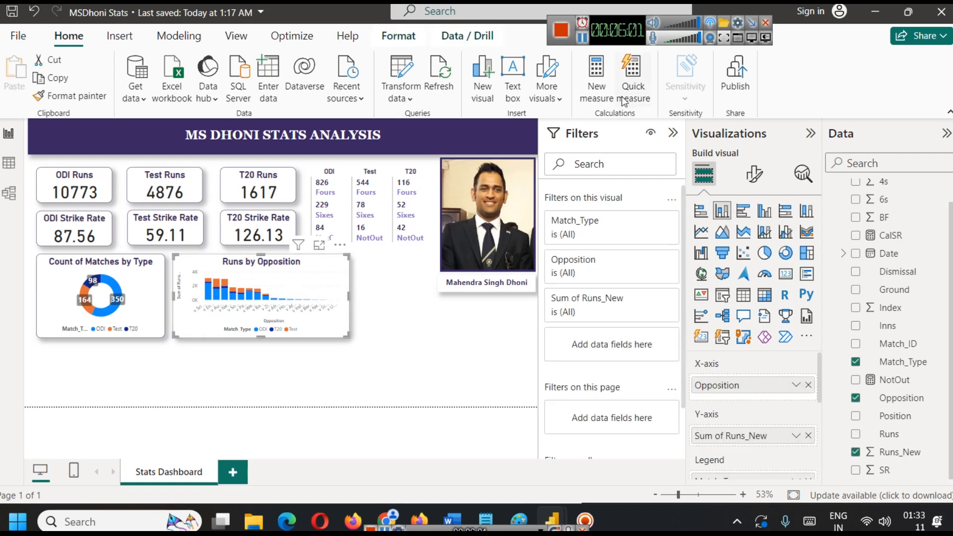
pyautogui.click(582, 38)
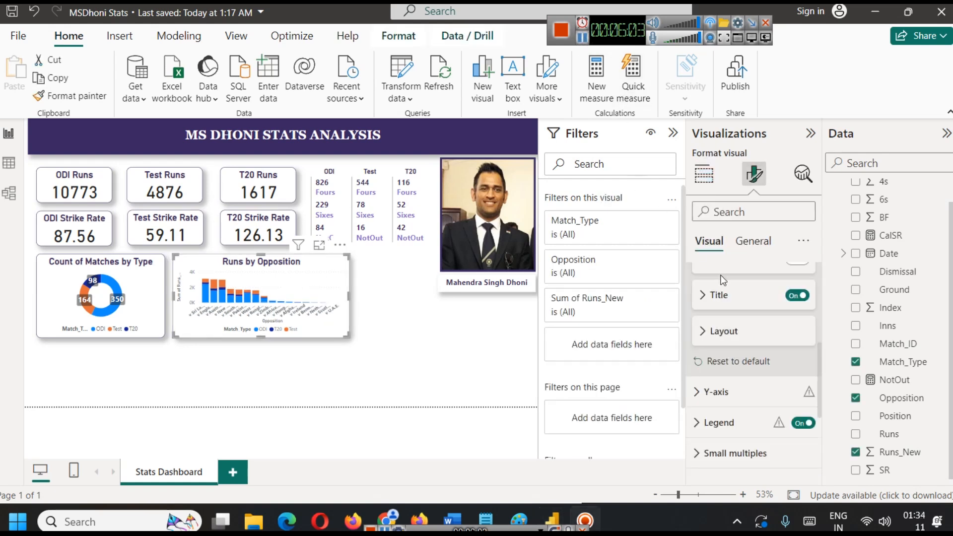
pyautogui.scroll(5, 752, 294)
pyautogui.scroll(-5, 752, 283)
pyautogui.scroll(-3, 765, 323)
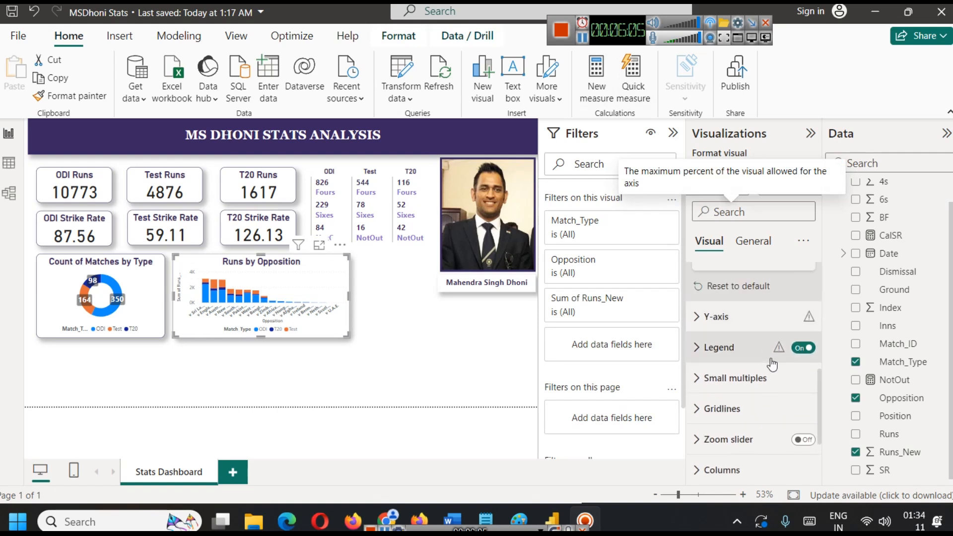
pyautogui.click(777, 360)
pyautogui.scroll(-5, 776, 392)
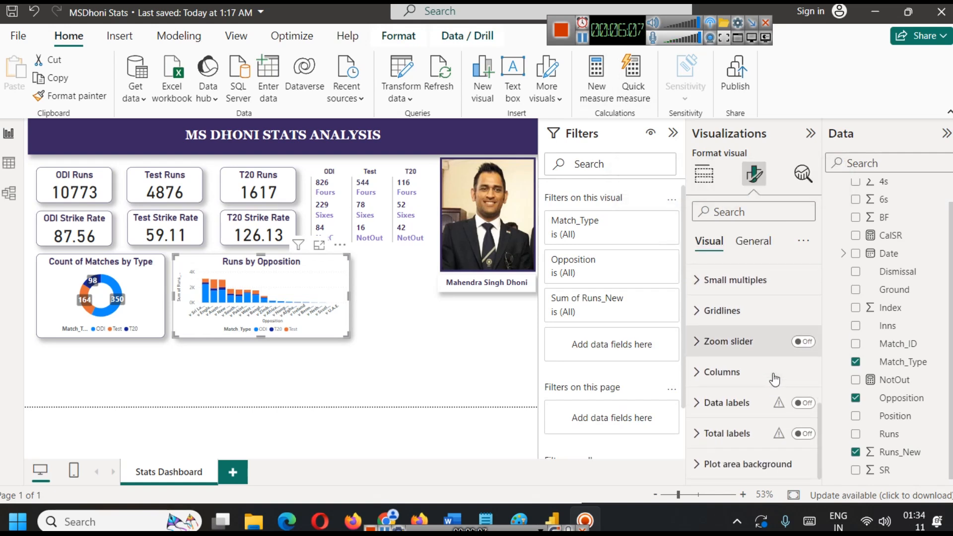
pyautogui.scroll(3, 775, 380)
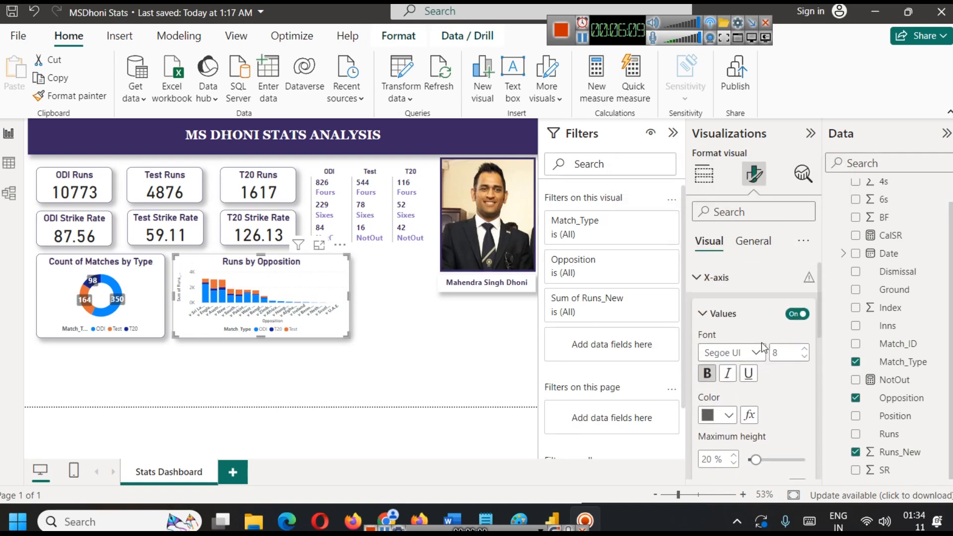
pyautogui.scroll(-5, 764, 349)
pyautogui.click(789, 372)
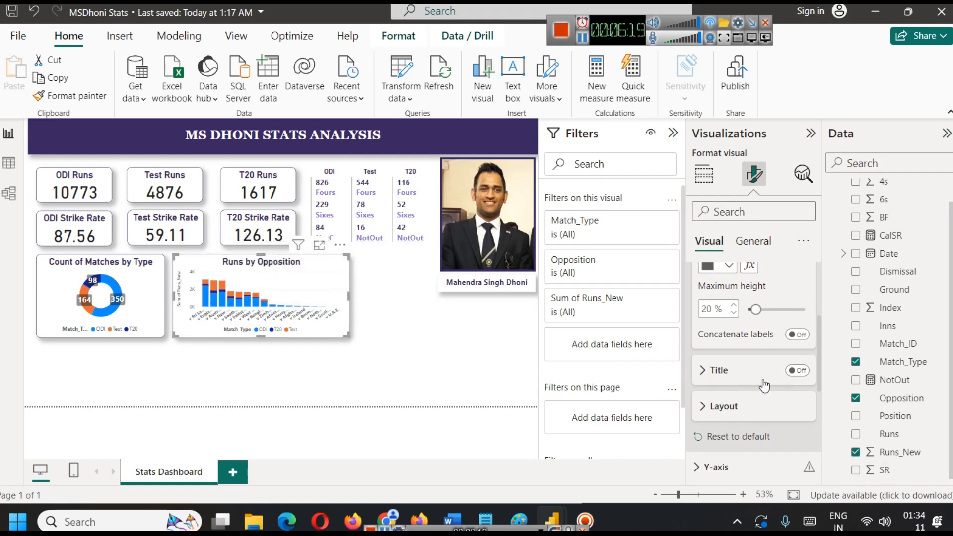
# Hide the Y-axis title of the Runs by Opposition chart.
pyautogui.scroll(-3, 762, 383)
pyautogui.click(718, 318)
pyautogui.scroll(-5, 746, 392)
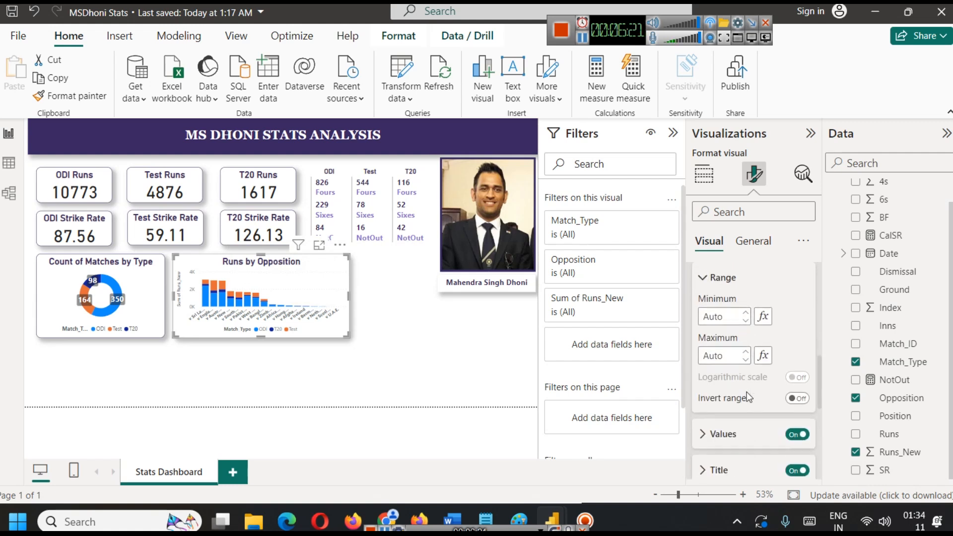
pyautogui.click(785, 395)
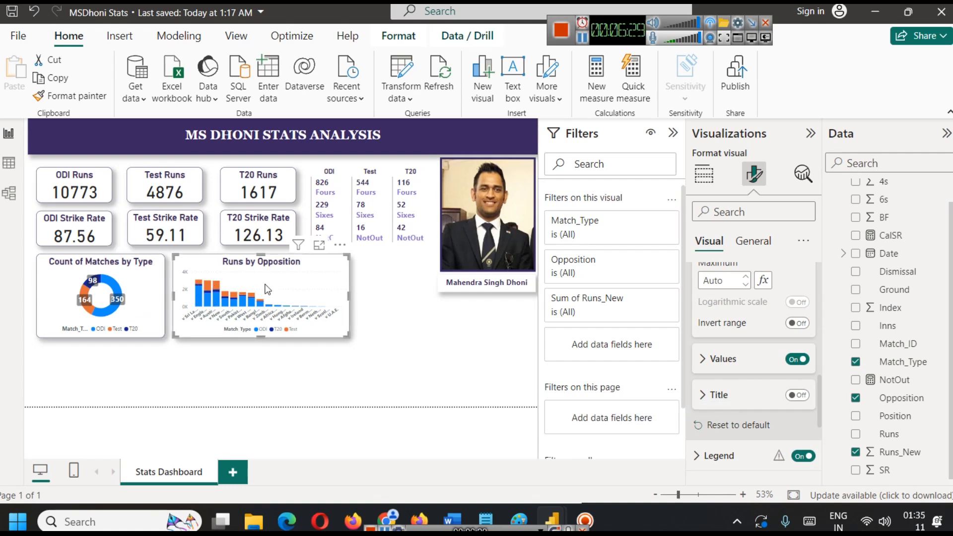
# Set the Runs by Opposition chart's title font size to 17.
pyautogui.scroll(6, 775, 333)
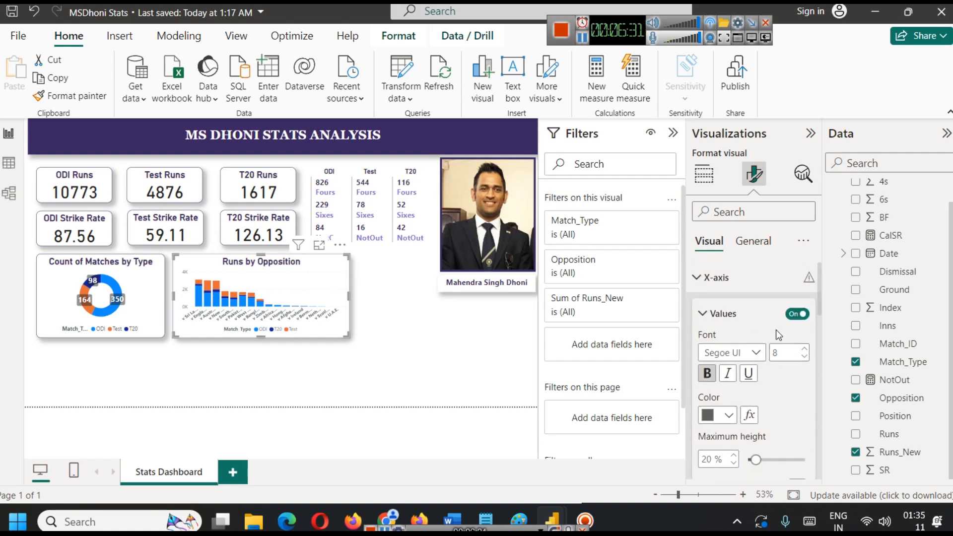
pyautogui.click(753, 241)
pyautogui.click(713, 308)
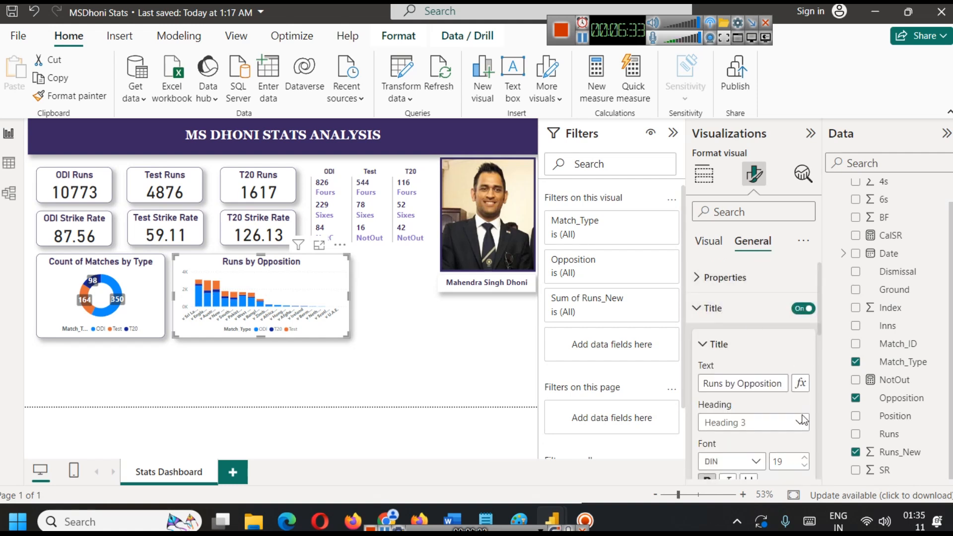
pyautogui.click(804, 466)
pyautogui.click(804, 467)
pyautogui.click(804, 466)
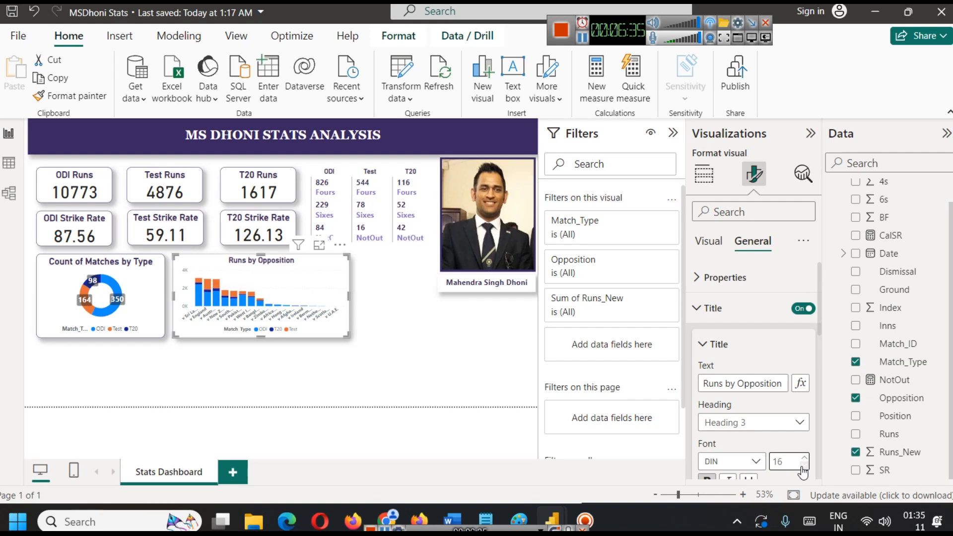
pyautogui.click(804, 459)
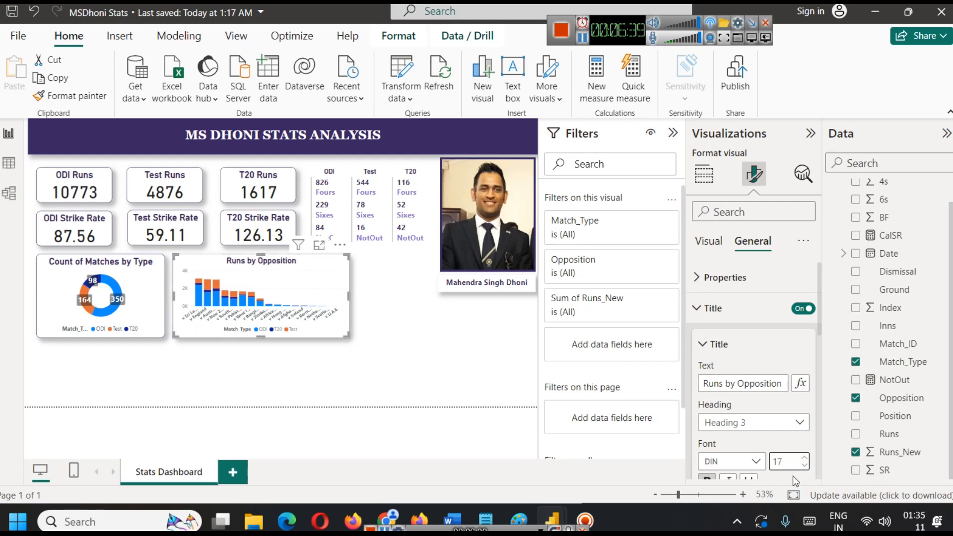
# Set the title font size of the Count of Matches by Type donut chart to 16.
pyautogui.click(130, 270)
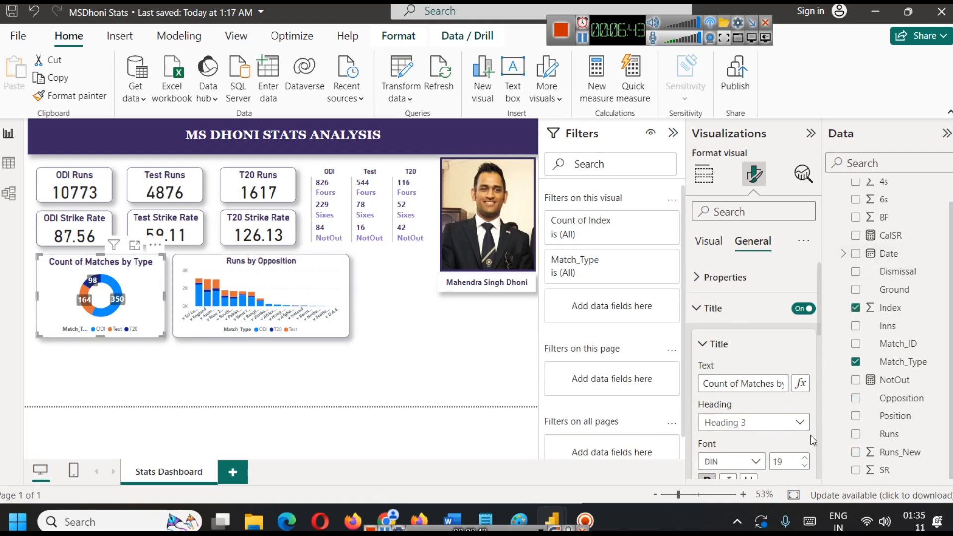
pyautogui.click(805, 467)
pyautogui.click(805, 467)
pyautogui.click(805, 467)
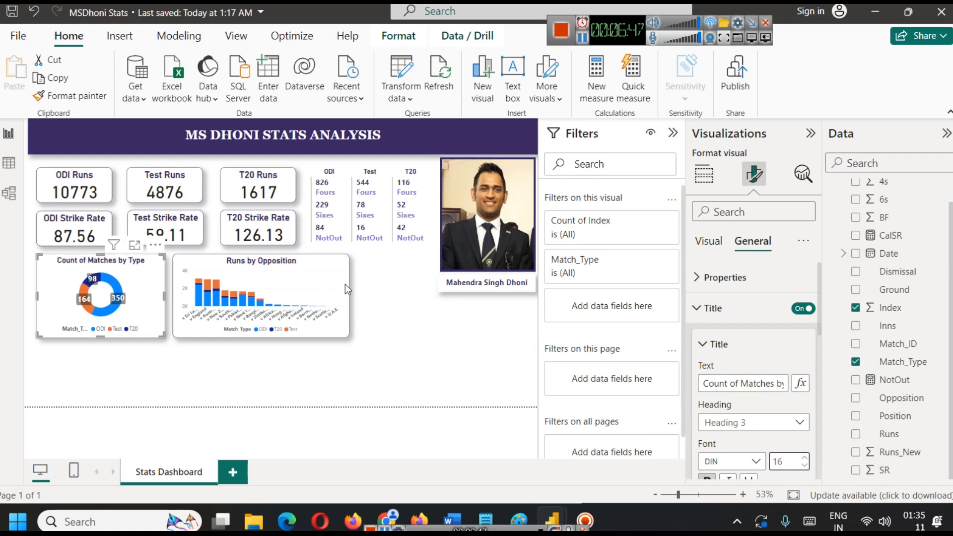
pyautogui.click(392, 309)
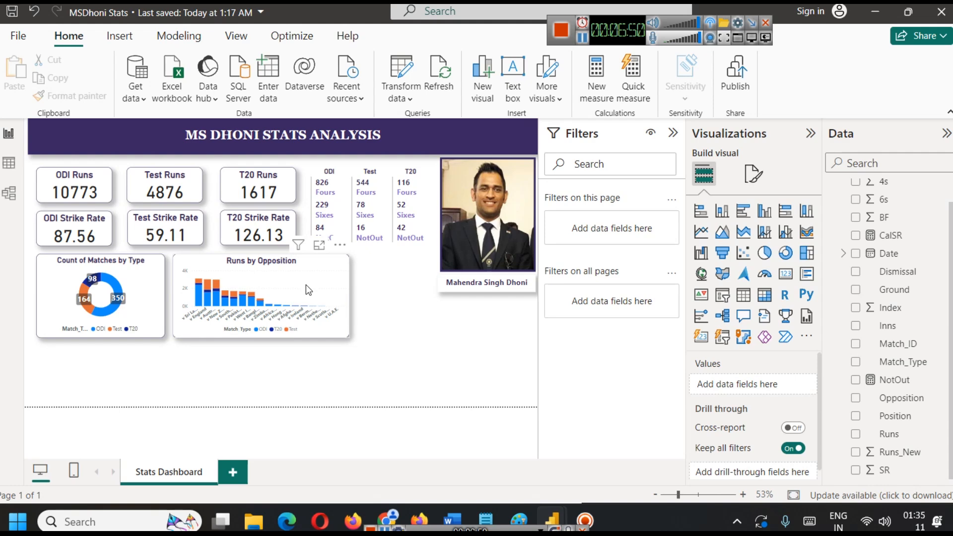
# Turn on data labels for the Runs by Opposition chart after viewing it in focus mode.
pyautogui.click(320, 245)
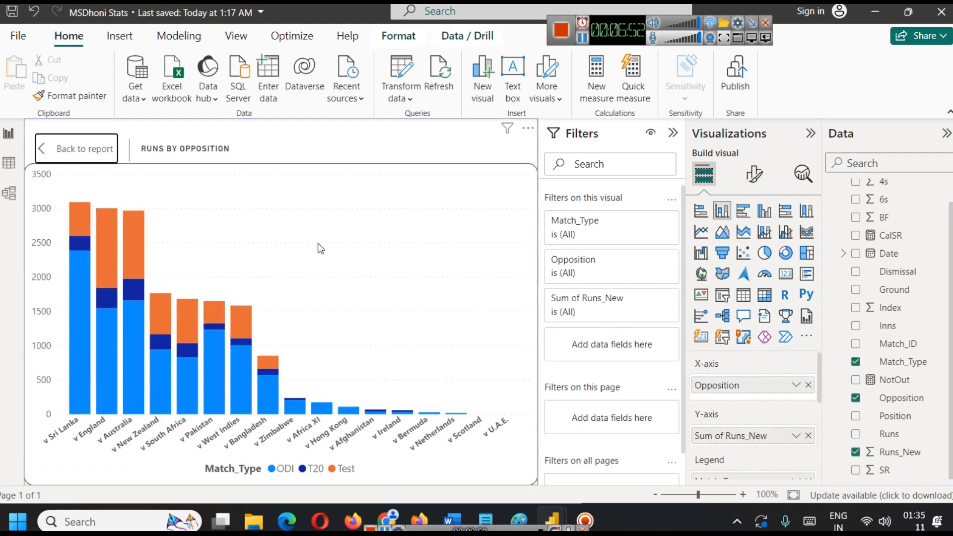
pyautogui.click(73, 154)
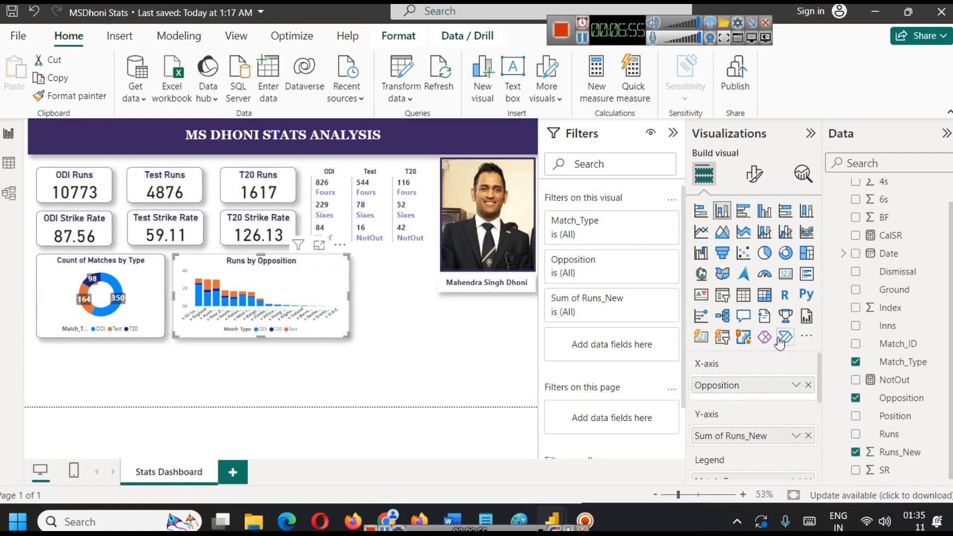
pyautogui.click(755, 173)
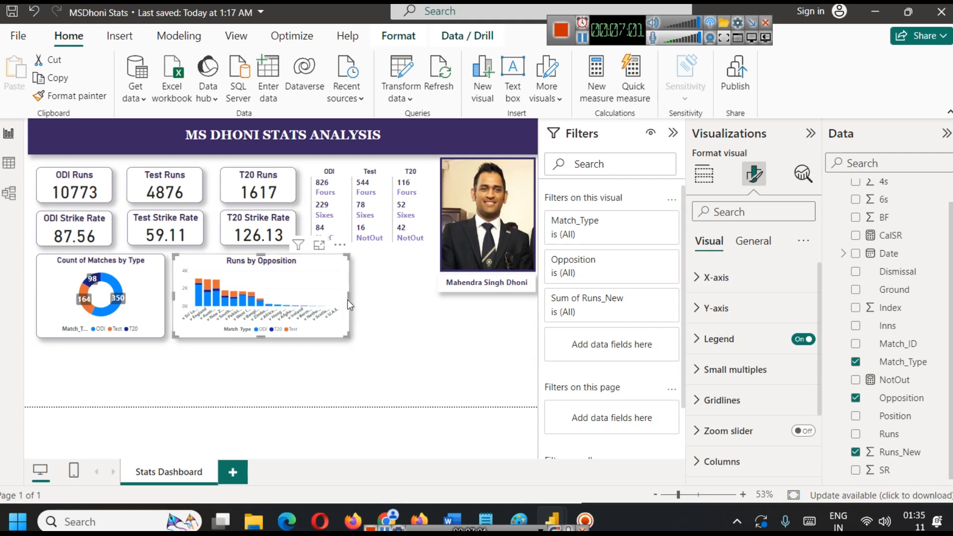
pyautogui.scroll(-3, 755, 397)
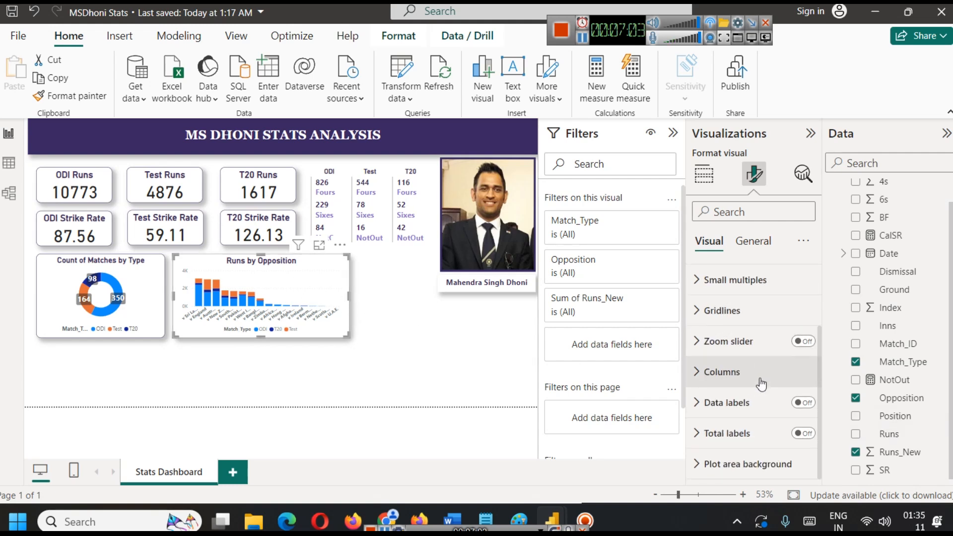
pyautogui.click(803, 403)
pyautogui.click(745, 402)
pyautogui.scroll(-3, 747, 402)
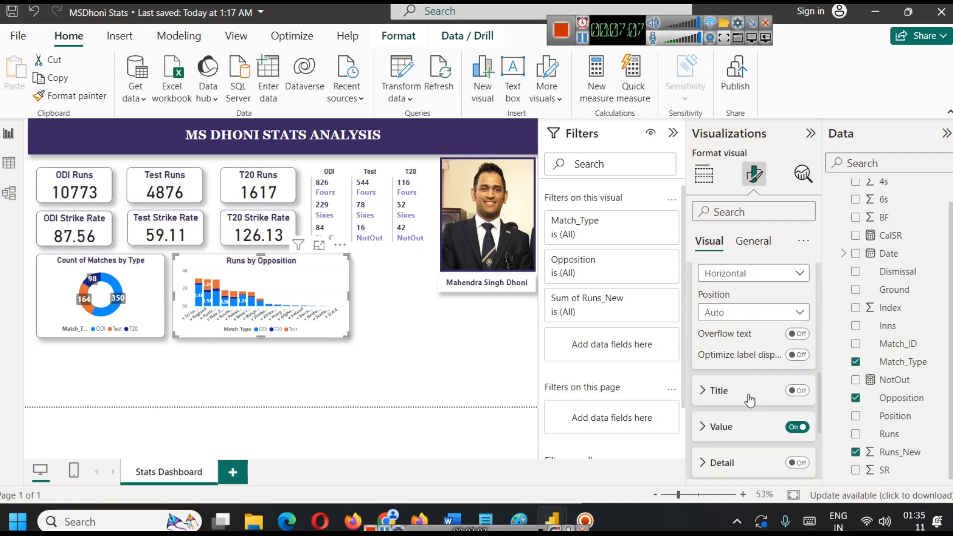
# Make the Runs by Opposition chart's data label values bold at font size 10, and check them in focus mode.
pyautogui.scroll(-2, 751, 401)
pyautogui.click(718, 354)
pyautogui.scroll(-4, 745, 423)
pyautogui.click(804, 295)
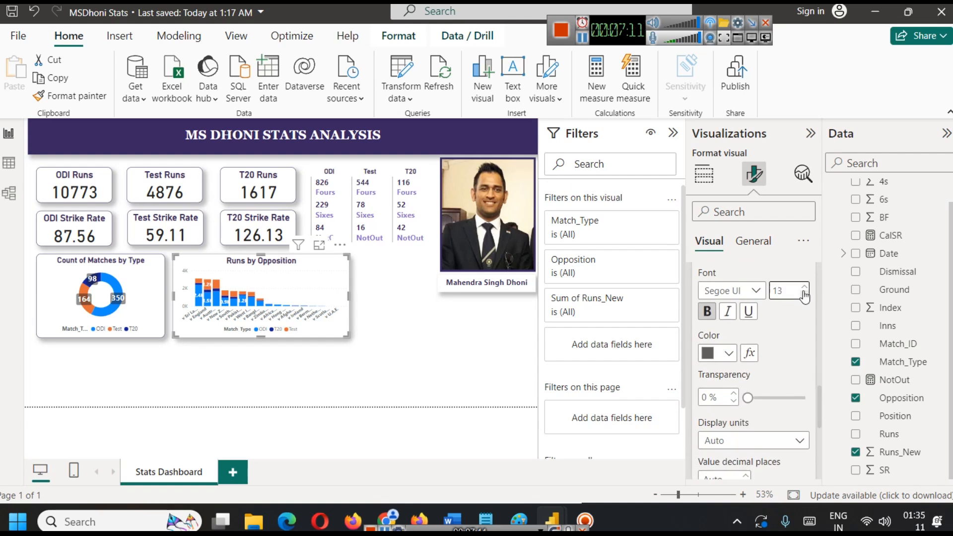
pyautogui.click(805, 295)
pyautogui.click(804, 295)
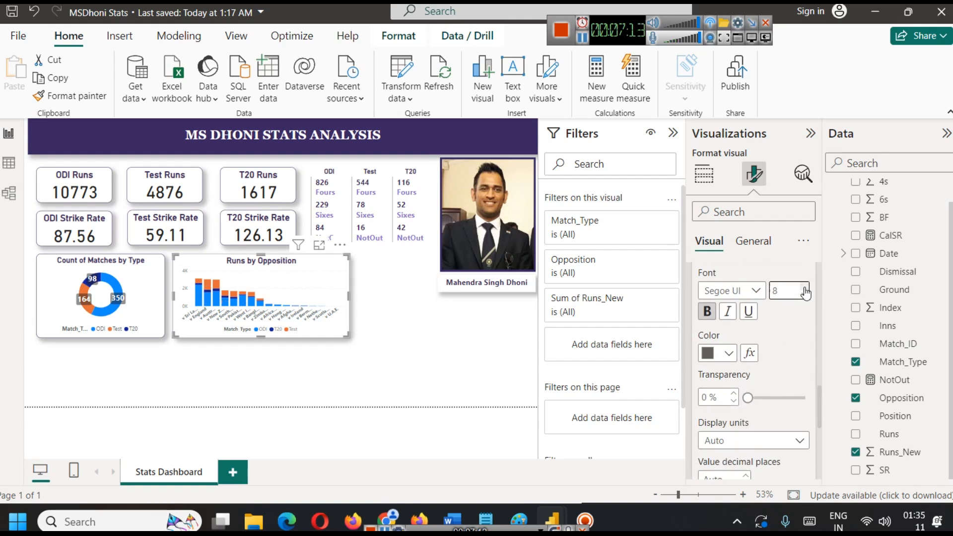
pyautogui.click(805, 287)
pyautogui.click(320, 245)
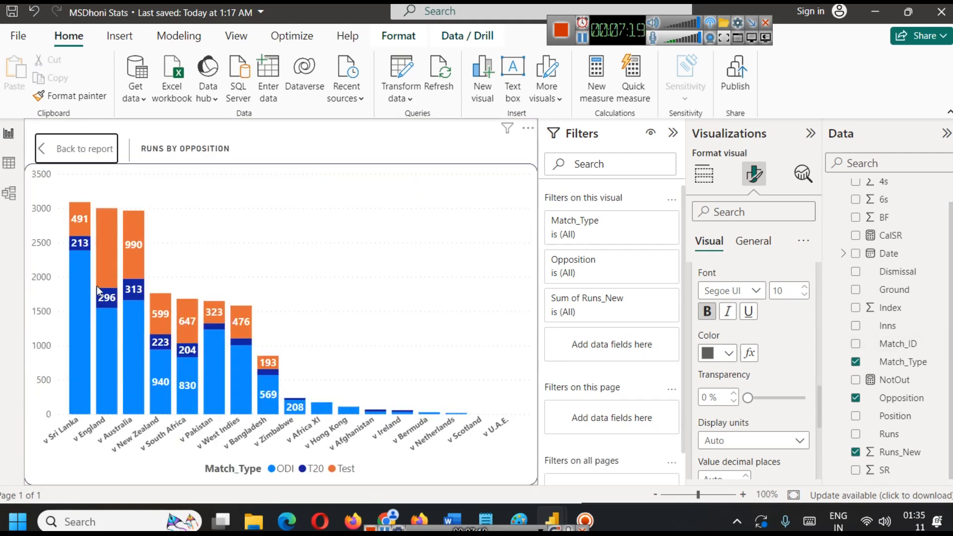
pyautogui.click(68, 152)
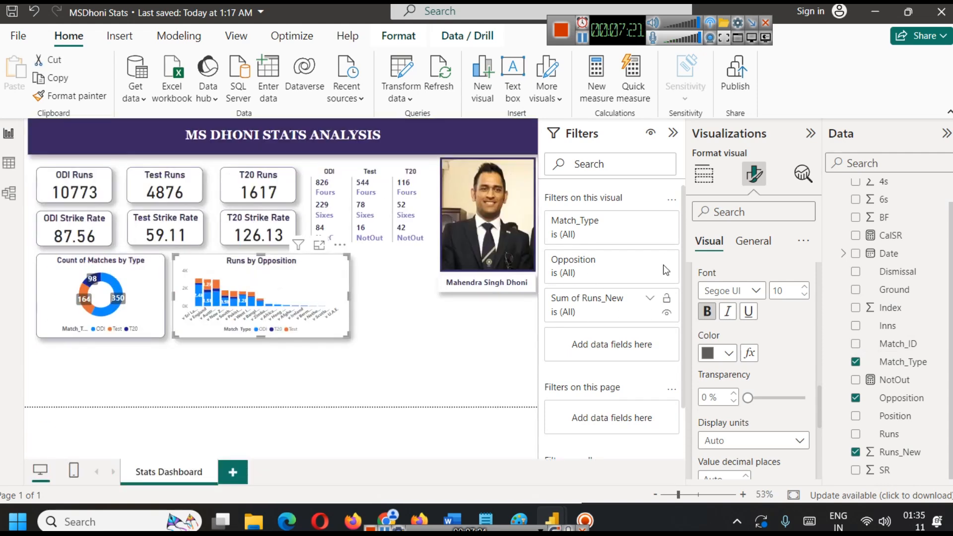
# Set the data label values to font size 9 with display units None, and check the chart in focus mode.
pyautogui.click(804, 295)
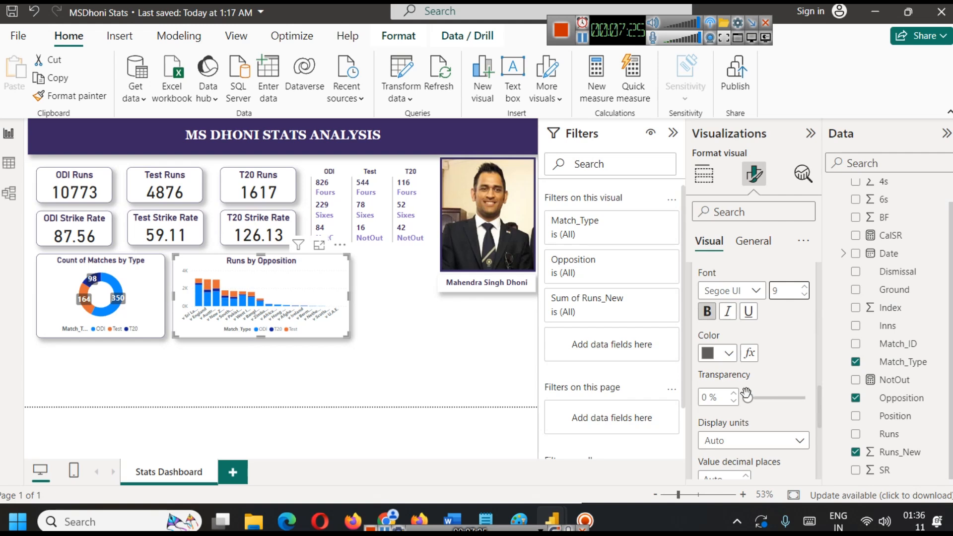
pyautogui.click(747, 436)
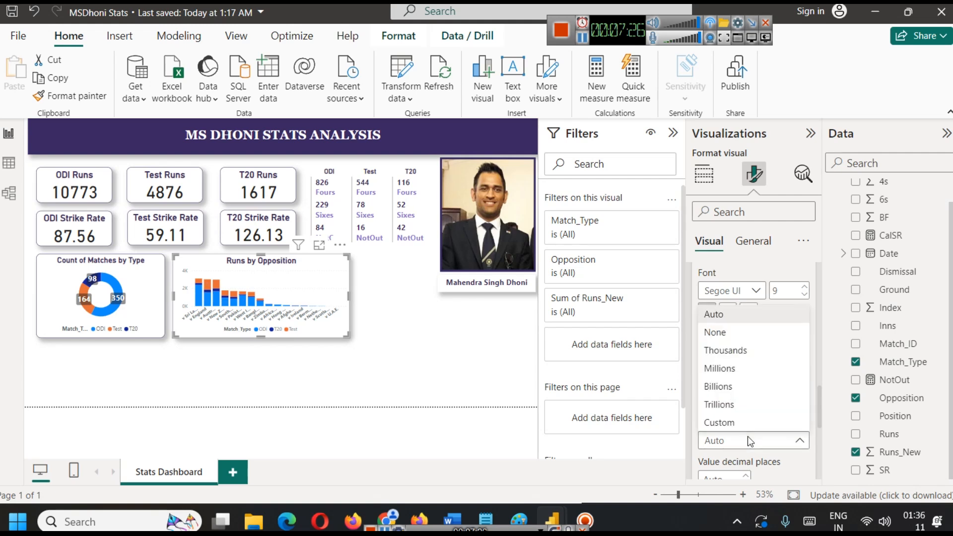
pyautogui.click(729, 338)
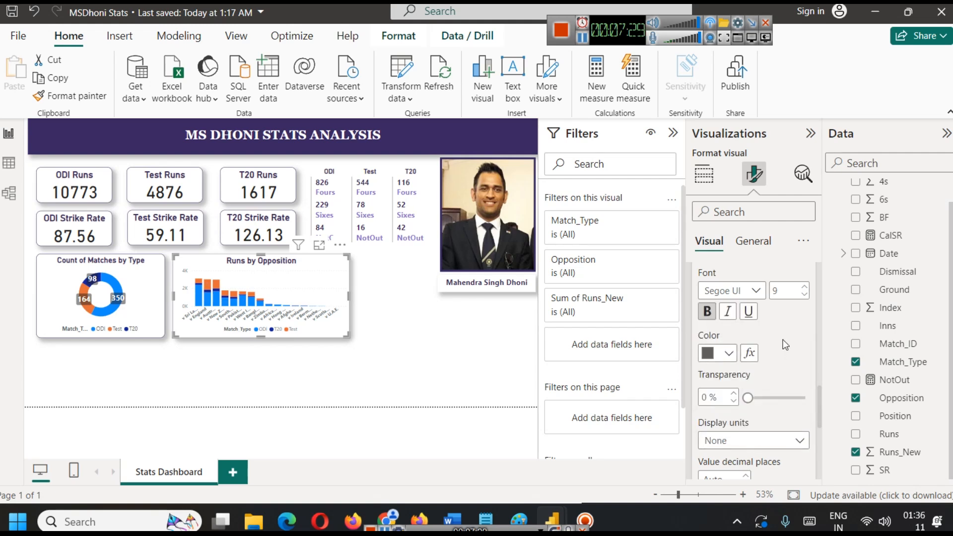
pyautogui.click(319, 245)
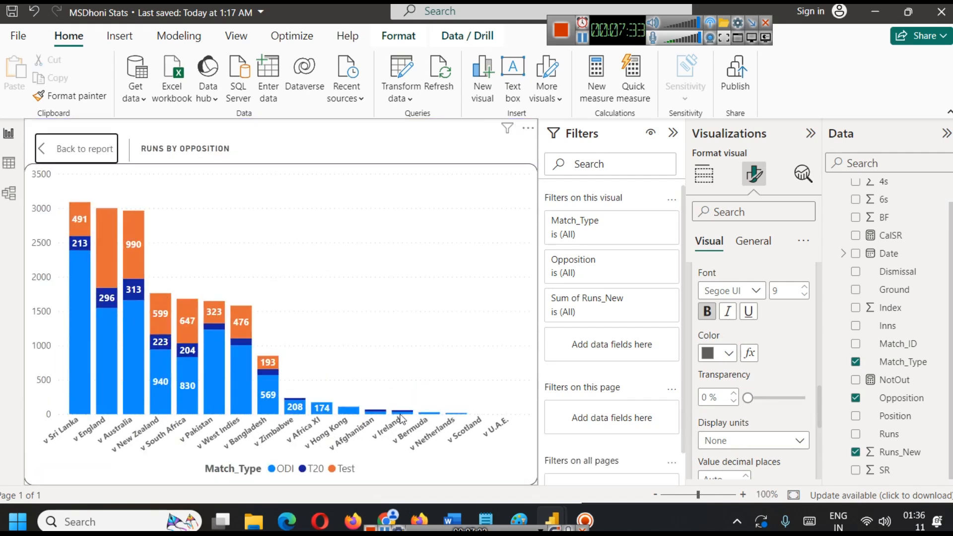
pyautogui.click(47, 144)
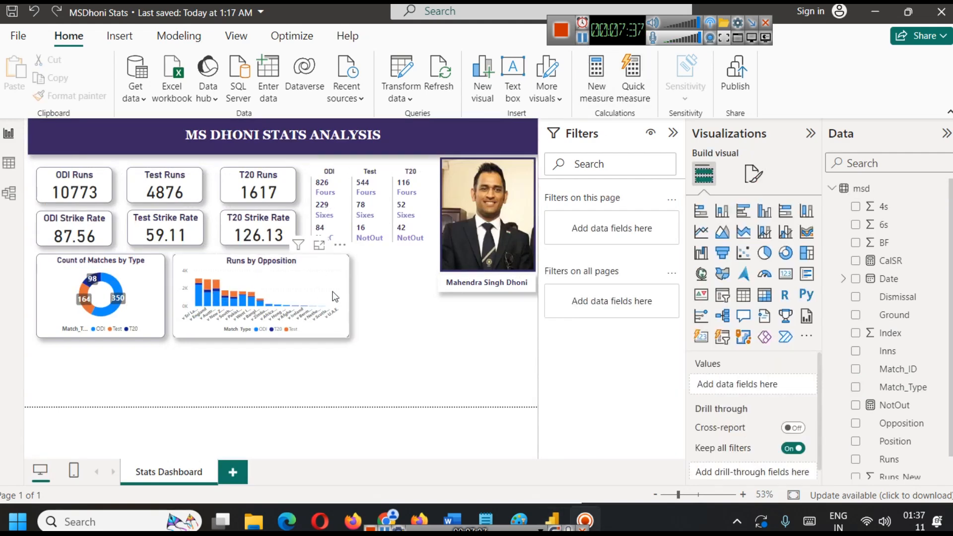
# Filter the Runs by Opposition chart to the Top 5 Opposition items by Sum of Runs_New using Top N filtering.
pyautogui.click(328, 276)
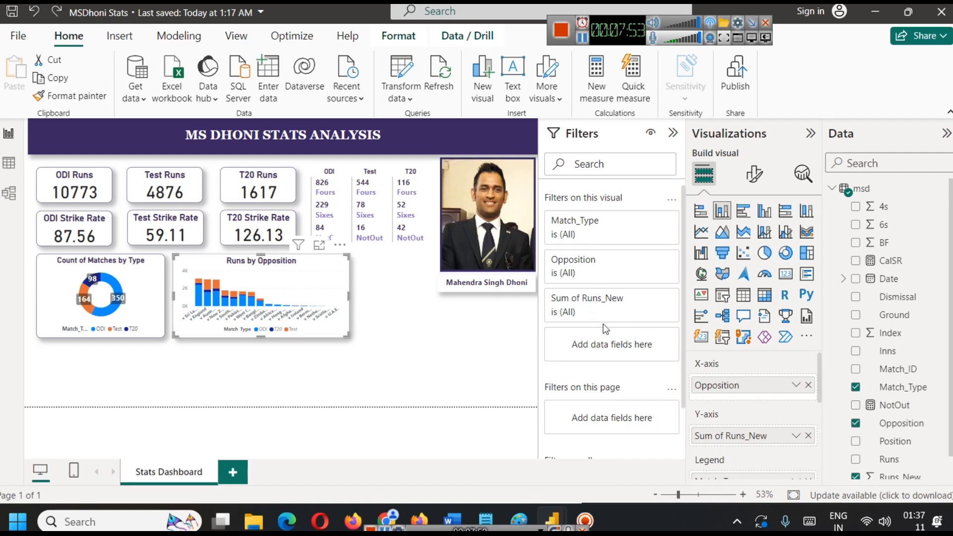
pyautogui.click(650, 260)
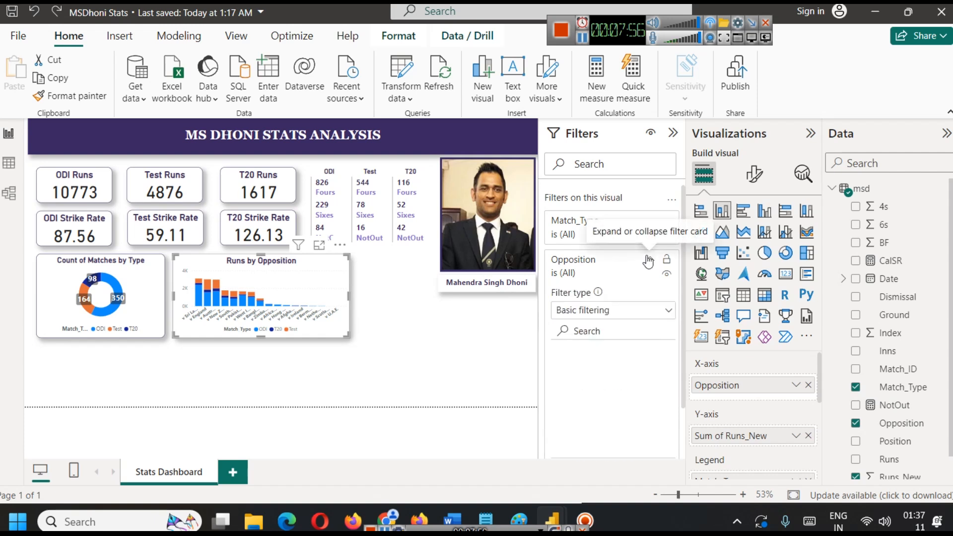
pyautogui.click(630, 313)
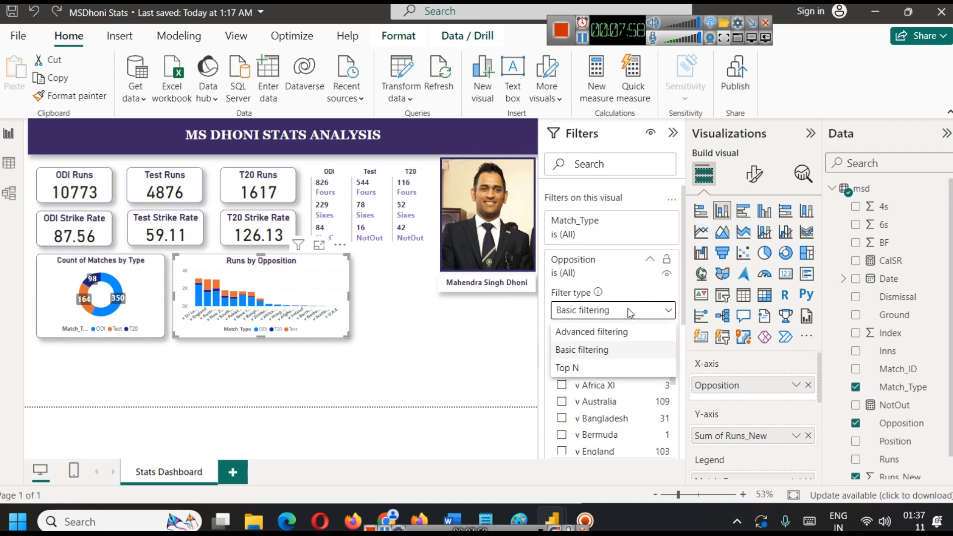
pyautogui.click(608, 368)
pyautogui.click(626, 352)
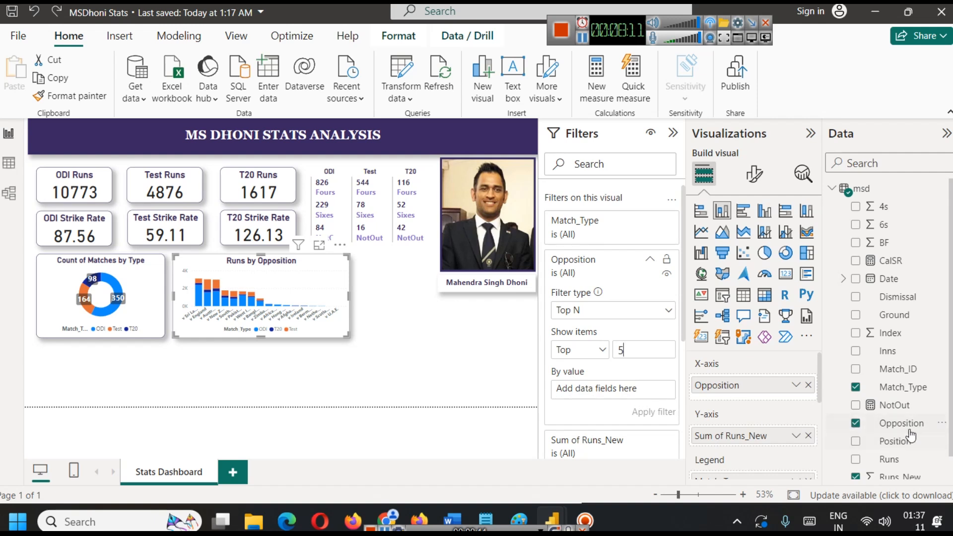
pyautogui.scroll(-1, 900, 423)
pyautogui.moveTo(909, 449); pyautogui.dragTo(638, 390)
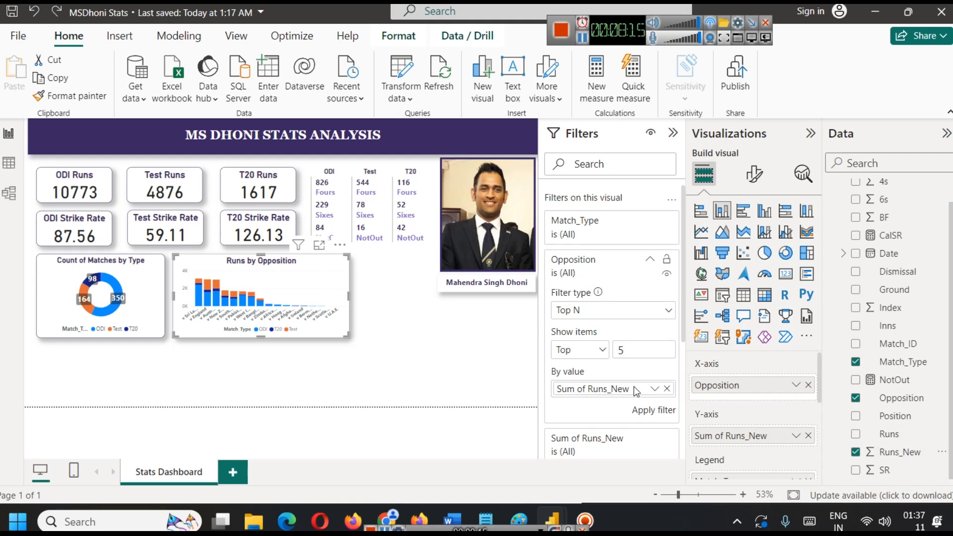
pyautogui.click(654, 412)
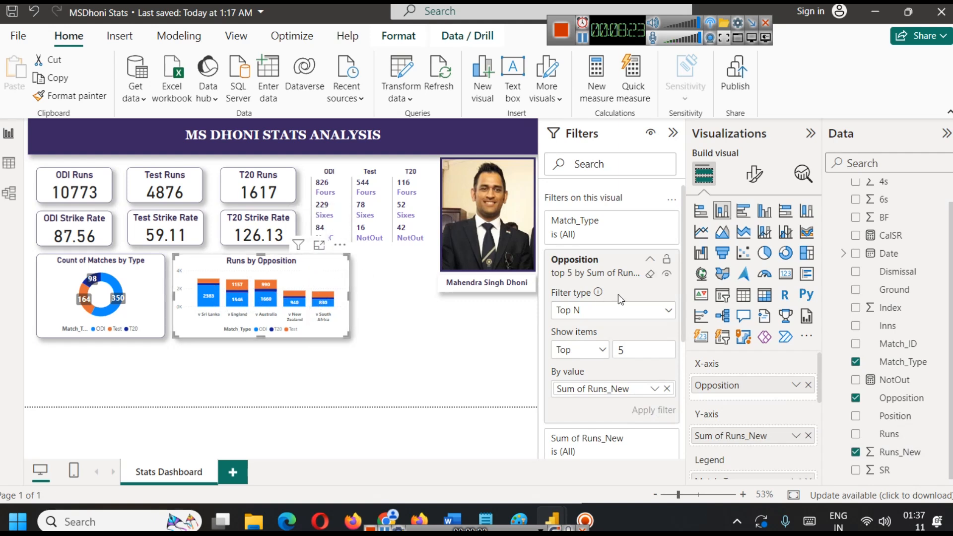
# Change the runs chart's title to "Top 5 Opposition (Runs)" and view the chart in focus mode.
pyautogui.click(751, 174)
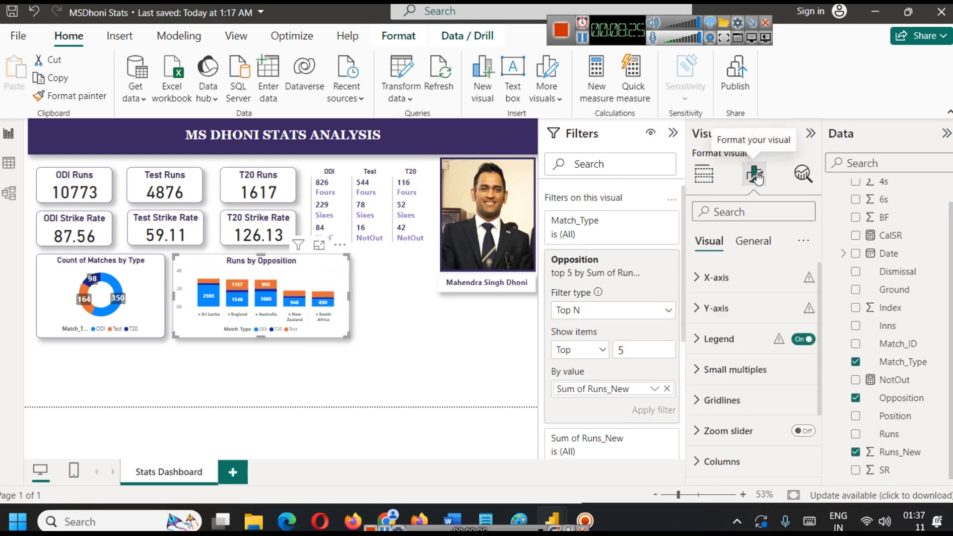
pyautogui.click(753, 241)
pyautogui.click(715, 309)
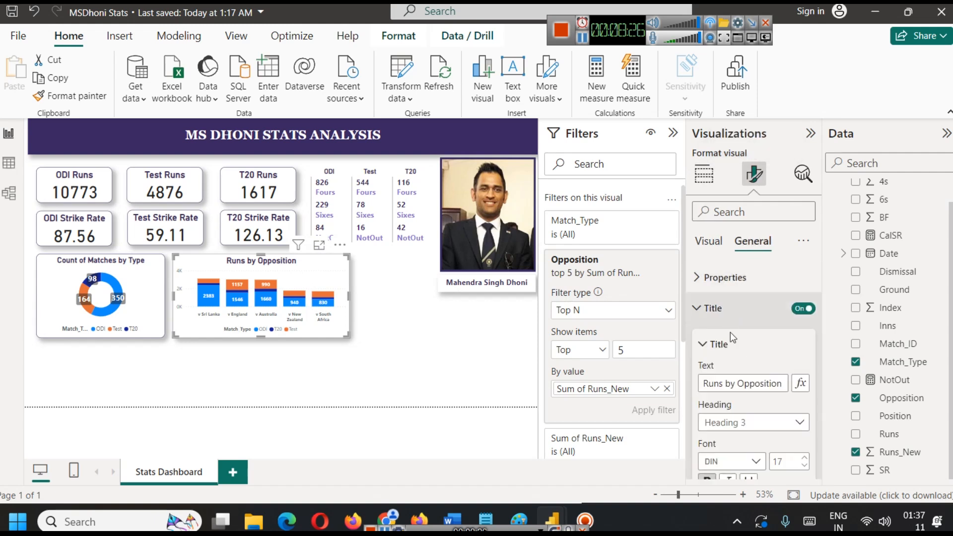
pyautogui.doubleClick(713, 386)
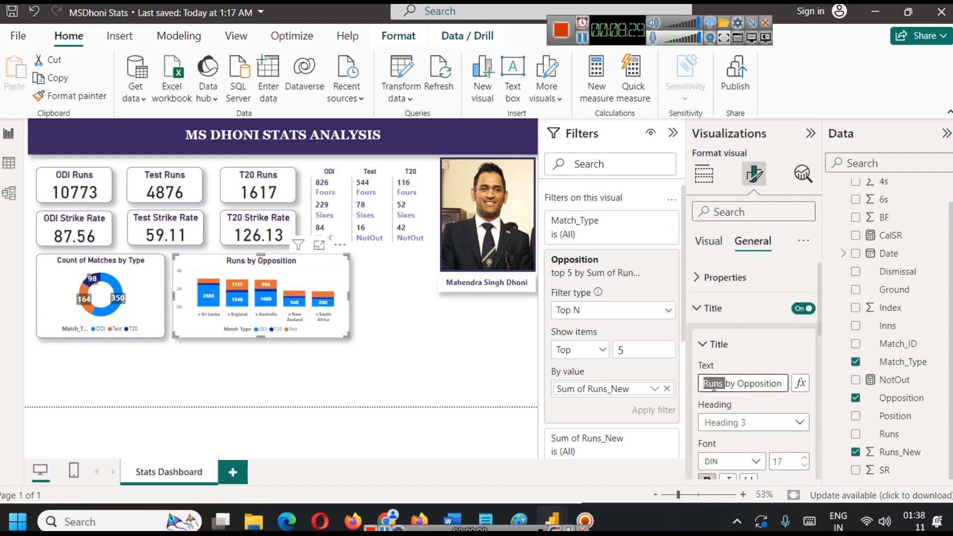
pyautogui.write('Top 5')
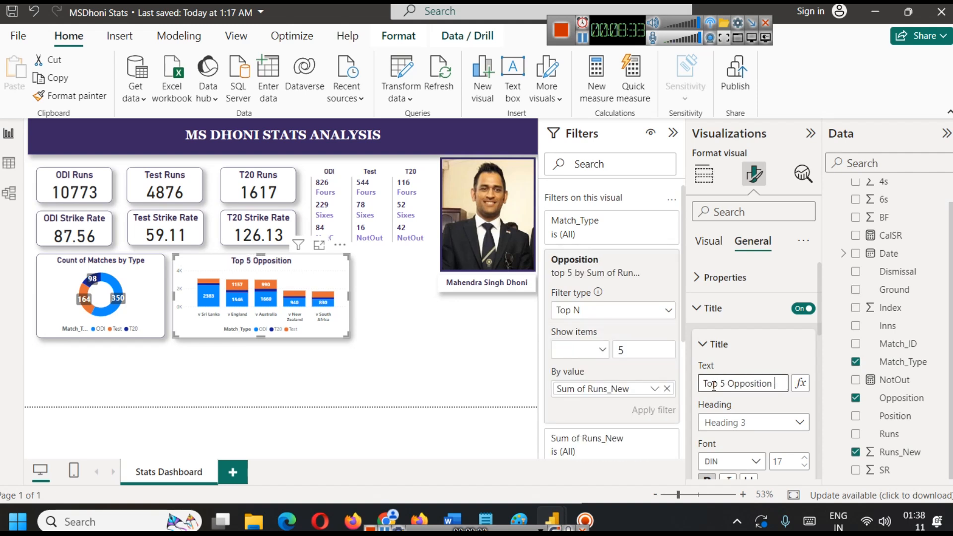
pyautogui.press('End')
pyautogui.write('(Runs)')
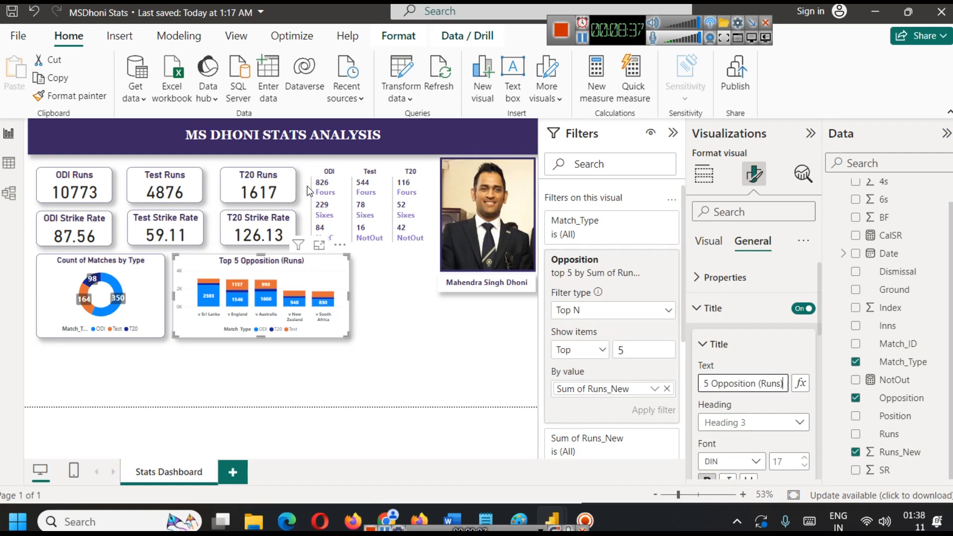
pyautogui.click(351, 290)
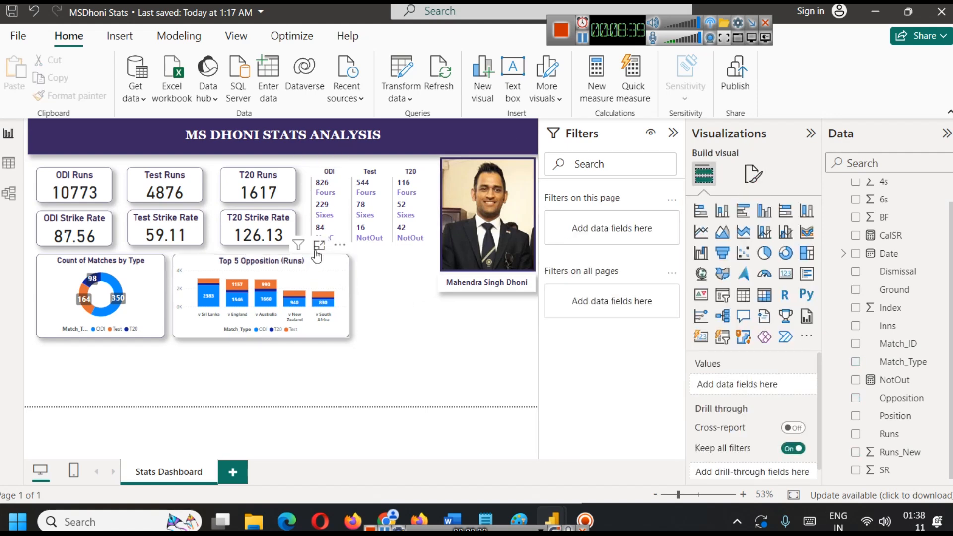
pyautogui.click(318, 245)
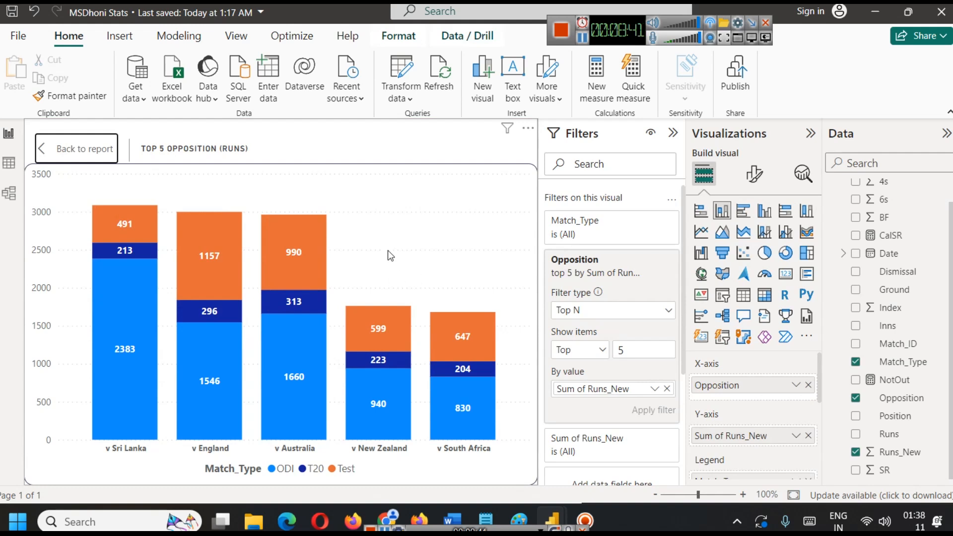
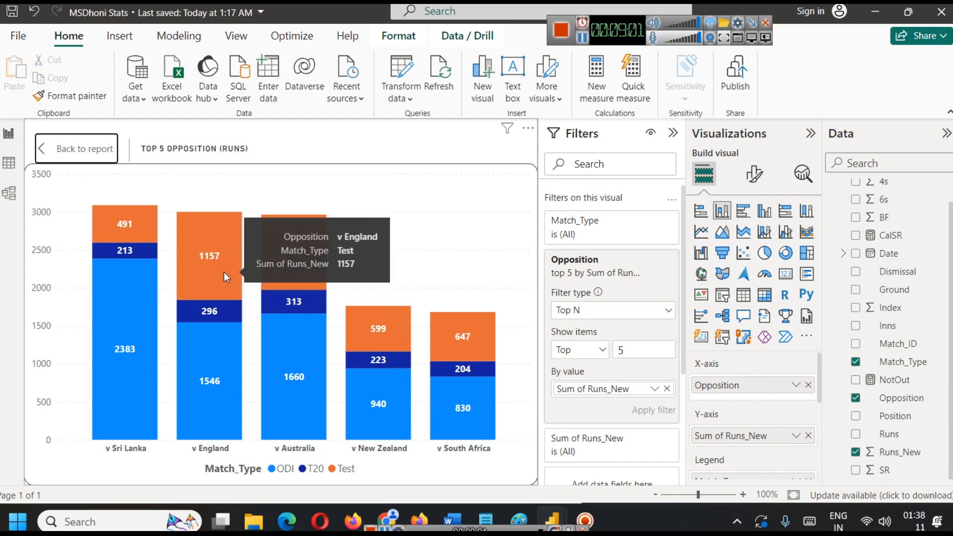
# Leave focus mode, duplicate the Top 5 Opposition (Runs) chart and place the copy, narrowed, beside the original.
pyautogui.click(75, 149)
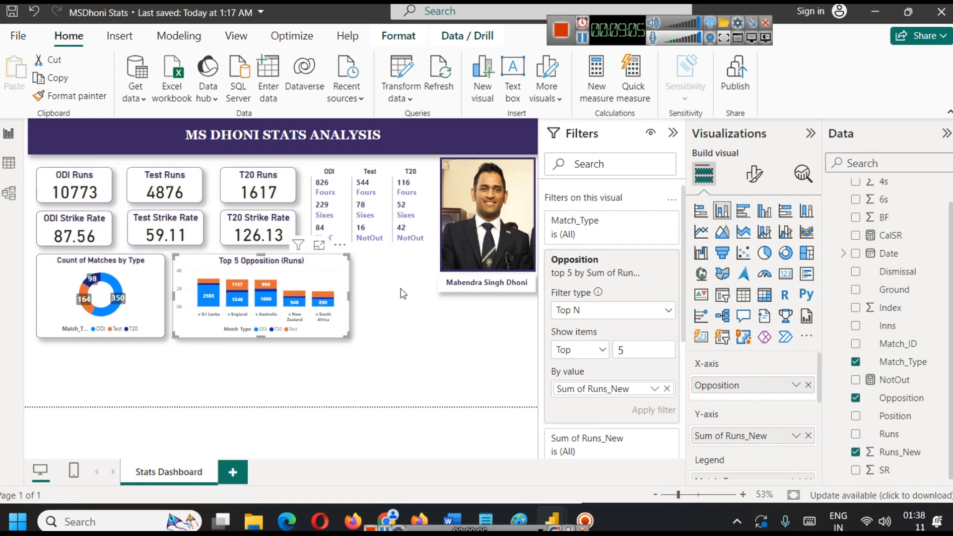
pyautogui.click(582, 39)
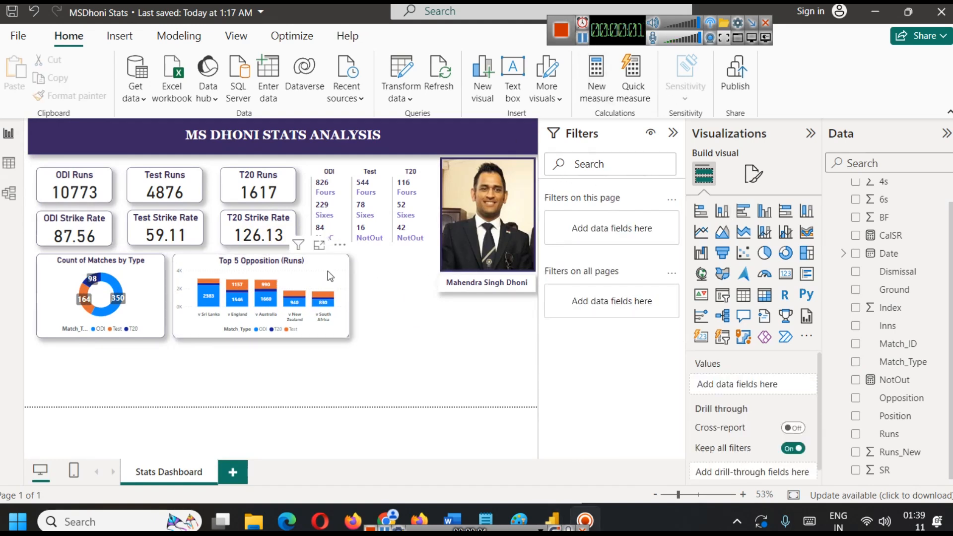
pyautogui.click(325, 276)
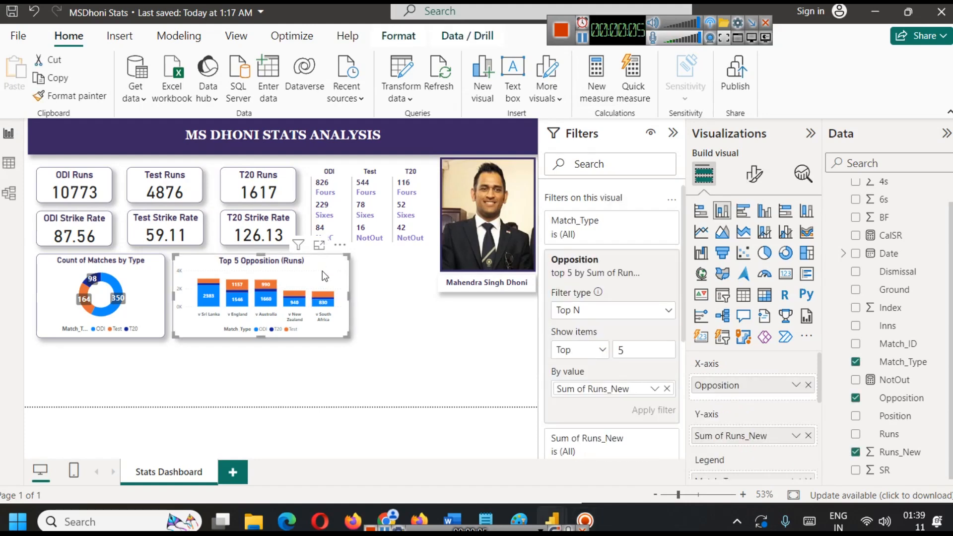
pyautogui.moveTo(325, 276); pyautogui.dragTo(385, 269)
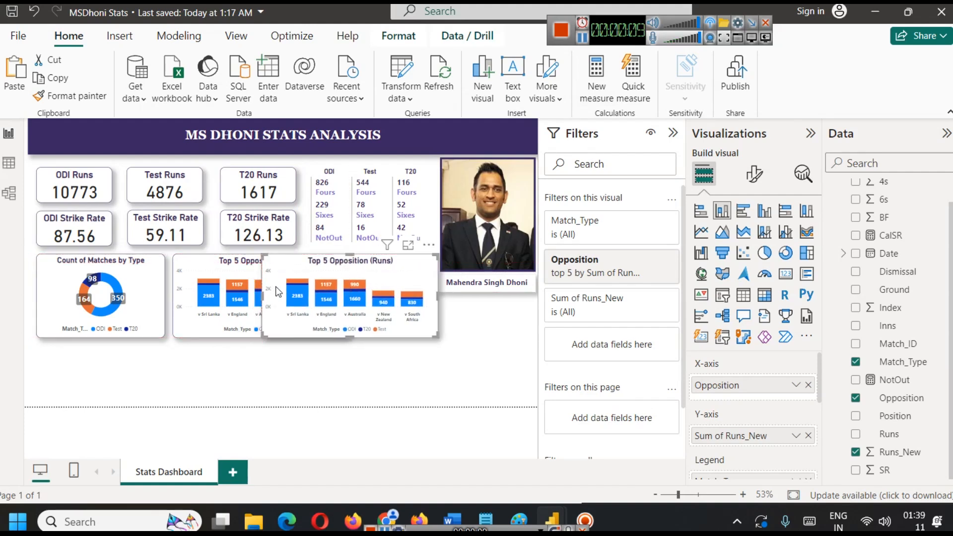
pyautogui.moveTo(263, 296); pyautogui.dragTo(358, 293)
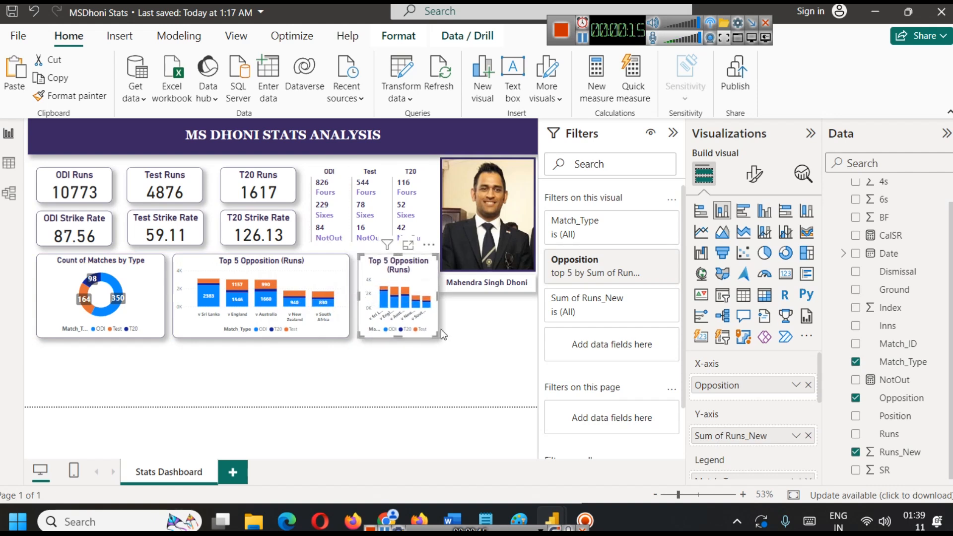
pyautogui.press('Left')
pyautogui.press('Left')
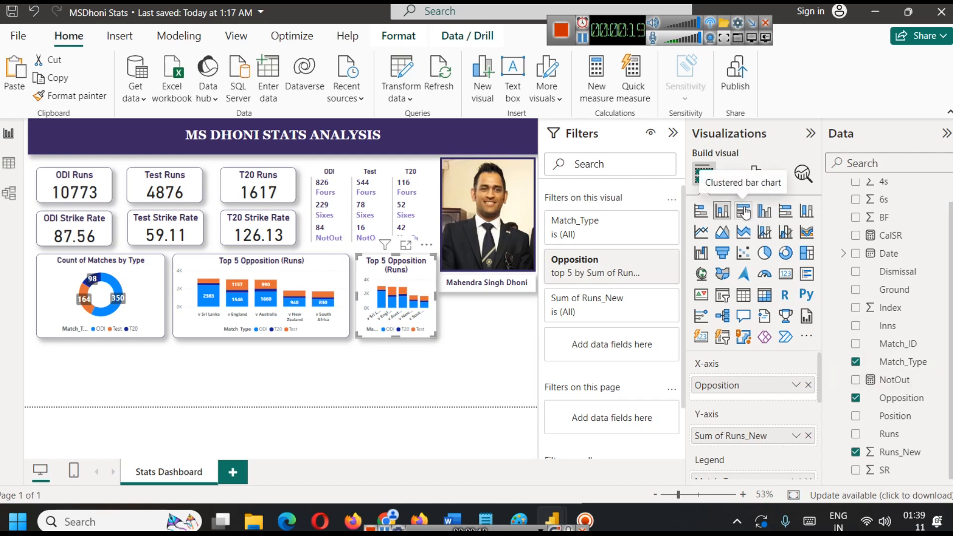
# Convert the copied chart to a stacked bar chart and replace Opposition with Ground on its Y-axis.
pyautogui.click(710, 211)
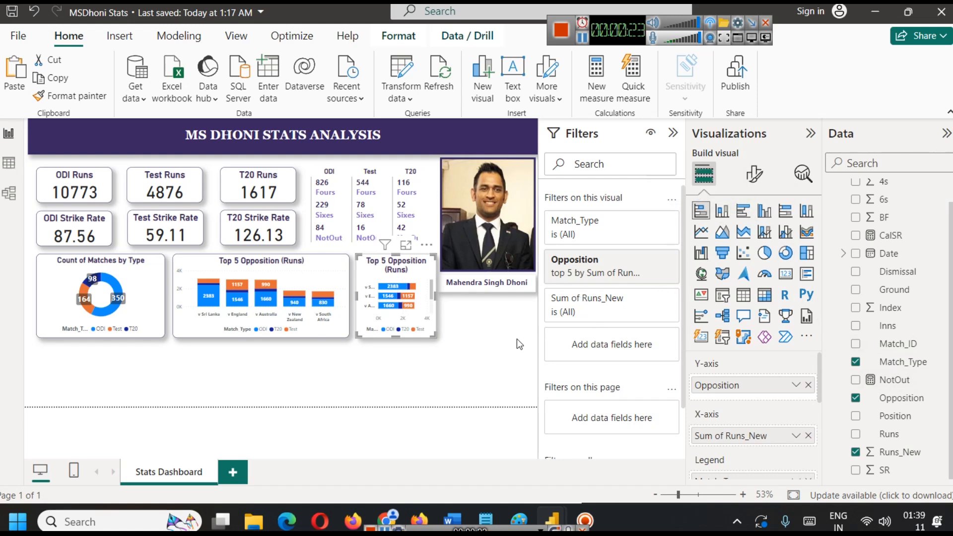
pyautogui.click(808, 385)
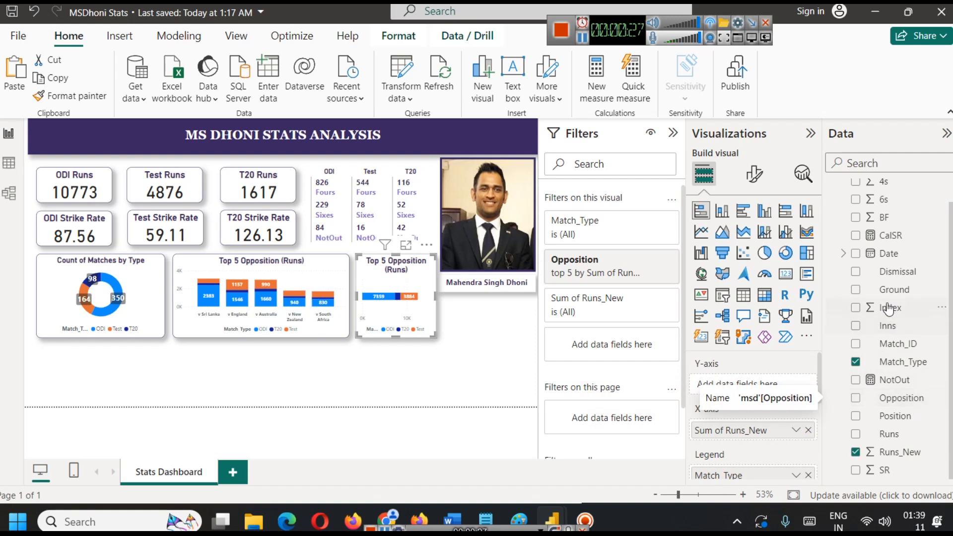
pyautogui.moveTo(891, 289); pyautogui.dragTo(763, 387)
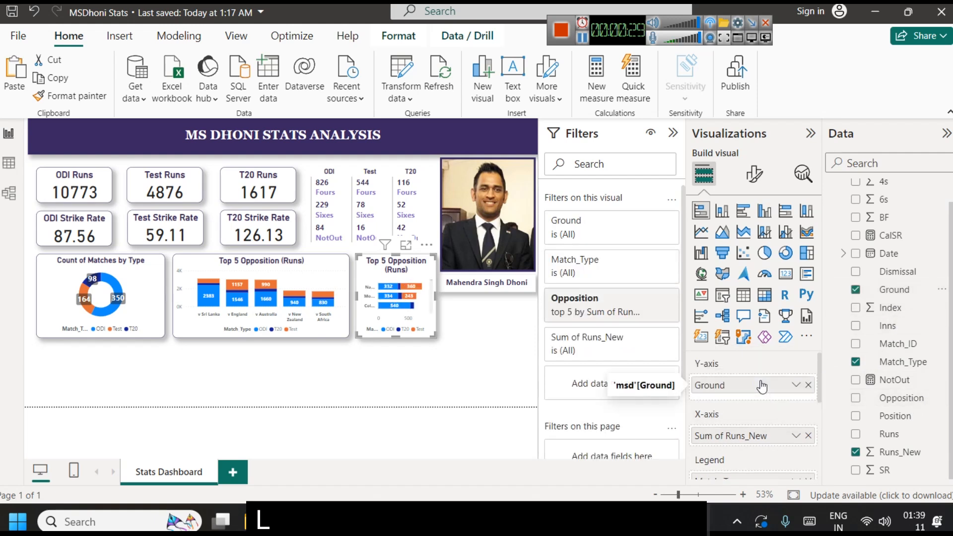
# Stretch the ground chart down to just above the page's lower edge and remove its leftover Opposition filter.
pyautogui.moveTo(397, 337); pyautogui.dragTo(398, 406)
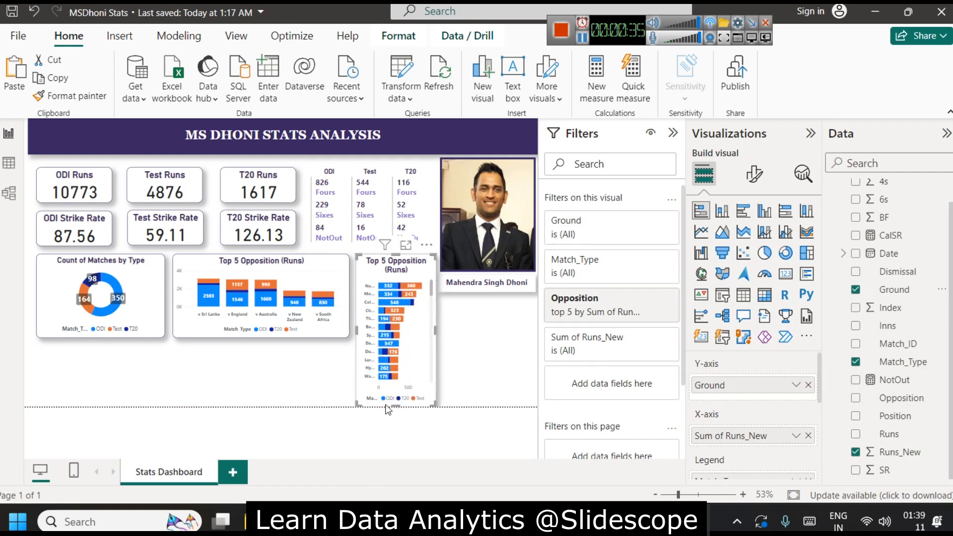
pyautogui.moveTo(396, 406); pyautogui.dragTo(393, 399)
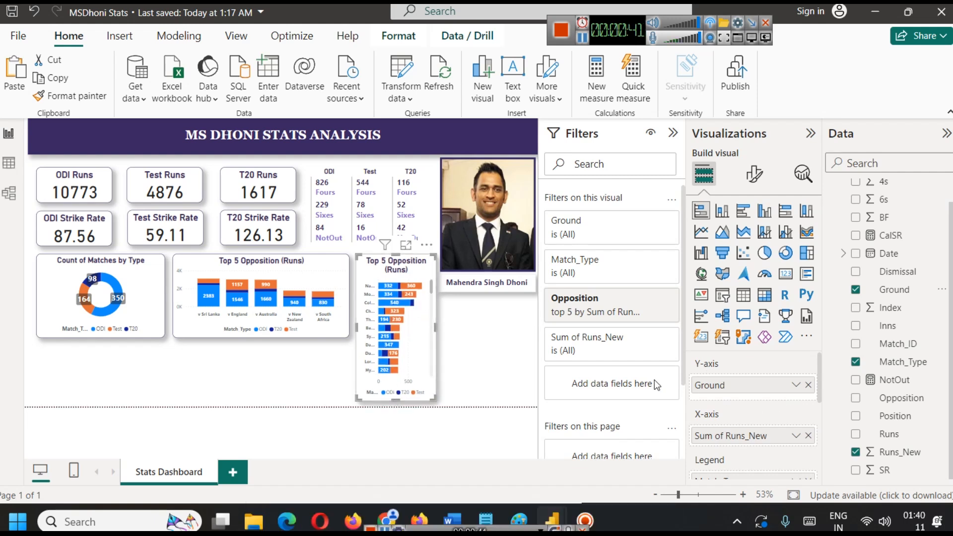
pyautogui.moveTo(649, 301)
pyautogui.click(650, 298)
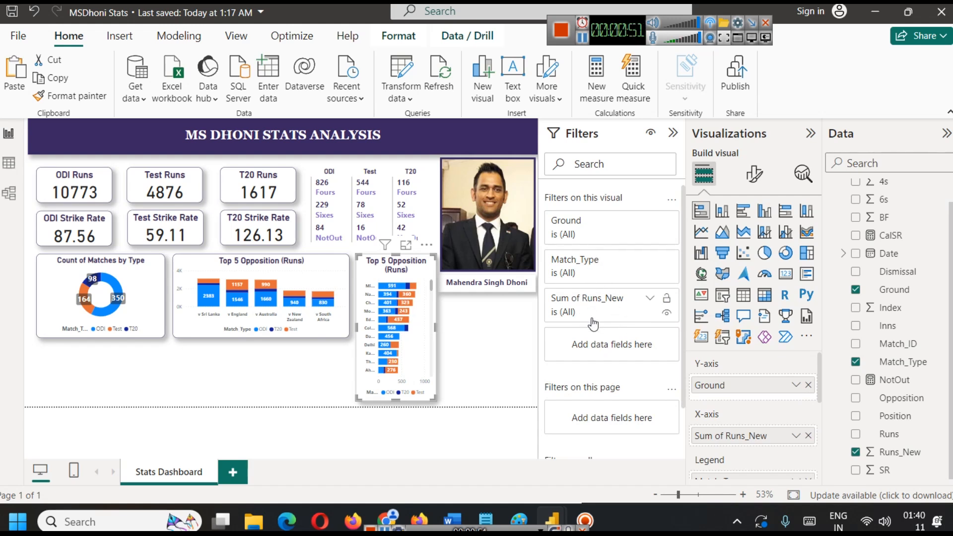
# Filter the chart to the Top 10 Ground items by Sum of Runs_New using Top N filtering, and check it in focus mode.
pyautogui.click(650, 222)
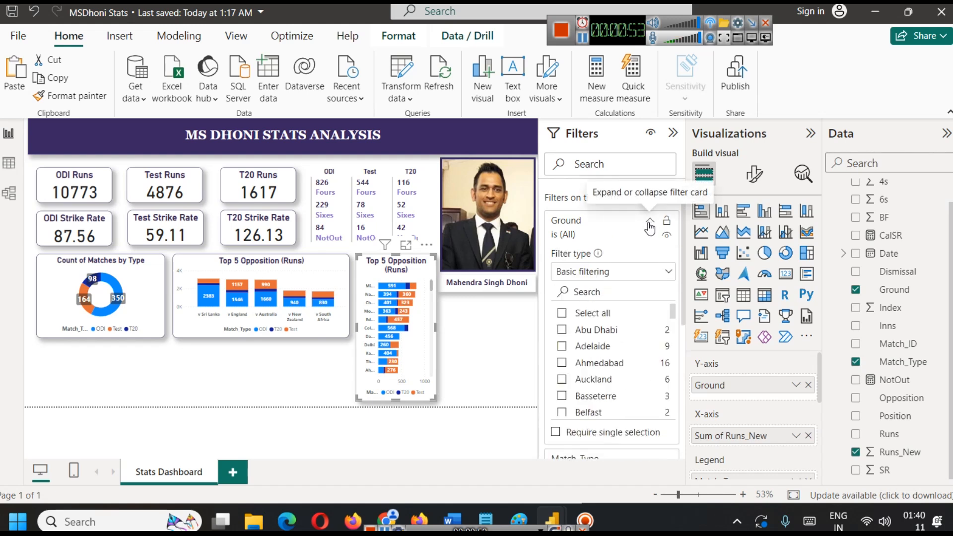
pyautogui.click(610, 277)
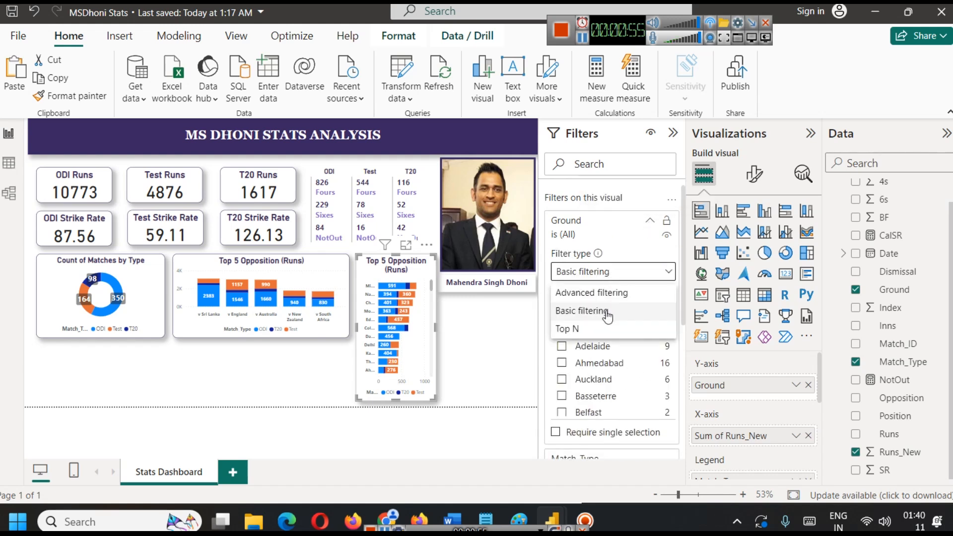
pyautogui.click(602, 328)
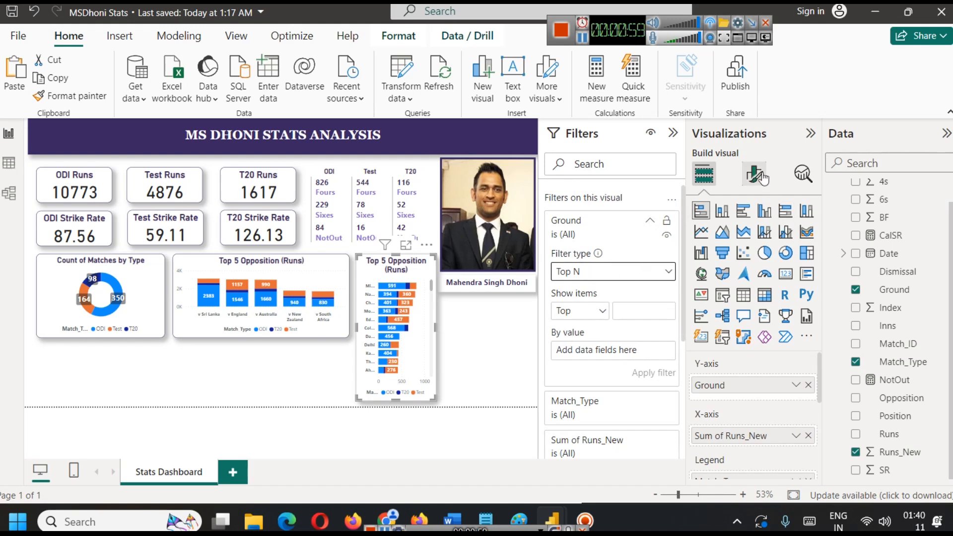
pyautogui.click(645, 311)
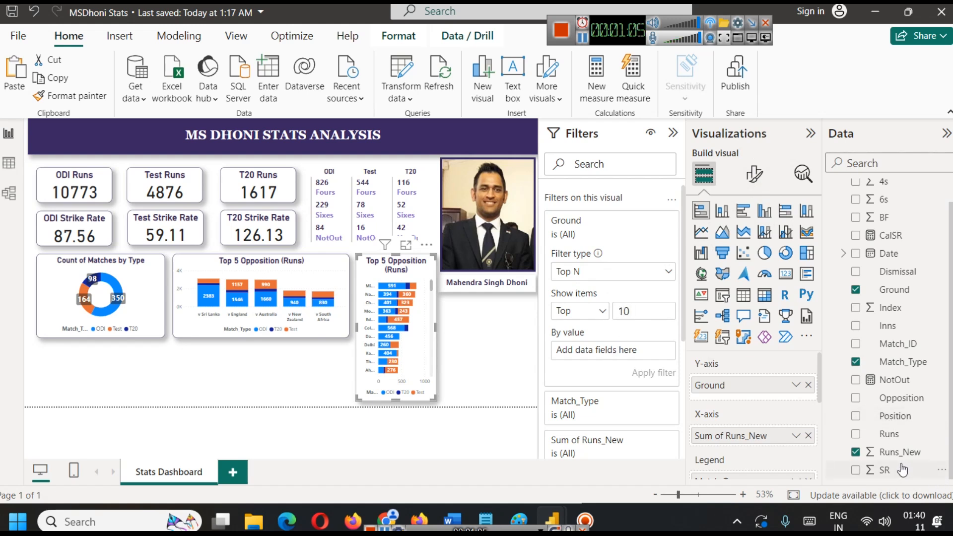
pyautogui.moveTo(915, 437); pyautogui.dragTo(607, 356)
pyautogui.moveTo(899, 453); pyautogui.dragTo(630, 355)
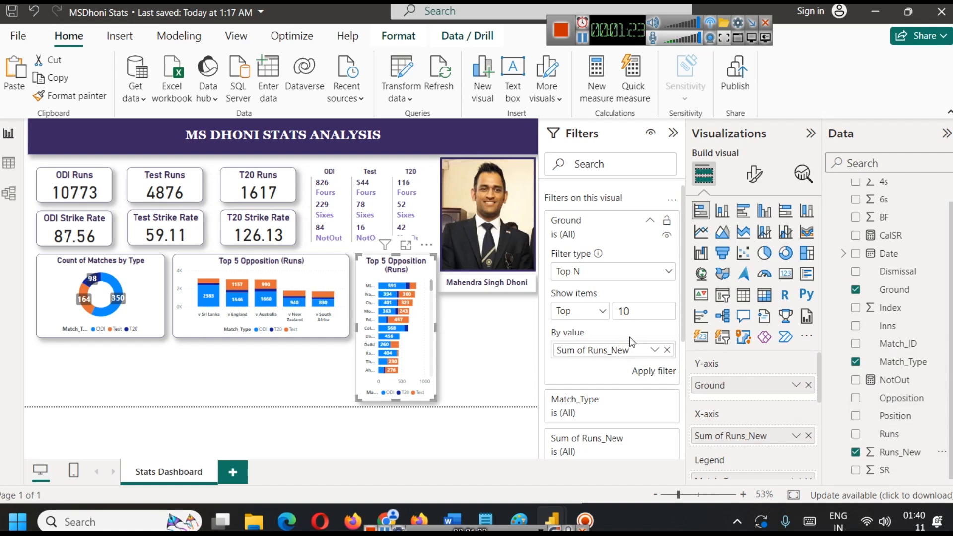
pyautogui.click(655, 374)
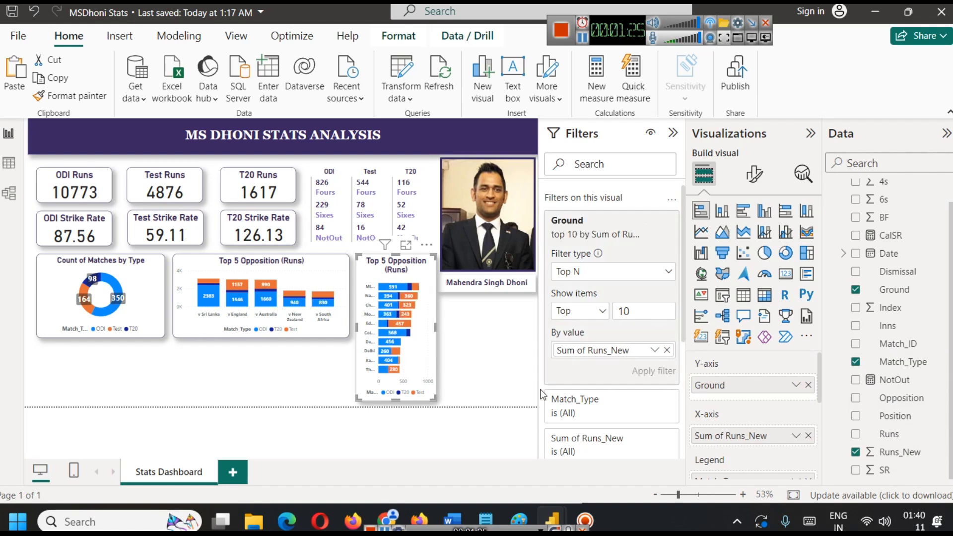
pyautogui.click(406, 245)
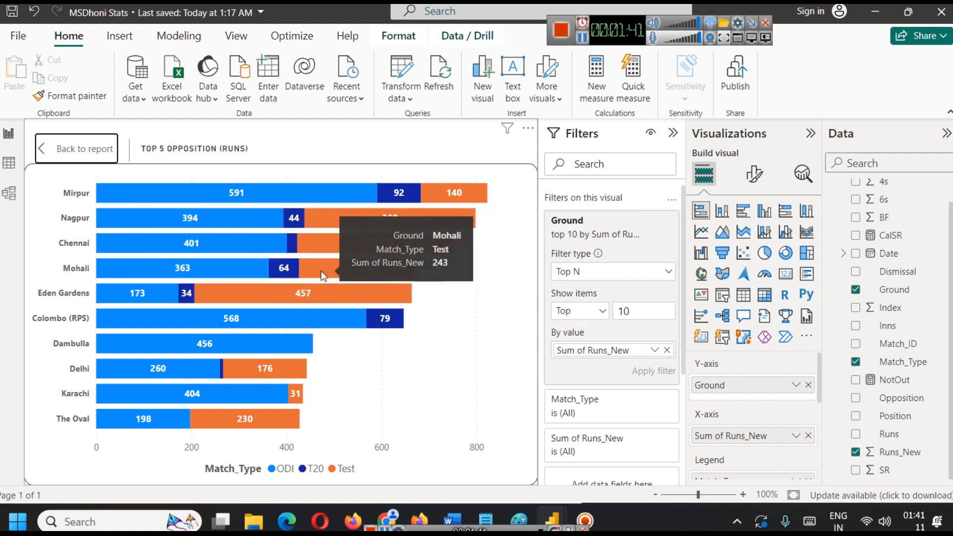
pyautogui.click(75, 148)
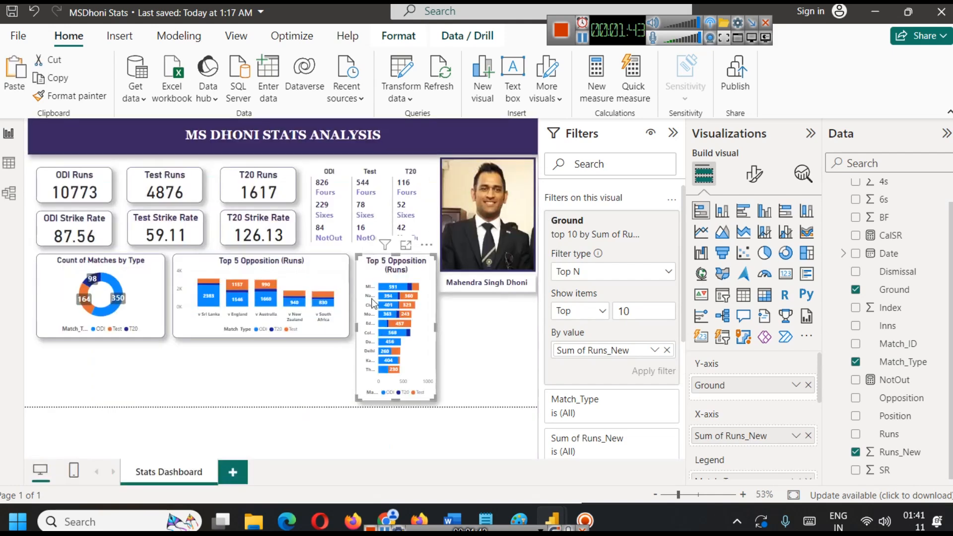
# Change the ground chart's title to "Top 10 Grounds".
pyautogui.click(754, 175)
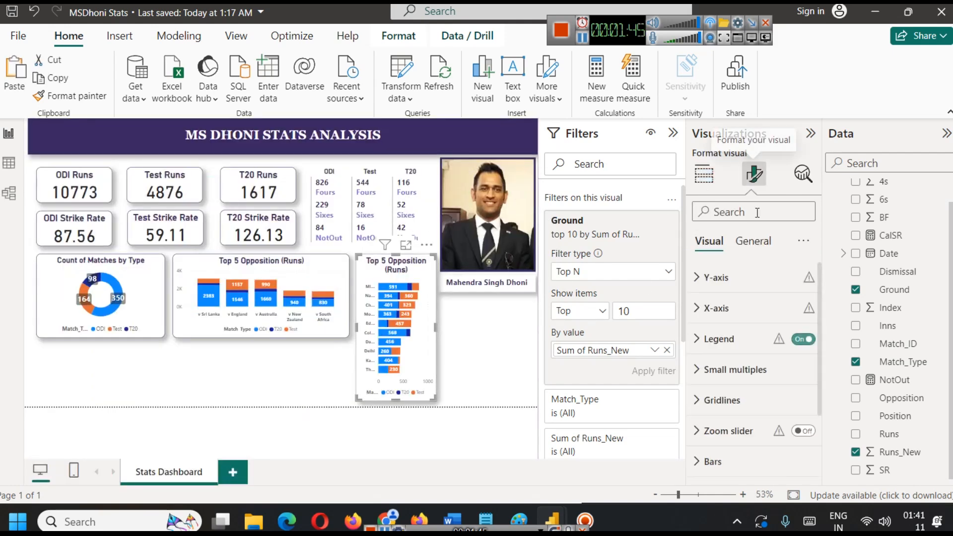
pyautogui.click(753, 241)
pyautogui.click(721, 309)
pyautogui.click(738, 382)
pyautogui.hotkey('ctrl', 'a')
pyautogui.write('Fav')
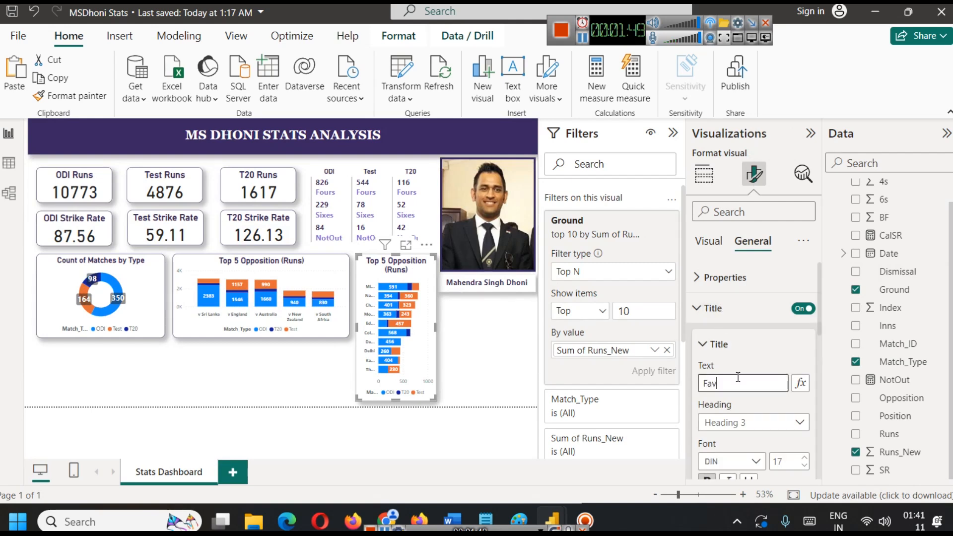
pyautogui.write('ourite G')
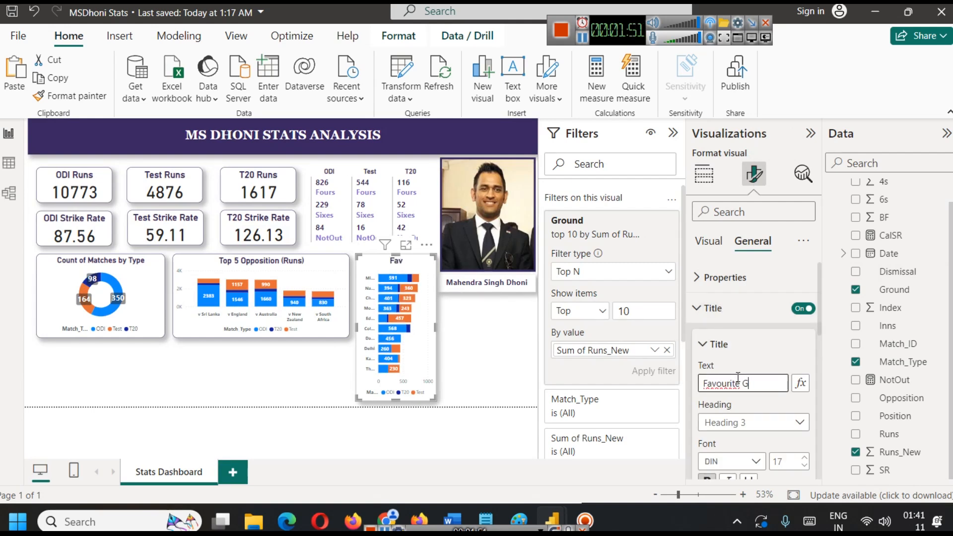
pyautogui.hotkey('ctrl', 'a')
pyautogui.write('Top Grounds(Runs)')
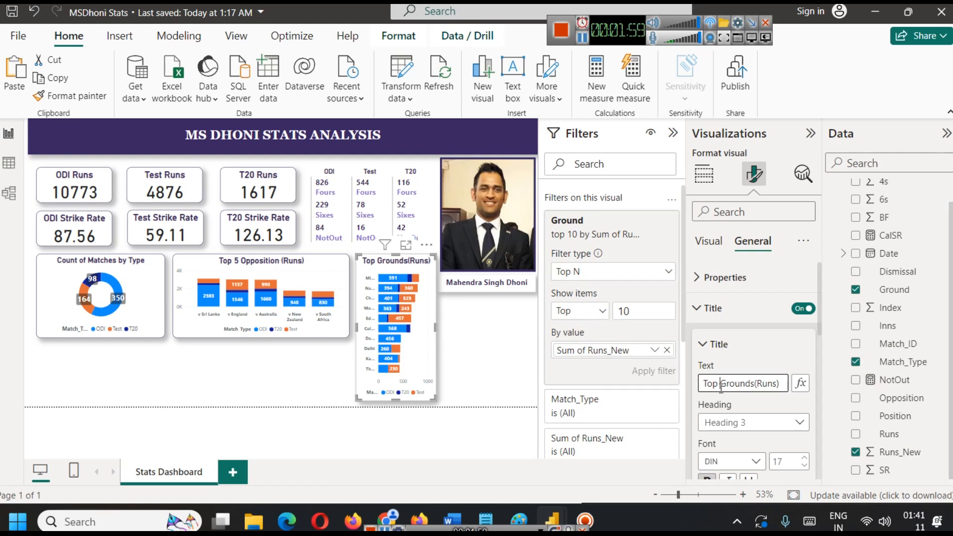
pyautogui.click(722, 388)
pyautogui.write('10')
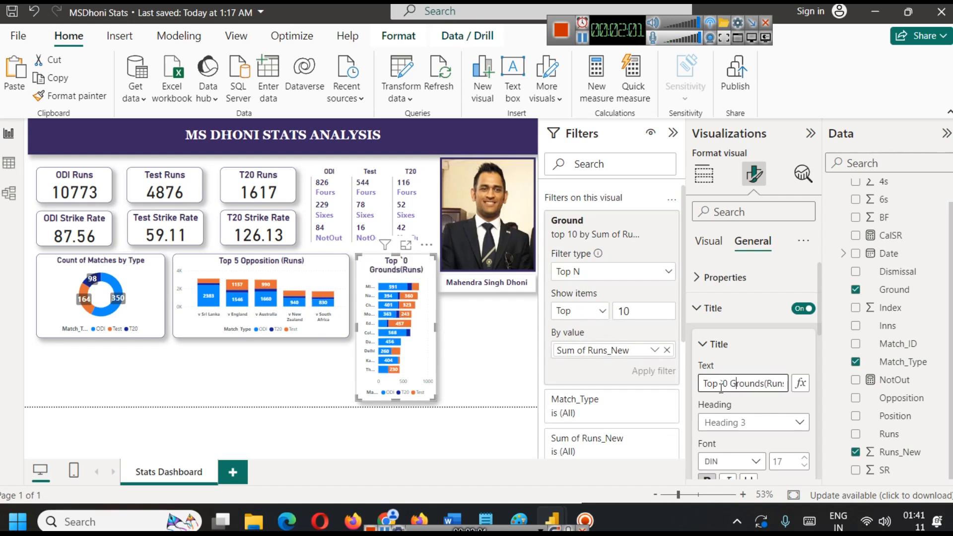
pyautogui.hotkey('shift', 'End')
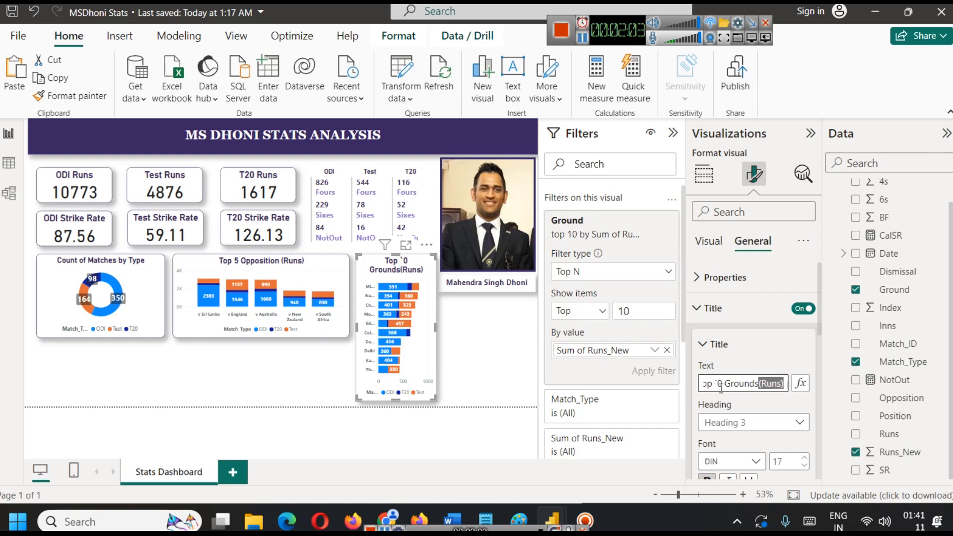
pyautogui.press('Delete')
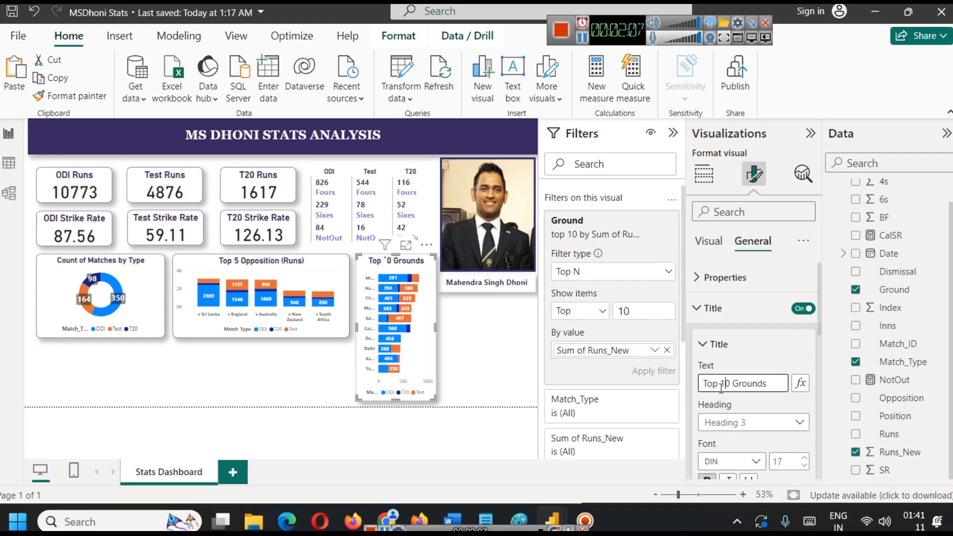
pyautogui.click(460, 343)
pyautogui.click(362, 343)
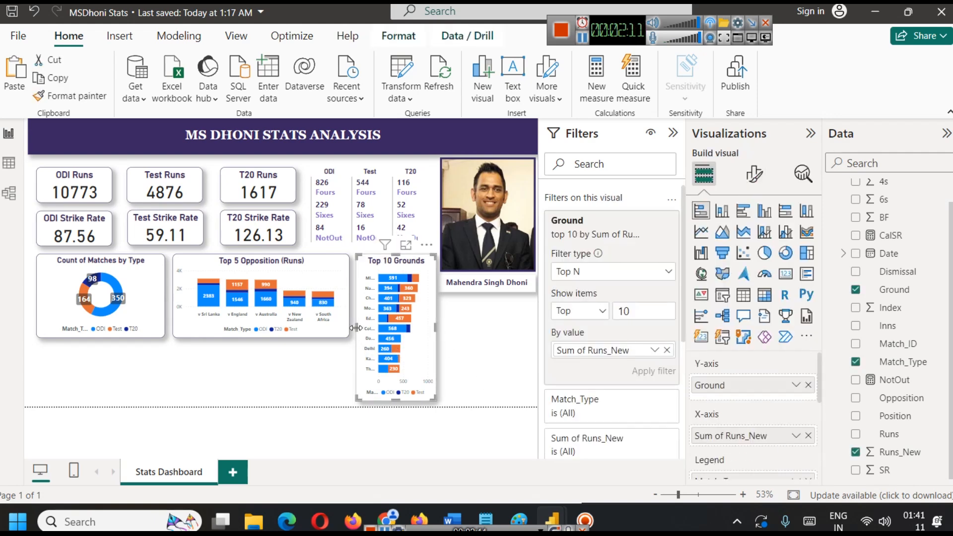
pyautogui.moveTo(357, 328); pyautogui.dragTo(357, 334)
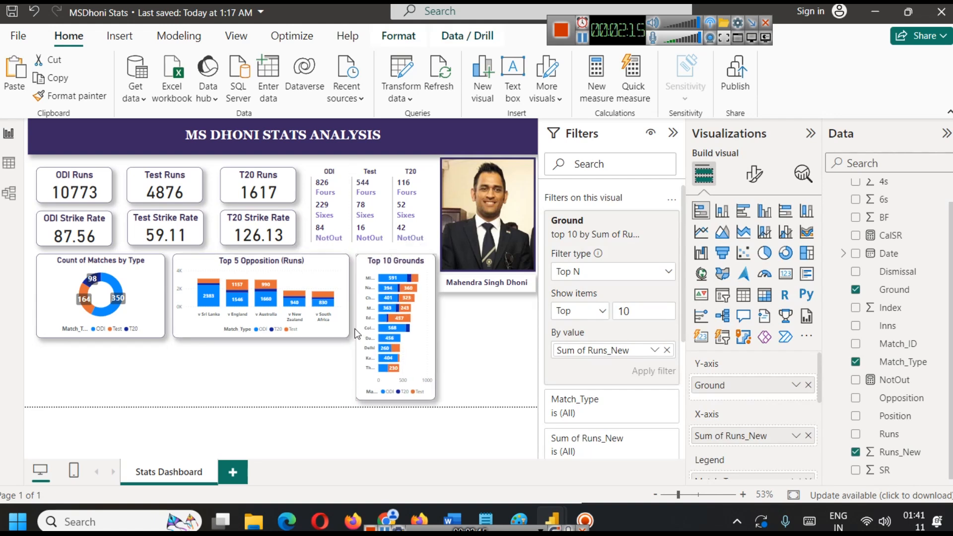
# Shorten the Count of Matches by Type and Top 5 Opposition (Runs) charts slightly to the same height.
pyautogui.click(477, 343)
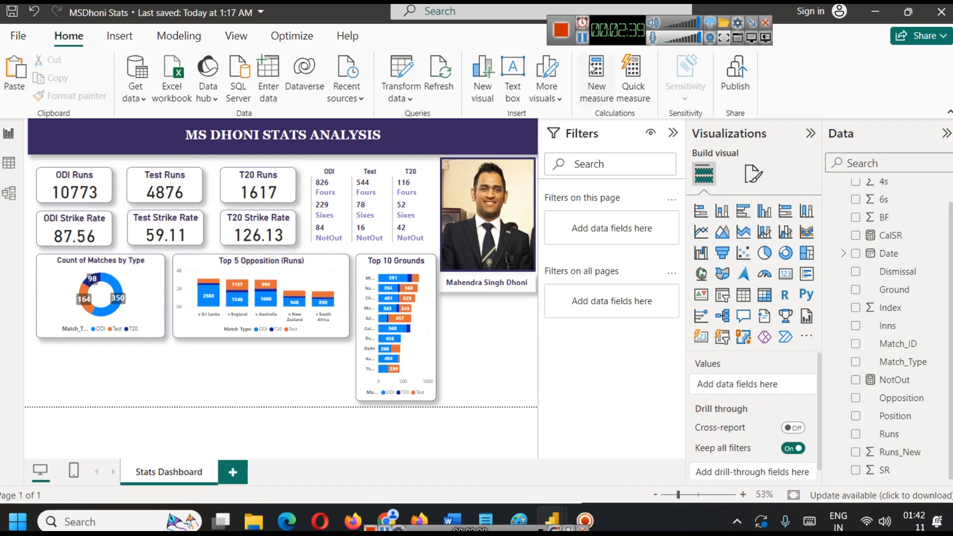
pyautogui.click(291, 323)
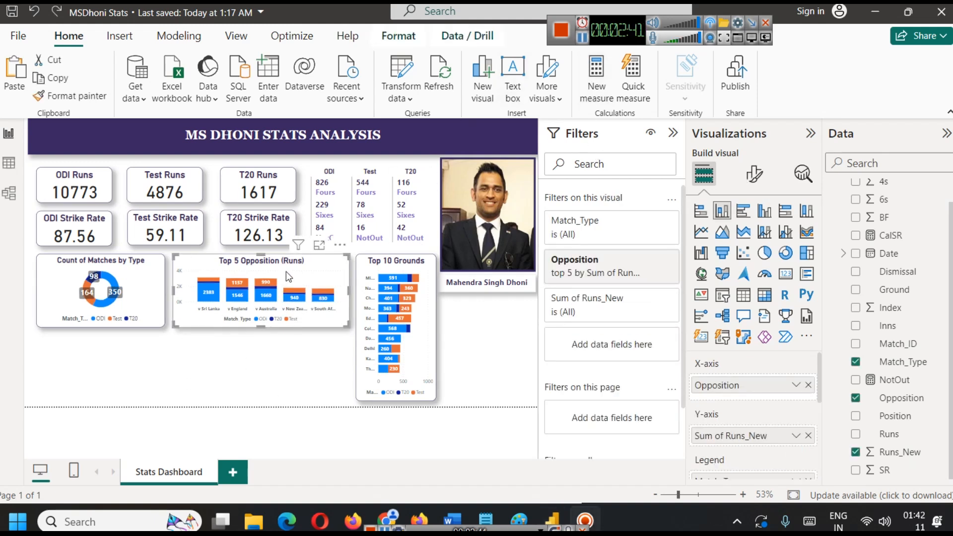
pyautogui.moveTo(270, 328); pyautogui.dragTo(263, 330)
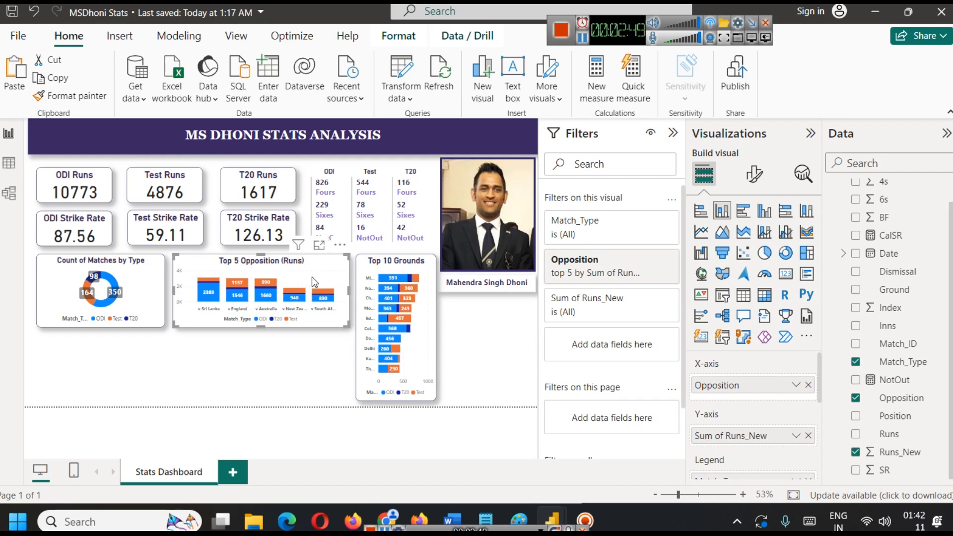
# Convert the Top 5 Opposition (Runs) chart to a ribbon chart and examine it in focus mode.
pyautogui.click(810, 233)
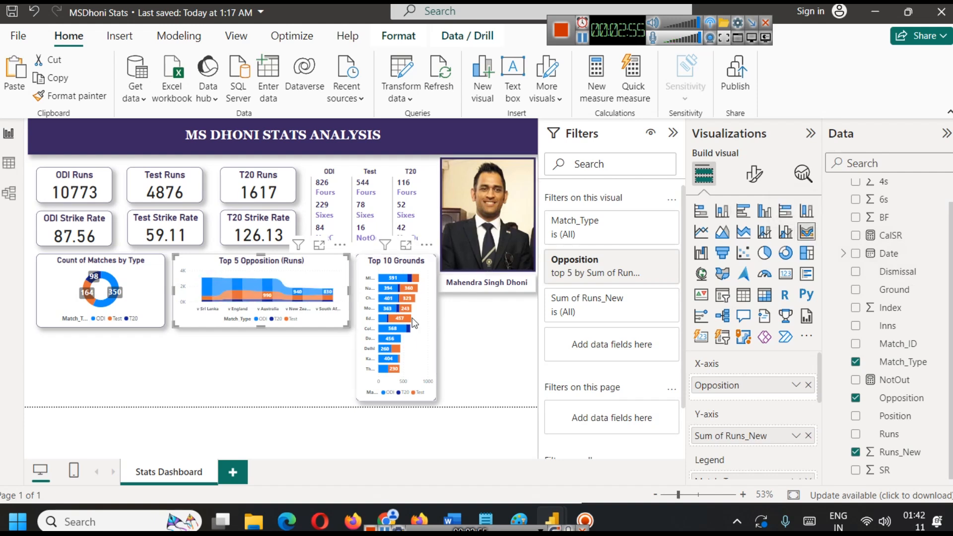
pyautogui.click(319, 246)
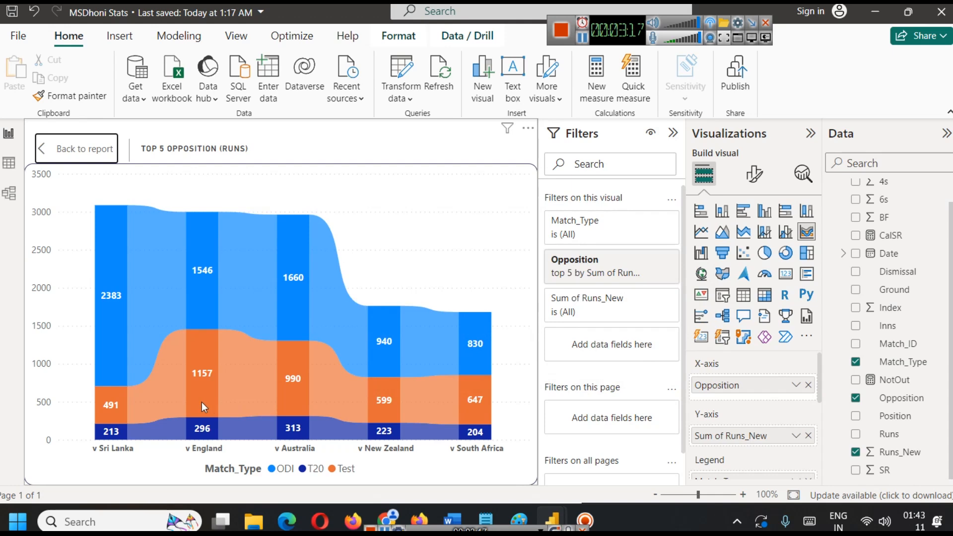
pyautogui.click(64, 146)
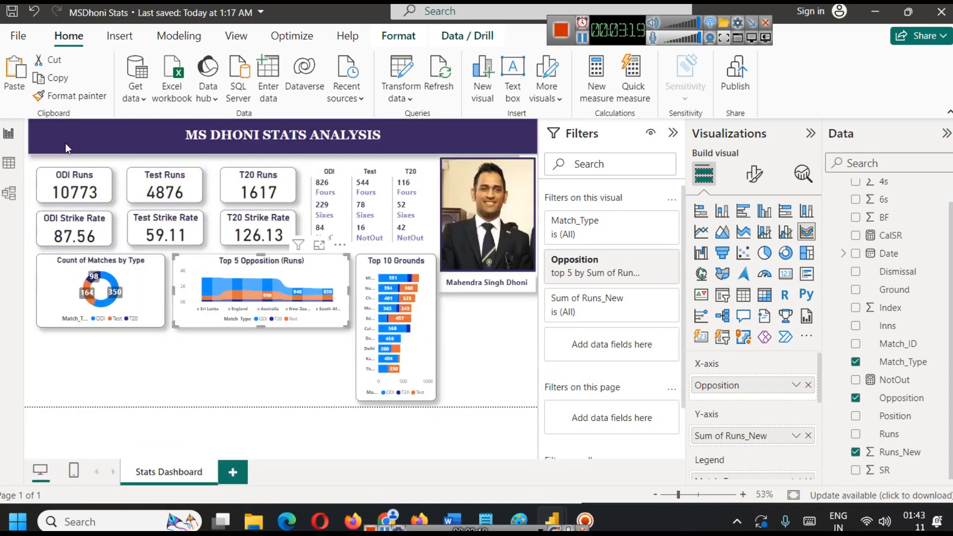
pyautogui.click(267, 384)
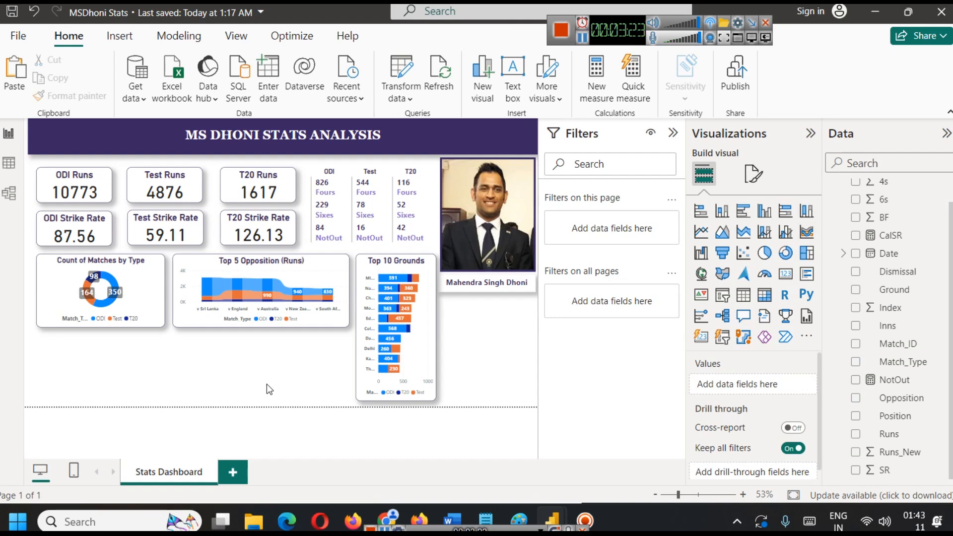
# Check the Date column's format options in the msd data table, keep the long date format, and return to the report.
pyautogui.click(9, 164)
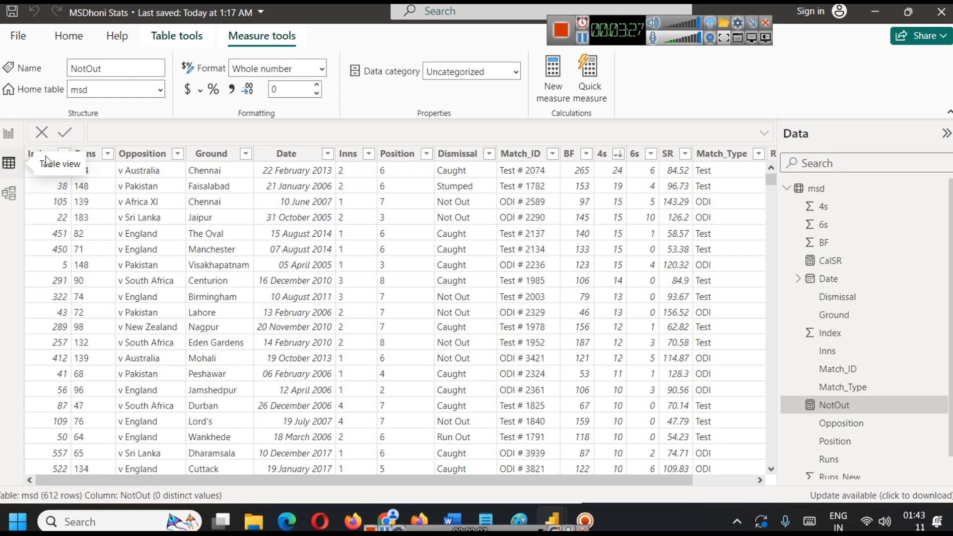
pyautogui.click(303, 157)
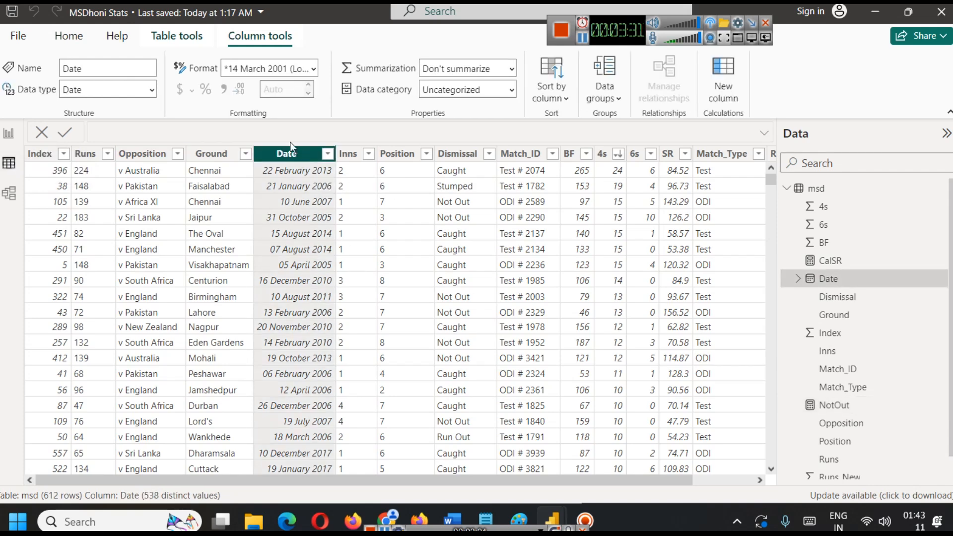
pyautogui.click(314, 70)
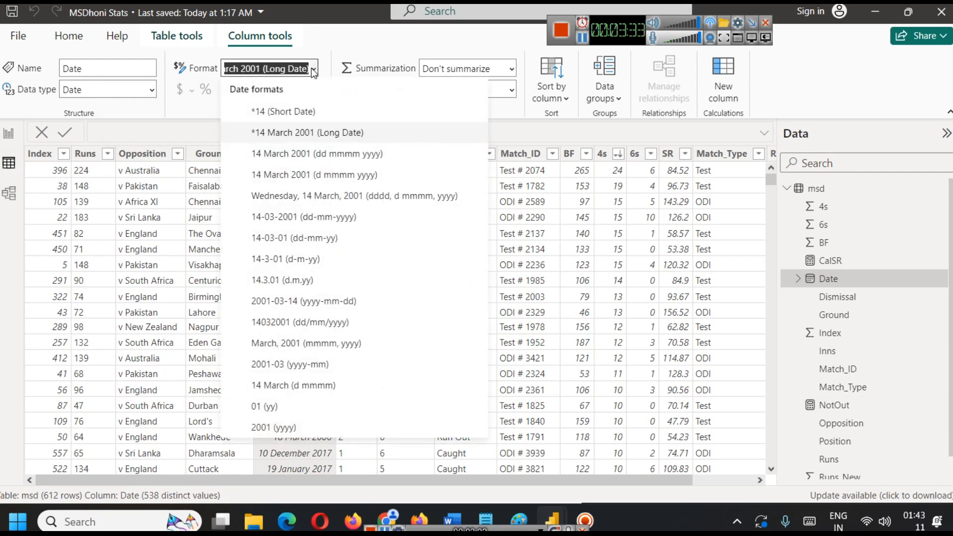
pyautogui.click(244, 125)
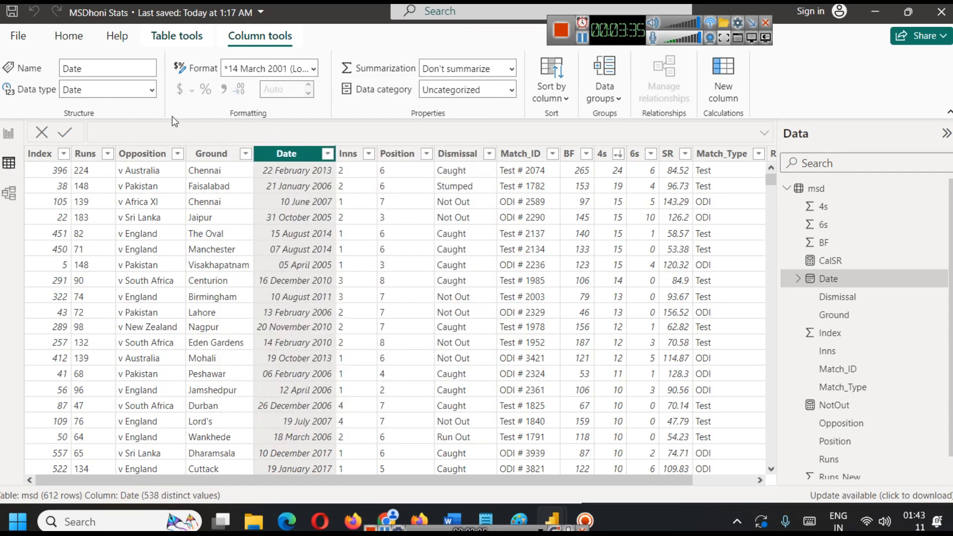
pyautogui.click(8, 133)
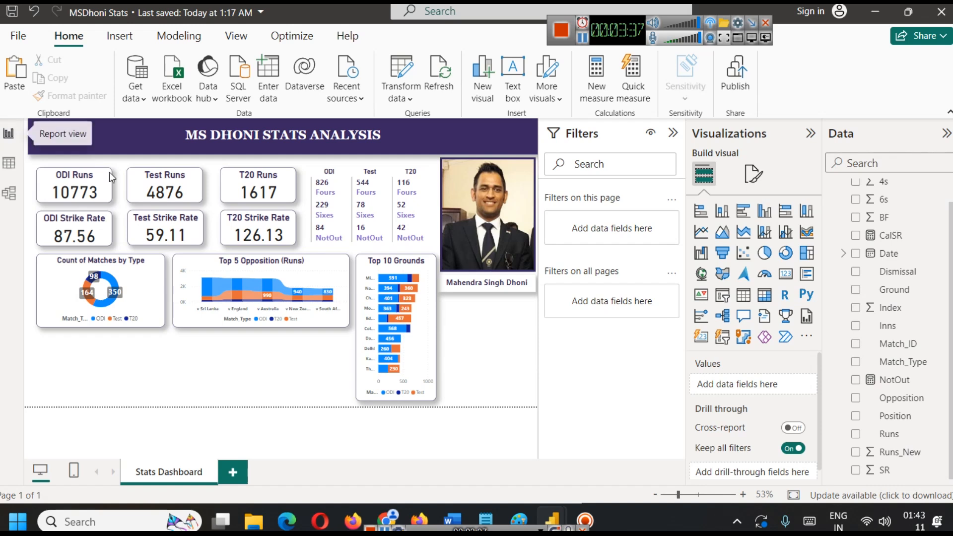
# Insert an area chart directly below the Top 5 Opposition (Runs) chart, matching its width, with the Date hierarchy fields expanded.
pyautogui.click(843, 254)
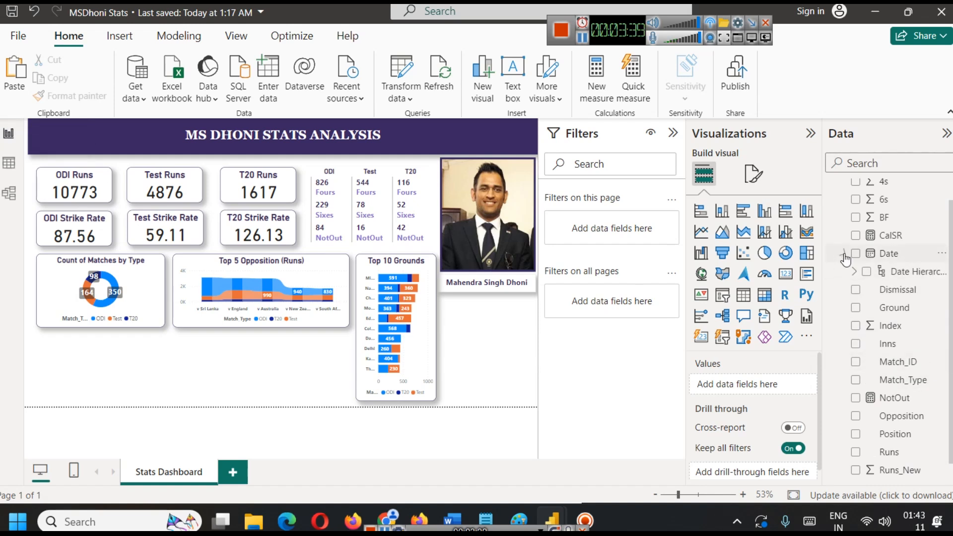
pyautogui.click(862, 272)
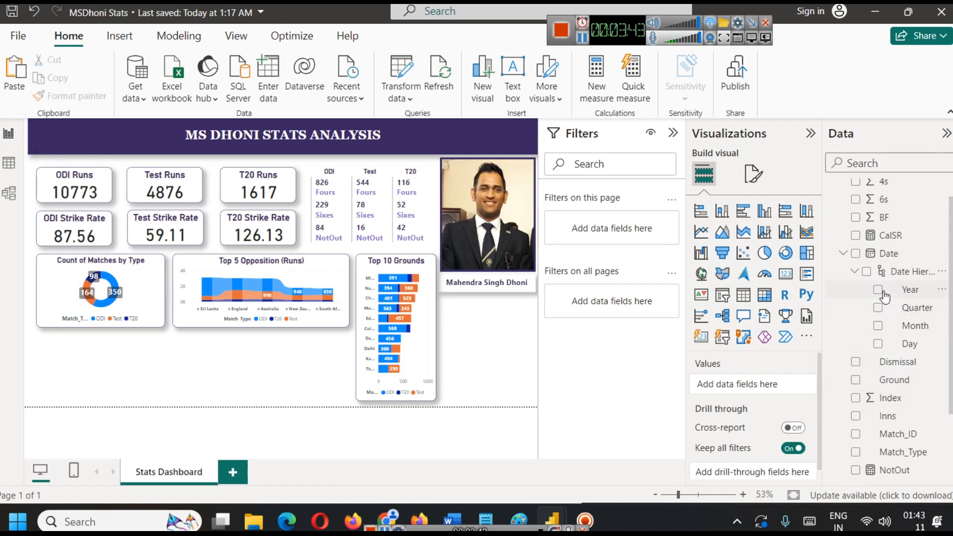
pyautogui.click(723, 239)
pyautogui.moveTo(167, 370); pyautogui.dragTo(257, 383)
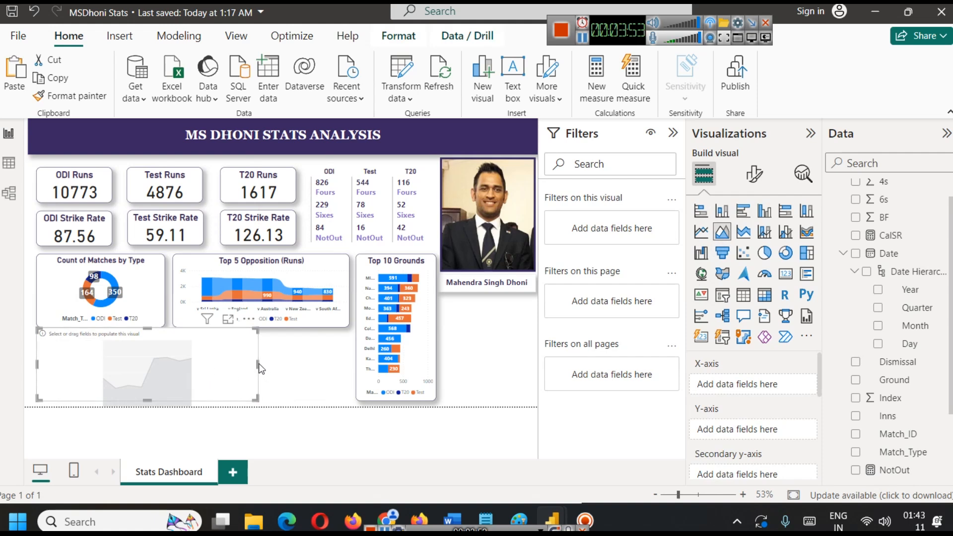
pyautogui.moveTo(188, 362); pyautogui.dragTo(279, 368)
pyautogui.moveTo(129, 368); pyautogui.dragTo(177, 362)
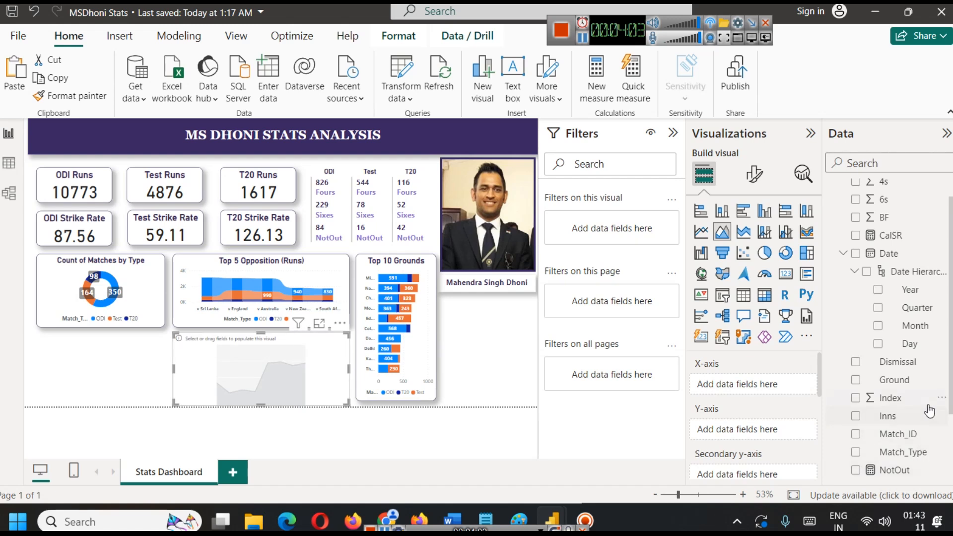
# Plot Runs_New on the area chart's Y-axis against Year from the Date hierarchy on the X-axis.
pyautogui.moveTo(908, 291); pyautogui.dragTo(752, 391)
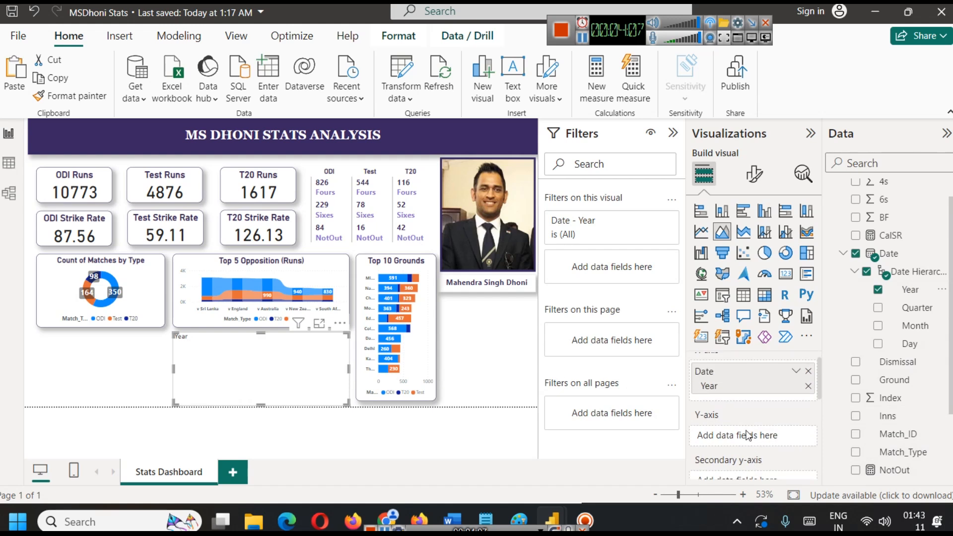
pyautogui.scroll(-4, 889, 447)
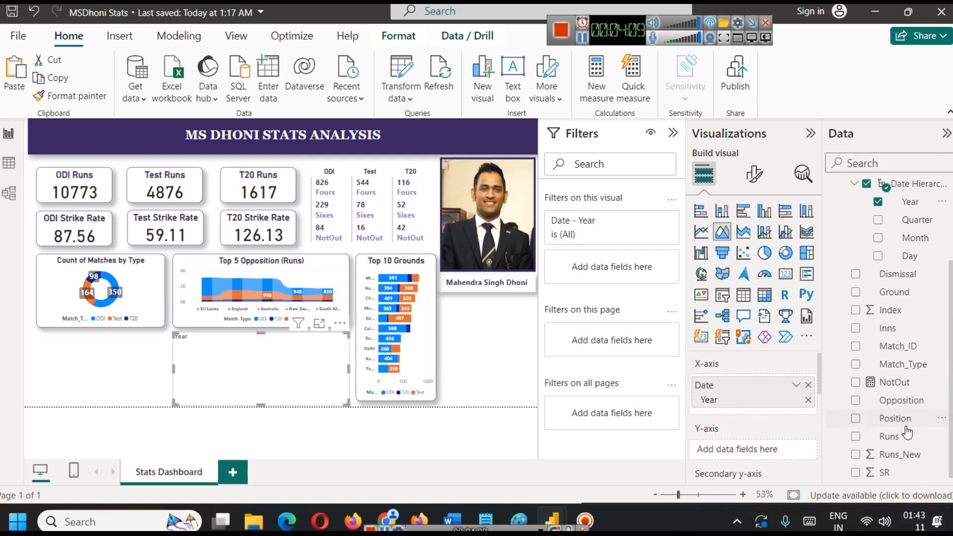
pyautogui.moveTo(894, 452); pyautogui.dragTo(750, 449)
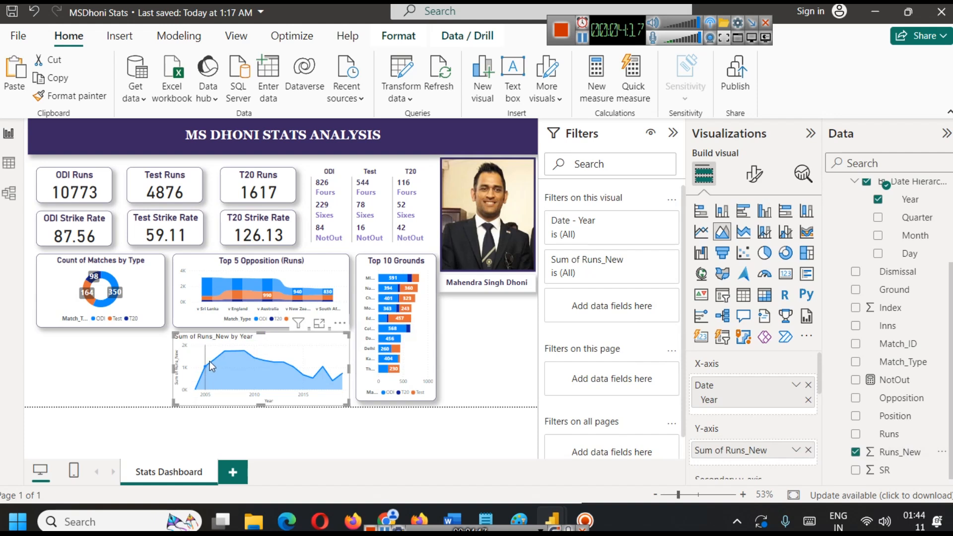
pyautogui.moveTo(233, 353)
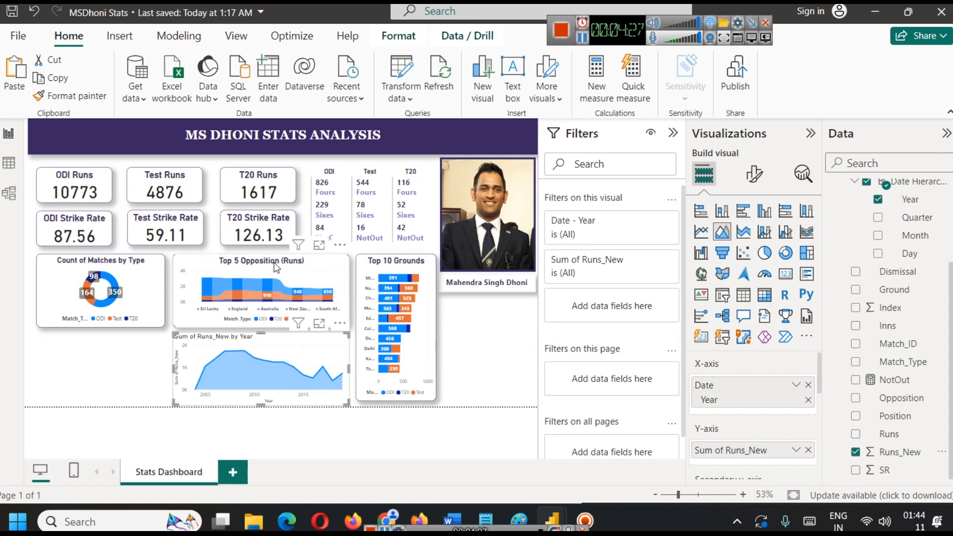
# Copy the formatting of the Top 5 Opposition (Runs) chart onto the new area chart with Format Painter.
pyautogui.click(317, 262)
pyautogui.click(69, 96)
pyautogui.click(337, 369)
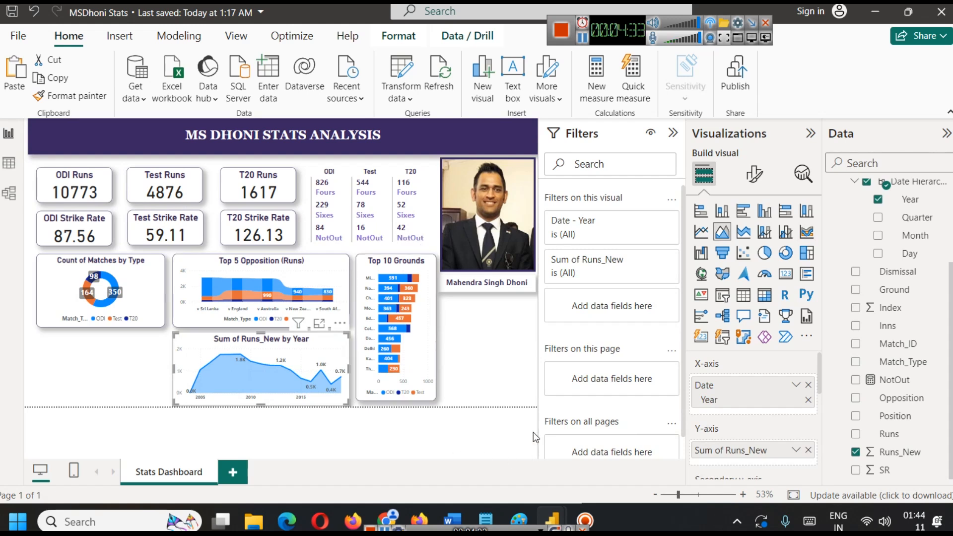
# Split the area chart by Match_Type as its legend and examine it in focus mode before returning to the report.
pyautogui.scroll(-3, 785, 417)
pyautogui.moveTo(818, 395); pyautogui.dragTo(821, 400)
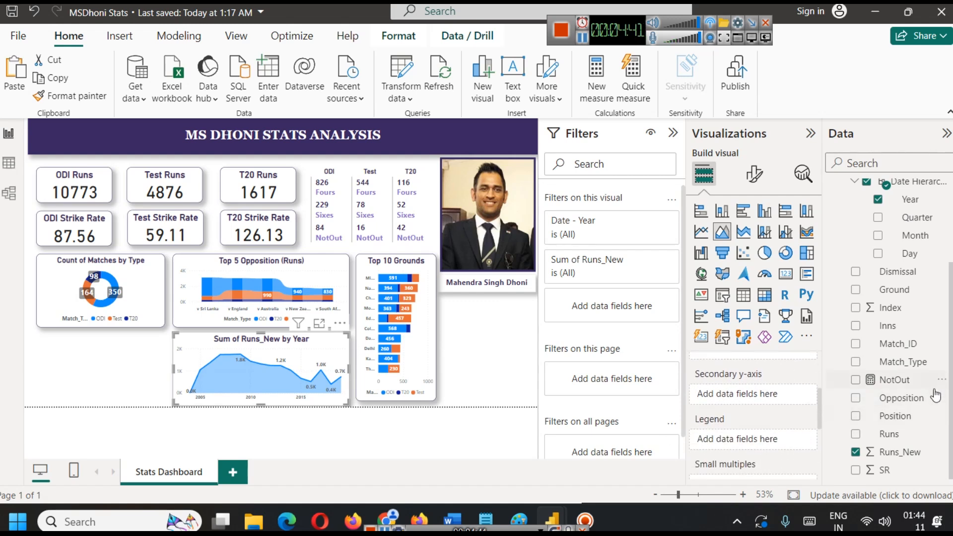
pyautogui.scroll(3, 874, 323)
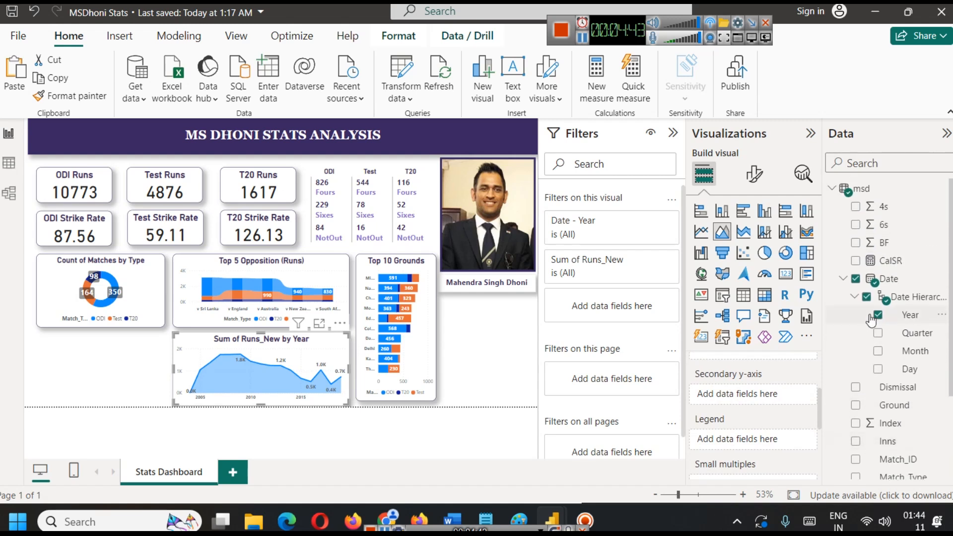
pyautogui.click(844, 278)
pyautogui.scroll(-1, 901, 378)
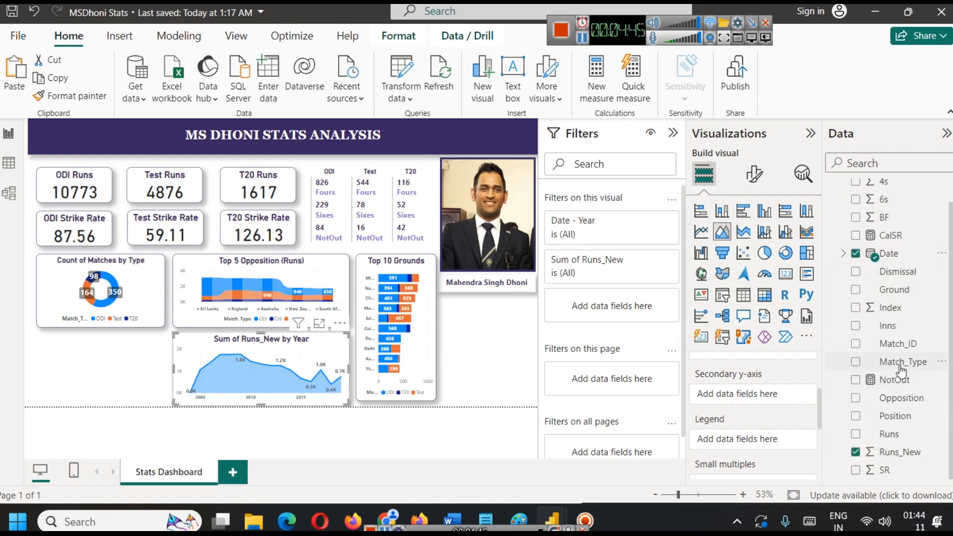
pyautogui.moveTo(901, 372); pyautogui.dragTo(762, 439)
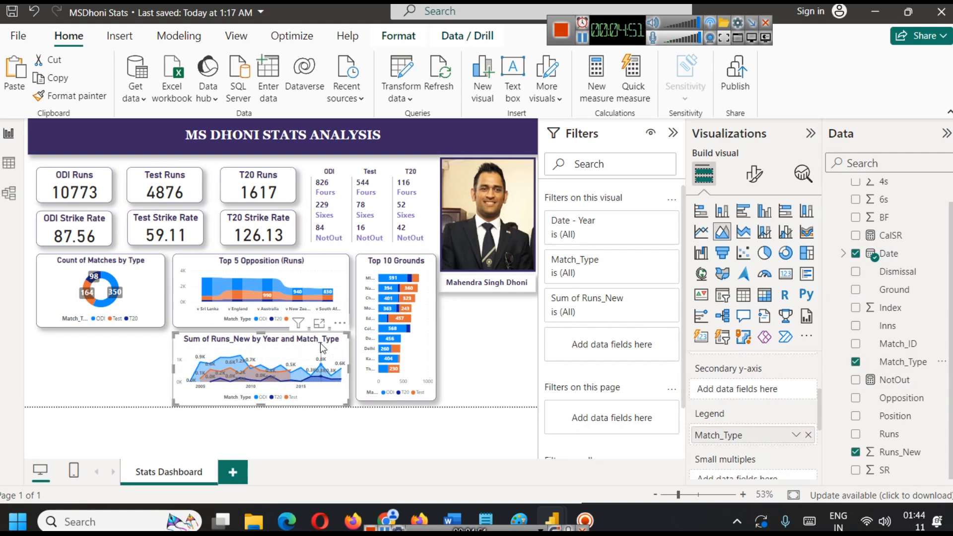
pyautogui.click(318, 324)
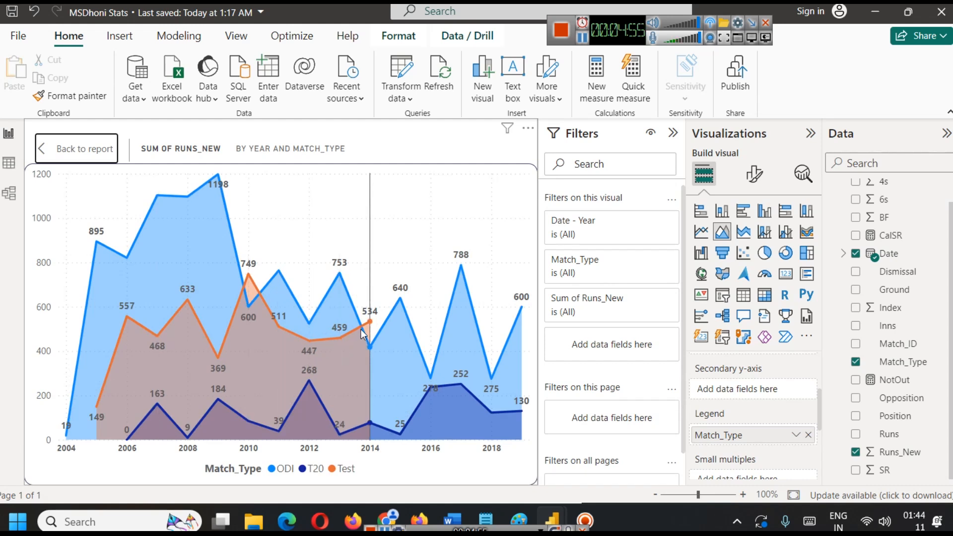
pyautogui.moveTo(361, 330)
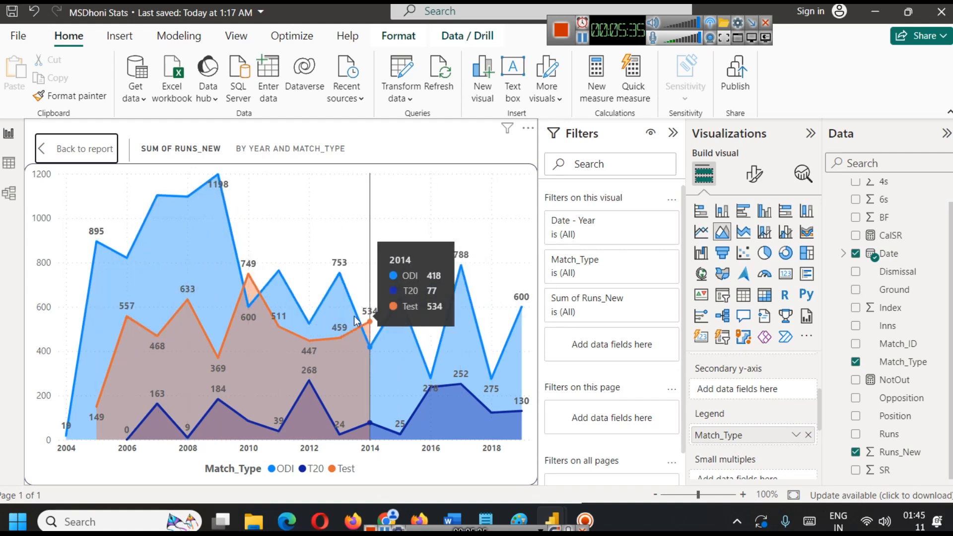
pyautogui.click(62, 150)
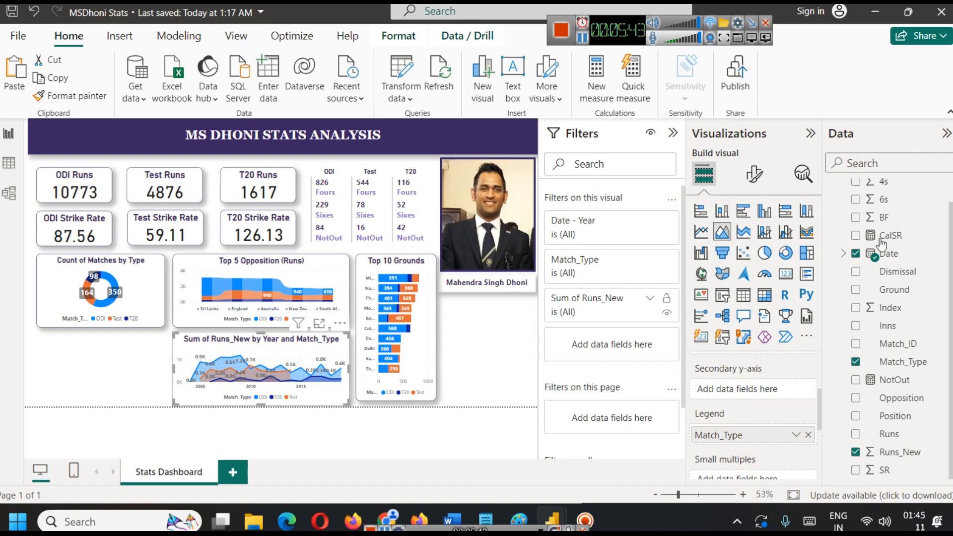
# Change the area chart's title to "Runs by Year" and deselect the chart.
pyautogui.click(754, 174)
pyautogui.click(753, 241)
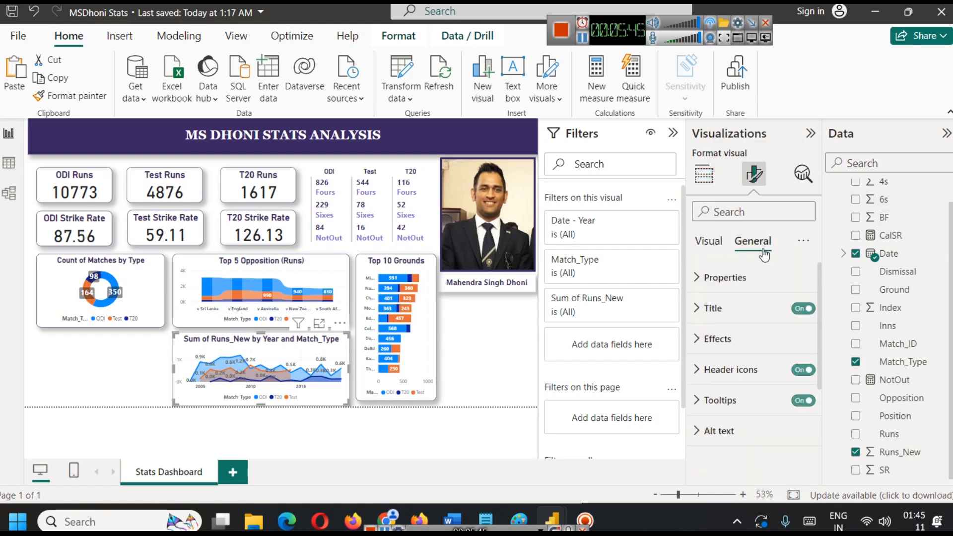
pyautogui.click(714, 309)
pyautogui.click(734, 386)
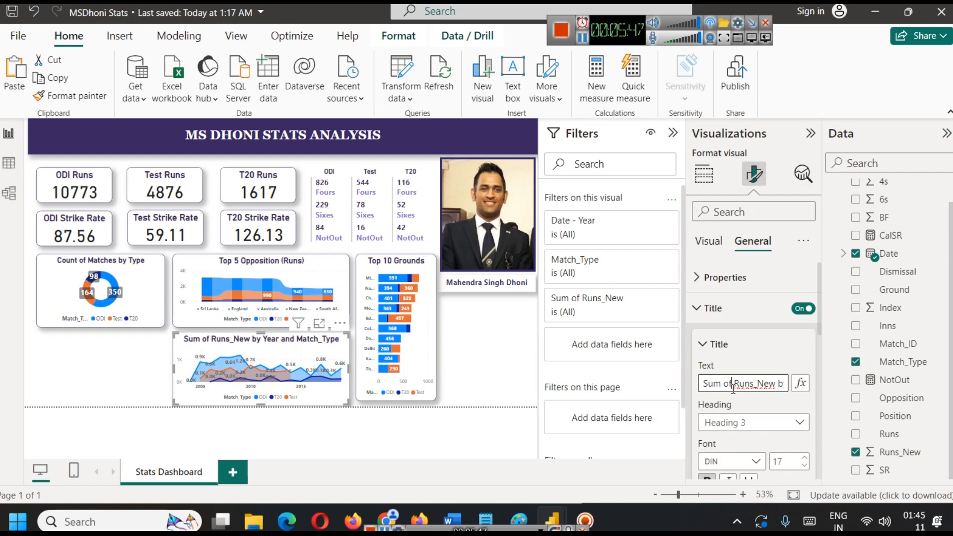
pyautogui.press('BackSpace')
pyautogui.press('BackSpace')
pyautogui.press('BackSpace')
pyautogui.press('BackSpace')
pyautogui.press('BackSpace')
pyautogui.press('BackSpace')
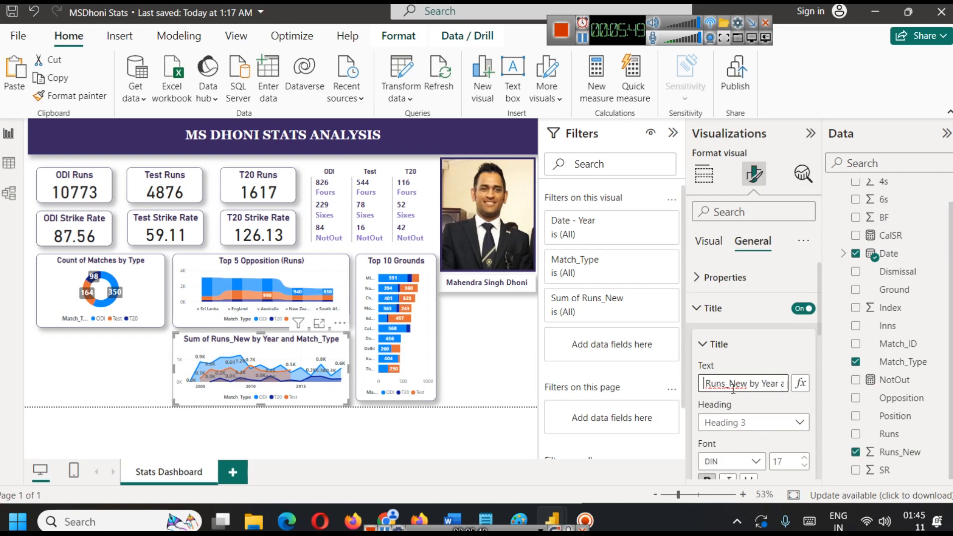
pyautogui.press('BackSpace')
pyautogui.press('Right')
pyautogui.press('Right')
pyautogui.press('Right')
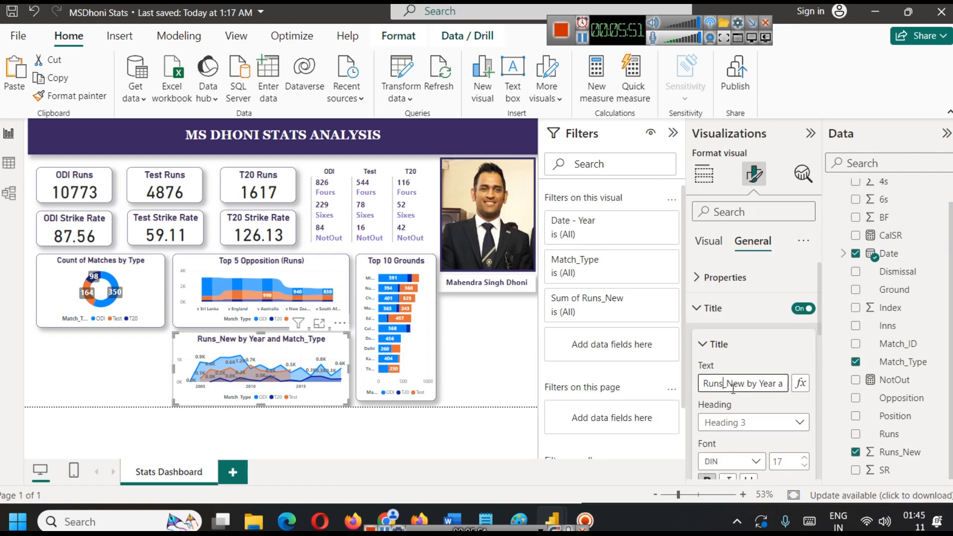
pyautogui.hotkey('shift', 'Right')
pyautogui.hotkey('shift', 'Right')
pyautogui.hotkey('shift', 'Right')
pyautogui.press('BackSpace')
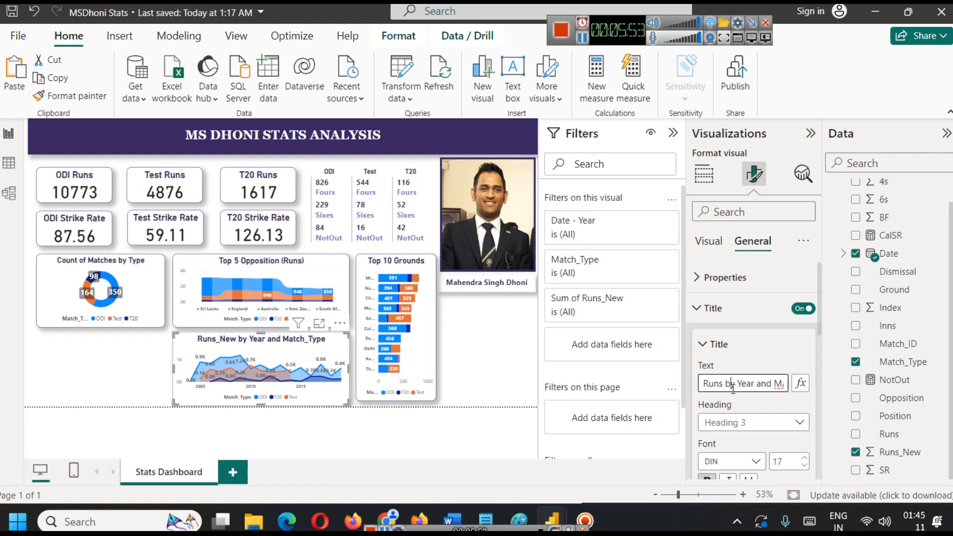
pyautogui.hotkey('shift', 'Right')
pyautogui.hotkey('shift', 'Right')
pyautogui.hotkey('shift', 'Right')
pyautogui.hotkey('shift', 'Right')
pyautogui.hotkey('shift', 'Right')
pyautogui.hotkey('shift', 'Right')
pyautogui.hotkey('shift', 'Right')
pyautogui.hotkey('shift', 'Right')
pyautogui.hotkey('shift', 'Right')
pyautogui.hotkey('shift', 'Right')
pyautogui.hotkey('shift', 'Right')
pyautogui.hotkey('shift', 'Right')
pyautogui.hotkey('shift', 'Right')
pyautogui.hotkey('shift', 'Right')
pyautogui.hotkey('shift', 'Right')
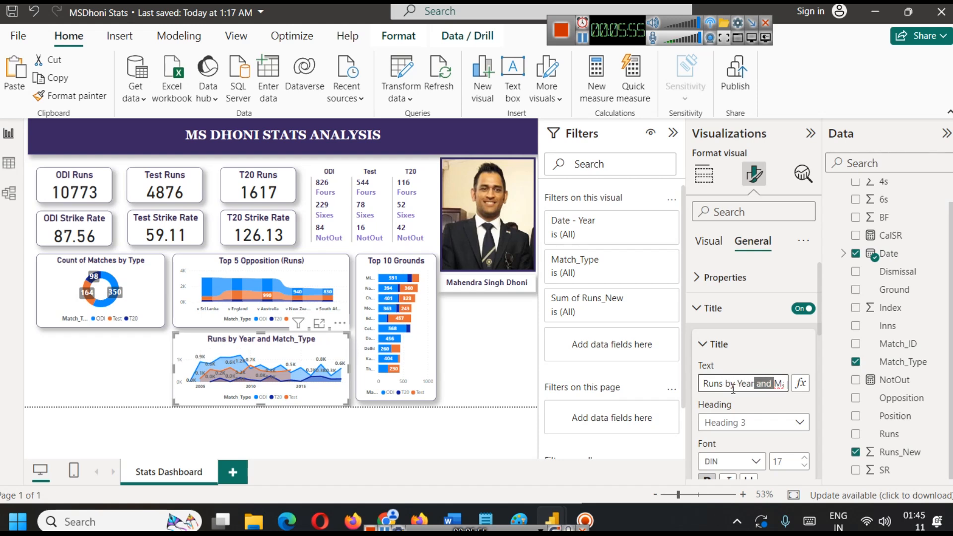
pyautogui.press('BackSpace')
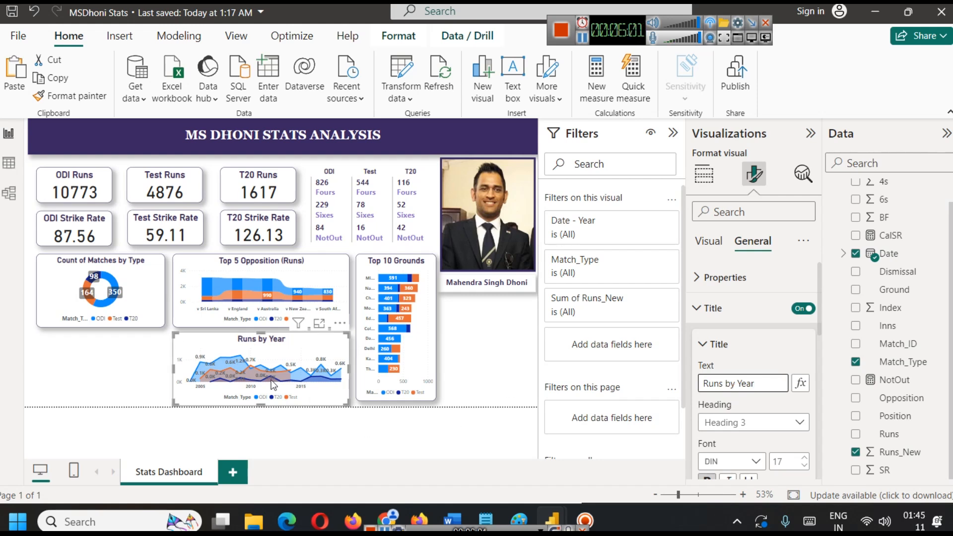
pyautogui.click(118, 358)
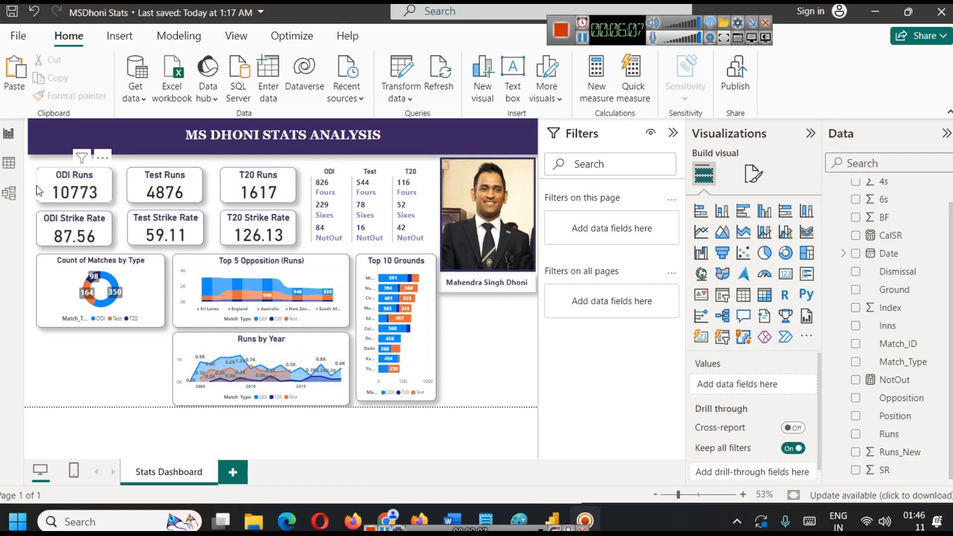
# Examine the distinct values of the Position column in the msd data table without filtering, and return to the report.
pyautogui.click(18, 169)
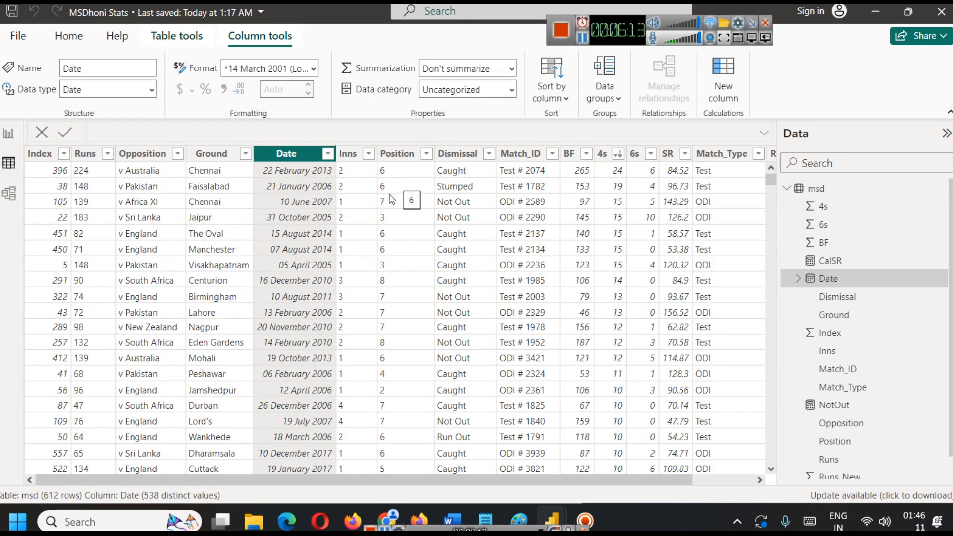
pyautogui.scroll(-7, 395, 320)
pyautogui.scroll(4, 395, 320)
pyautogui.scroll(3, 393, 318)
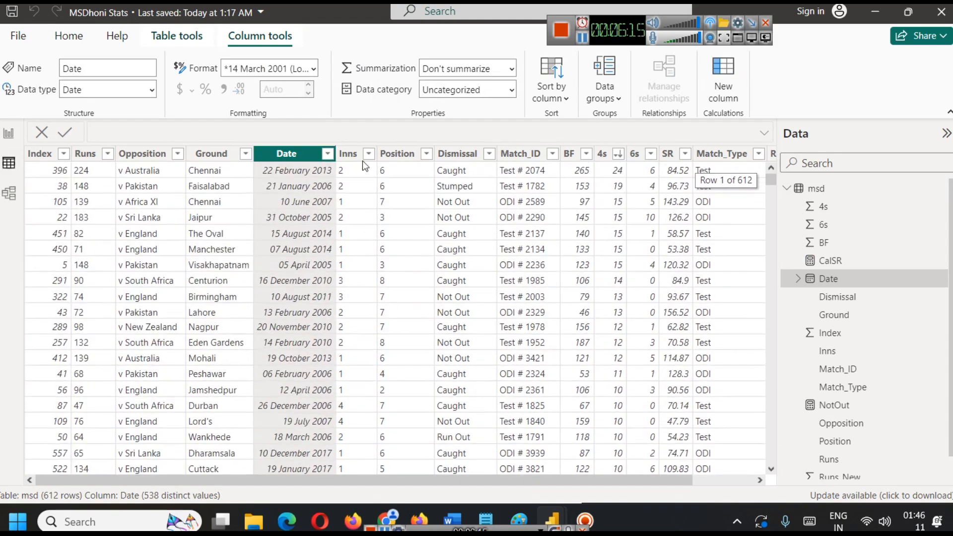
pyautogui.click(423, 154)
pyautogui.click(426, 154)
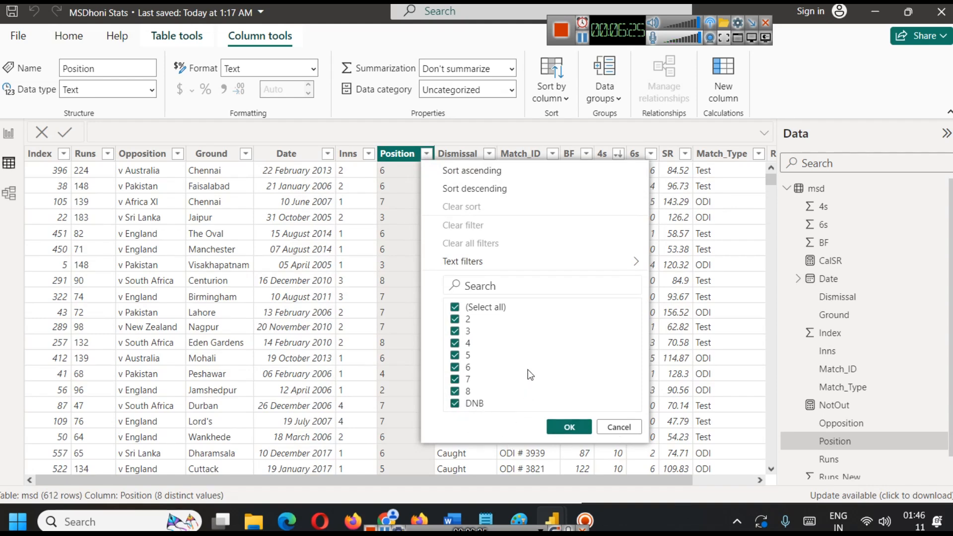
pyautogui.click(619, 427)
pyautogui.click(8, 133)
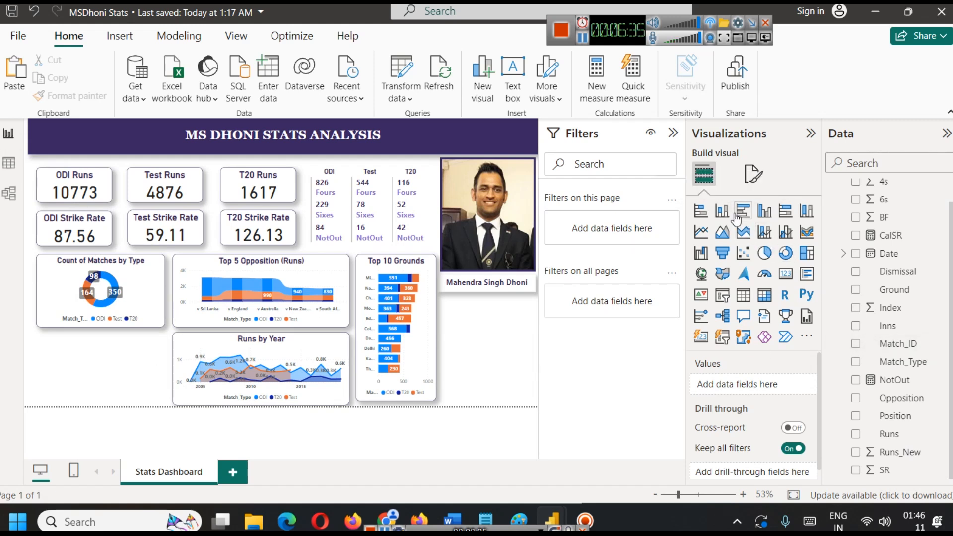
# Add a clustered column chart to the report with Position on its X-axis.
pyautogui.click(765, 211)
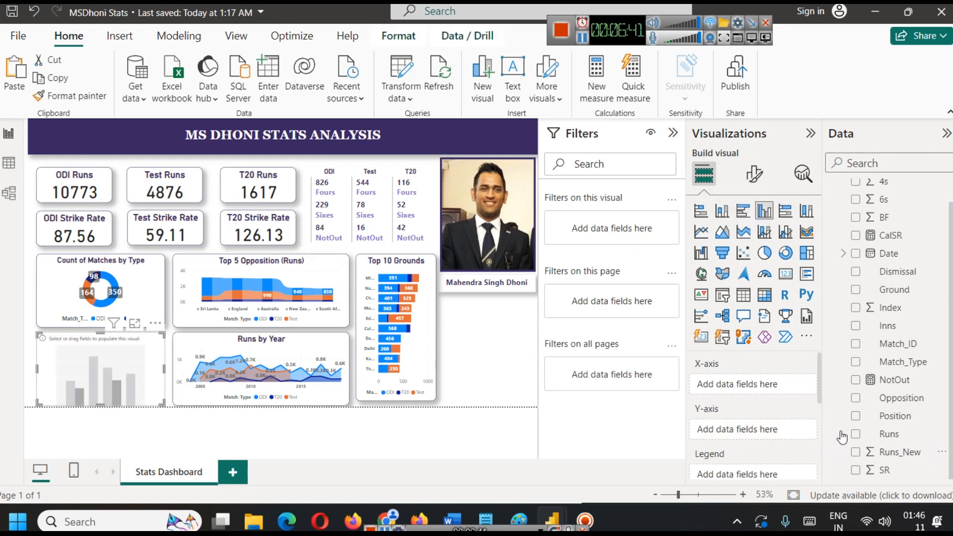
pyautogui.moveTo(910, 416); pyautogui.dragTo(723, 395)
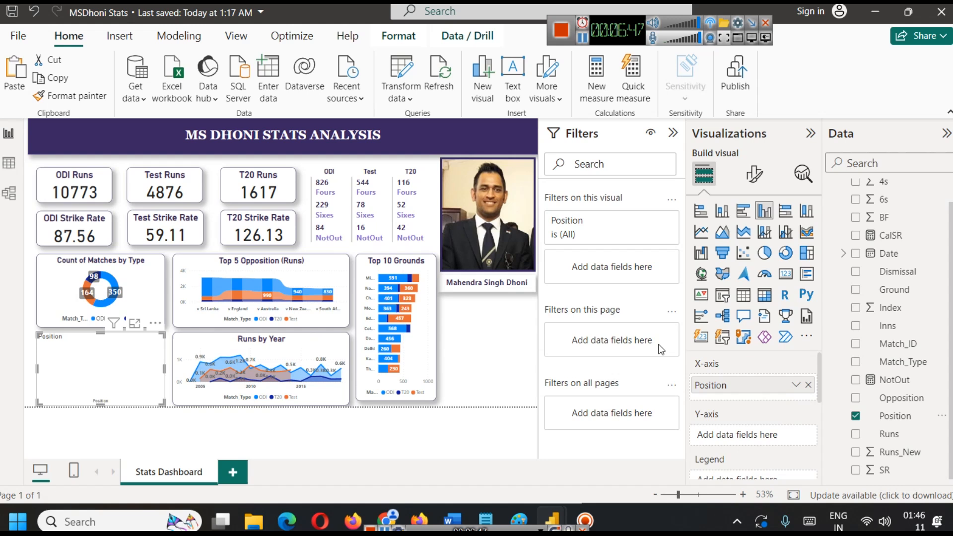
# Filter the column chart's Position field to include every value except DNB.
pyautogui.click(651, 221)
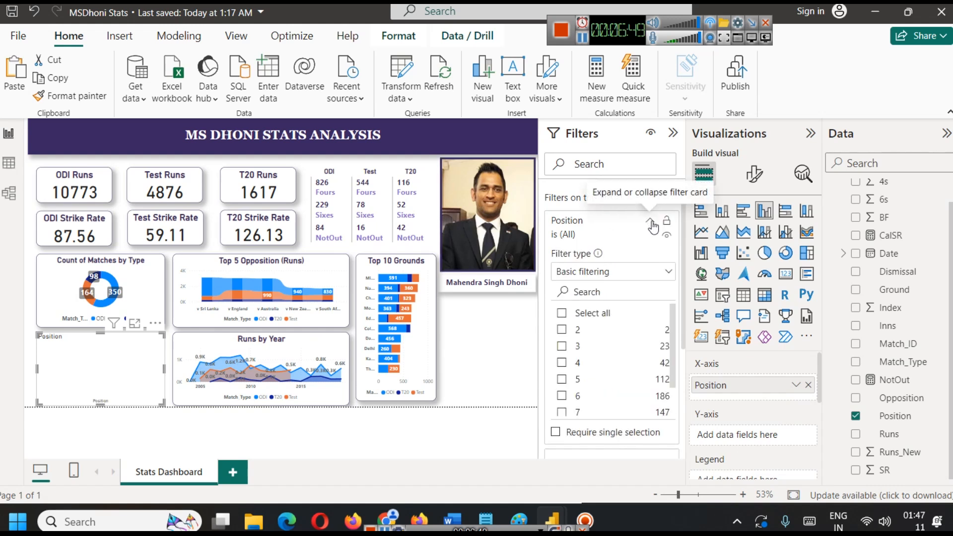
pyautogui.scroll(-2, 571, 397)
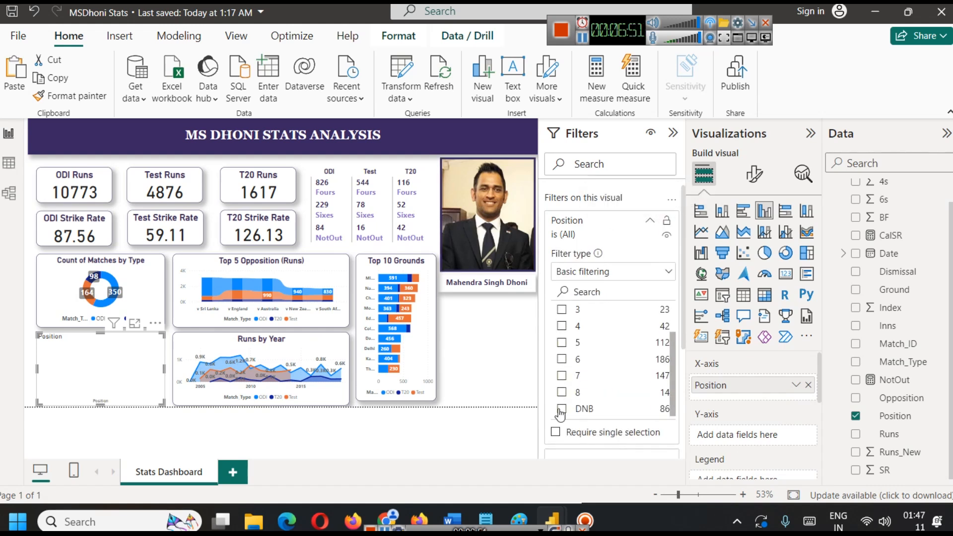
pyautogui.click(563, 409)
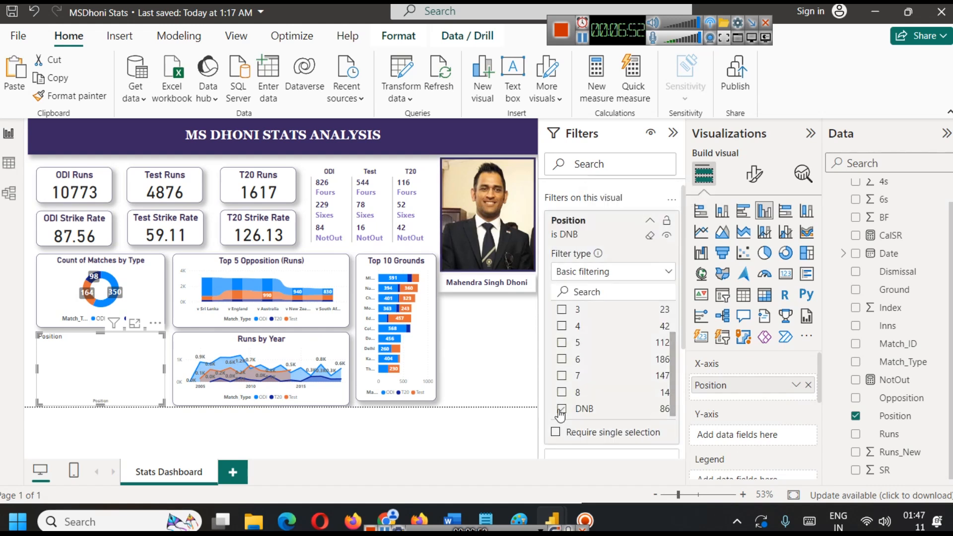
pyautogui.click(650, 221)
pyautogui.click(650, 220)
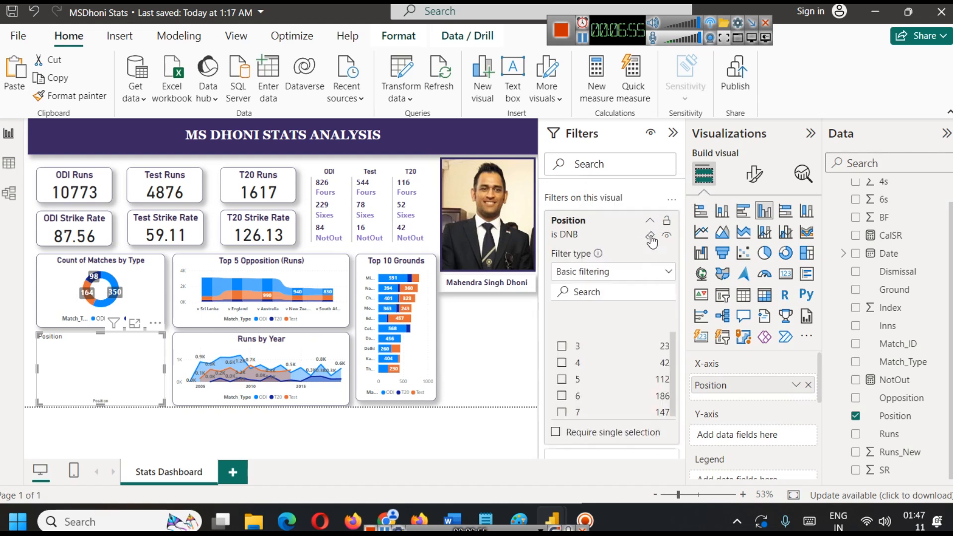
pyautogui.click(576, 314)
pyautogui.scroll(-2, 578, 357)
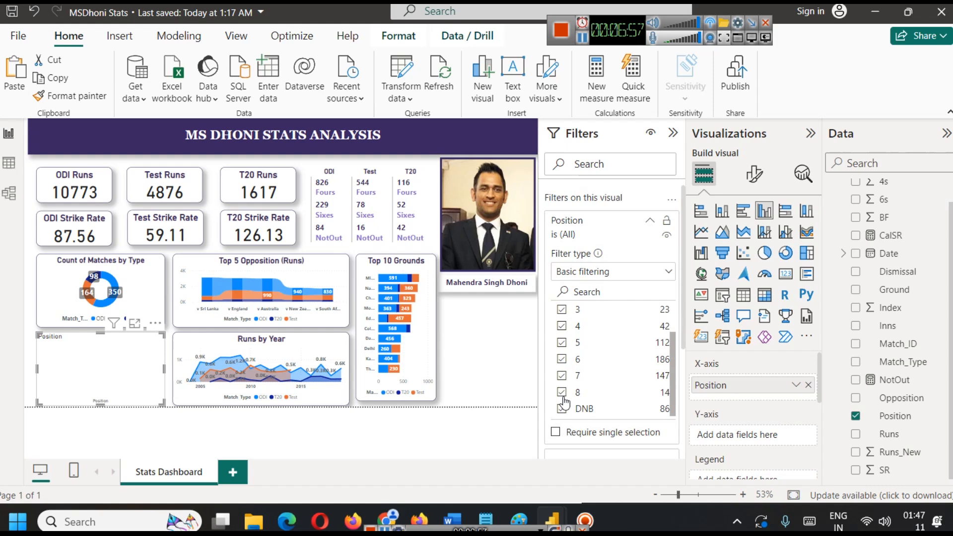
pyautogui.click(562, 409)
pyautogui.click(492, 347)
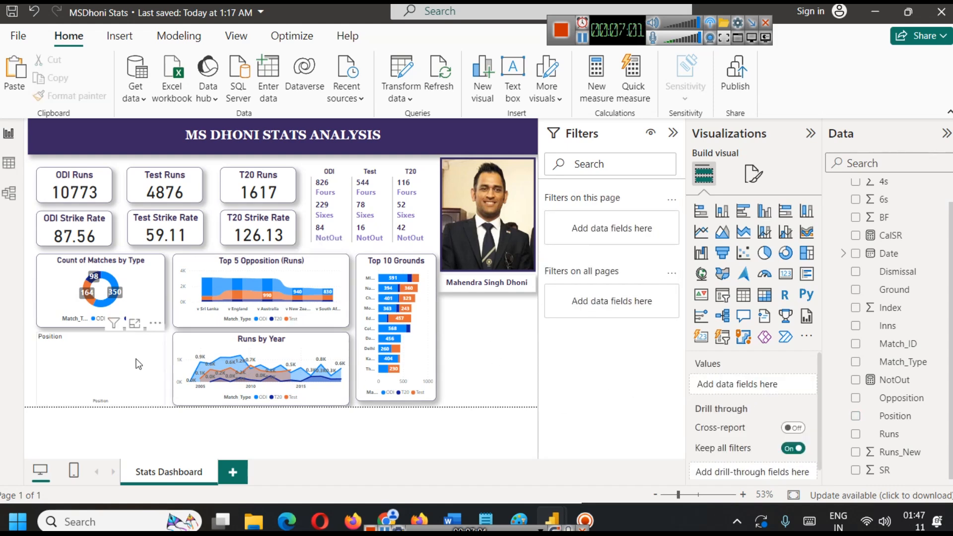
# Plot the sum of Runs_New on the Y-axis of the Position column chart.
pyautogui.click(129, 362)
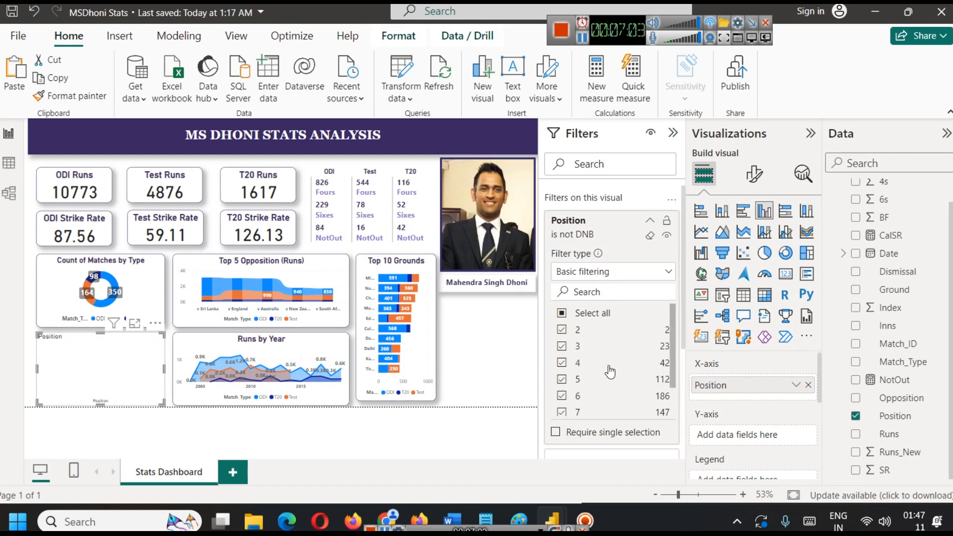
pyautogui.scroll(-2, 610, 371)
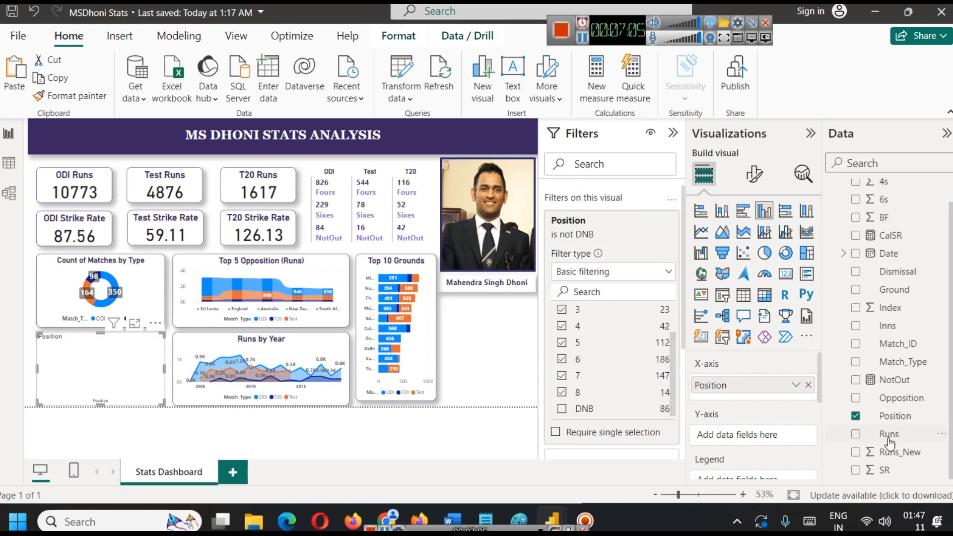
pyautogui.moveTo(901, 452); pyautogui.dragTo(755, 436)
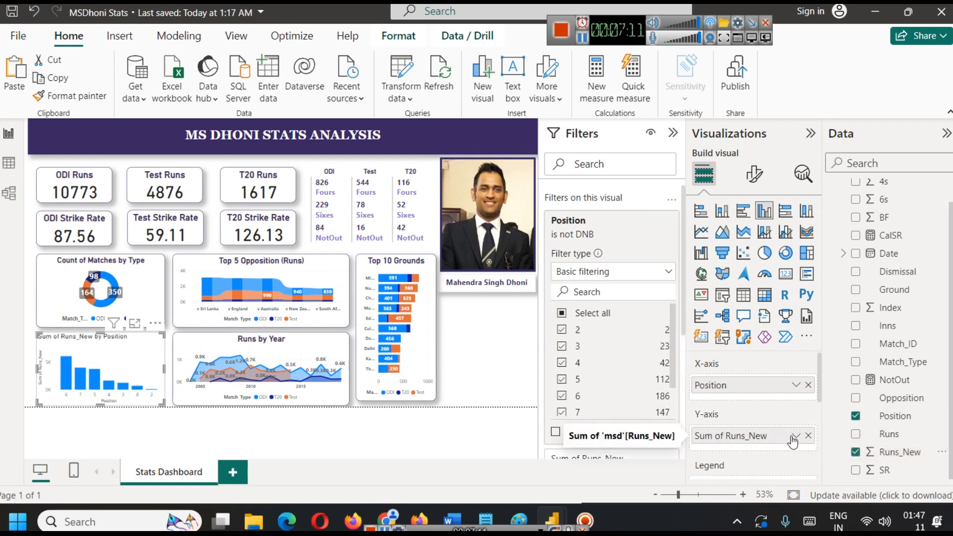
# Copy the formatting of the Runs by Year chart onto the Position column chart with Format Painter.
pyautogui.click(317, 340)
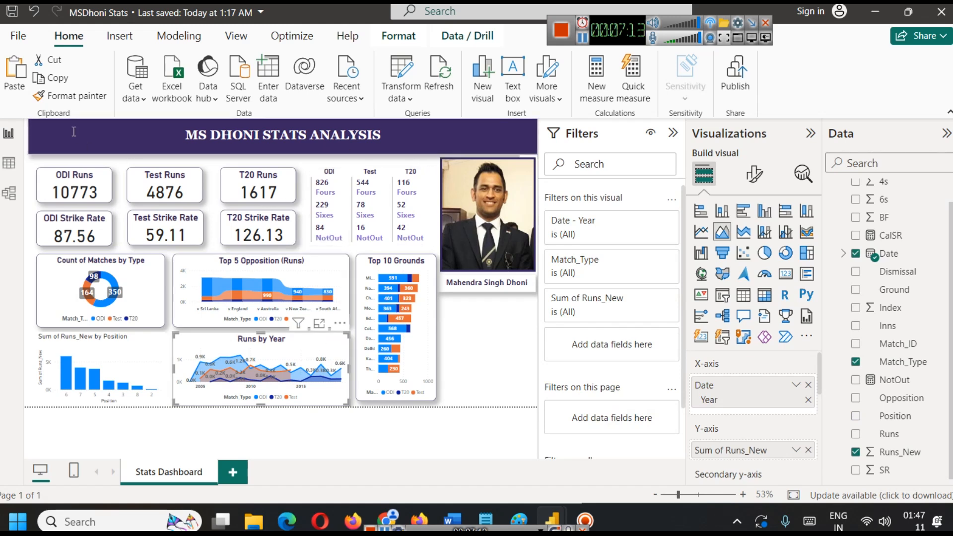
pyautogui.click(70, 96)
pyautogui.click(96, 359)
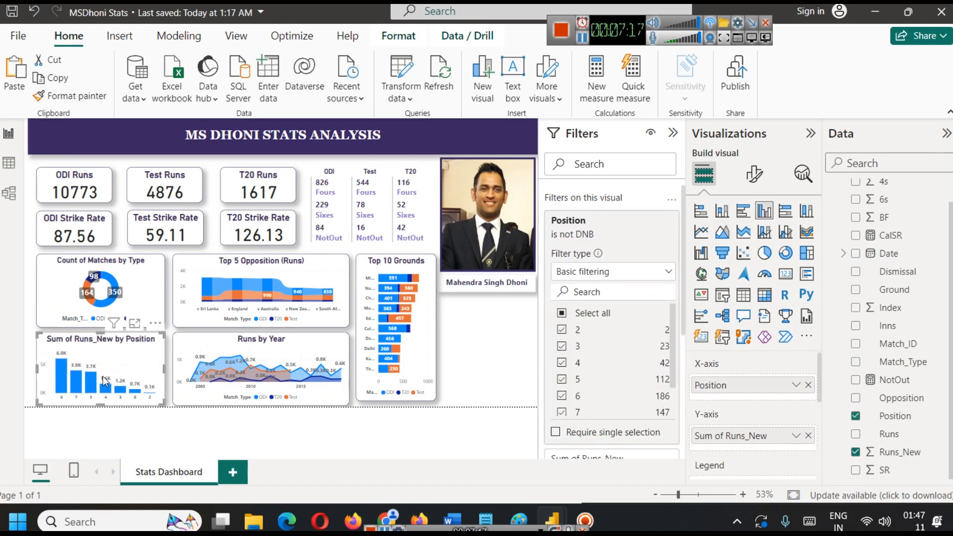
# Examine the runs per batting position in the column chart's focus mode and return to the report.
pyautogui.scroll(-1, 631, 379)
pyautogui.scroll(1, 626, 380)
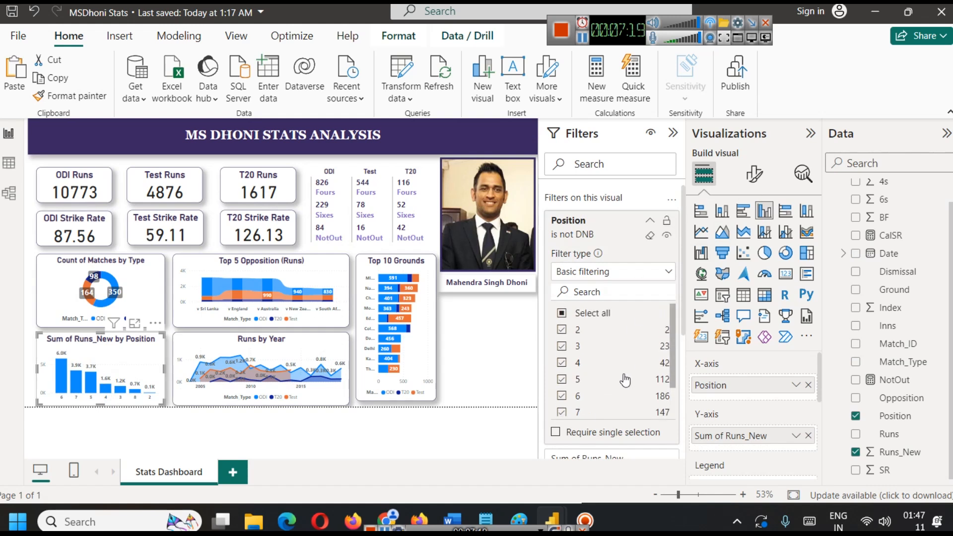
pyautogui.click(135, 325)
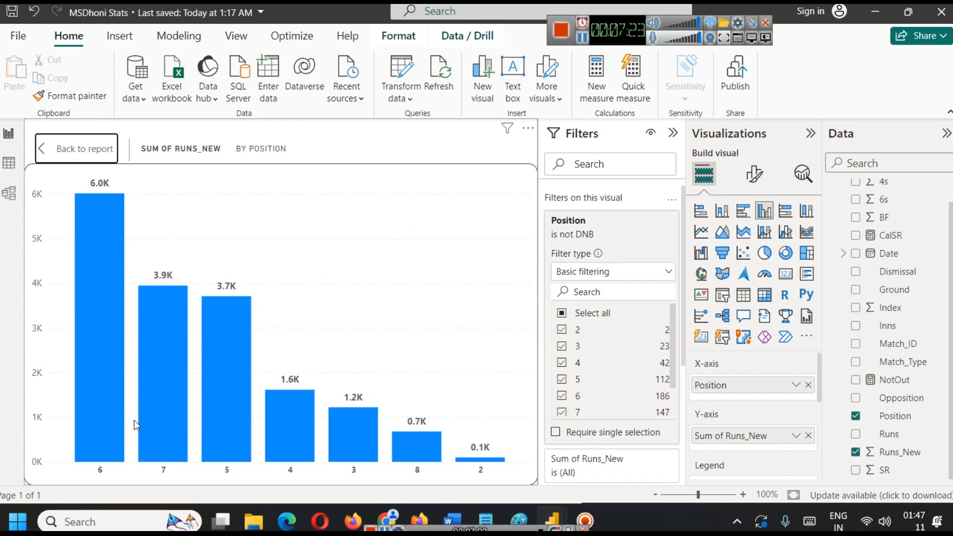
pyautogui.moveTo(95, 265)
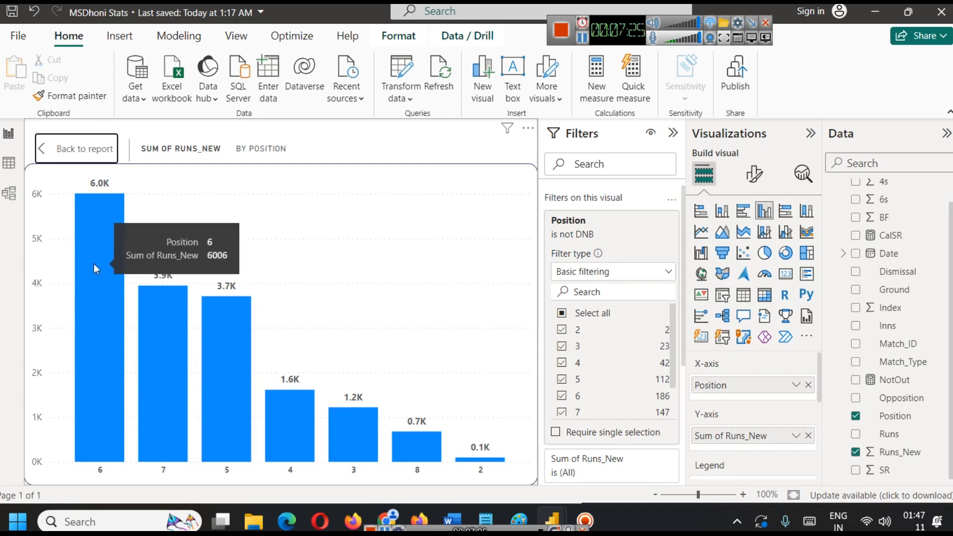
pyautogui.click(57, 152)
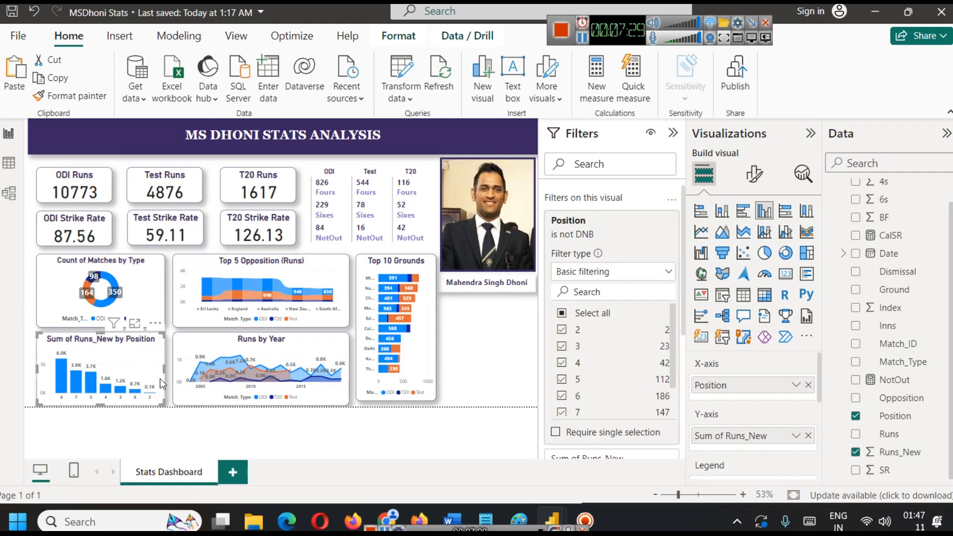
# Split the Position column chart by Match_Type as its legend and examine the bars in focus mode before returning to the report.
pyautogui.scroll(-2, 778, 434)
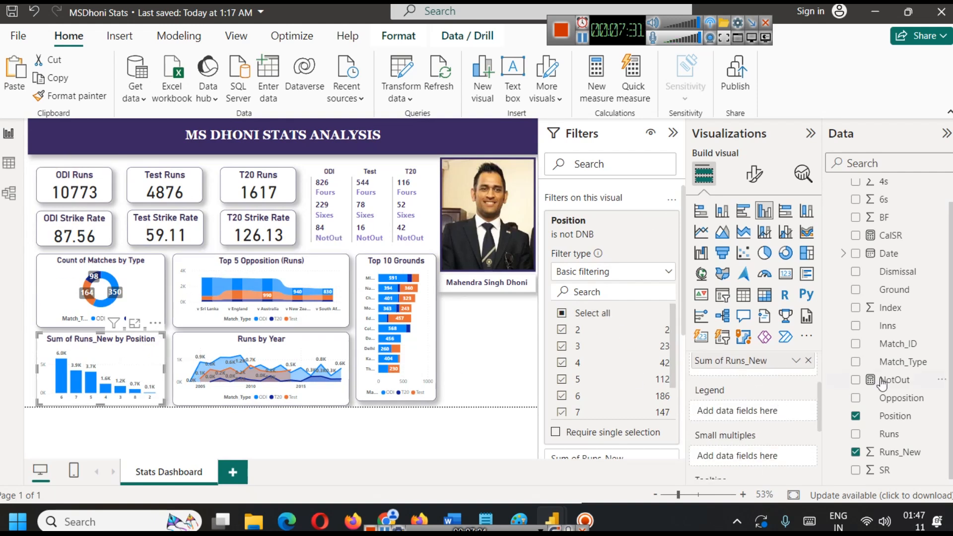
pyautogui.moveTo(912, 364); pyautogui.dragTo(769, 417)
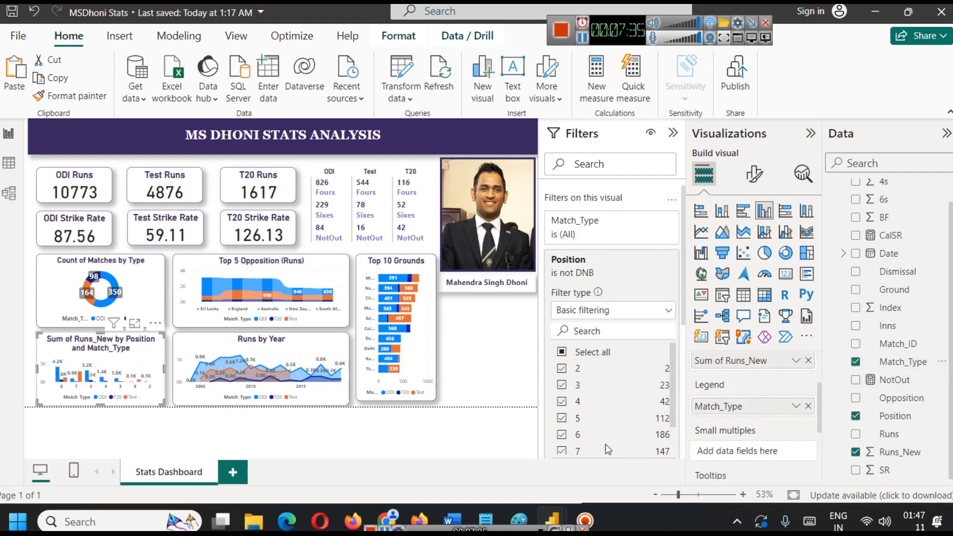
pyautogui.click(134, 324)
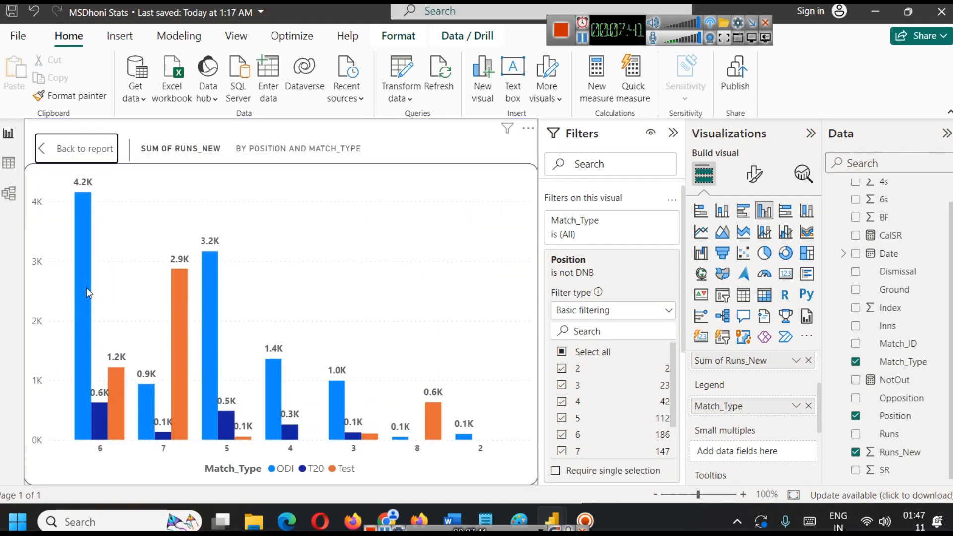
pyautogui.moveTo(83, 284)
pyautogui.moveTo(211, 298)
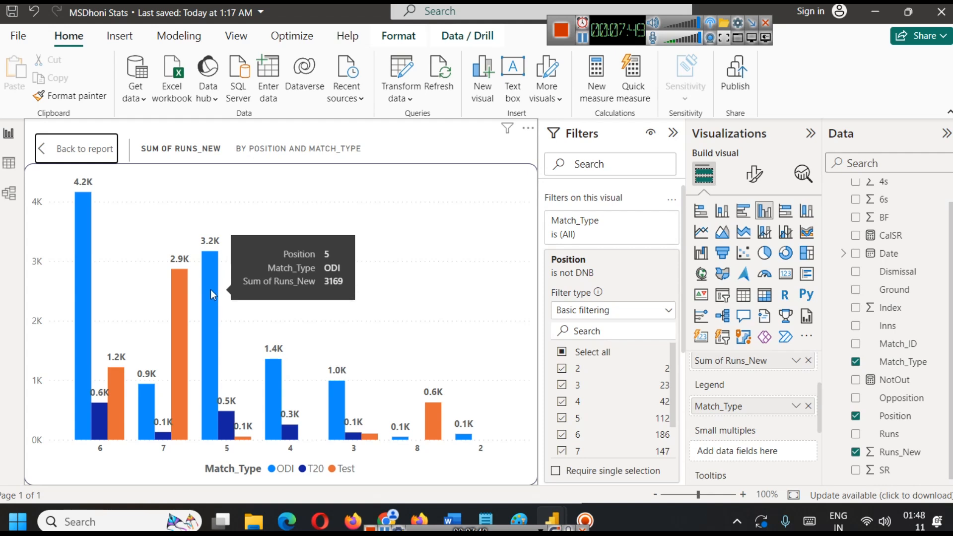
pyautogui.moveTo(183, 314)
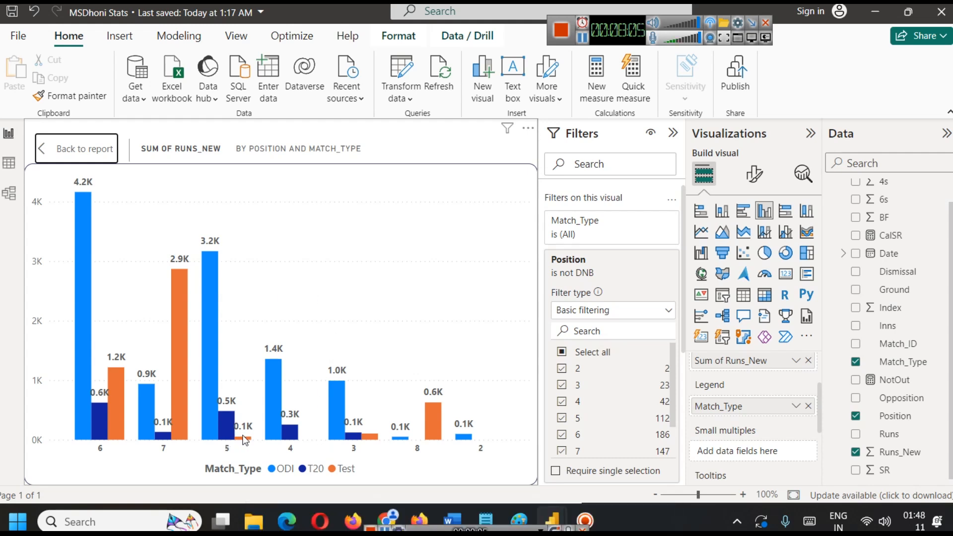
pyautogui.moveTo(245, 443)
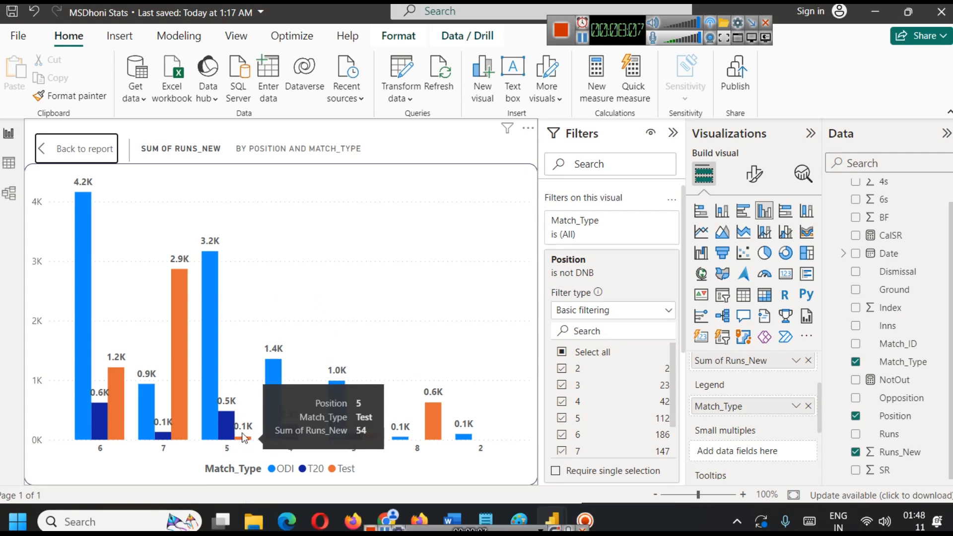
pyautogui.click(93, 149)
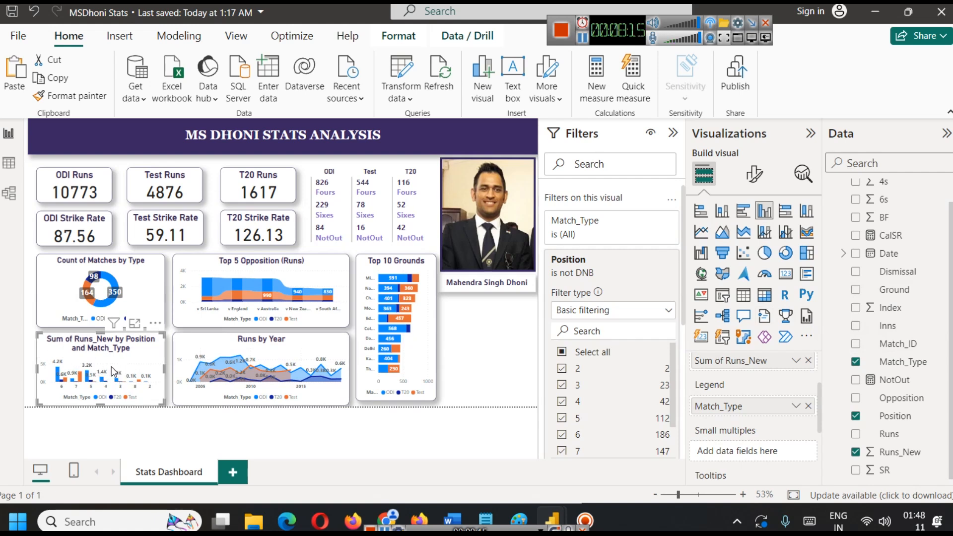
# Convert the Position column chart to a ribbon chart and change its title to "Runs by Position".
pyautogui.click(723, 213)
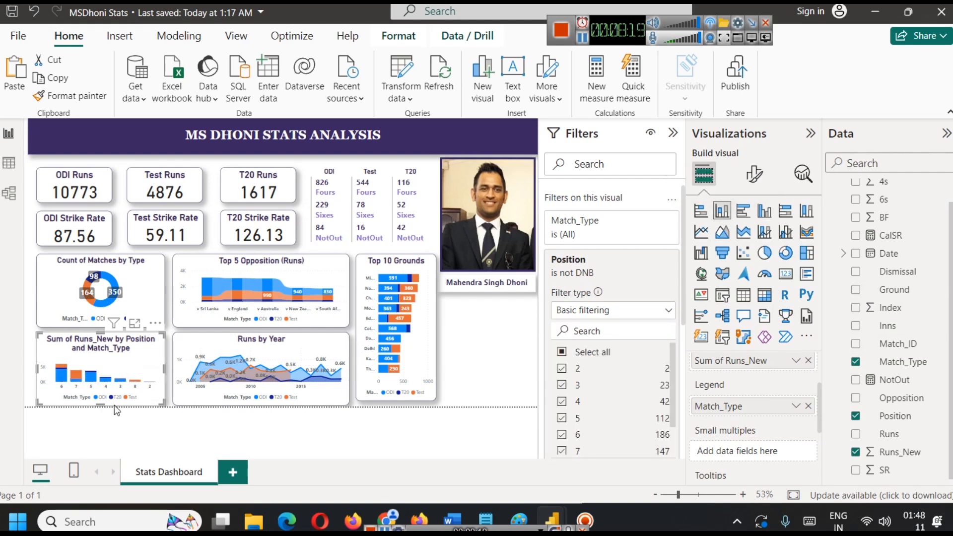
pyautogui.click(807, 232)
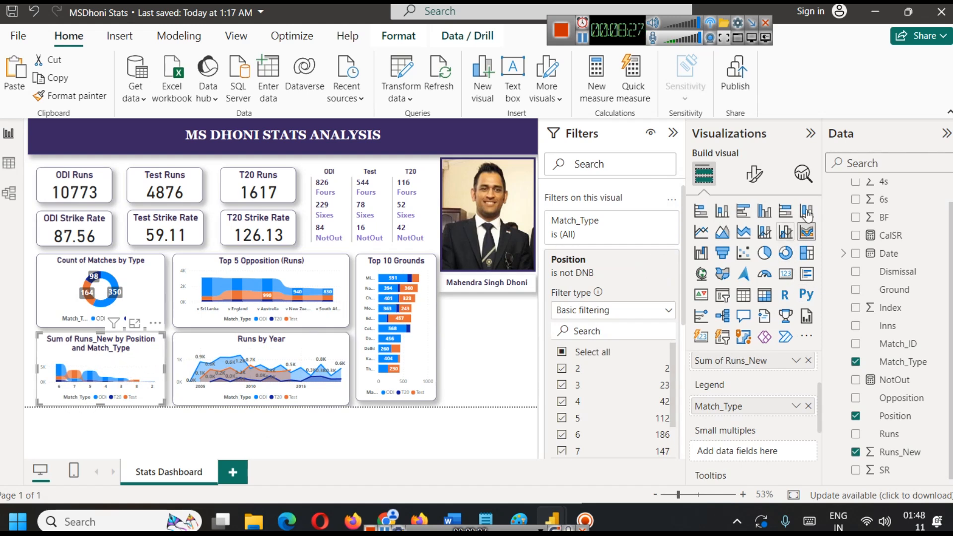
pyautogui.click(754, 174)
pyautogui.click(753, 241)
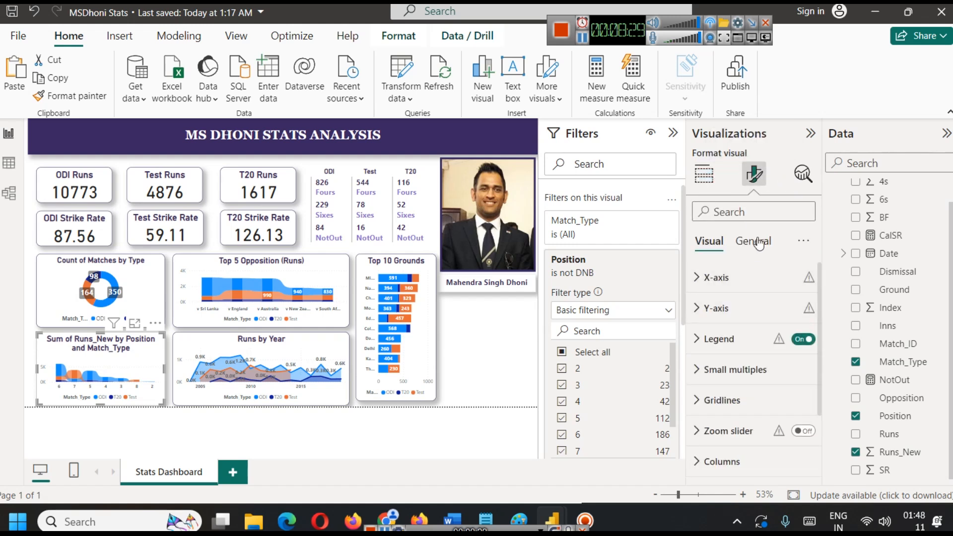
pyautogui.click(713, 308)
pyautogui.click(727, 388)
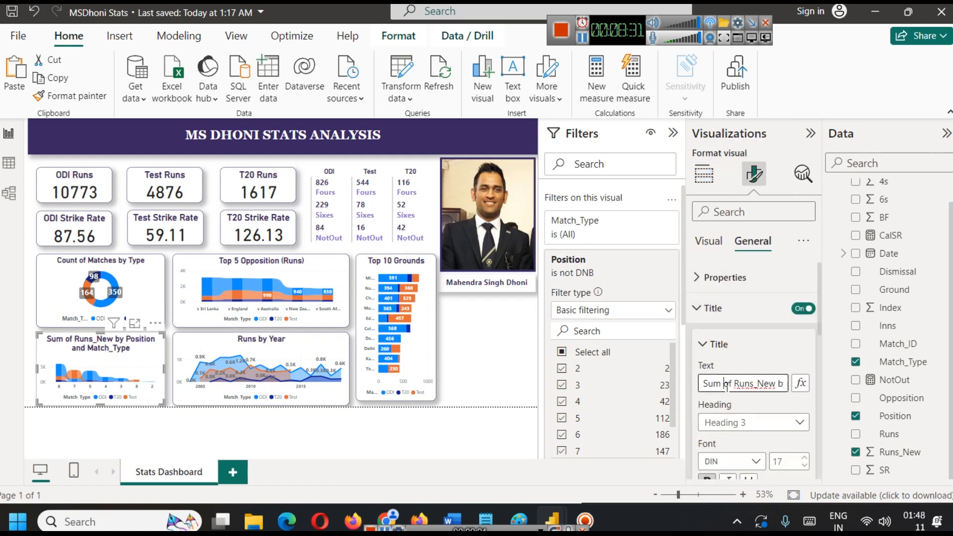
pyautogui.hotkey('ctrl', 'a')
pyautogui.write('R')
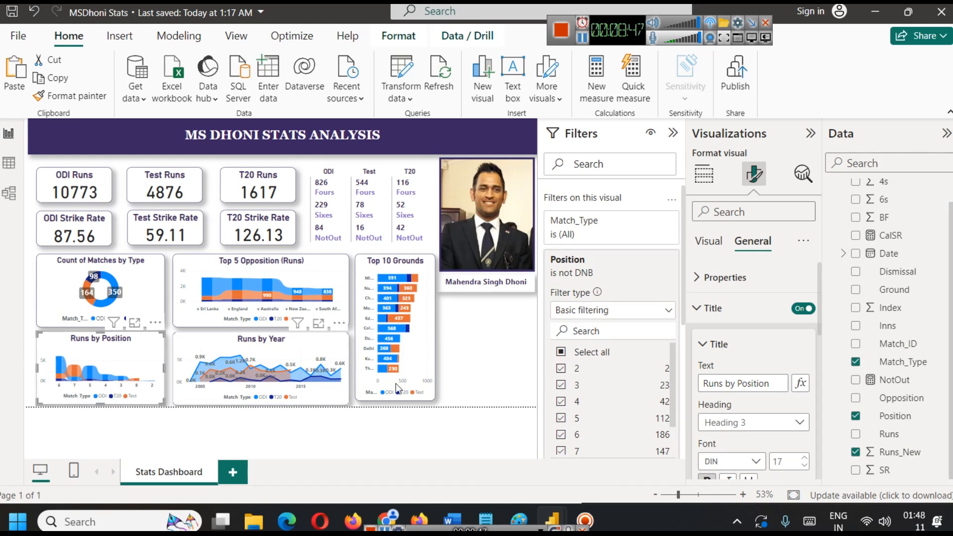
pyautogui.click(469, 352)
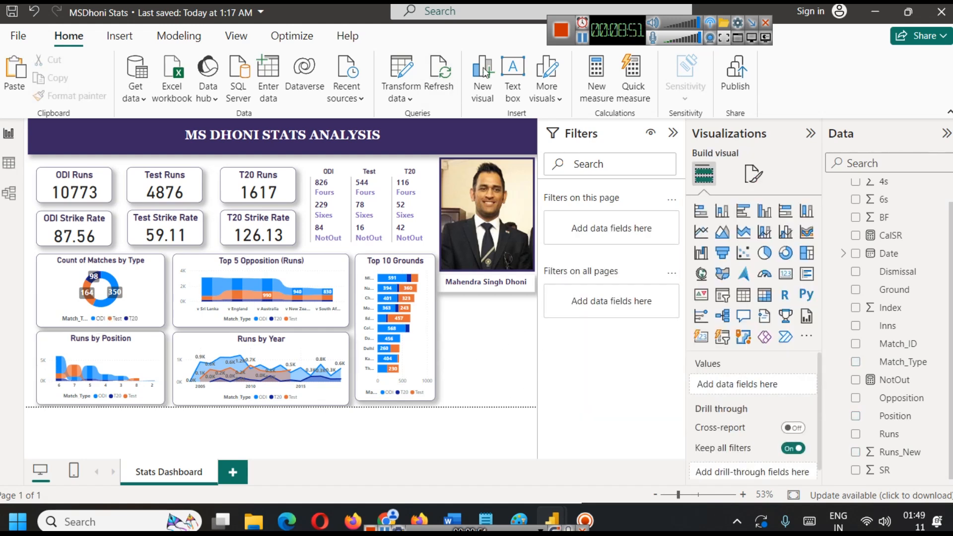
pyautogui.click(583, 38)
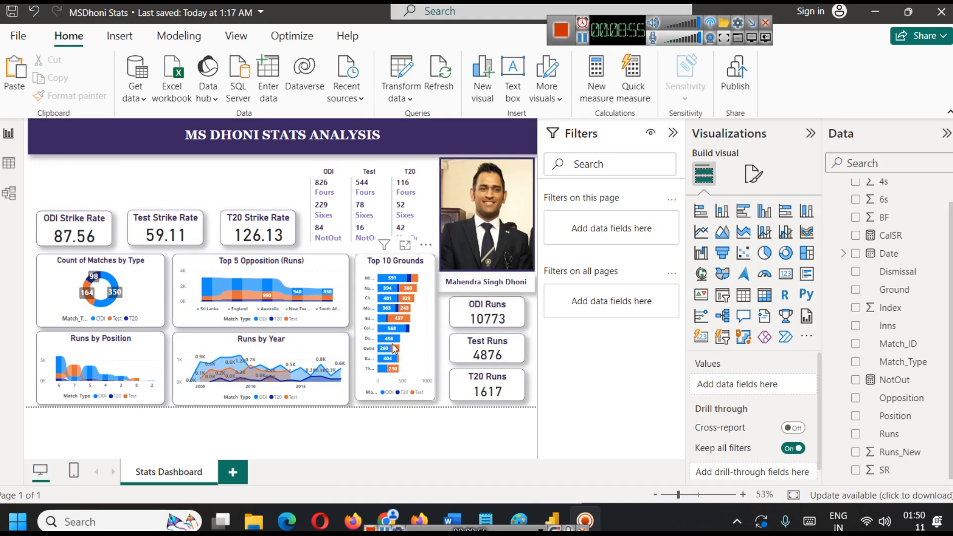
# Move the T20, Test and ODI Strike Rate cards up into one row just below the dashboard title banner.
pyautogui.moveTo(277, 225); pyautogui.dragTo(278, 179)
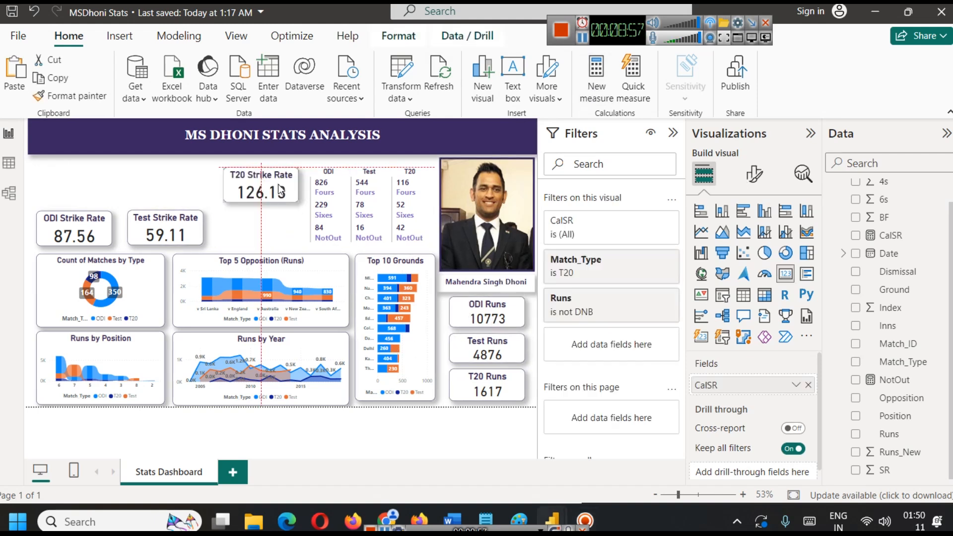
pyautogui.moveTo(170, 225); pyautogui.dragTo(183, 182)
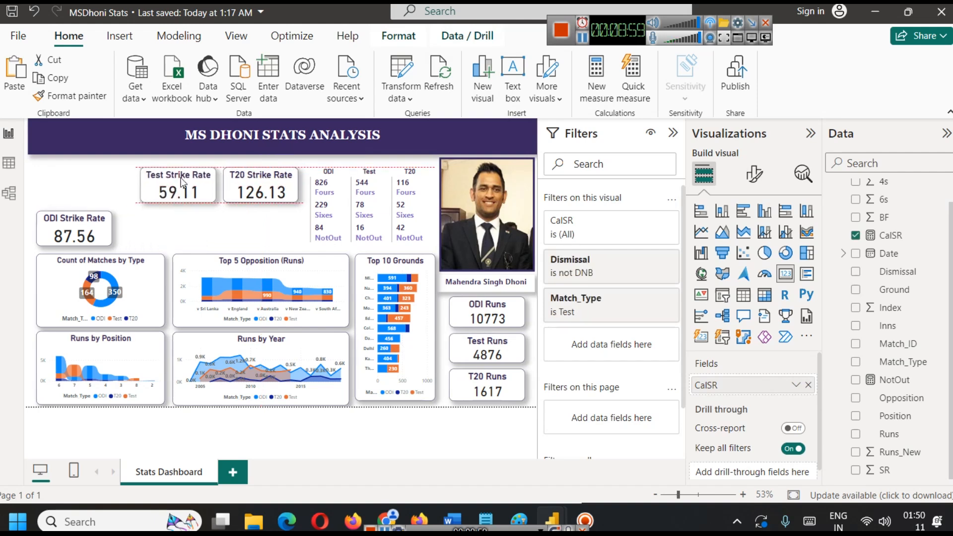
pyautogui.moveTo(102, 229); pyautogui.dragTo(144, 186)
# Move the Count of Matches by Type donut up under the strike rate cards and make both it and the Runs by Position chart taller.
pyautogui.moveTo(94, 266); pyautogui.dragTo(91, 235)
pyautogui.moveTo(98, 281); pyautogui.dragTo(97, 296)
pyautogui.click(98, 343)
pyautogui.moveTo(98, 343); pyautogui.dragTo(101, 313)
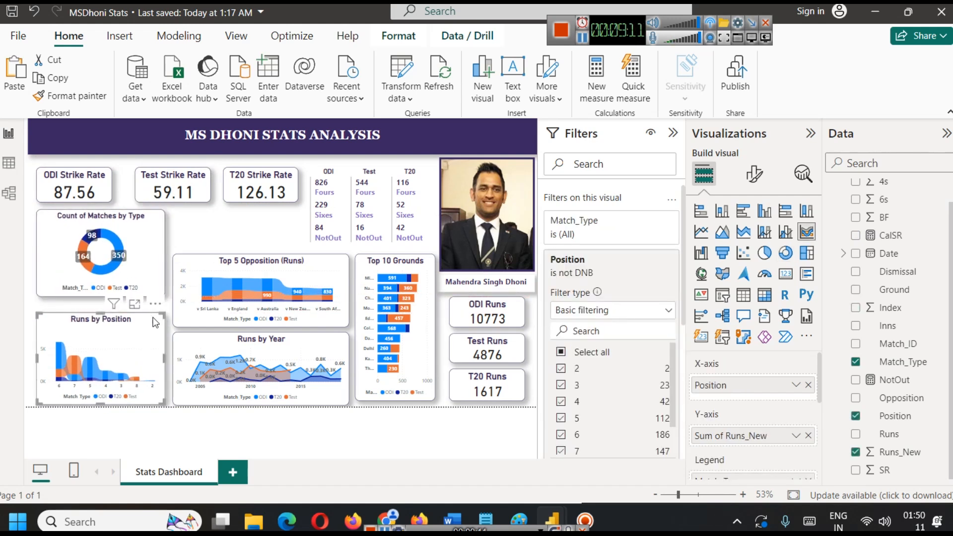
# Narrow the Top 5 Opposition and Runs by Year charts, then widen the Top 10 Grounds chart to fill the space beside them.
pyautogui.click(219, 263)
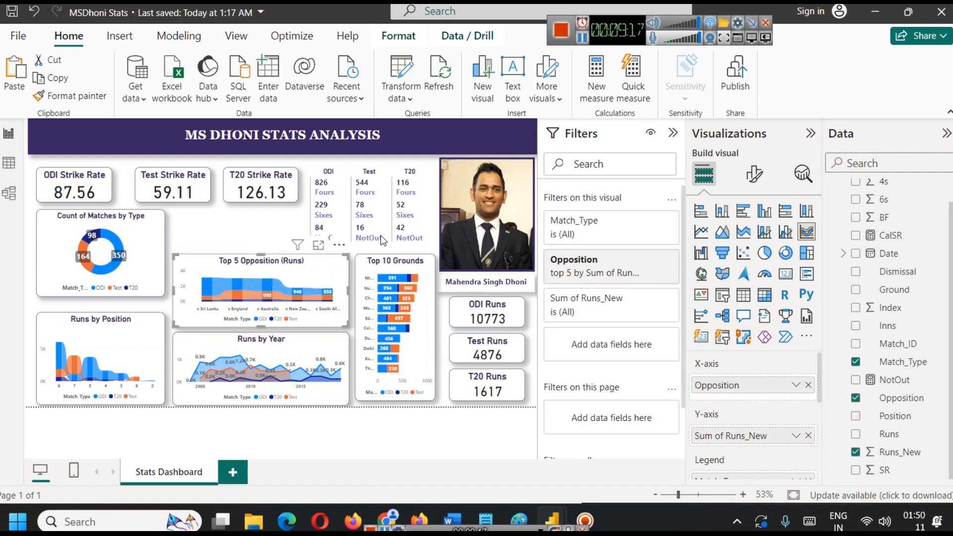
pyautogui.hotkey('ctrl', 'z')
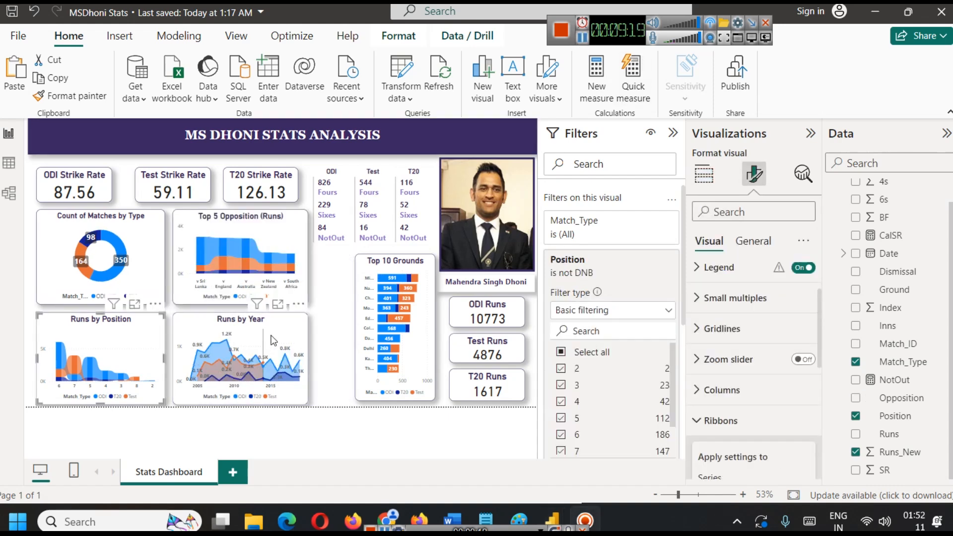
pyautogui.click(330, 301)
pyautogui.click(355, 323)
pyautogui.moveTo(354, 326); pyautogui.dragTo(314, 328)
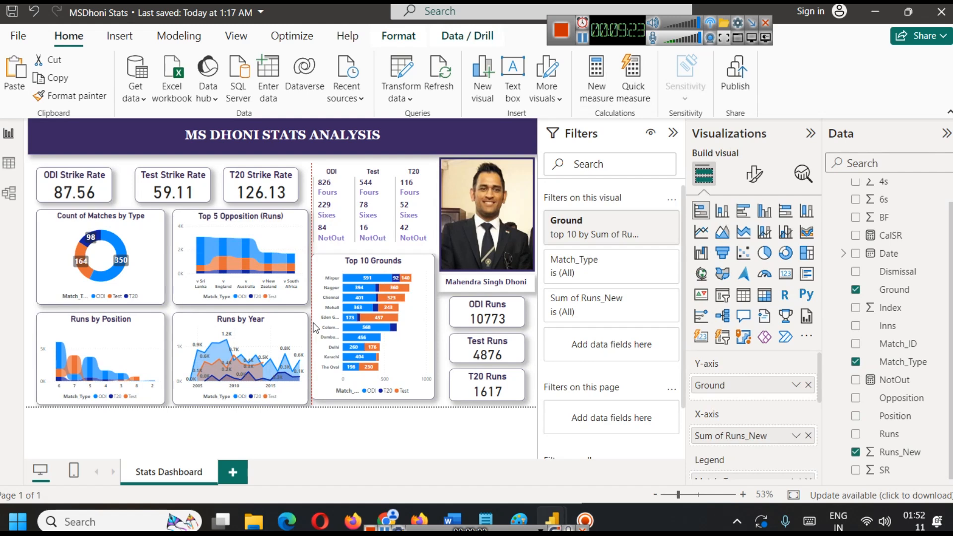
# Shift the Test Strike Rate card slightly toward the ODI card to even out the spacing of the strike rate cards.
pyautogui.click(357, 438)
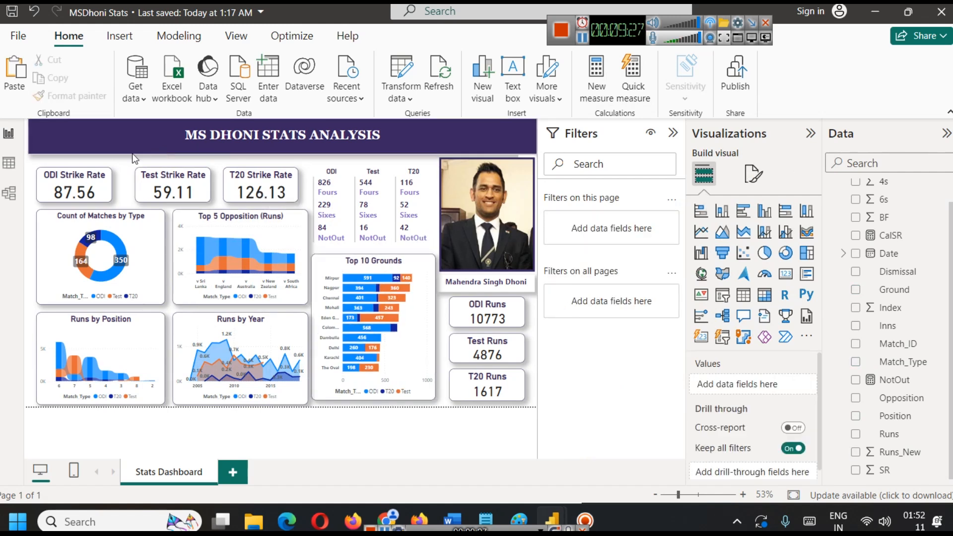
pyautogui.click(152, 193)
pyautogui.moveTo(149, 188); pyautogui.dragTo(144, 188)
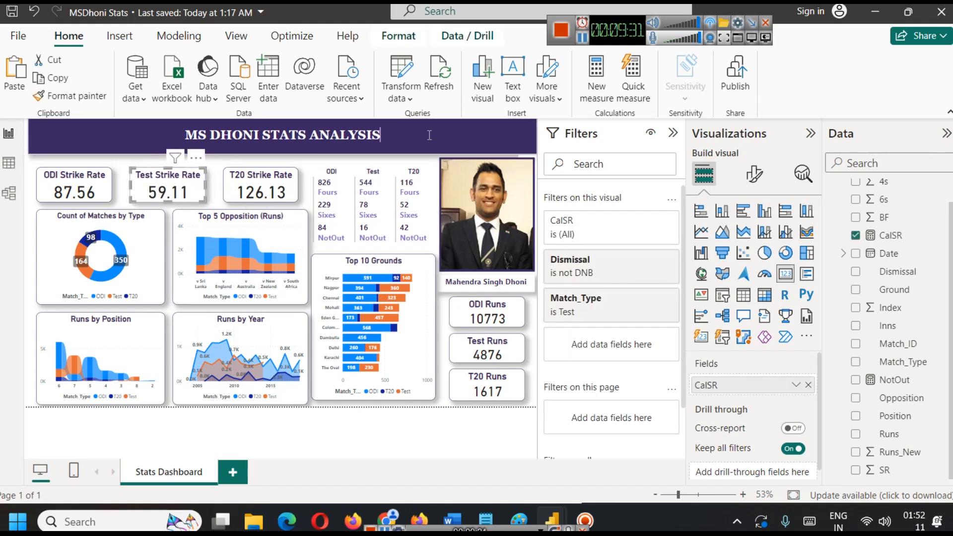
# Left-align the MS DHONI STATS ANALYSIS title in the banner and indent it slightly from the edge.
pyautogui.click(208, 140)
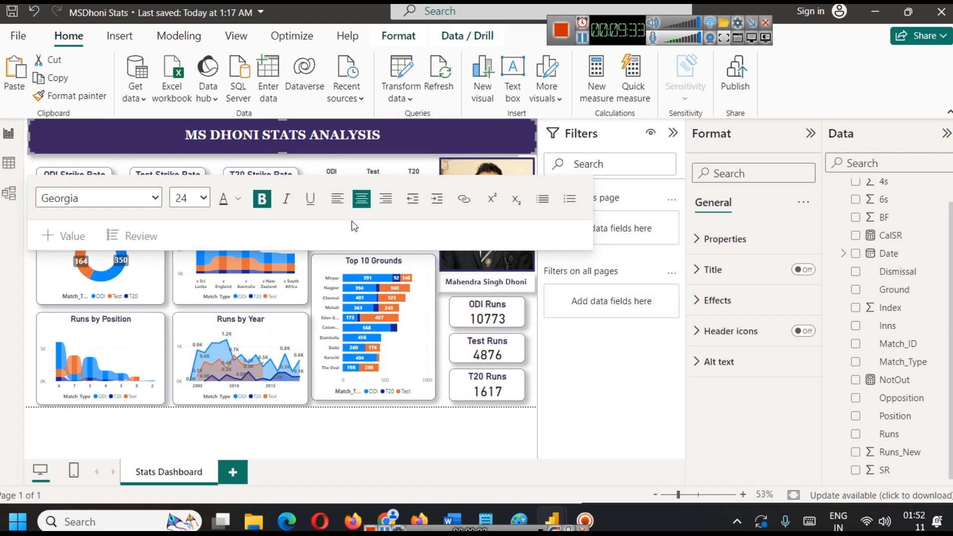
pyautogui.click(337, 198)
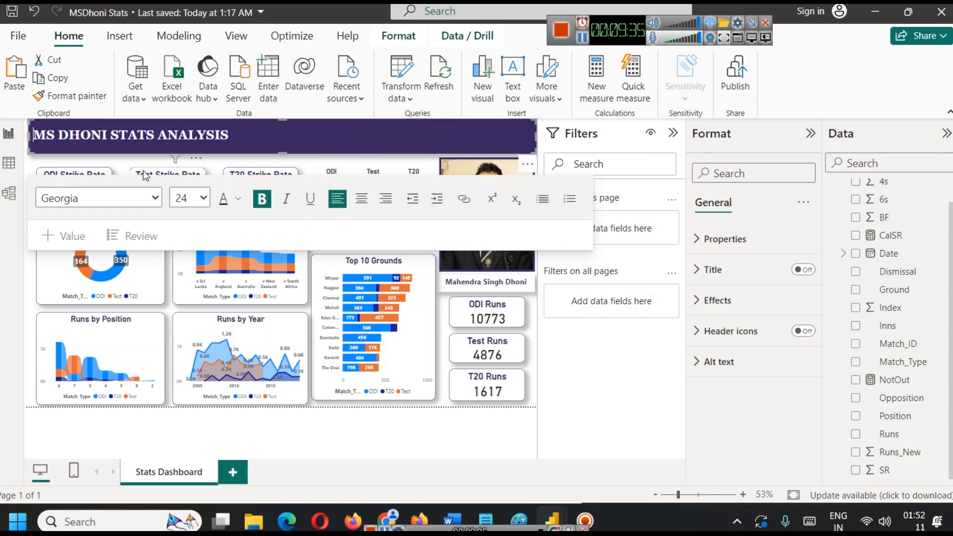
pyautogui.click(541, 323)
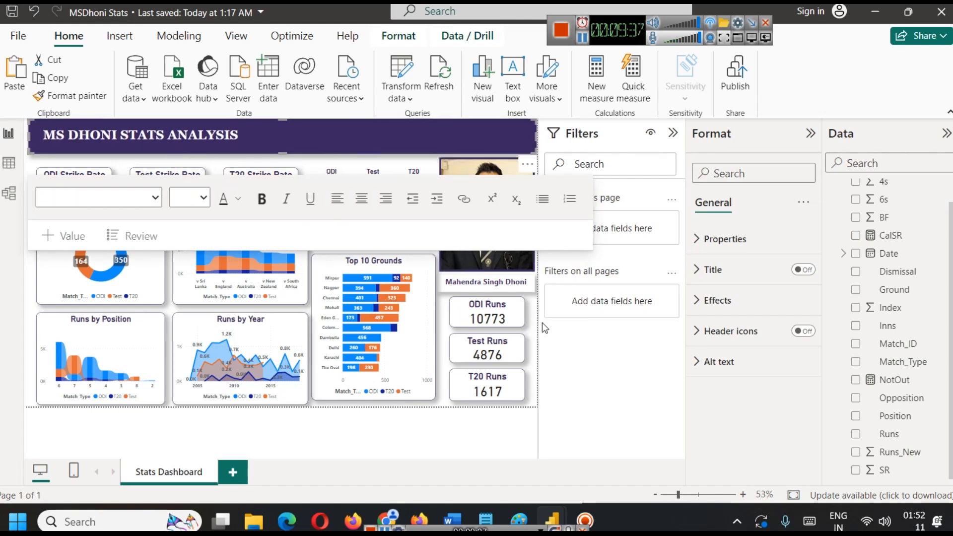
pyautogui.click(506, 419)
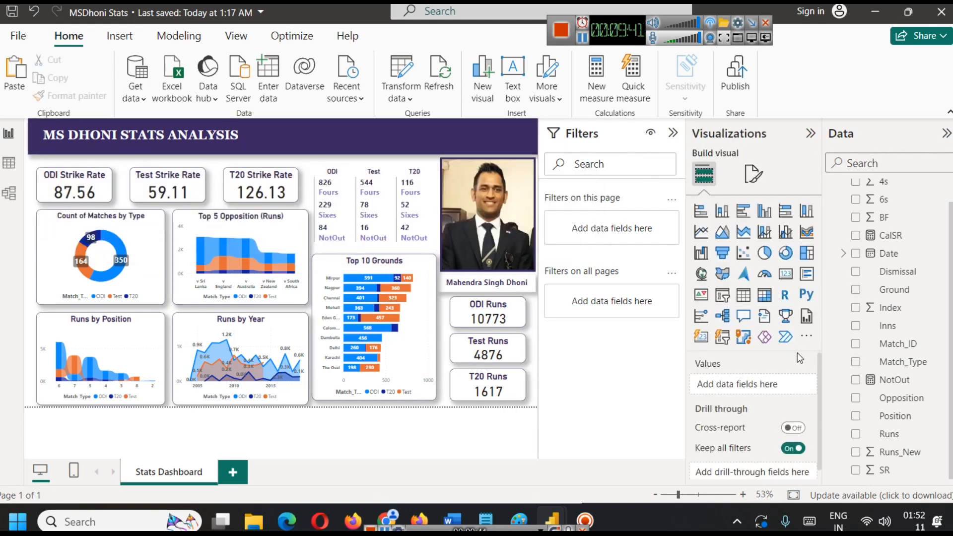
# Add an empty slicer, place it in the banner beside the title and shrink its height to fit the banner.
pyautogui.click(724, 296)
pyautogui.moveTo(105, 275); pyautogui.dragTo(288, 243)
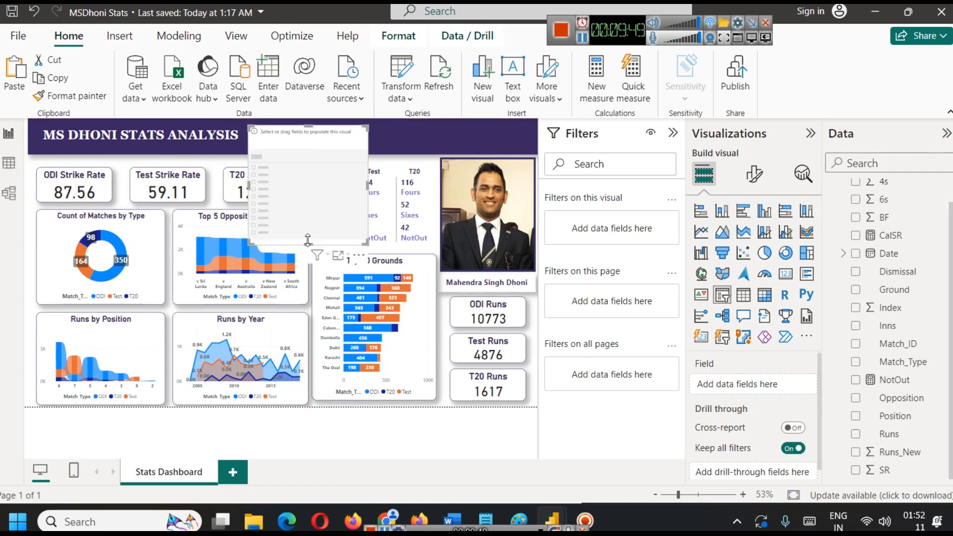
pyautogui.moveTo(305, 242); pyautogui.dragTo(297, 147)
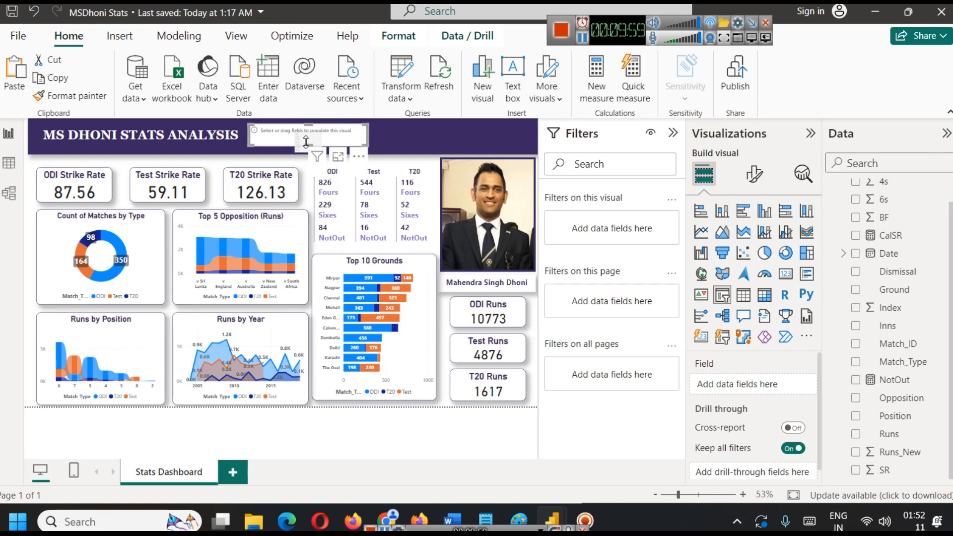
pyautogui.press('Up')
pyautogui.press('Up')
pyautogui.press('Up')
pyautogui.press('Up')
pyautogui.press('Up')
pyautogui.press('Up')
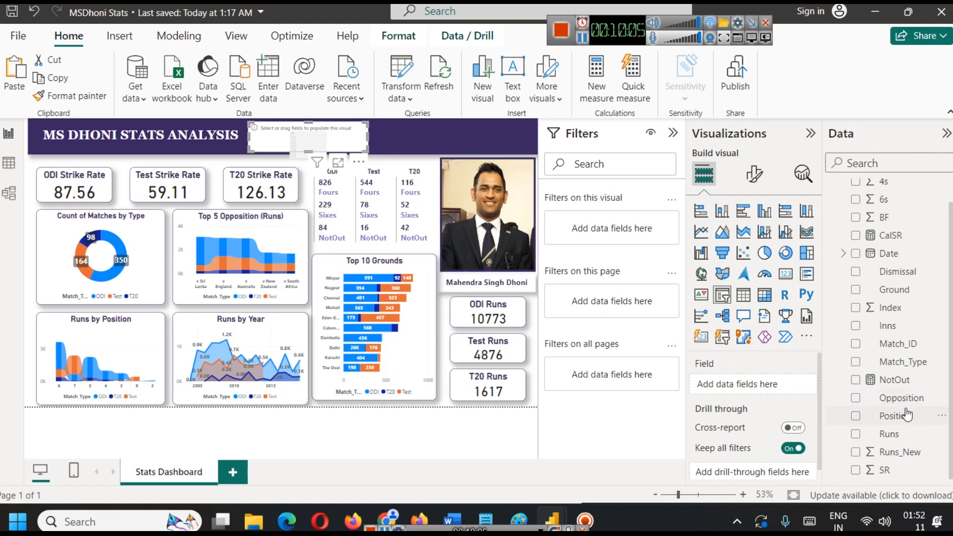
# Fill the banner slicer with the Year level of the Date hierarchy.
pyautogui.scroll(2, 907, 415)
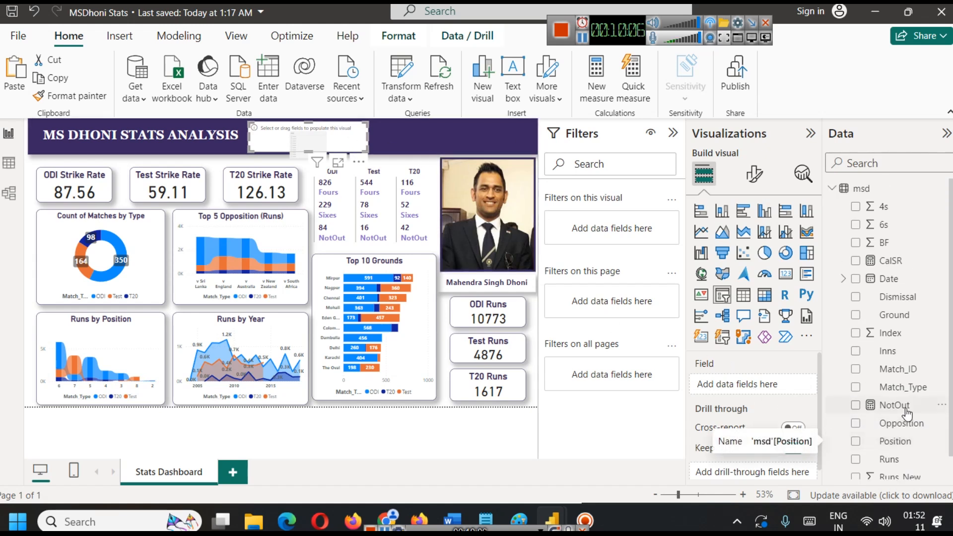
pyautogui.click(845, 280)
pyautogui.moveTo(915, 318); pyautogui.dragTo(715, 386)
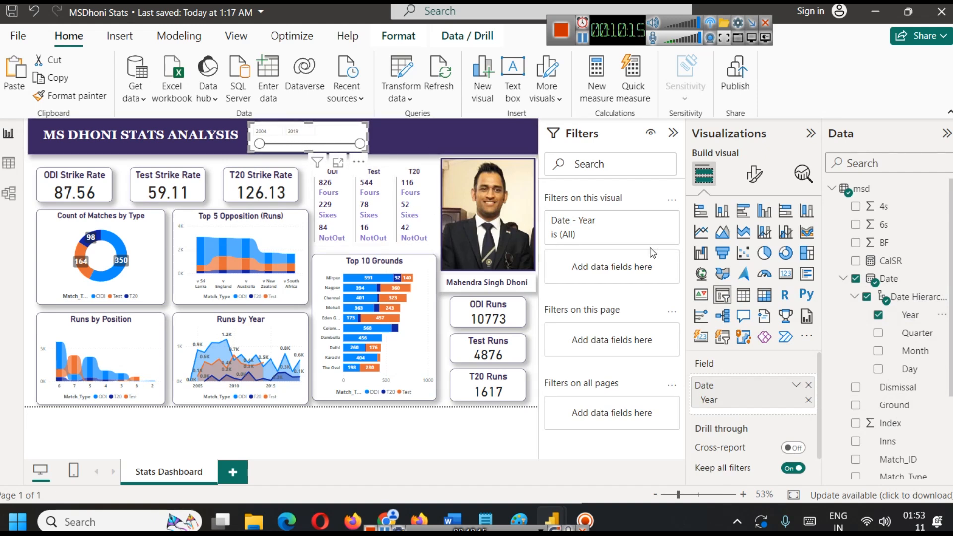
# Turn on the slicer's title and set its text to "Year".
pyautogui.click(754, 174)
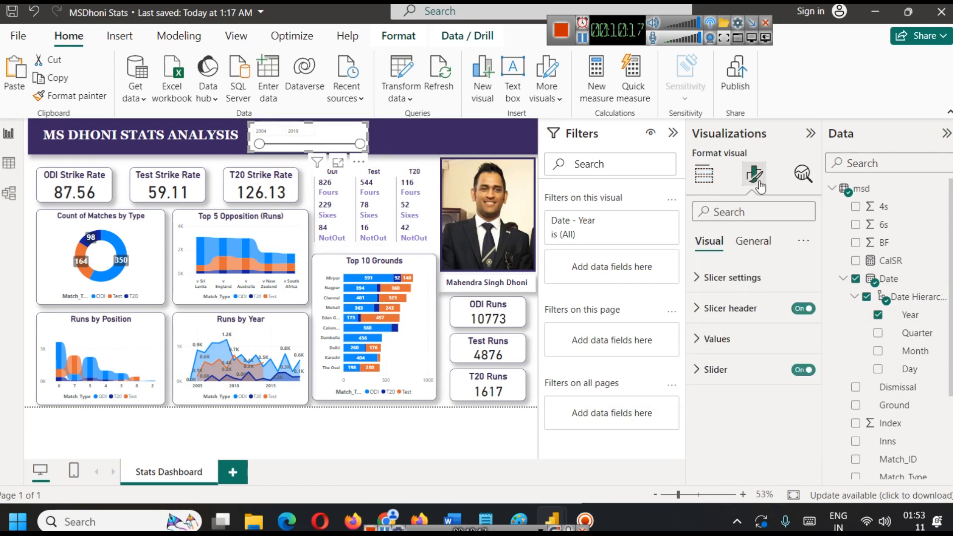
pyautogui.click(750, 241)
pyautogui.click(753, 316)
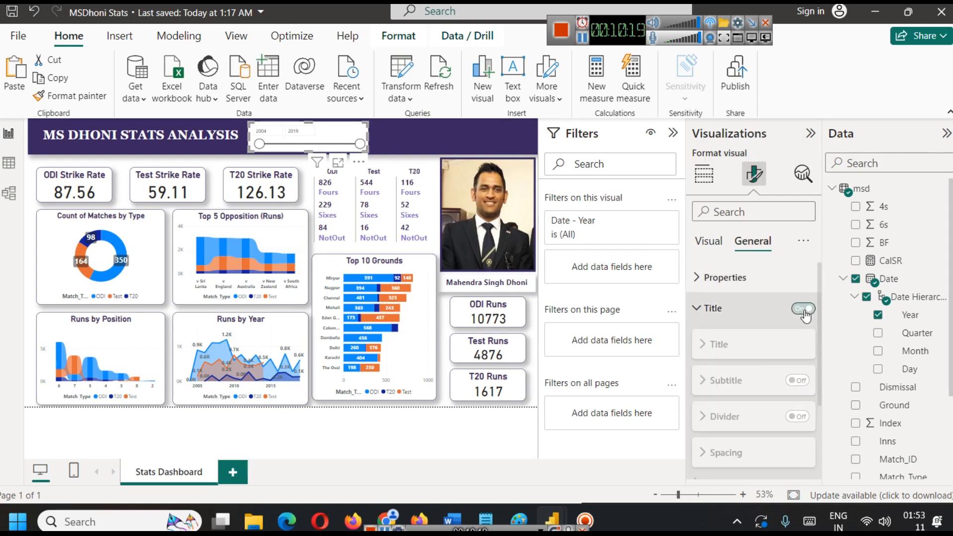
pyautogui.click(803, 308)
pyautogui.click(719, 386)
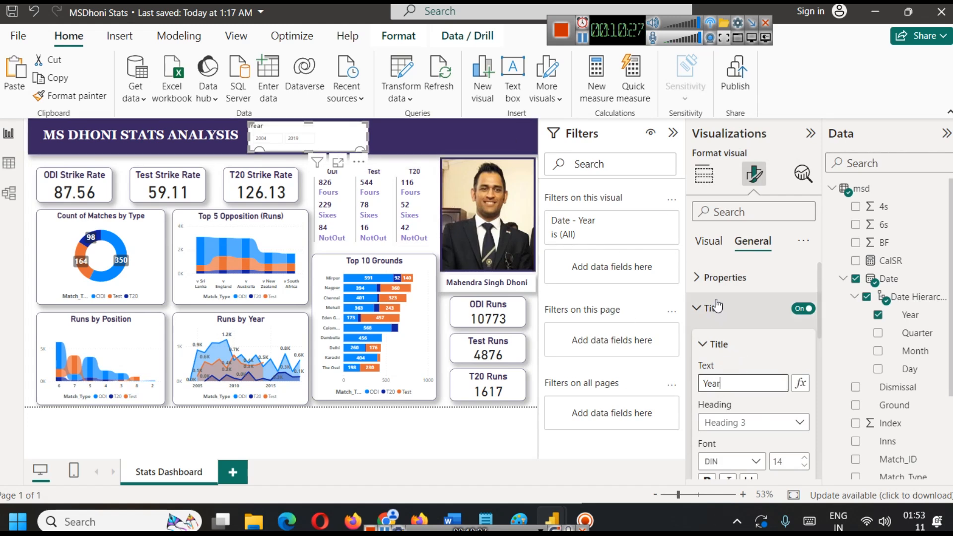
pyautogui.click(715, 278)
# Reduce the font size of the Year slicer's values to 8.
pyautogui.click(710, 242)
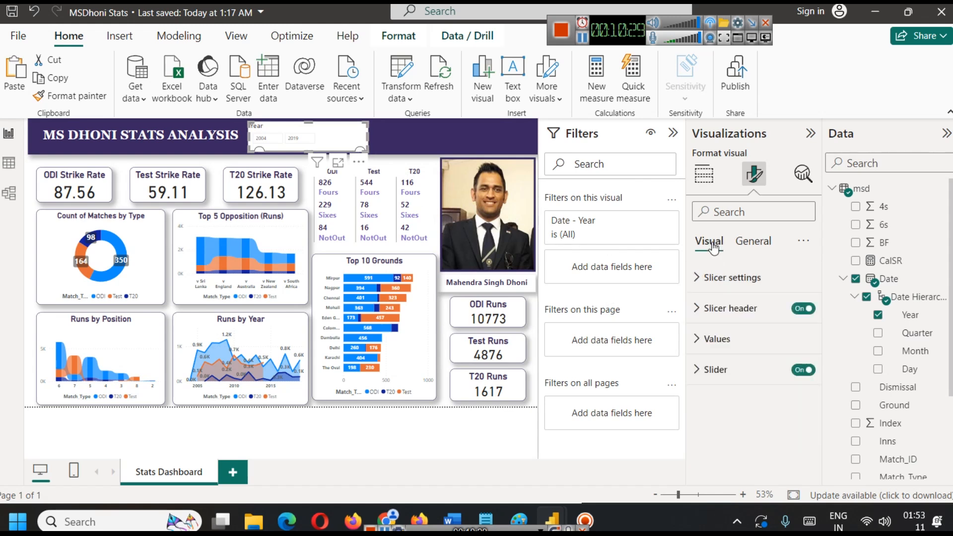
pyautogui.click(299, 138)
pyautogui.doubleClick(296, 137)
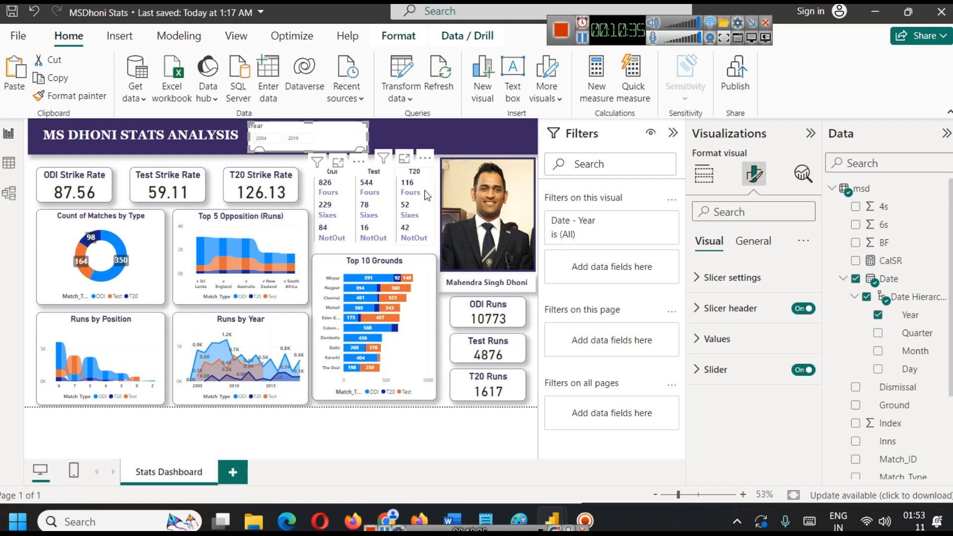
pyautogui.click(717, 340)
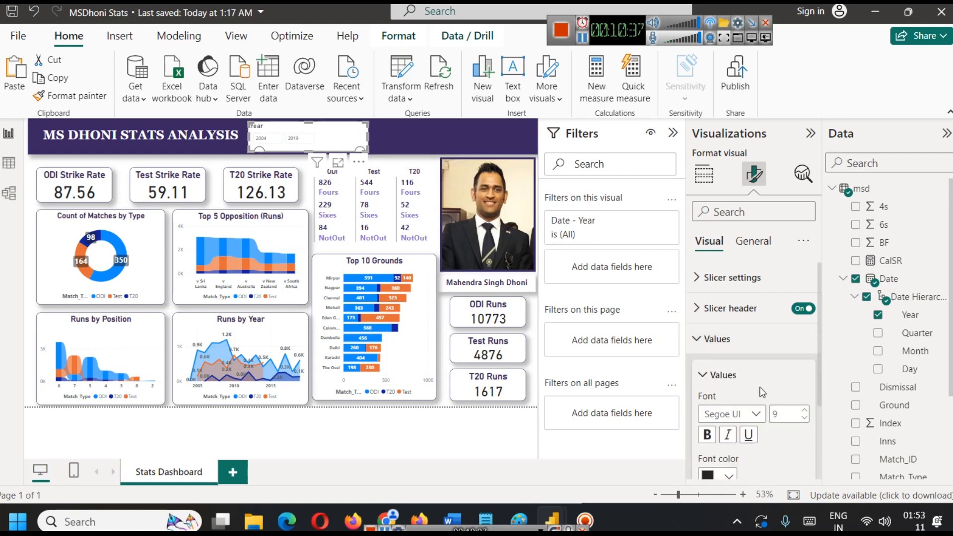
pyautogui.click(805, 420)
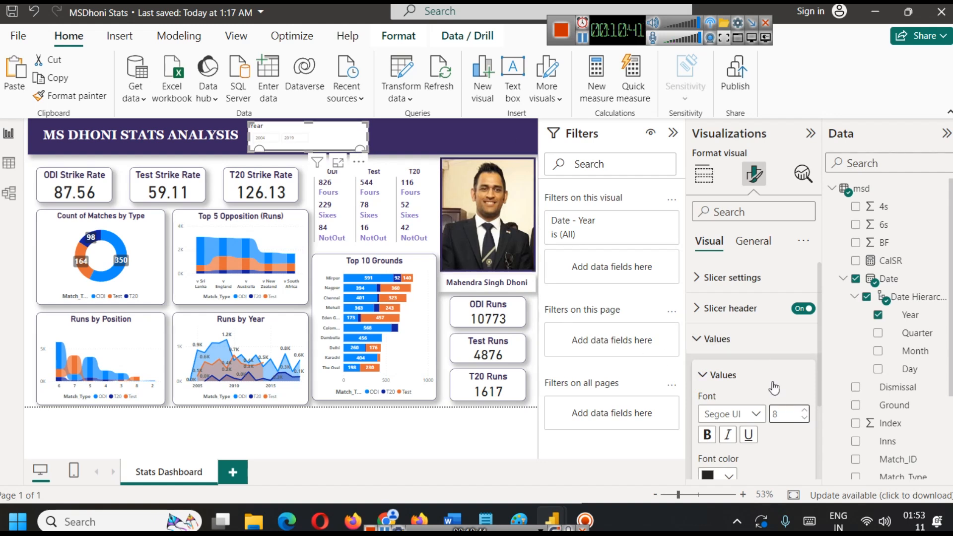
pyautogui.scroll(-2, 764, 381)
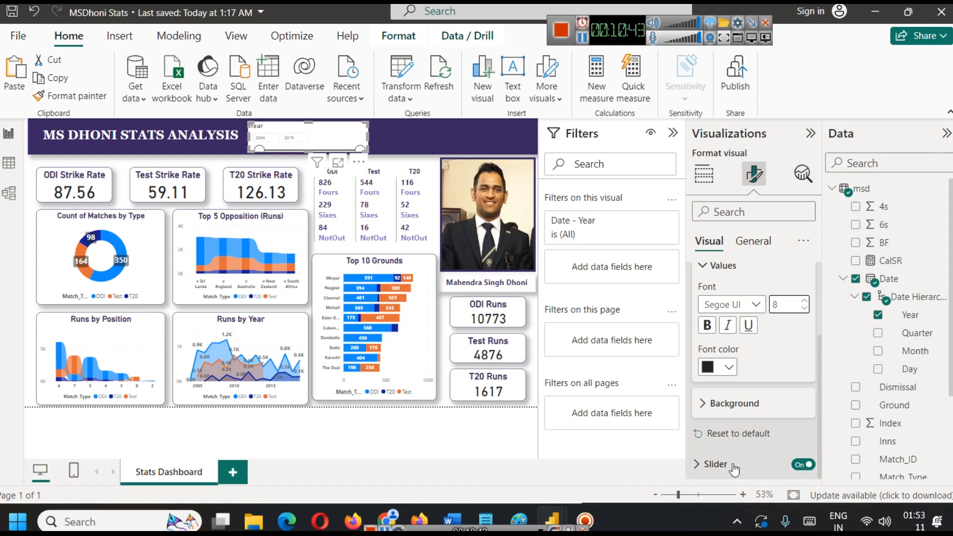
pyautogui.click(434, 144)
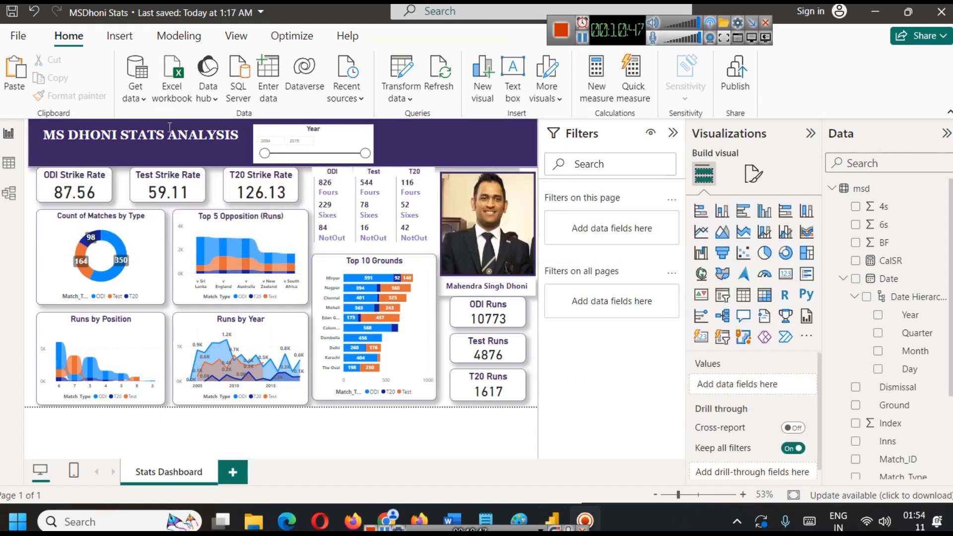
# Try to push the banner title down by inserting a blank line above it.
pyautogui.click(106, 137)
pyautogui.click(44, 132)
pyautogui.press('Return')
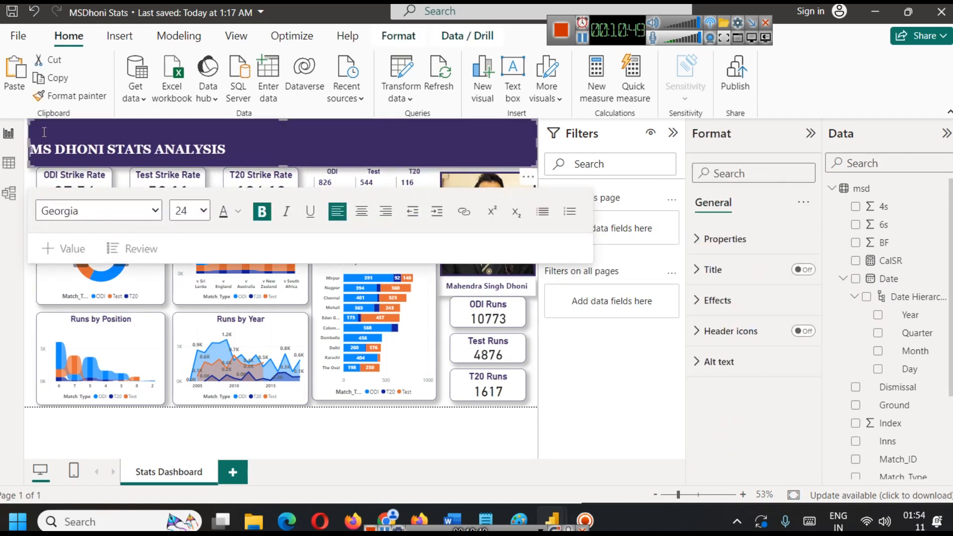
pyautogui.press('BackSpace')
pyautogui.press('BackSpace')
pyautogui.press('BackSpace')
pyautogui.press('BackSpace')
pyautogui.press('BackSpace')
pyautogui.write('a')
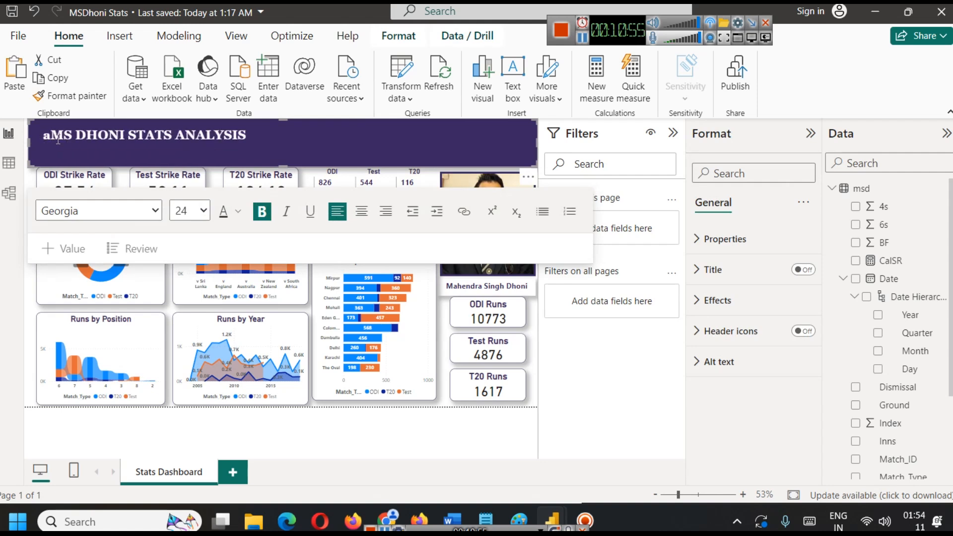
pyautogui.press('BackSpace')
pyautogui.click(597, 361)
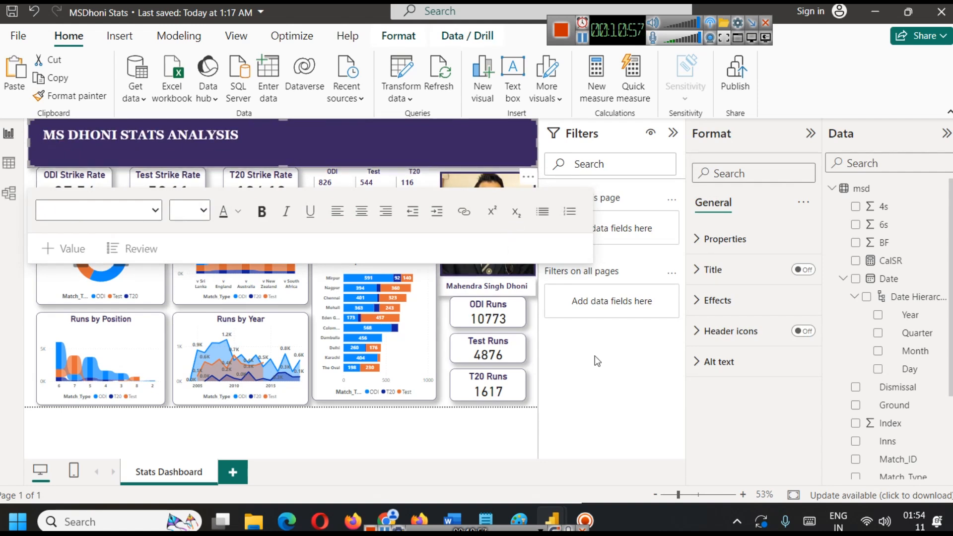
pyautogui.click(26, 182)
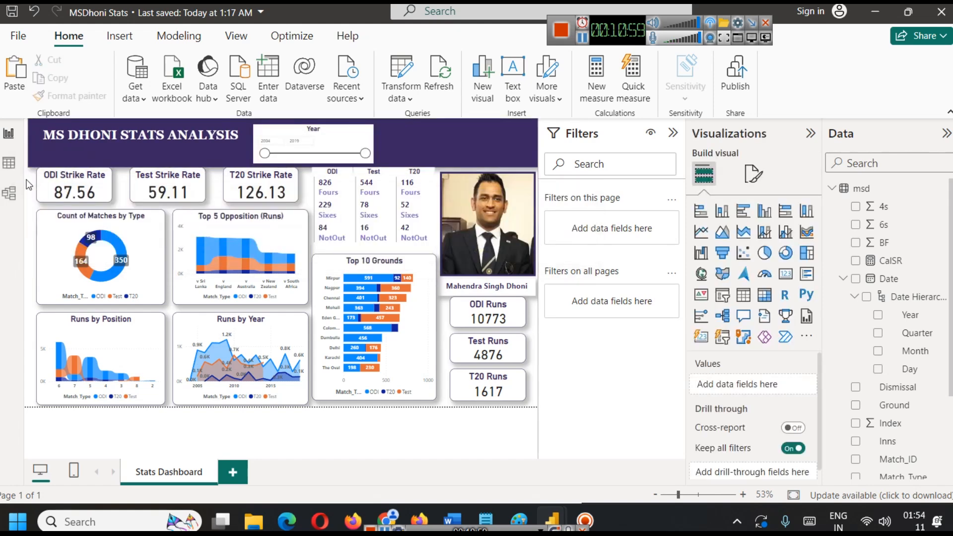
# Change the Year slicer's style to Dropdown and open its list of years.
pyautogui.click(355, 136)
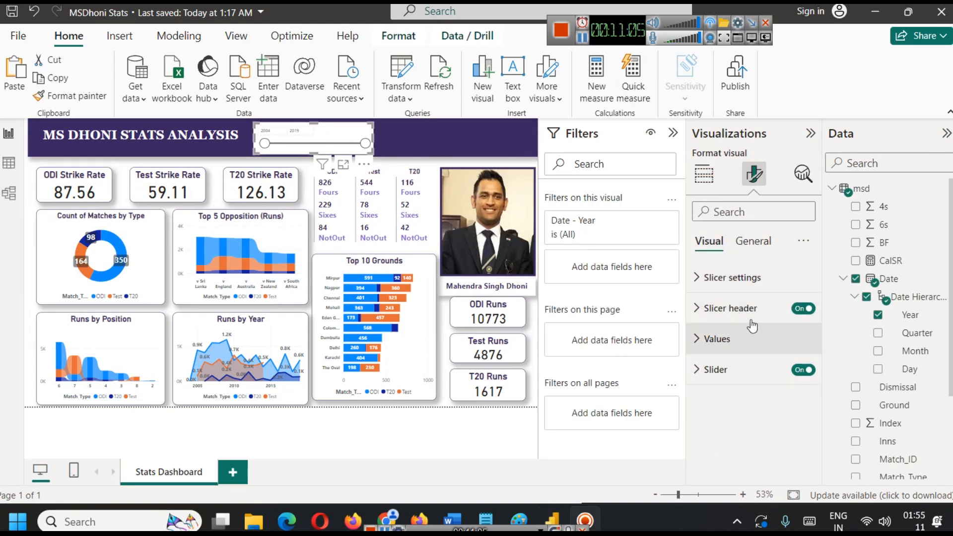
pyautogui.click(733, 278)
pyautogui.click(759, 355)
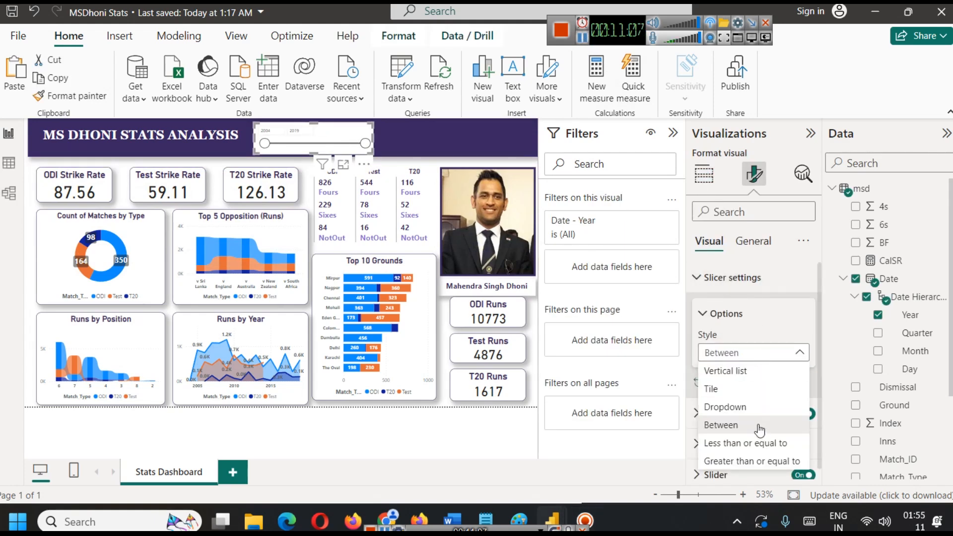
pyautogui.click(752, 408)
pyautogui.click(350, 145)
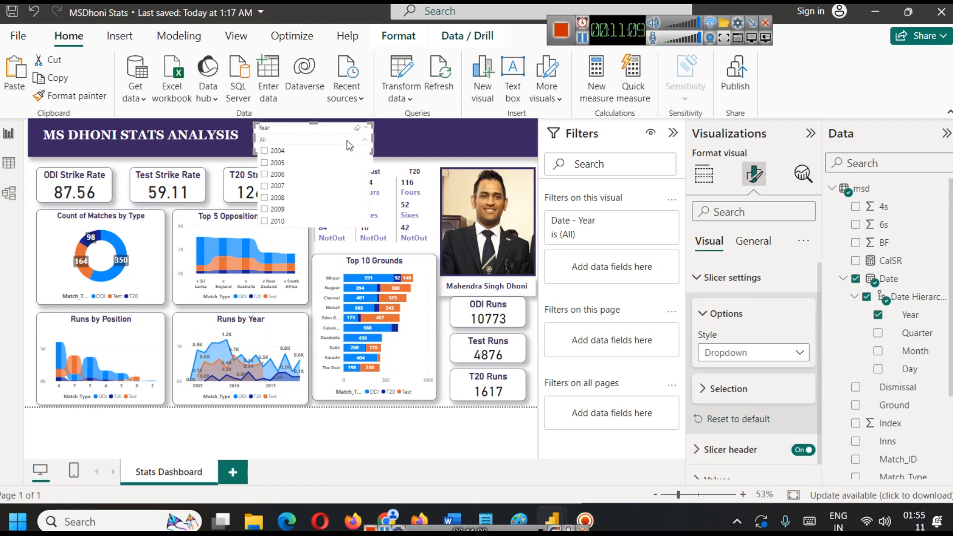
# Check the Year slicer's dropdown list again and reduce the slicer's height so it fits inside the banner.
pyautogui.click(399, 135)
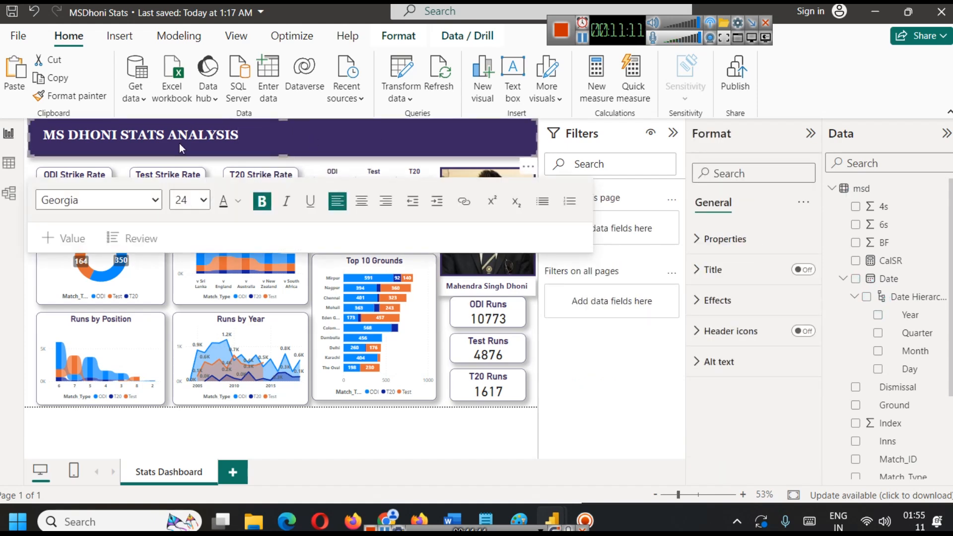
pyautogui.click(183, 162)
pyautogui.click(328, 148)
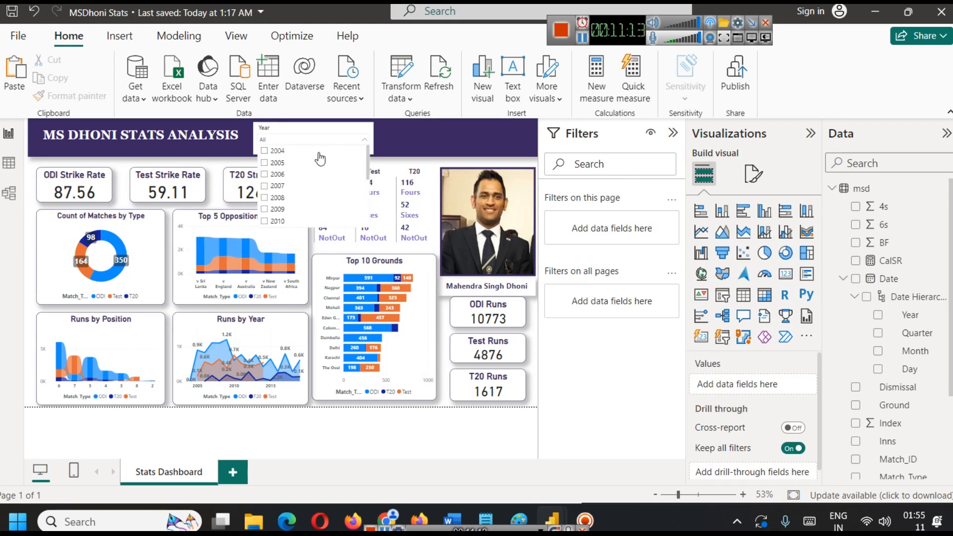
pyautogui.click(293, 138)
pyautogui.moveTo(311, 154); pyautogui.dragTo(312, 146)
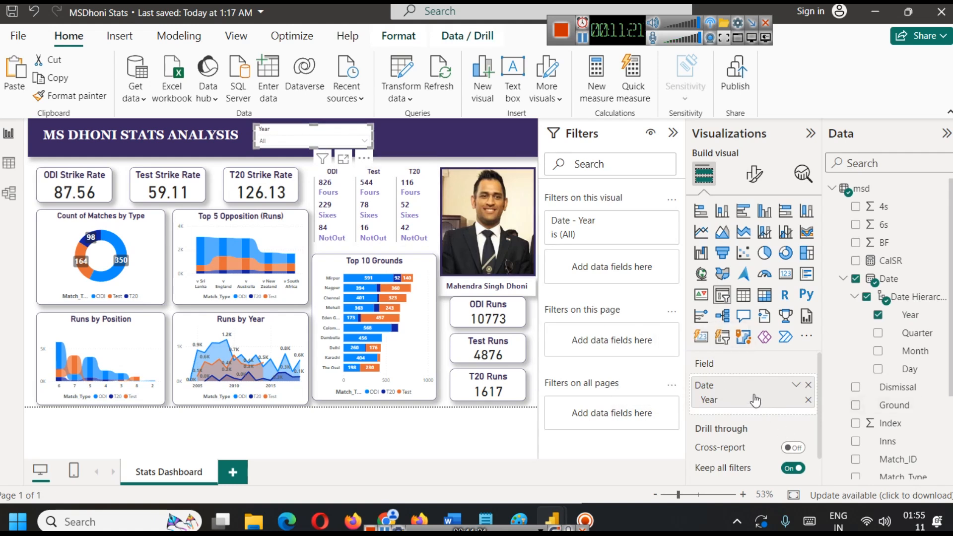
# Make the Year slicer's header text bold and colour it the recent dark purple.
pyautogui.click(755, 174)
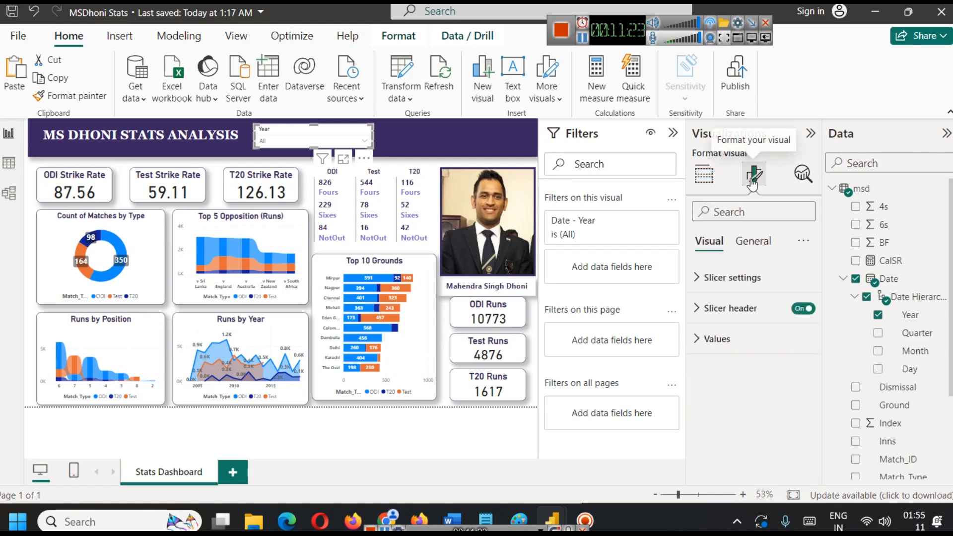
pyautogui.click(720, 306)
pyautogui.scroll(-4, 725, 355)
pyautogui.click(707, 293)
pyautogui.click(736, 336)
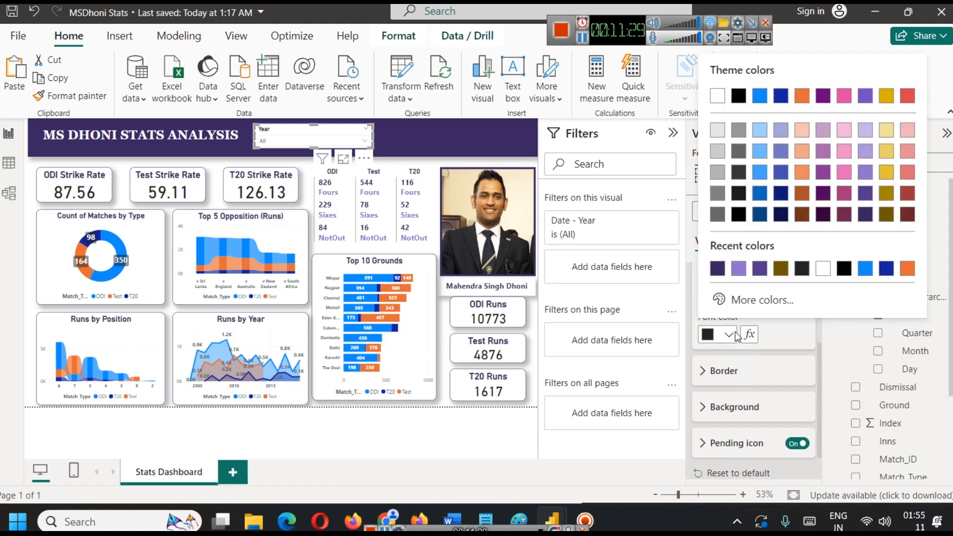
pyautogui.click(722, 270)
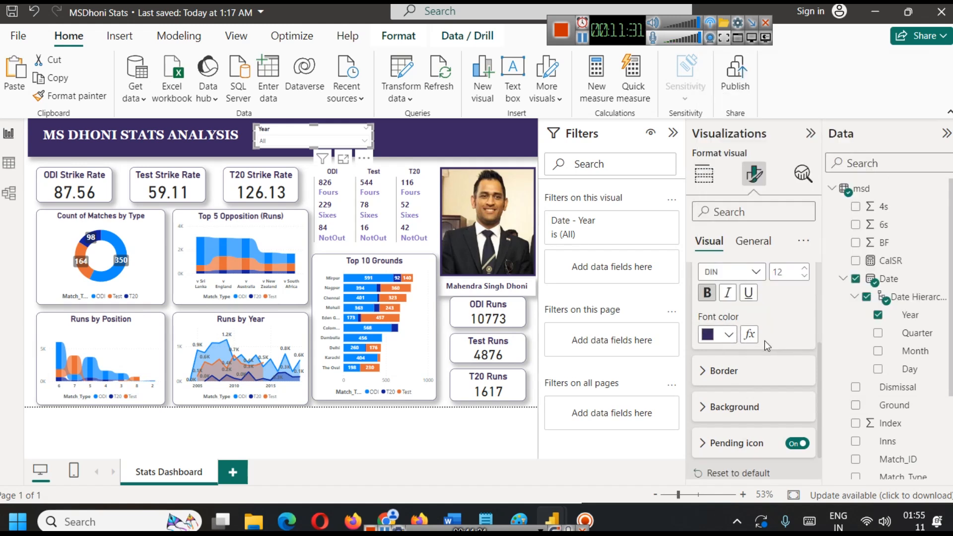
pyautogui.click(758, 370)
pyautogui.scroll(-3, 752, 368)
pyautogui.scroll(-2, 751, 368)
pyautogui.click(740, 369)
pyautogui.scroll(-1, 738, 375)
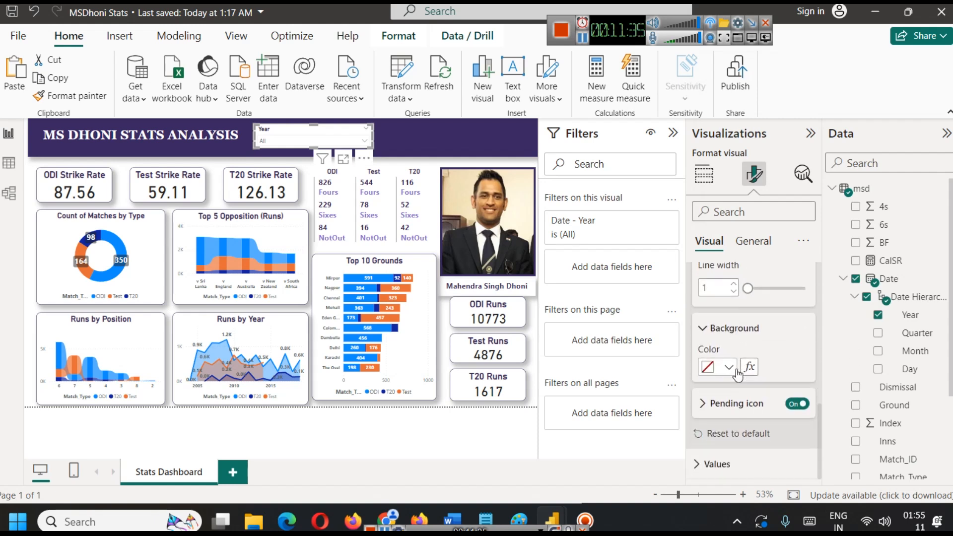
# Turn on the Year slicer's shadow and give it a visual border in the recent dark purple.
pyautogui.scroll(5, 742, 358)
pyautogui.click(753, 241)
pyautogui.click(740, 338)
pyautogui.scroll(-3, 737, 348)
pyautogui.click(787, 373)
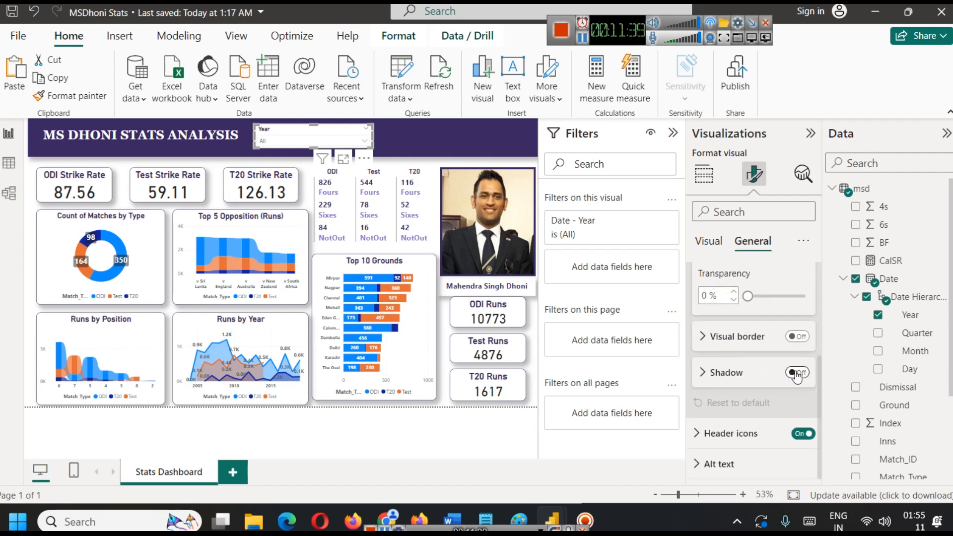
pyautogui.click(725, 342)
pyautogui.click(794, 338)
pyautogui.click(728, 376)
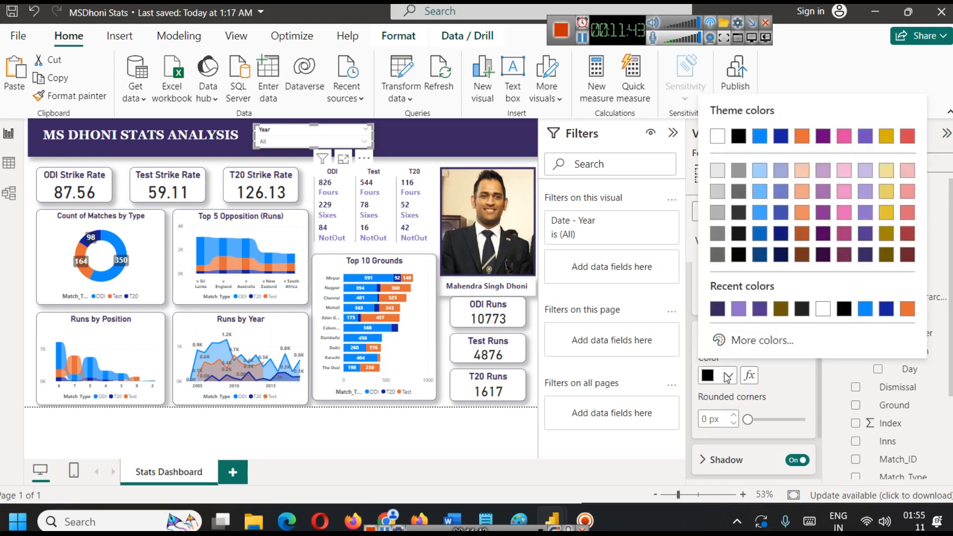
pyautogui.click(718, 310)
# Round the corners of the Year slicer's border, replacing a trial 23 px with a smaller radius.
pyautogui.click(712, 418)
pyautogui.write('23')
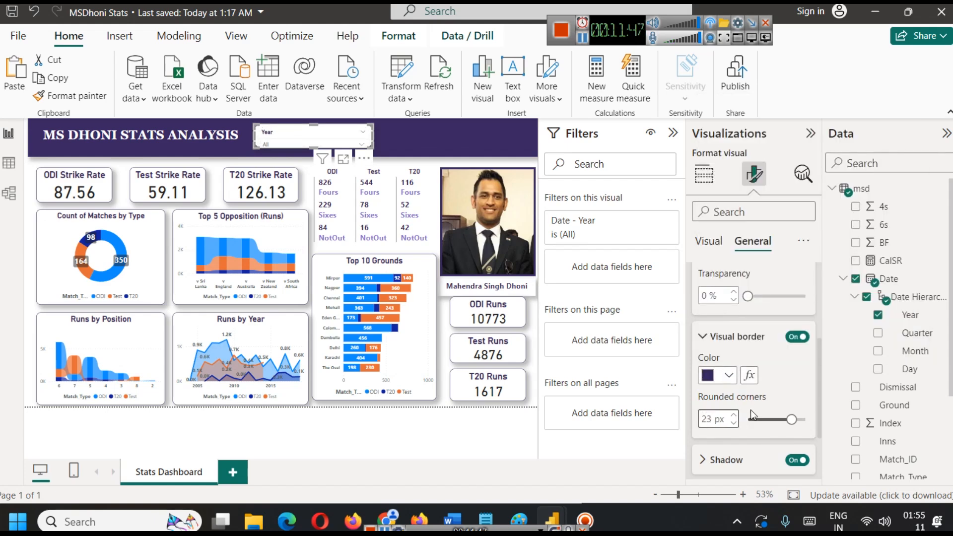
pyautogui.press('BackSpace')
pyautogui.press('BackSpace')
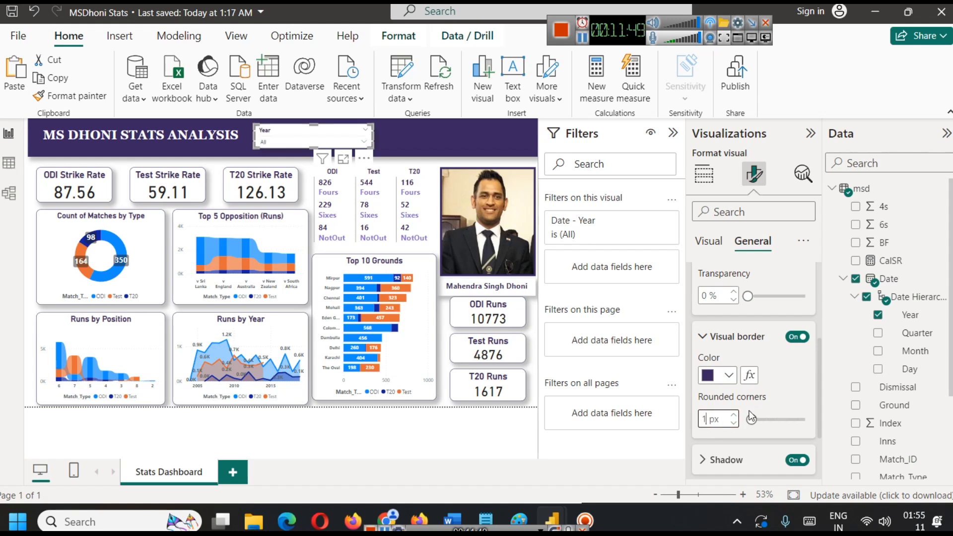
pyautogui.click(463, 148)
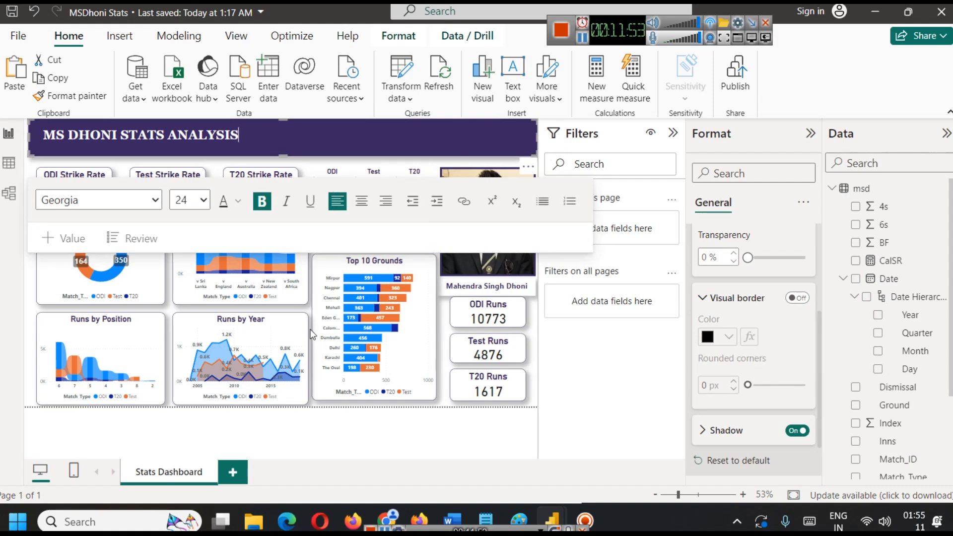
pyautogui.click(376, 428)
pyautogui.click(367, 398)
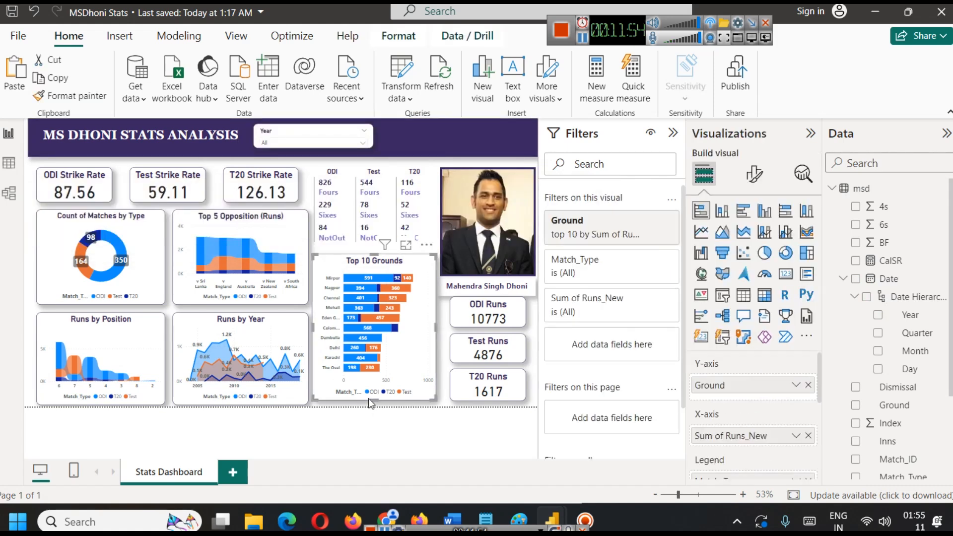
pyautogui.click(377, 428)
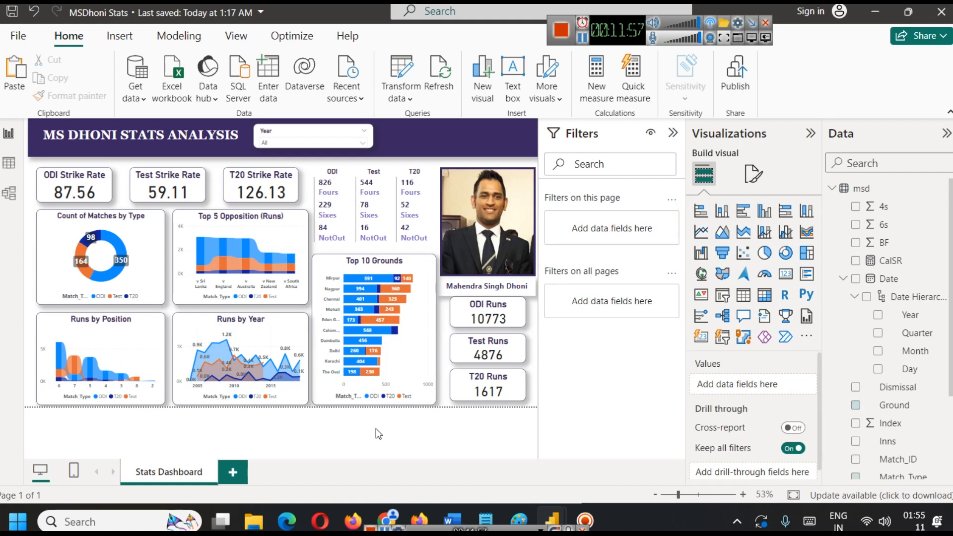
# Extend the Year slicer's lower edge slightly within the banner.
pyautogui.click(323, 137)
pyautogui.moveTo(310, 144); pyautogui.dragTo(311, 147)
pyautogui.click(410, 144)
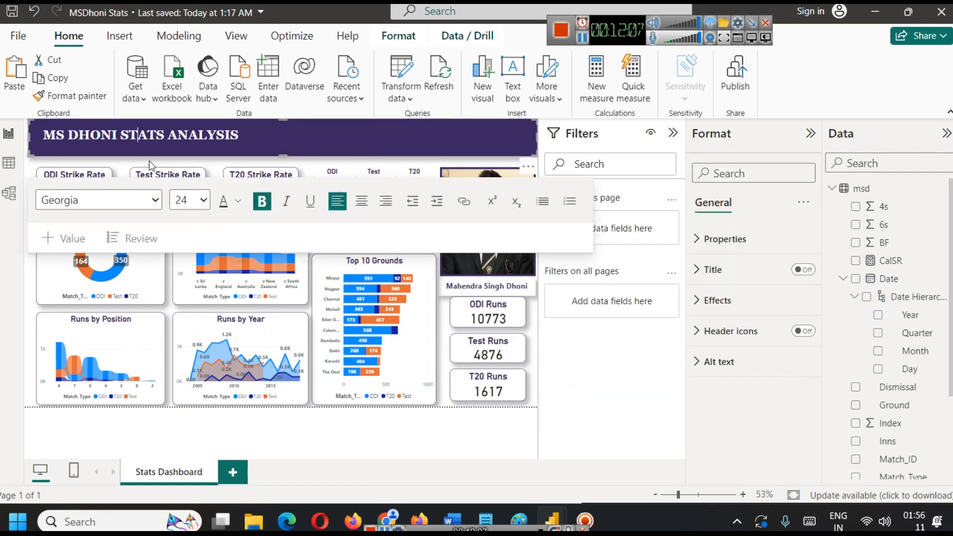
pyautogui.click(199, 160)
# Set the transparency of the Year slicer's background to 12%.
pyautogui.click(307, 141)
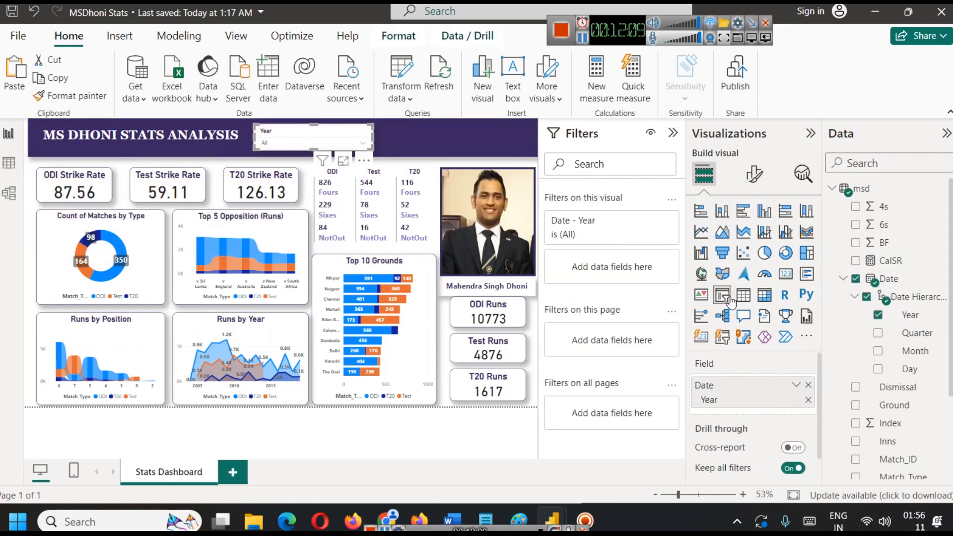
pyautogui.click(754, 174)
pyautogui.click(768, 242)
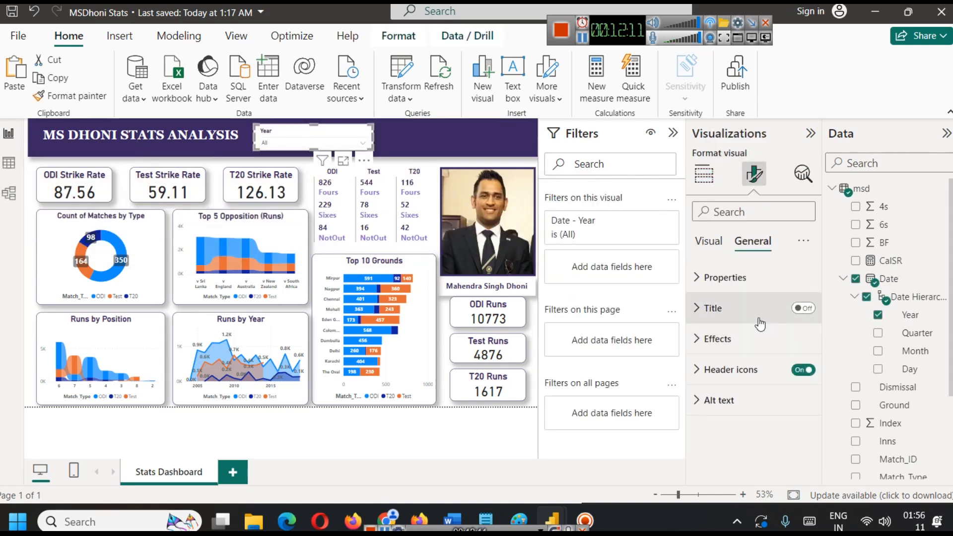
pyautogui.click(718, 338)
pyautogui.scroll(-2, 748, 373)
pyautogui.moveTo(748, 389)
pyautogui.mouseDown()
pyautogui.moveTo(760, 388)
pyautogui.moveTo(752, 387)
pyautogui.mouseUp()
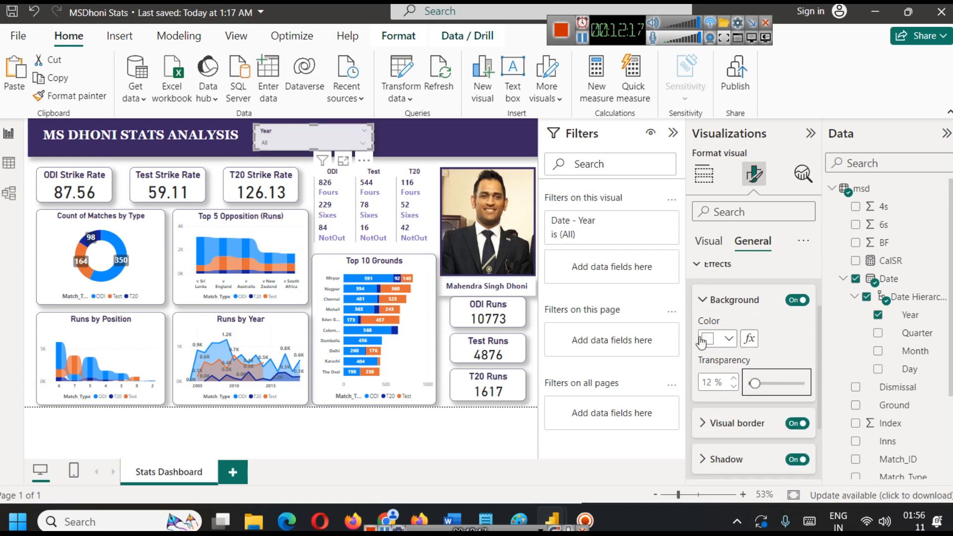
pyautogui.click(151, 160)
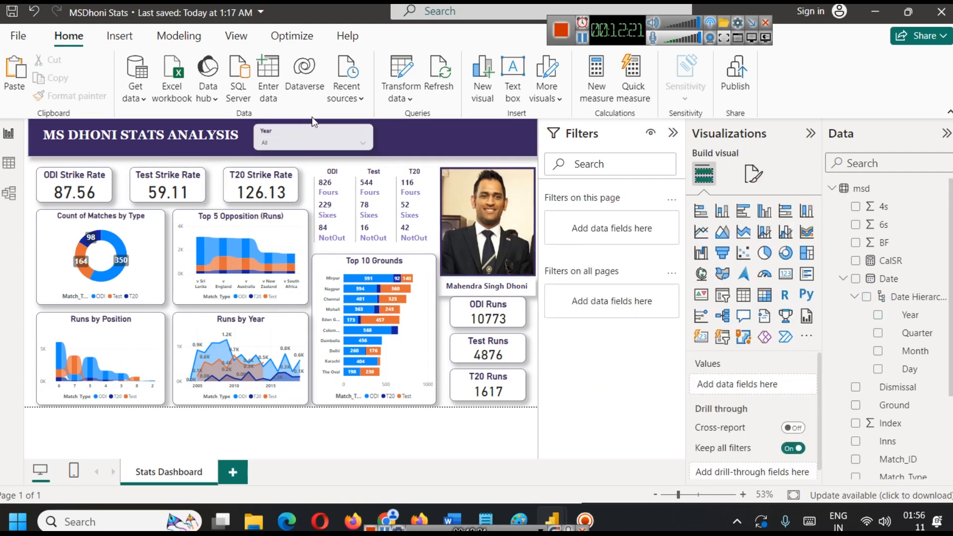
# Filter the dashboard to 2007 with the Year slicer.
pyautogui.click(315, 139)
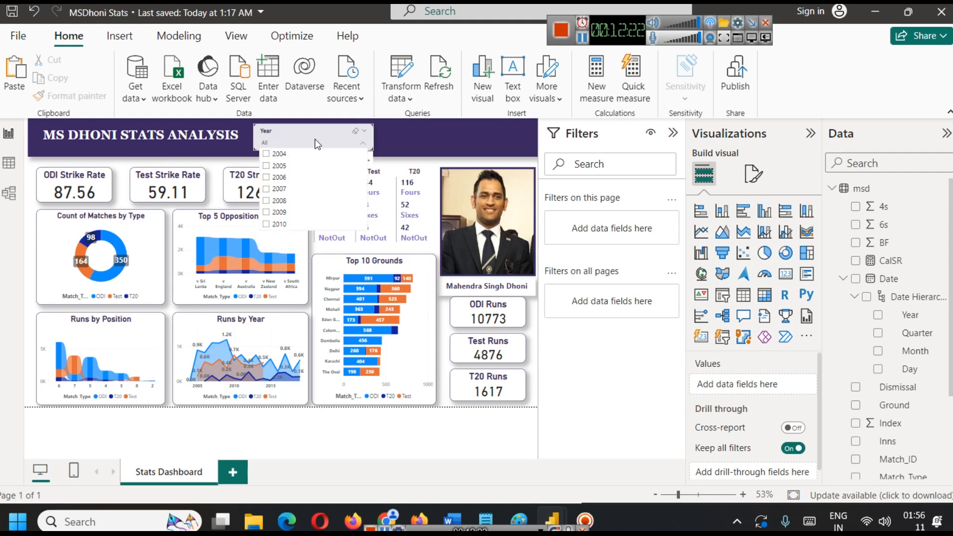
pyautogui.click(281, 189)
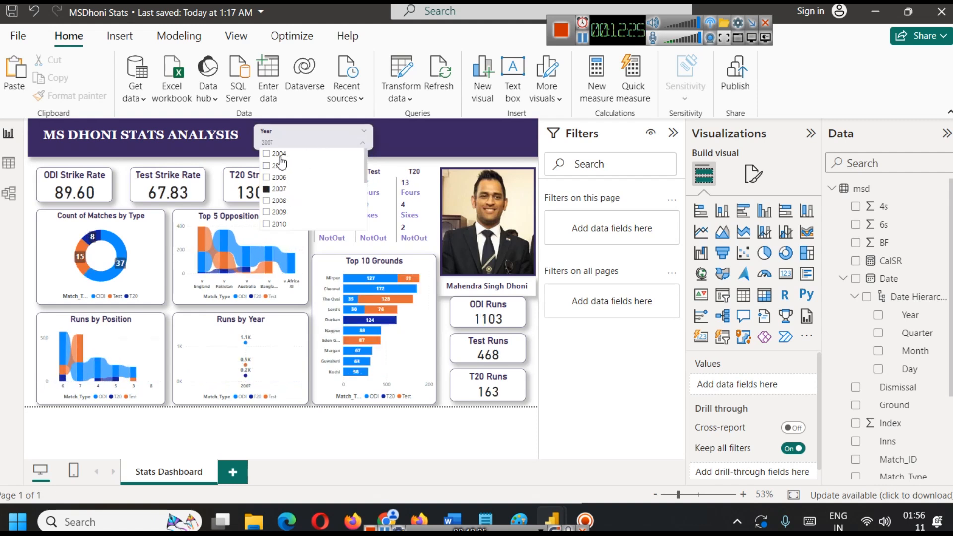
pyautogui.click(284, 136)
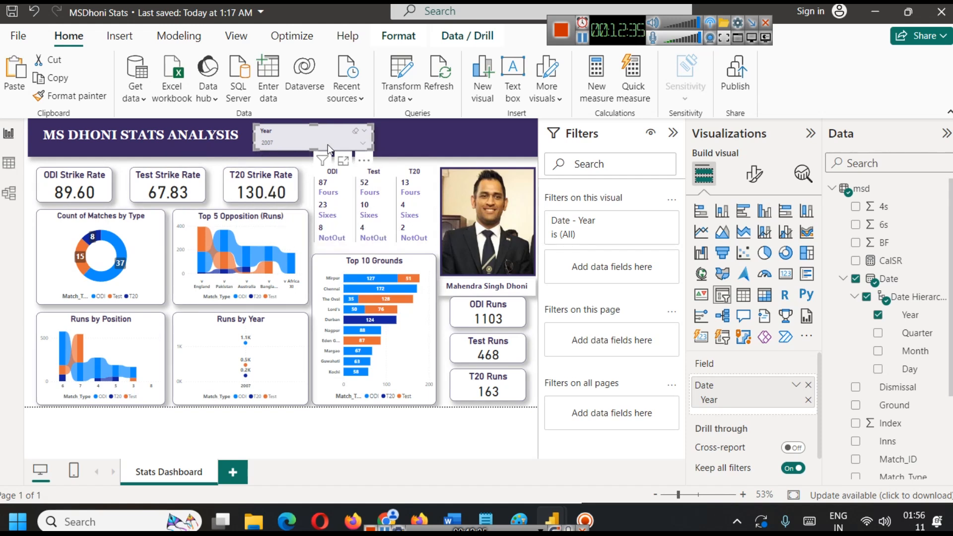
# Duplicate the Year slicer and place the copy beside the original in the banner.
pyautogui.hotkey('ctrl', 'c')
pyautogui.hotkey('ctrl', 'v')
pyautogui.moveTo(323, 134); pyautogui.dragTo(450, 133)
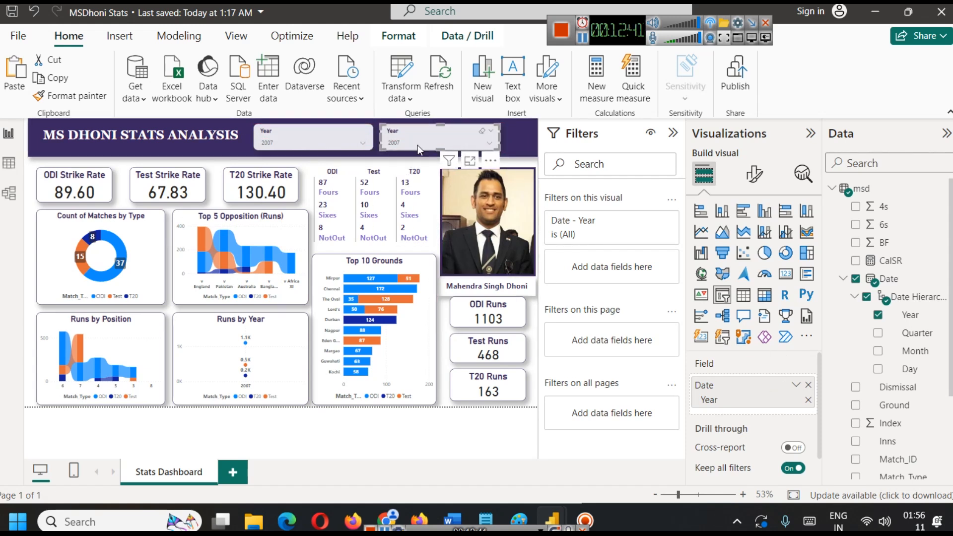
# Replace the copied slicer's Date field with the Opposition field.
pyautogui.click(810, 385)
pyautogui.click(844, 279)
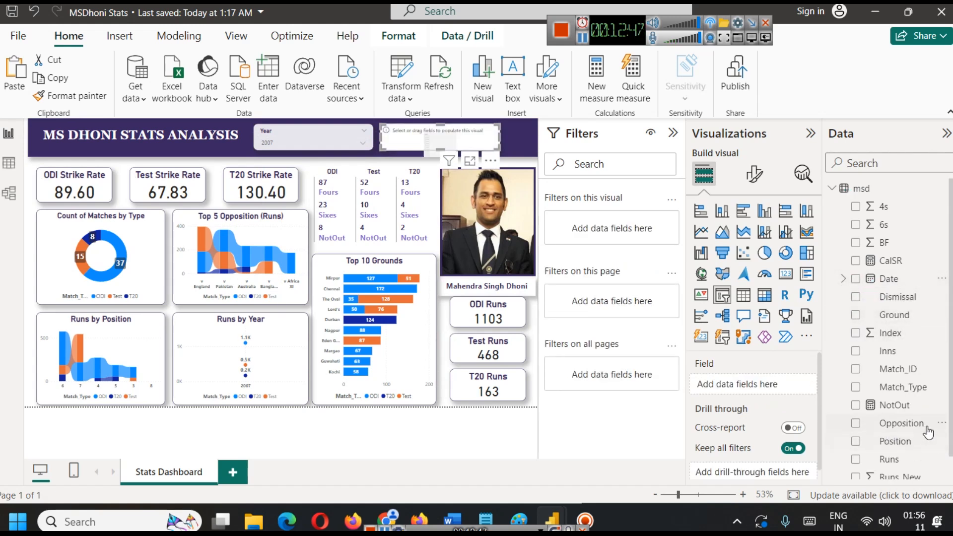
pyautogui.scroll(-1, 903, 407)
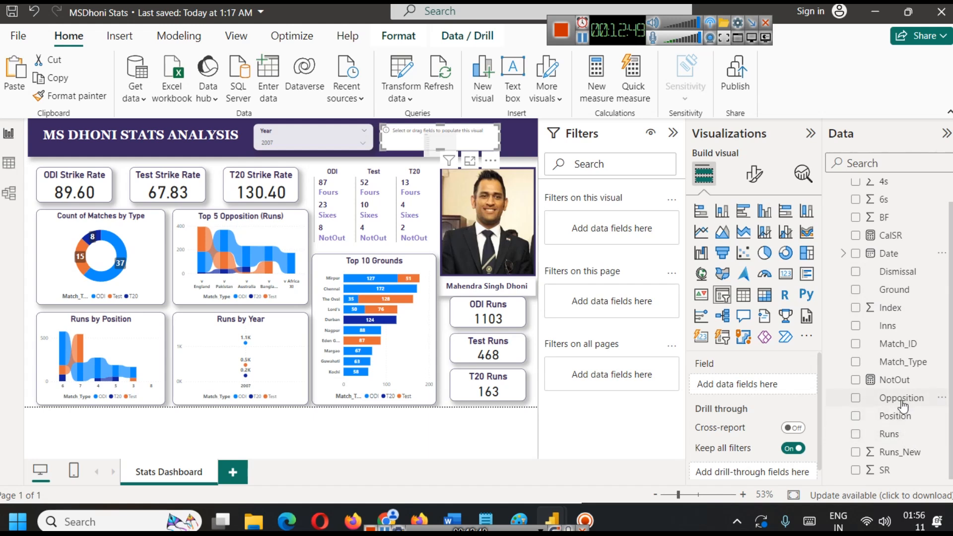
pyautogui.moveTo(904, 407); pyautogui.dragTo(735, 386)
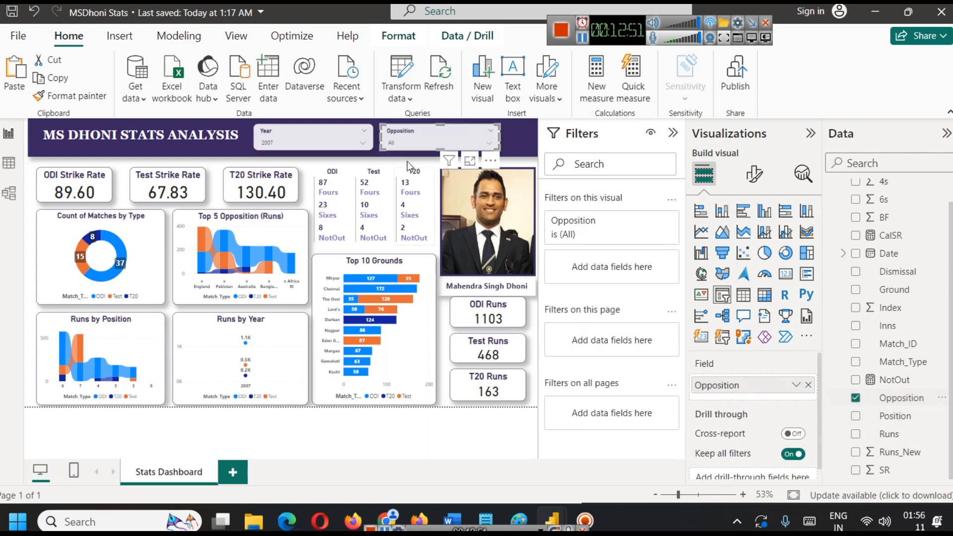
# Look through the list of teams in the Opposition slicer.
pyautogui.click(398, 144)
pyautogui.scroll(-3, 435, 188)
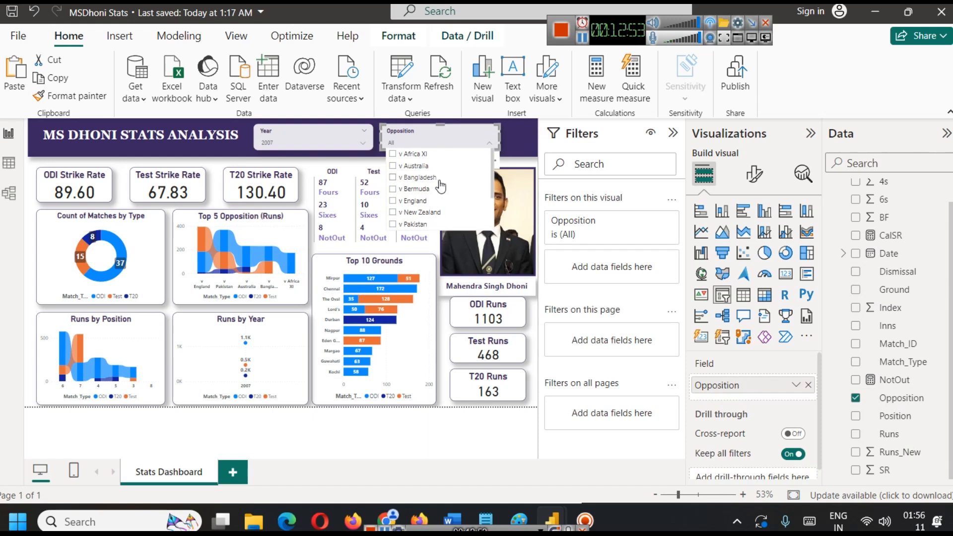
pyautogui.scroll(3, 435, 189)
pyautogui.click(193, 162)
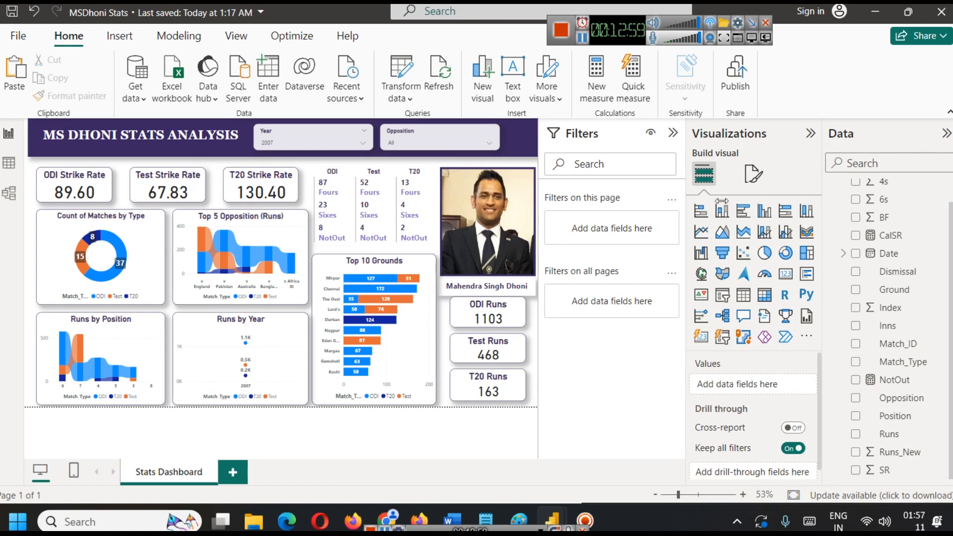
# Filter the dashboard to v Australia with the Opposition slicer and clear 2007 from the Year slicer.
pyautogui.click(409, 140)
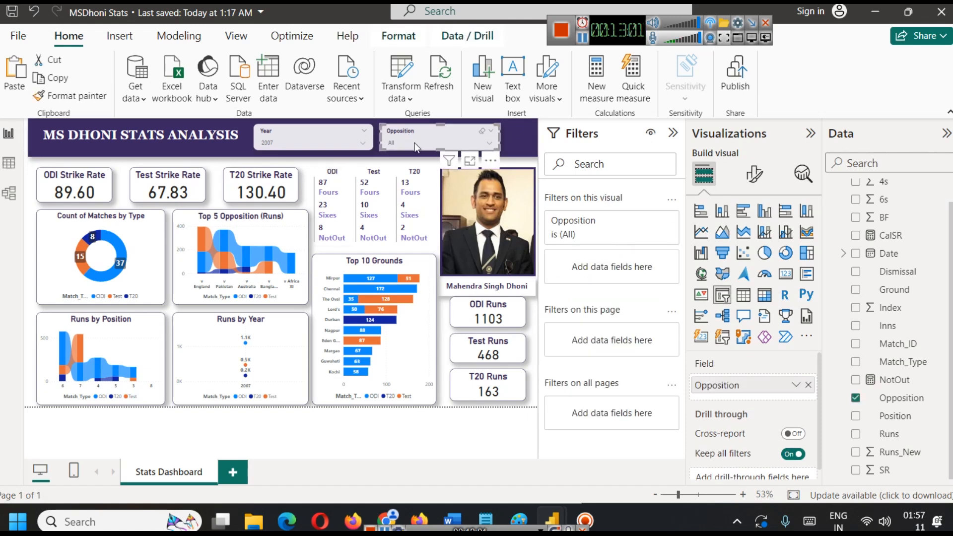
pyautogui.click(415, 143)
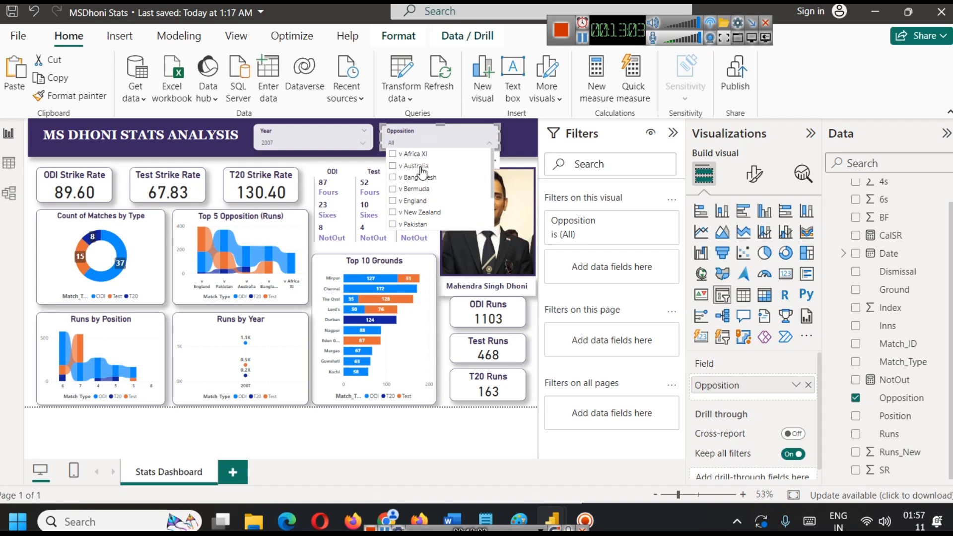
pyautogui.click(417, 167)
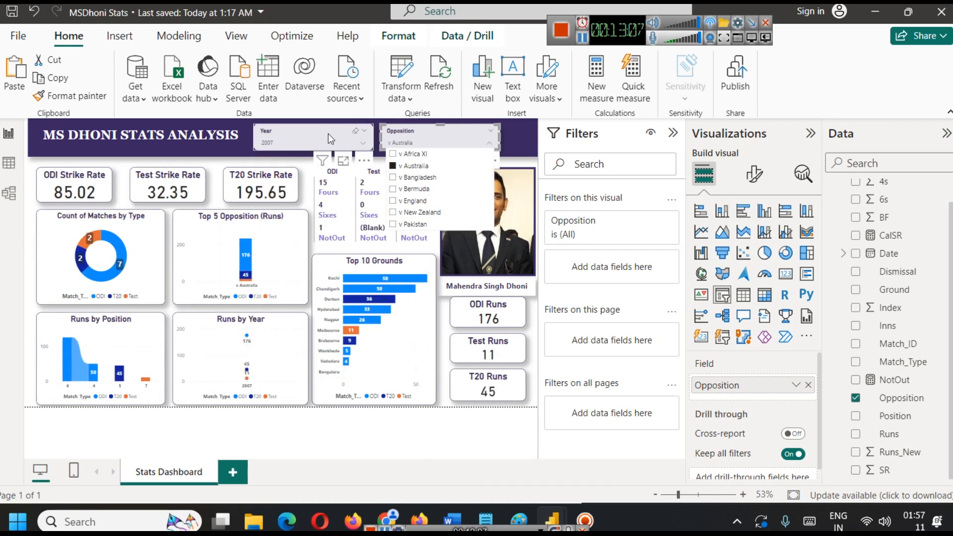
pyautogui.click(321, 139)
pyautogui.click(278, 188)
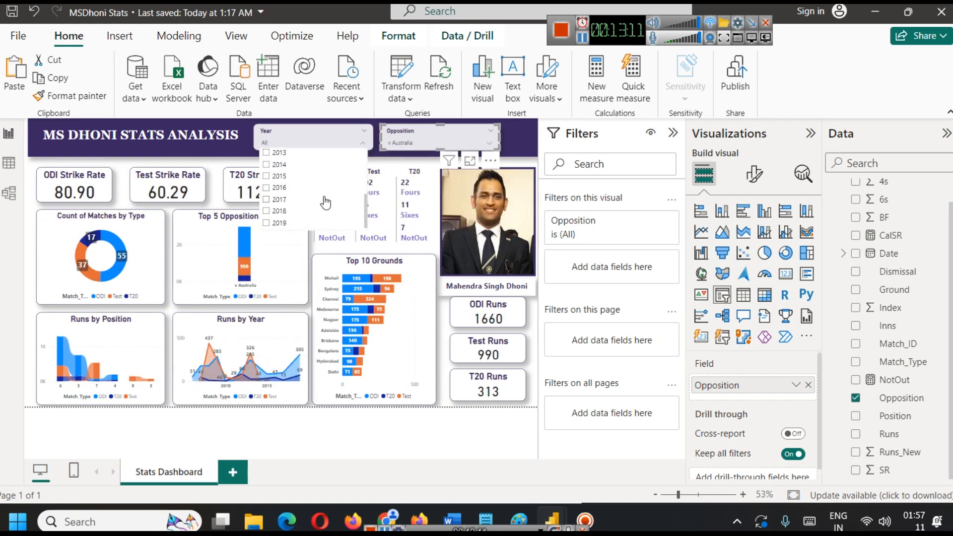
pyautogui.click(213, 162)
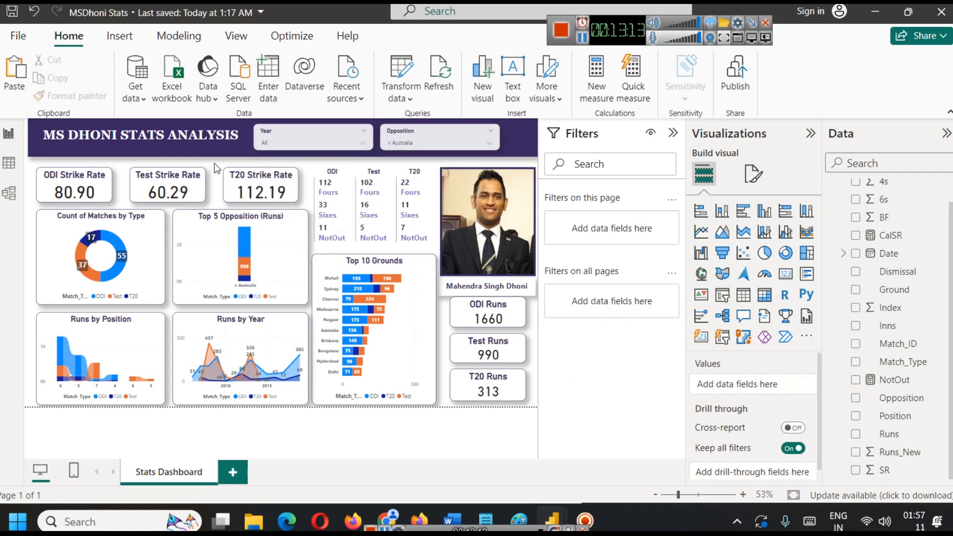
# Examine the data point details in the opposition, position and match type charts for v Australia.
pyautogui.moveTo(246, 245)
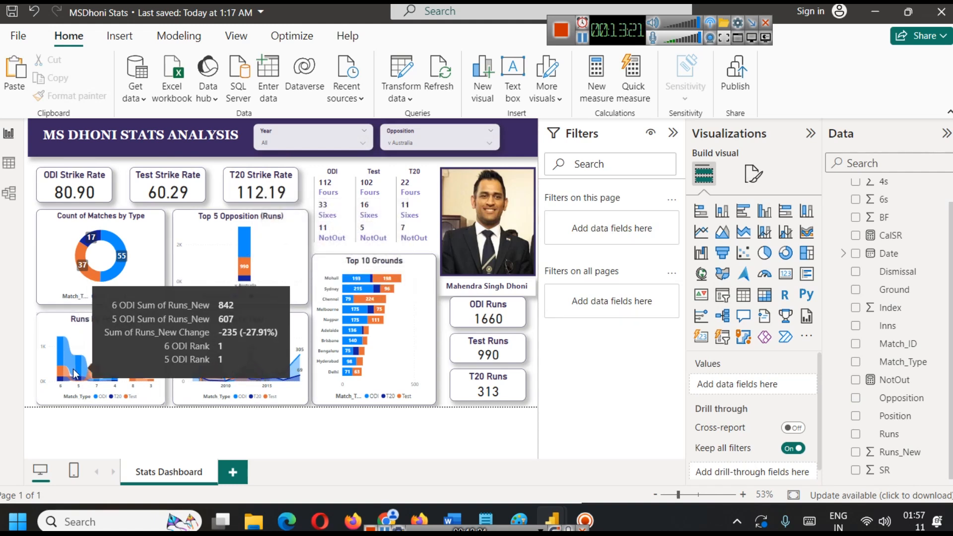
pyautogui.moveTo(61, 344)
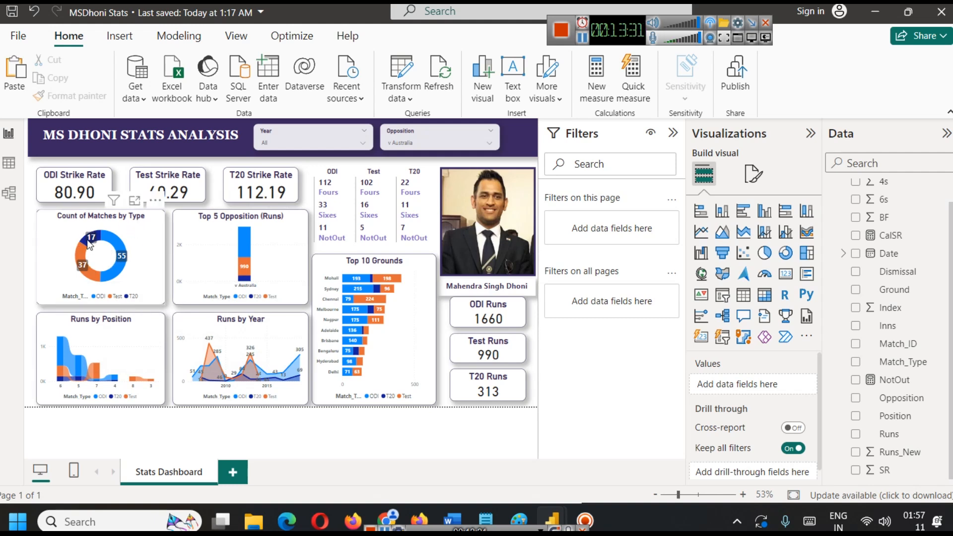
pyautogui.moveTo(89, 242)
pyautogui.click(141, 236)
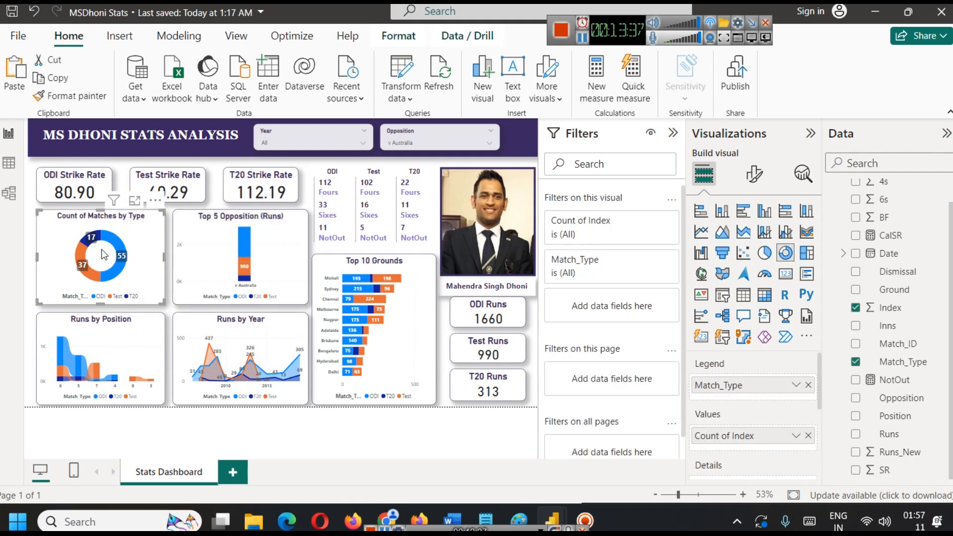
pyautogui.moveTo(88, 271)
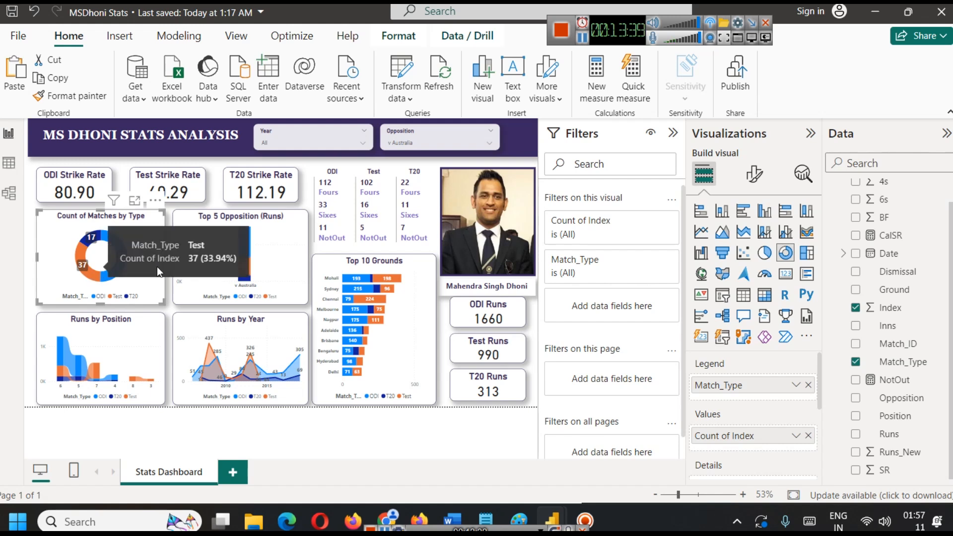
pyautogui.moveTo(123, 256)
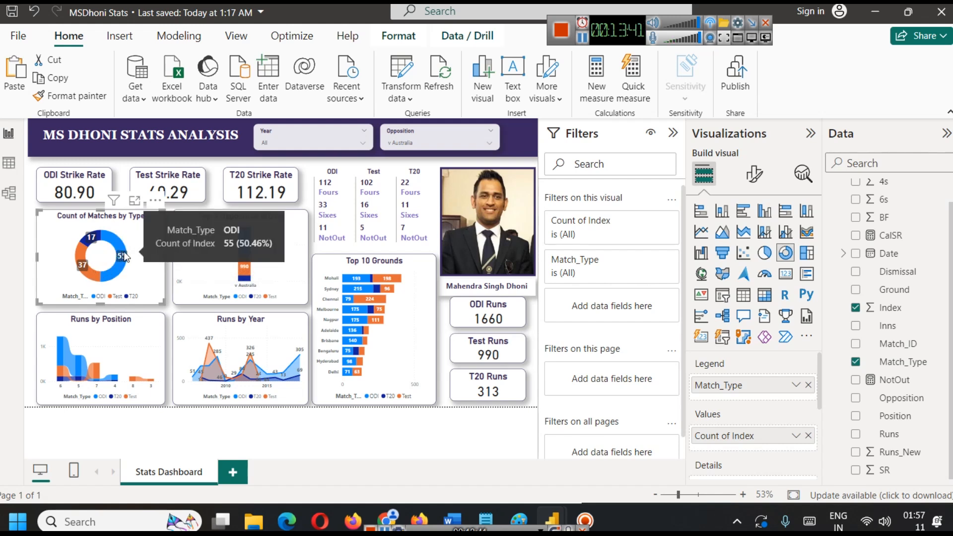
# Set the Opposition slicer's header text font size to 13.
pyautogui.moveTo(95, 242)
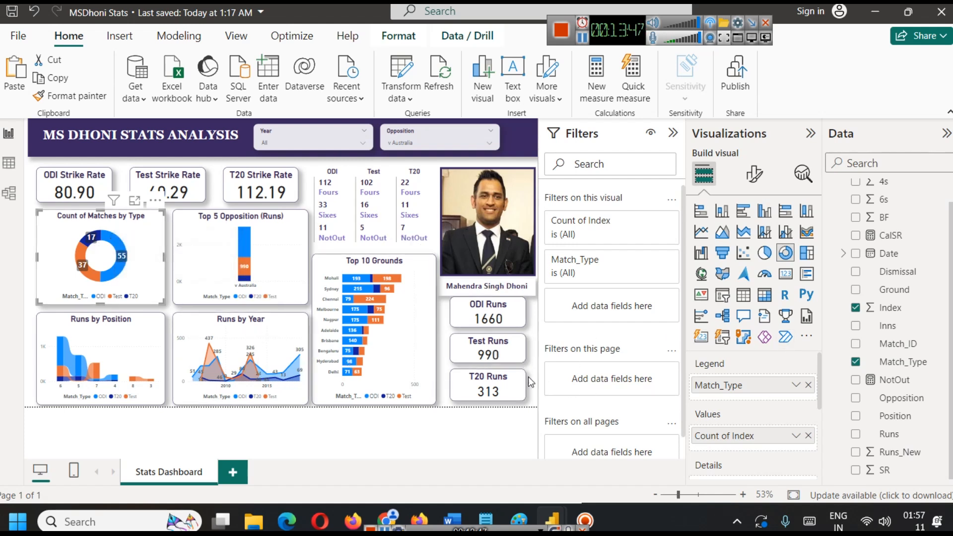
pyautogui.click(422, 143)
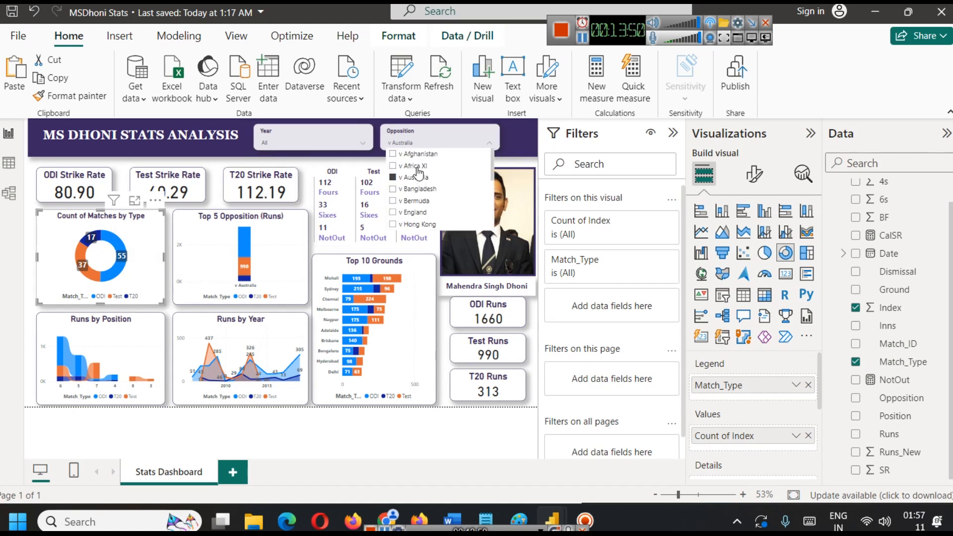
pyautogui.click(426, 143)
pyautogui.click(754, 173)
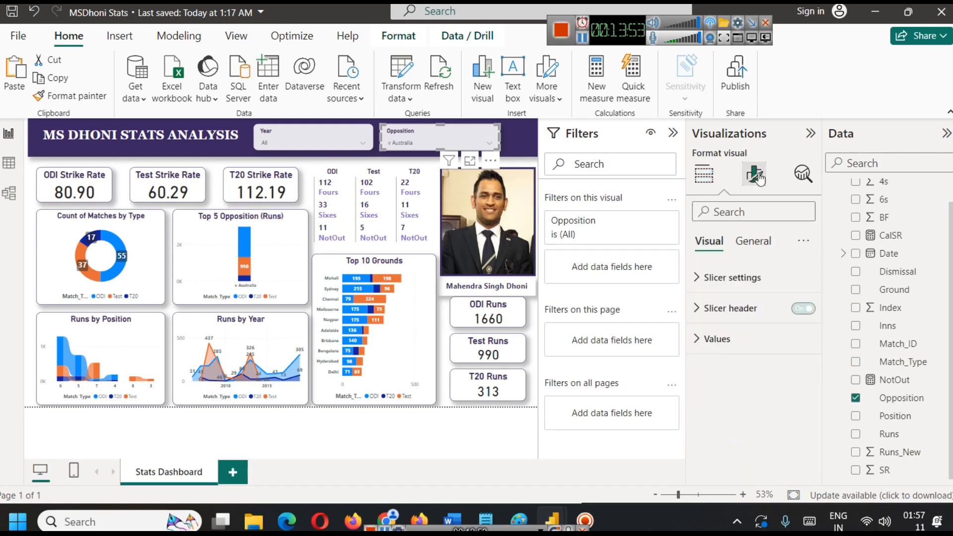
pyautogui.click(730, 309)
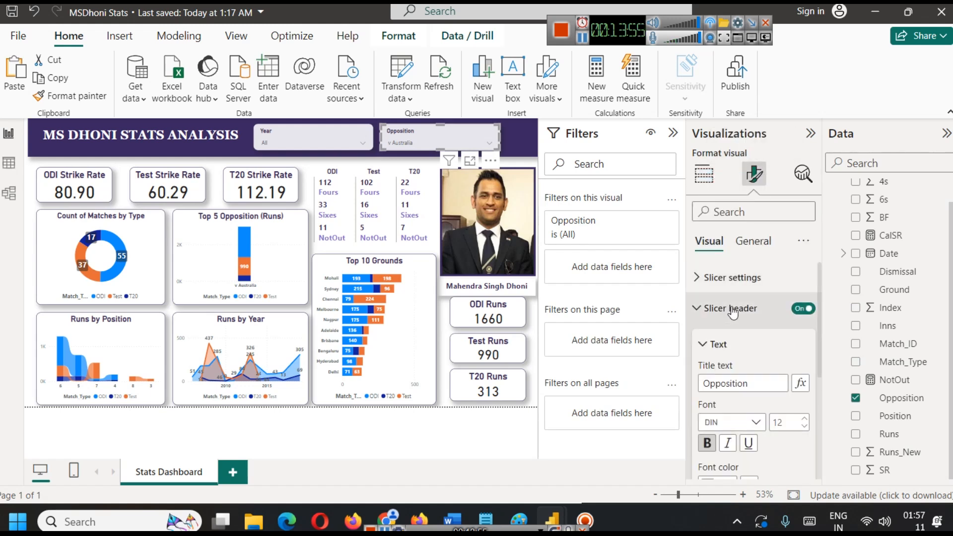
pyautogui.click(805, 421)
pyautogui.click(805, 421)
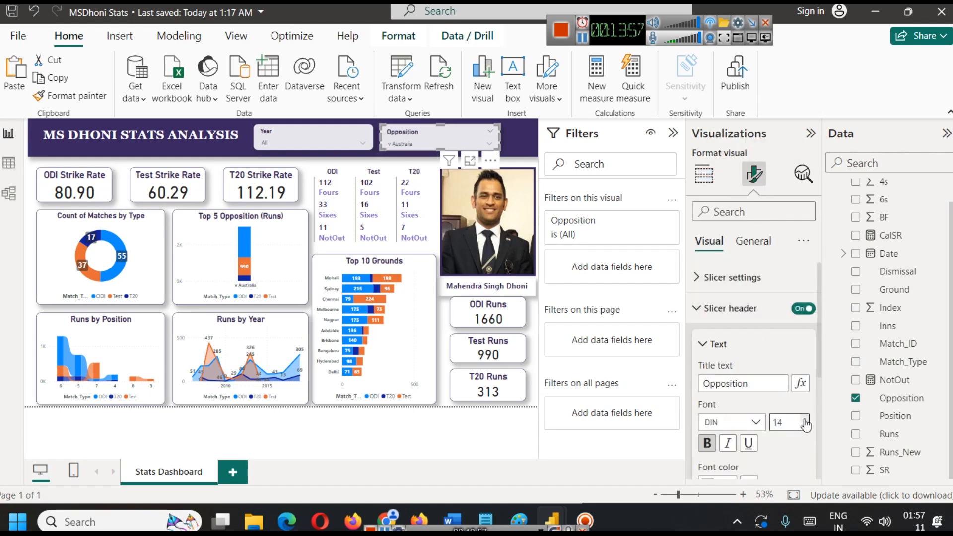
pyautogui.click(806, 425)
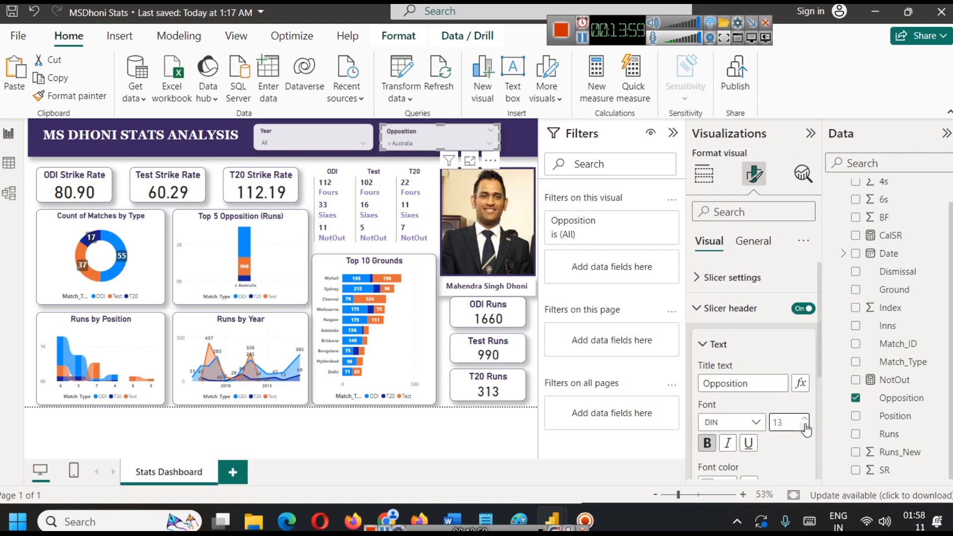
# Set the font size of the slicer values to 13 for both the Opposition and Year slicers.
pyautogui.scroll(-3, 800, 425)
pyautogui.scroll(-2, 779, 420)
pyautogui.click(775, 446)
pyautogui.click(803, 387)
pyautogui.click(803, 387)
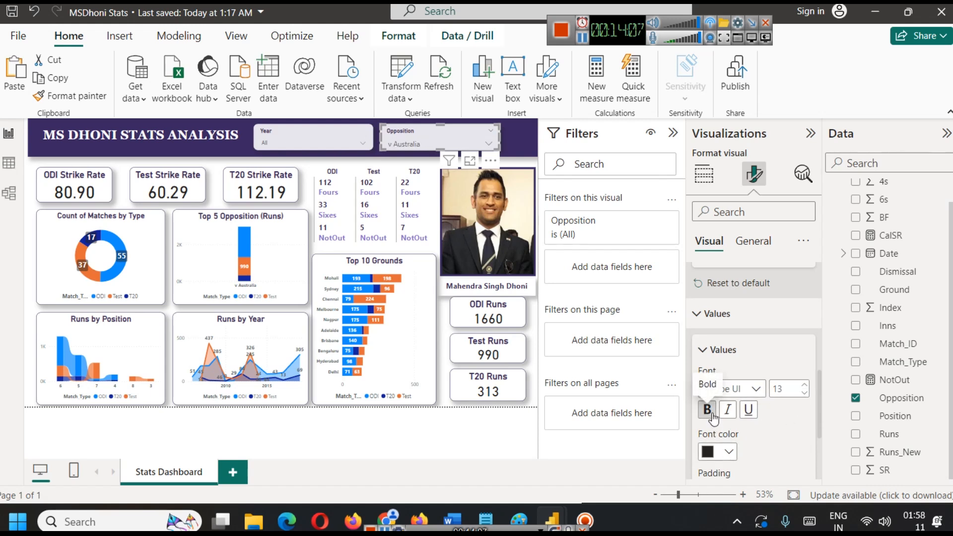
pyautogui.click(314, 136)
pyautogui.click(804, 385)
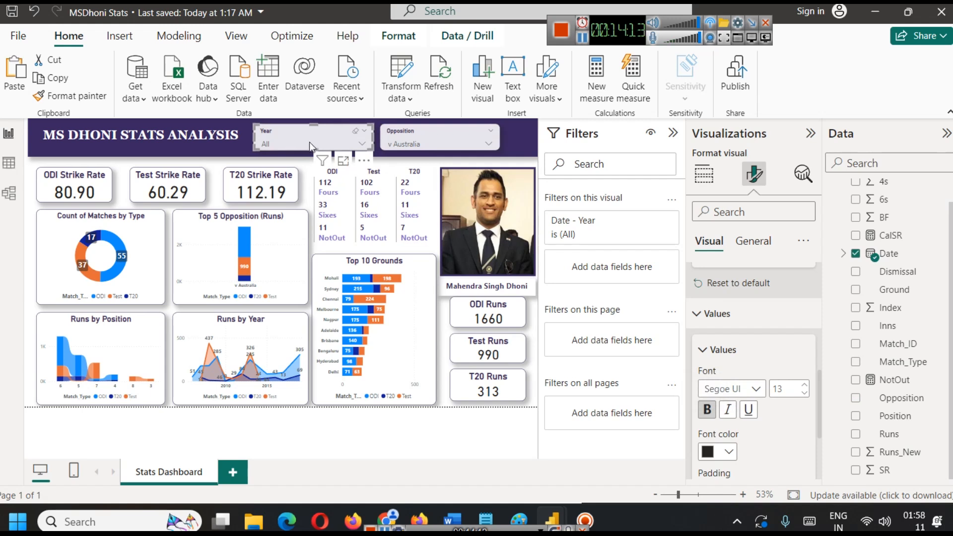
# Look at the Year slicer's list and clear v Australia from the Opposition slicer.
pyautogui.click(297, 138)
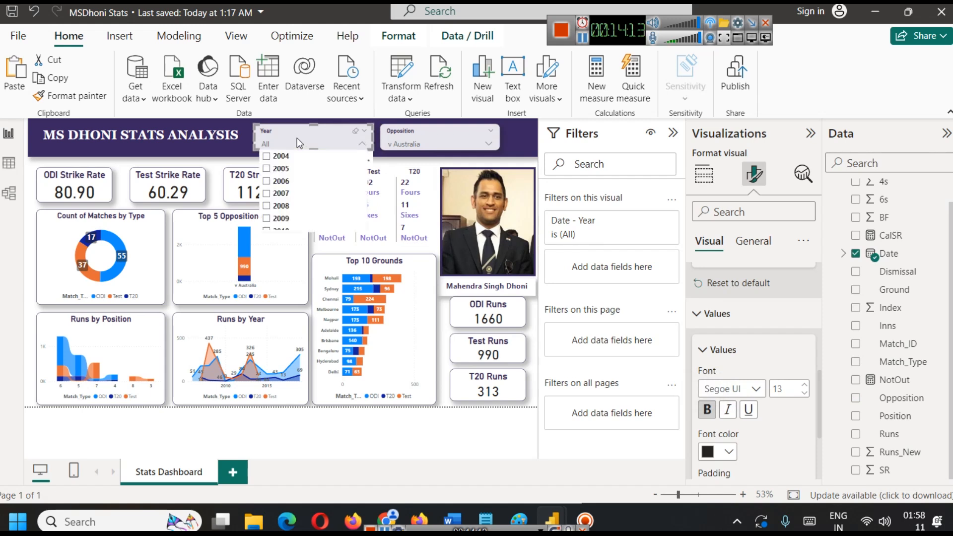
pyautogui.click(448, 140)
pyautogui.click(405, 182)
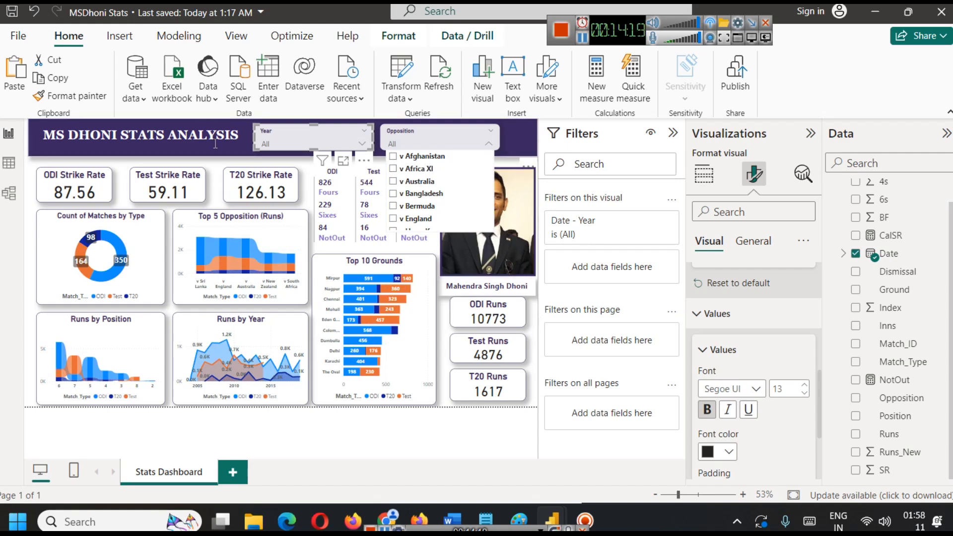
pyautogui.click(181, 147)
pyautogui.click(104, 163)
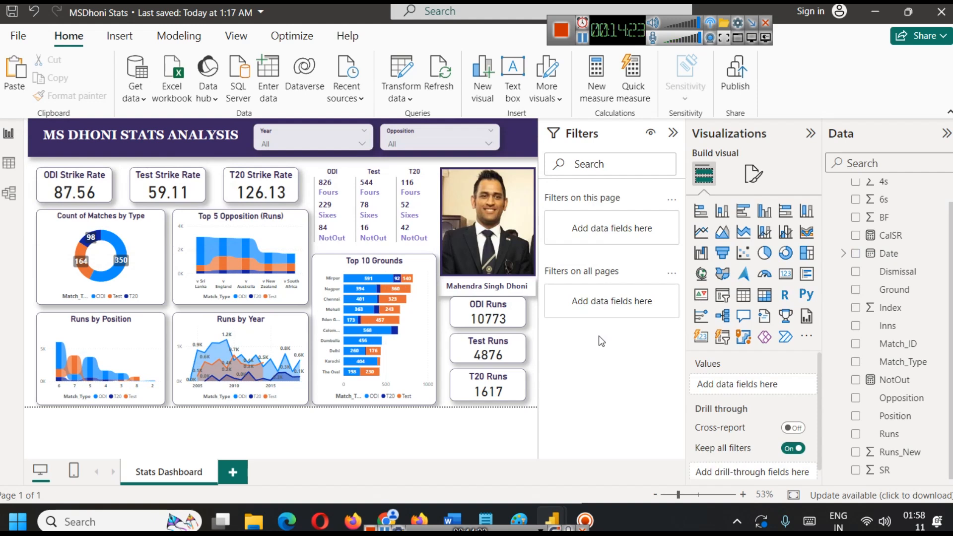
# Collapse the Filters pane to give the dashboard canvas more room.
pyautogui.click(505, 321)
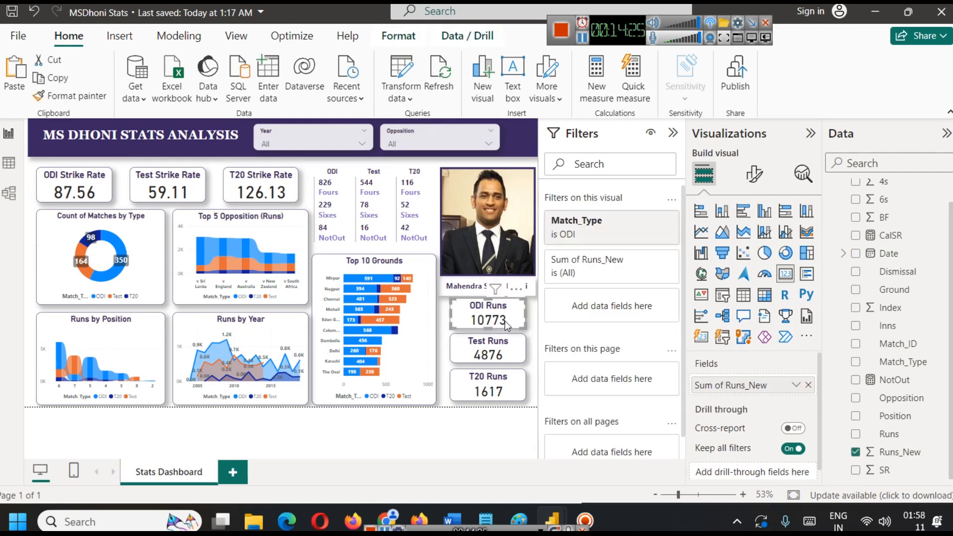
pyautogui.click(472, 421)
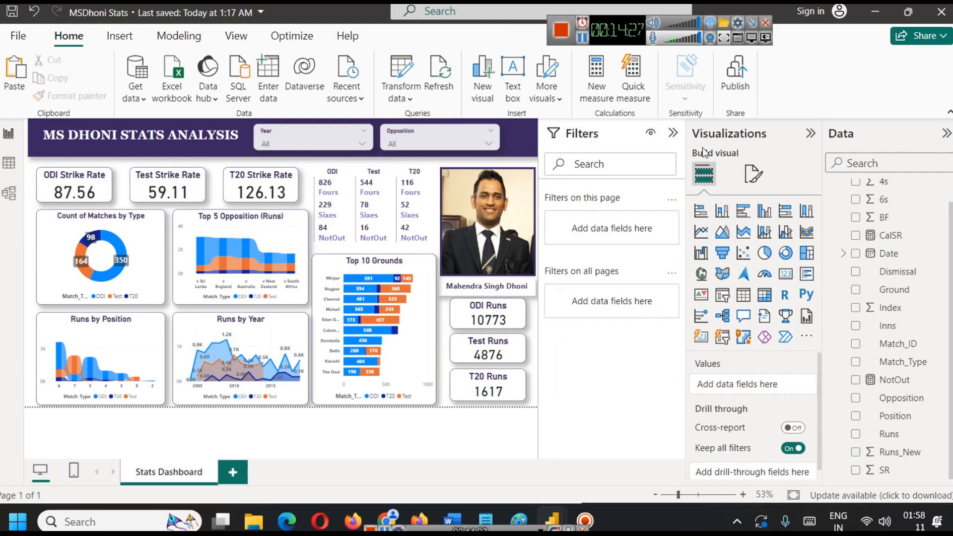
pyautogui.click(673, 131)
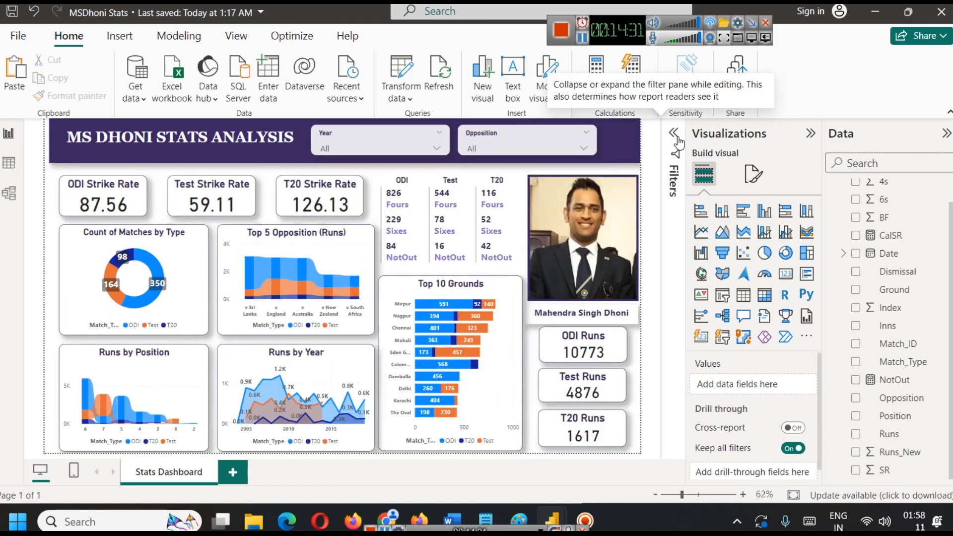
# Turn on the visual border for the Dhoni photo and round its corners to 12 px.
pyautogui.click(591, 182)
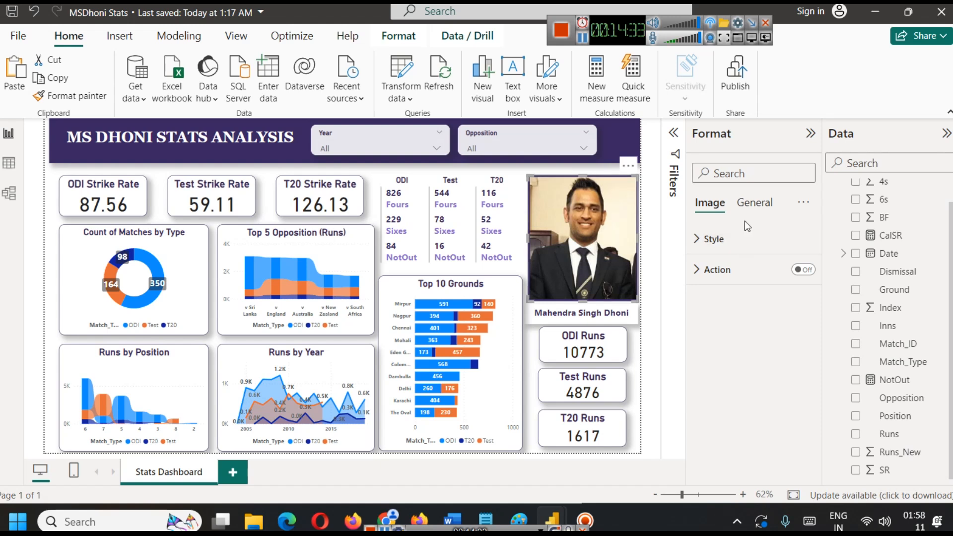
pyautogui.click(755, 203)
pyautogui.click(750, 299)
pyautogui.scroll(-2, 759, 370)
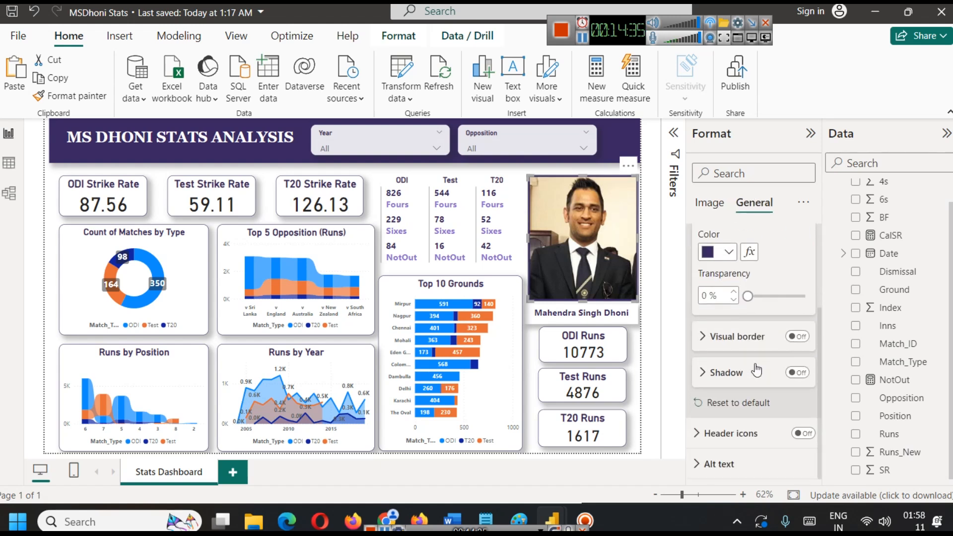
pyautogui.click(799, 337)
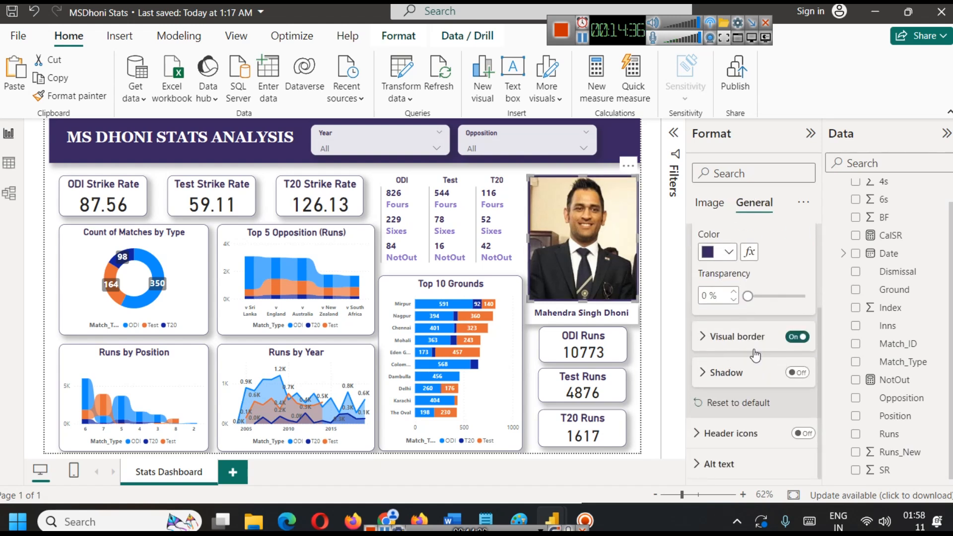
pyautogui.click(701, 338)
pyautogui.click(705, 417)
pyautogui.write('12')
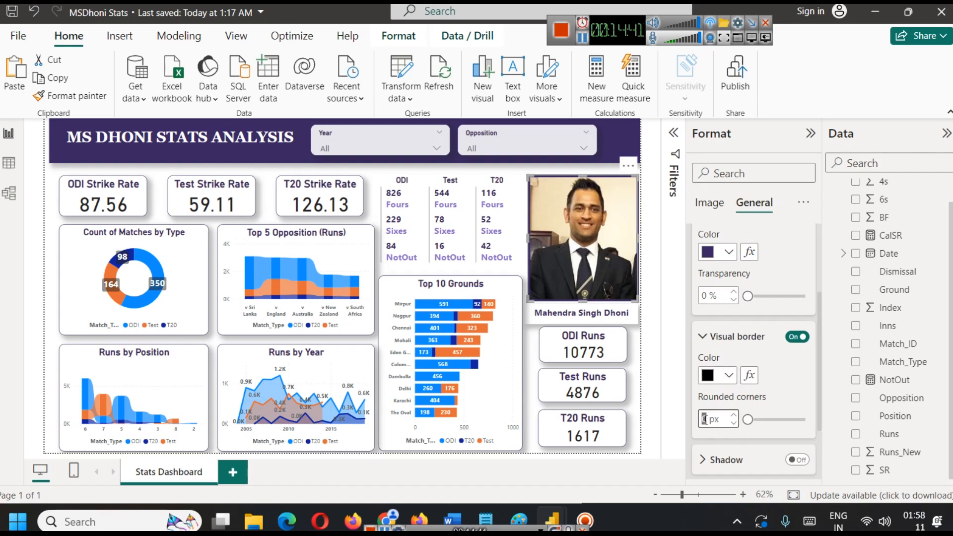
# Set the photo's border color to the dark purple from the recent colors.
pyautogui.click(729, 376)
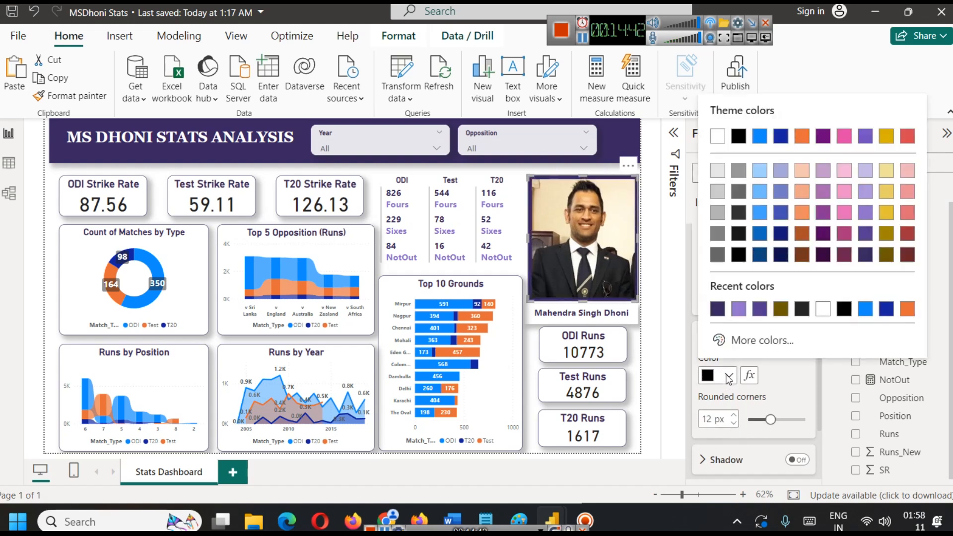
pyautogui.click(718, 308)
pyautogui.click(648, 307)
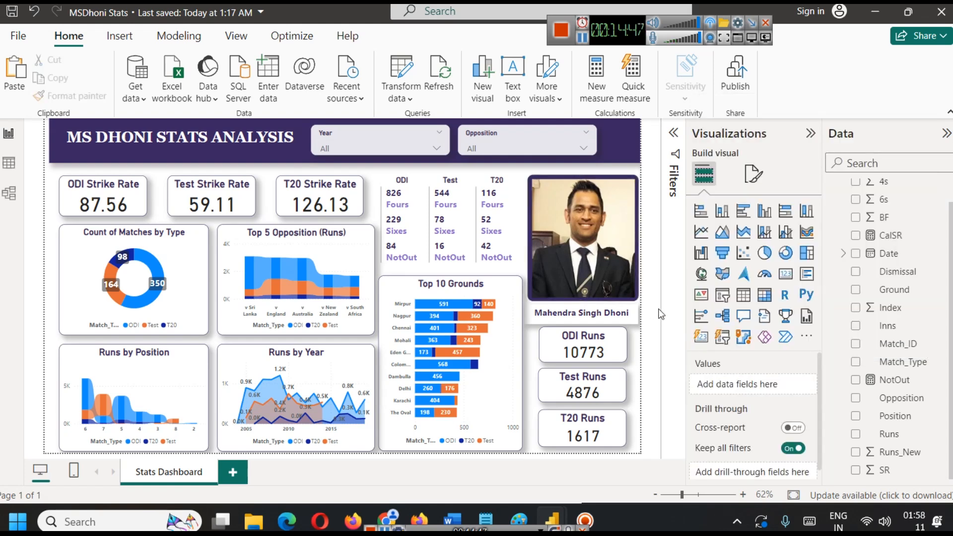
# Stretch the photo's top edge slightly upward toward the title banner.
pyautogui.click(572, 185)
pyautogui.moveTo(583, 177); pyautogui.dragTo(582, 171)
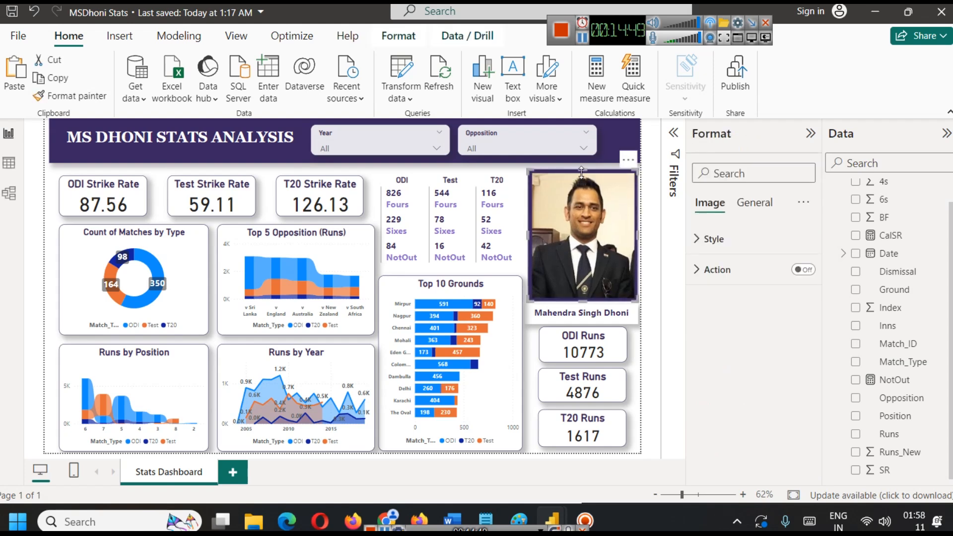
pyautogui.click(647, 242)
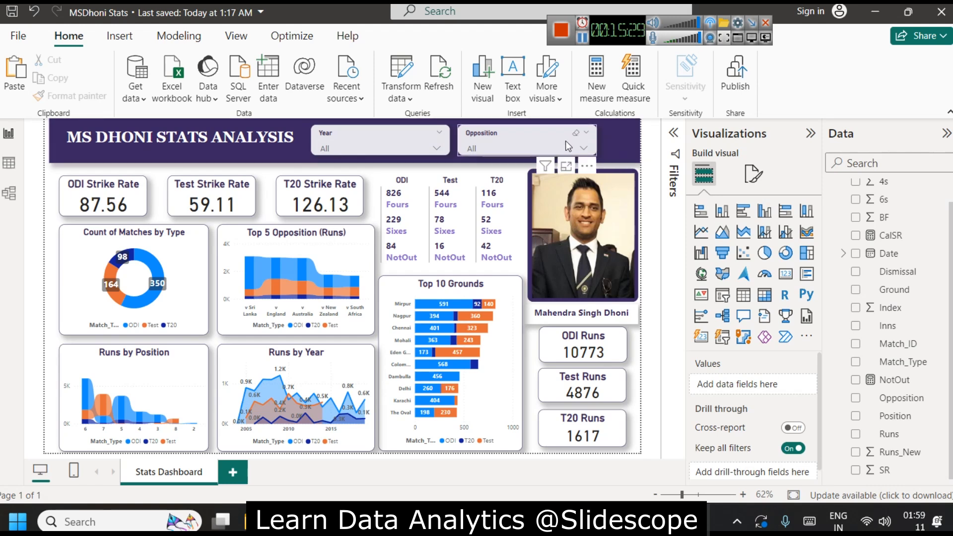
pyautogui.click(583, 37)
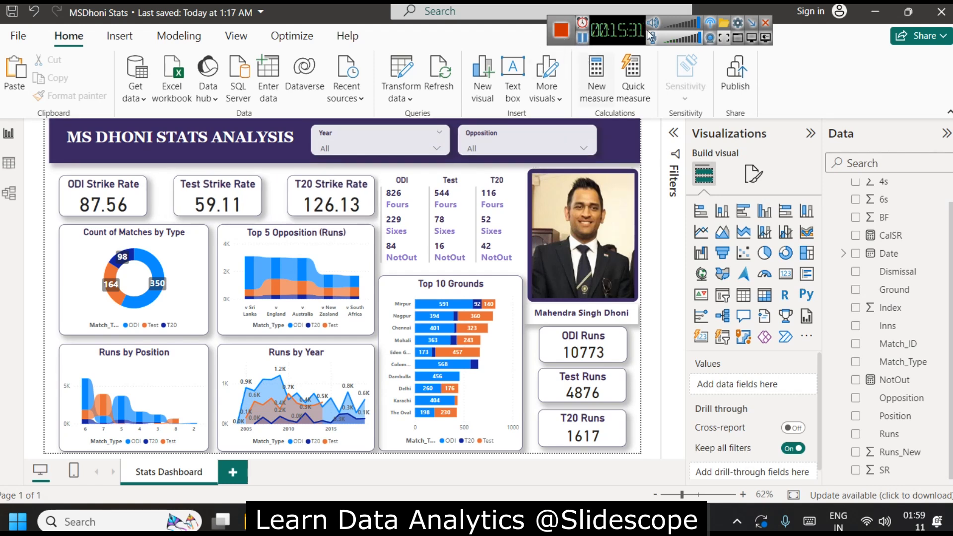